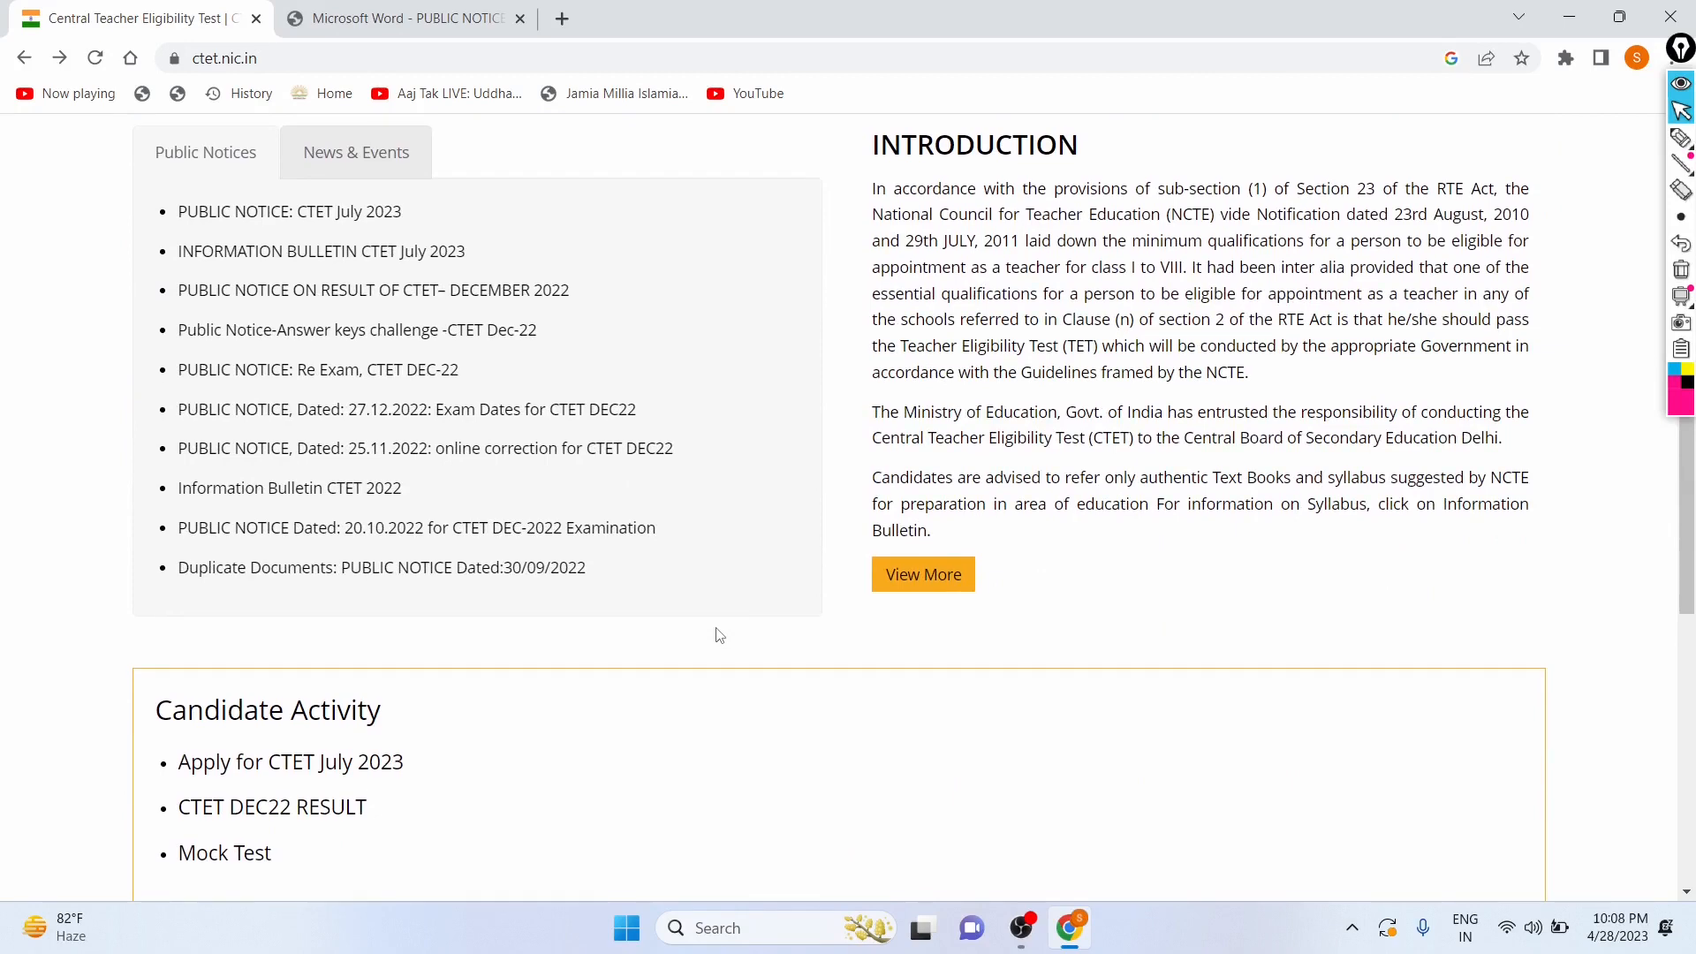
Step: Scroll through the CTET home page notices, then switch to the July 2023 public notice PDF
scroll(720, 635, "up", 8)
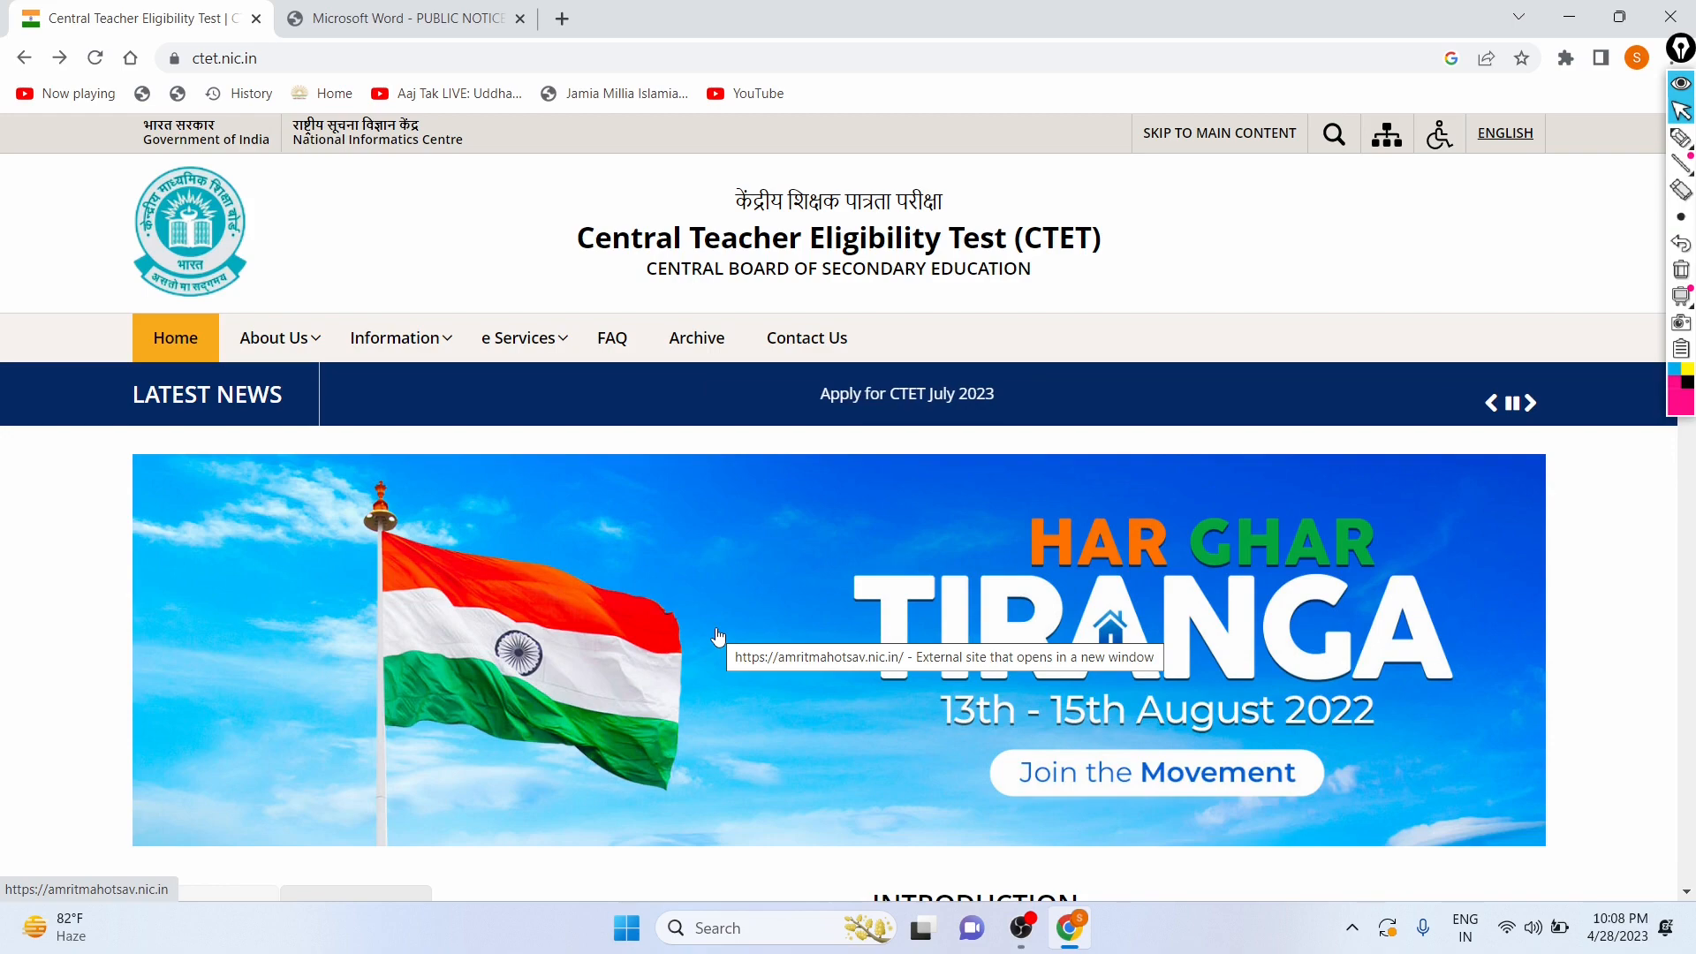
scroll(717, 636, "down", 7)
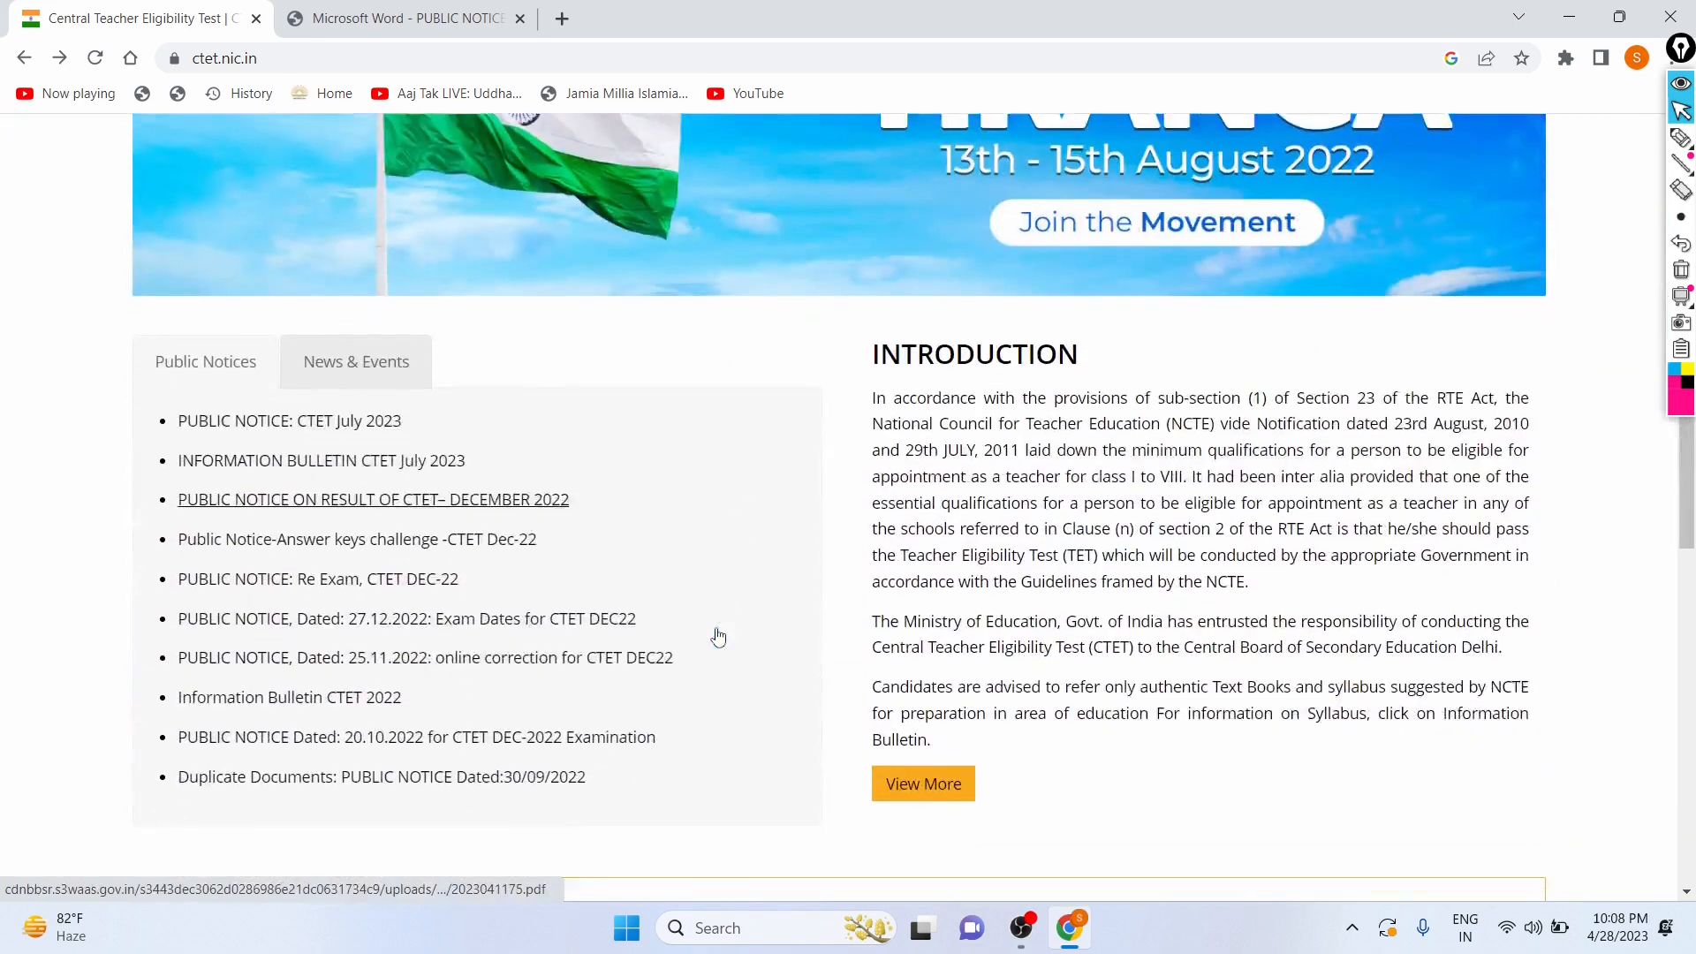
scroll(704, 482, "up", 7)
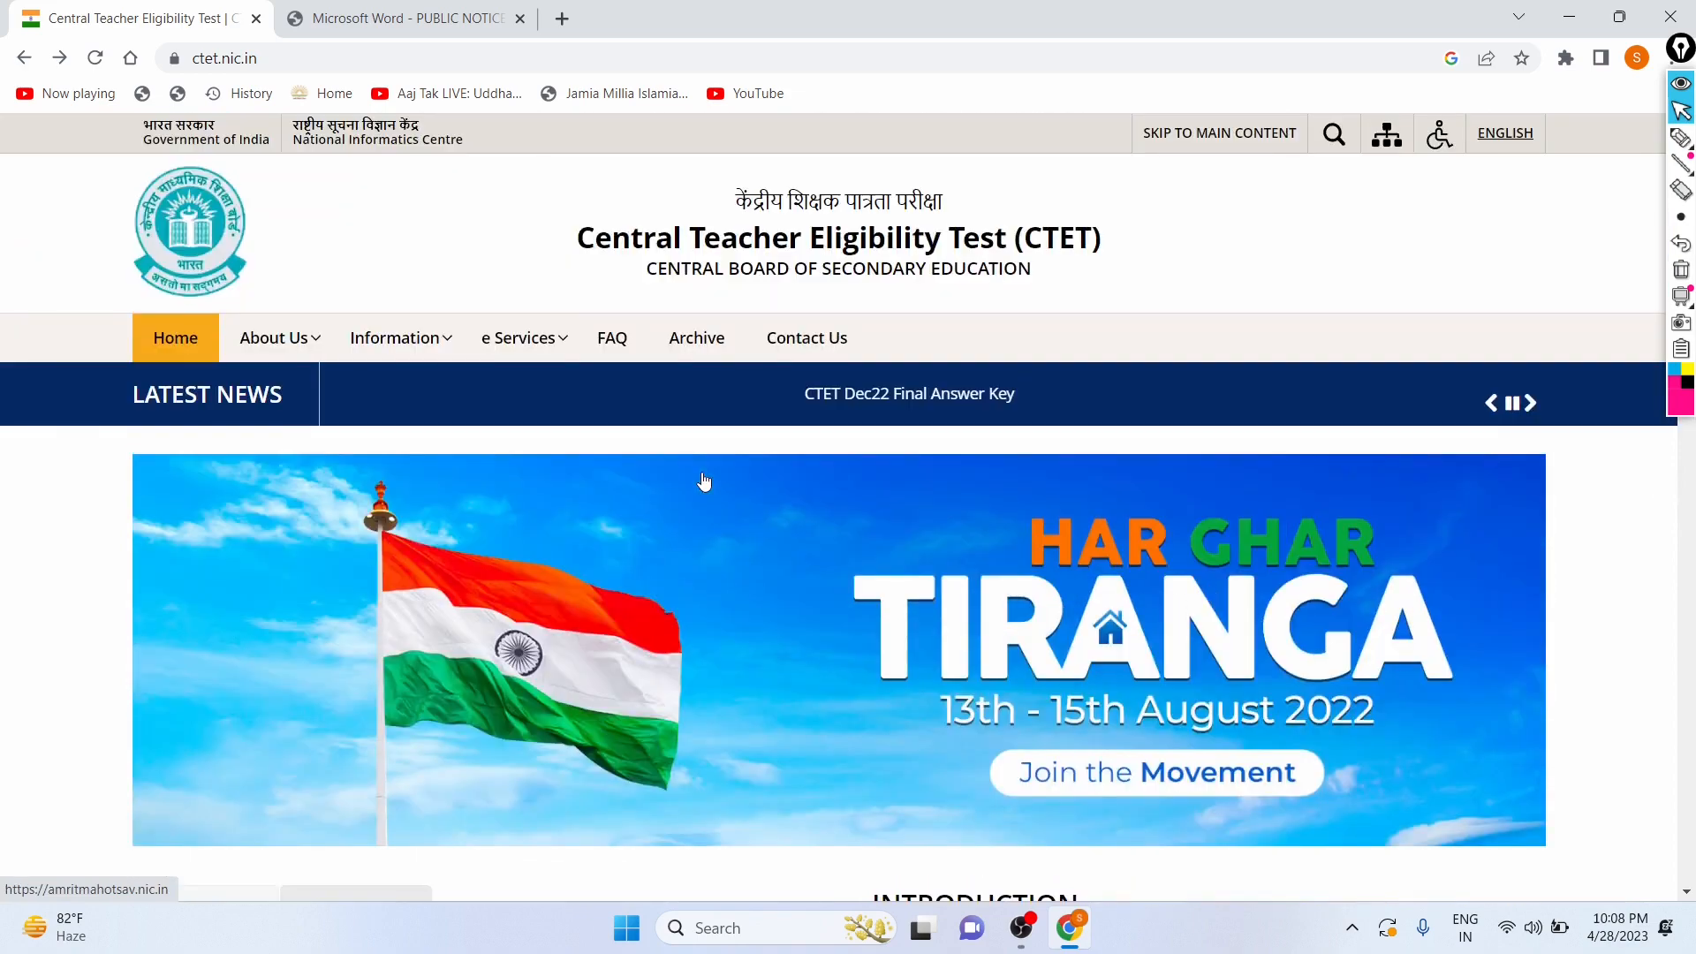
scroll(851, 510, "down", 3)
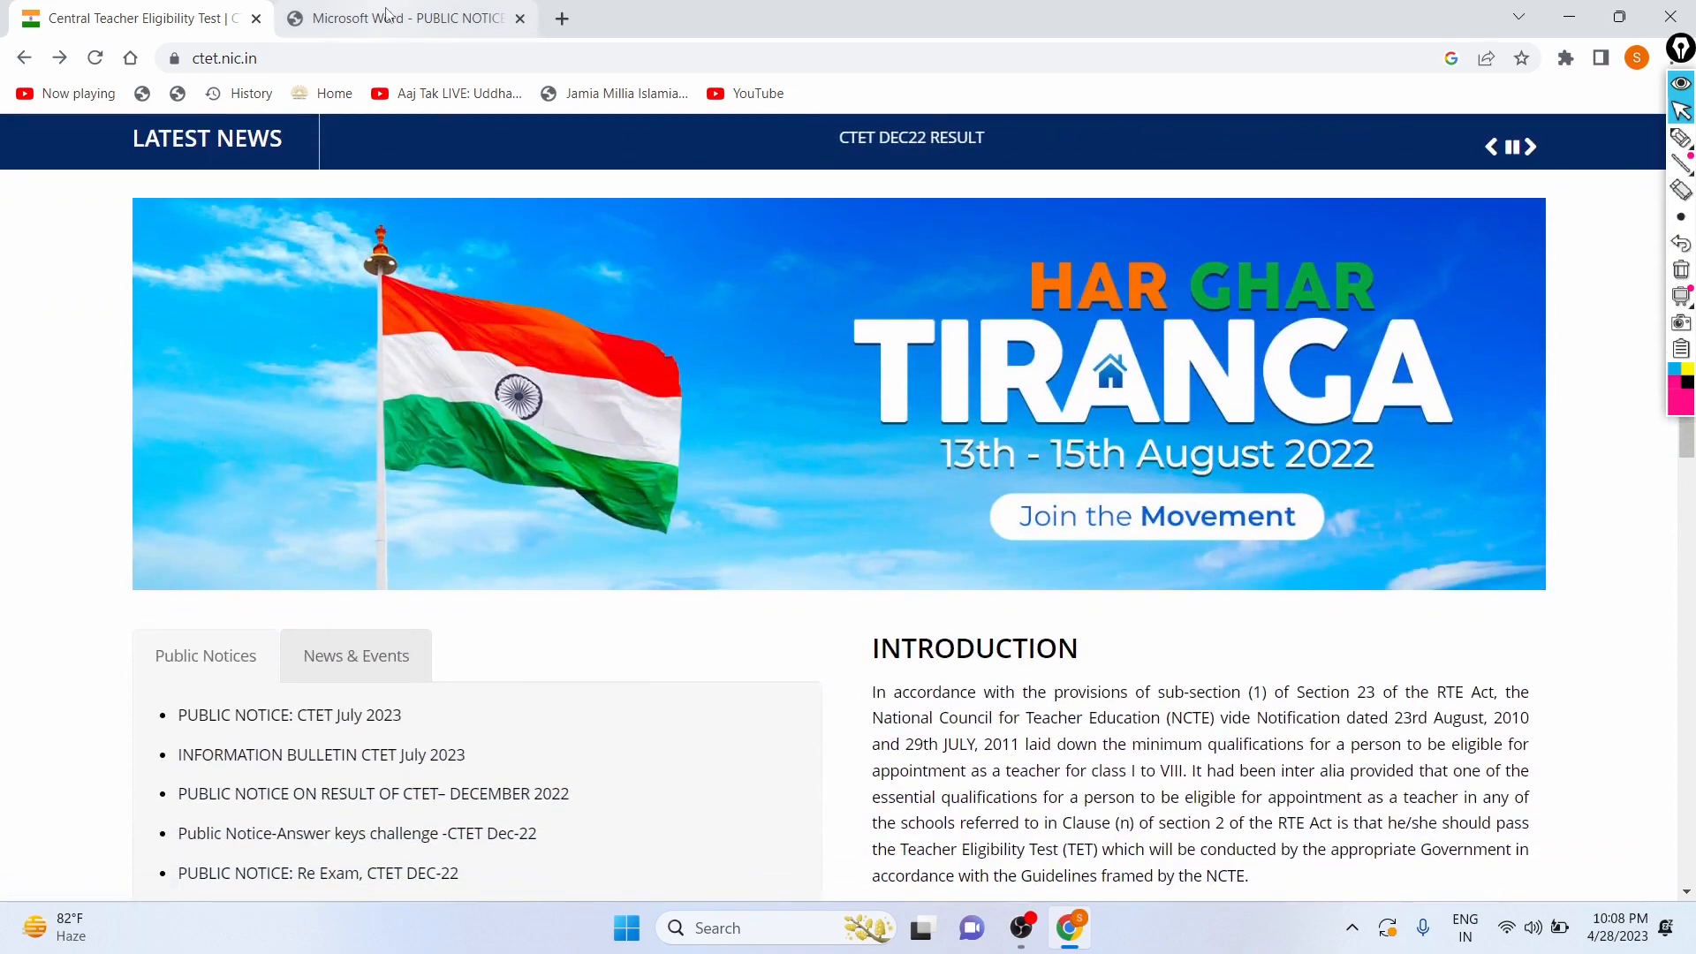
scroll(482, 634, "down", 4)
scroll(484, 636, "up", 7)
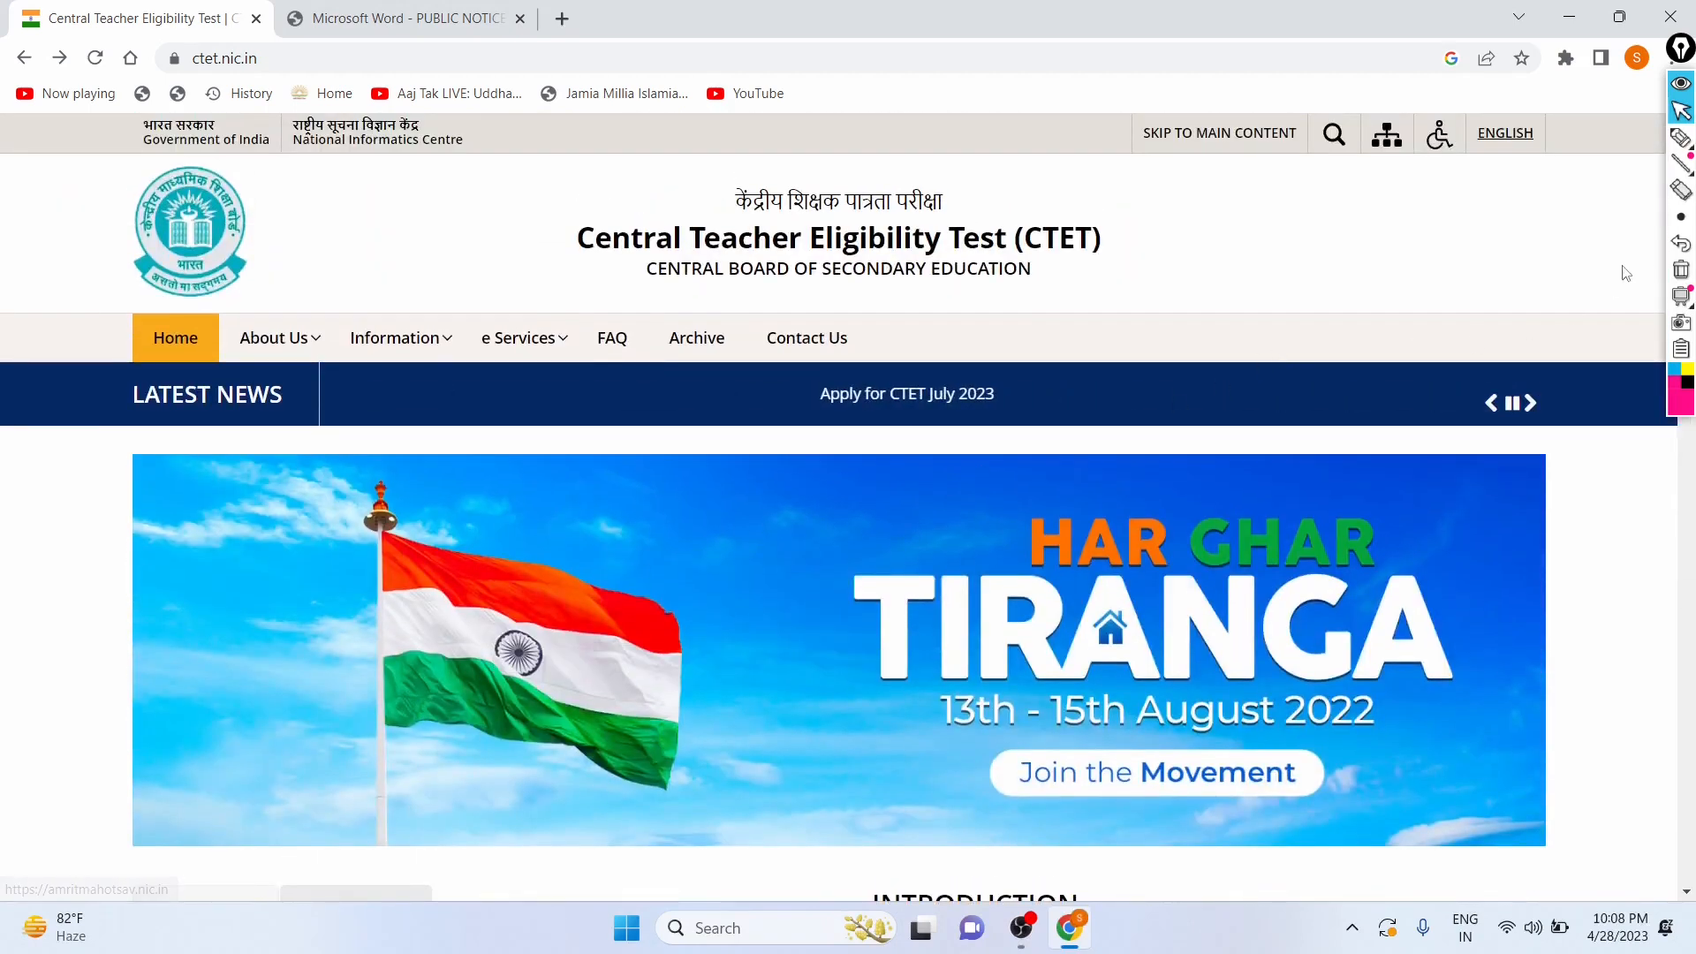
mouse_move(1672, 151)
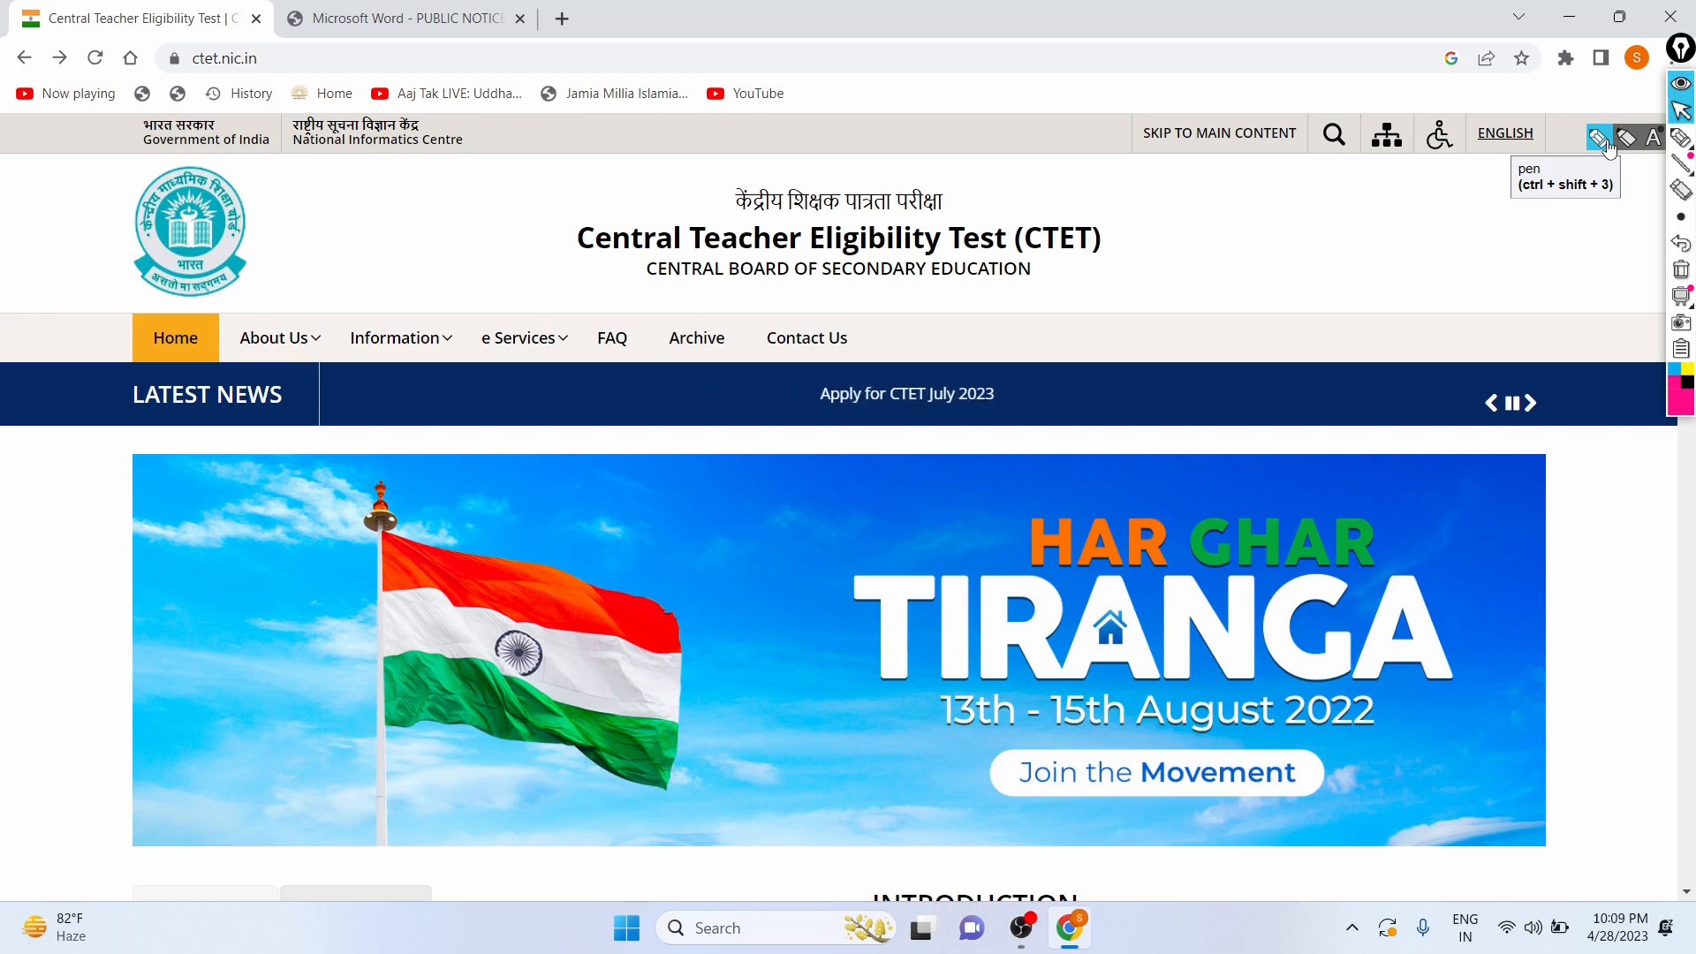
left_click(369, 27)
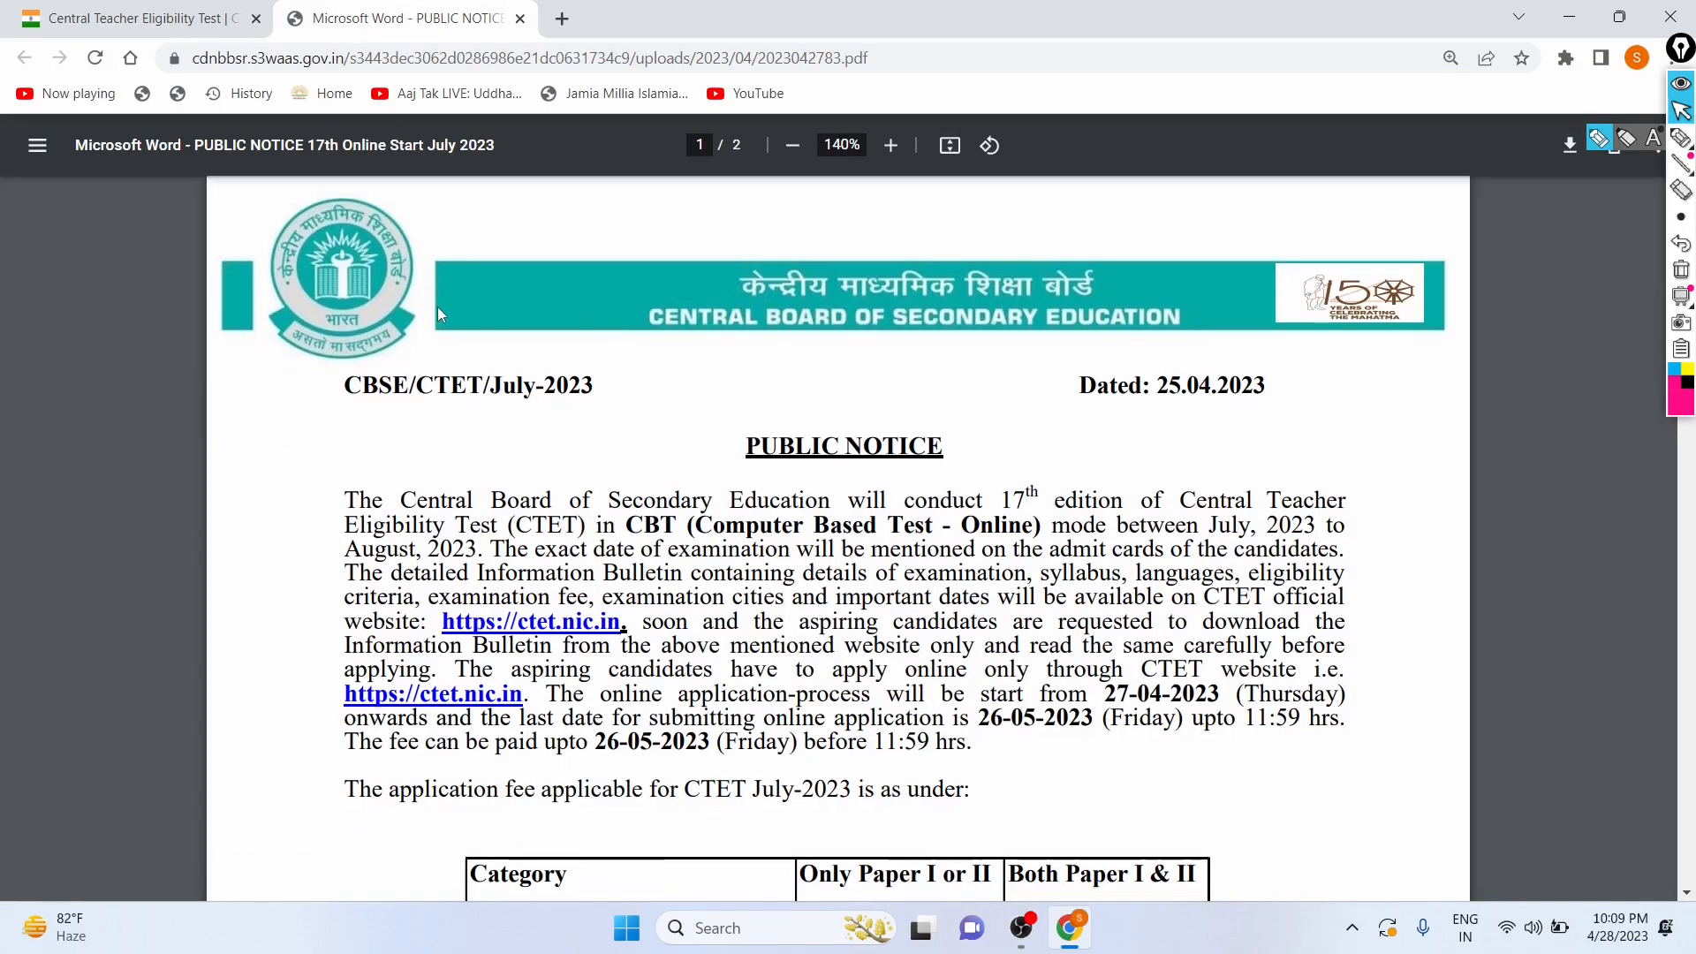
Step: Read down the public notice to the fee table for applications from 27-04-2023 to 26-05-2023
scroll(701, 364, "down", 1)
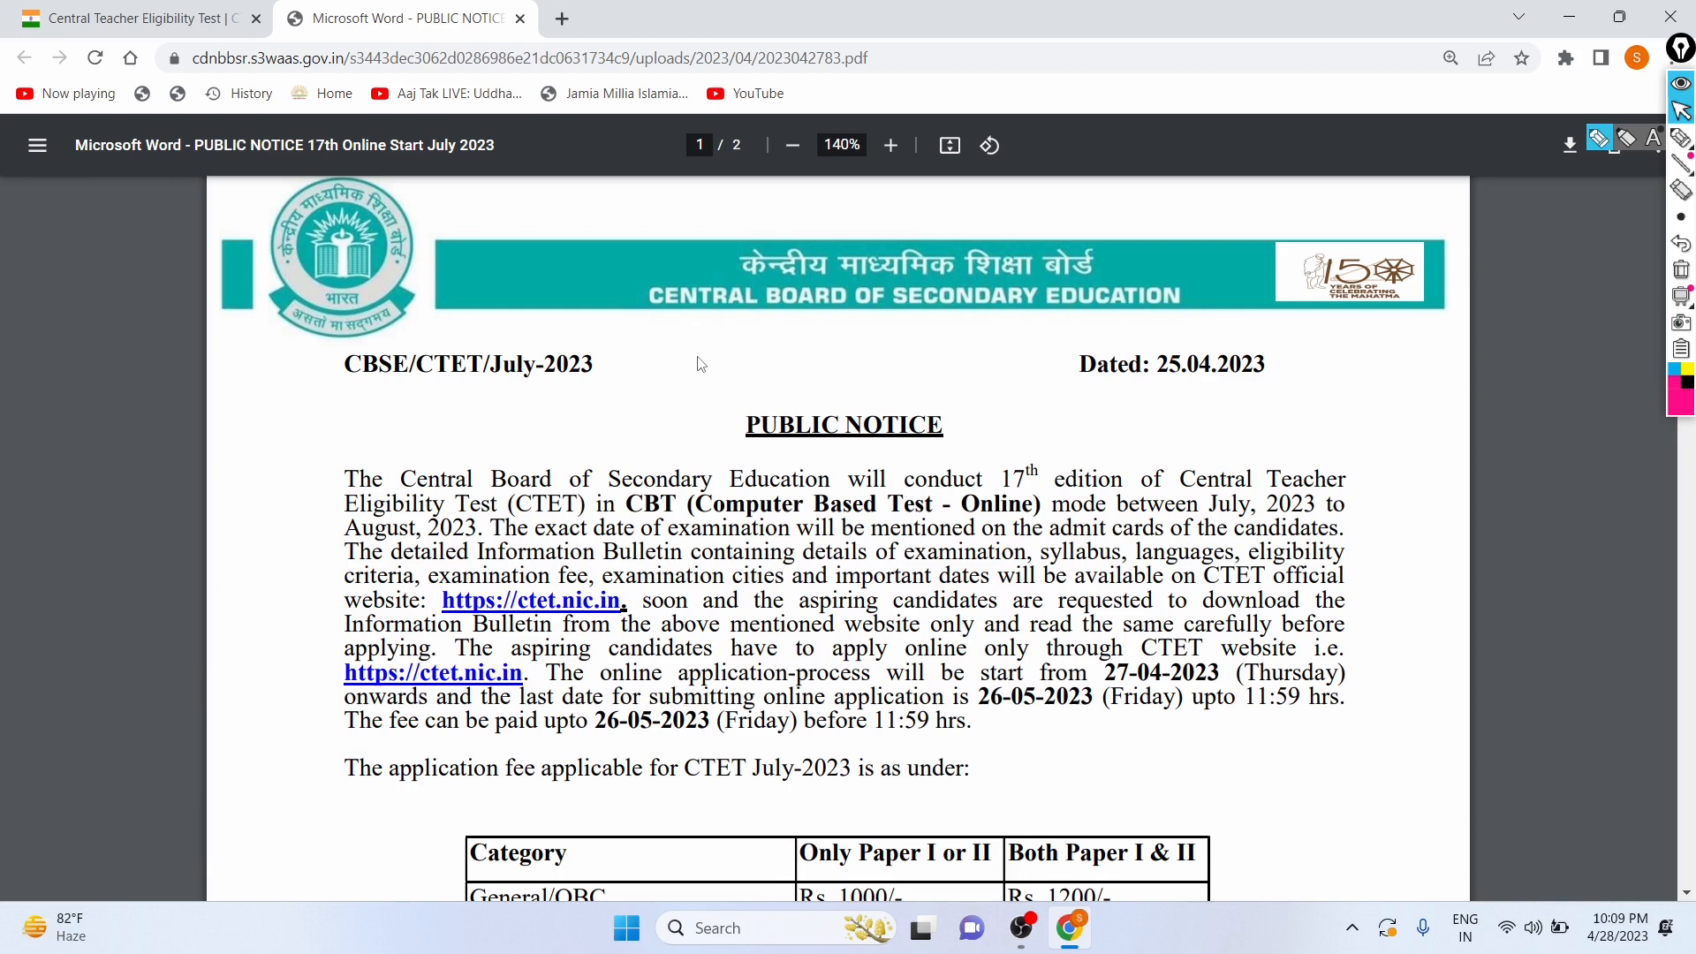
scroll(700, 364, "down", 1)
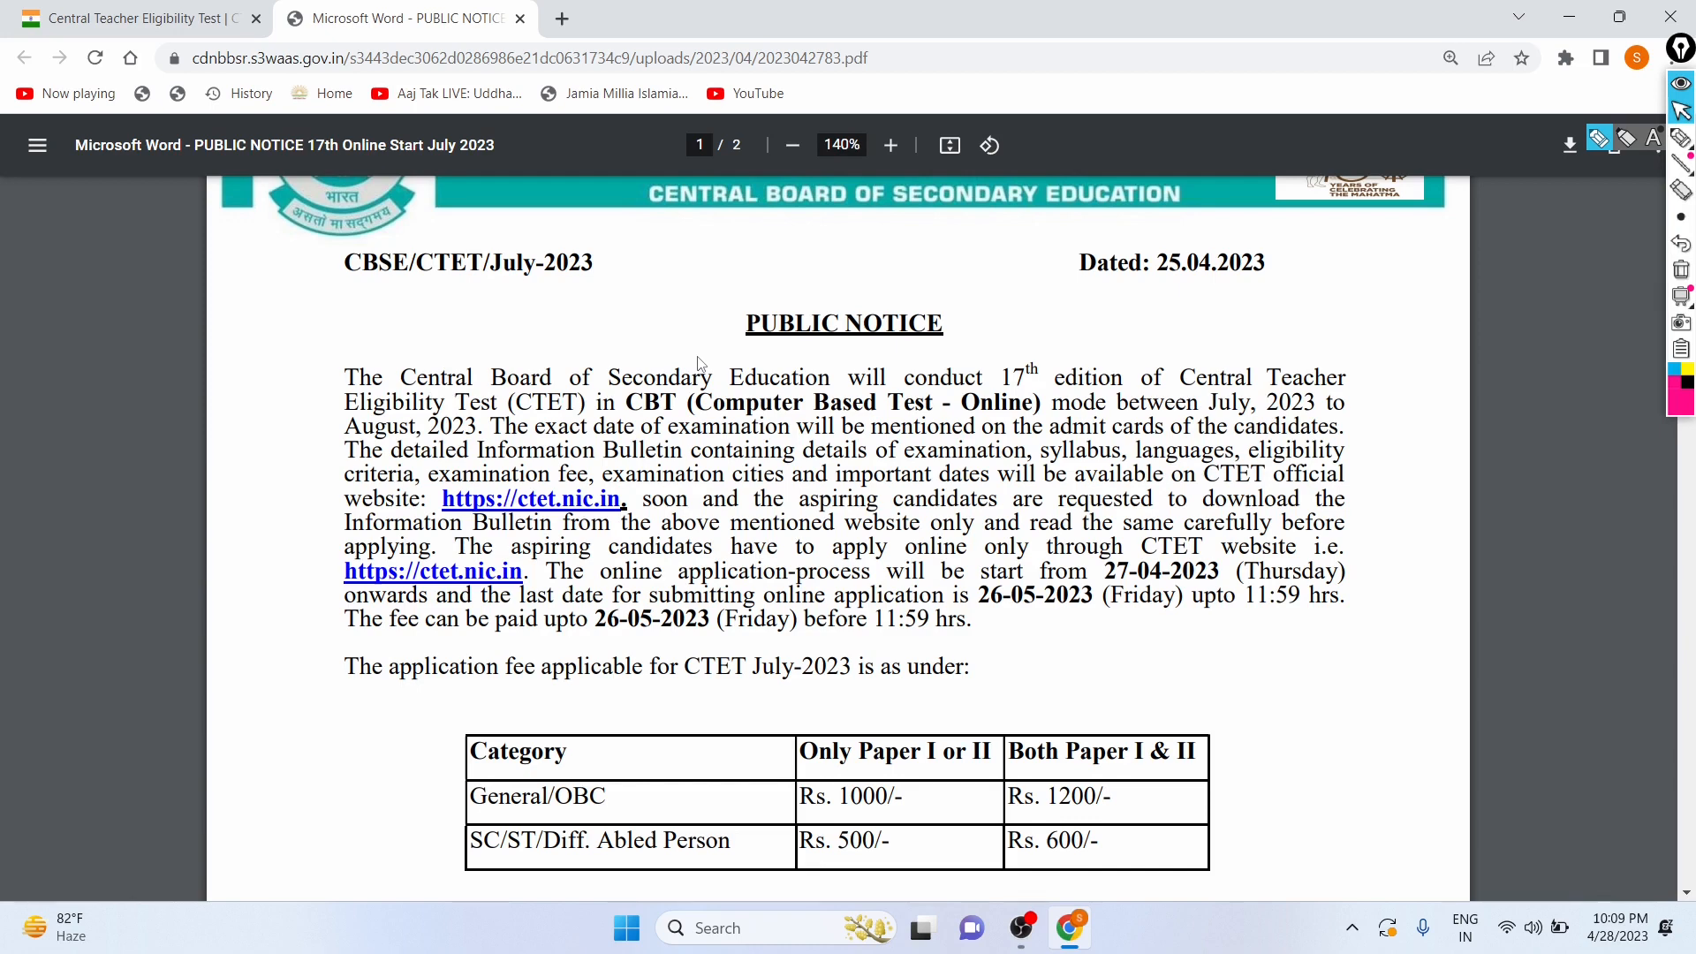
scroll(700, 363, "down", 2)
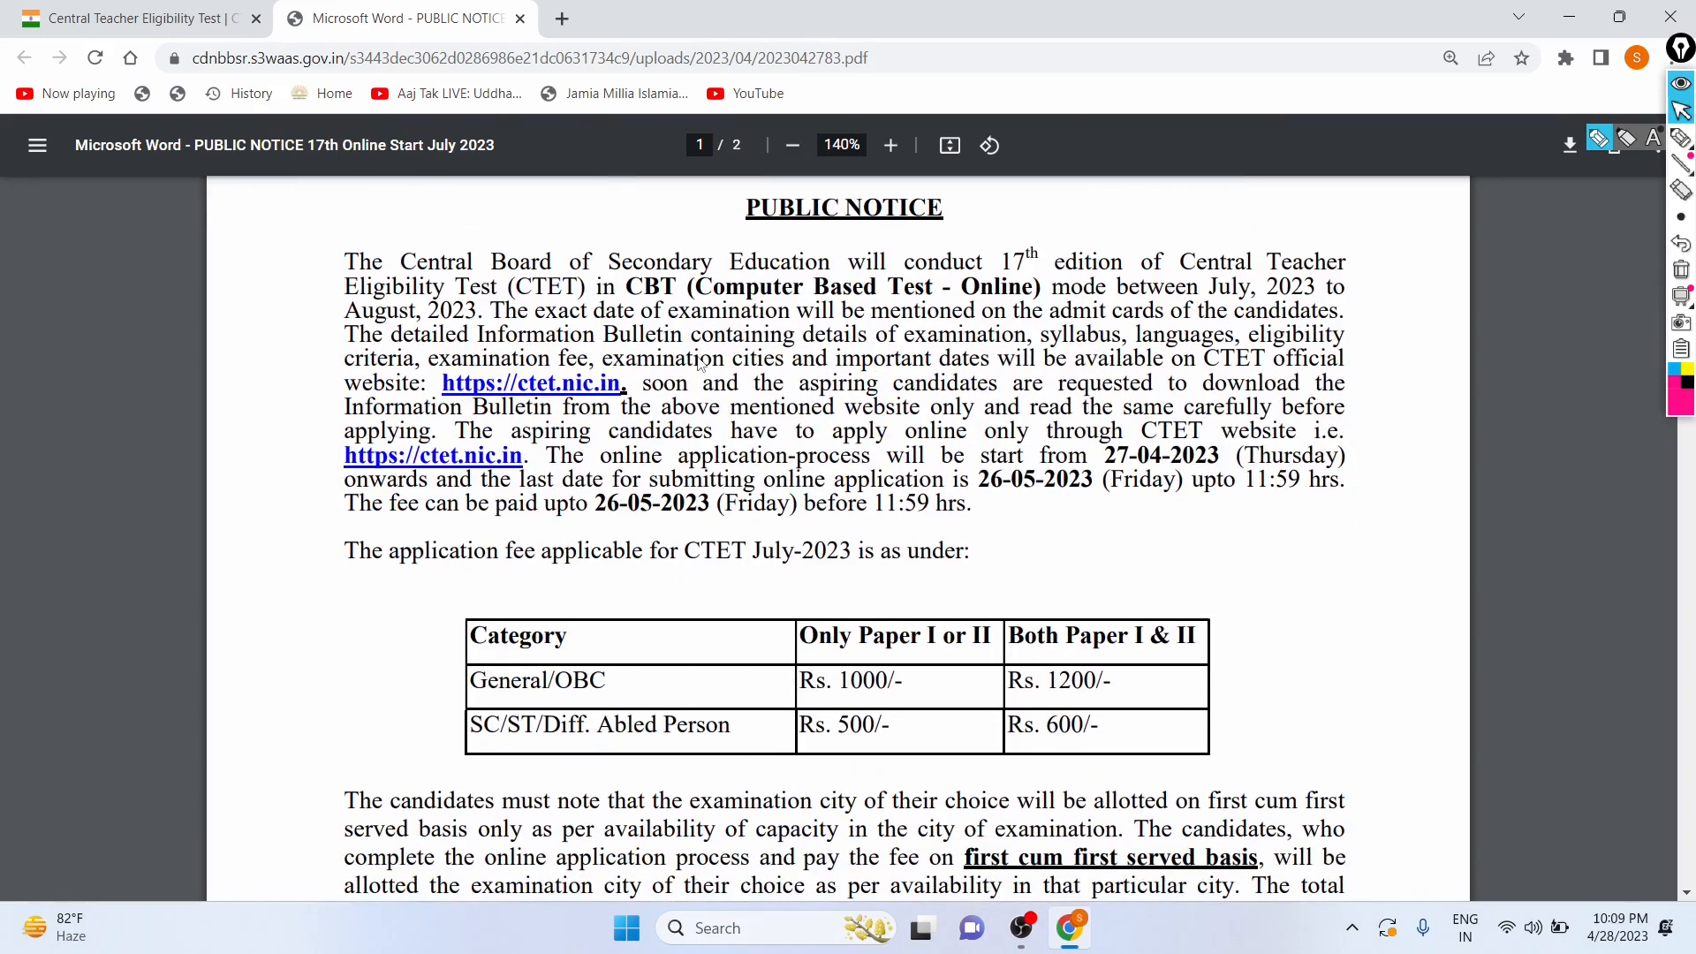
scroll(700, 363, "down", 1)
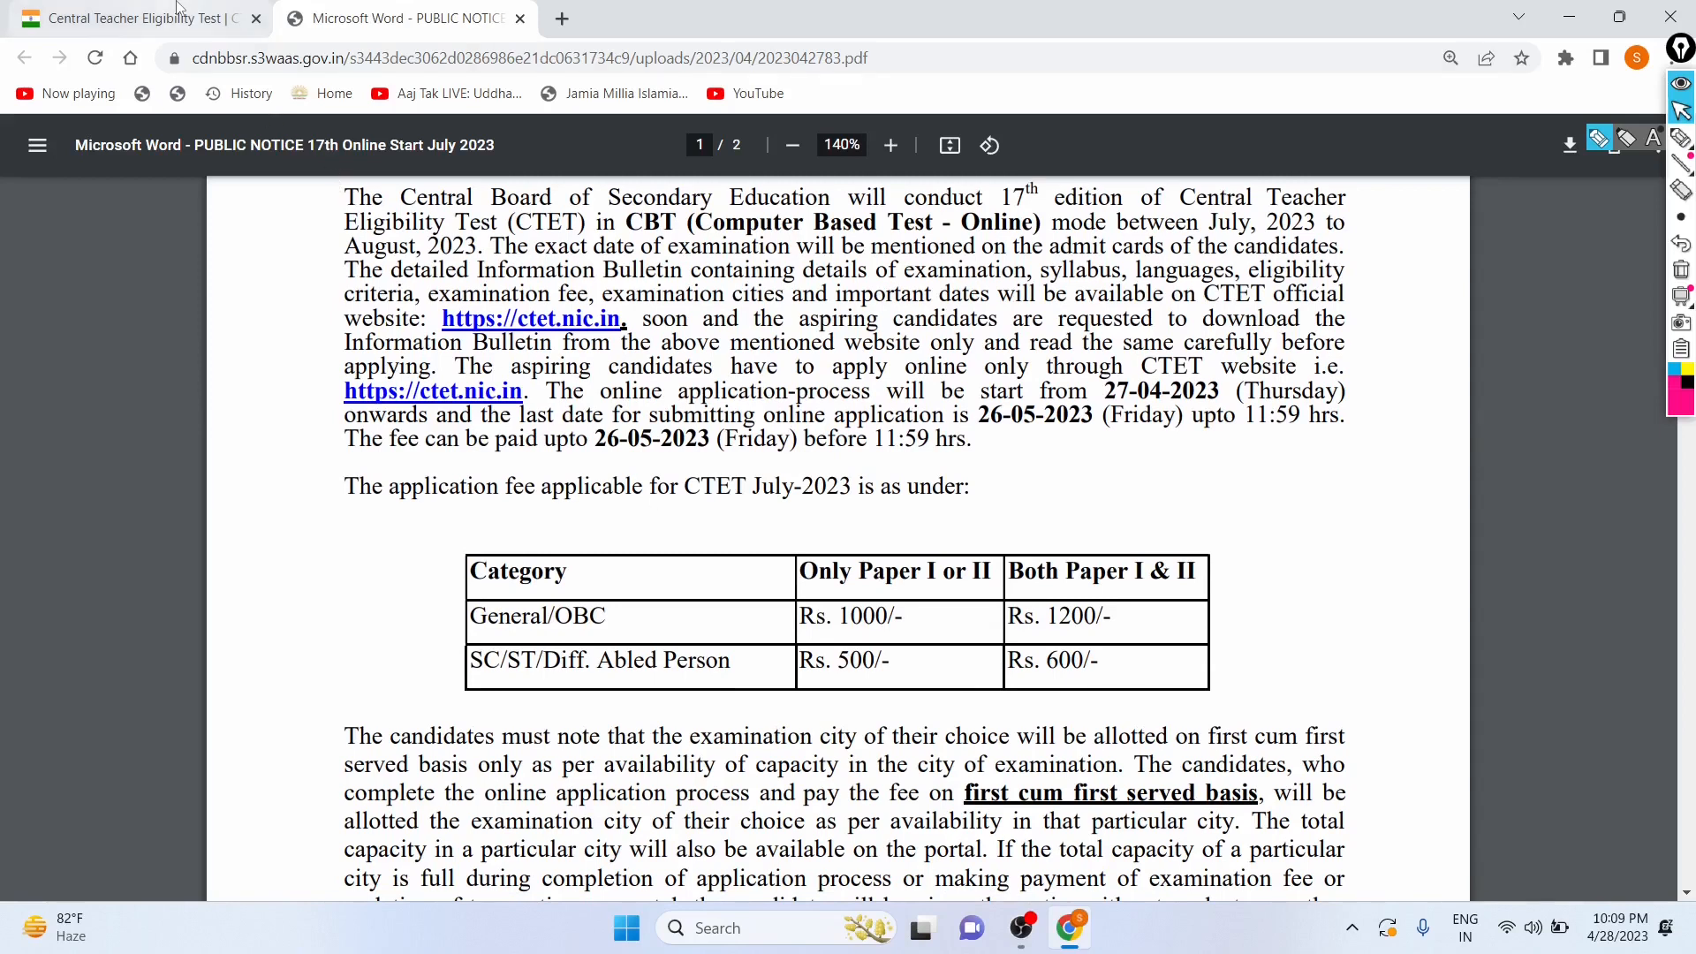
Step: Return to the CTET home page and step Latest News back to 'Apply for CTET July 2023'
left_click(141, 18)
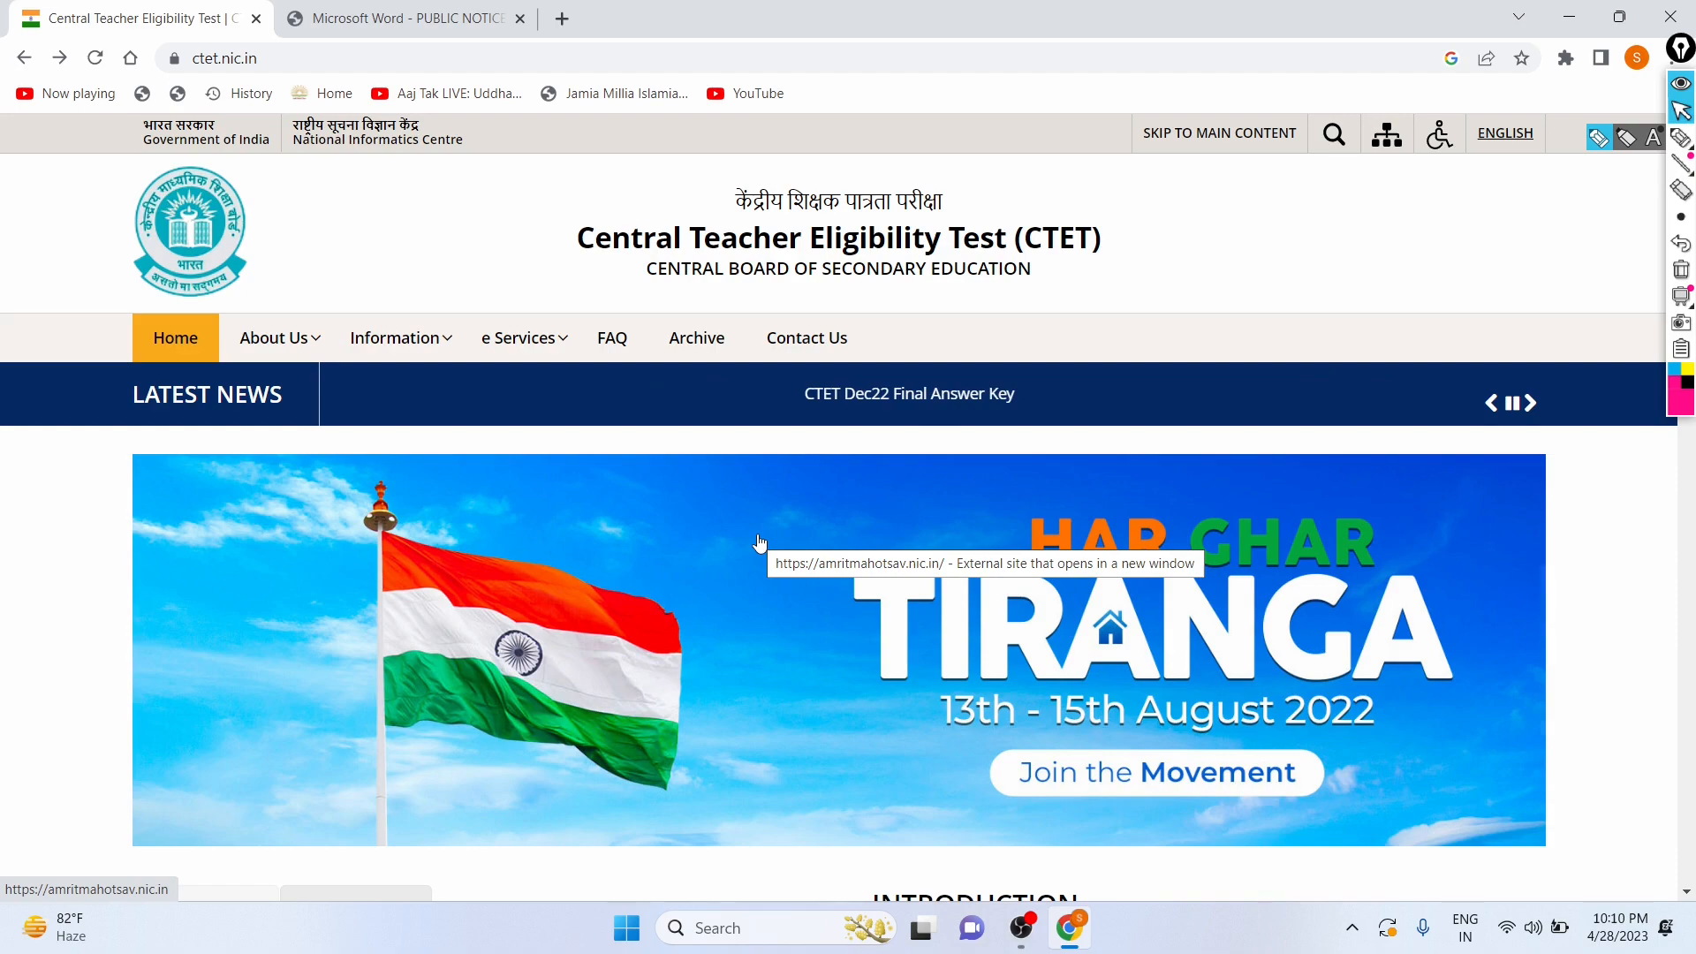
scroll(758, 541, "down", 5)
scroll(758, 541, "up", 3)
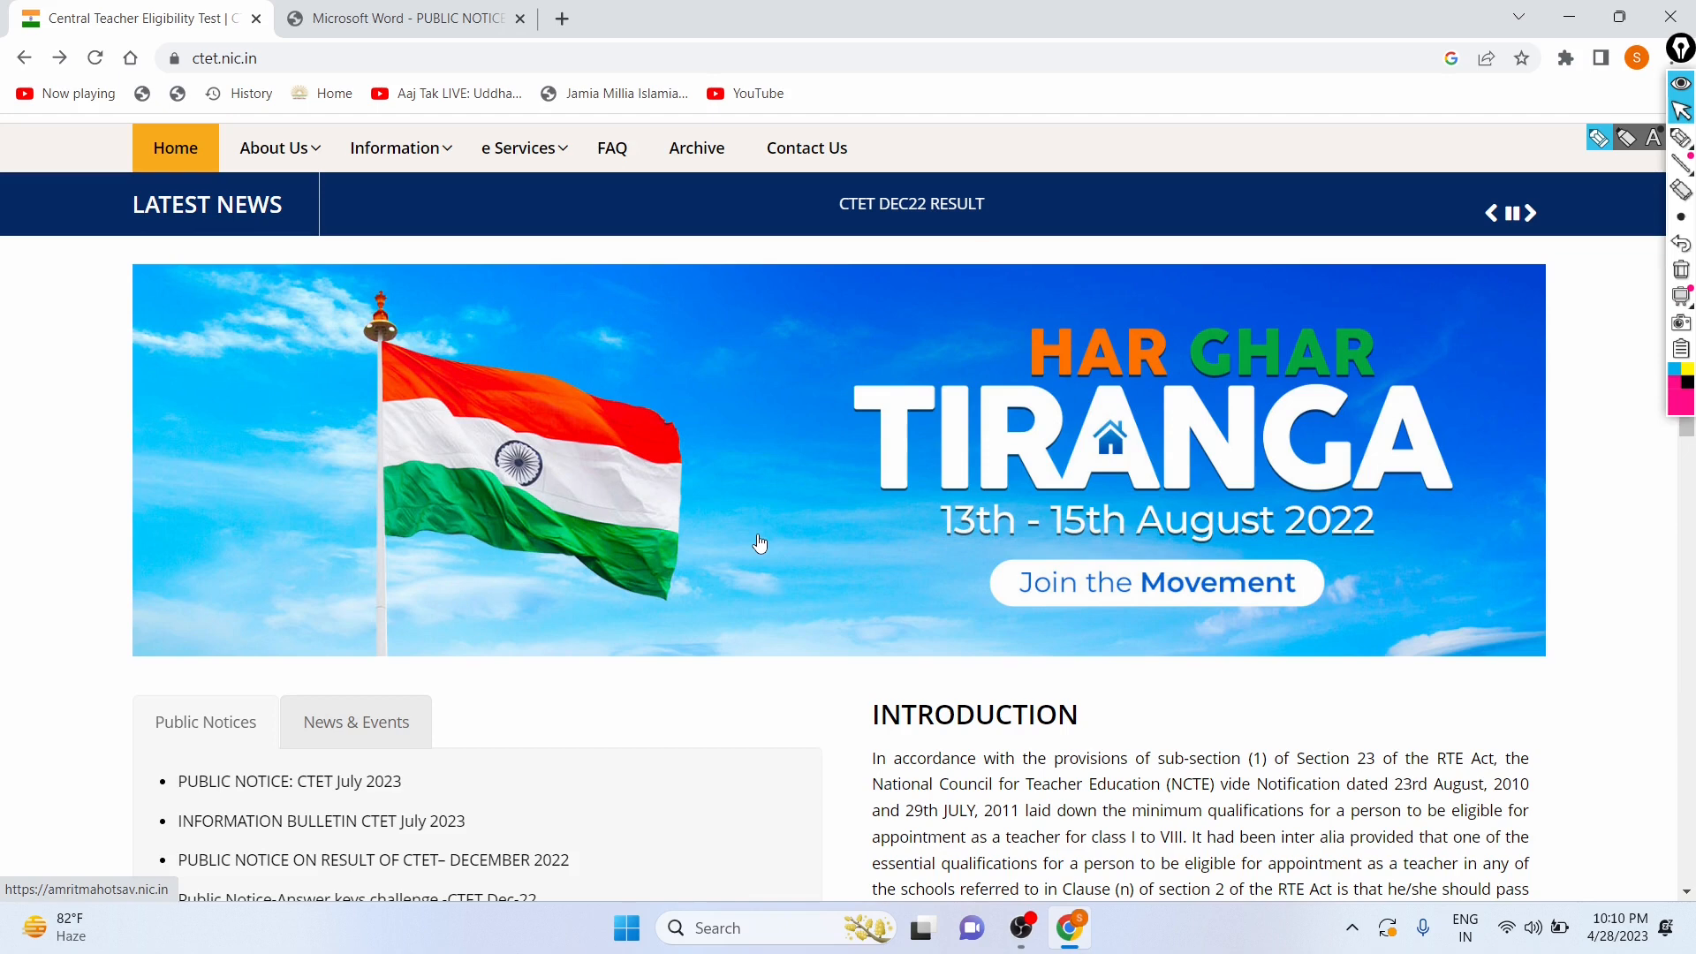
scroll(760, 542, "down", 1)
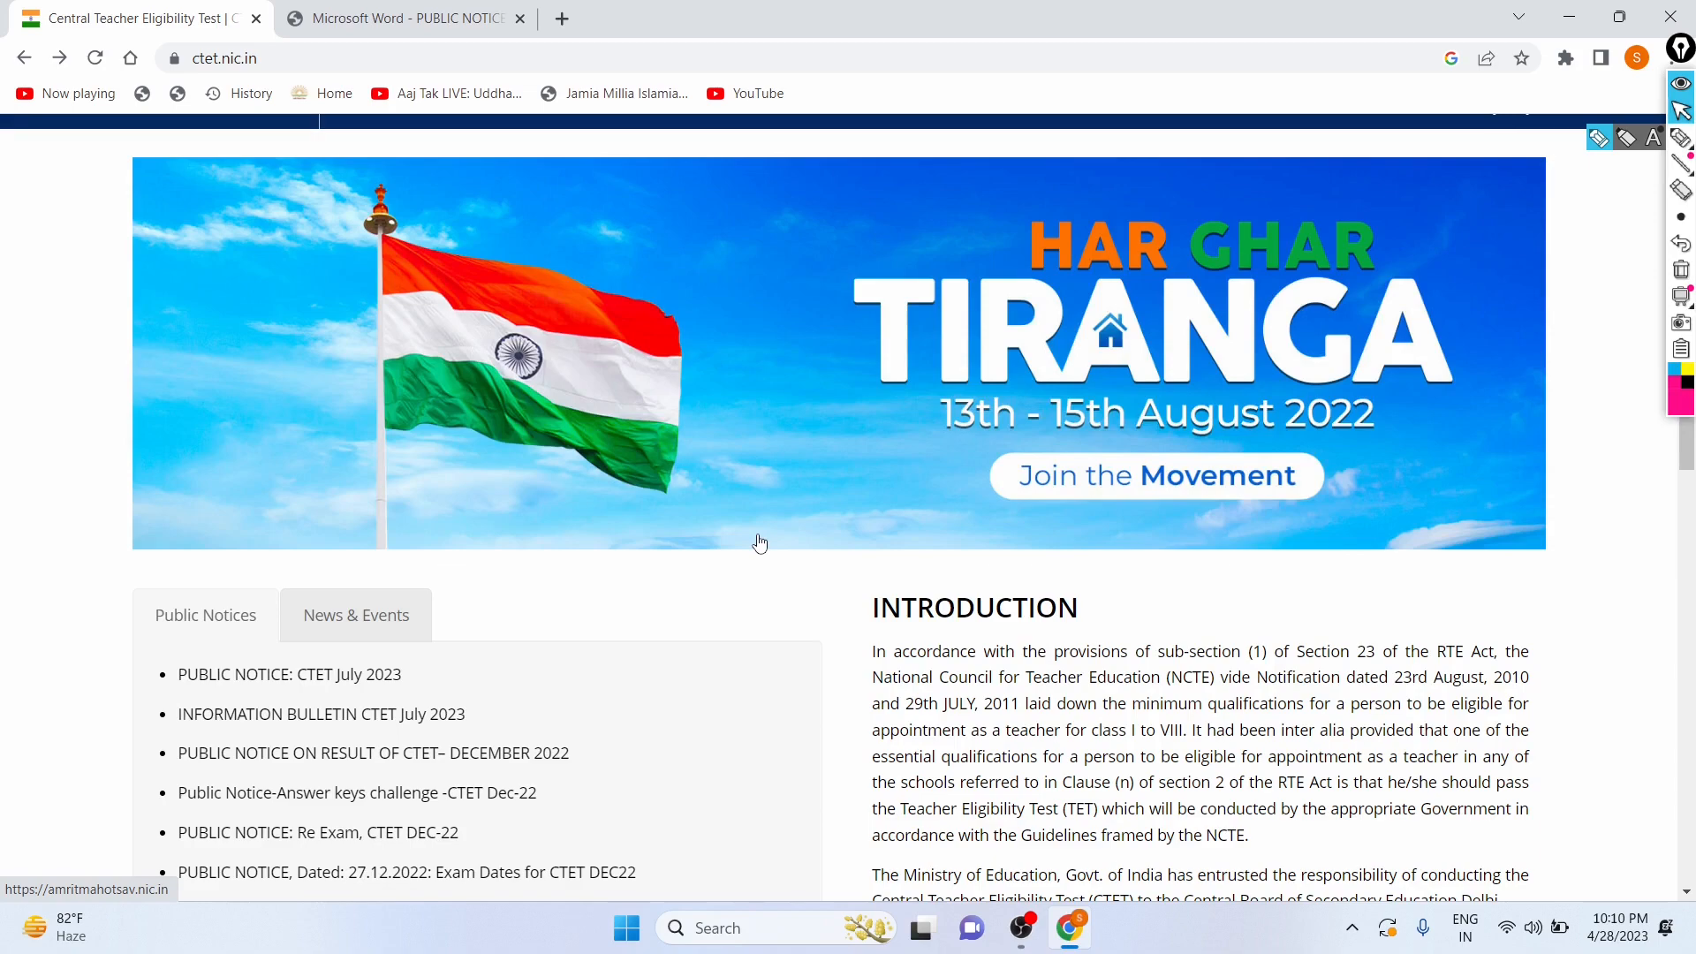
scroll(760, 542, "down", 3)
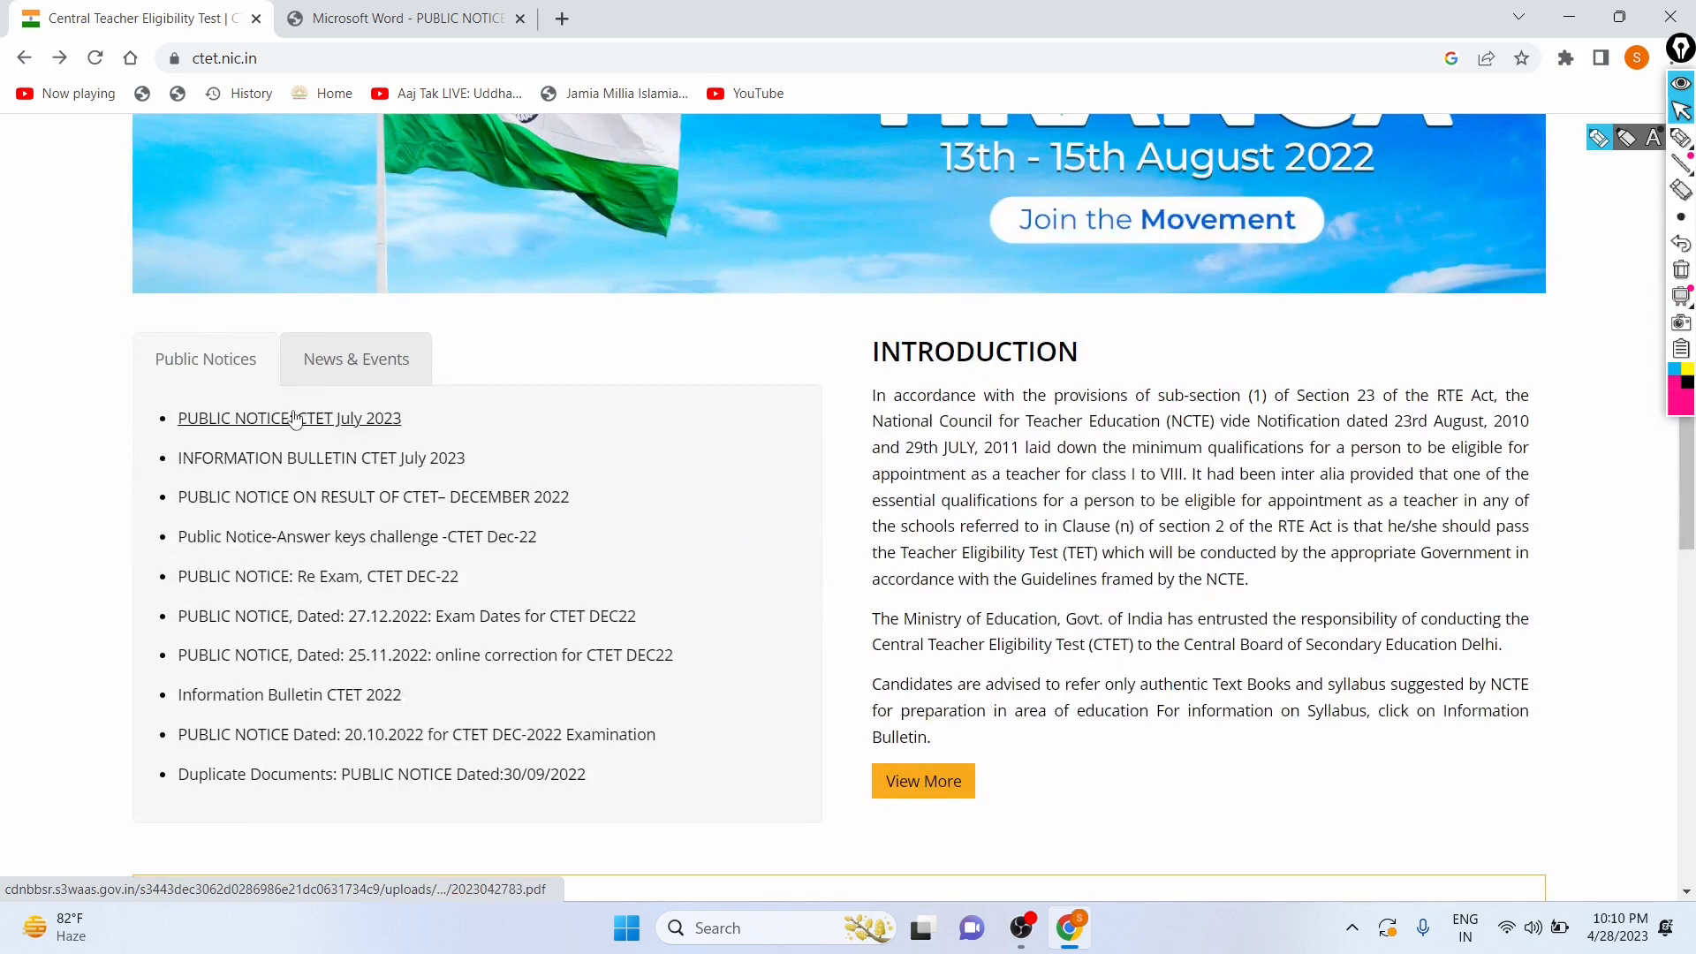
scroll(342, 378, "up", 5)
scroll(343, 379, "up", 1)
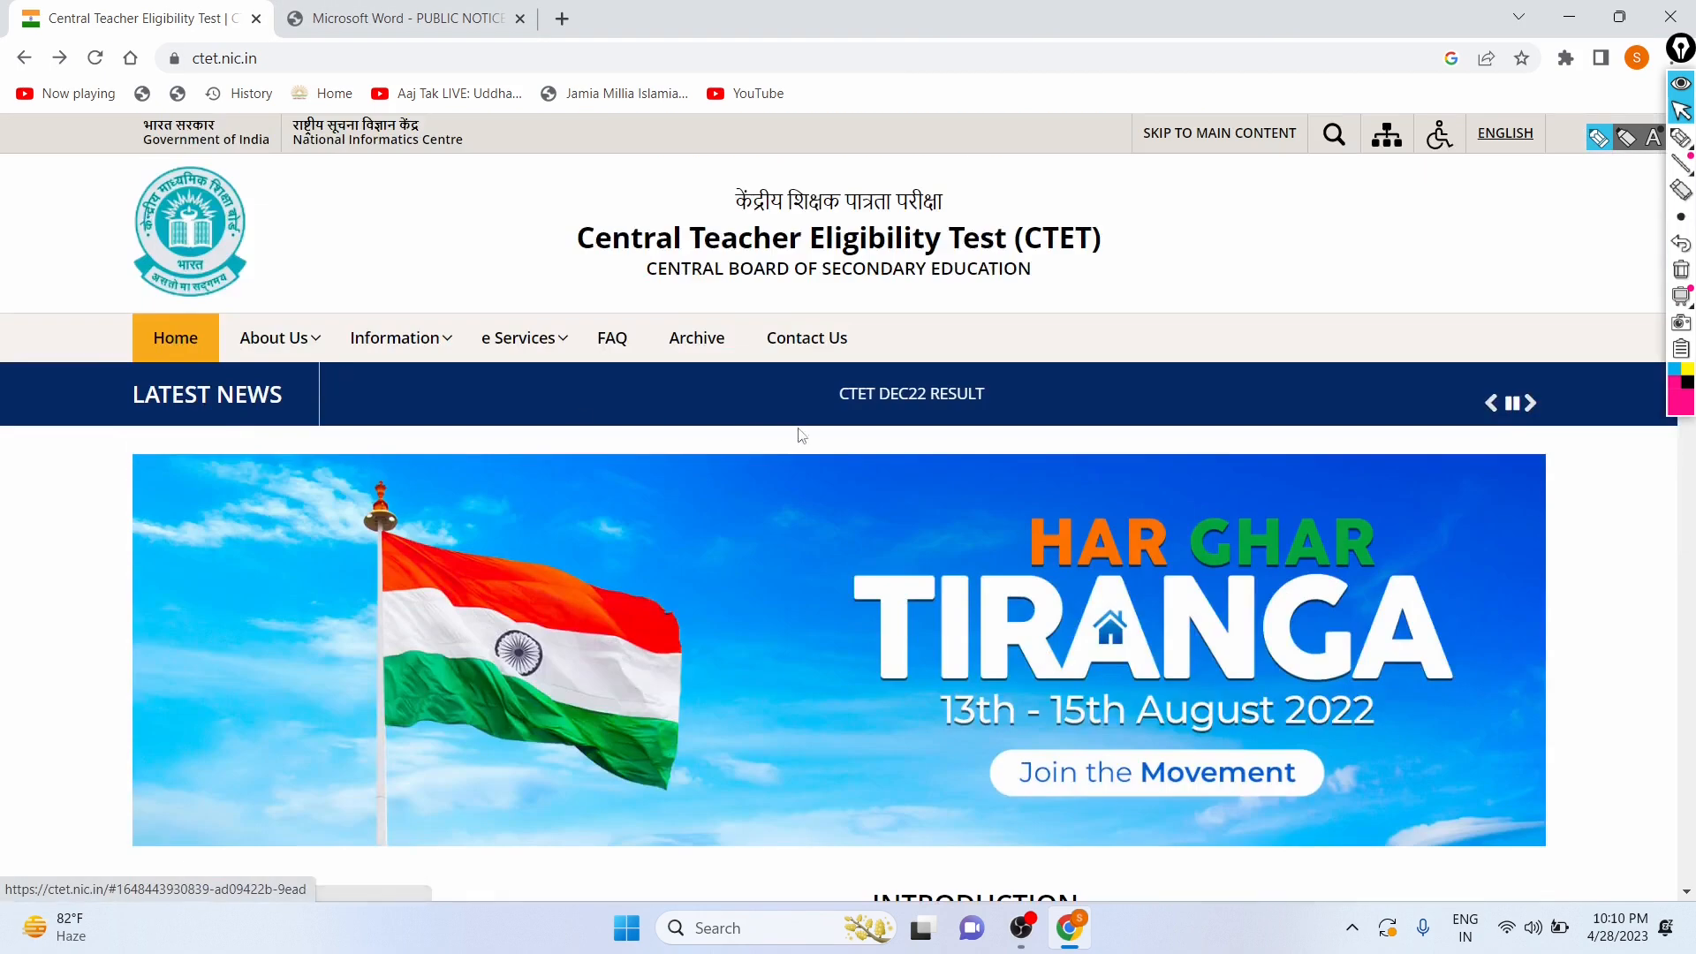
left_click(1495, 410)
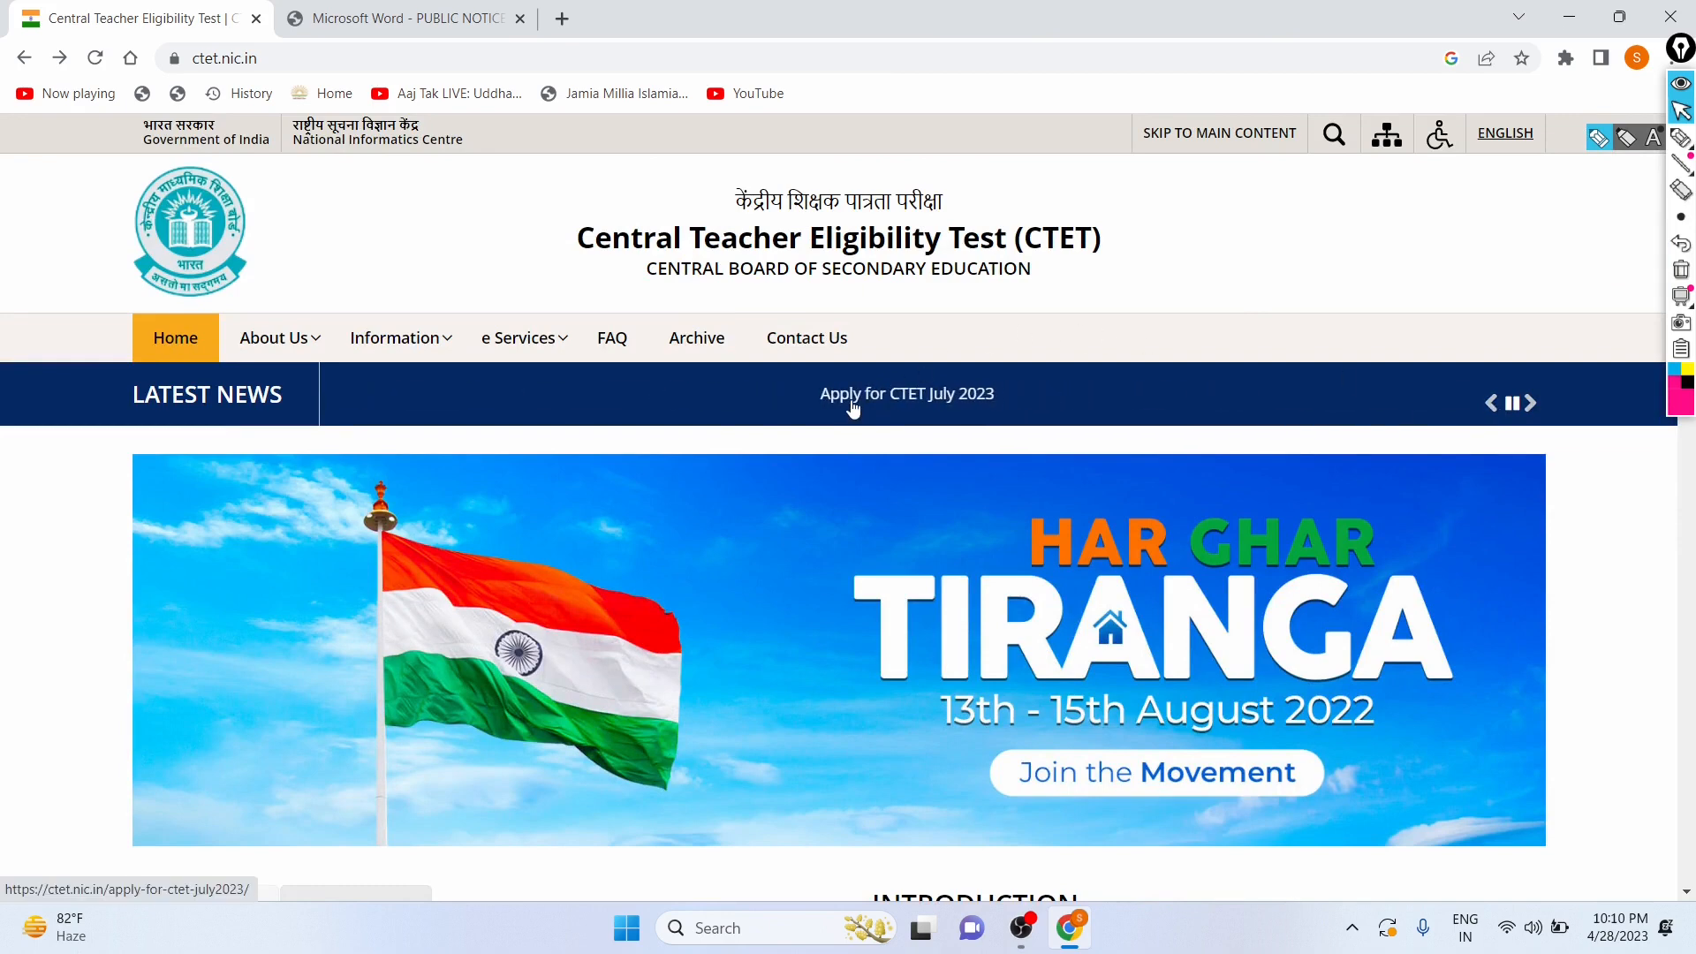
Step: Follow 'Apply for CTET July 2023' to examinationservices.nic.in and start a New Registration
left_click(895, 396)
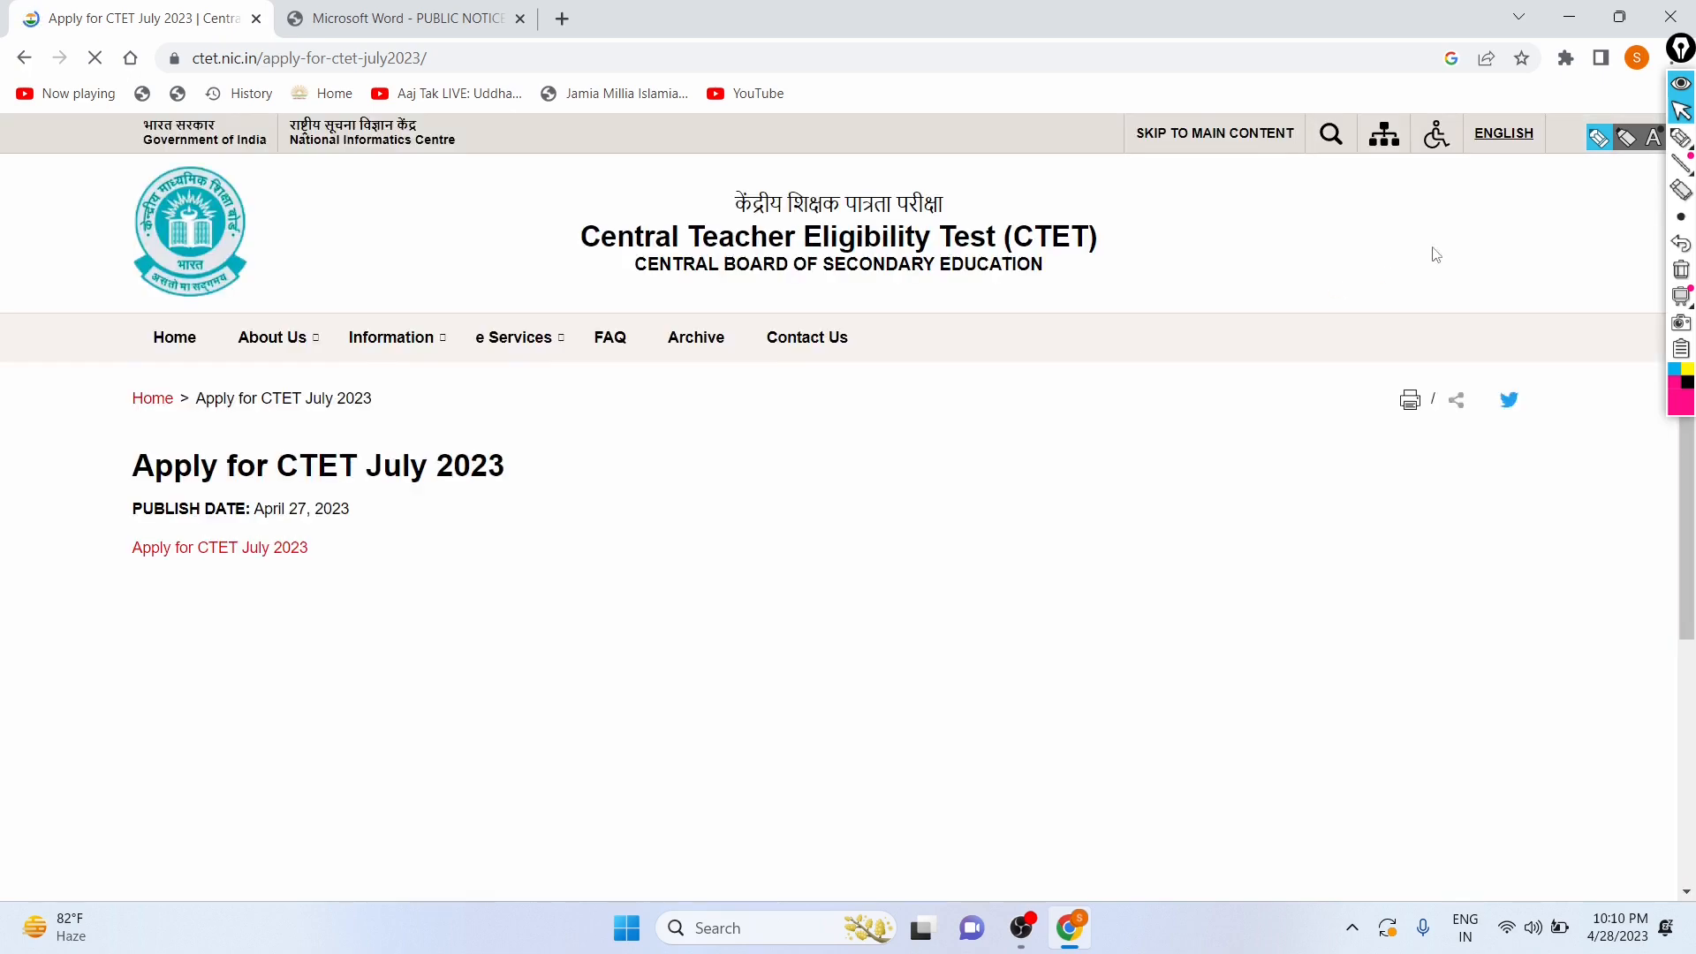
scroll(347, 627, "down", 1)
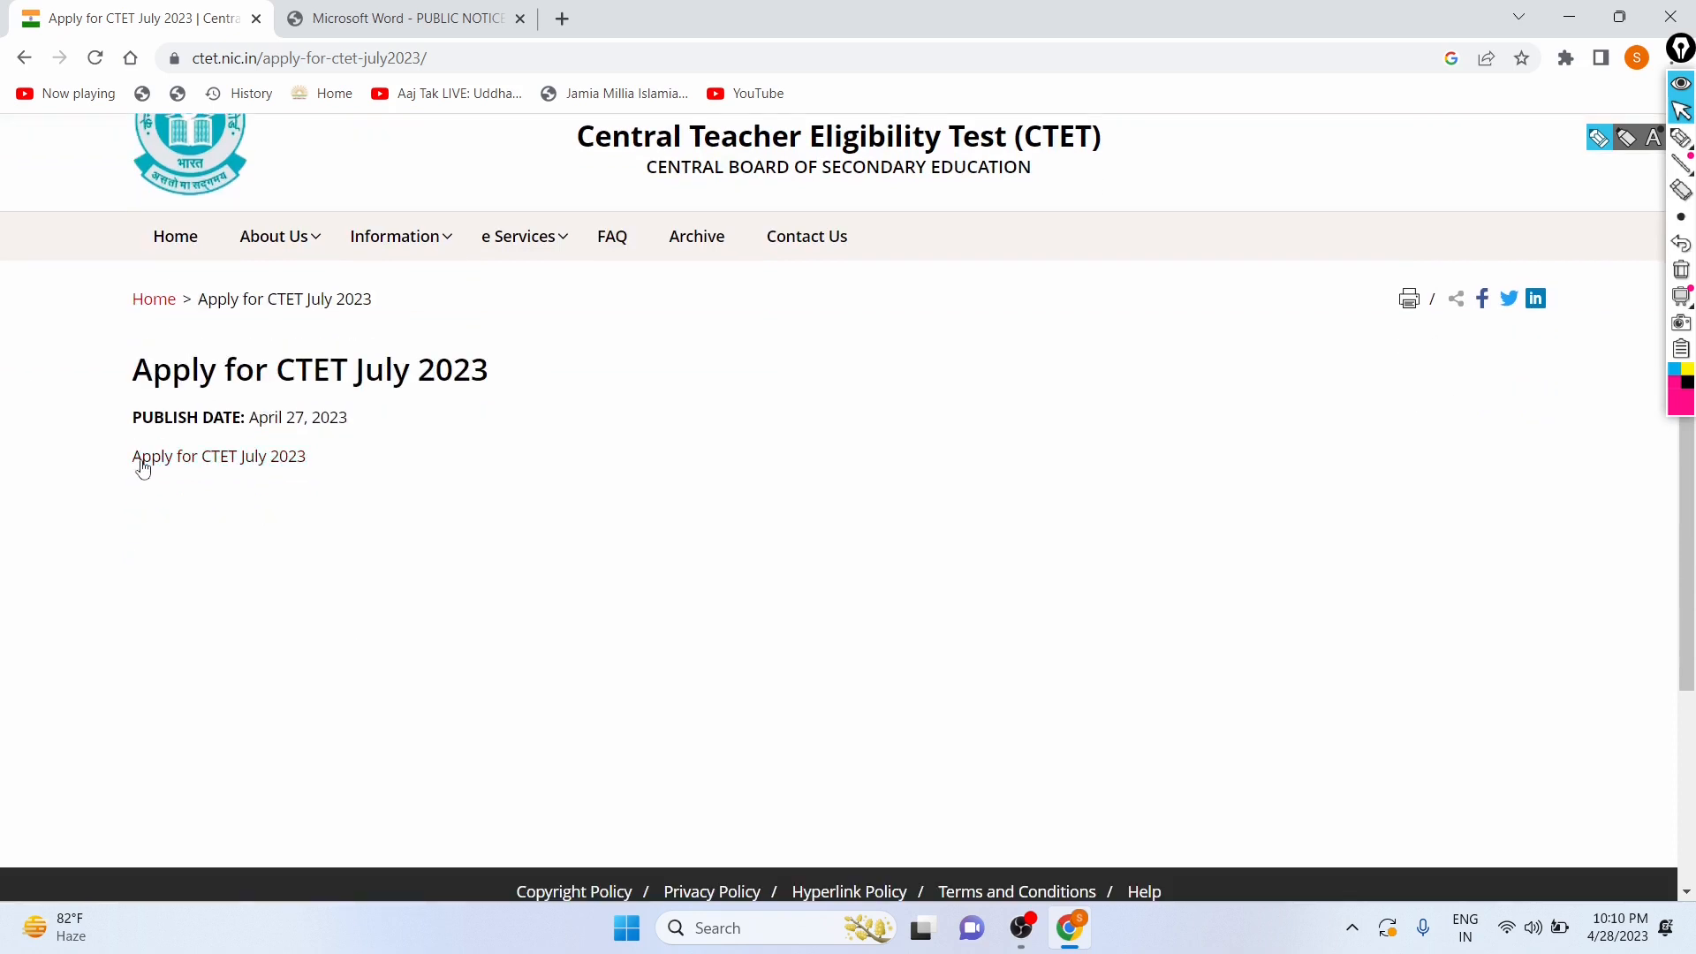
left_click(140, 463)
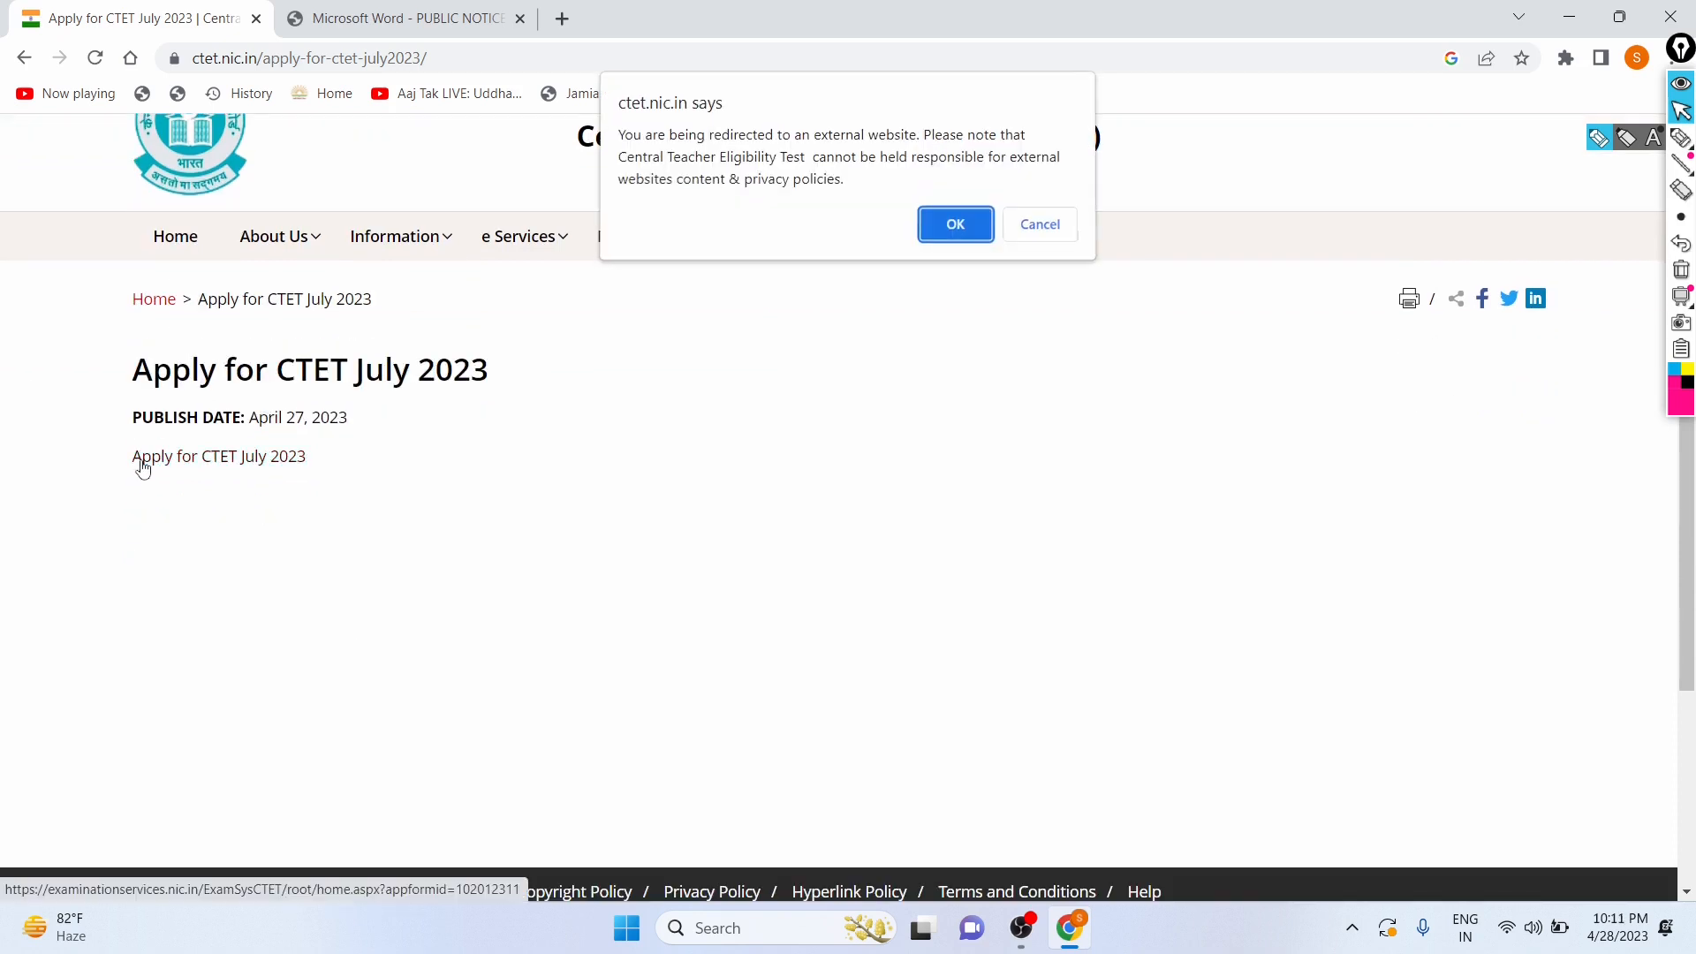
left_click(937, 223)
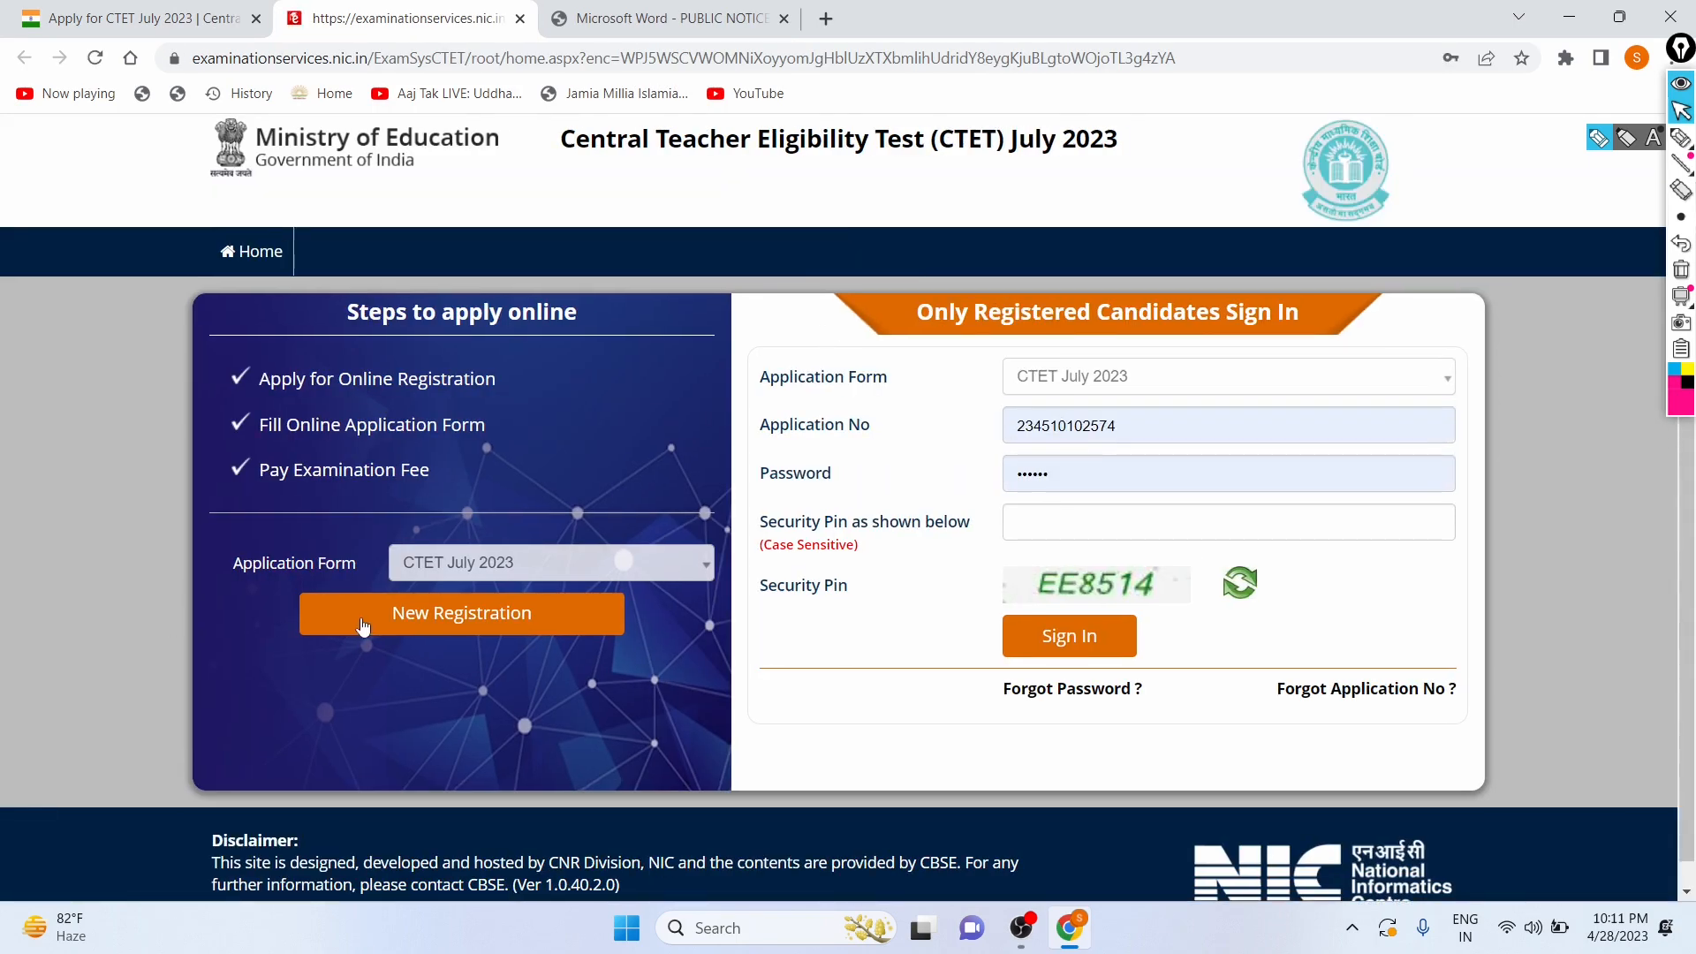
left_click(454, 613)
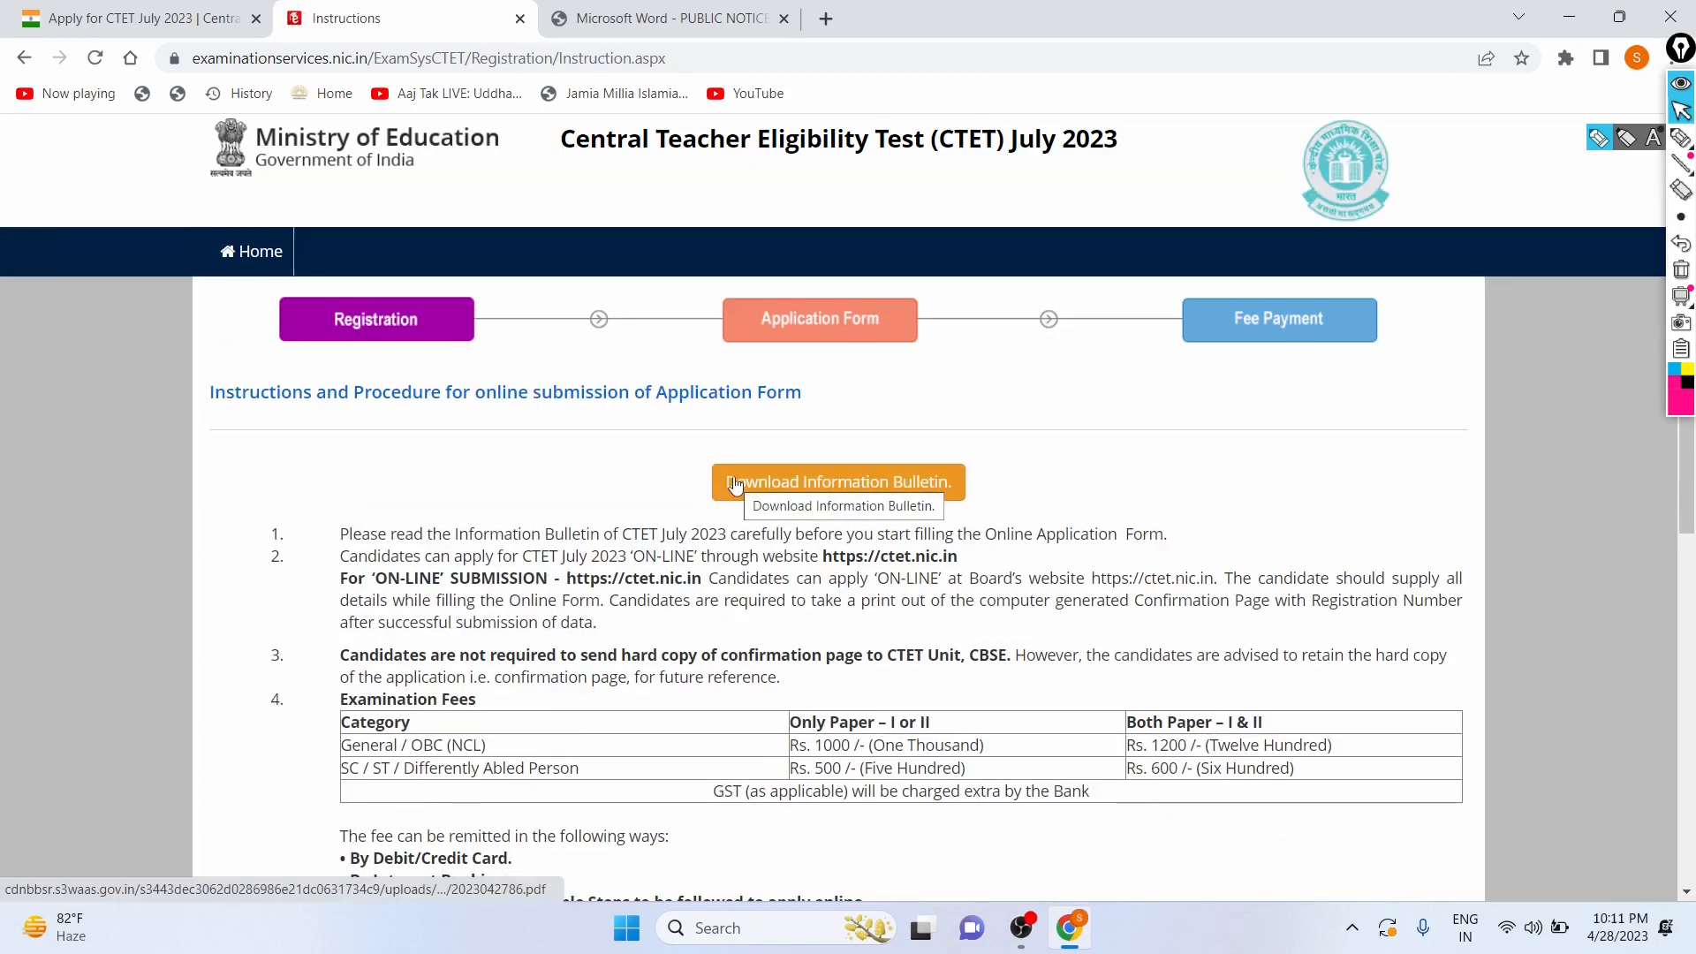
scroll(733, 484, "down", 2)
scroll(733, 484, "down", 1)
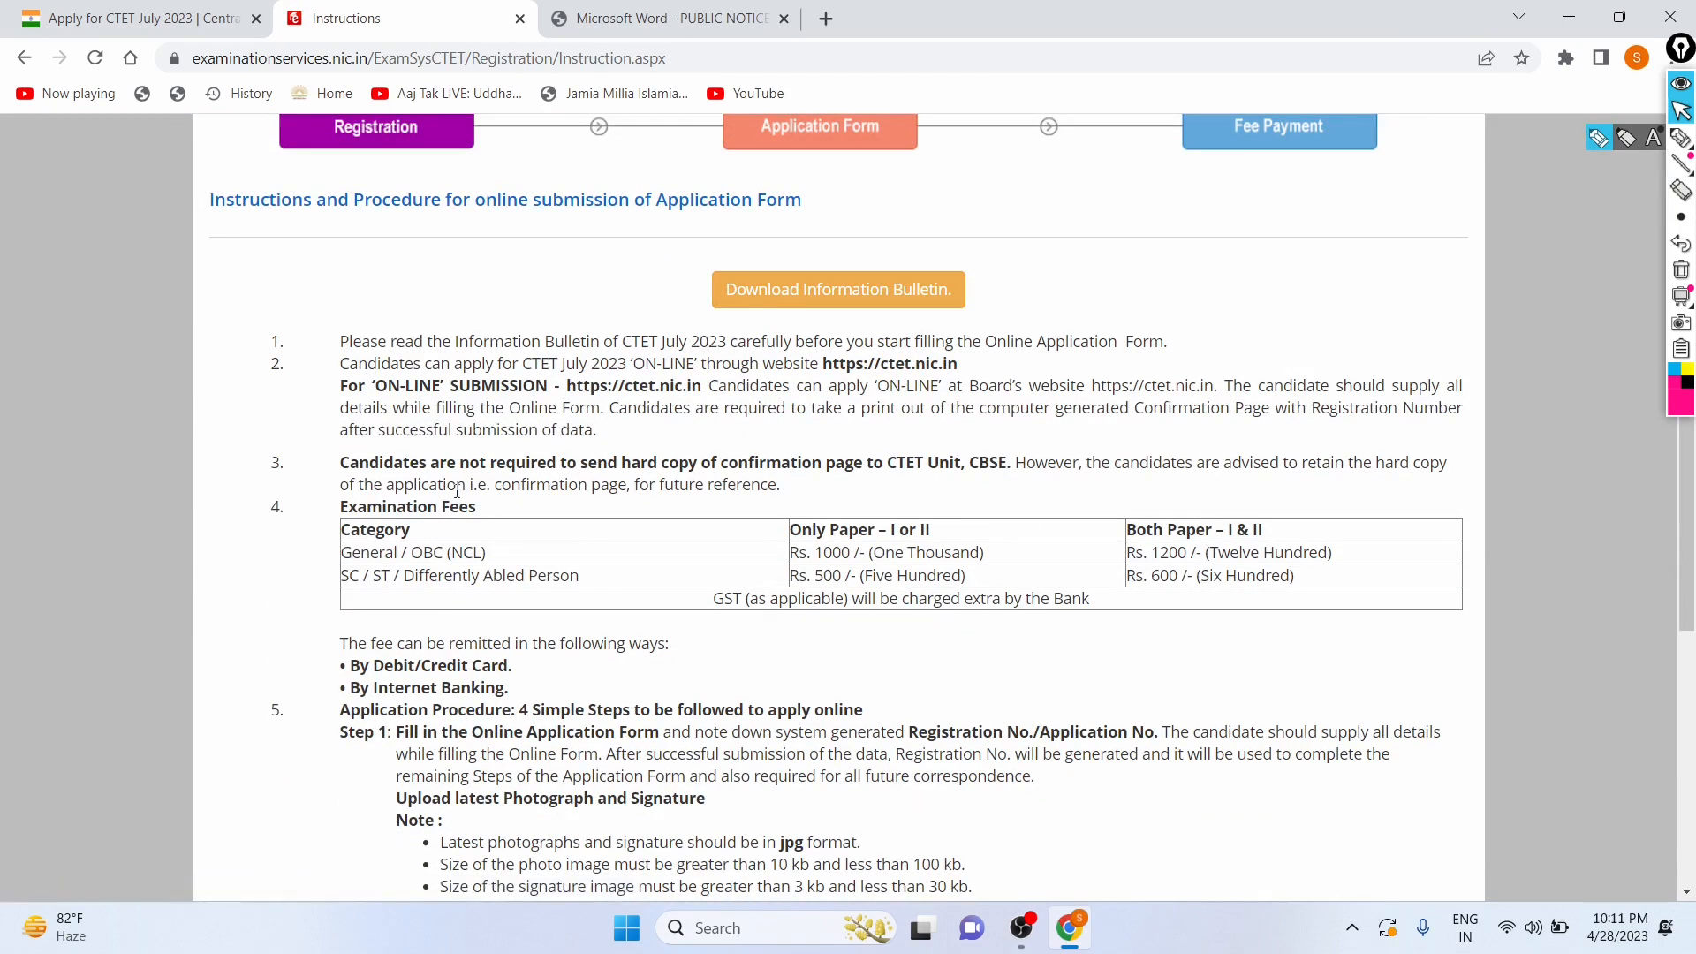
scroll(402, 340, "up", 1)
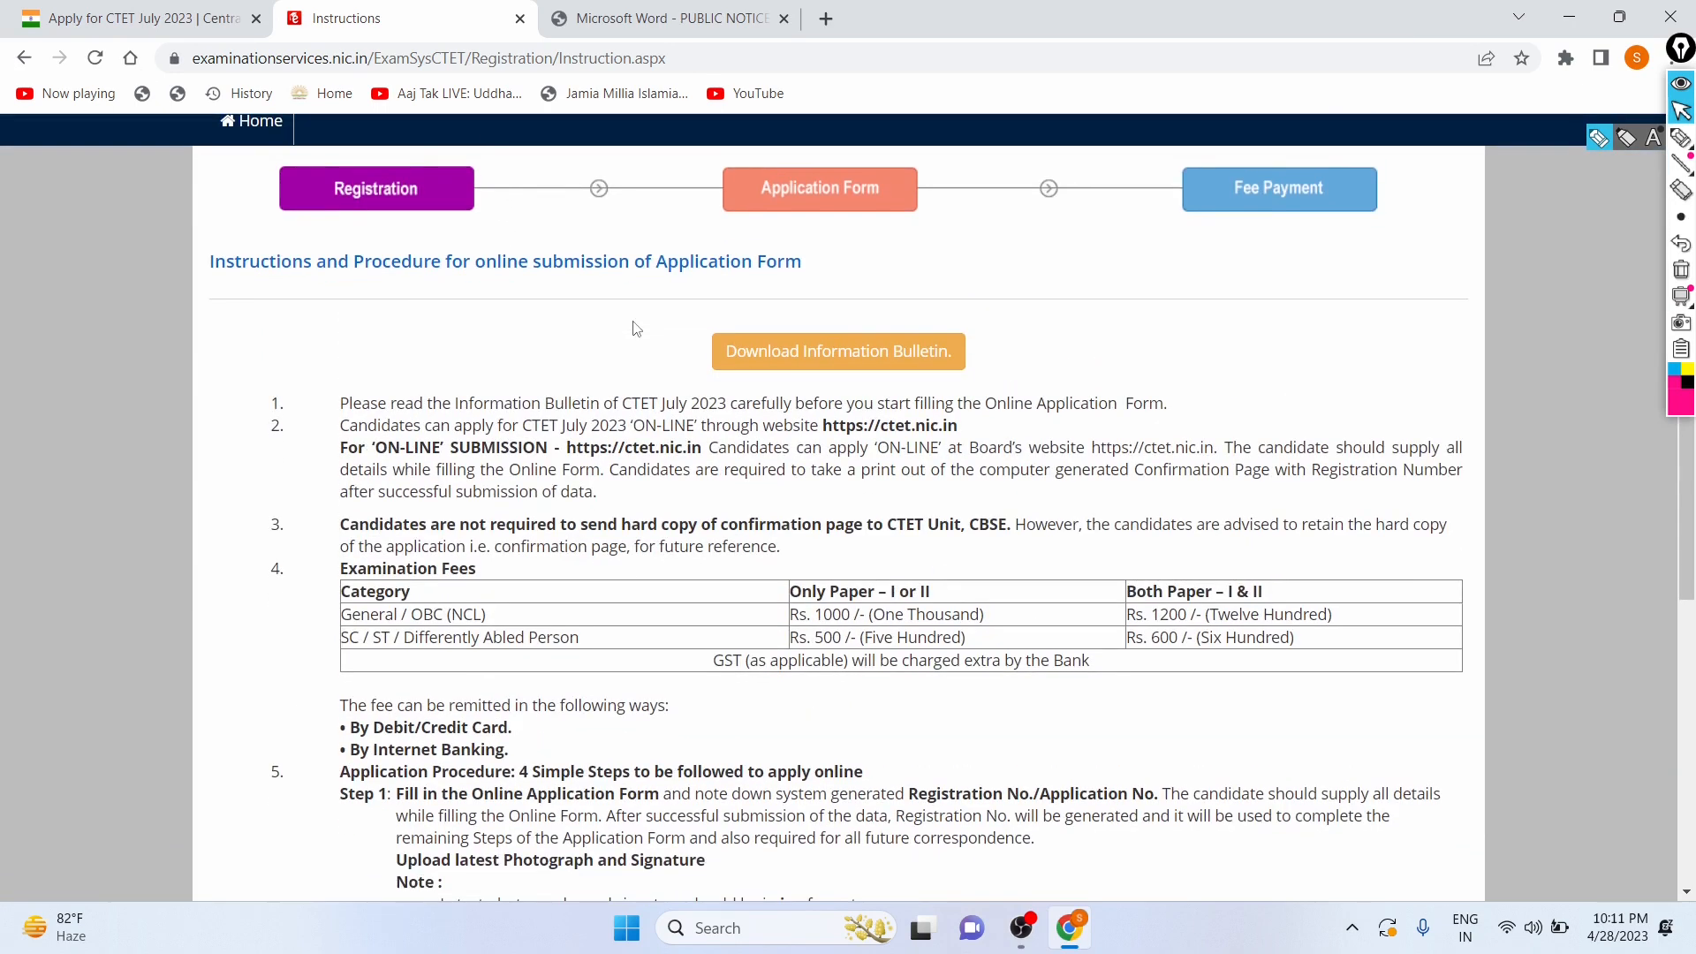
scroll(553, 362, "up", 2)
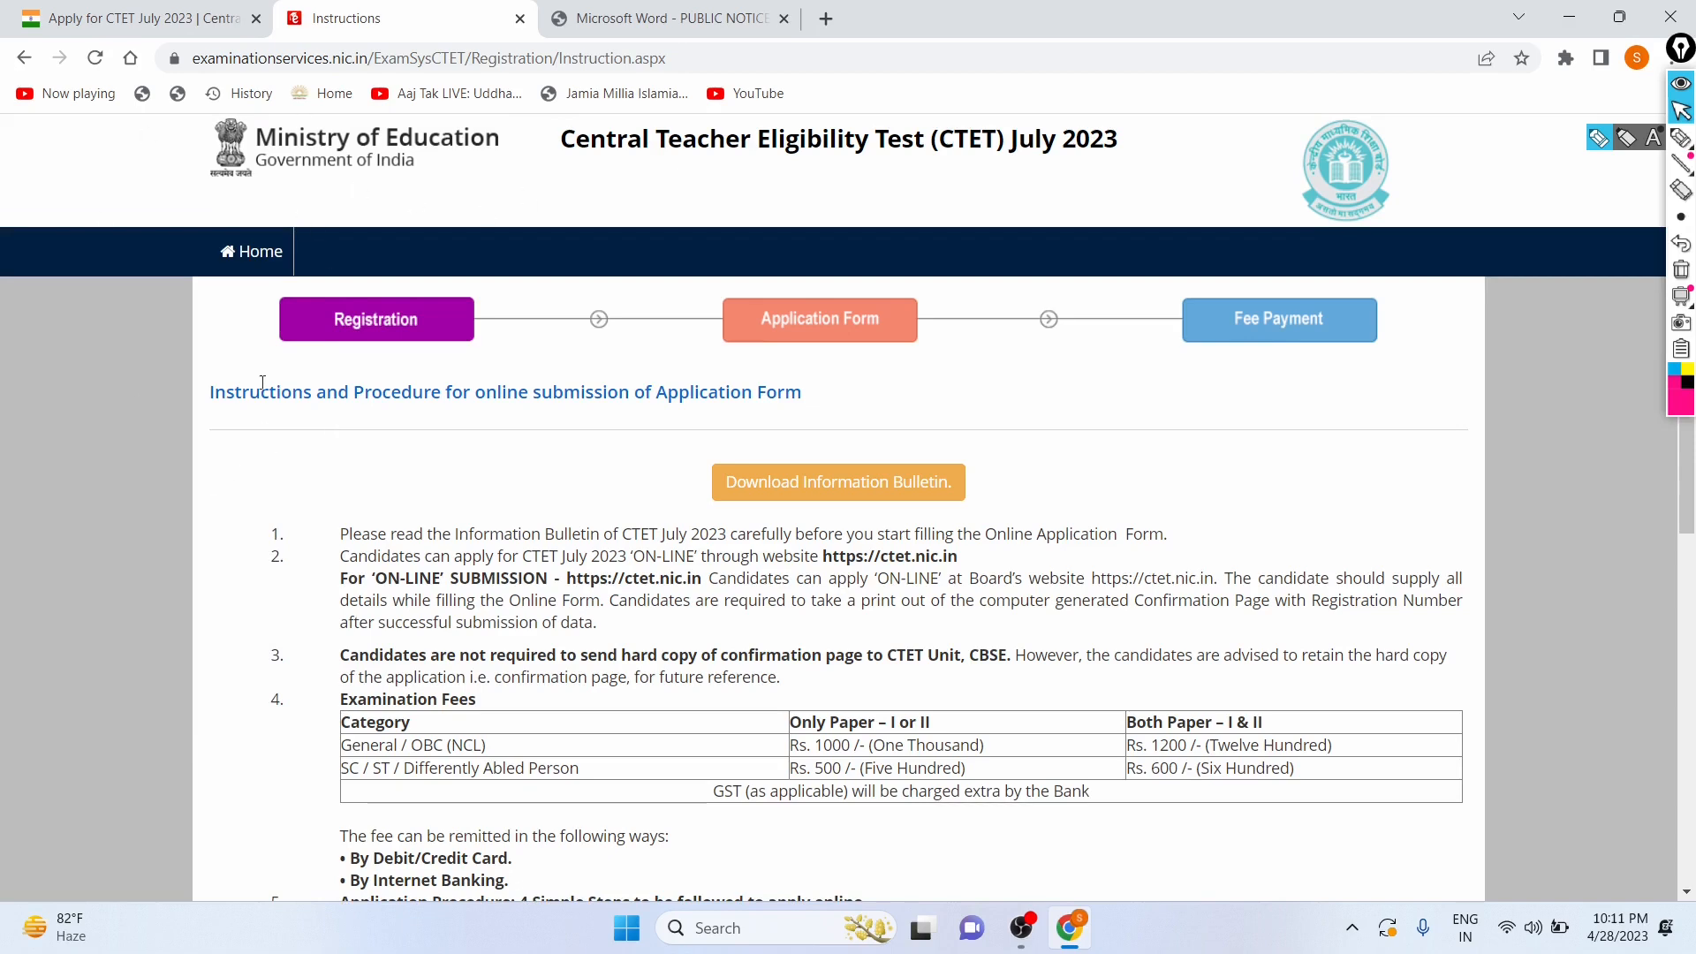
scroll(263, 381, "down", 1)
scroll(448, 375, "down", 3)
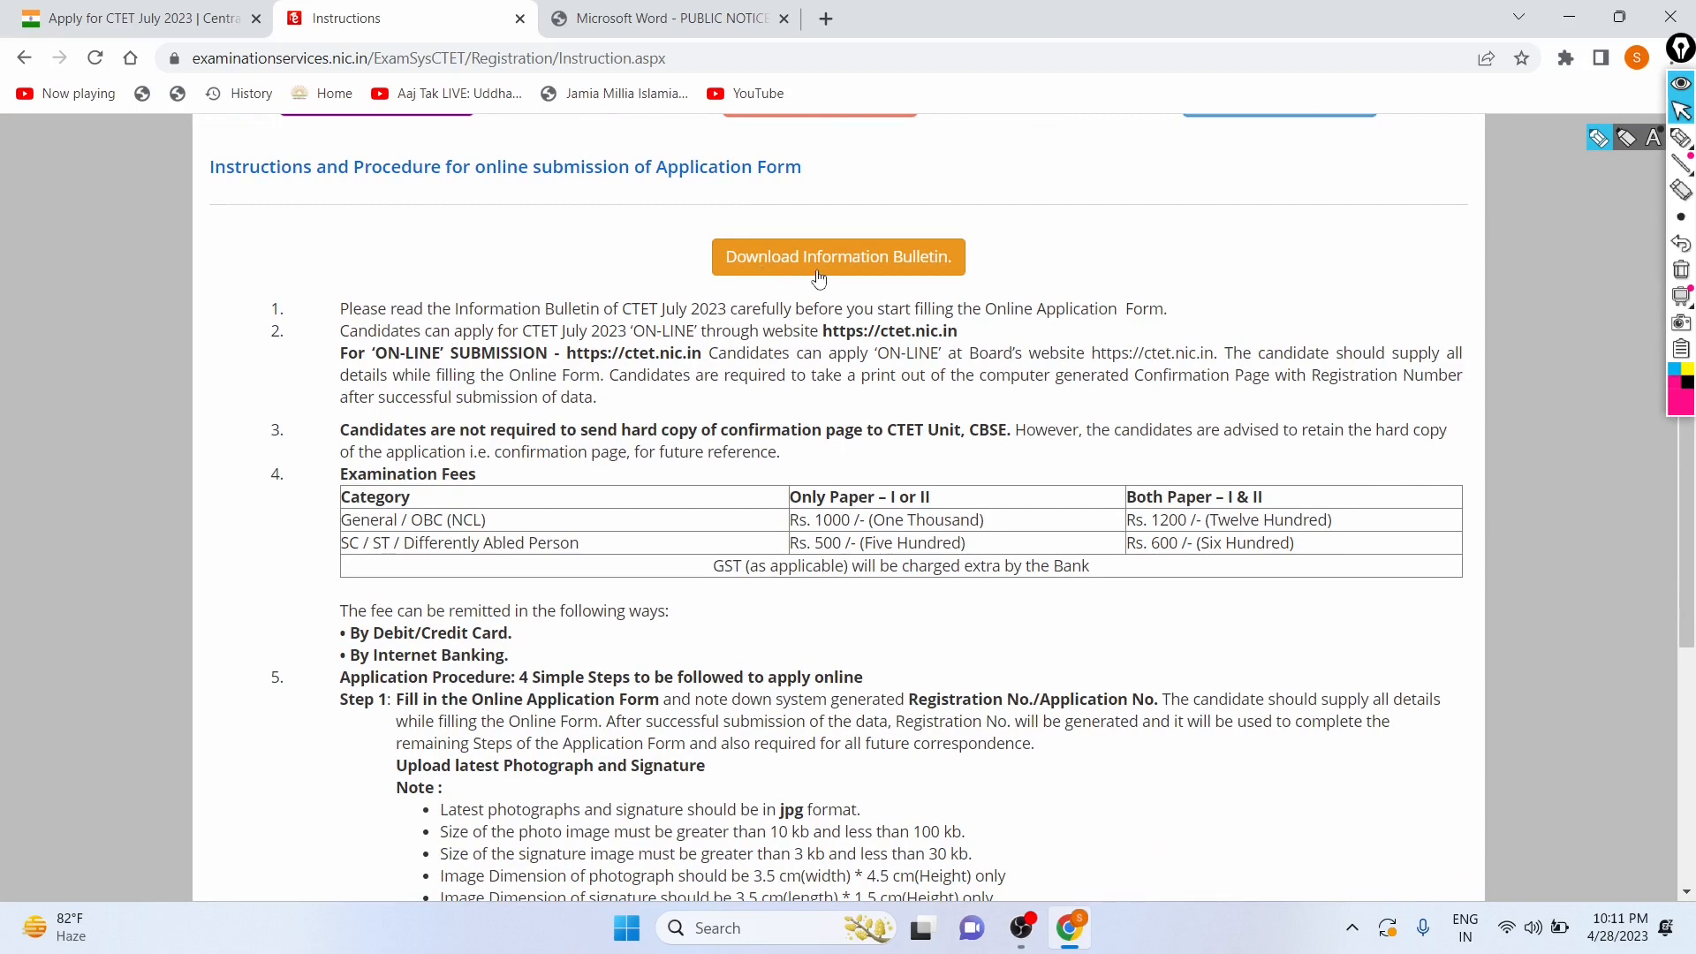
mouse_move(1681, 139)
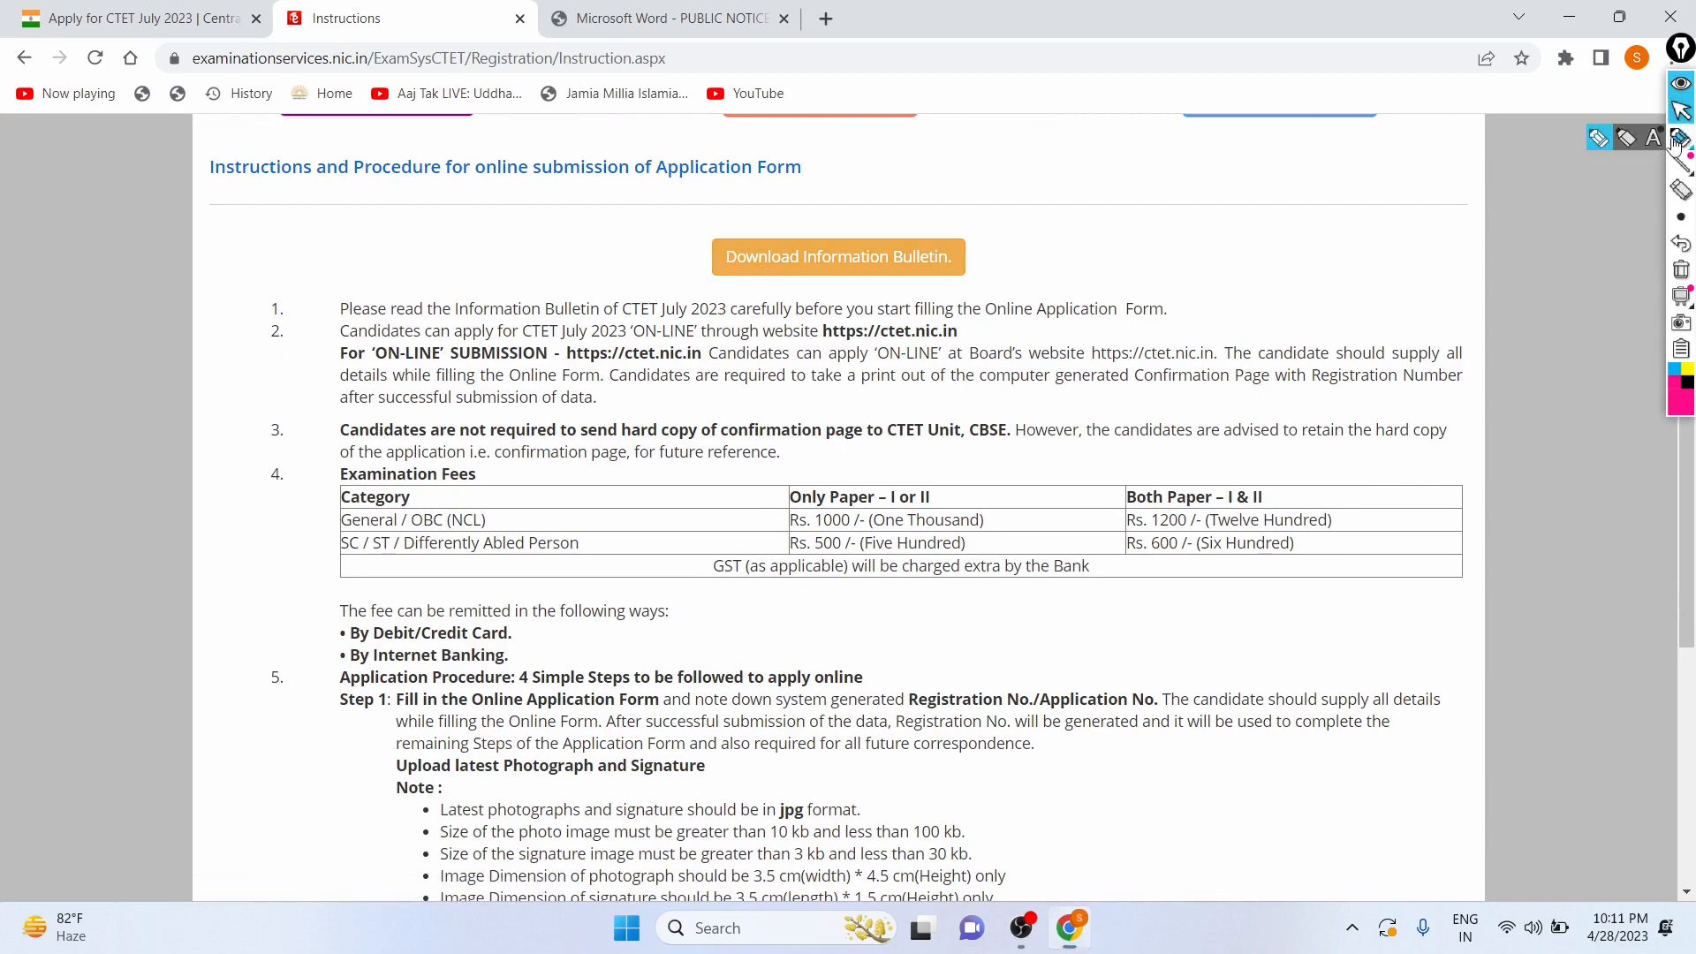
left_click(1623, 140)
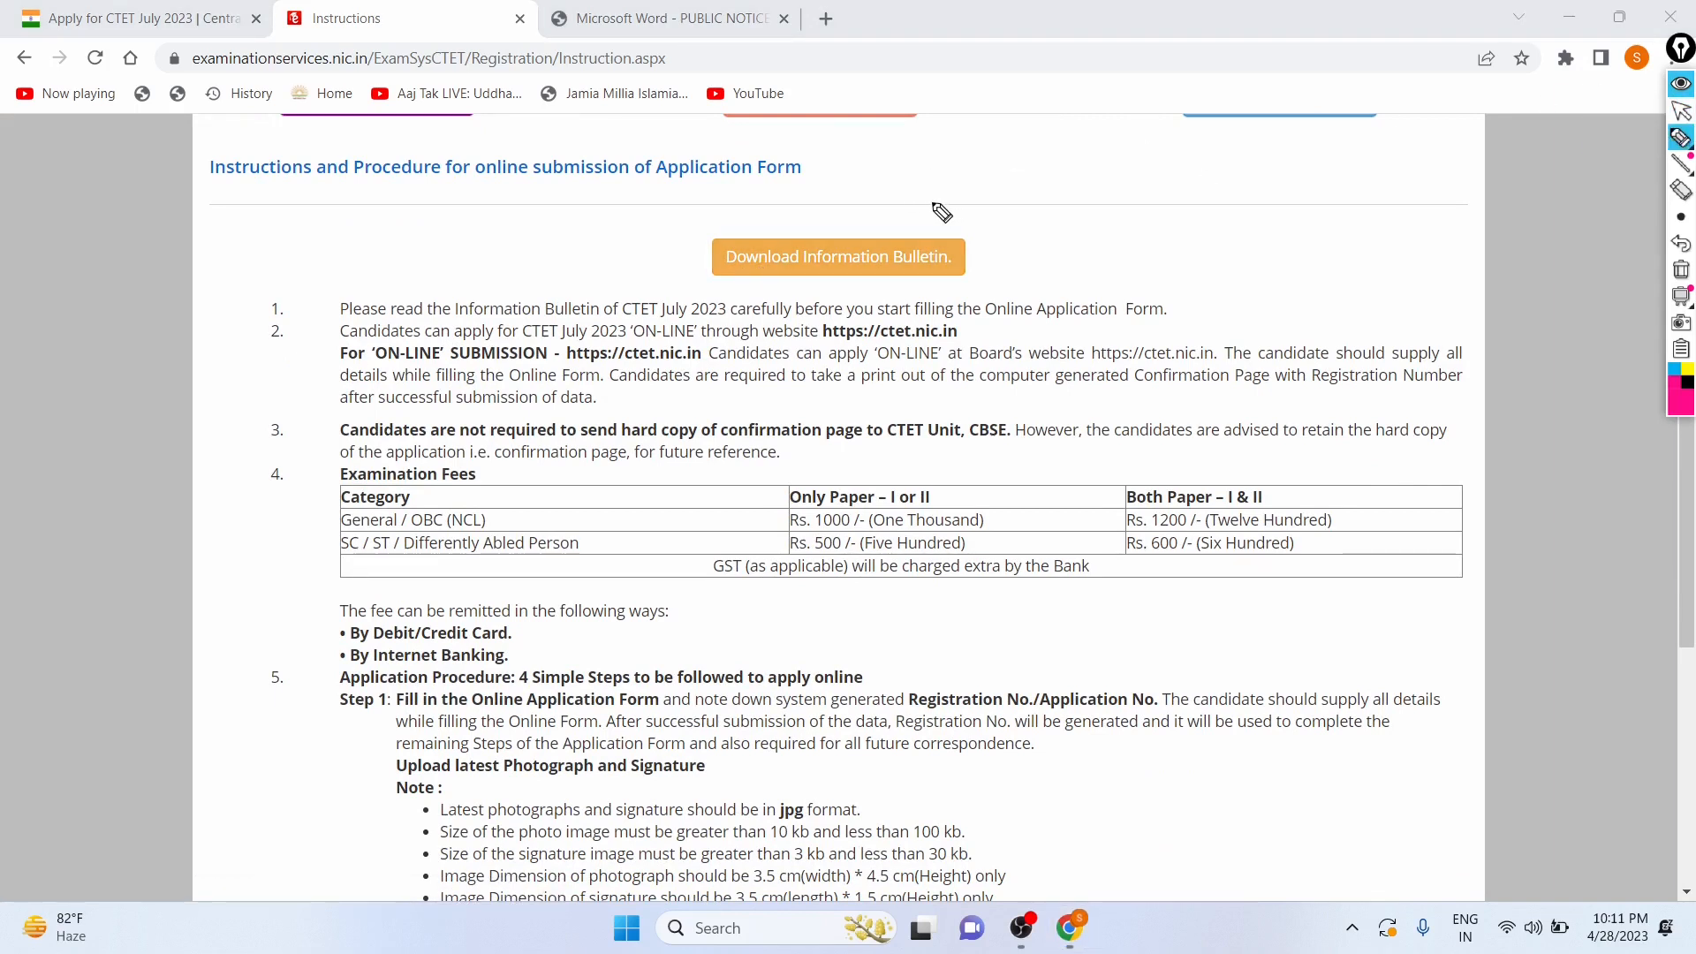
mouse_move(934, 202)
left_mouse_down()
mouse_move(704, 226)
mouse_move(927, 332)
mouse_move(877, 168)
left_mouse_up()
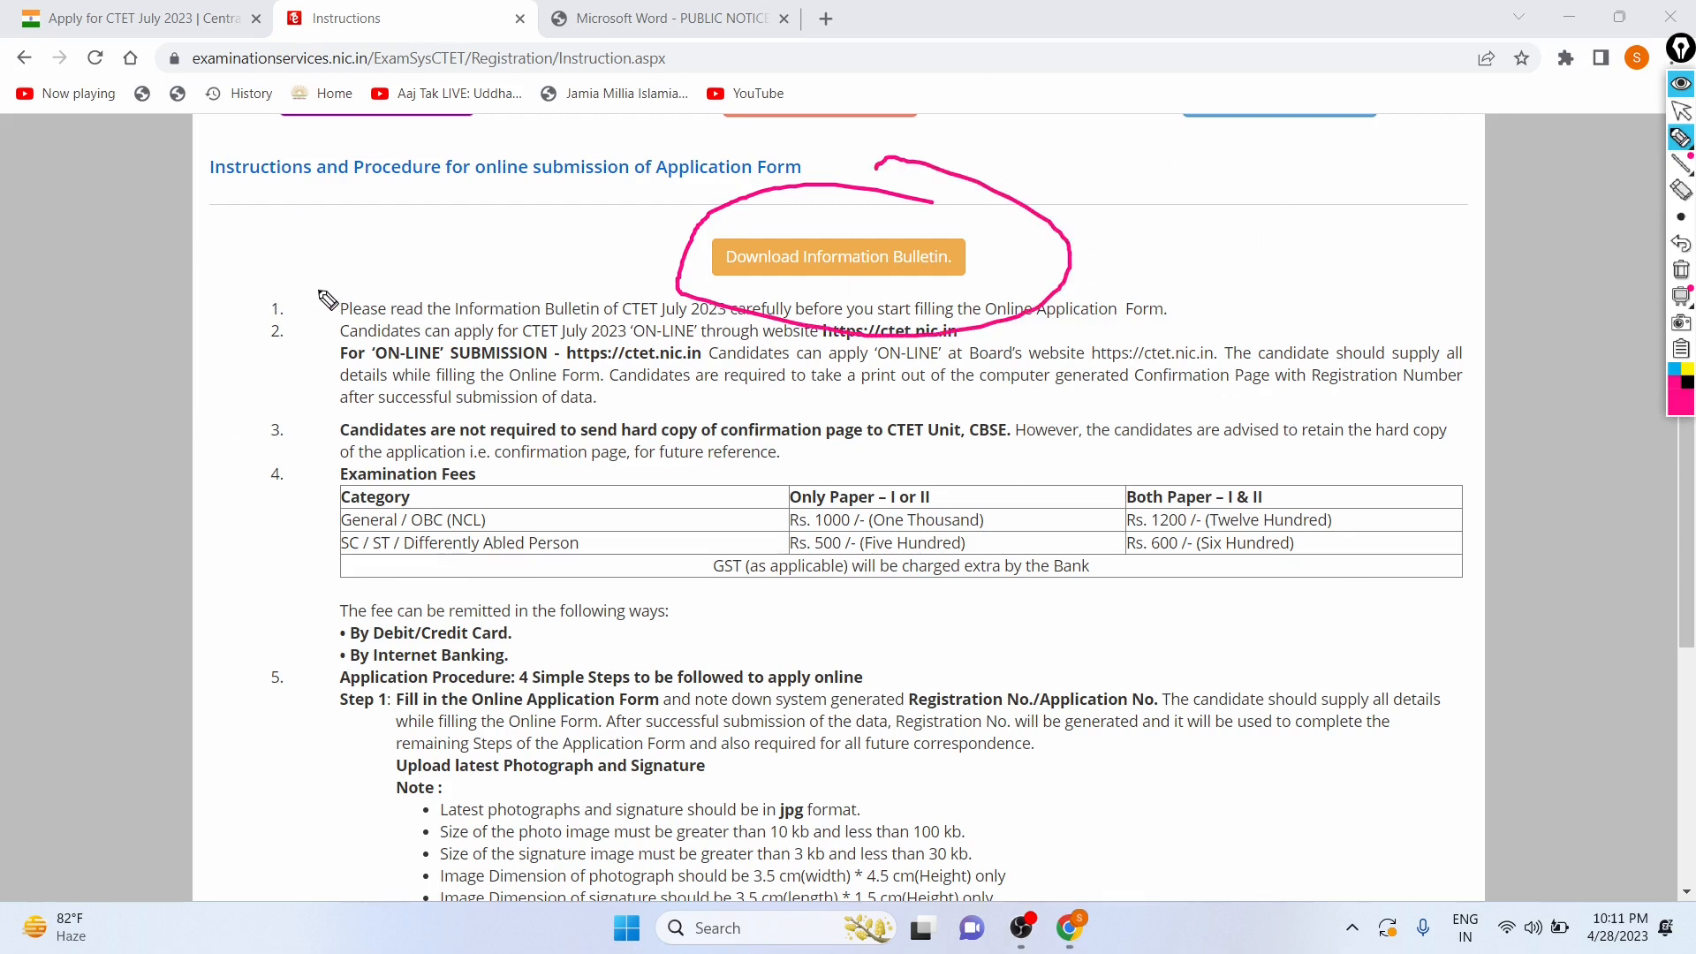
left_click_drag(311, 305, 386, 294)
left_click_drag(317, 357, 415, 332)
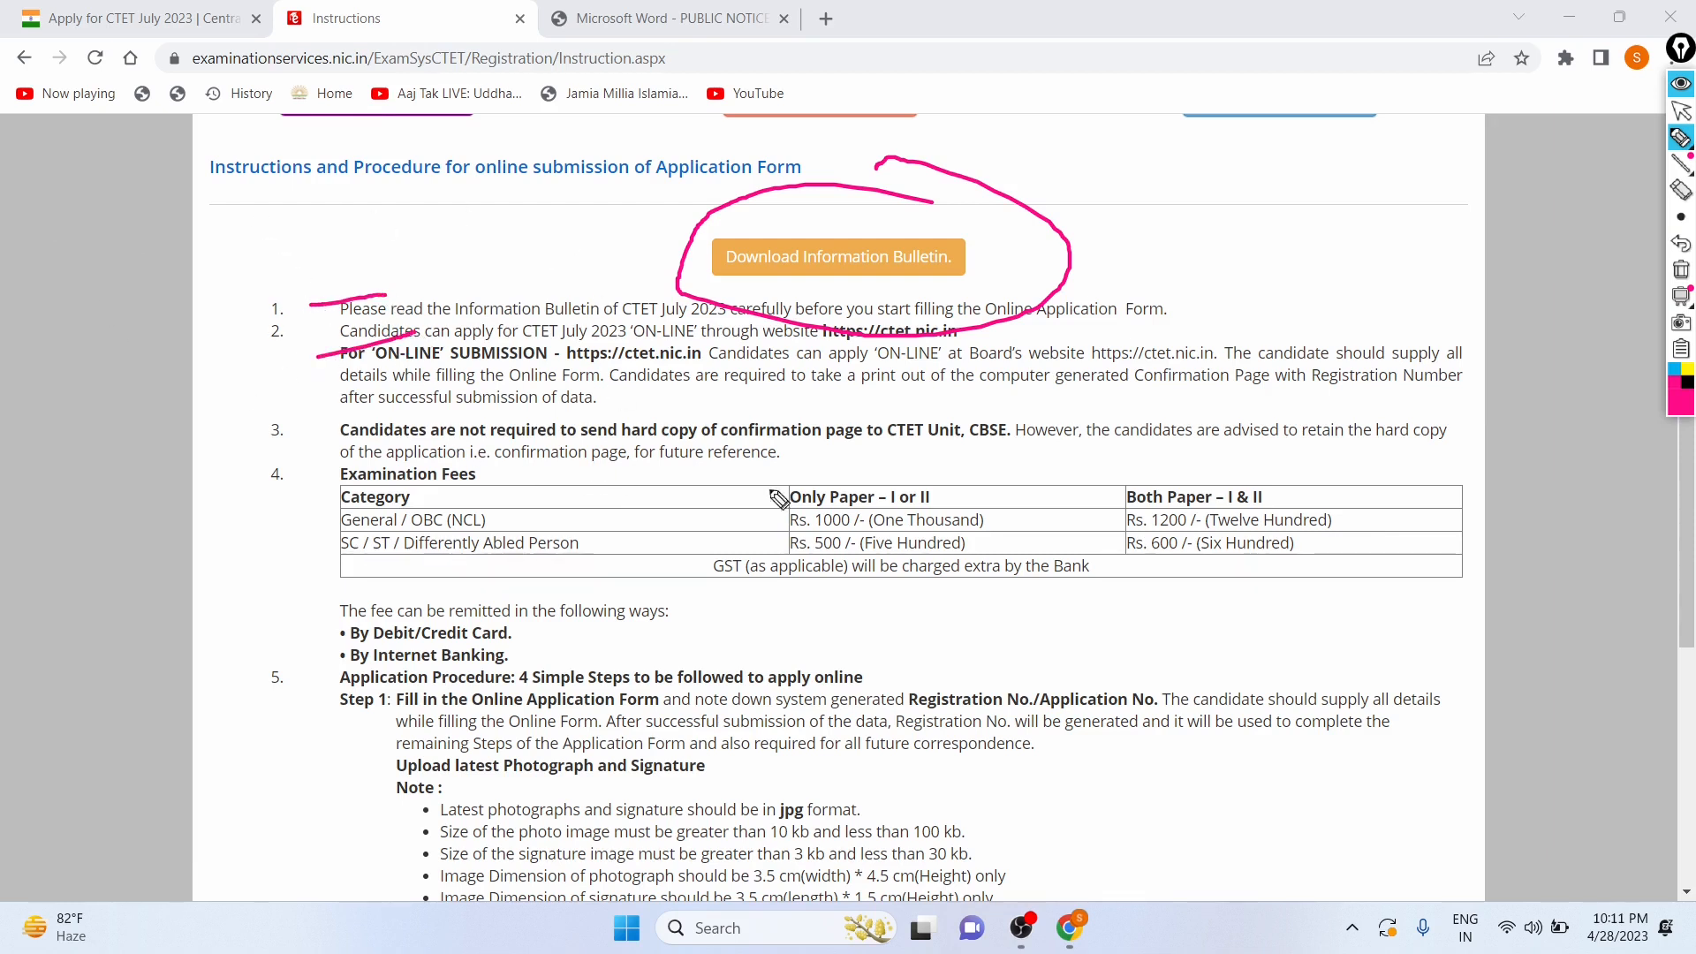
left_click_drag(1130, 523, 1175, 501)
left_click_drag(996, 522, 1185, 403)
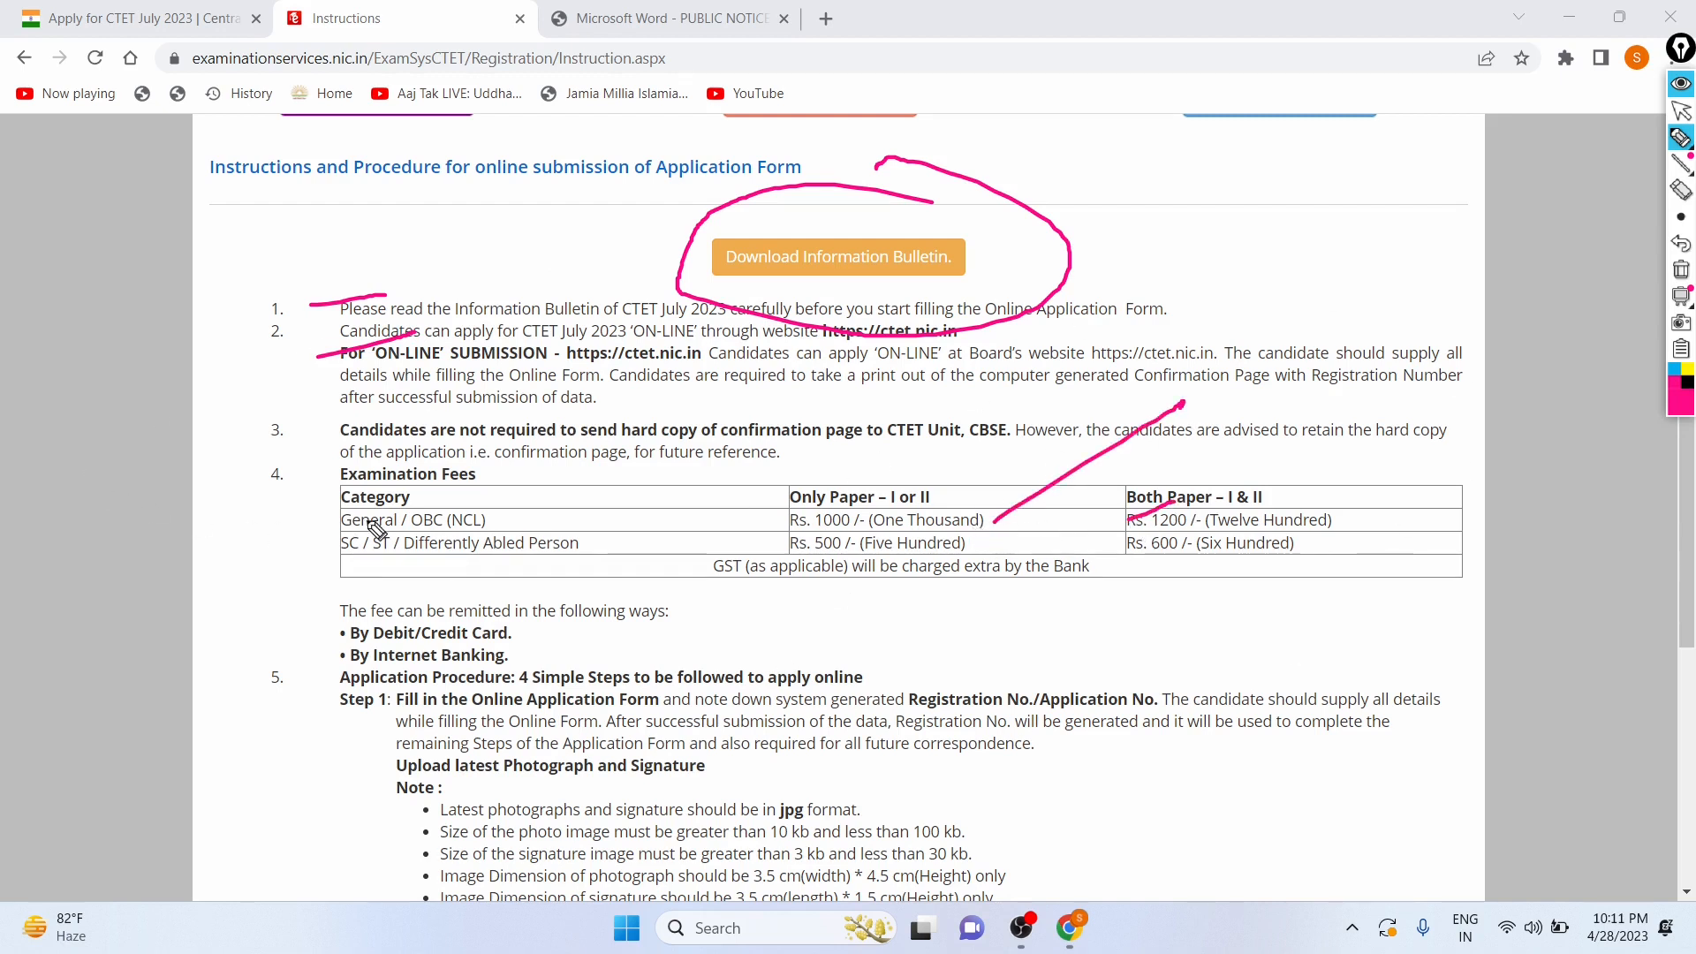
left_click_drag(320, 517, 275, 510)
left_click_drag(343, 554, 464, 568)
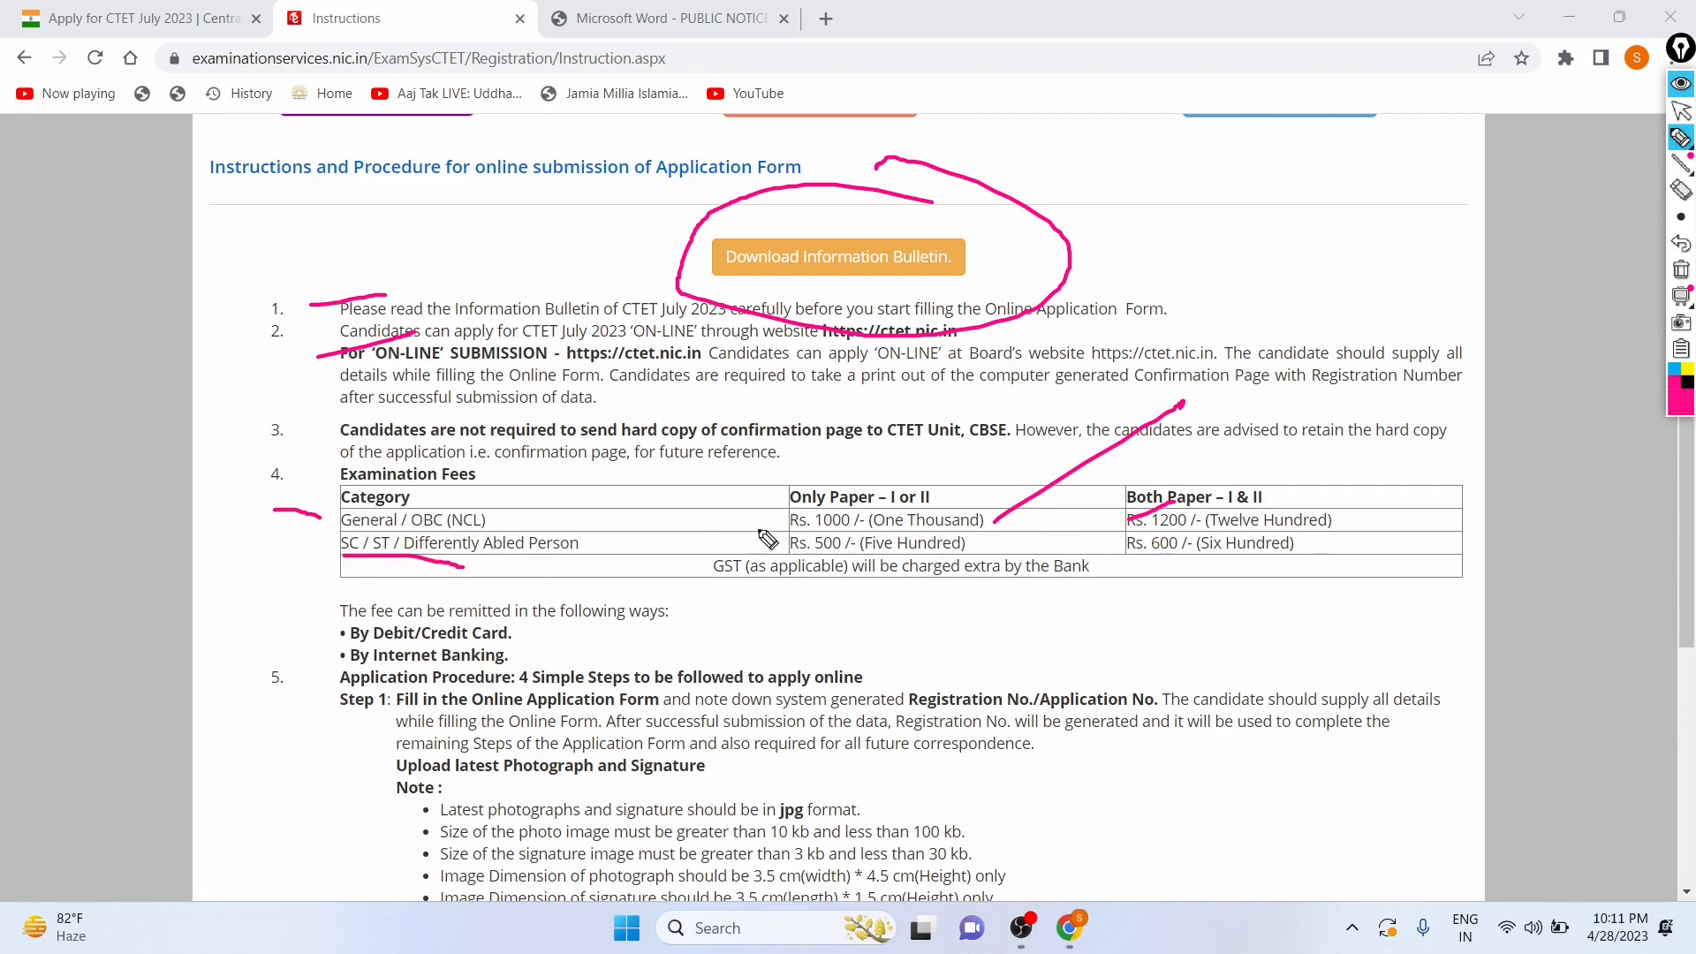
left_click_drag(747, 549, 808, 535)
left_click_drag(1114, 542, 1151, 540)
left_click_drag(674, 566, 857, 573)
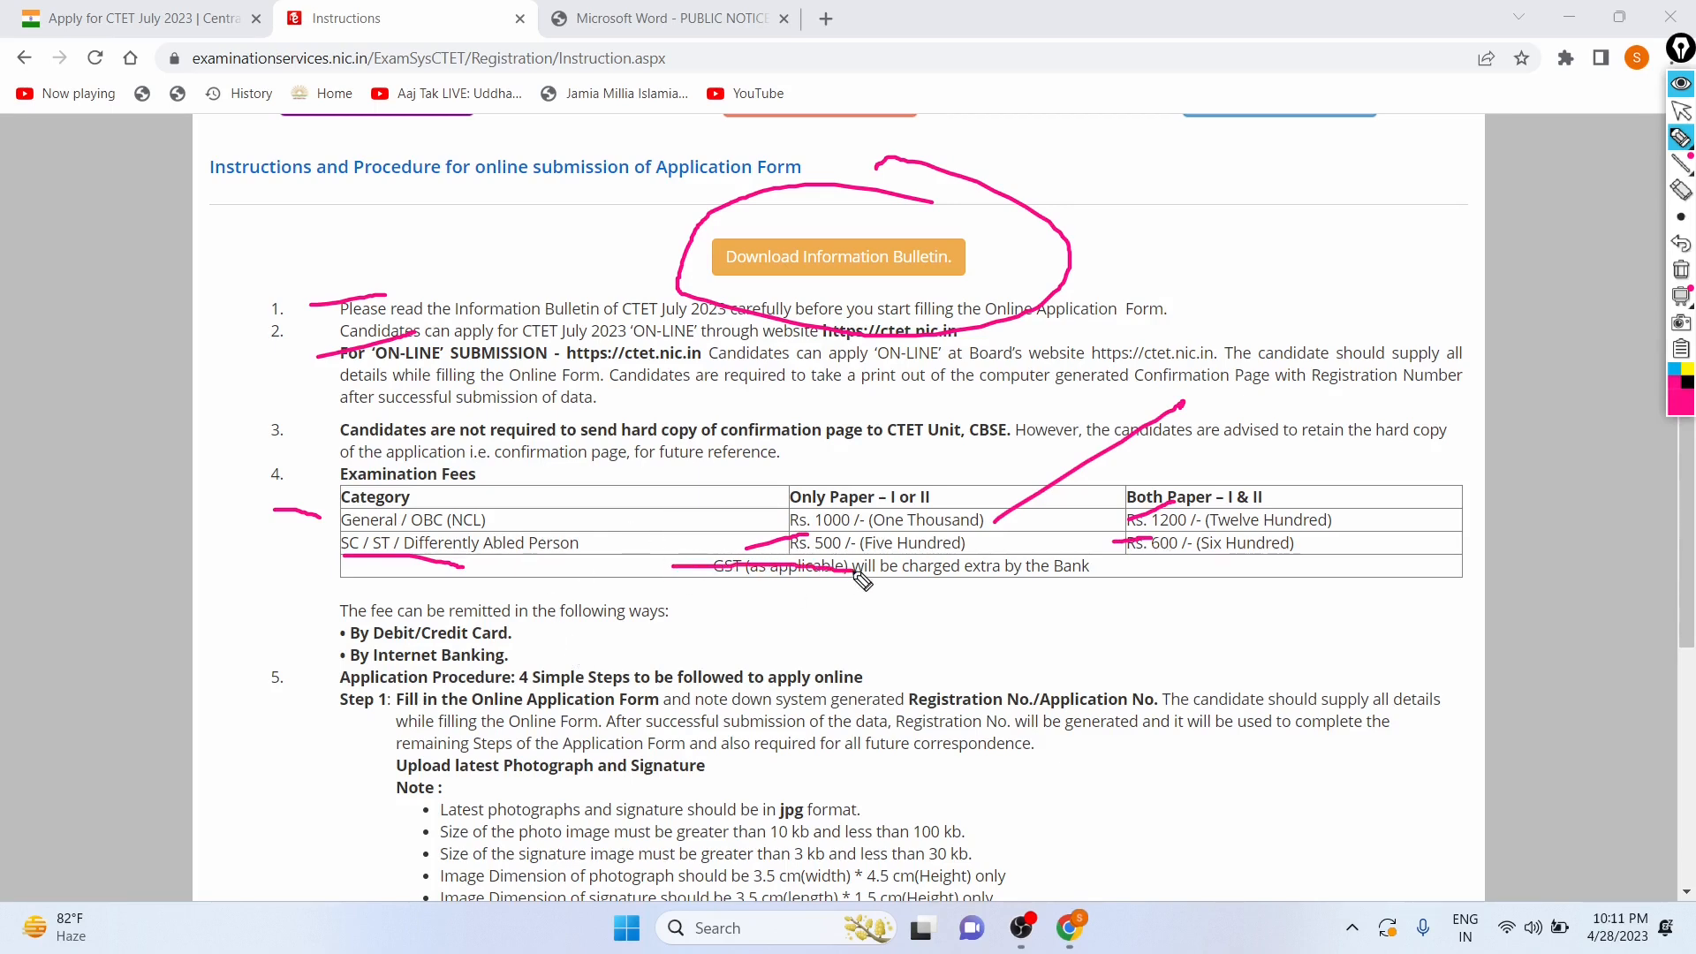
double_click(1683, 250)
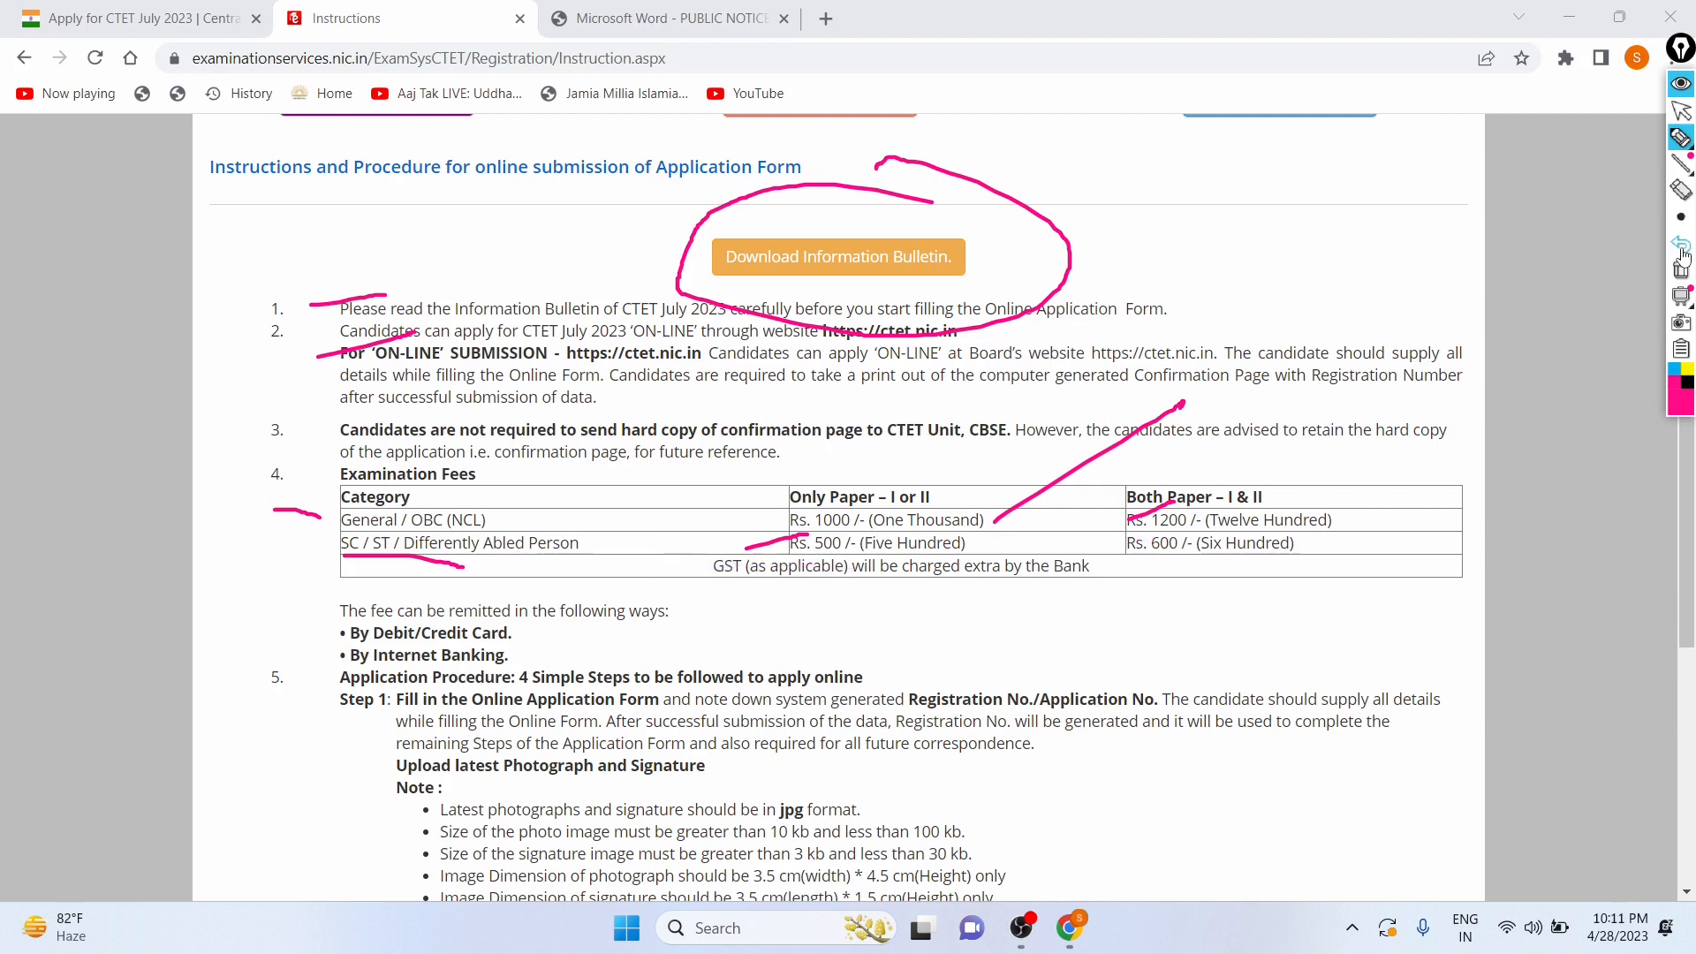
double_click(1683, 251)
left_click(1683, 251)
left_click(1683, 251)
left_click(1683, 250)
left_click(1683, 251)
left_click(1681, 164)
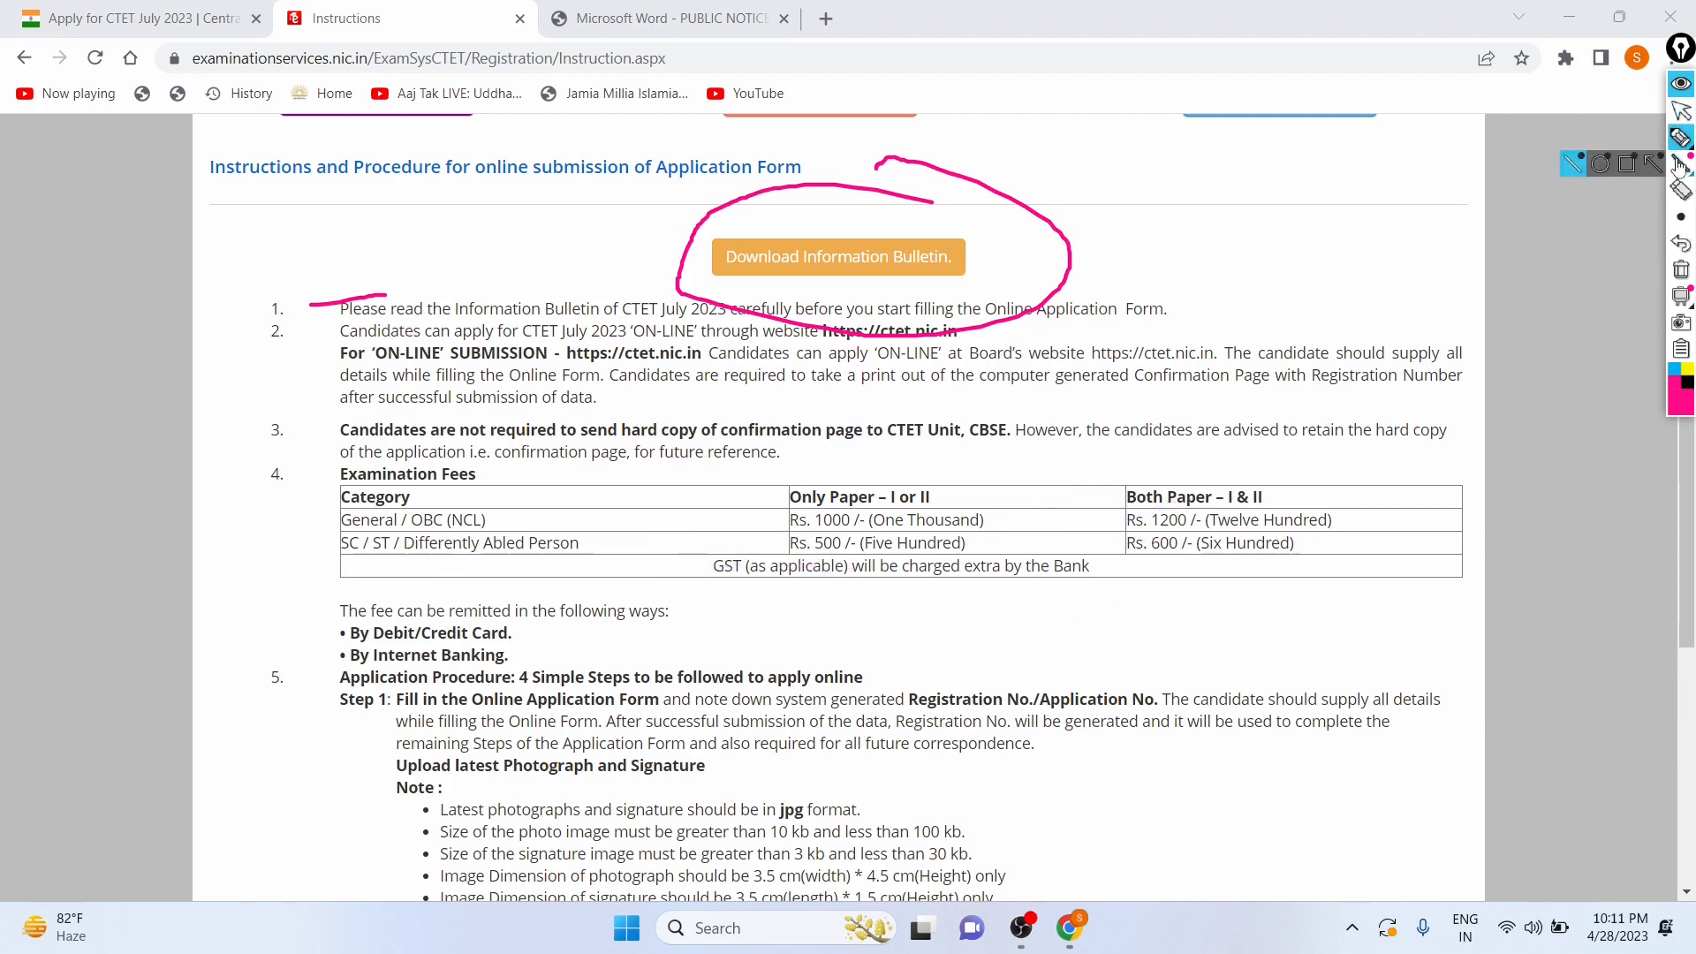
left_click(1681, 249)
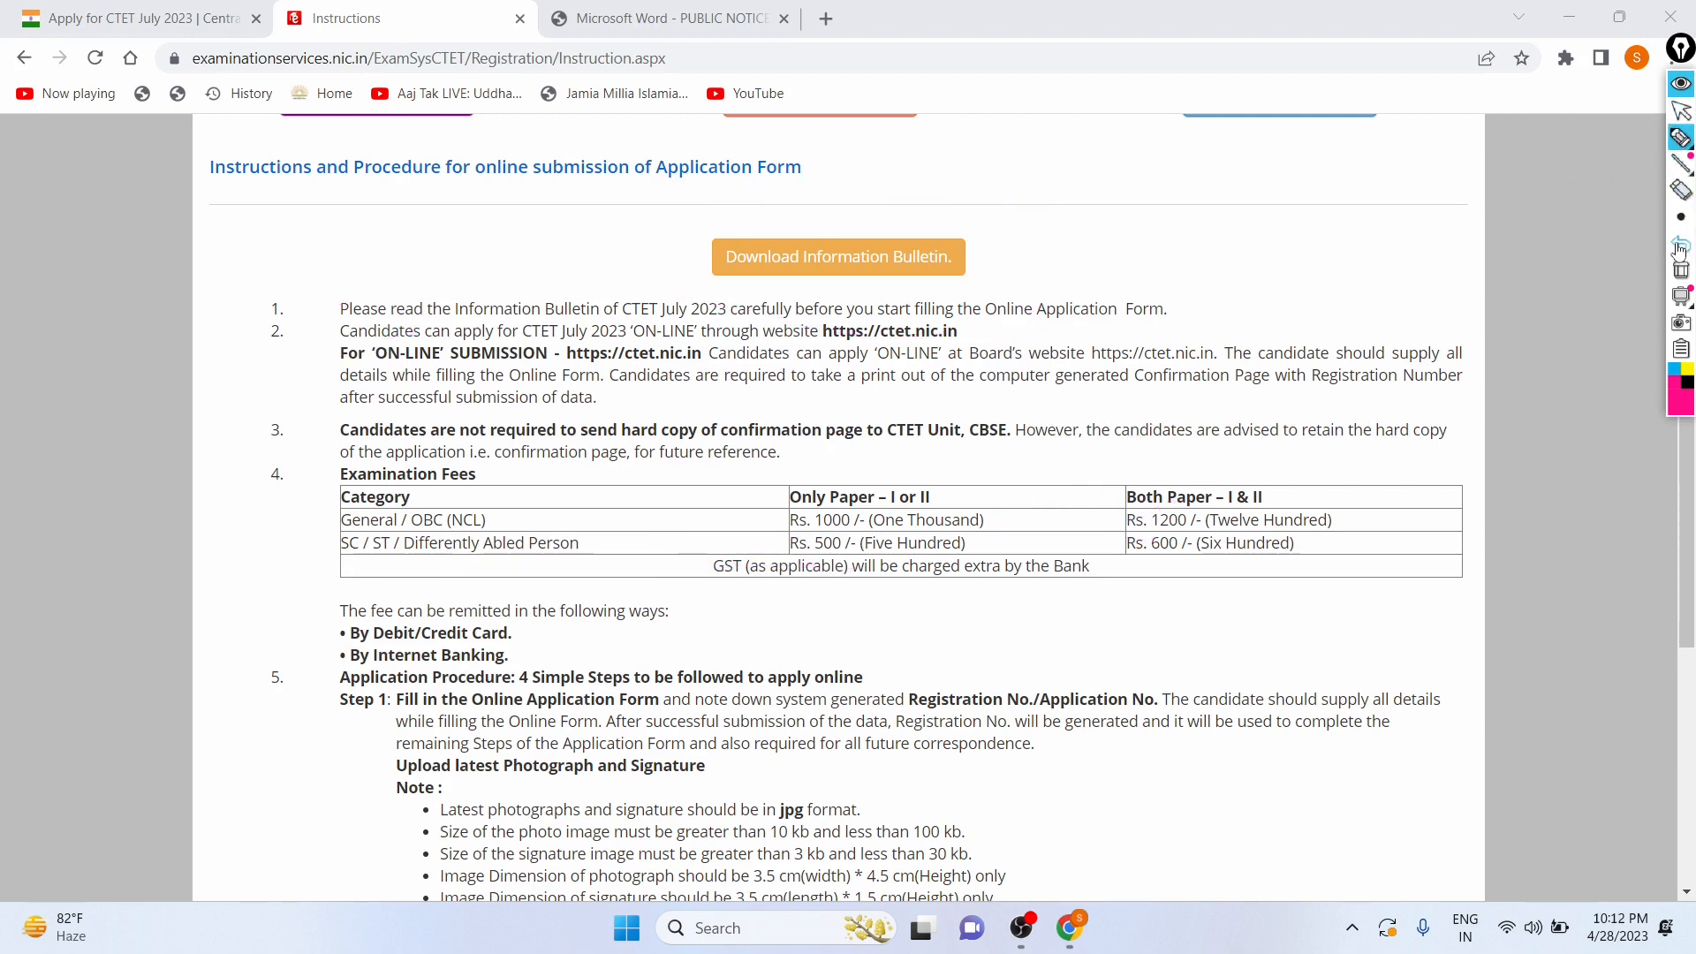
left_click(1682, 111)
Step: Scroll down through the information bulletin instructions to the Step 3 text
scroll(851, 453, "down", 1)
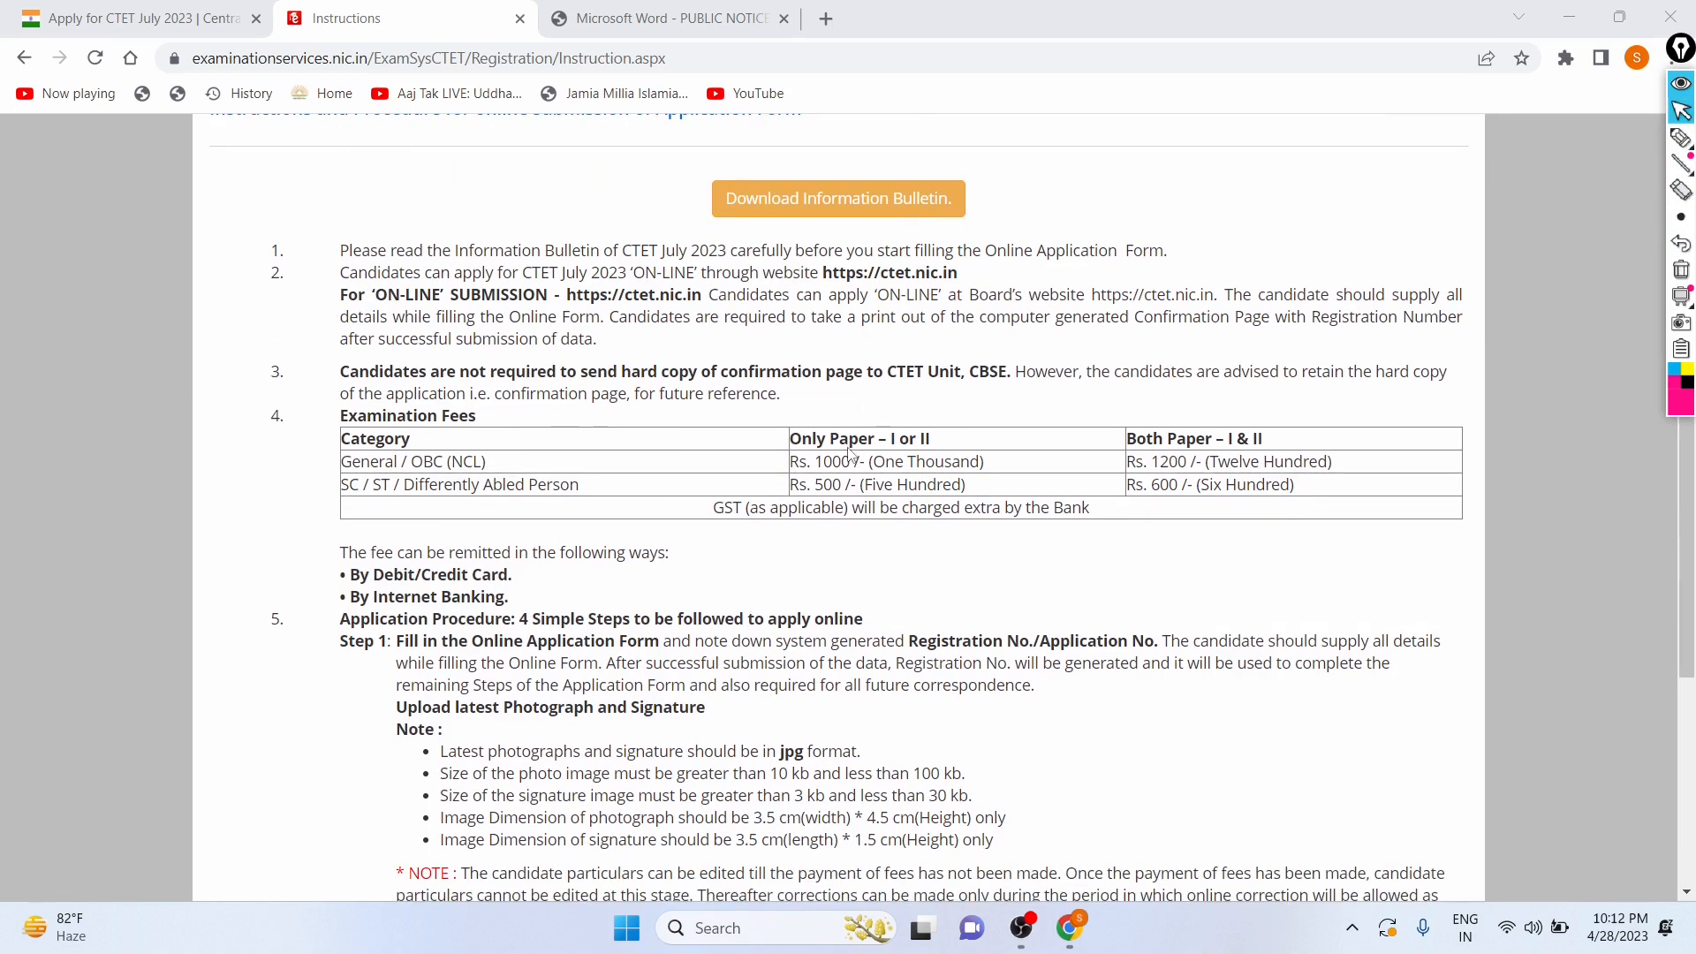
scroll(851, 454, "down", 1)
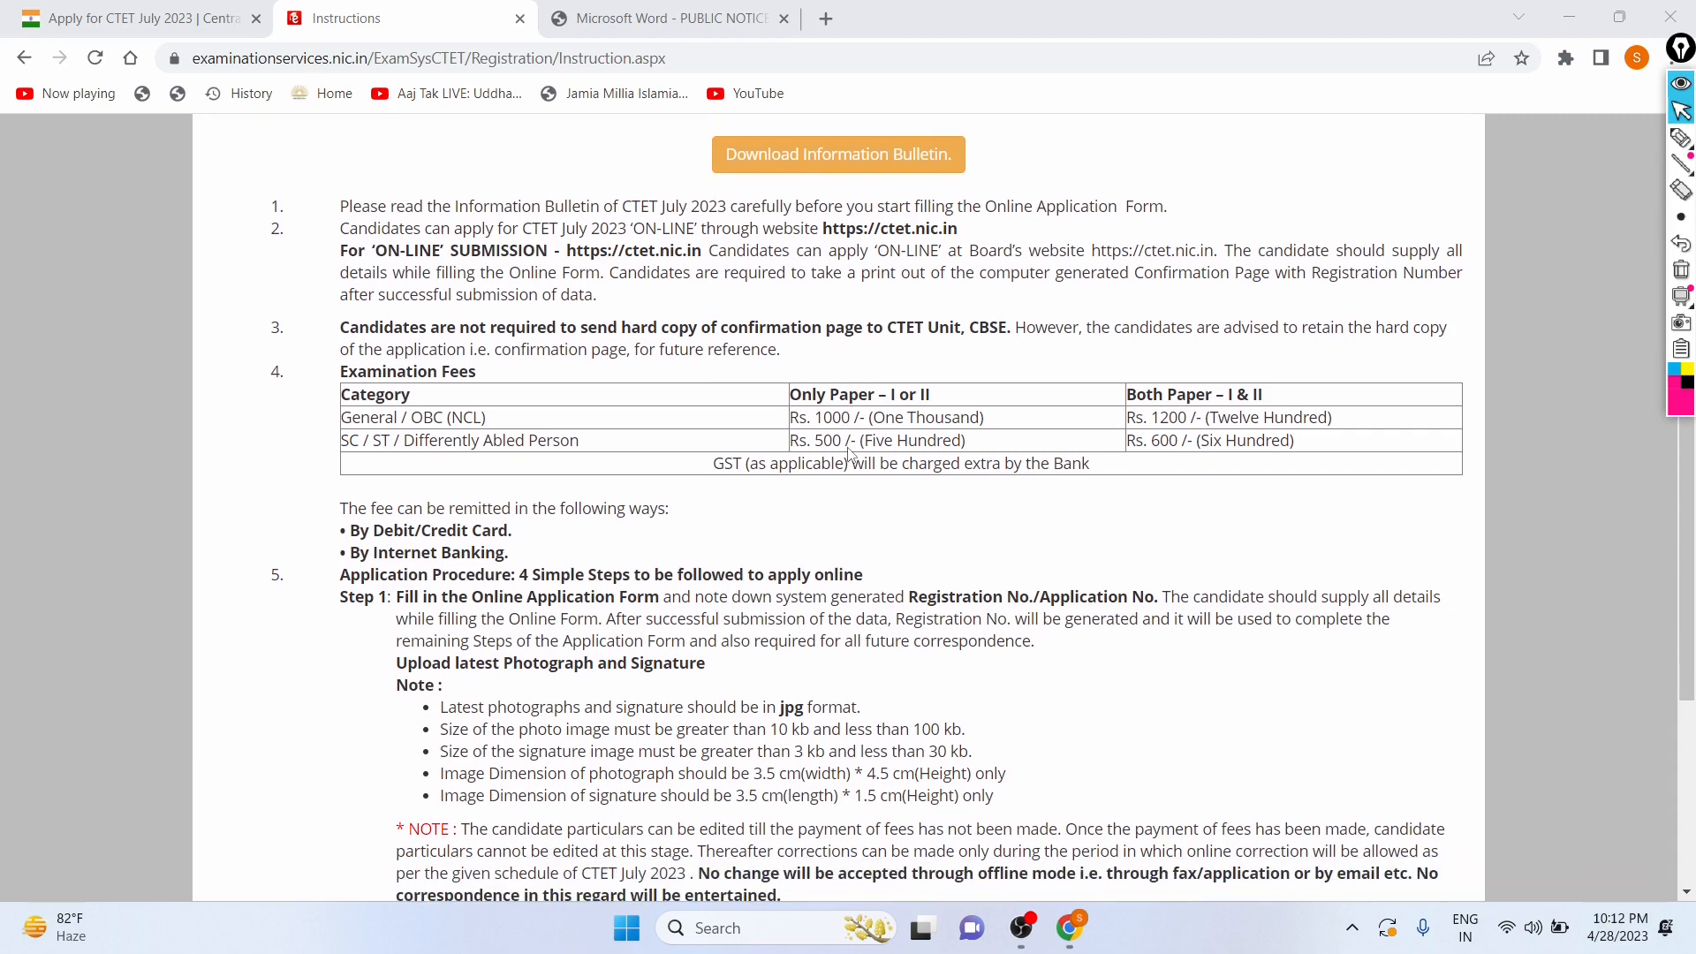
scroll(807, 433, "down", 3)
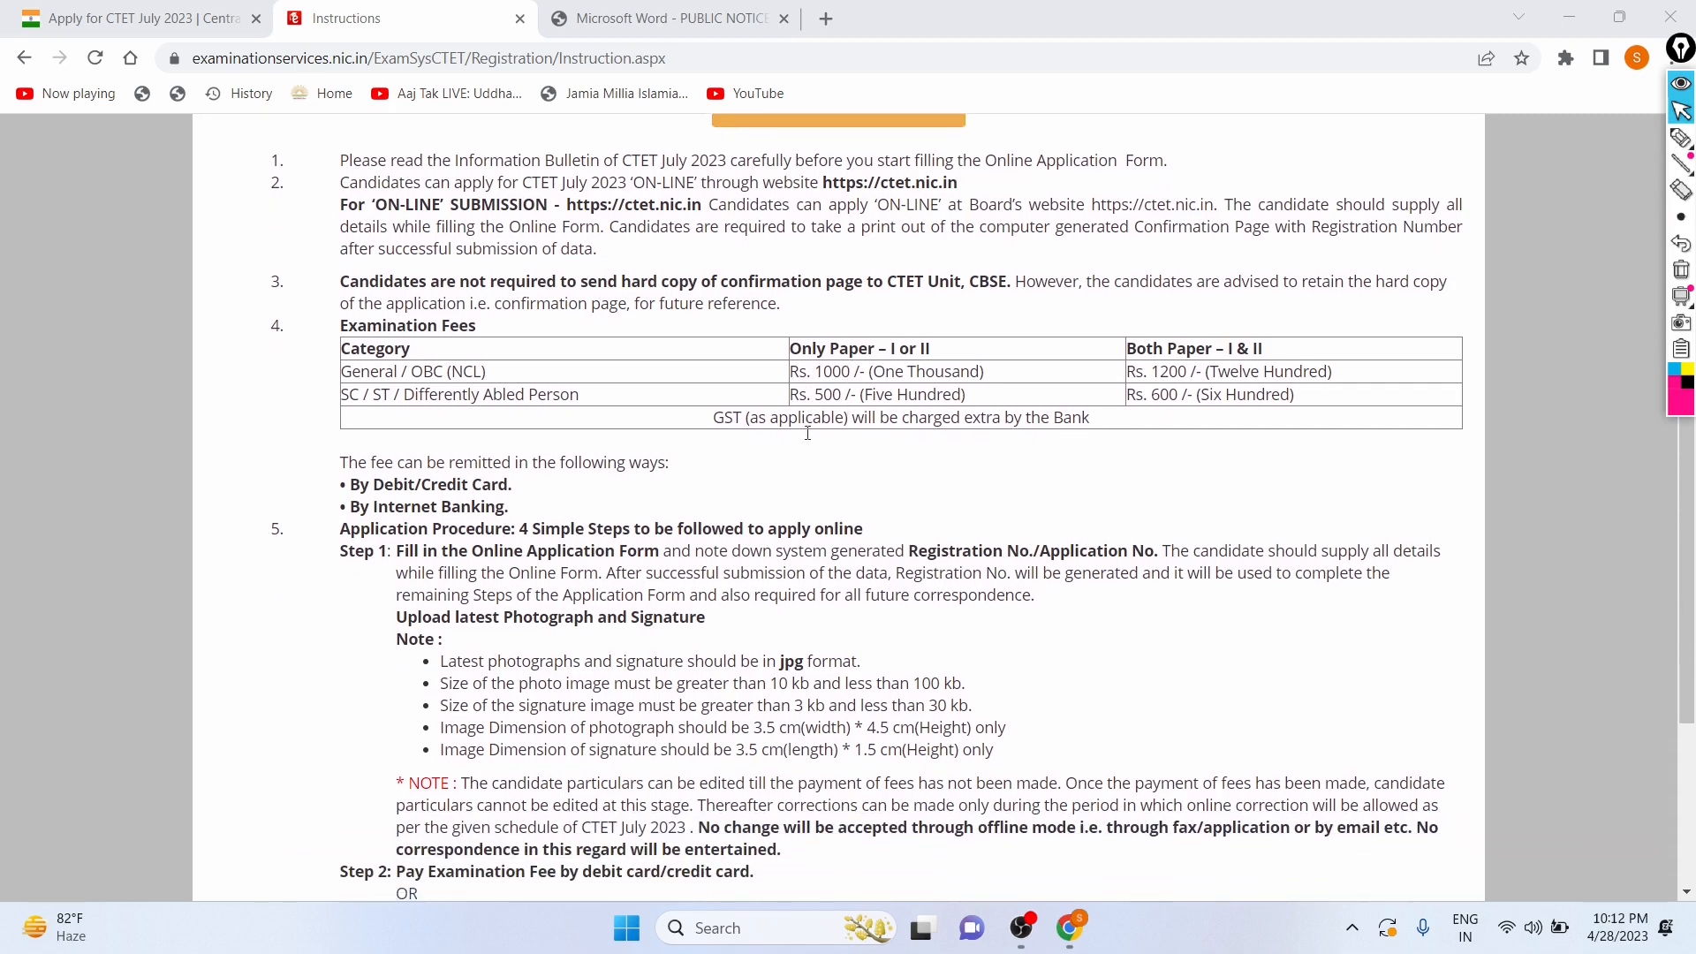
scroll(575, 446, "down", 3)
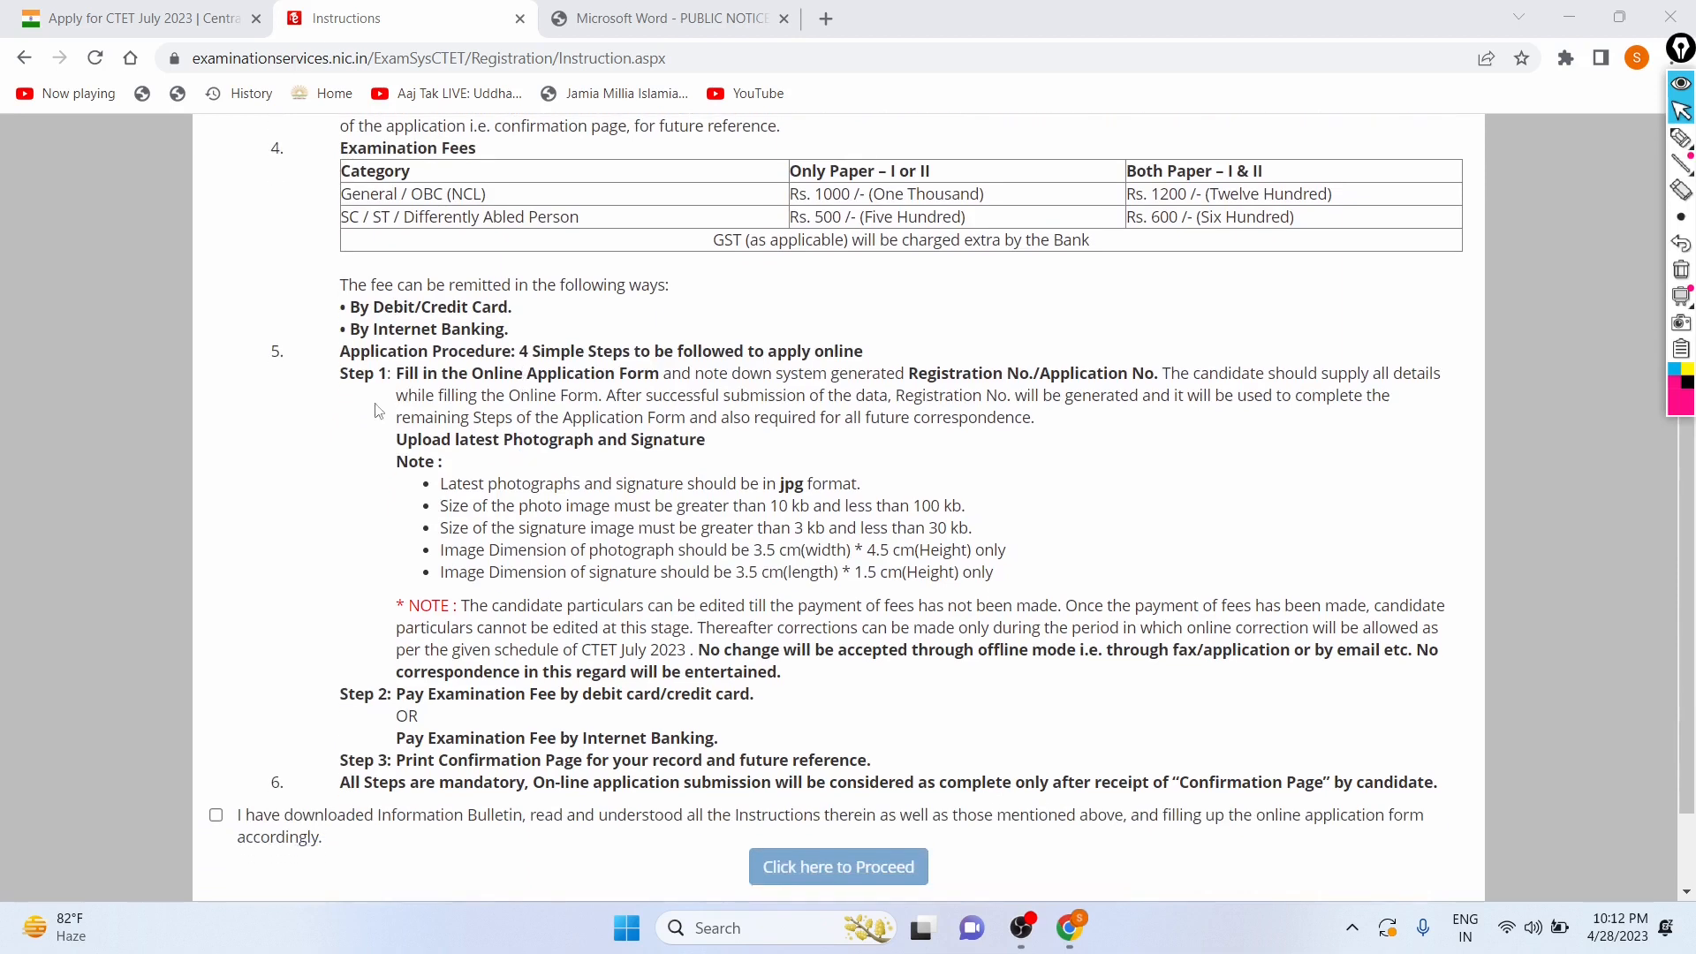
scroll(444, 350, "down", 1)
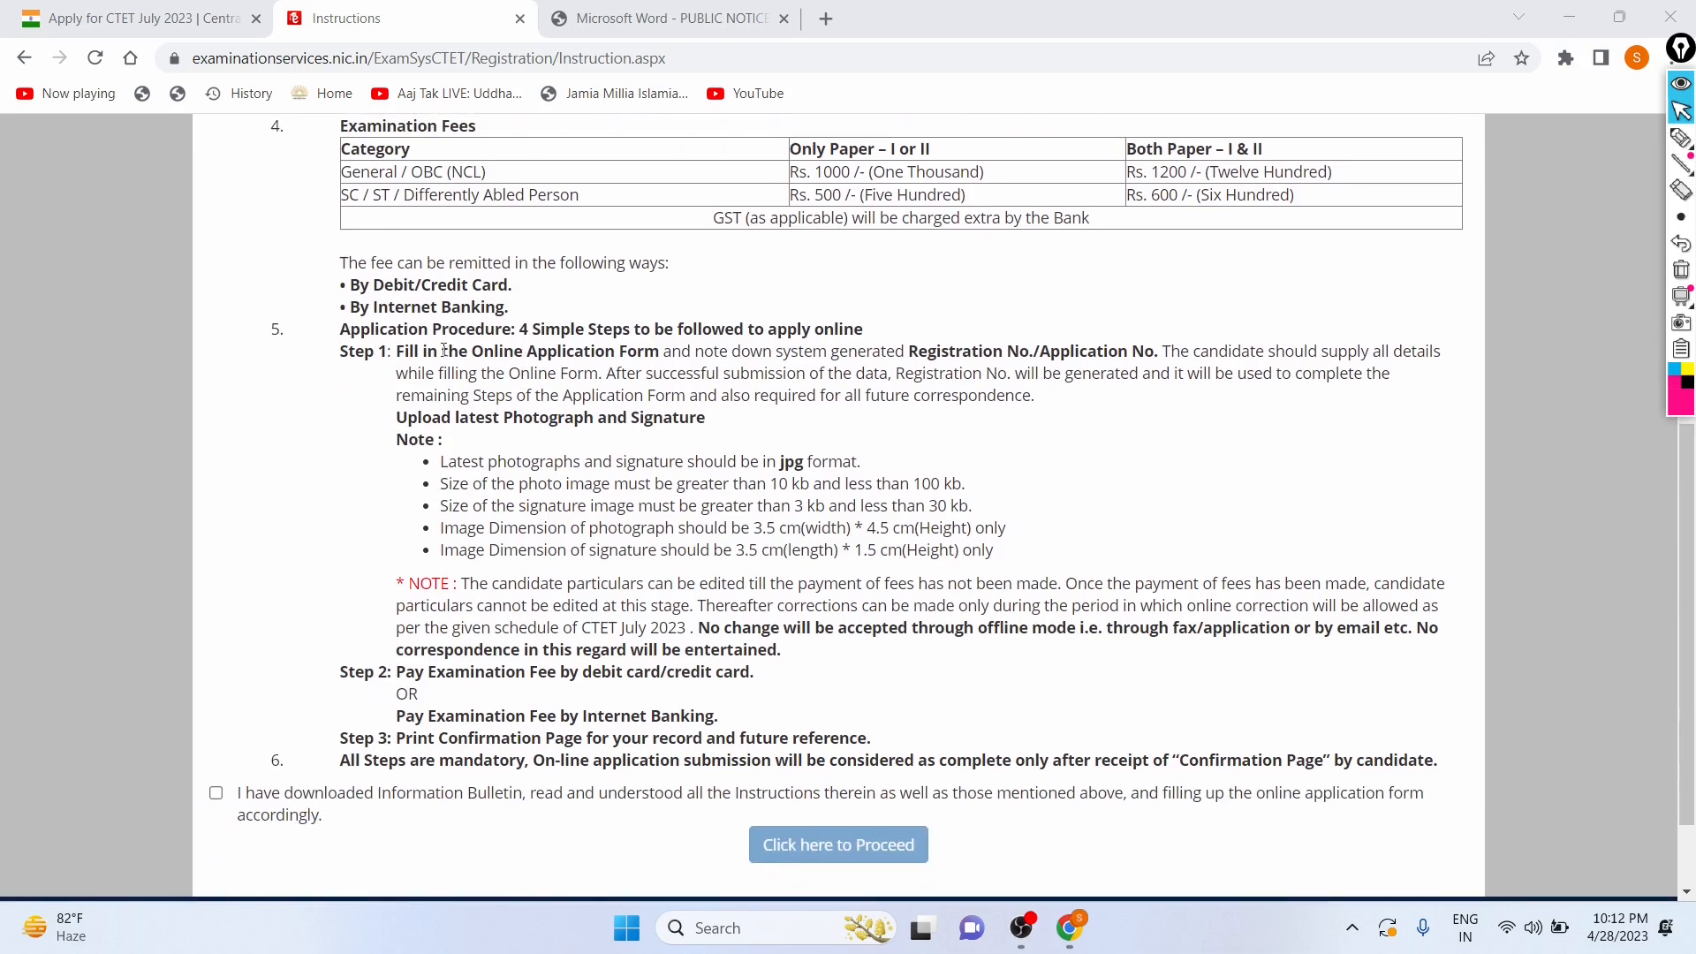
scroll(443, 350, "down", 3)
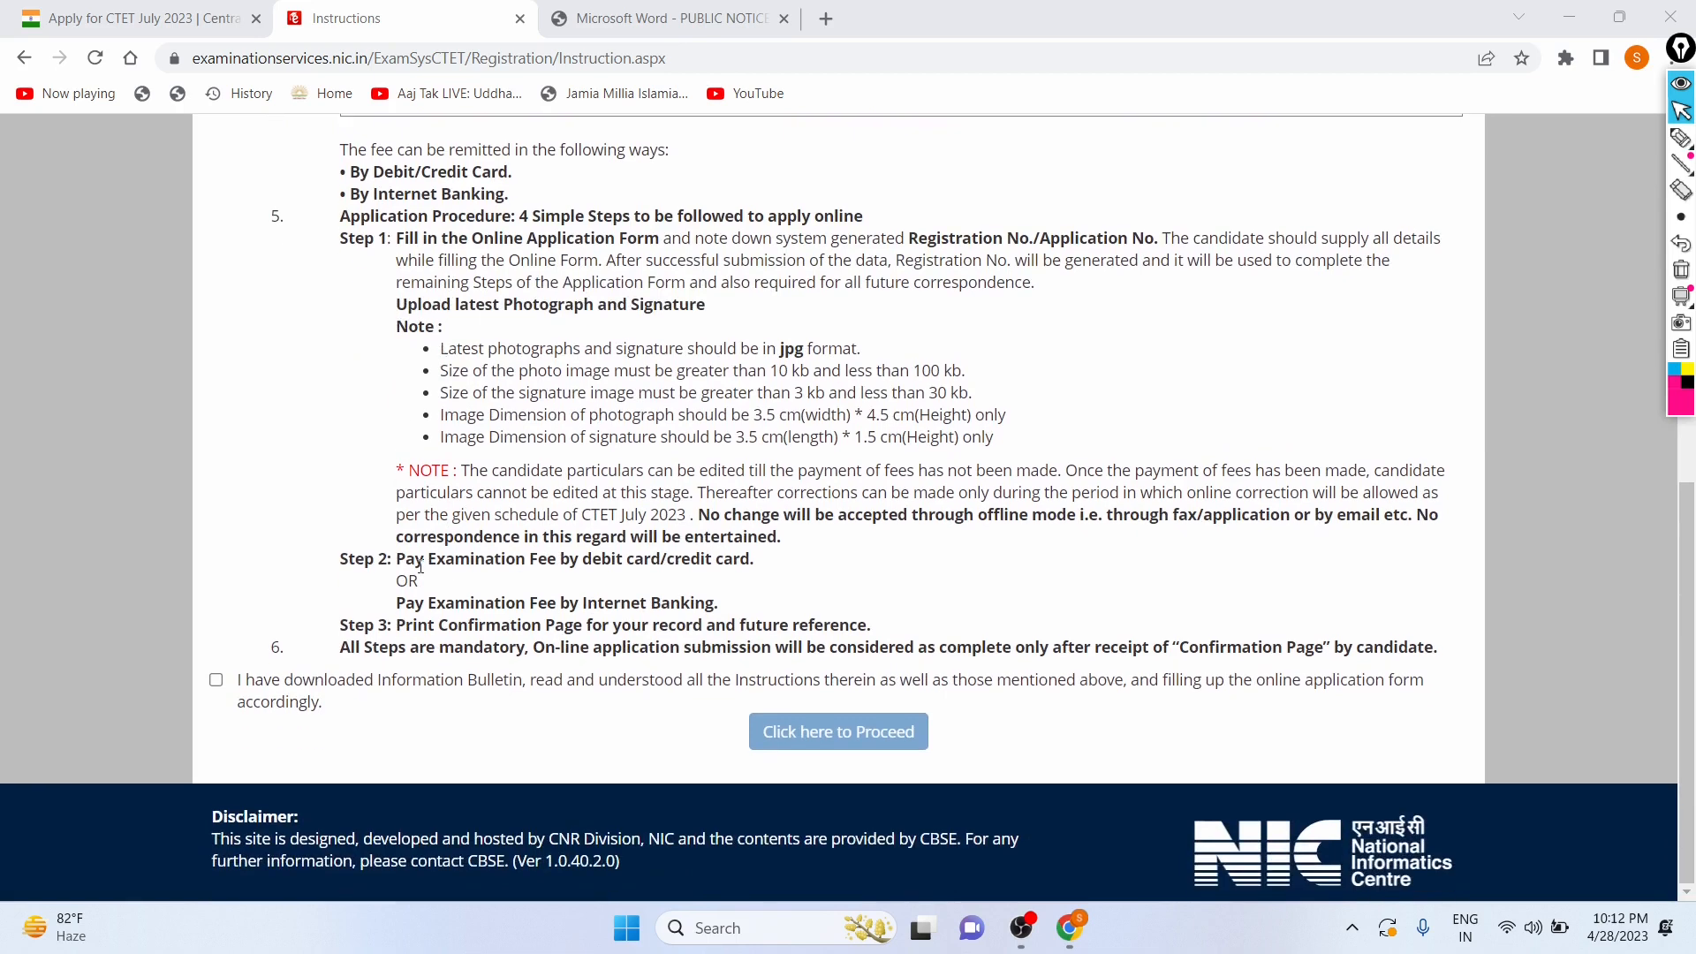
scroll(413, 556, "up", 1)
scroll(414, 556, "down", 1)
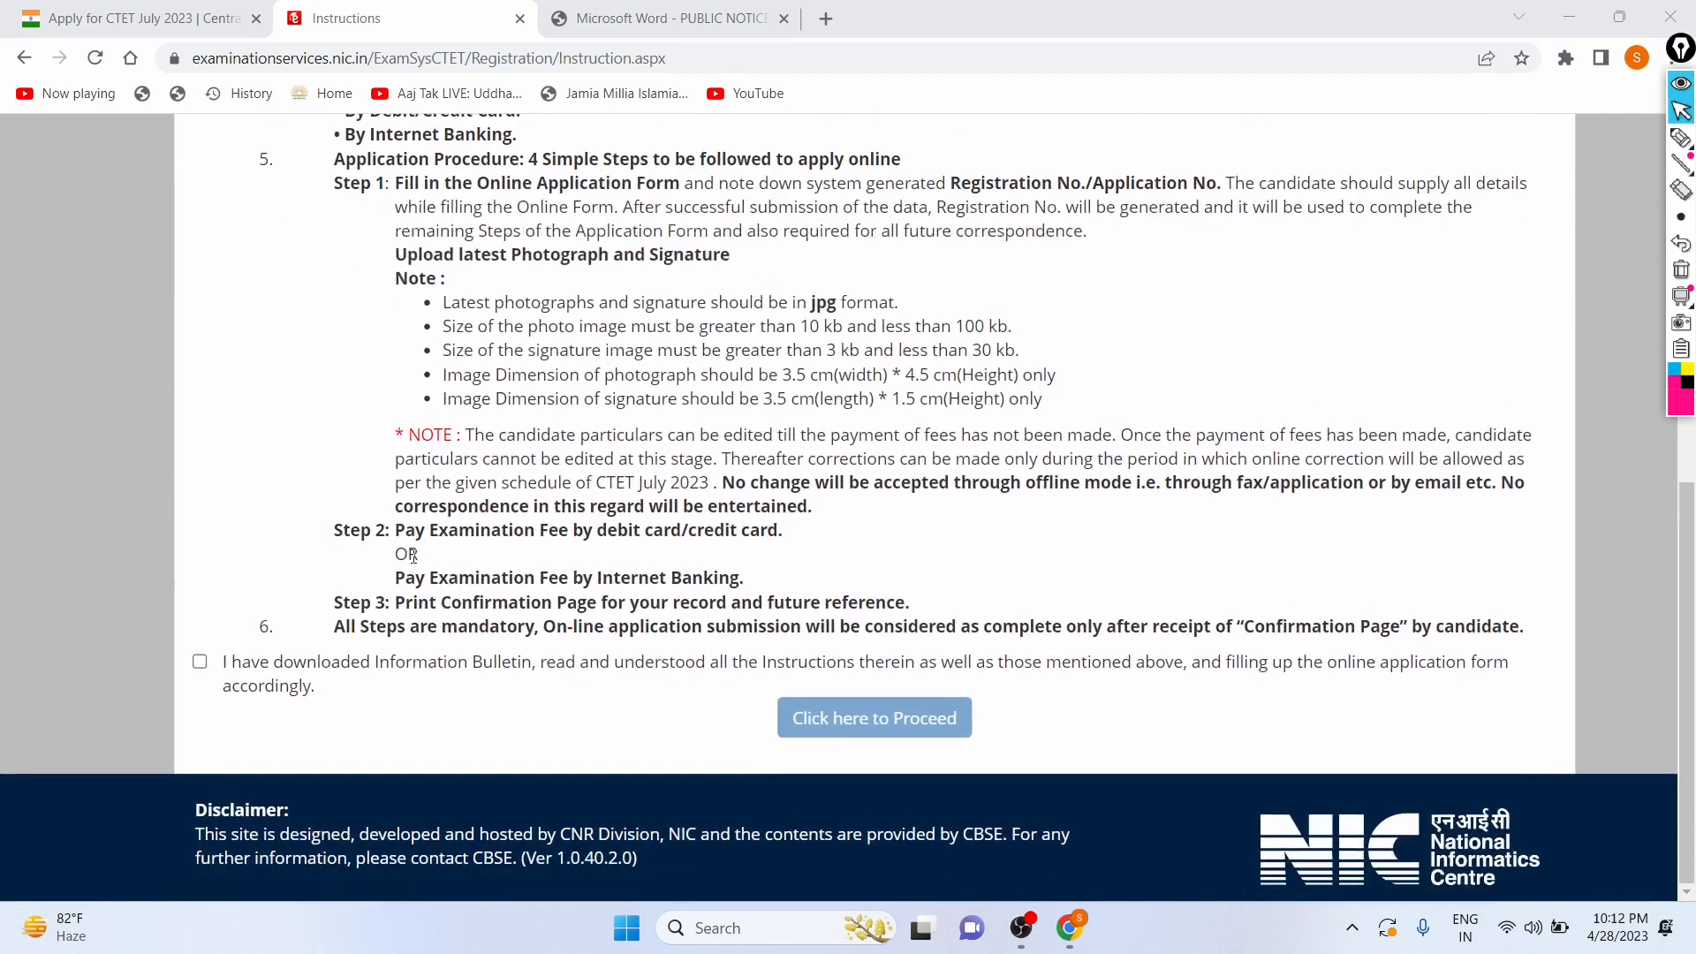
left_click_drag(400, 603, 943, 611)
left_click(942, 611)
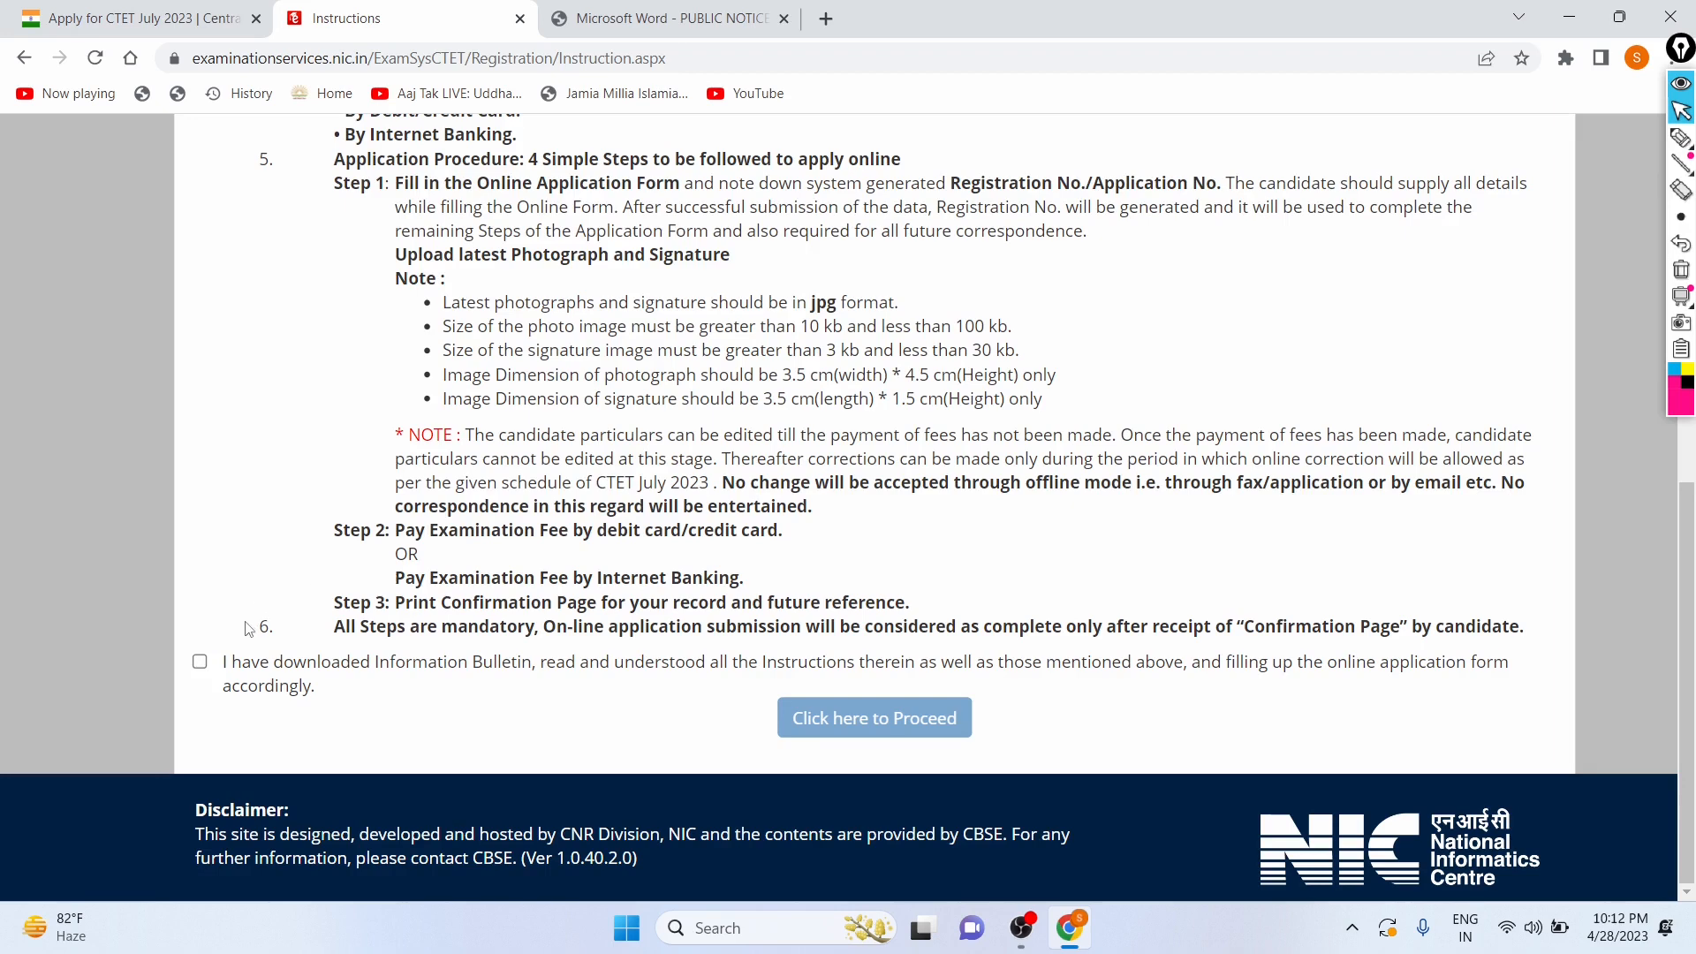
Step: Tick the information bulletin declaration and proceed to the online application form
left_click(200, 661)
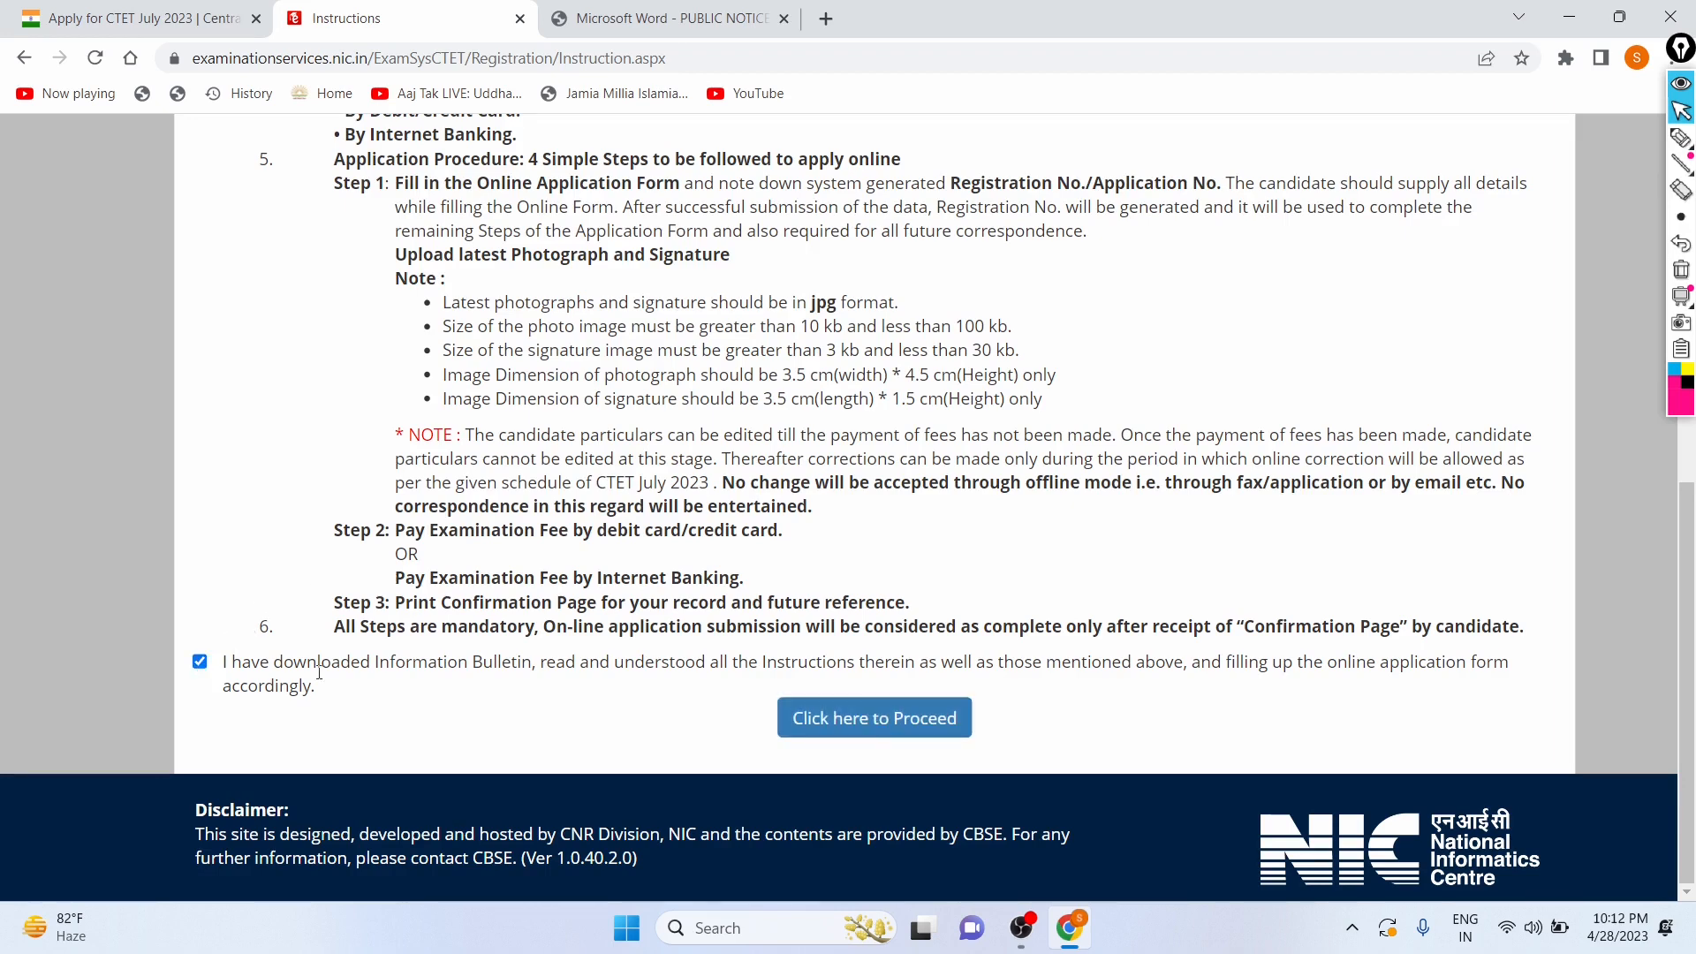
left_click(790, 706)
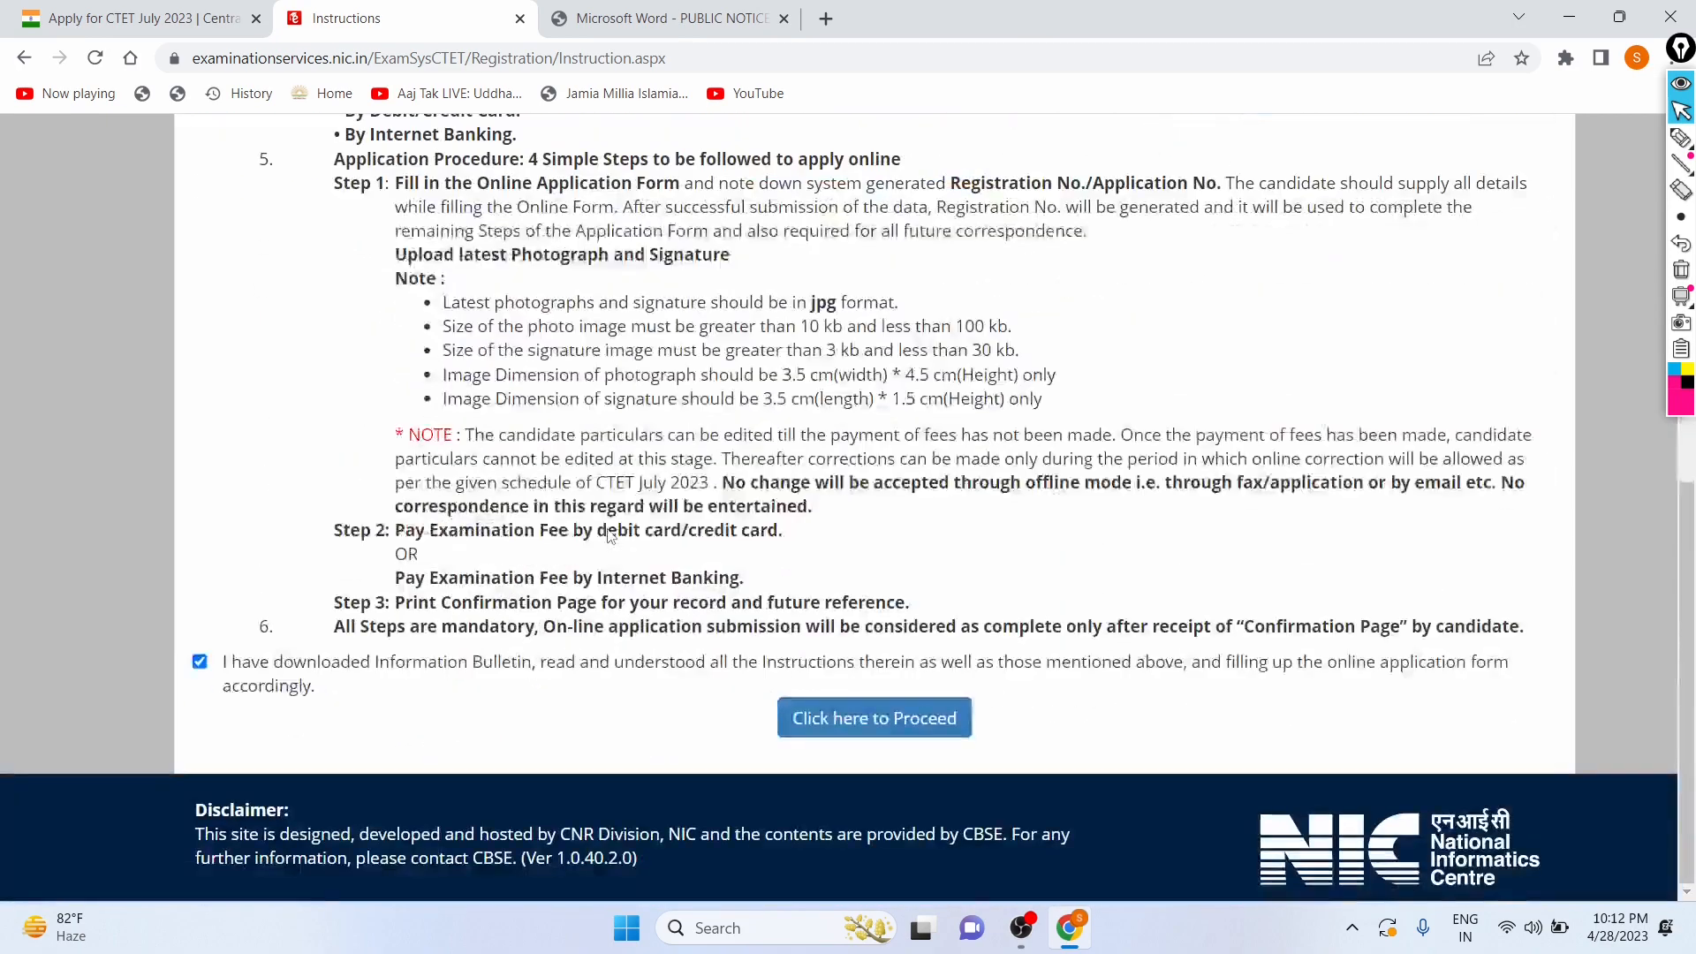
left_click(888, 728)
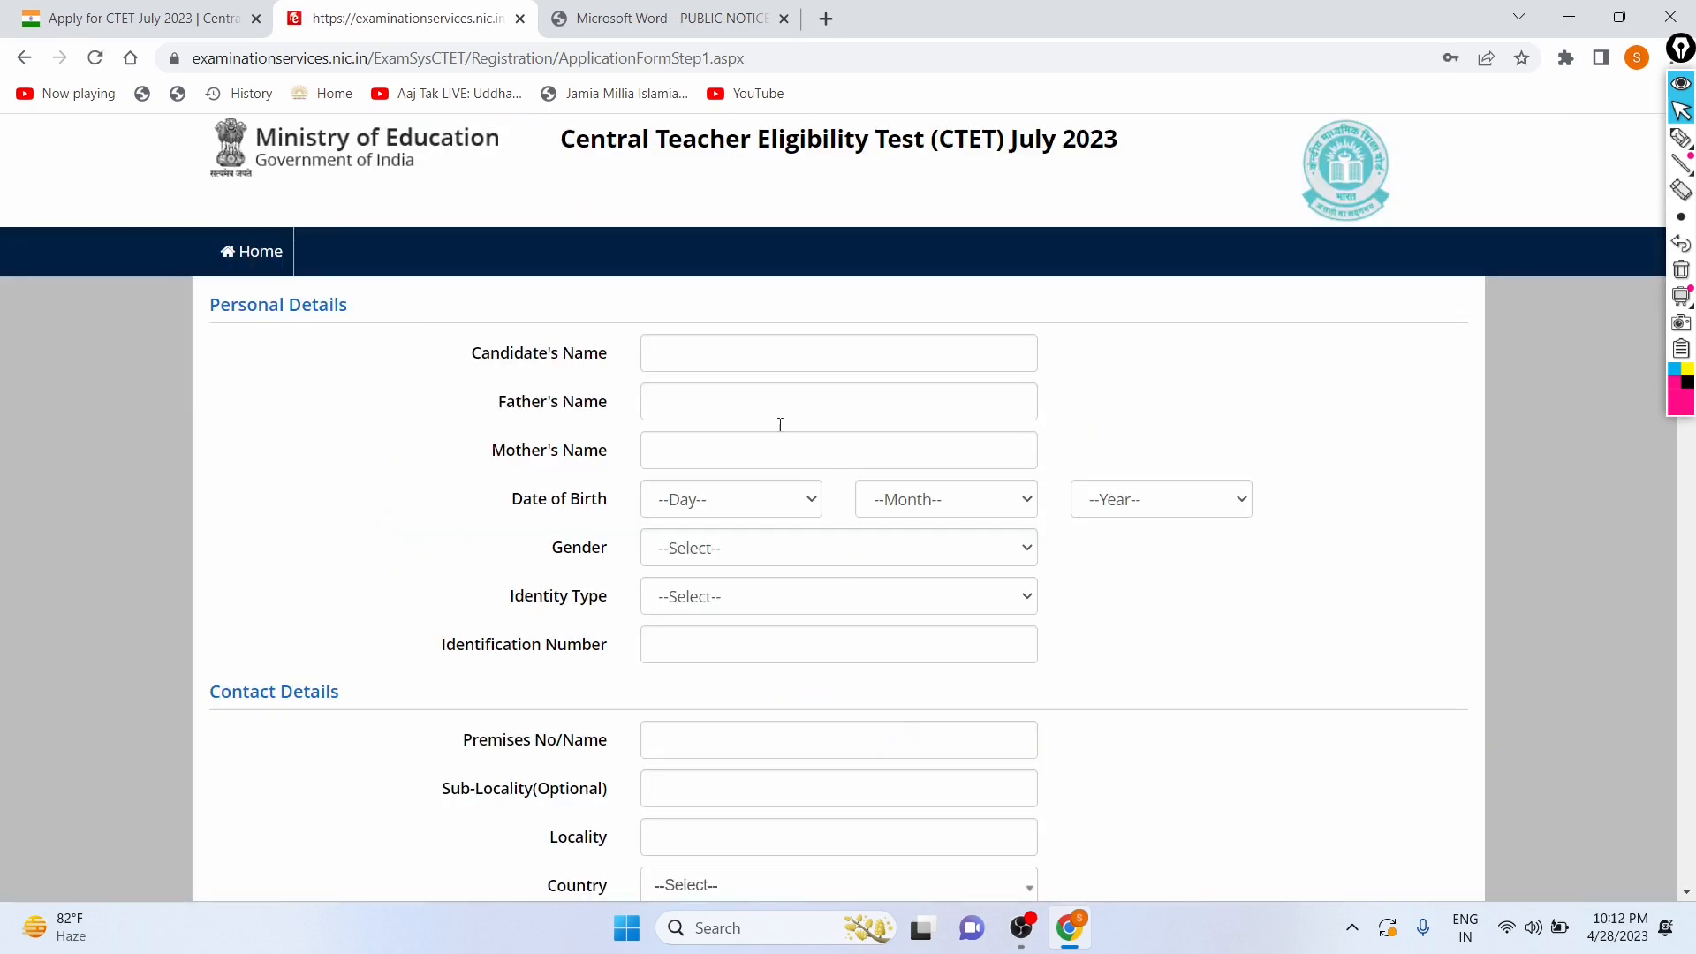
Step: Enter the candidate's, father's and mother's names, correcting a typo in the father's name
scroll(440, 459, "down", 1)
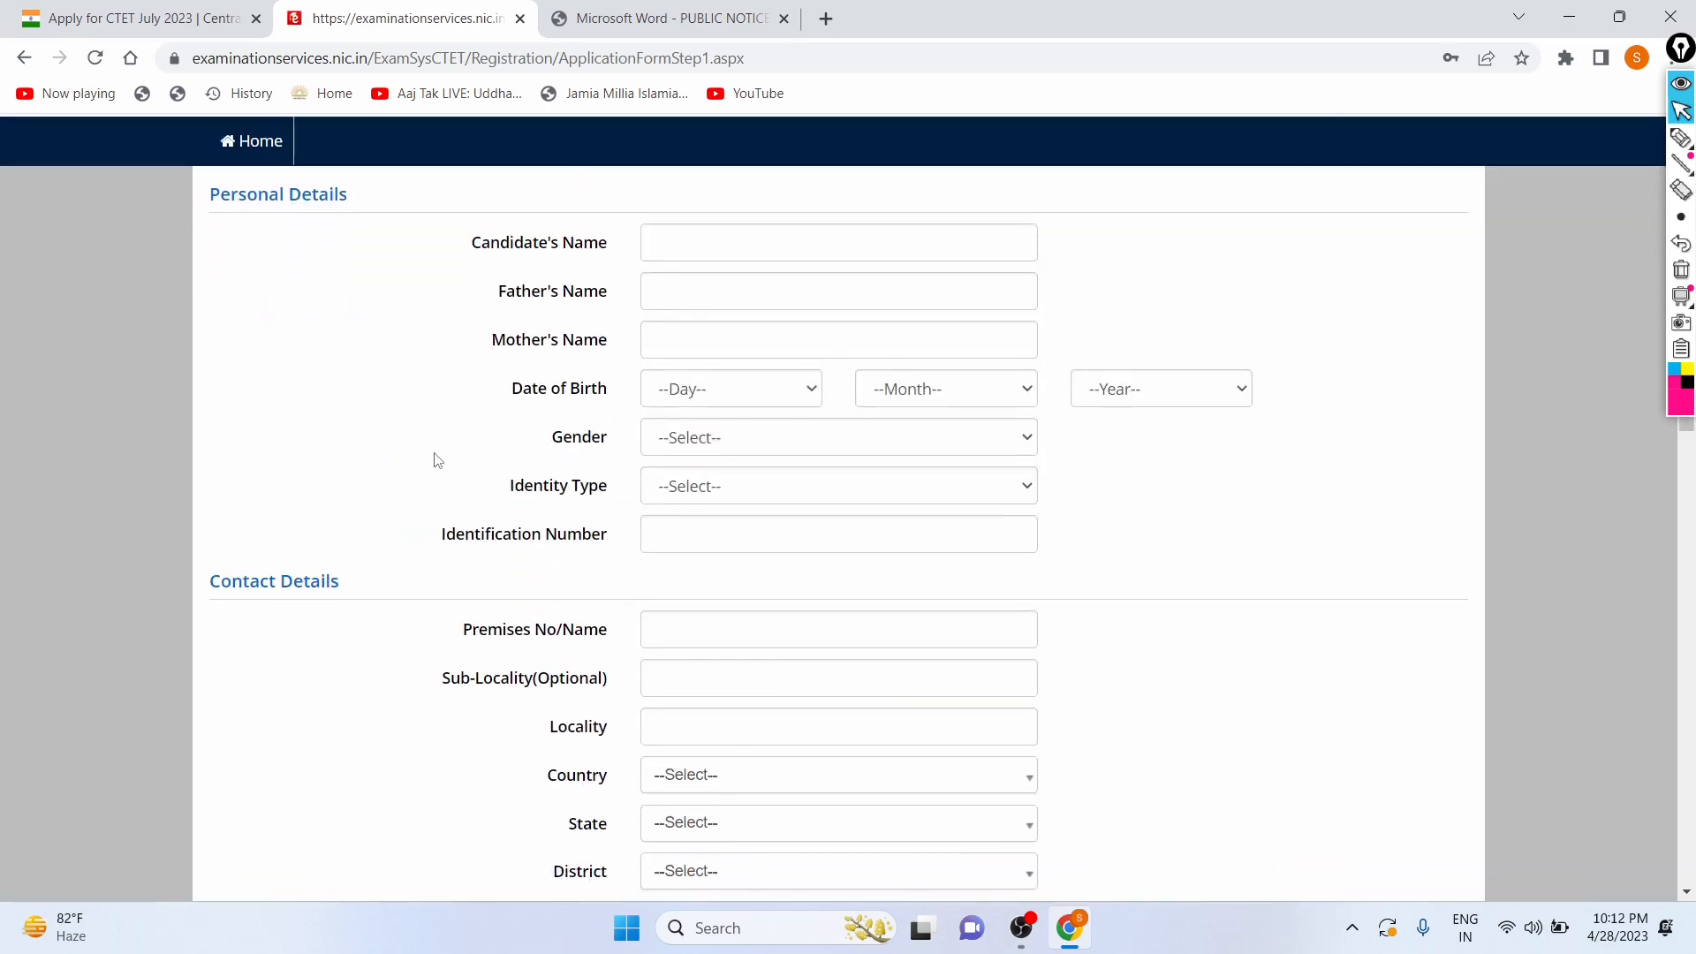
left_click(717, 238)
type("Sorav")
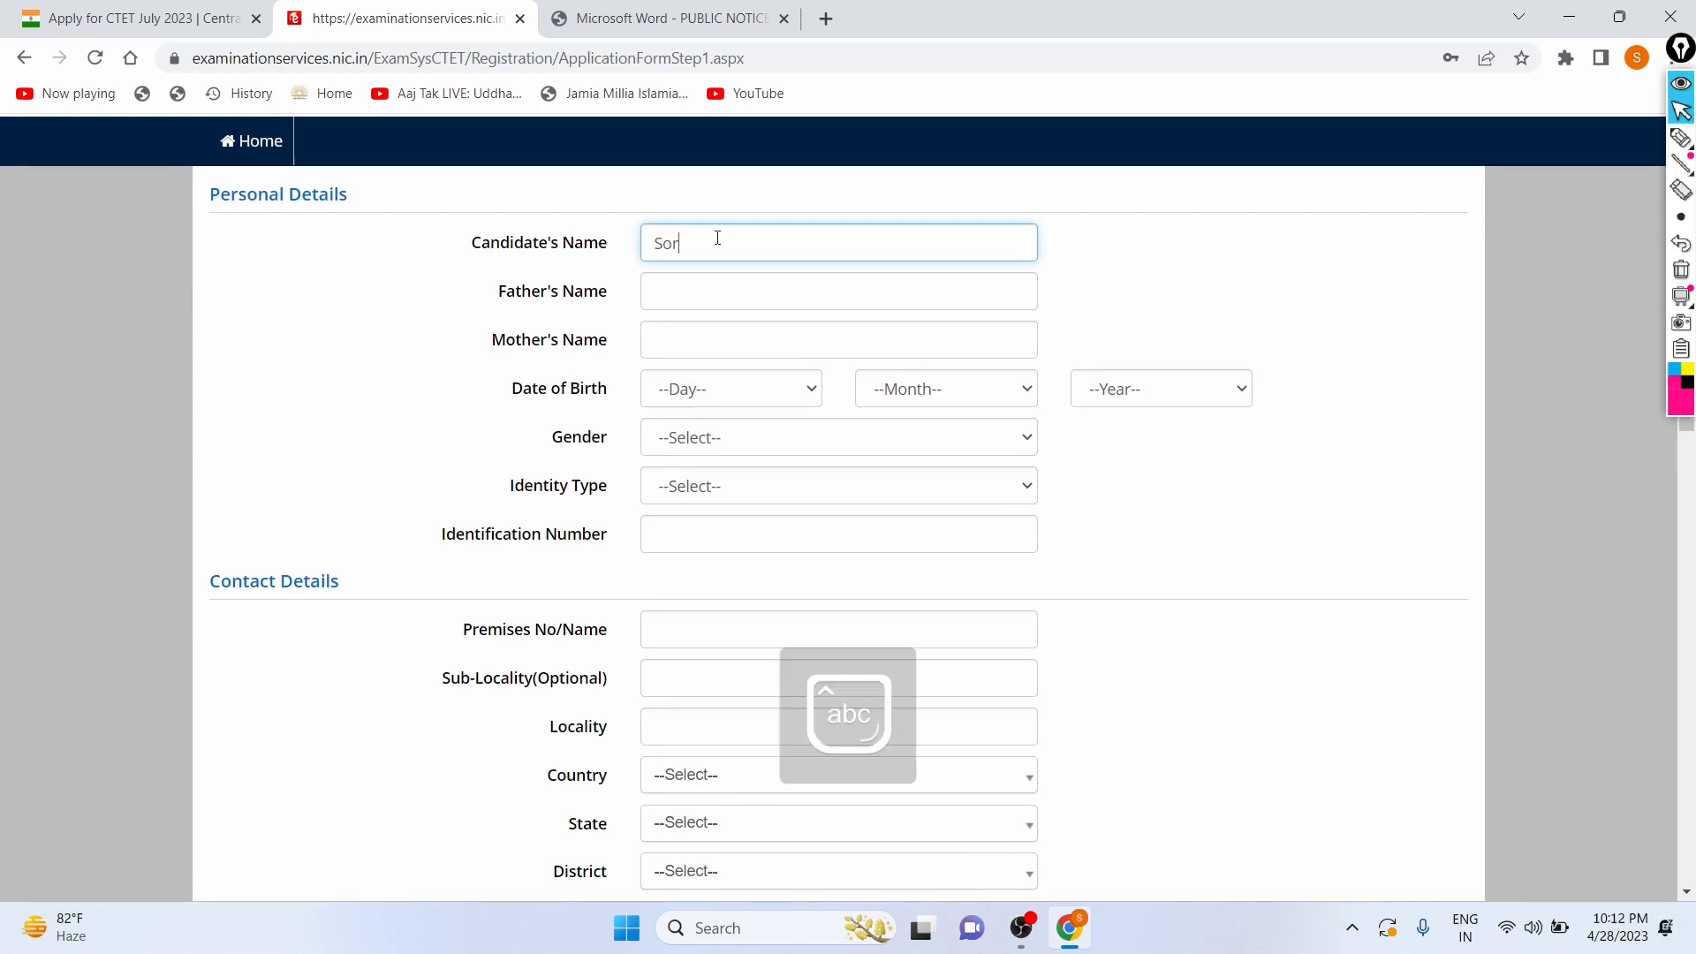
left_click(714, 294)
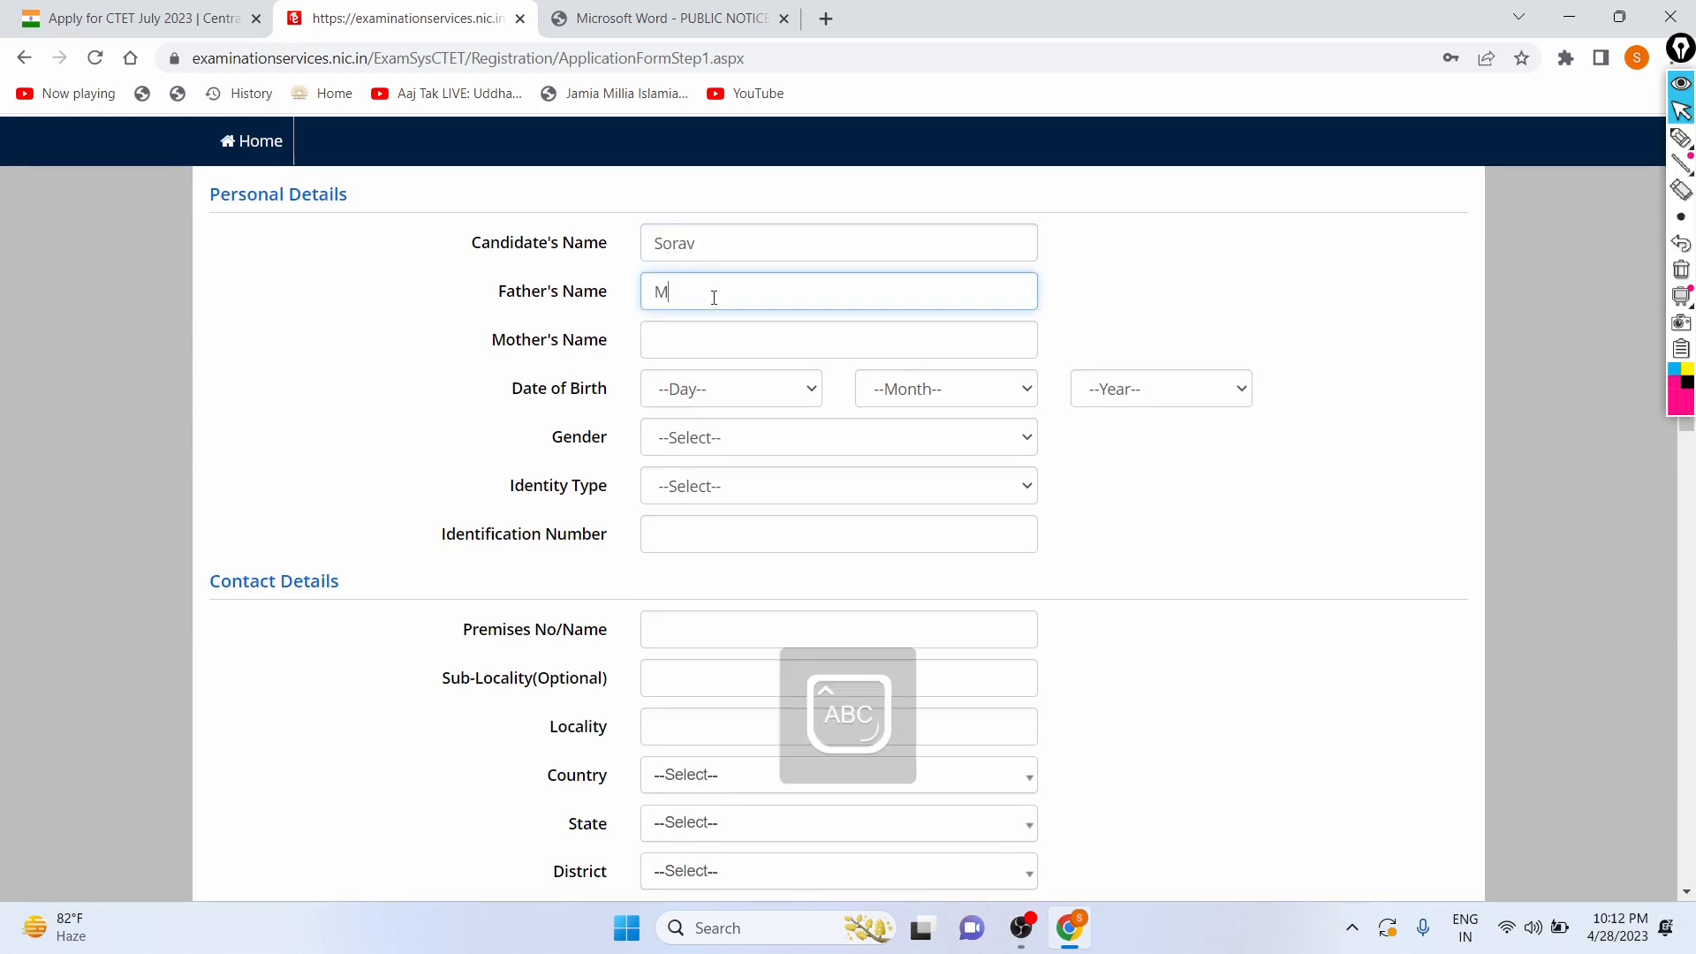
key("BackSpace")
key("BackSpace")
key("BackSpace")
key("BackSpace")
key("BackSpace")
key("BackSpace")
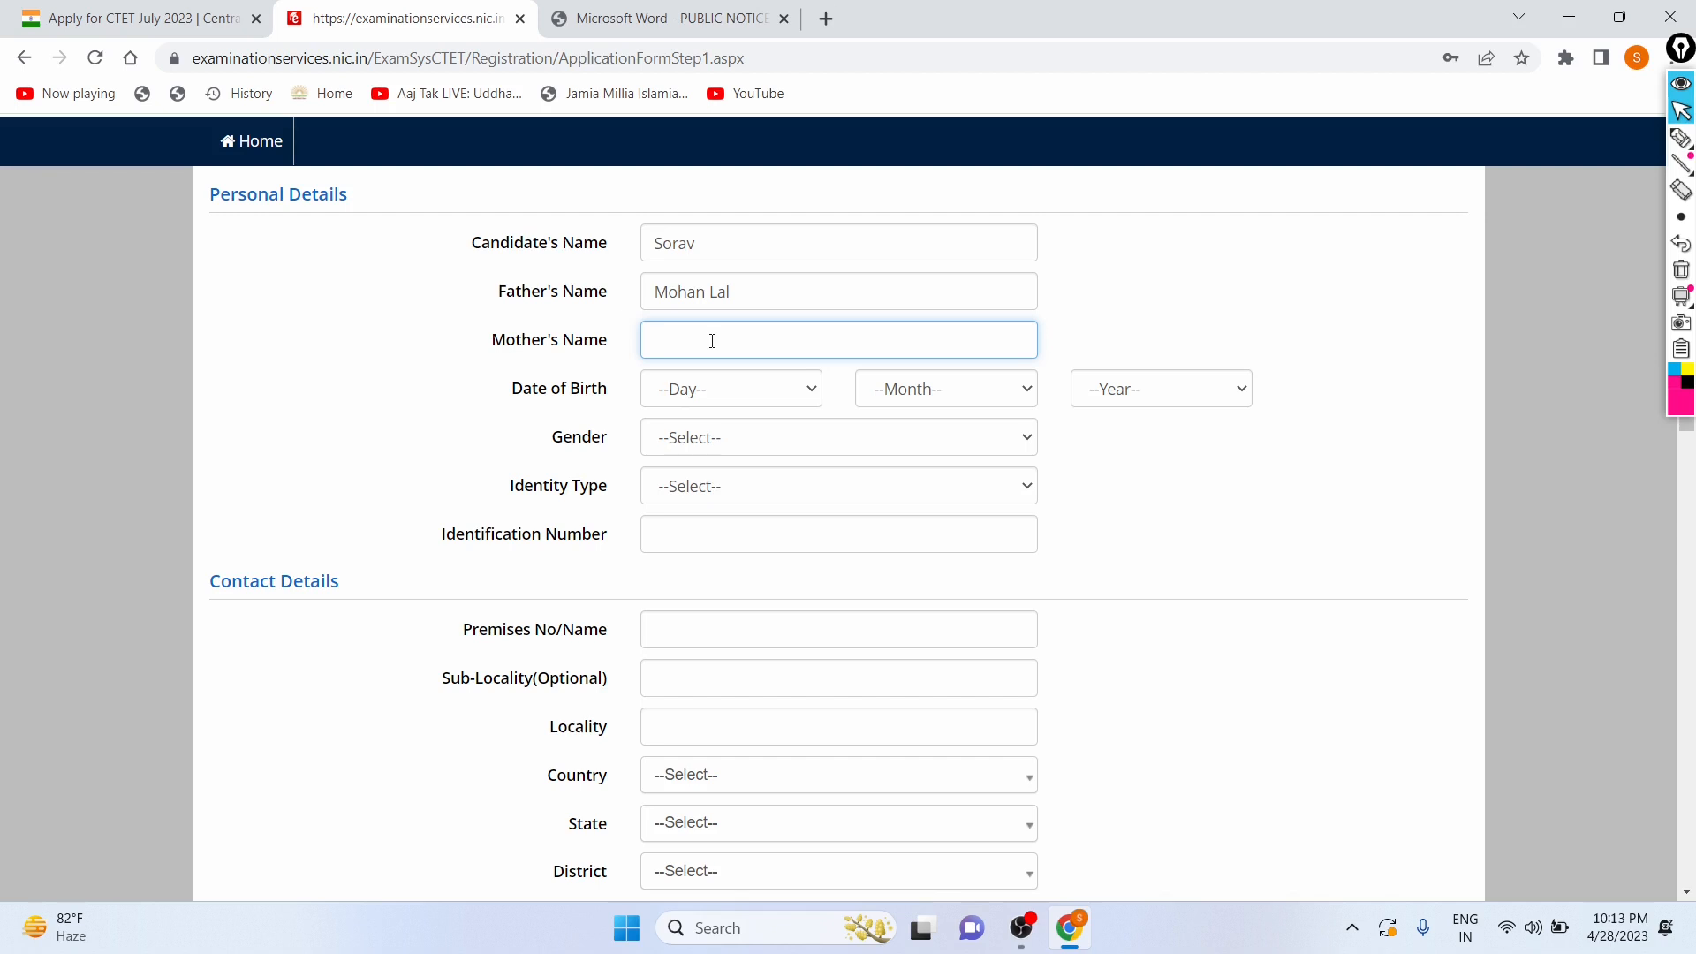
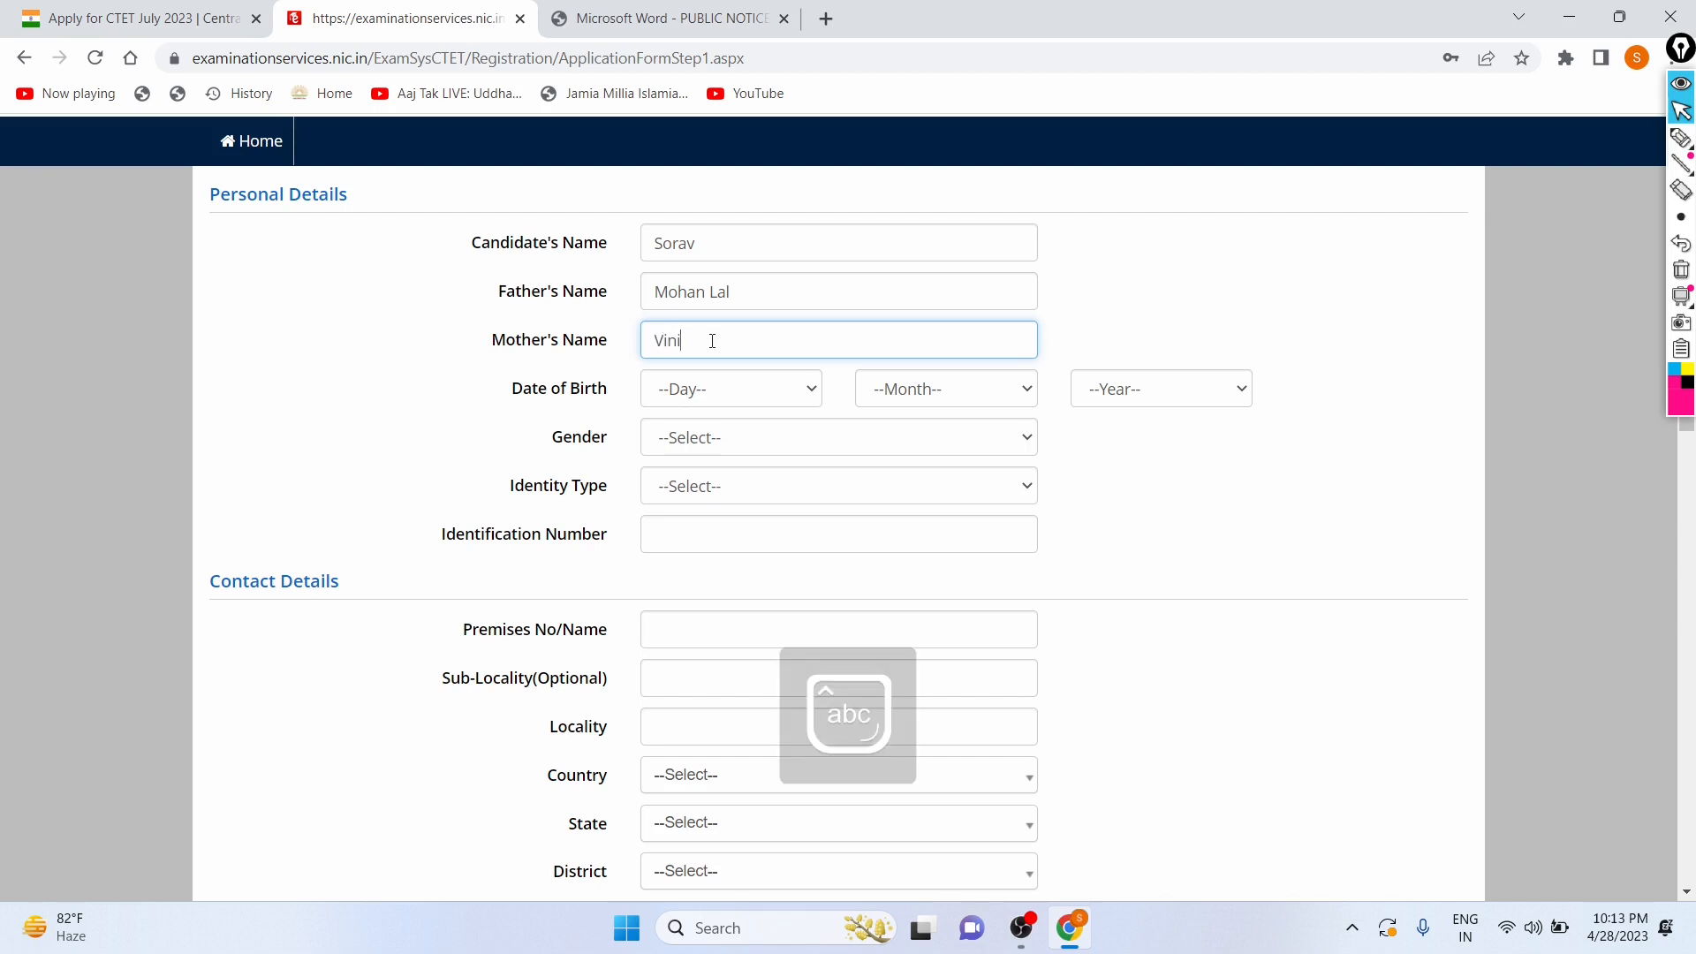
Step: Set the date of birth to day 28, month October, year 2001
left_click(685, 403)
scroll(665, 578, "down", 4)
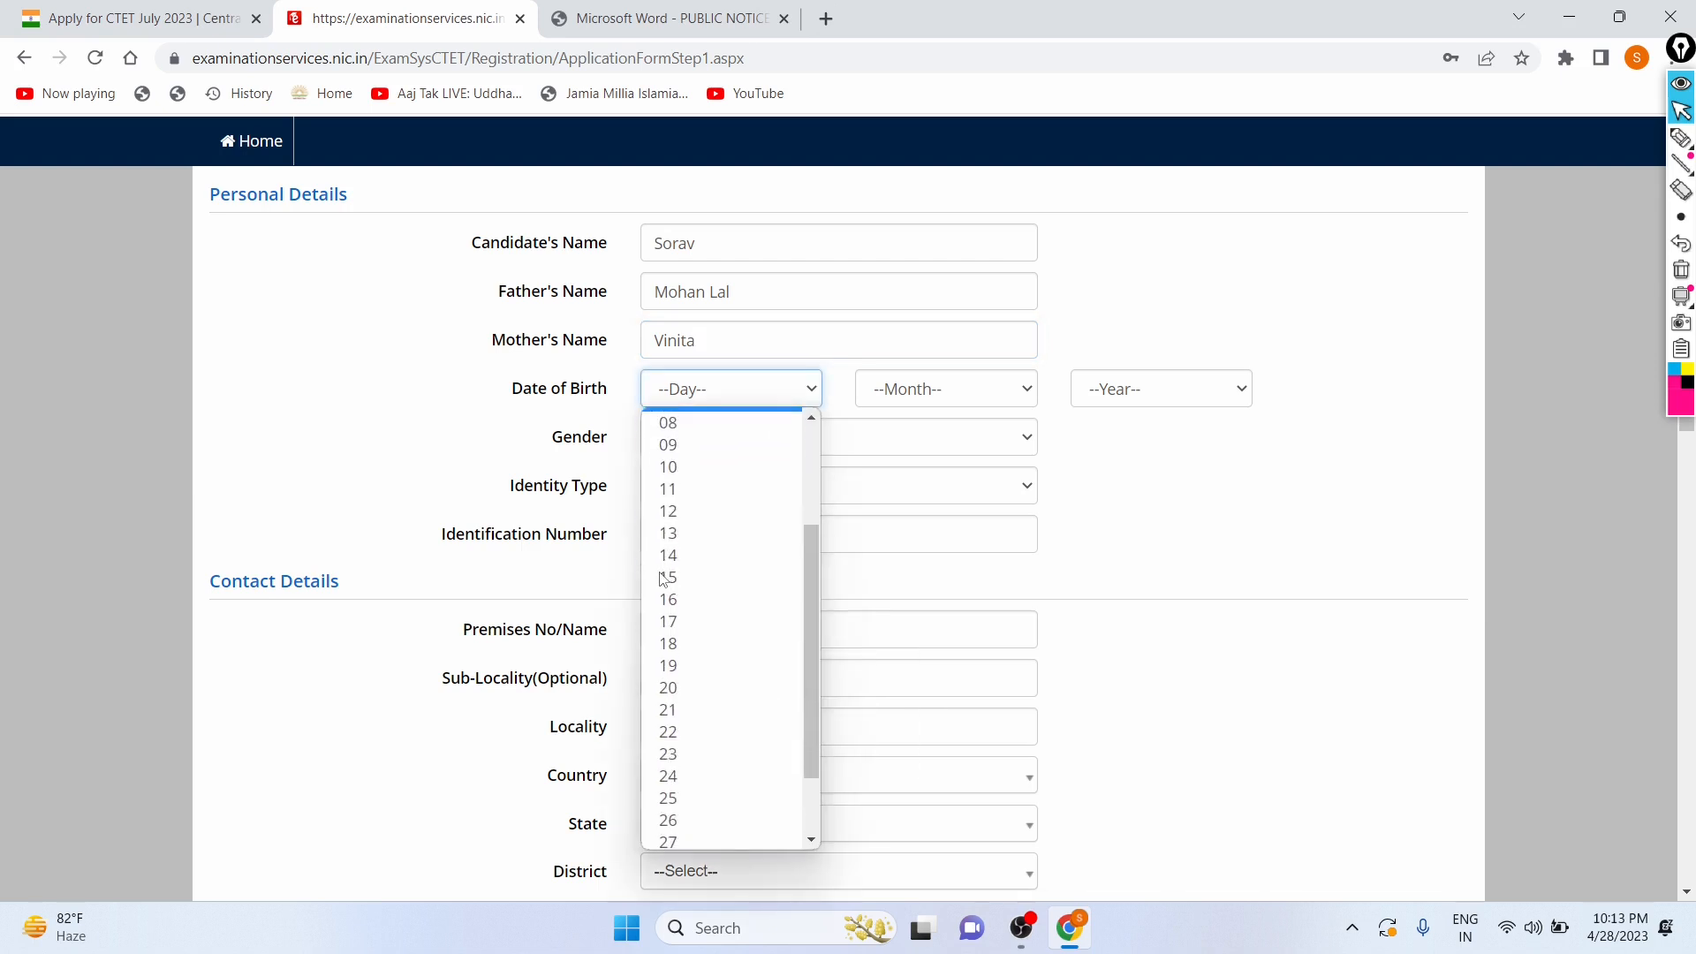
scroll(671, 576, "down", 2)
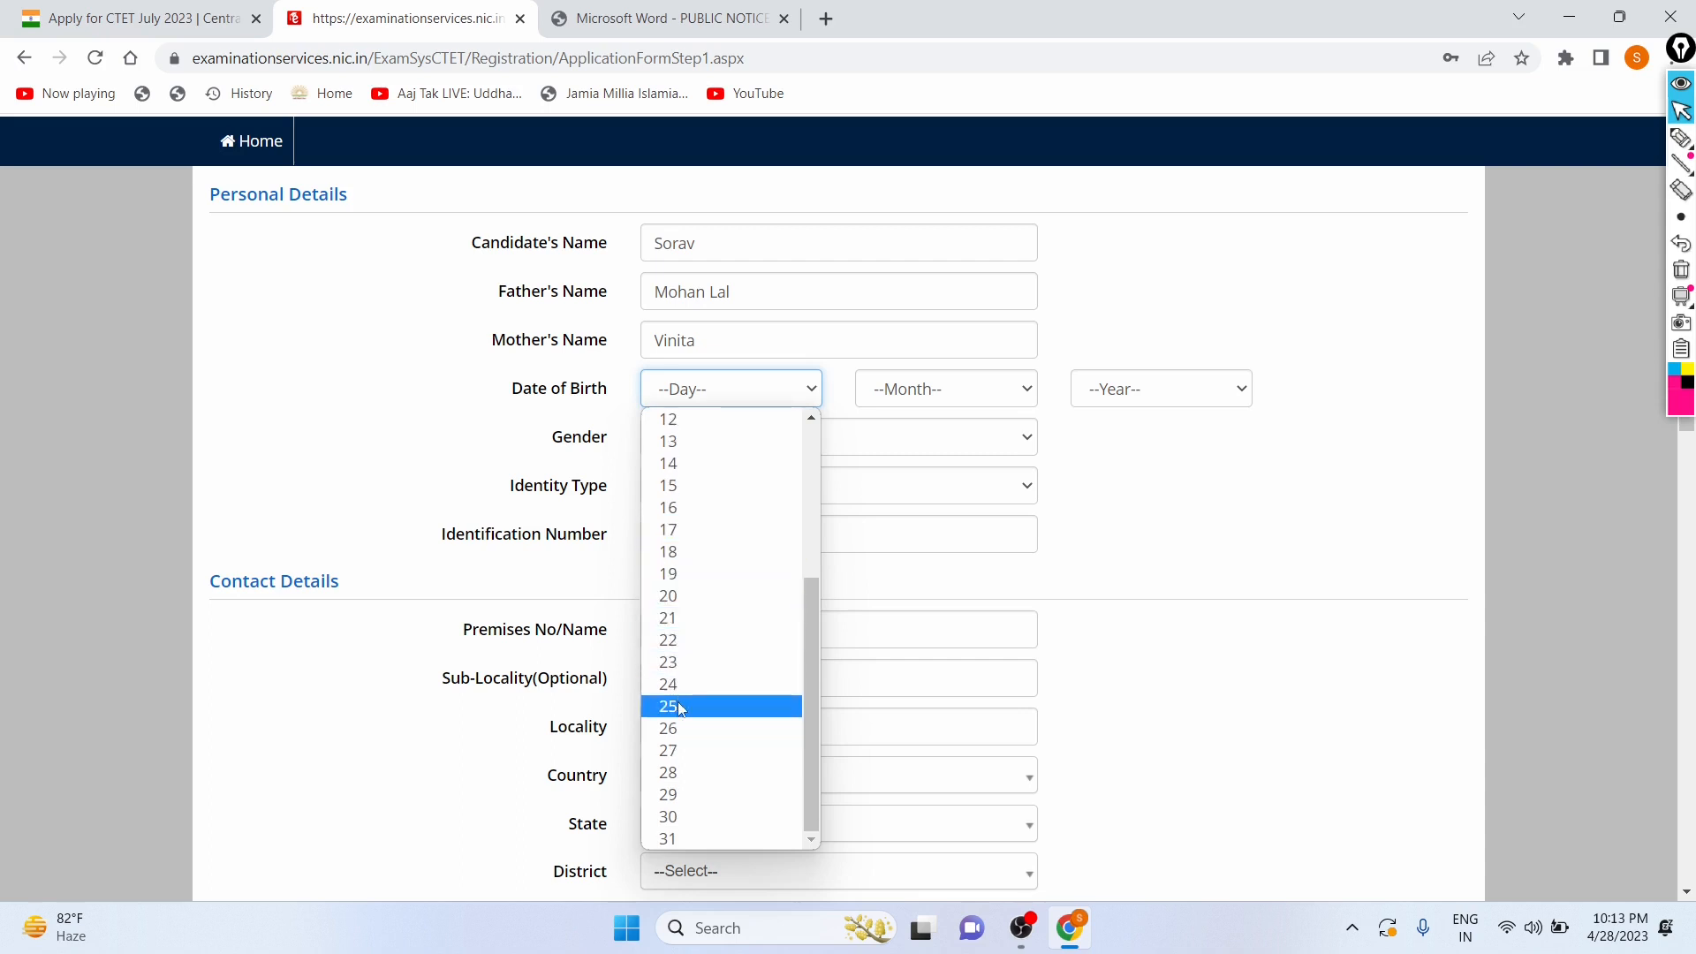
scroll(728, 590, "up", 3)
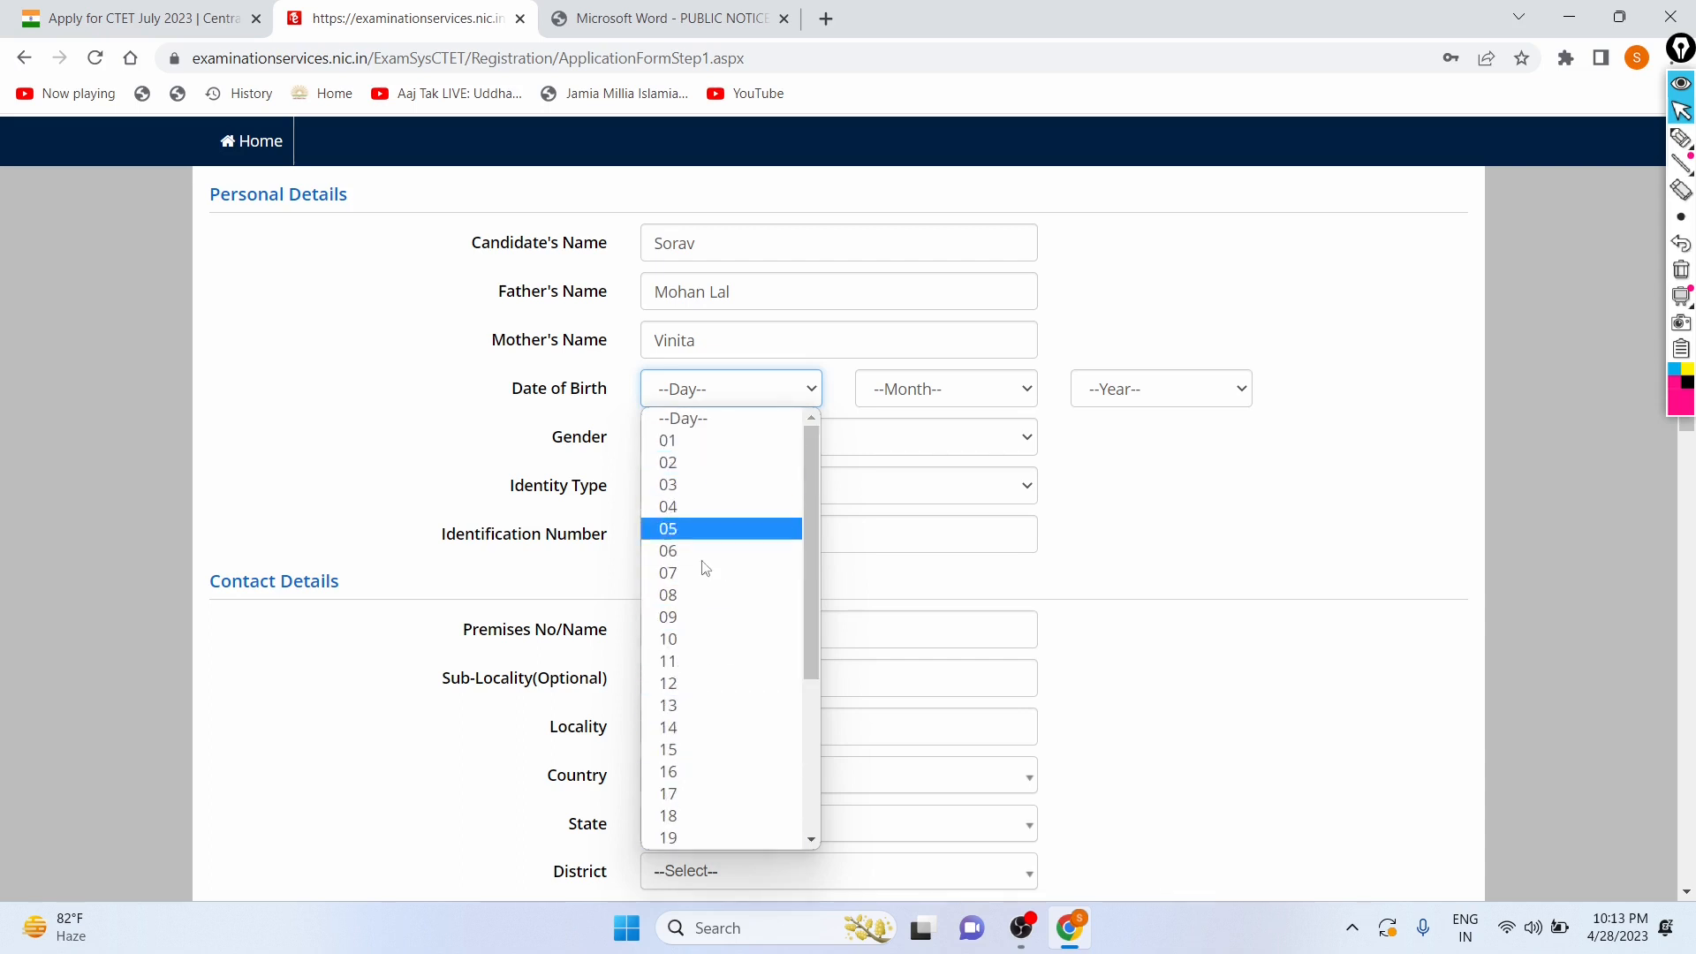
scroll(706, 587, "down", 3)
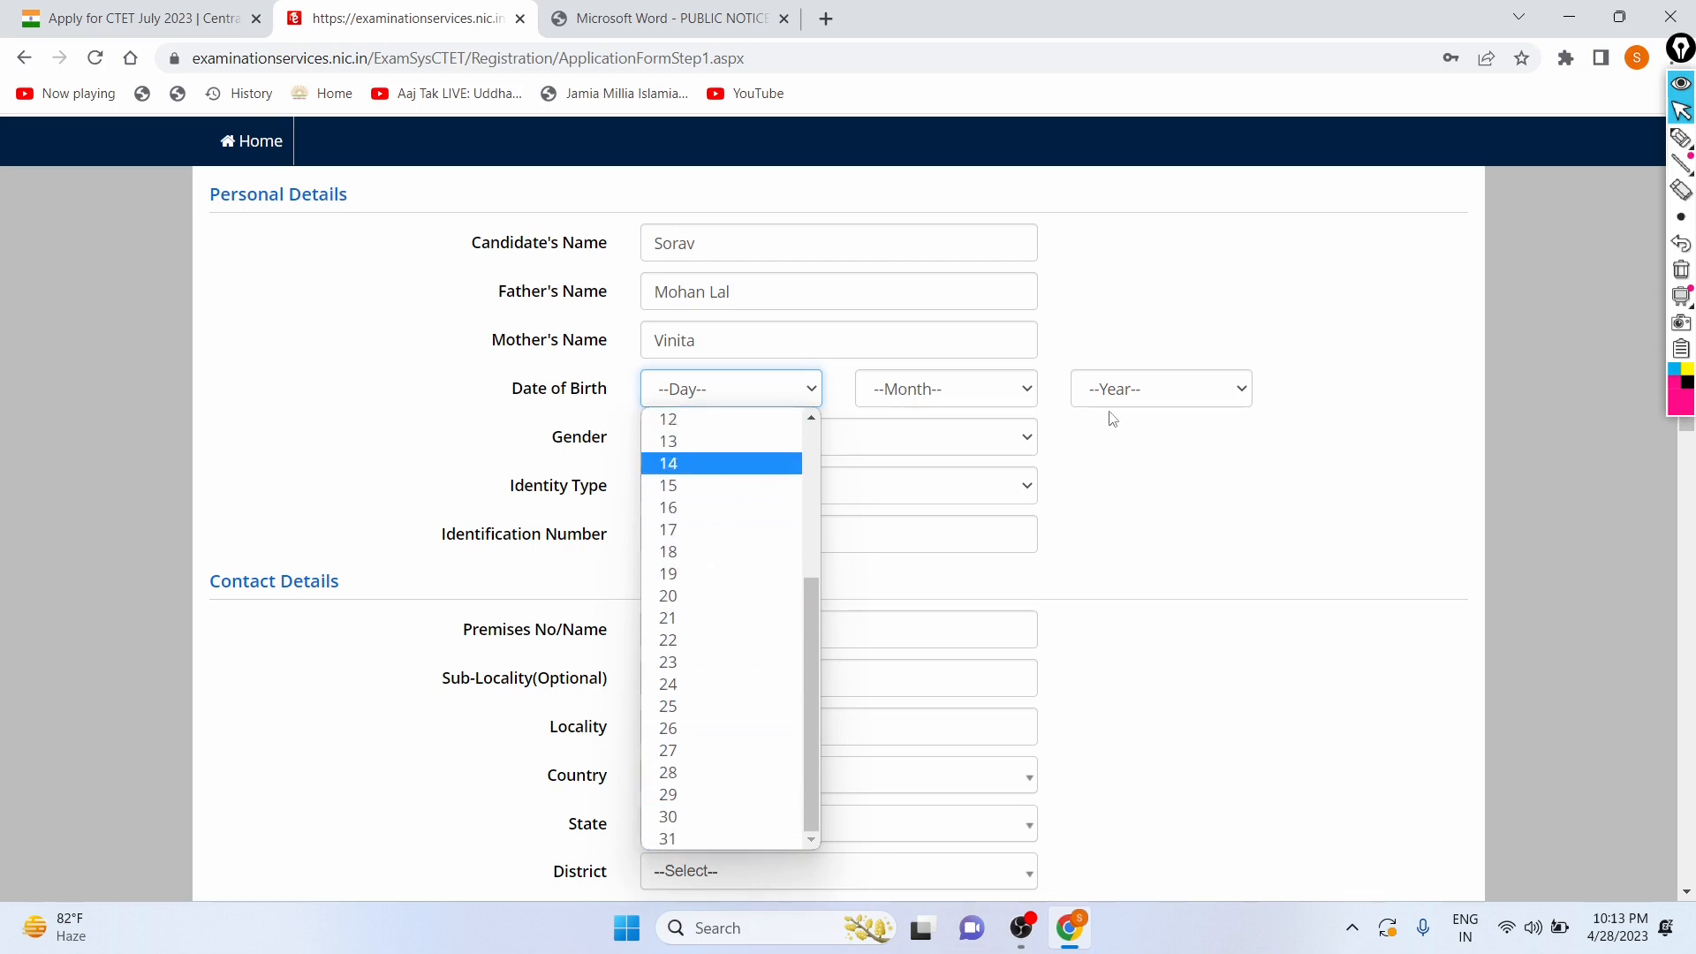
scroll(675, 552, "down", 2)
scroll(721, 431, "up", 3)
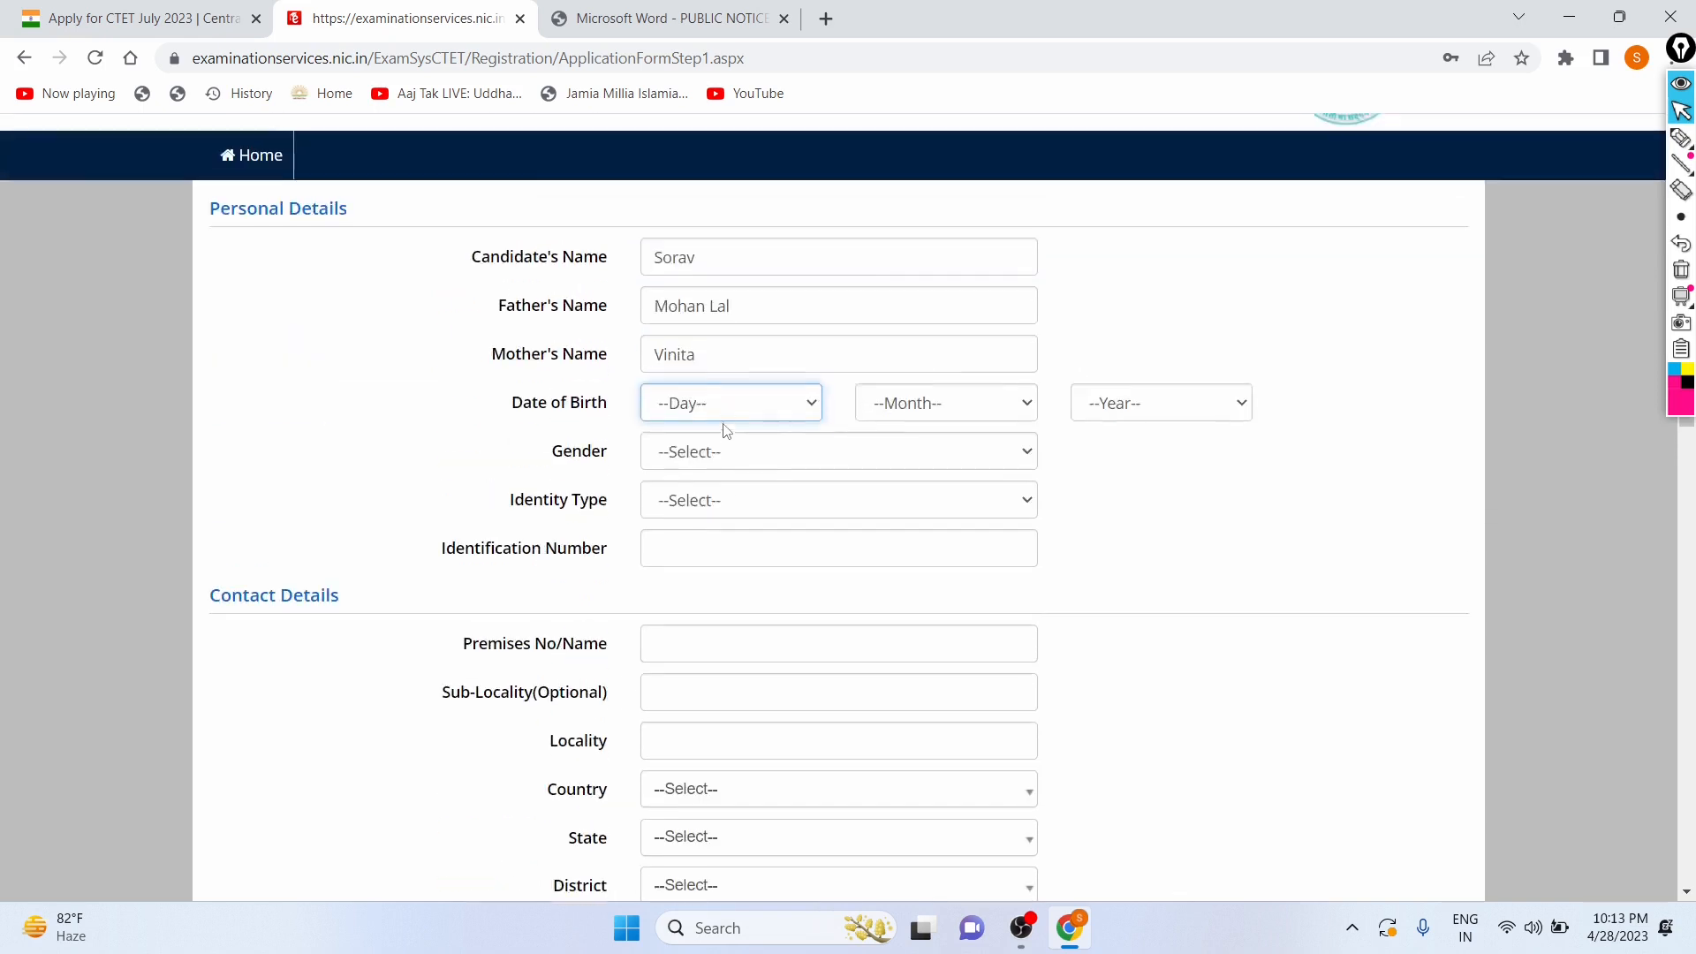
left_click(721, 433)
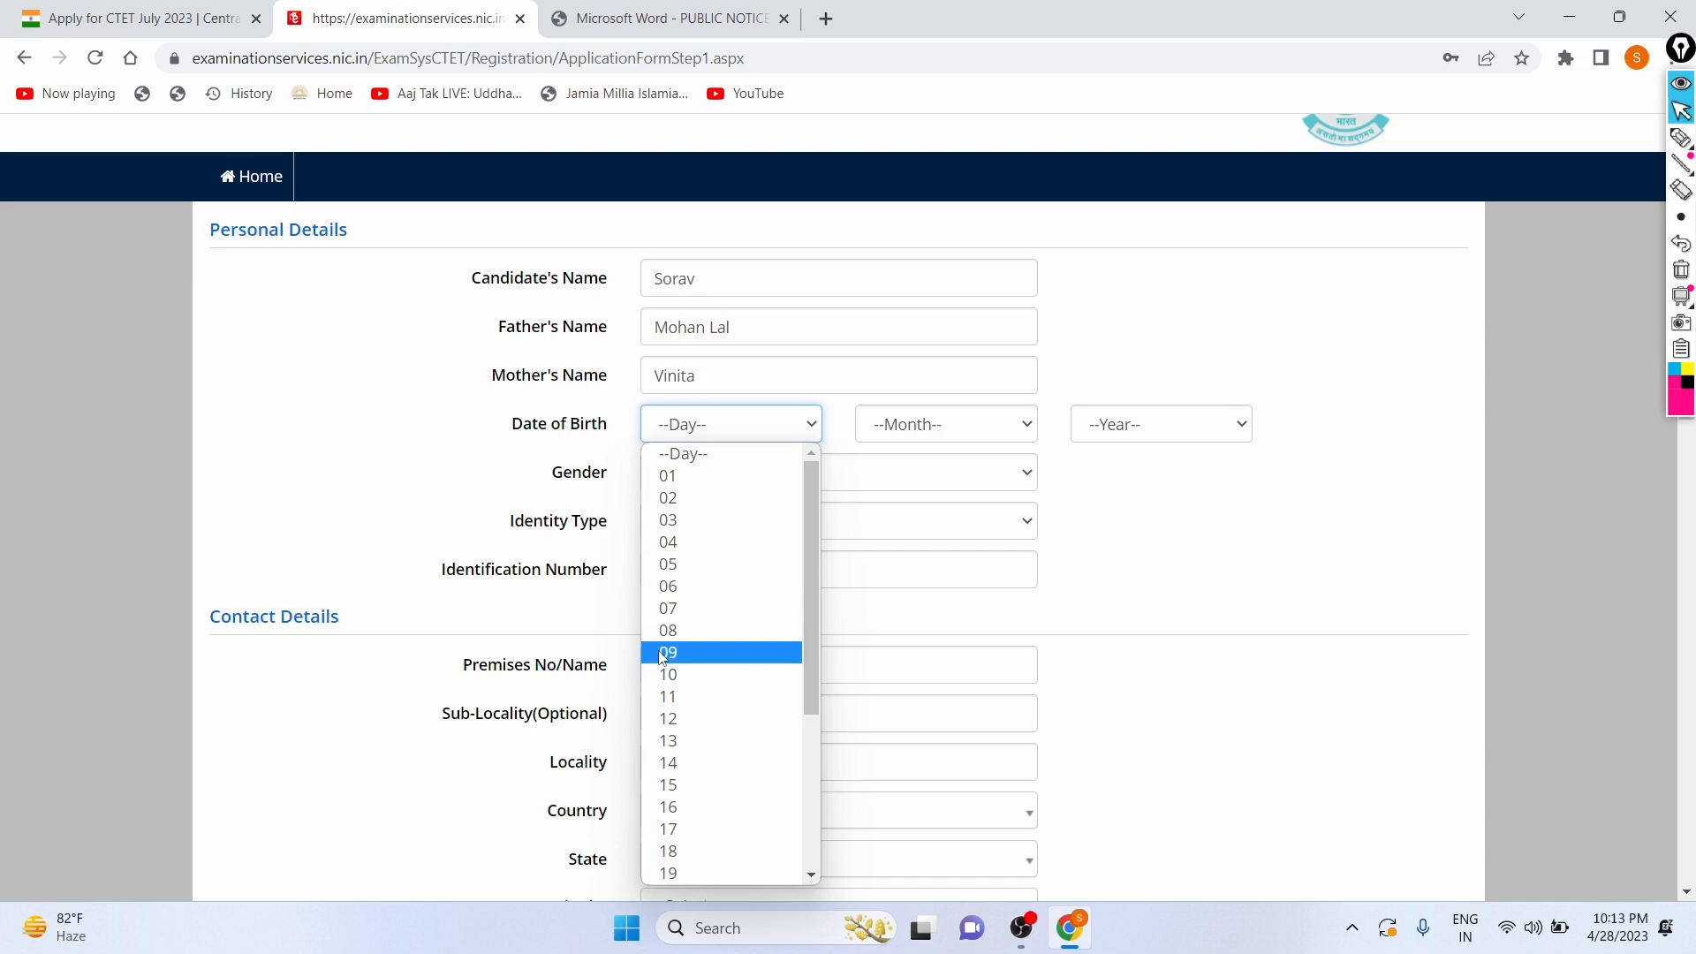
scroll(692, 698, "down", 3)
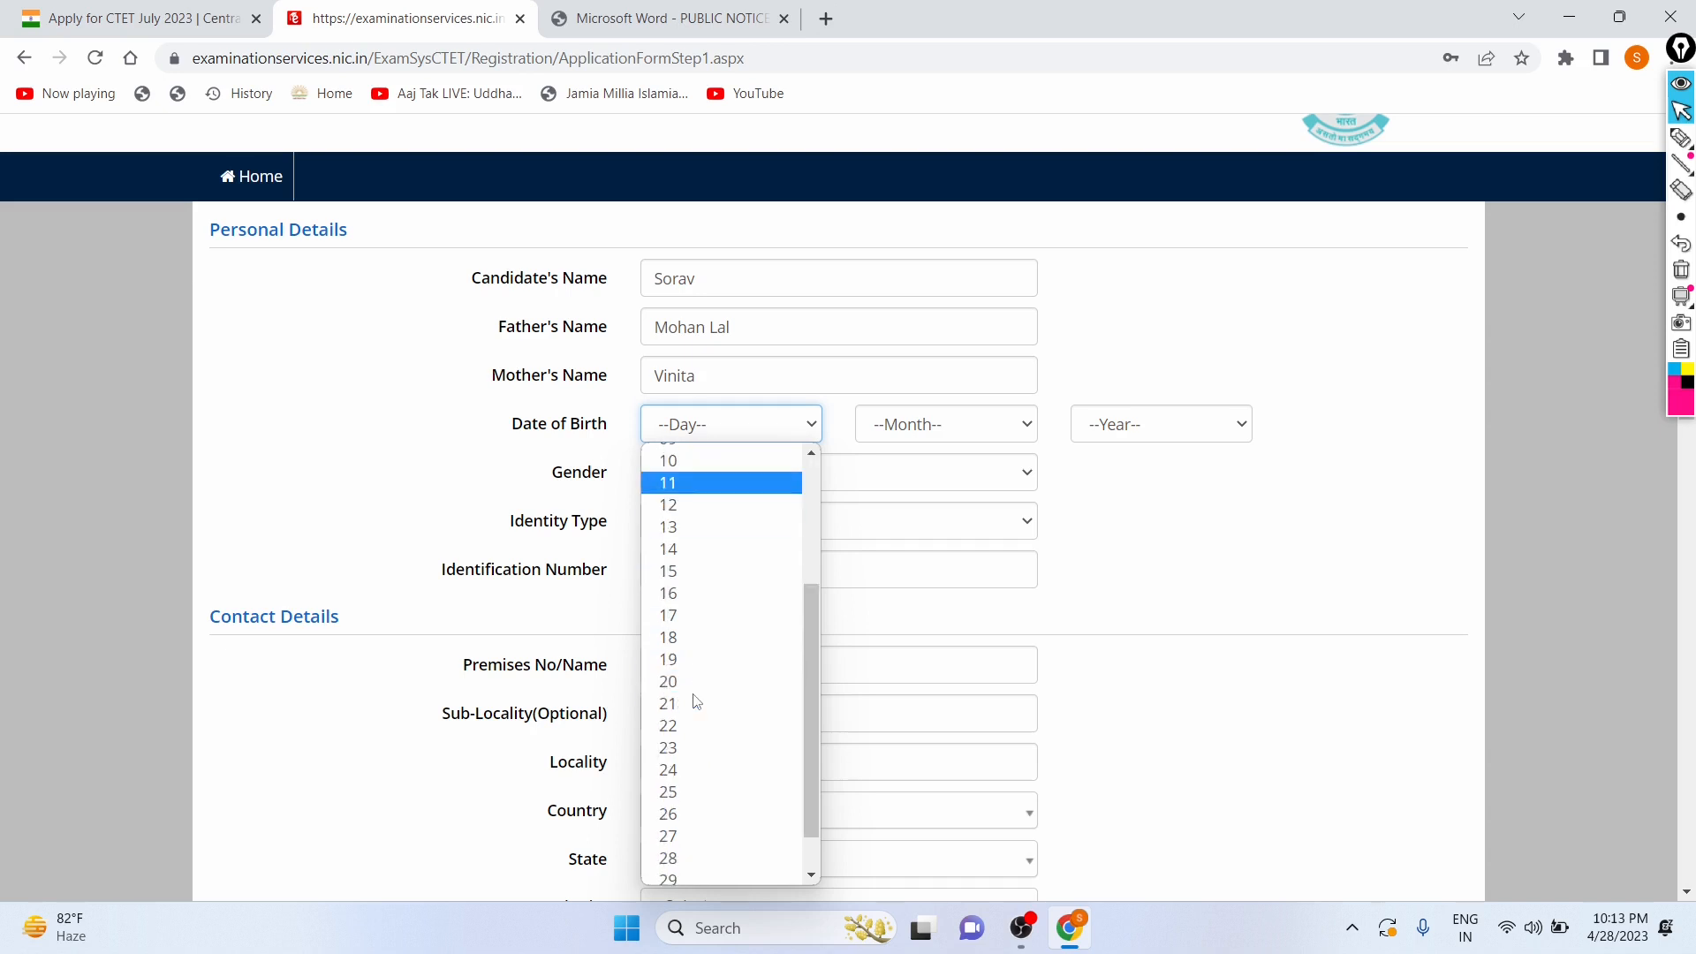
left_click(671, 857)
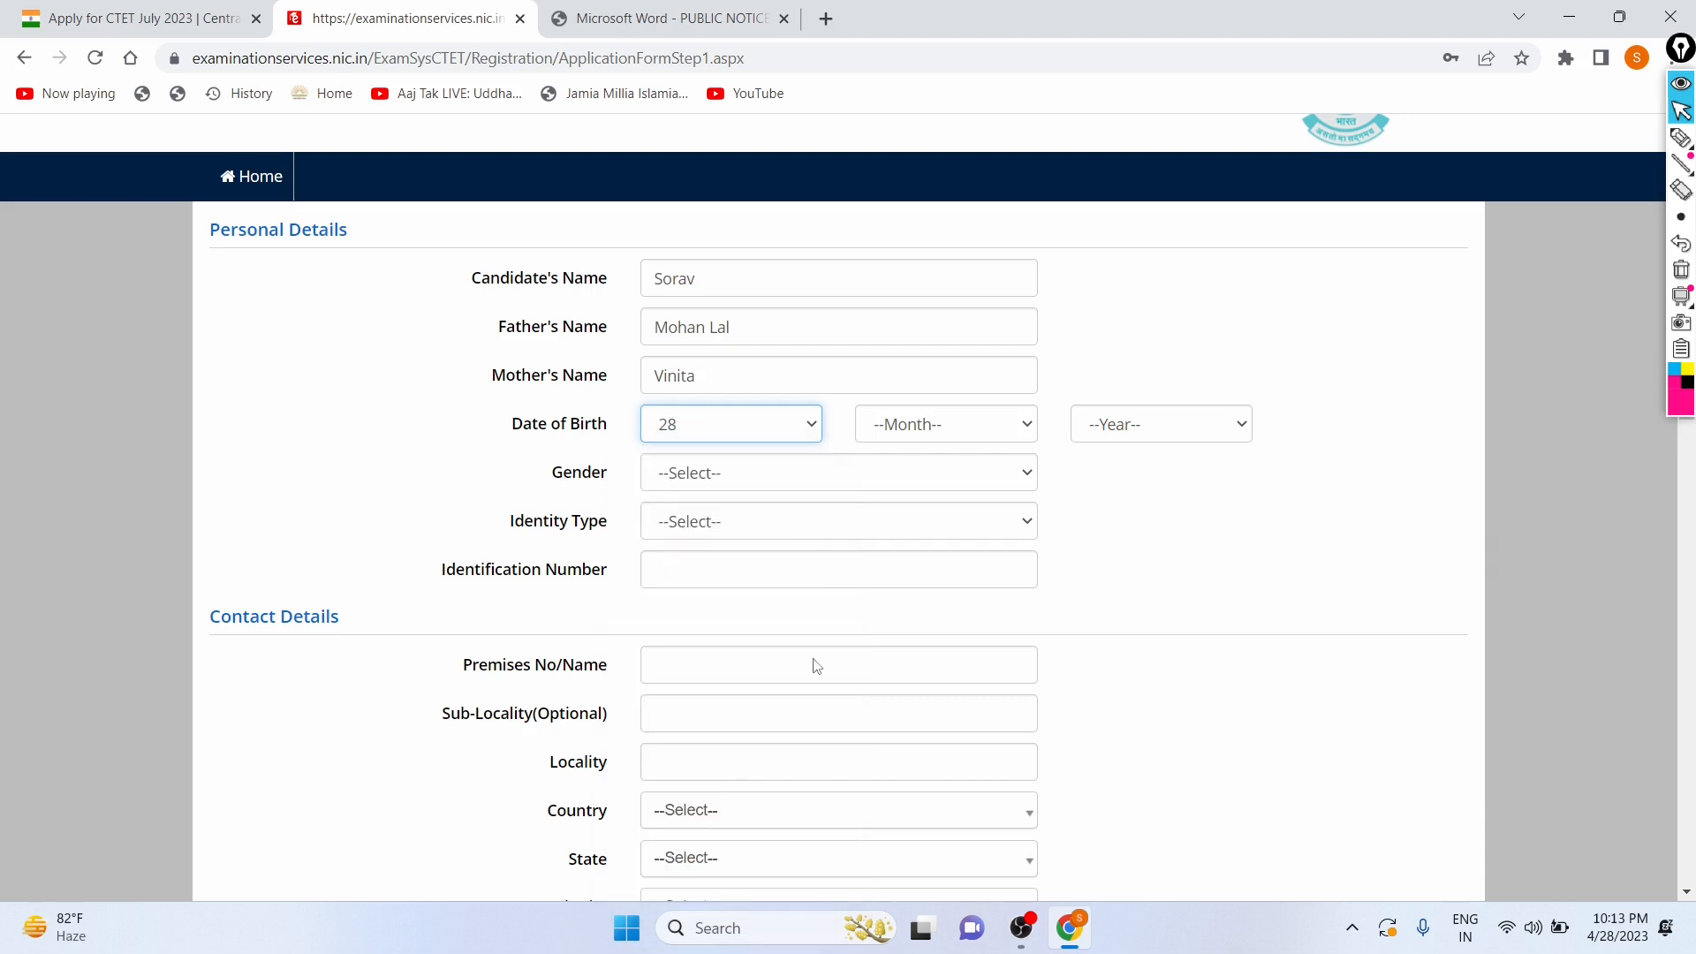
left_click(905, 433)
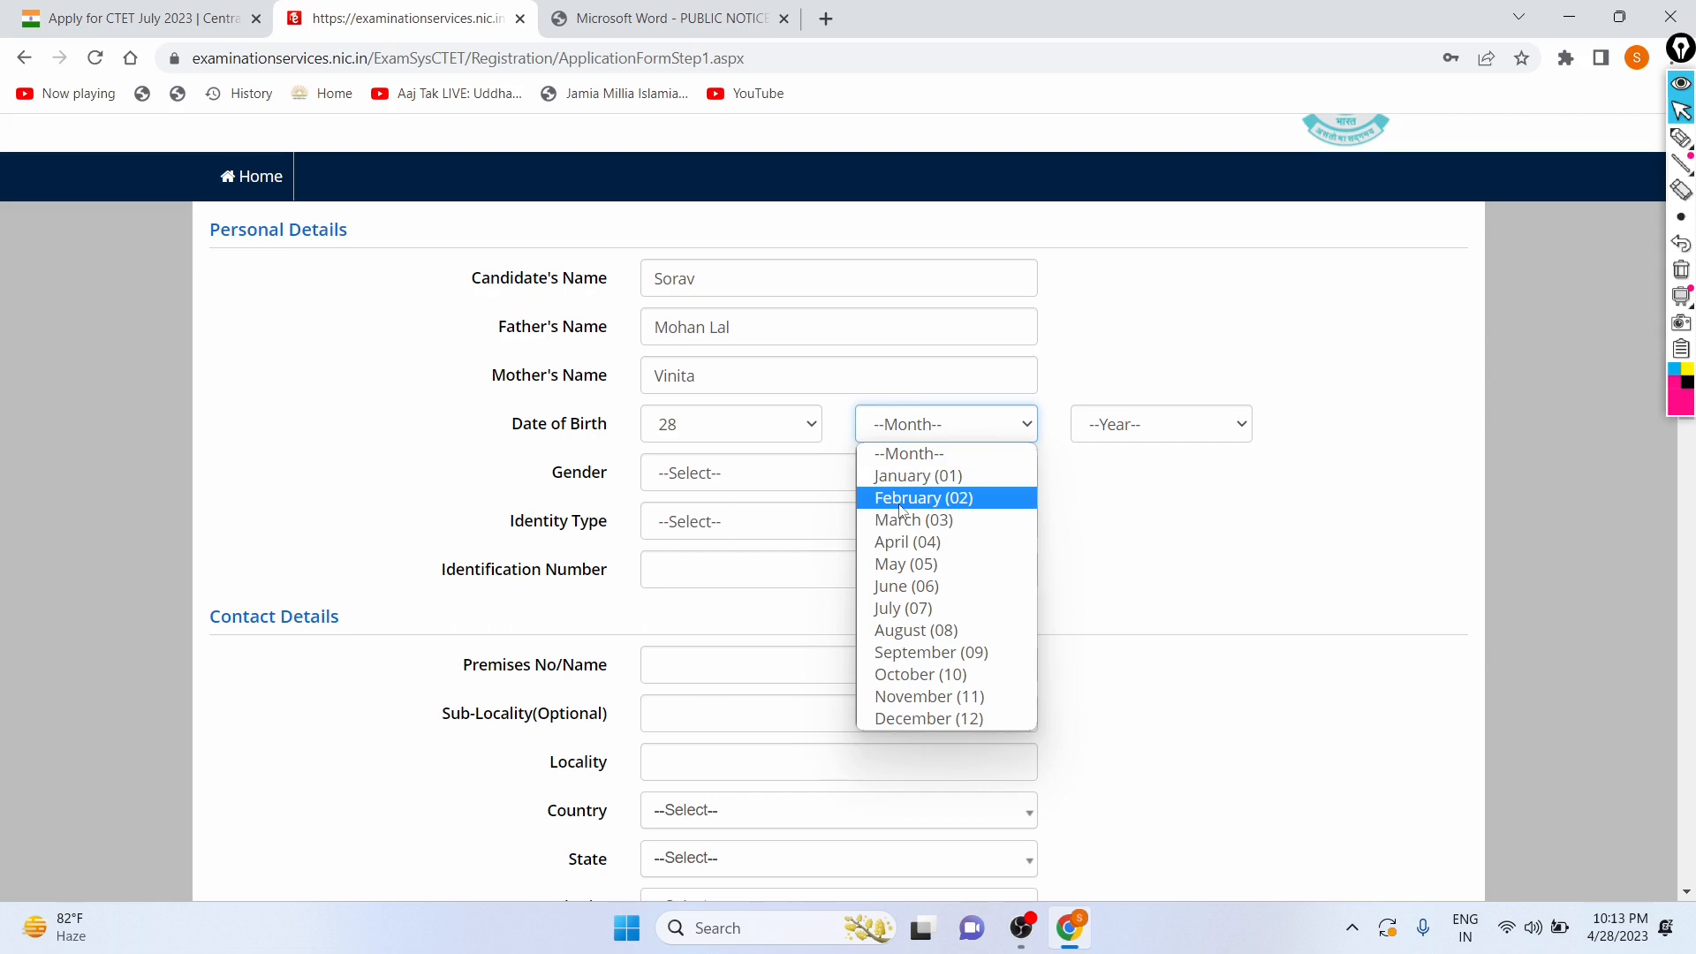
left_click(879, 674)
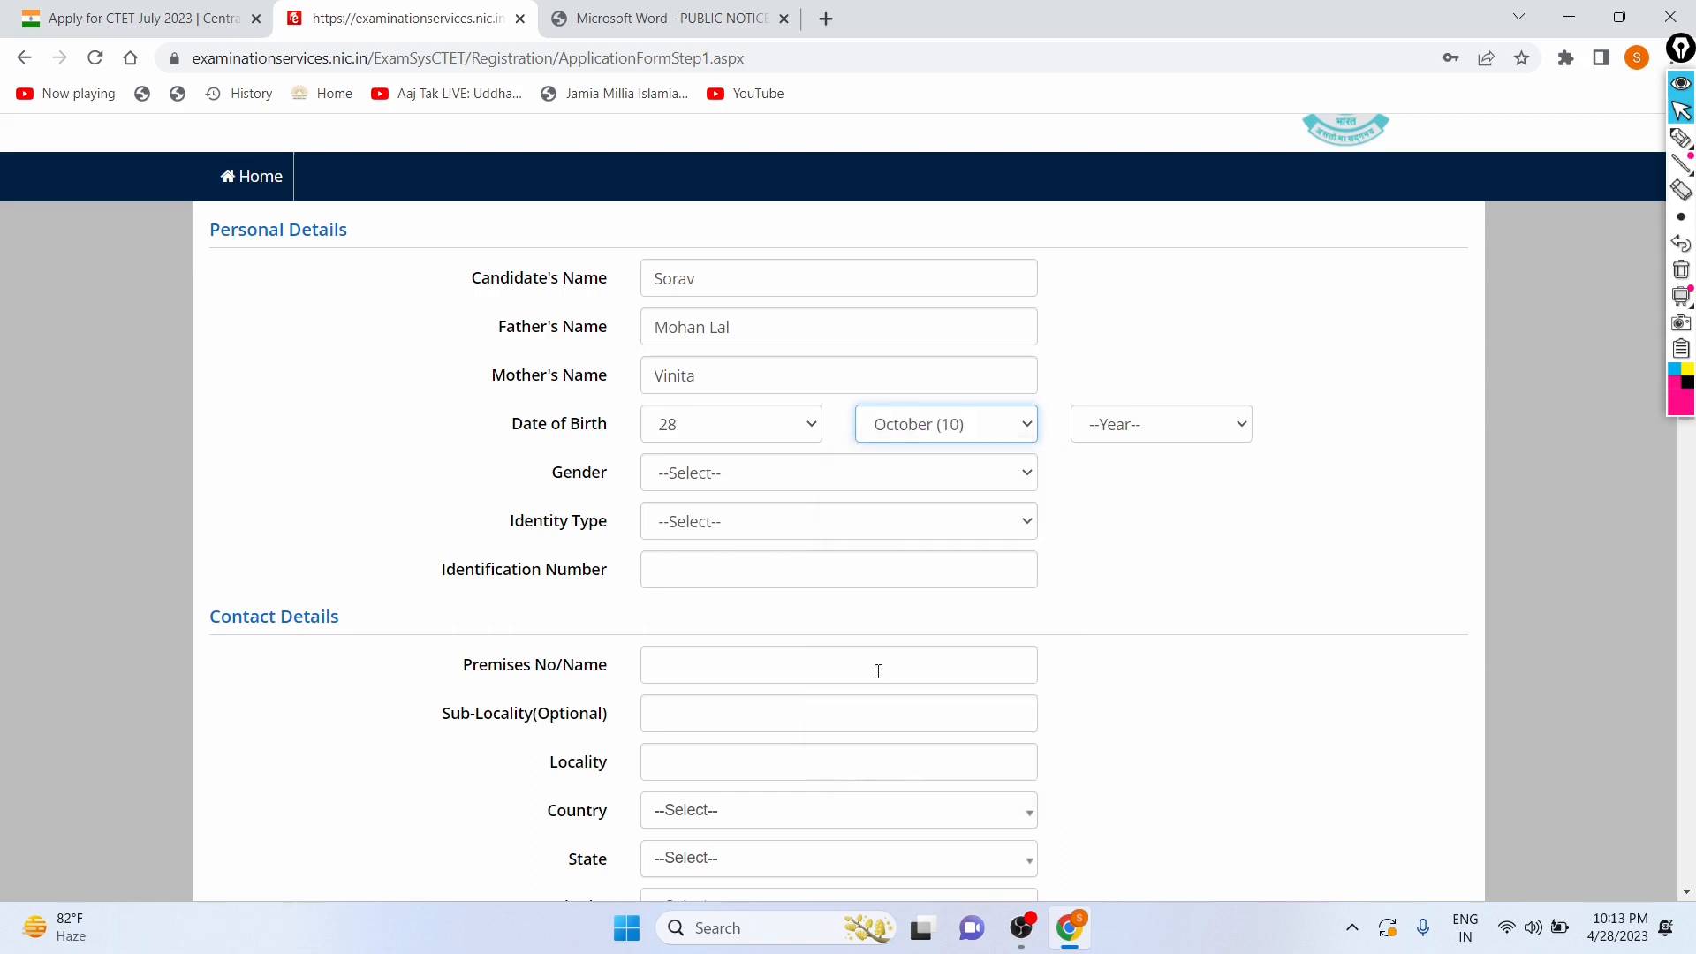
left_click(1125, 427)
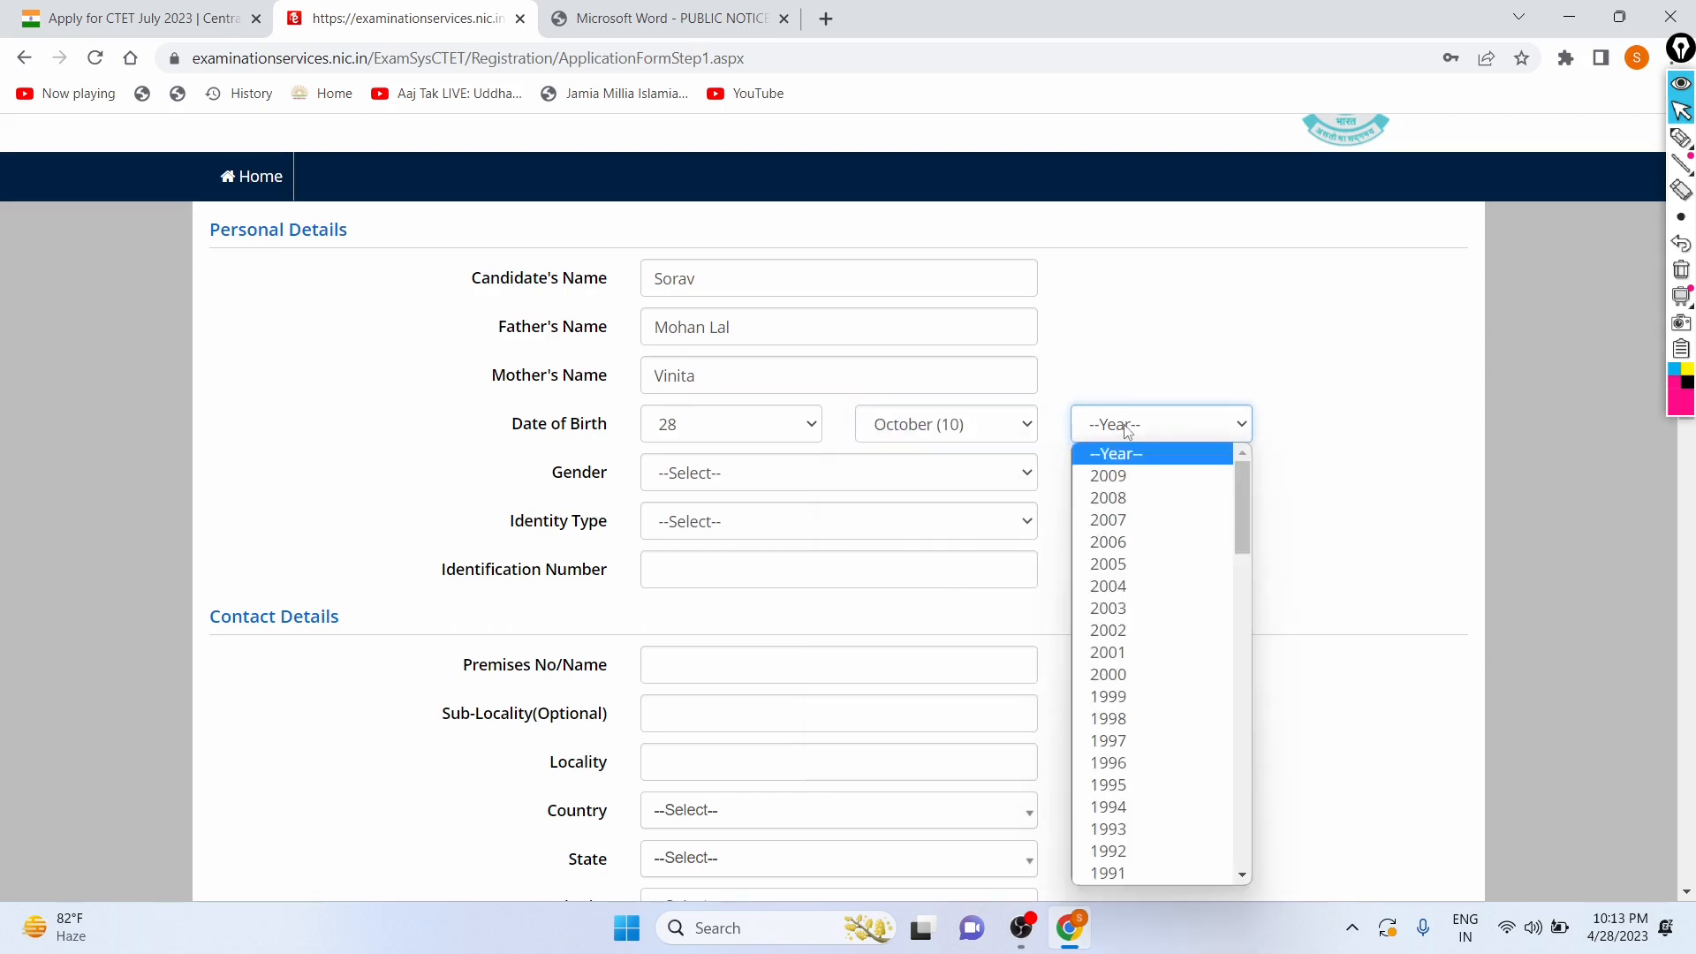
left_click(1101, 661)
Step: Set the gender to Male
left_click(693, 489)
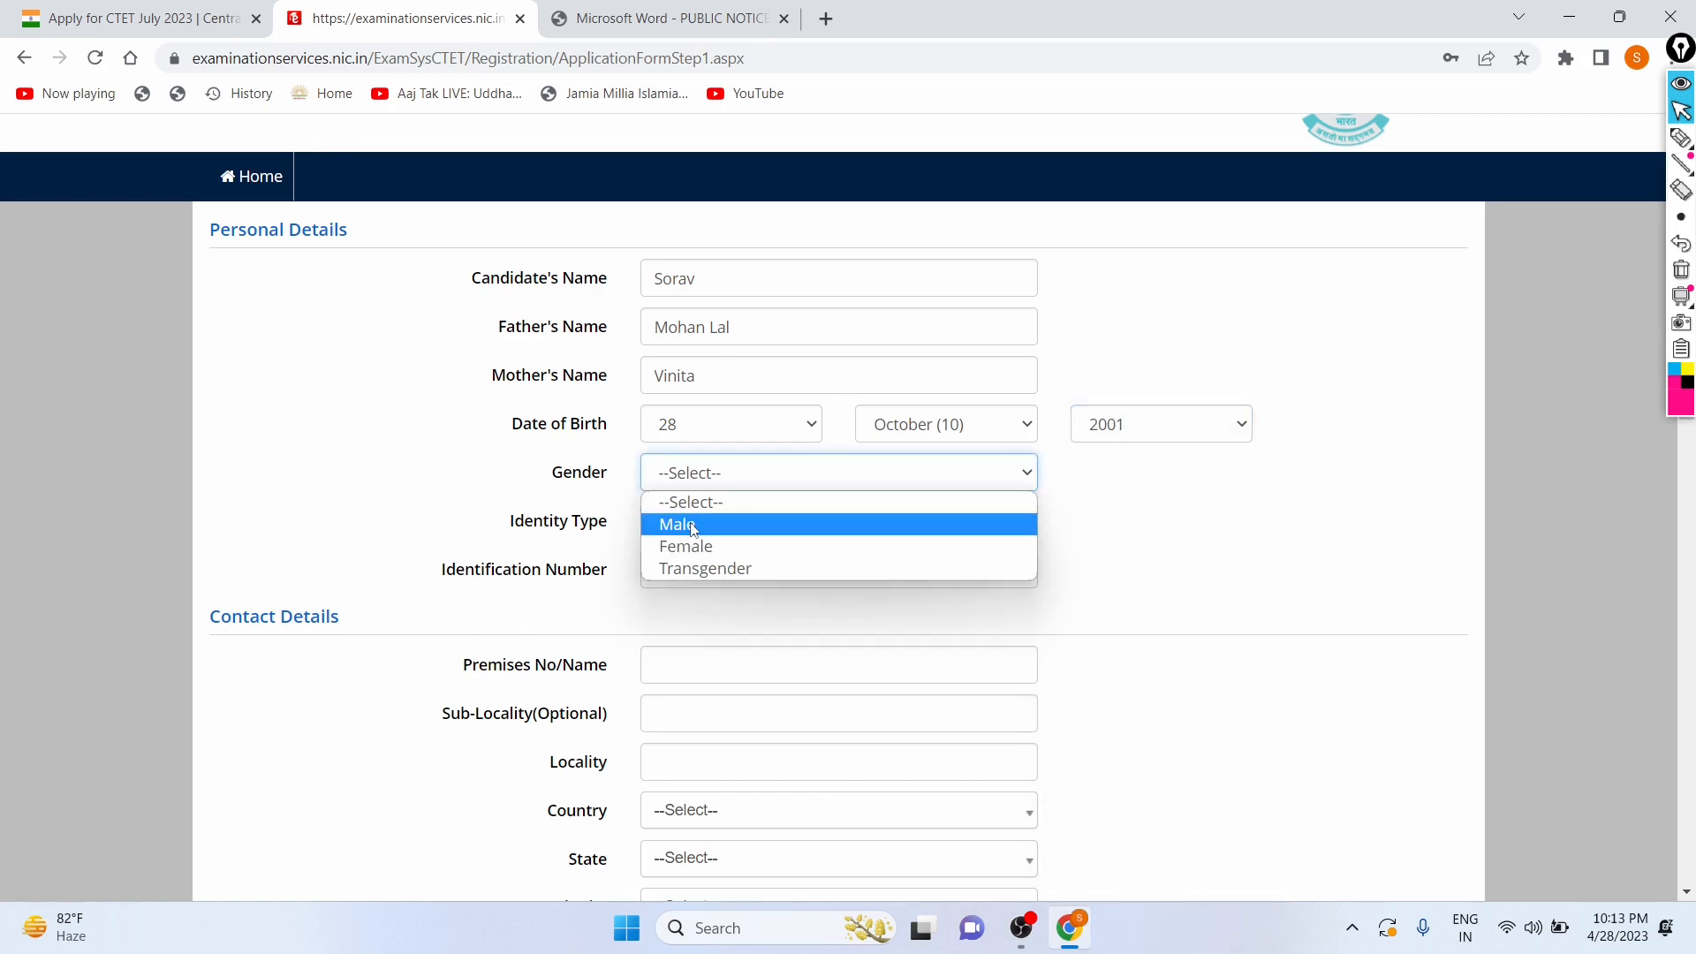
left_click(693, 525)
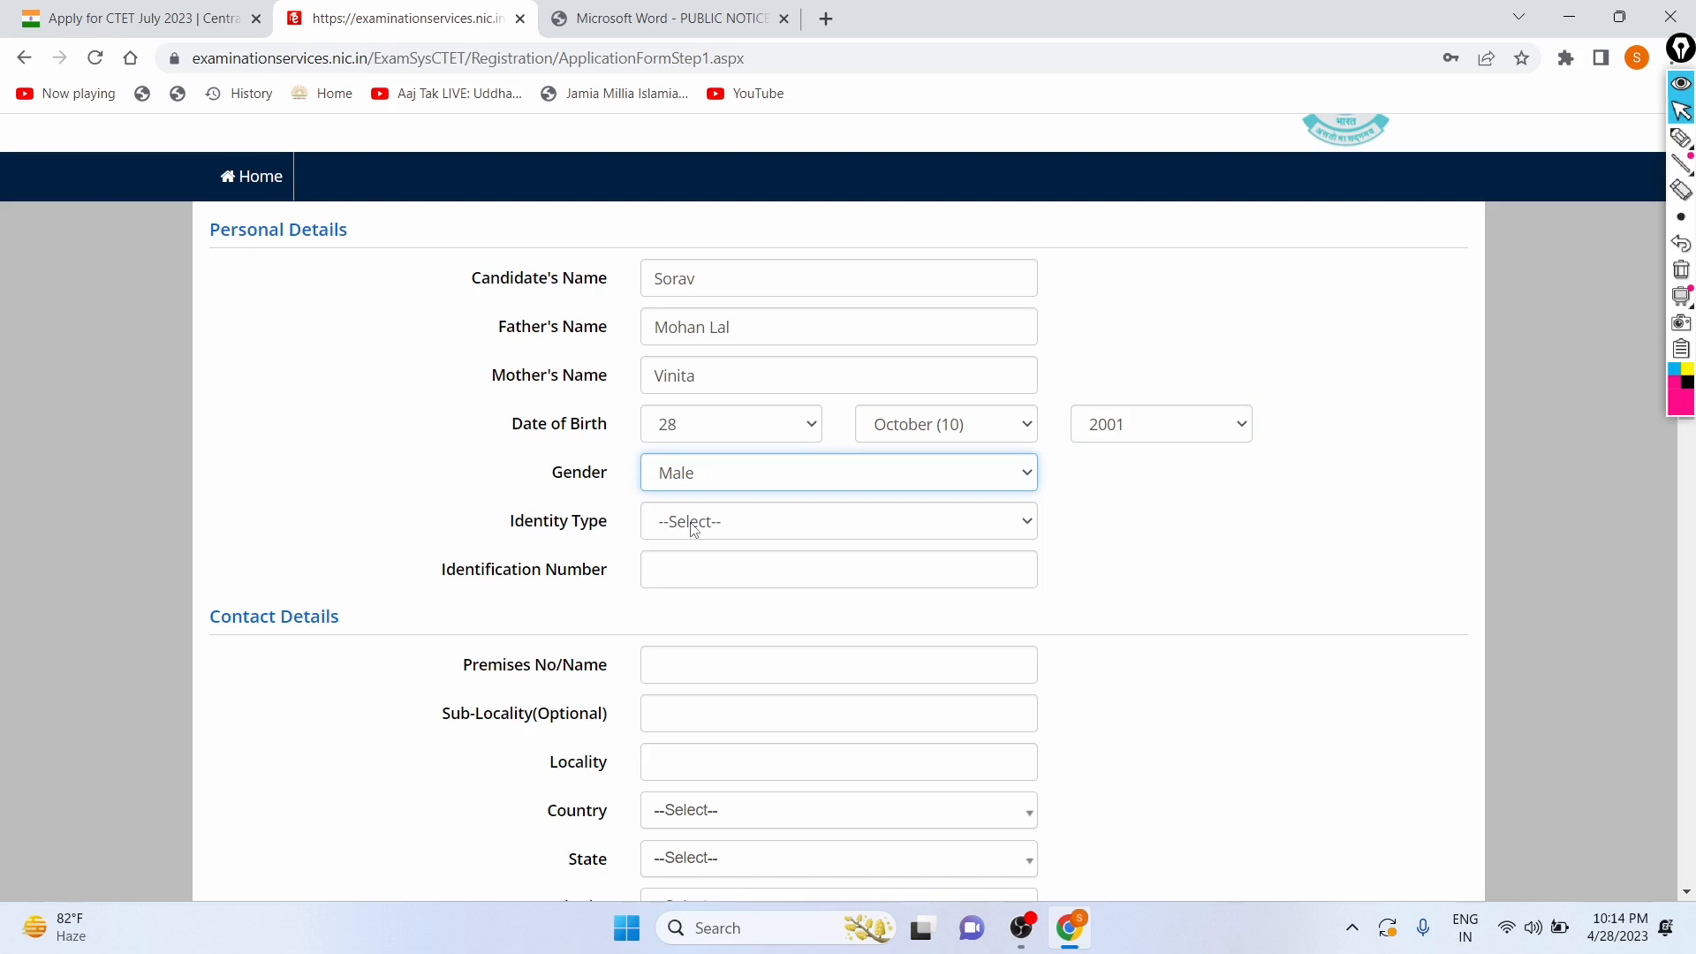
left_click(698, 477)
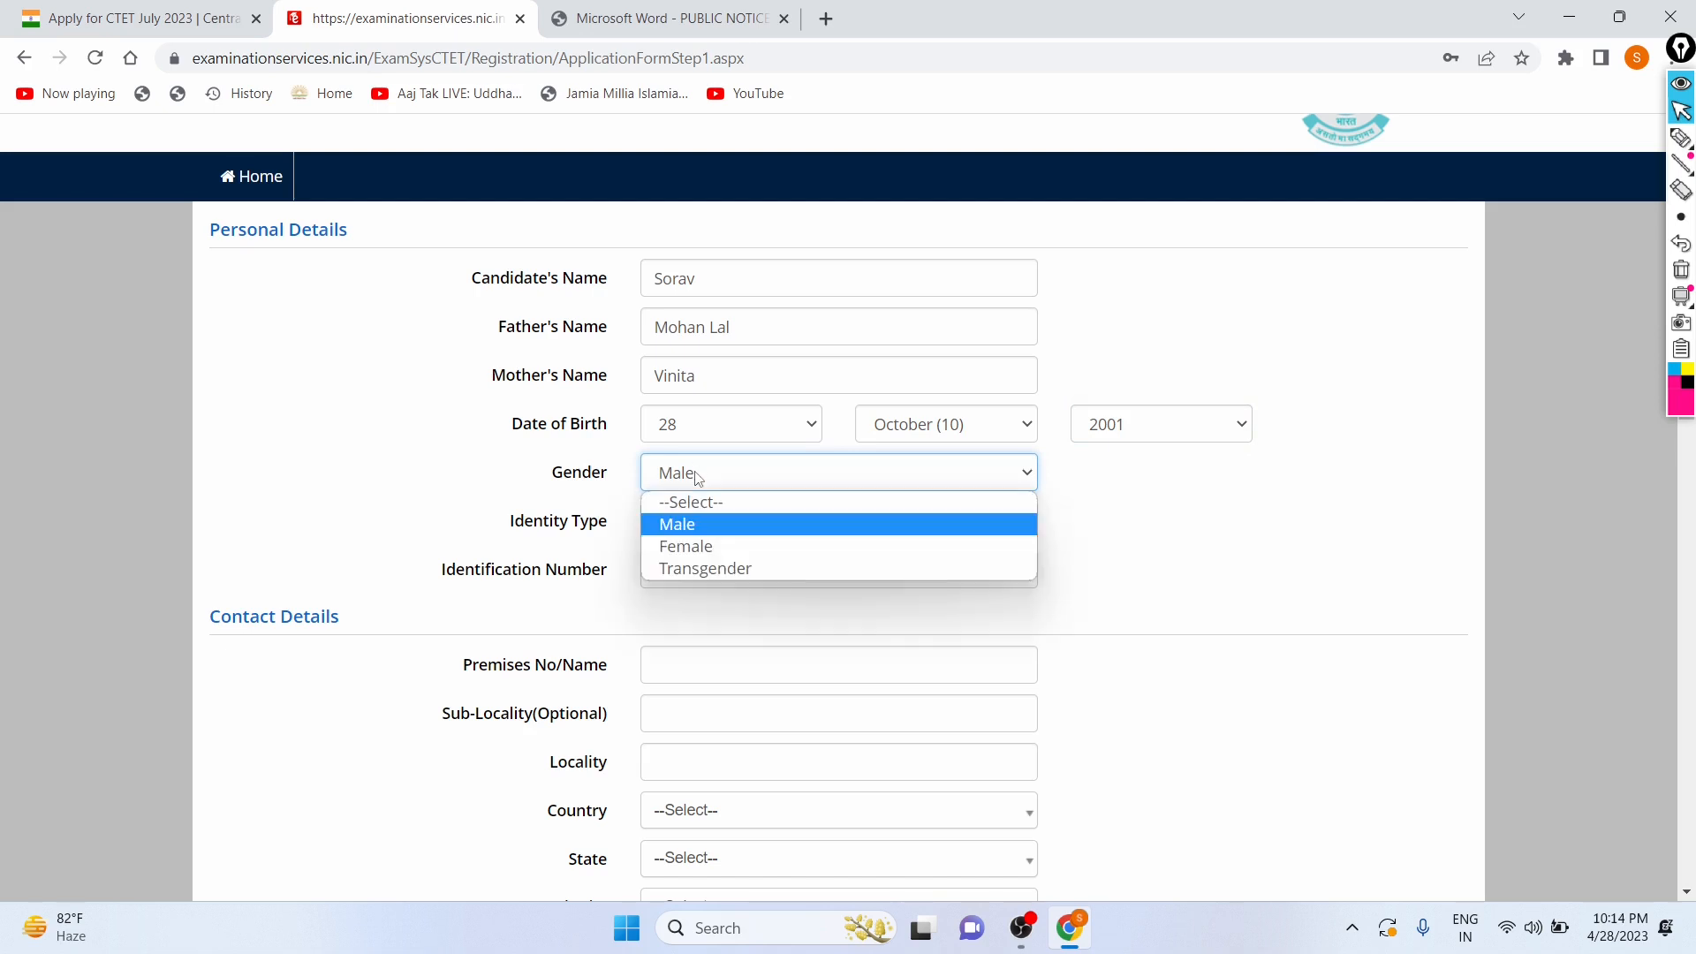
left_click(690, 527)
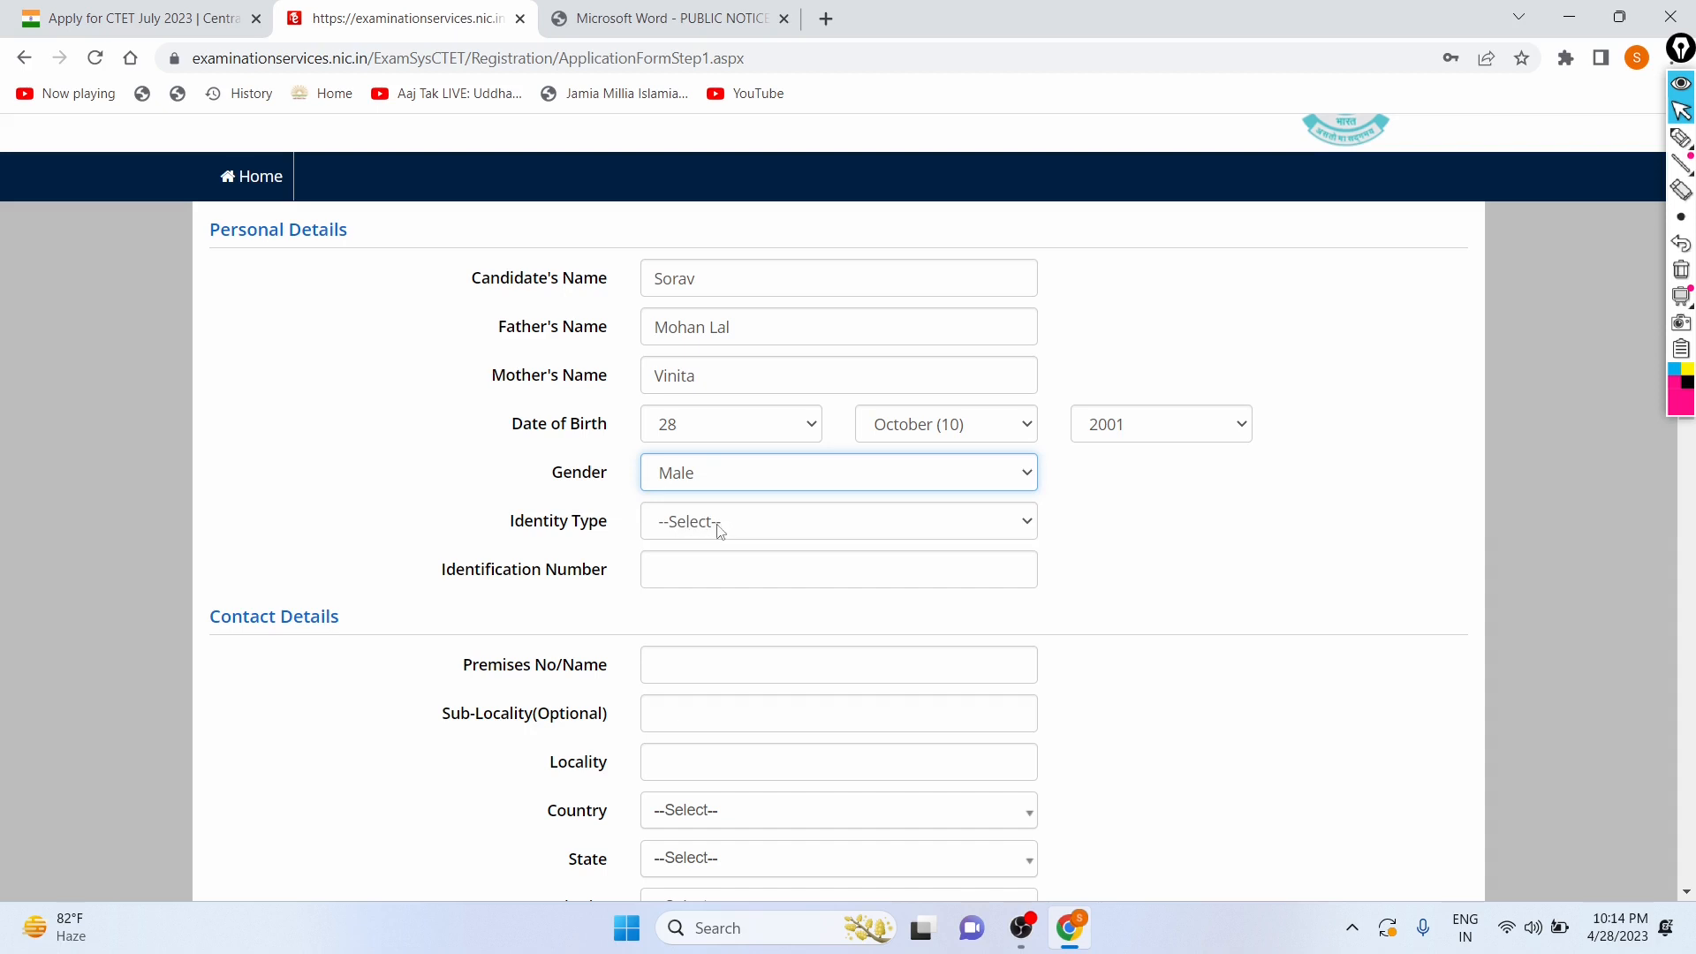
left_click(720, 530)
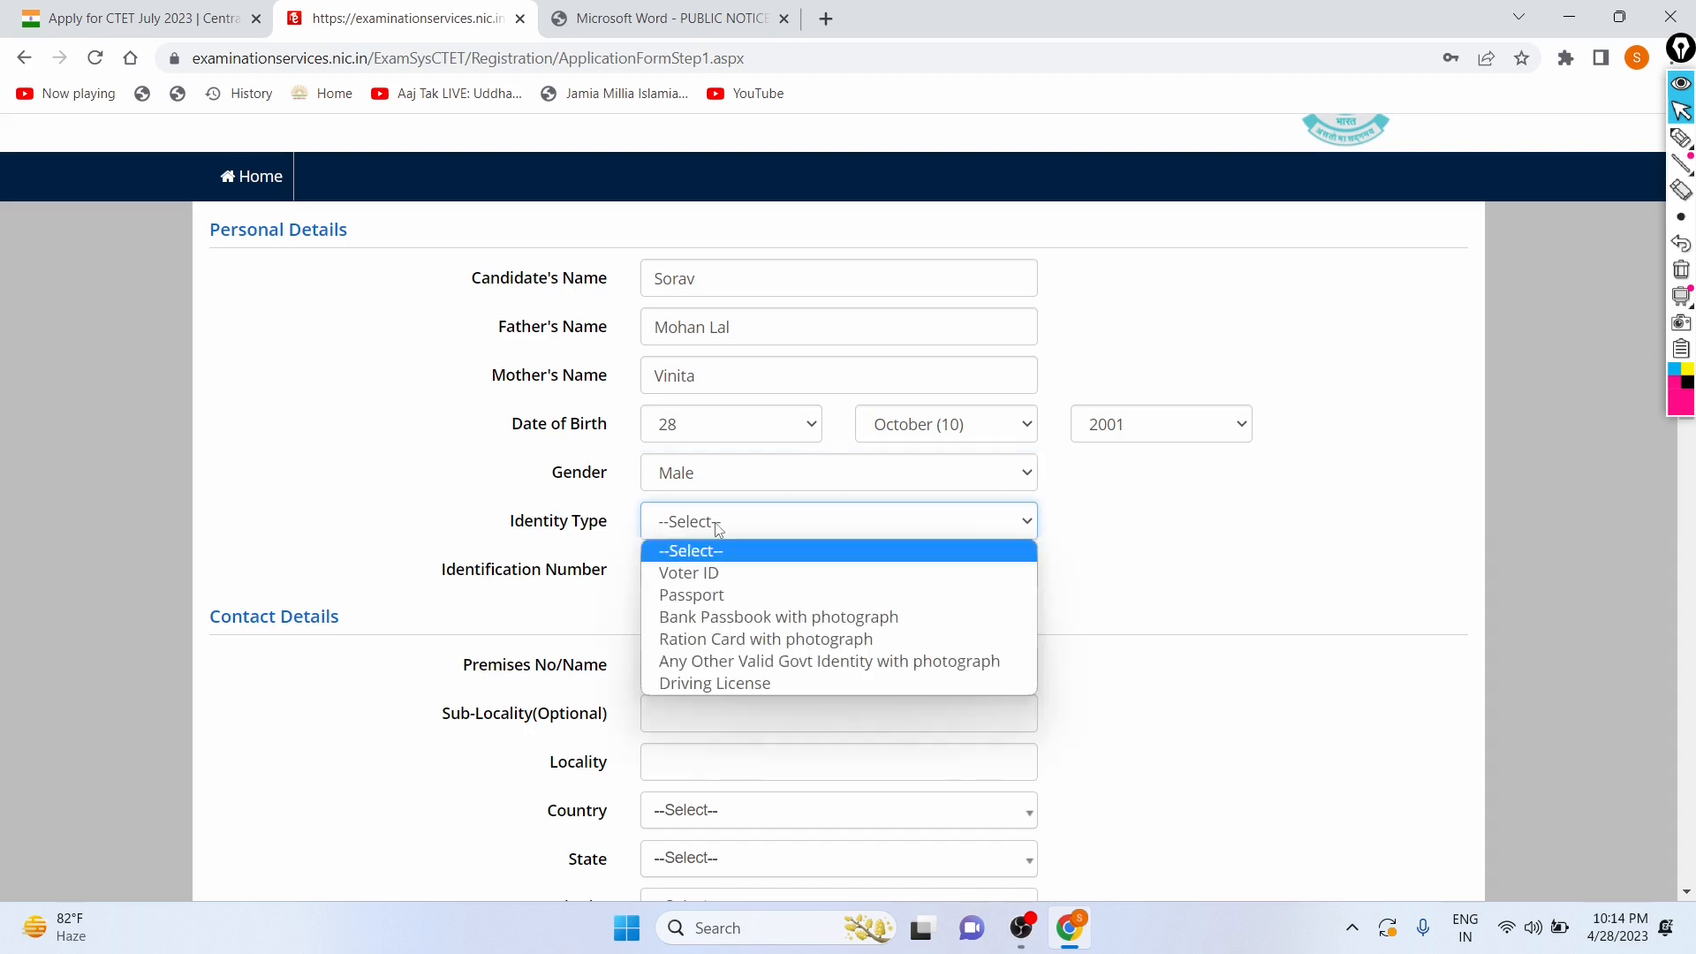
Step: Choose 'Any Other Valid Govt Identity with photograph' as identity type and enter the ID number
left_click(690, 663)
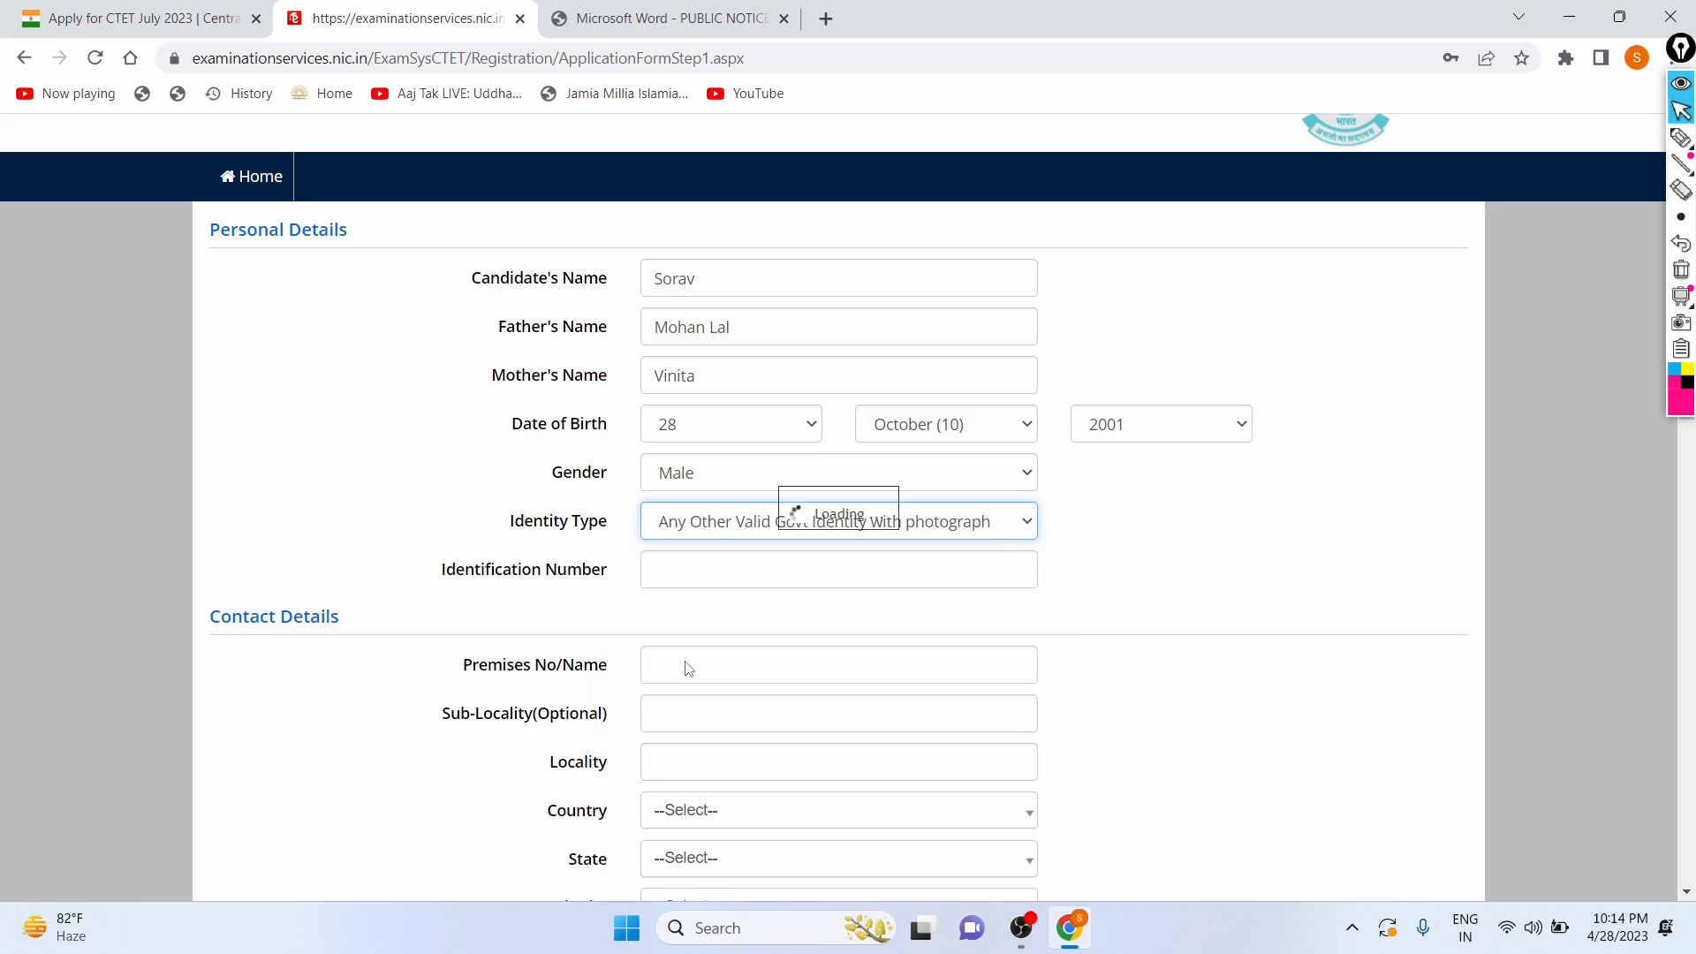
left_click(693, 573)
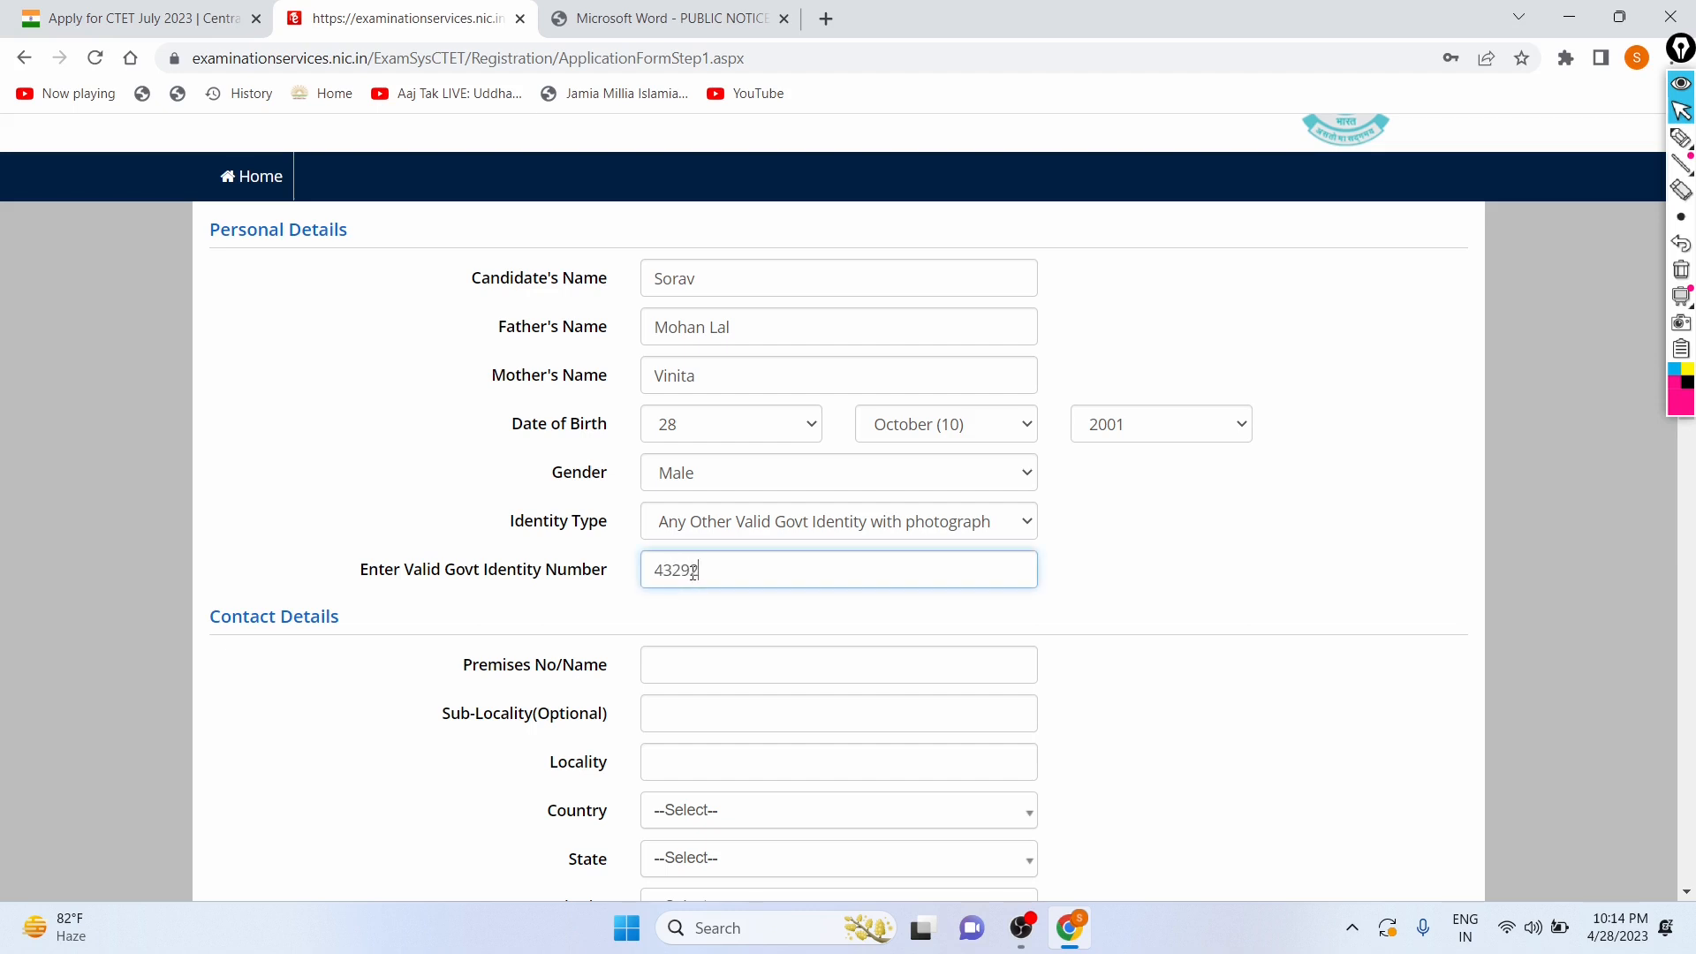
Step: Begin the Premises No/Name line with the candidate's area name
left_click(705, 661)
scroll(708, 659, "down", 1)
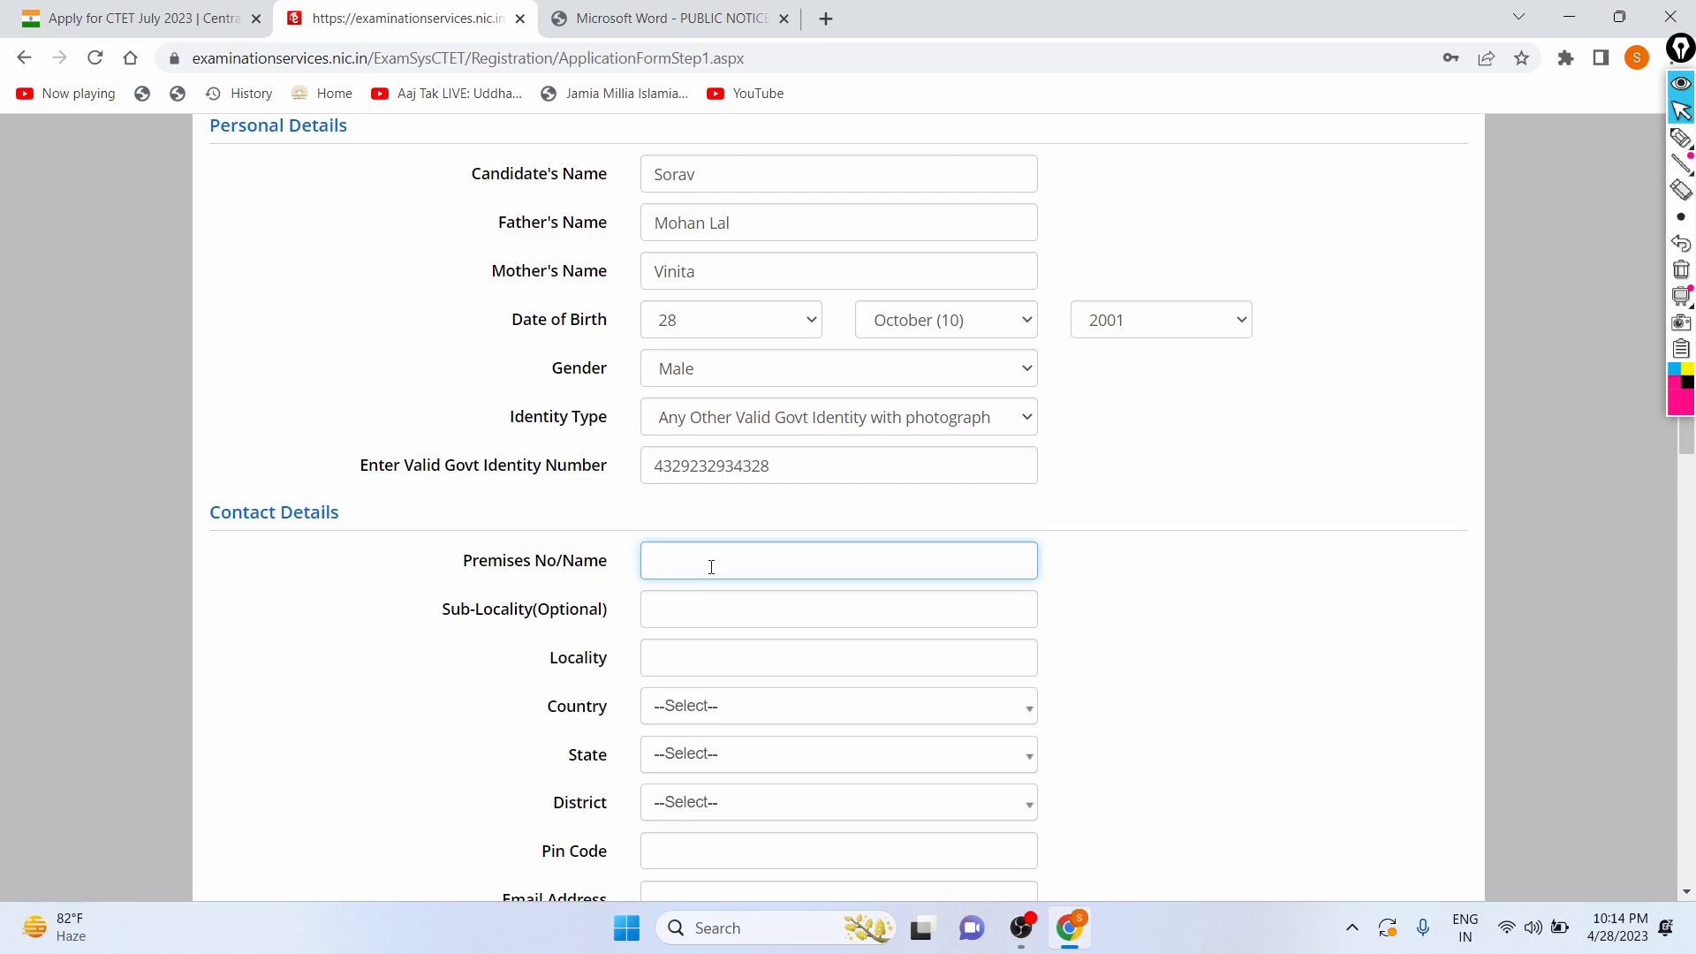
scroll(711, 566, "down", 1)
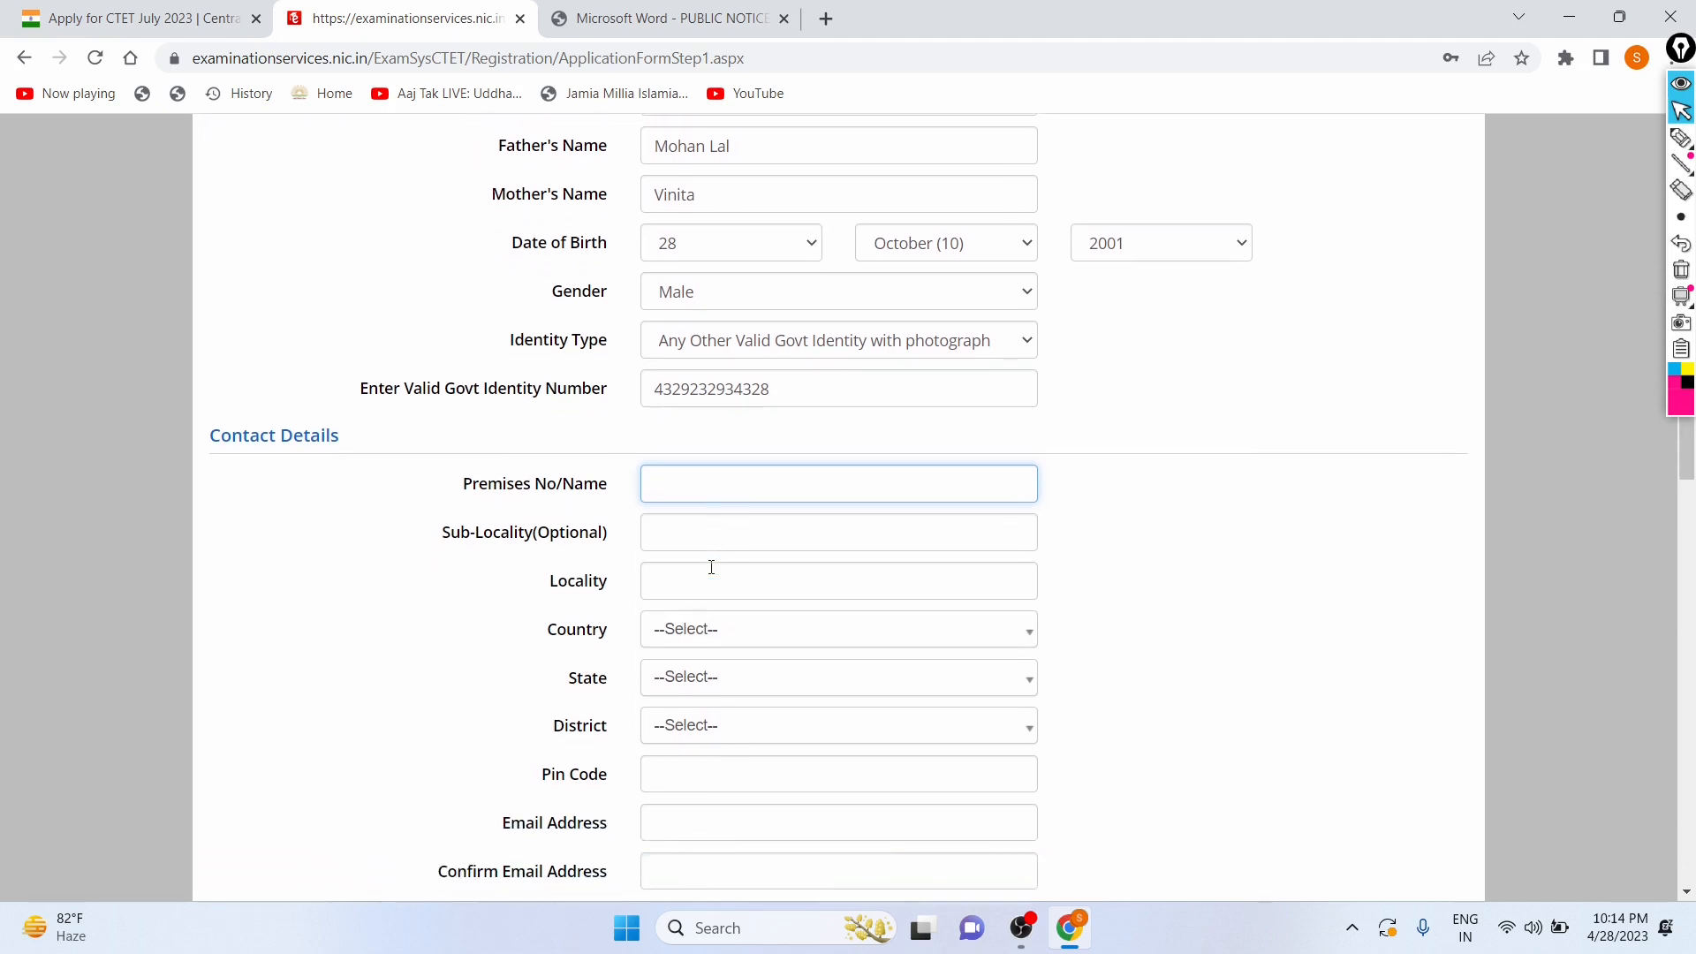
scroll(444, 482, "down", 1)
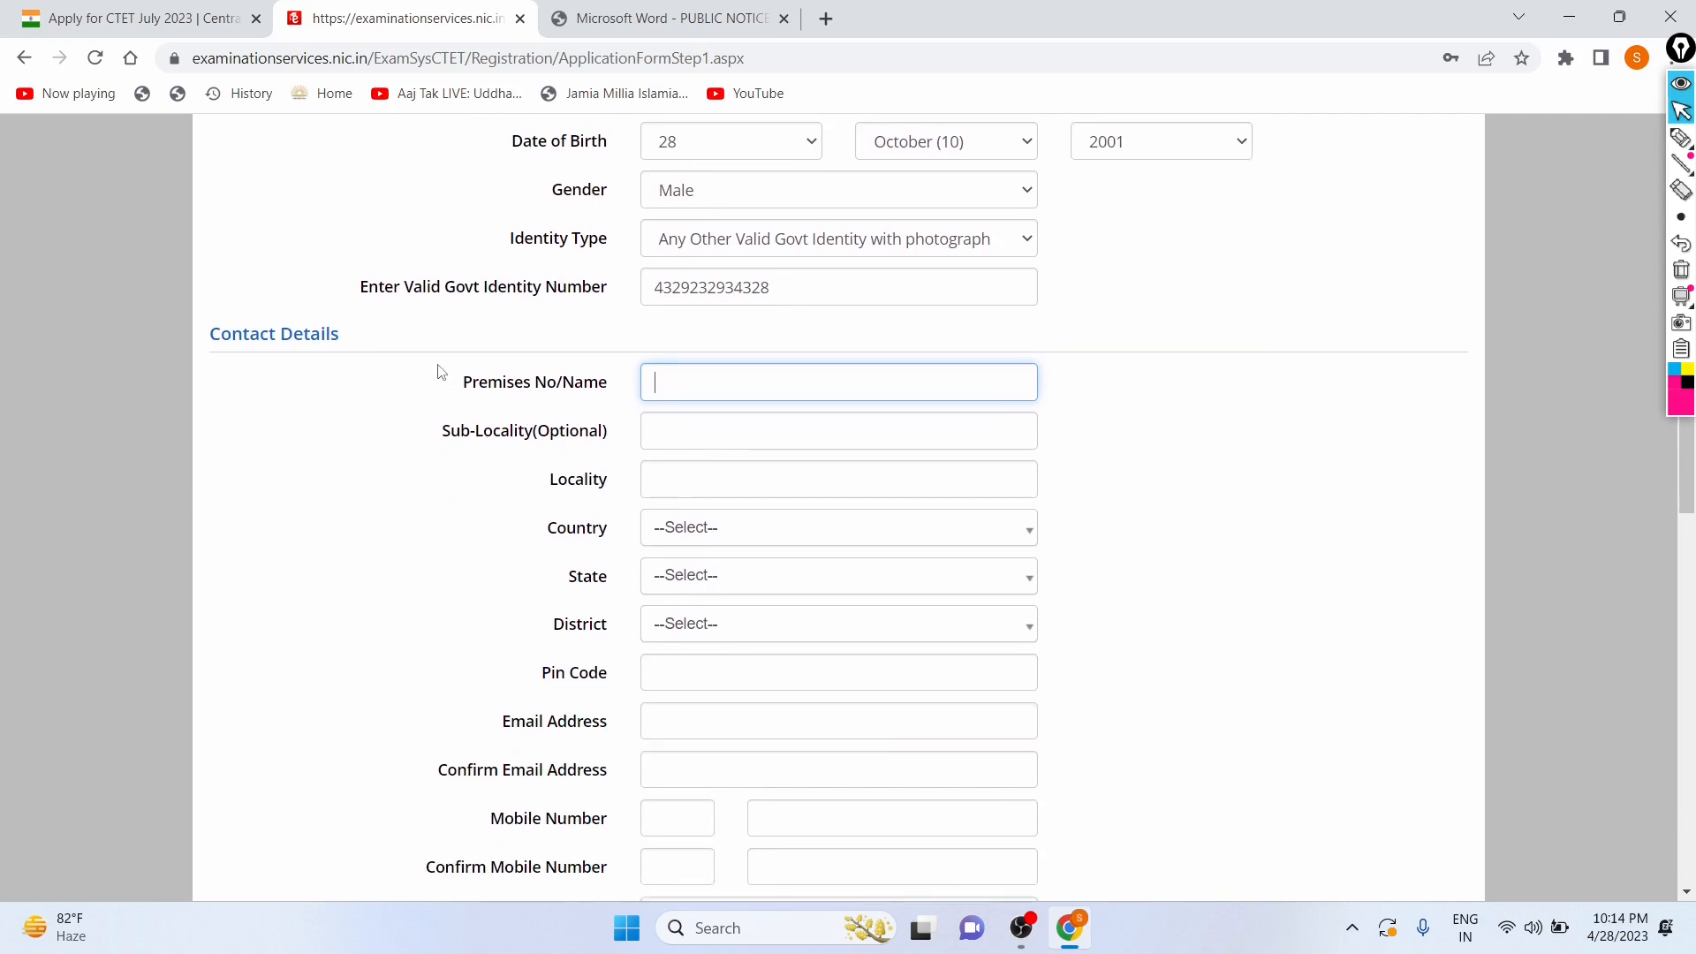
left_click_drag(461, 381, 592, 389)
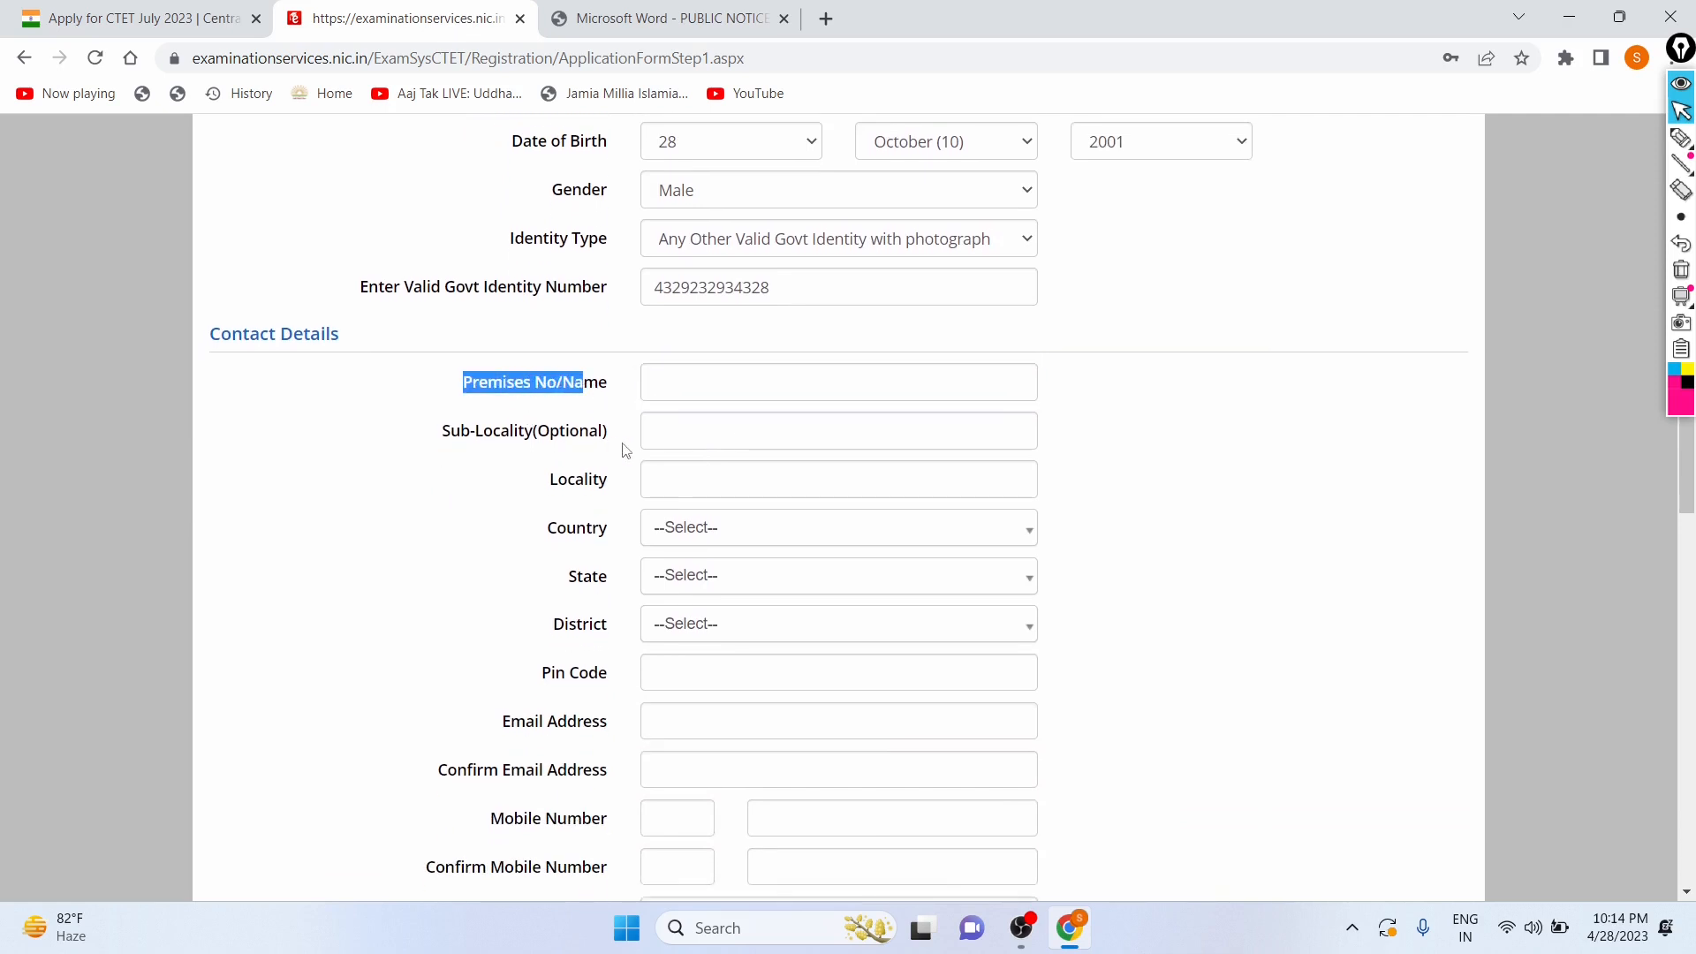
left_click(756, 386)
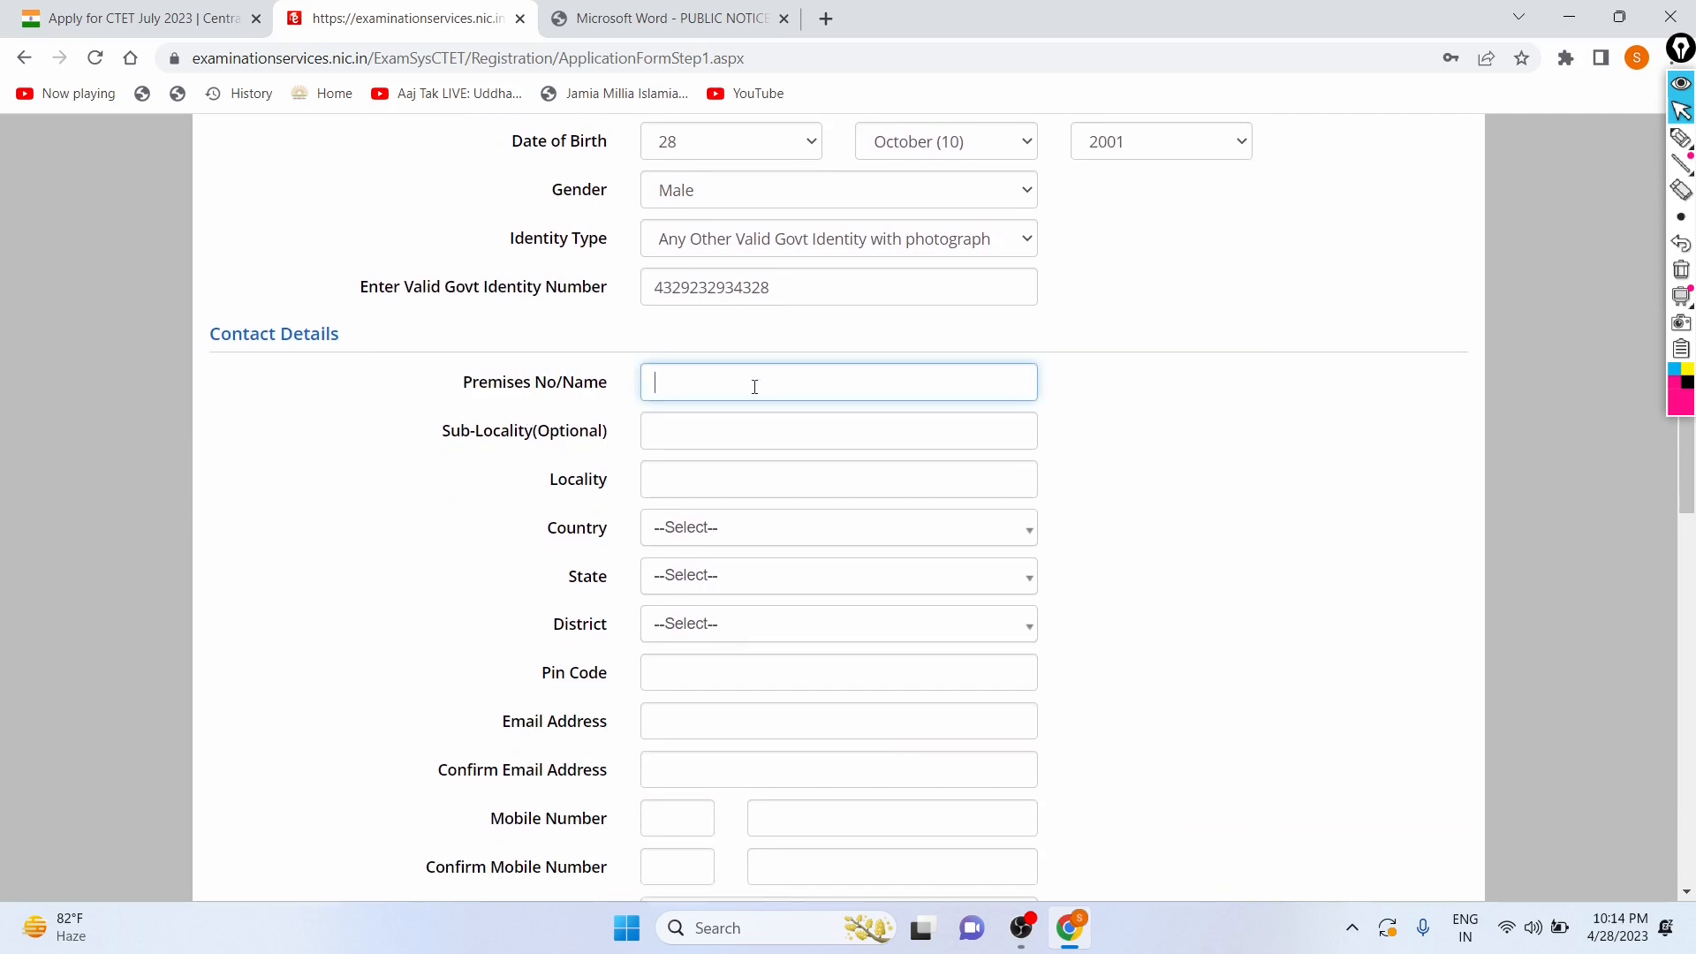
key("Caps_Lock")
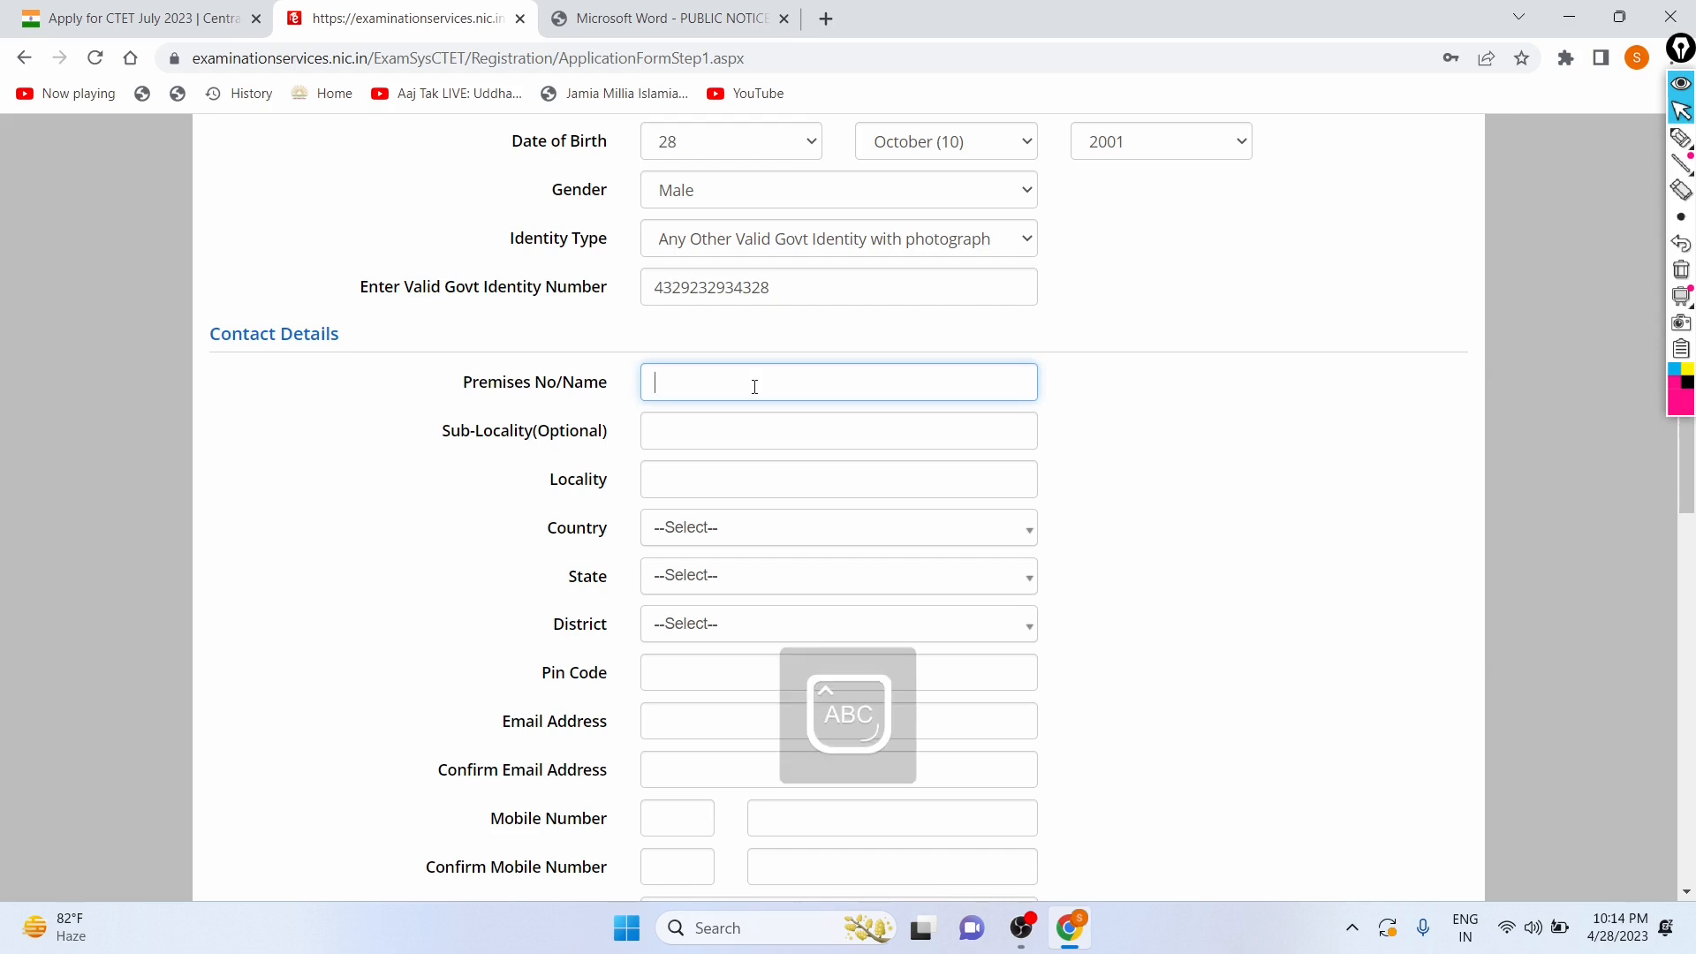
key("Caps_Lock")
key("Caps_Lock")
key("Caps_Lock")
Step: Complete the premises line with the phase and house number, fixing the 'Phase' typo
key("Caps_Lock")
key("Caps_Lock")
key("Caps_Lock")
key("Caps_Lock")
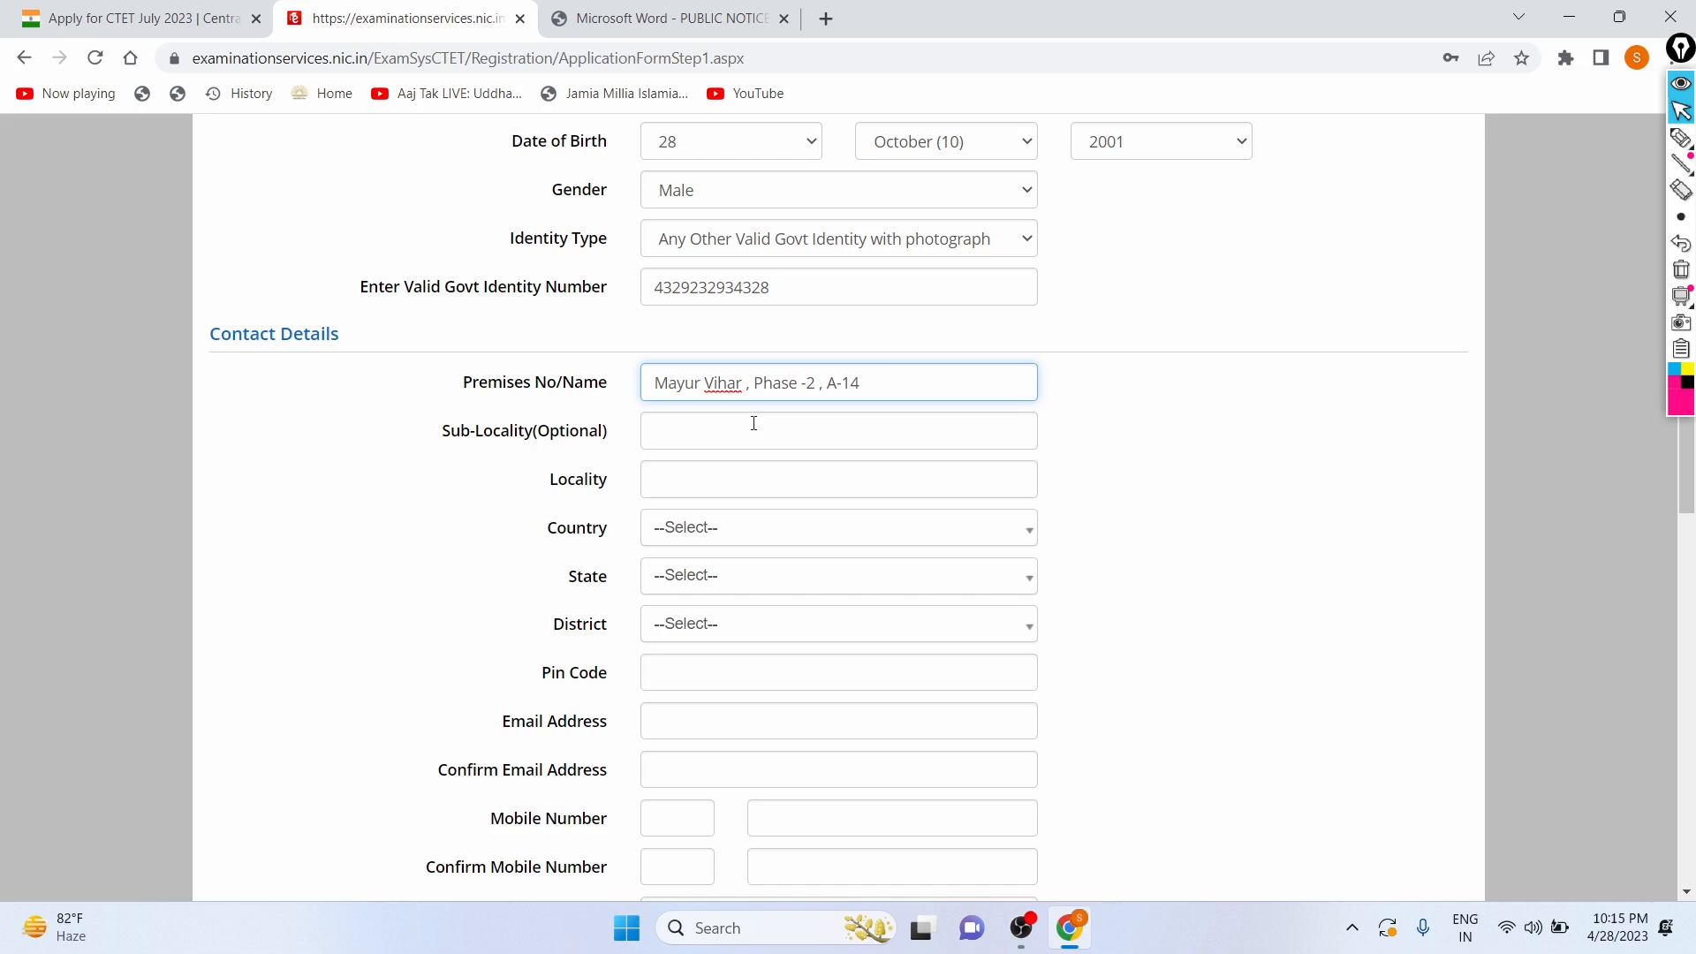
left_click(754, 423)
left_click_drag(451, 430, 615, 439)
Step: Enter the locality and set the country to India
left_click(505, 481)
scroll(505, 482, "down", 2)
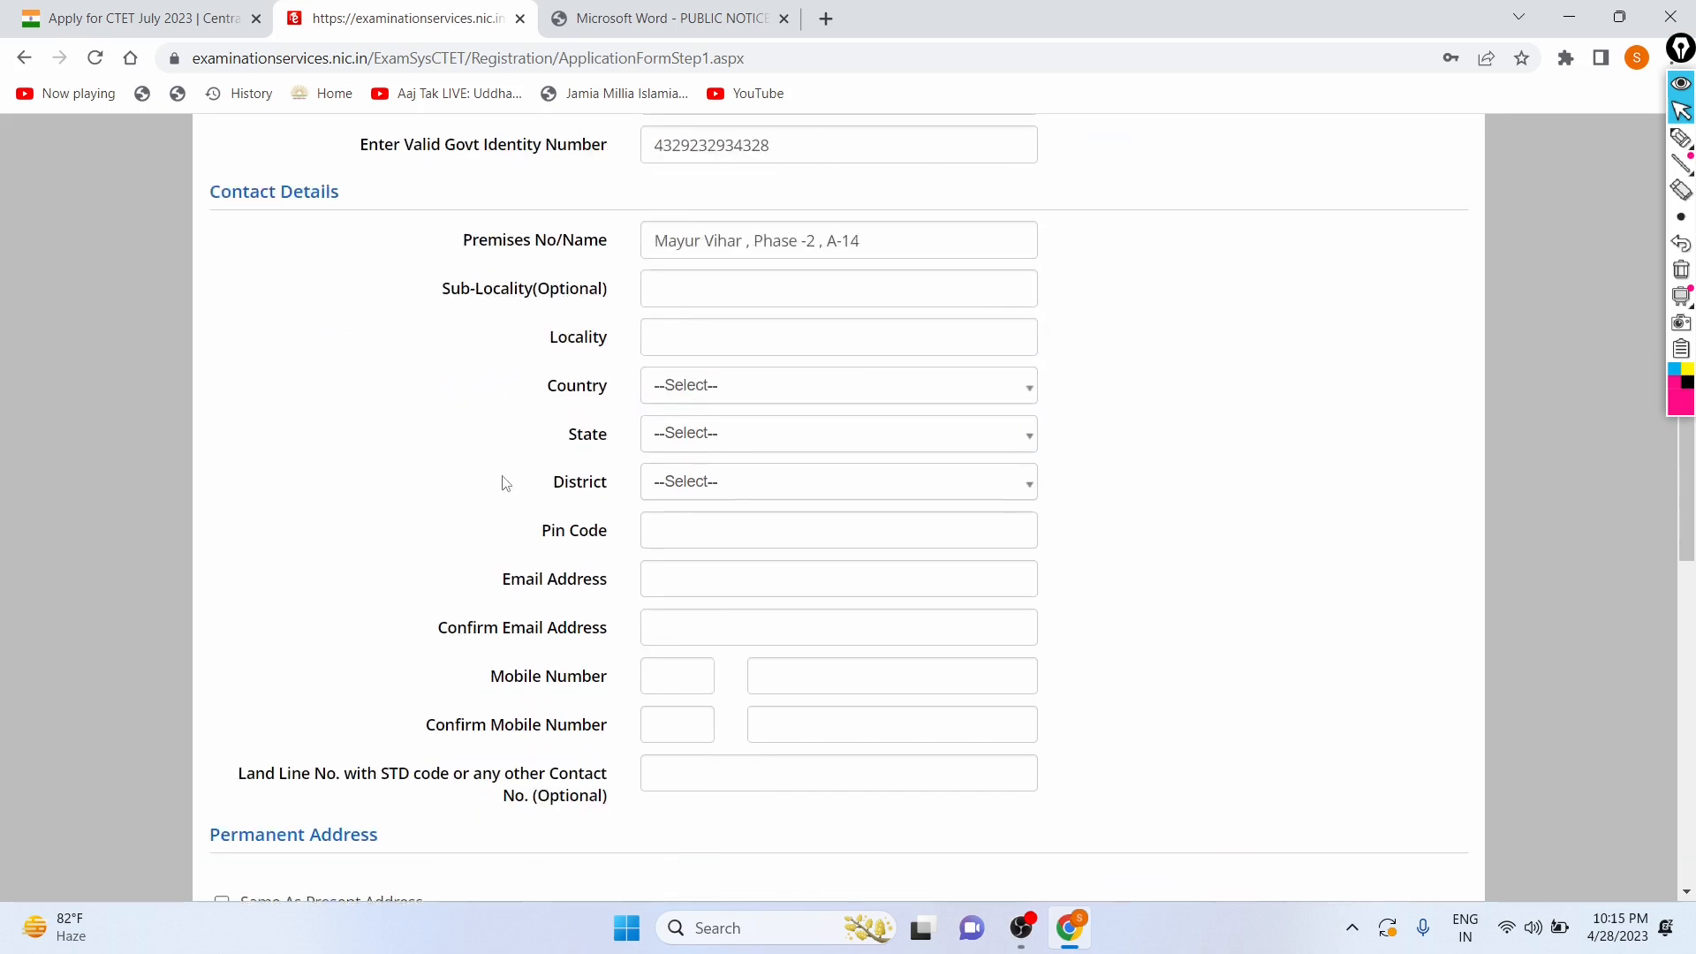
left_click(716, 336)
type("New ")
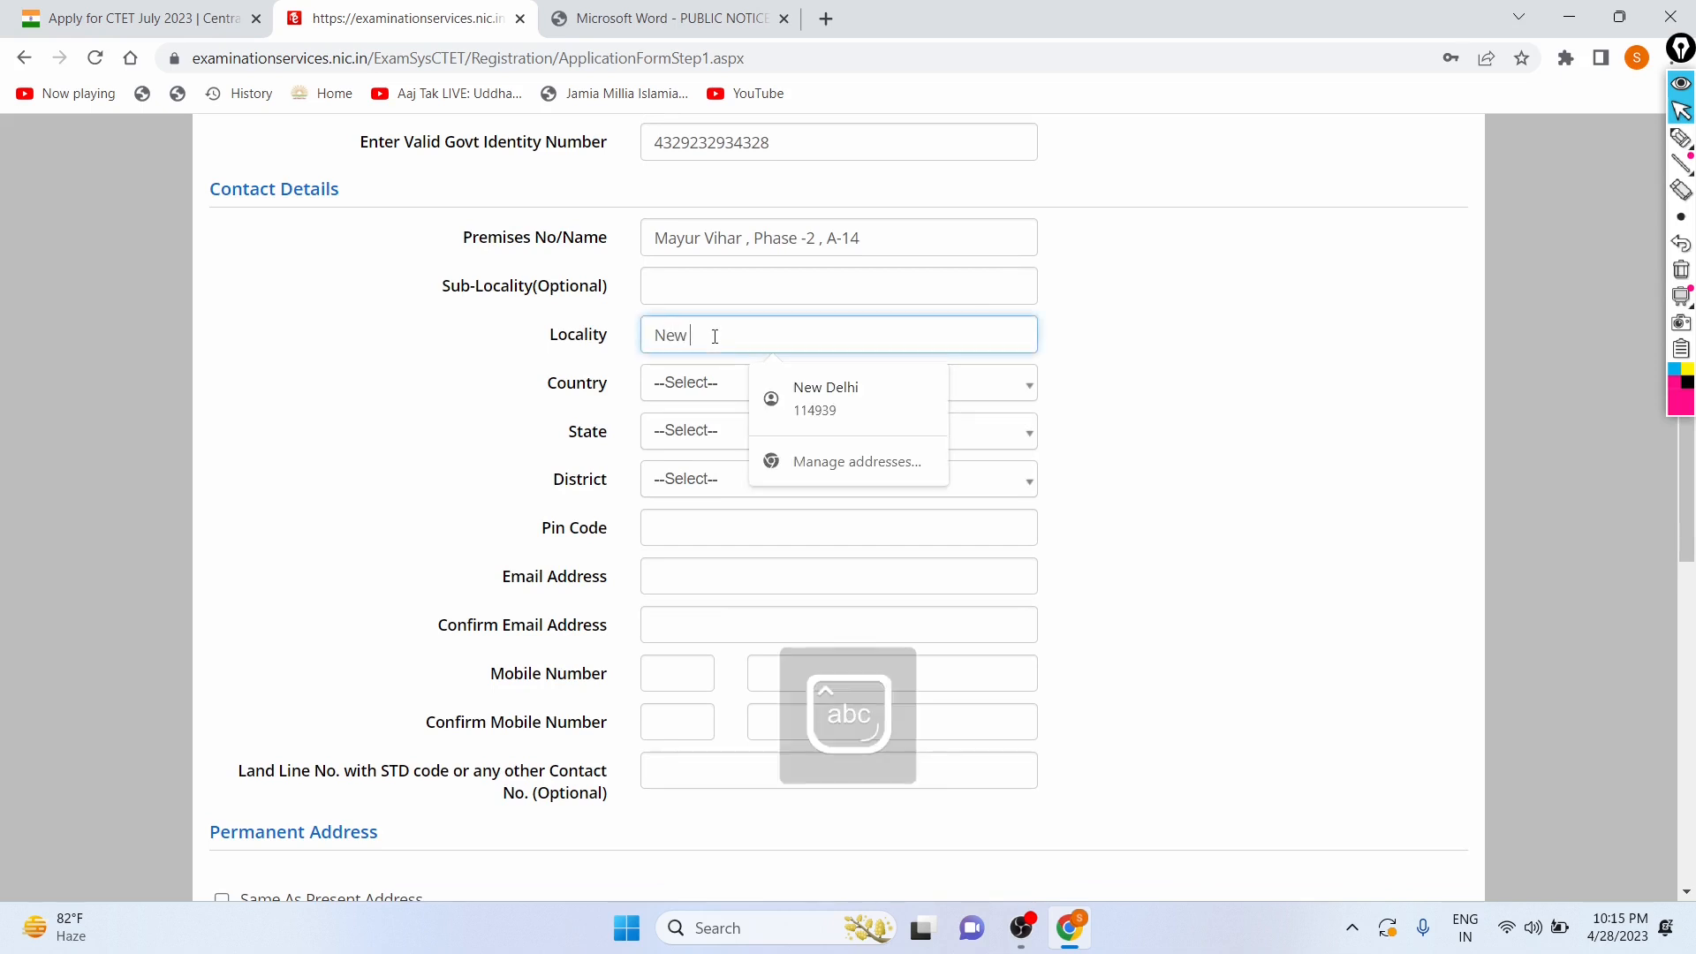
type("Delhi")
left_click(694, 385)
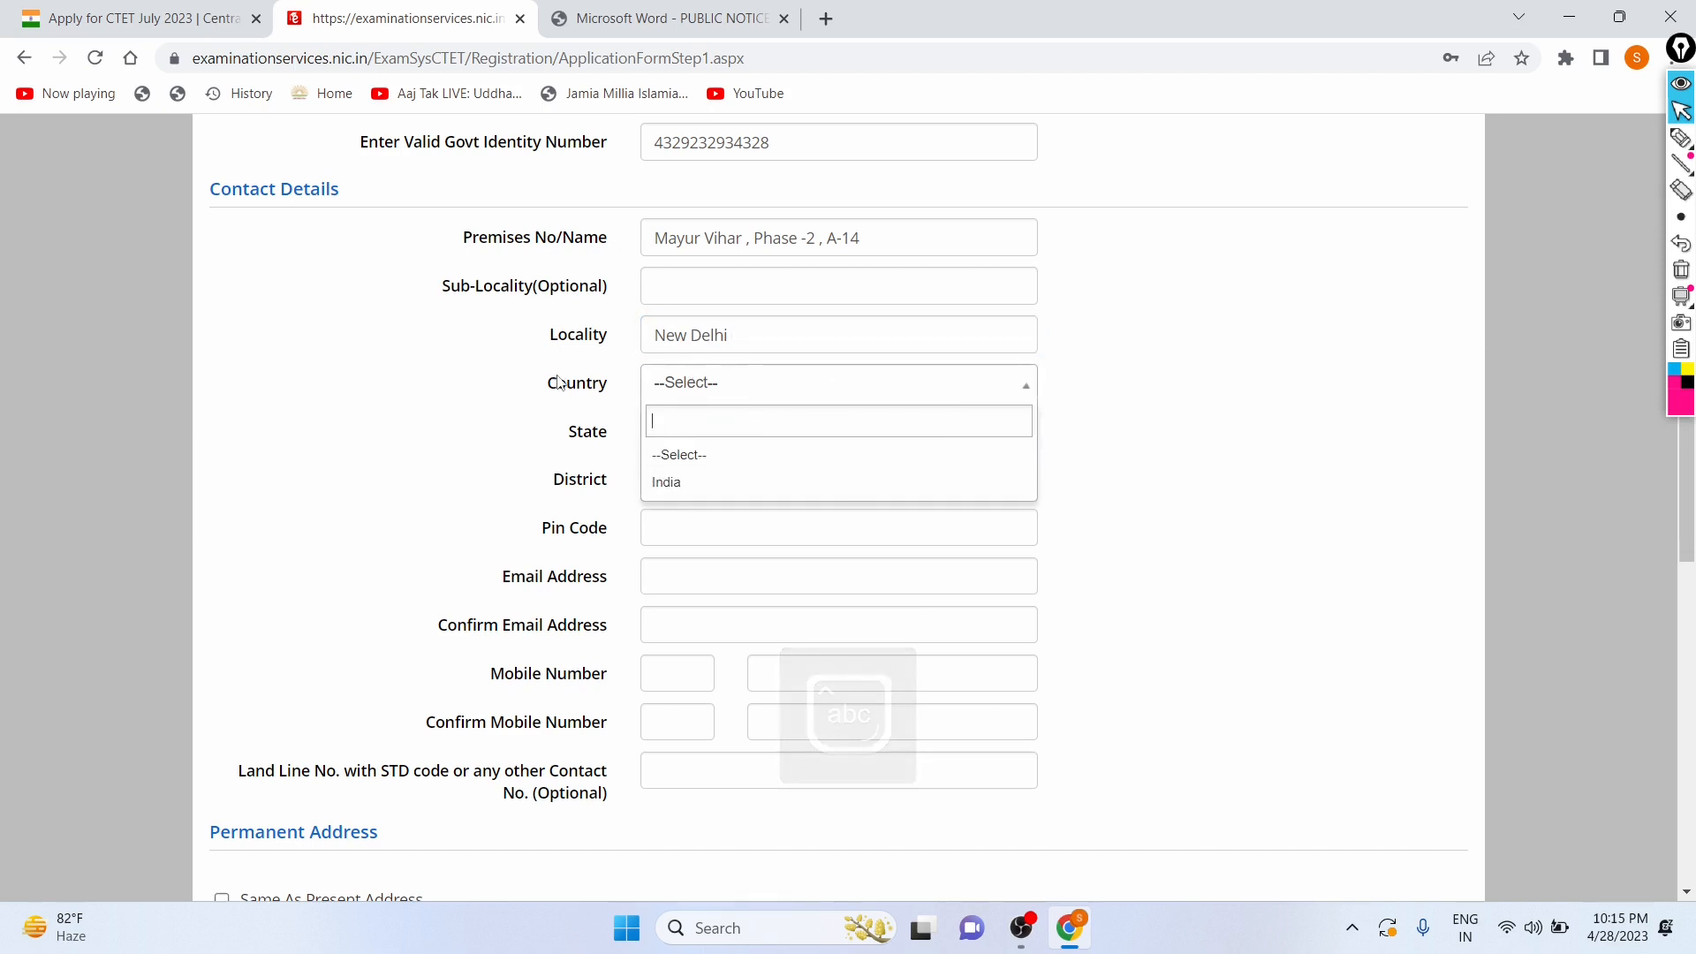
left_click(695, 484)
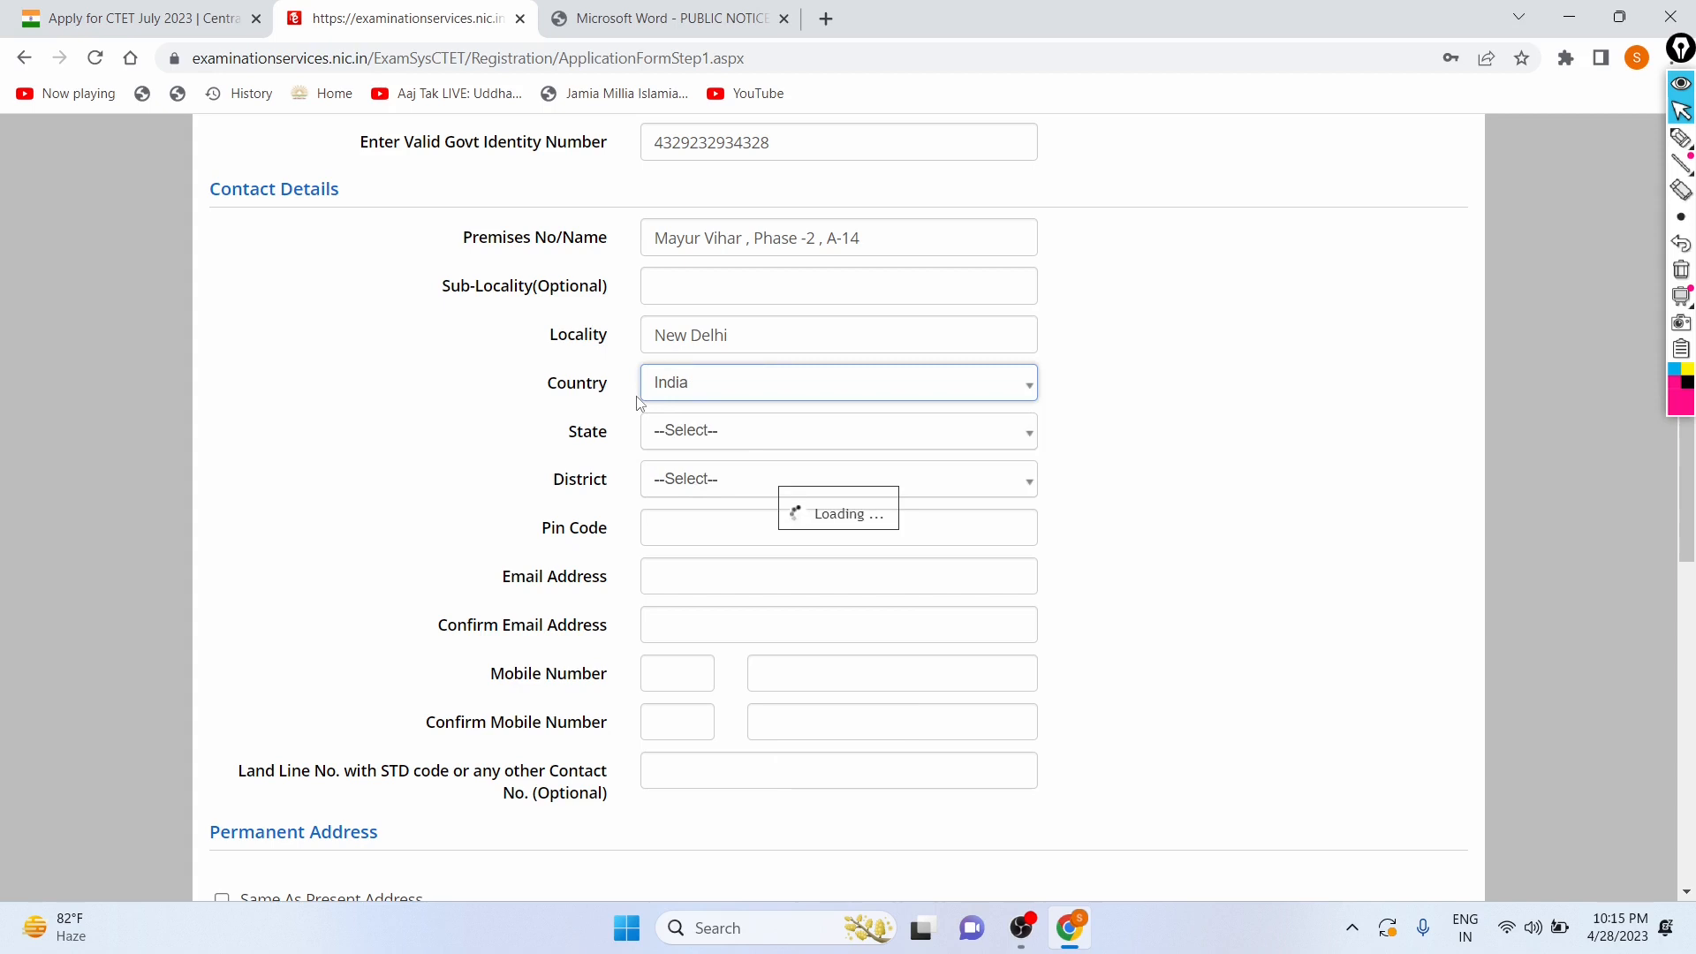
Step: Set state DELHI and district NEW DELHI, and enter the PIN code
left_click(679, 439)
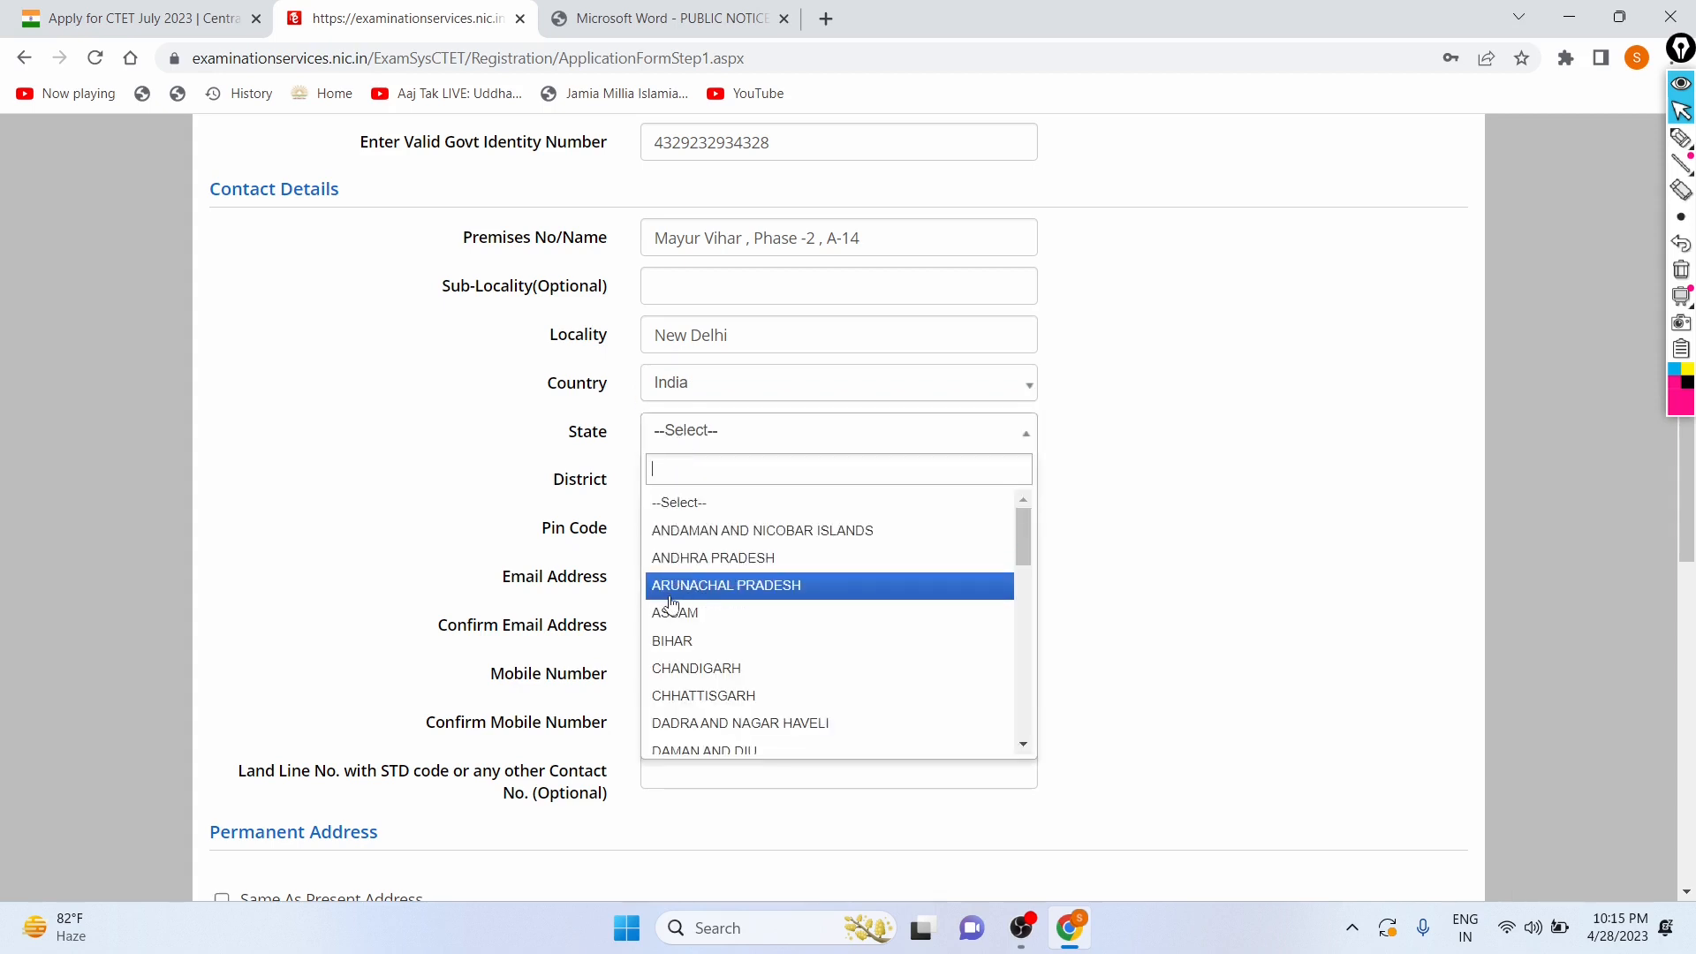
scroll(676, 574, "down", 9)
scroll(671, 604, "down", 1)
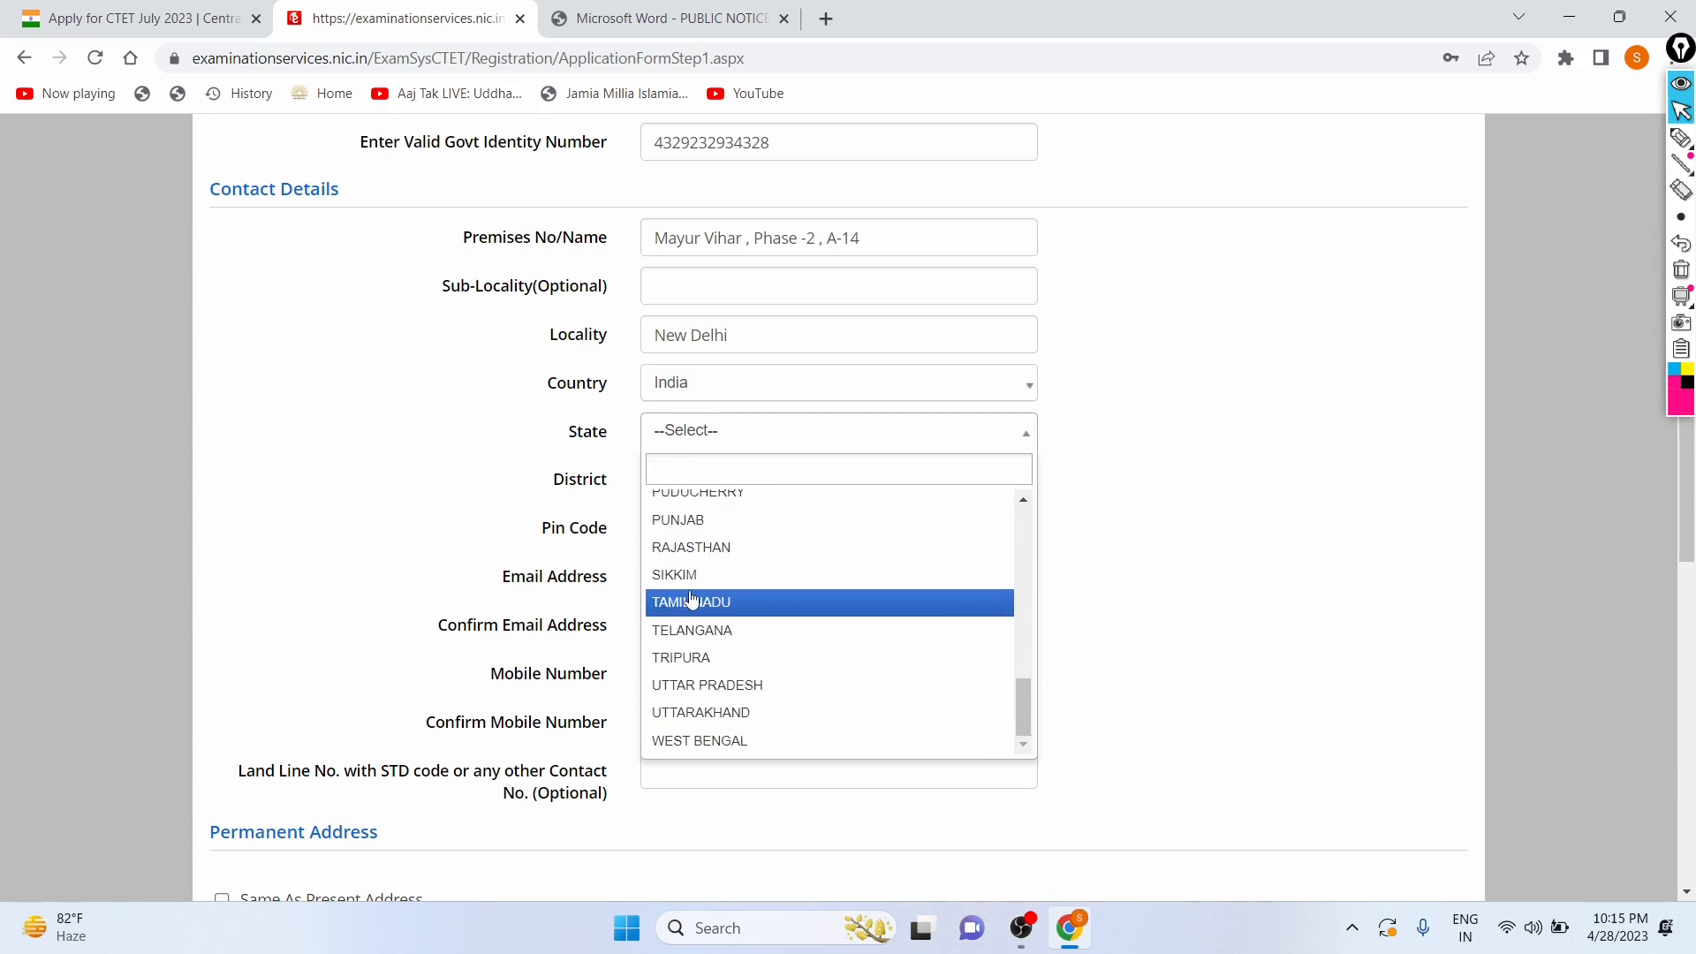
scroll(744, 628, "up", 1)
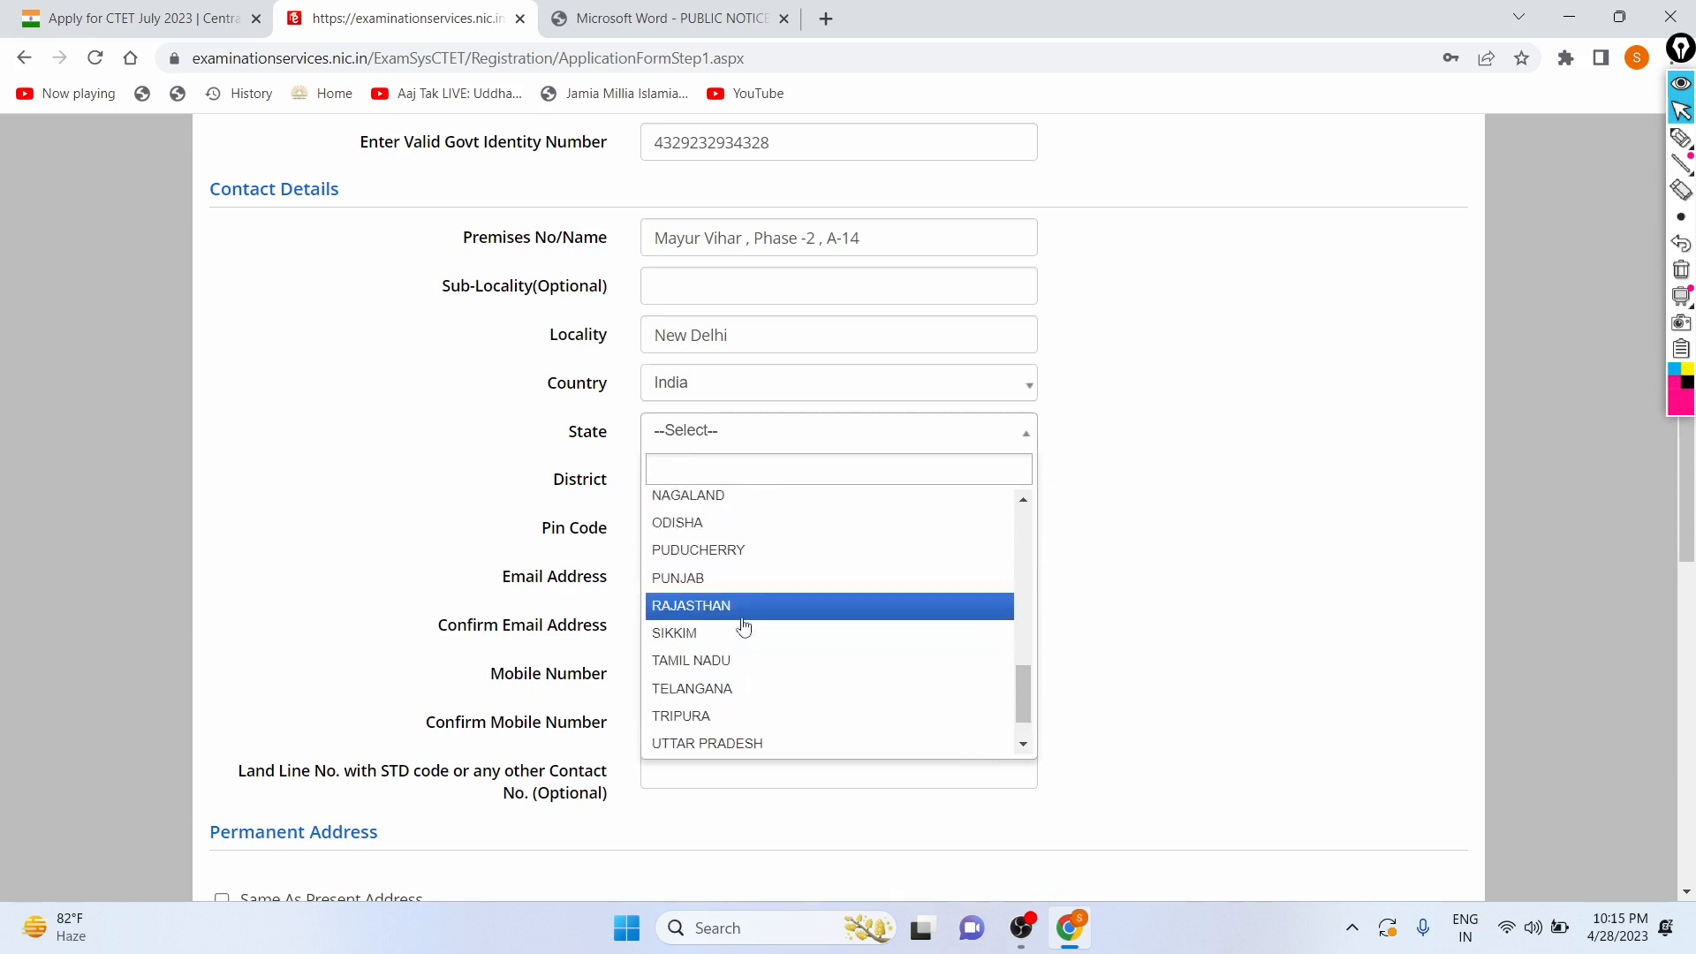
scroll(745, 627, "up", 8)
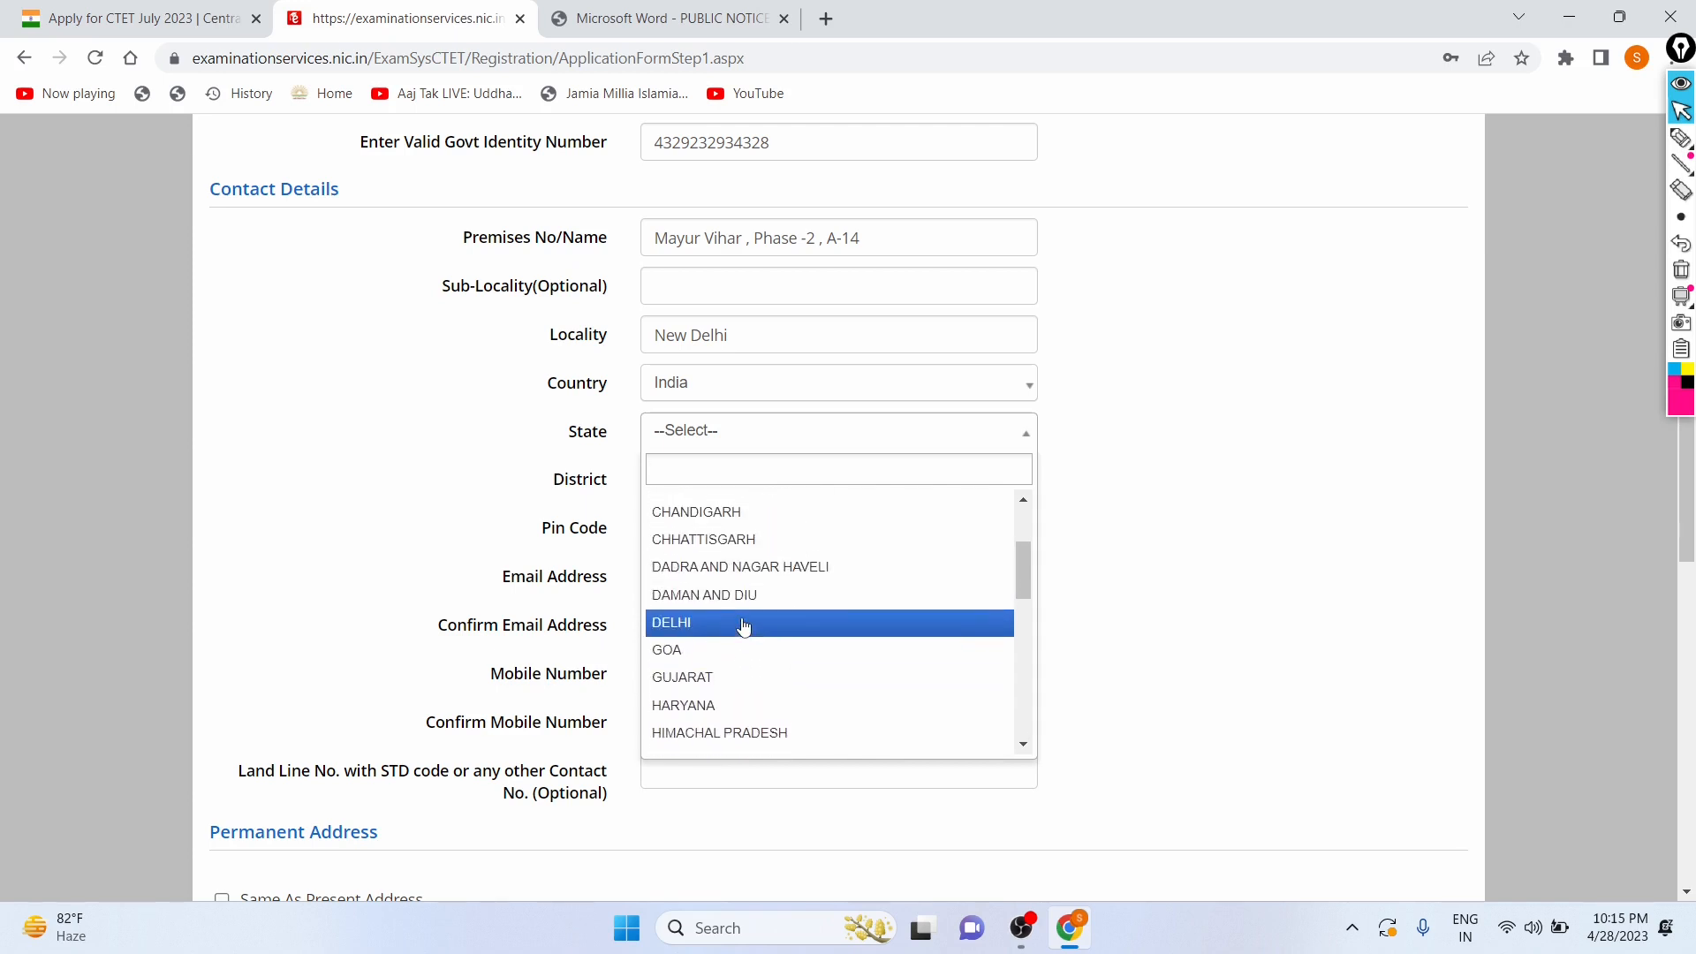
left_click(744, 625)
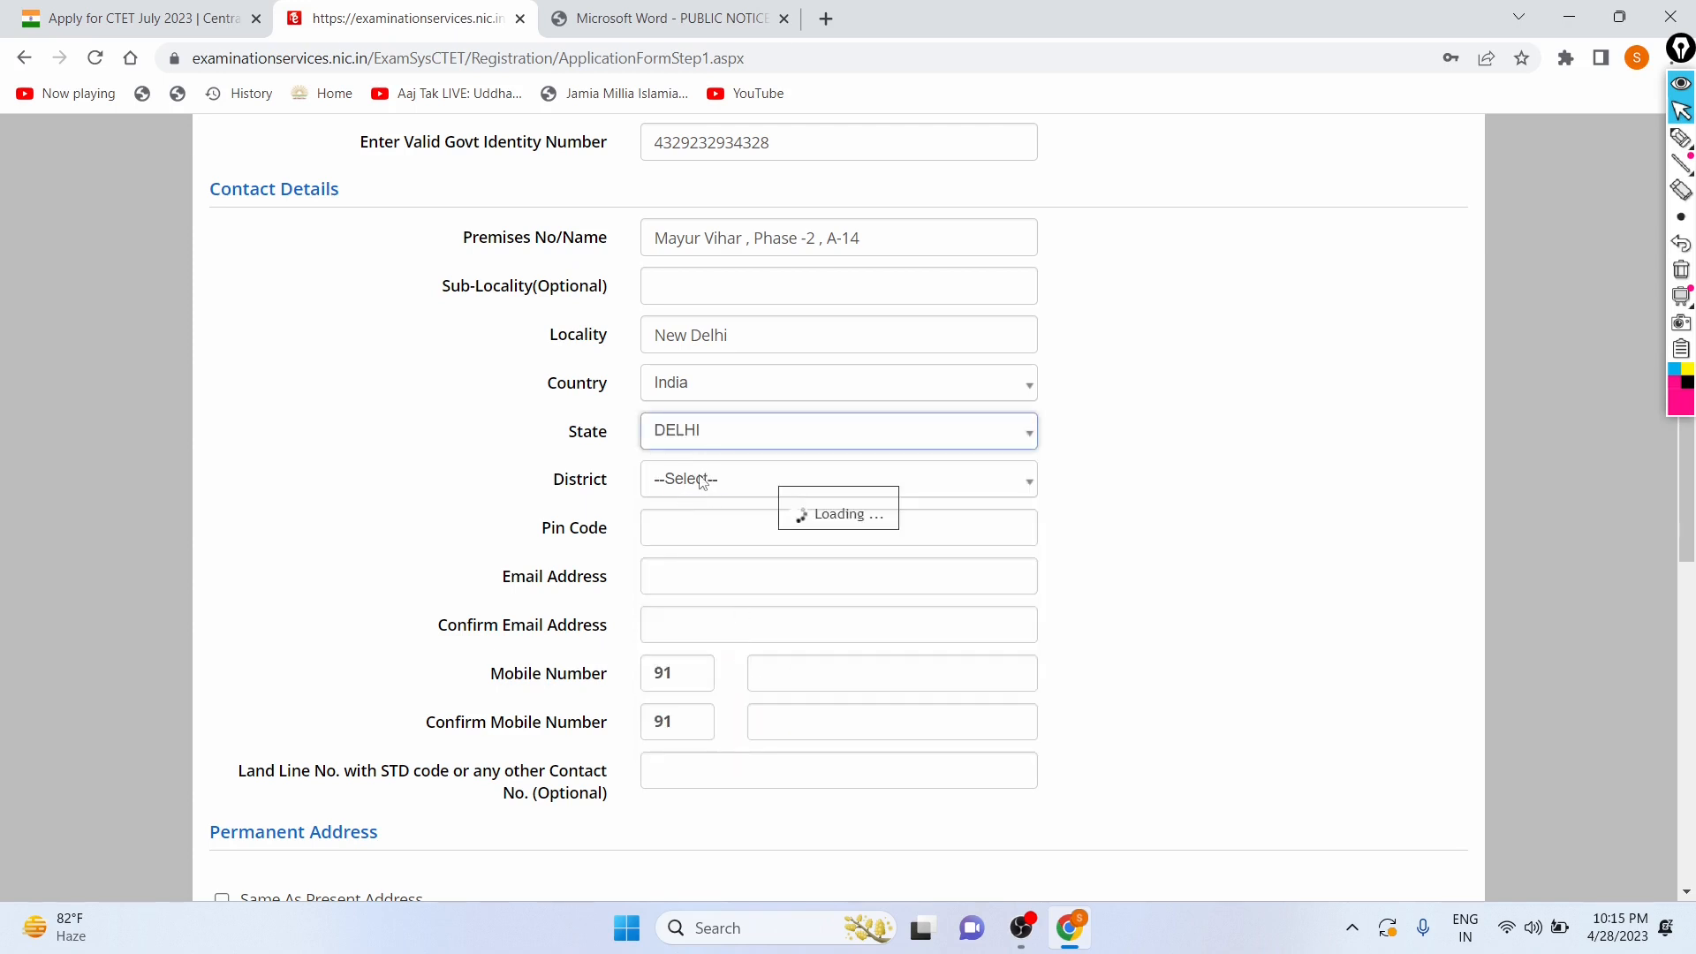
left_click(698, 480)
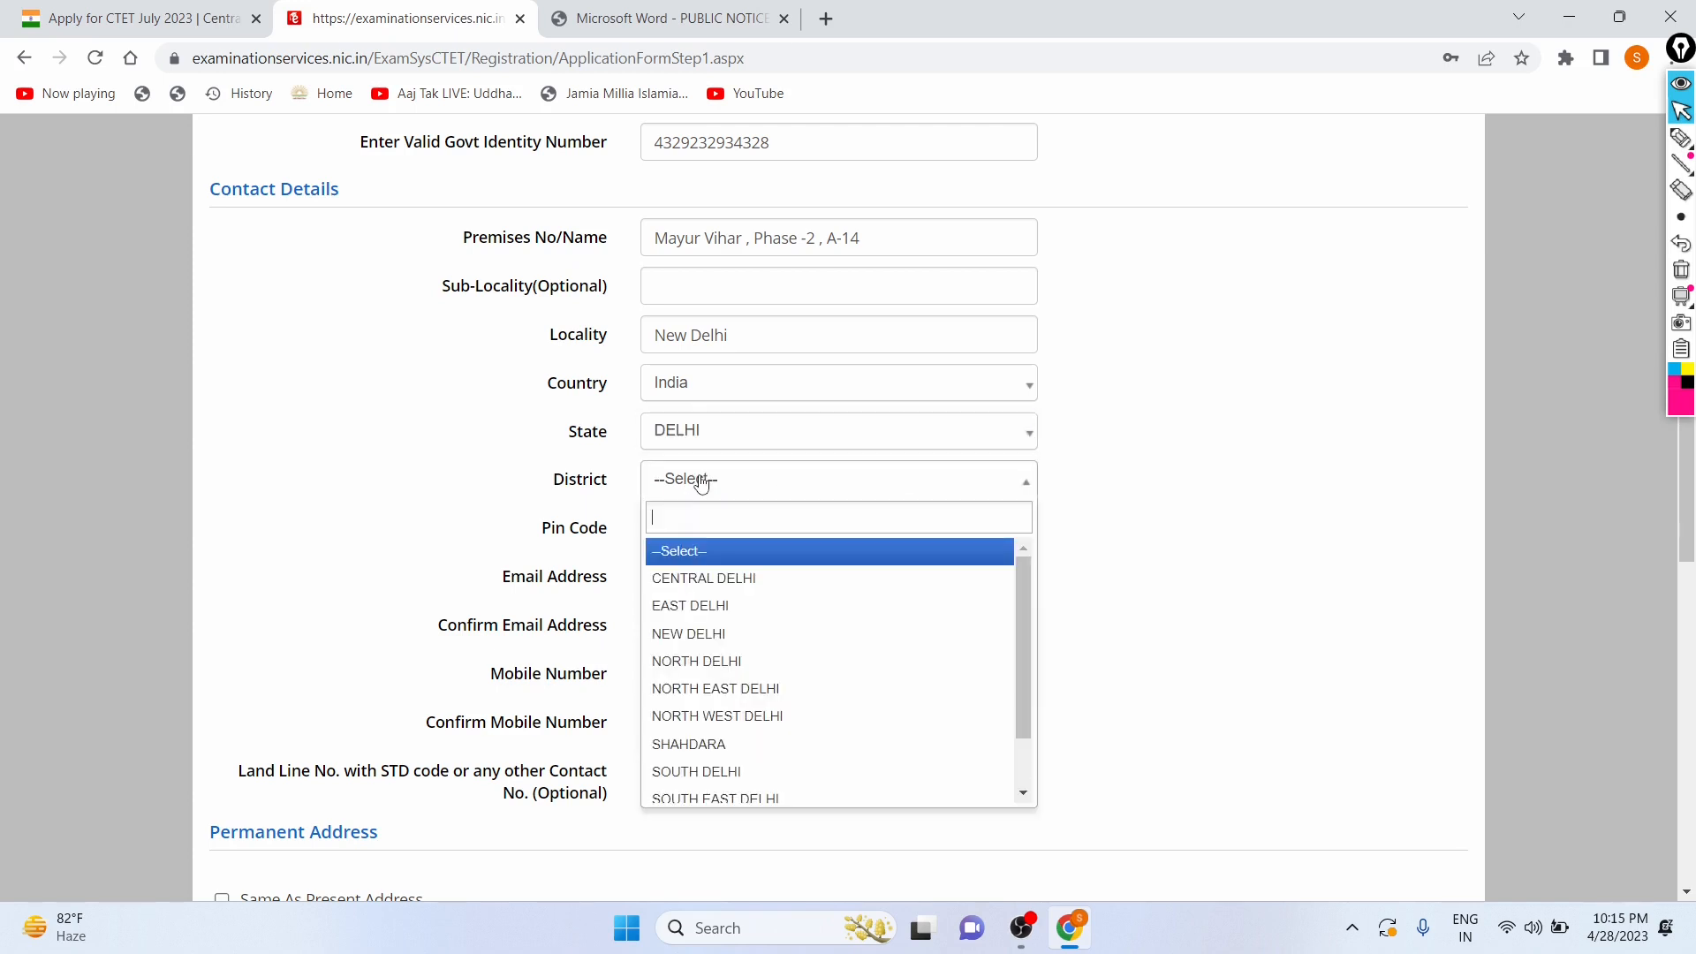
left_click(690, 634)
left_click(660, 528)
type("1")
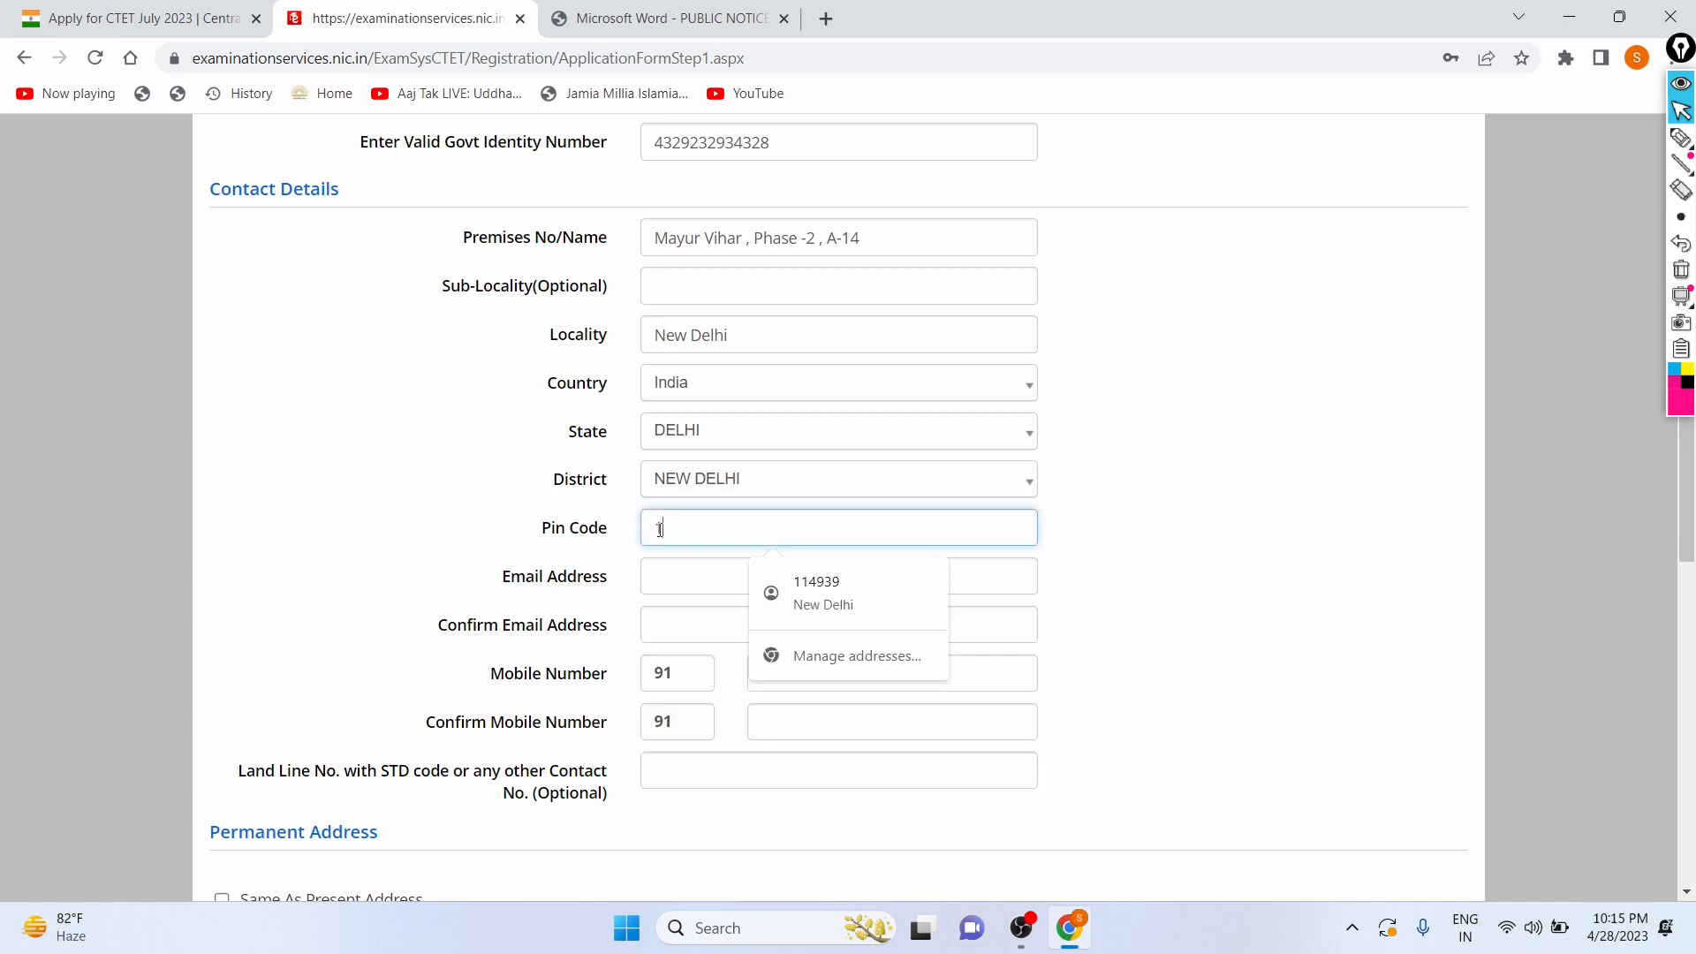
type("10382")
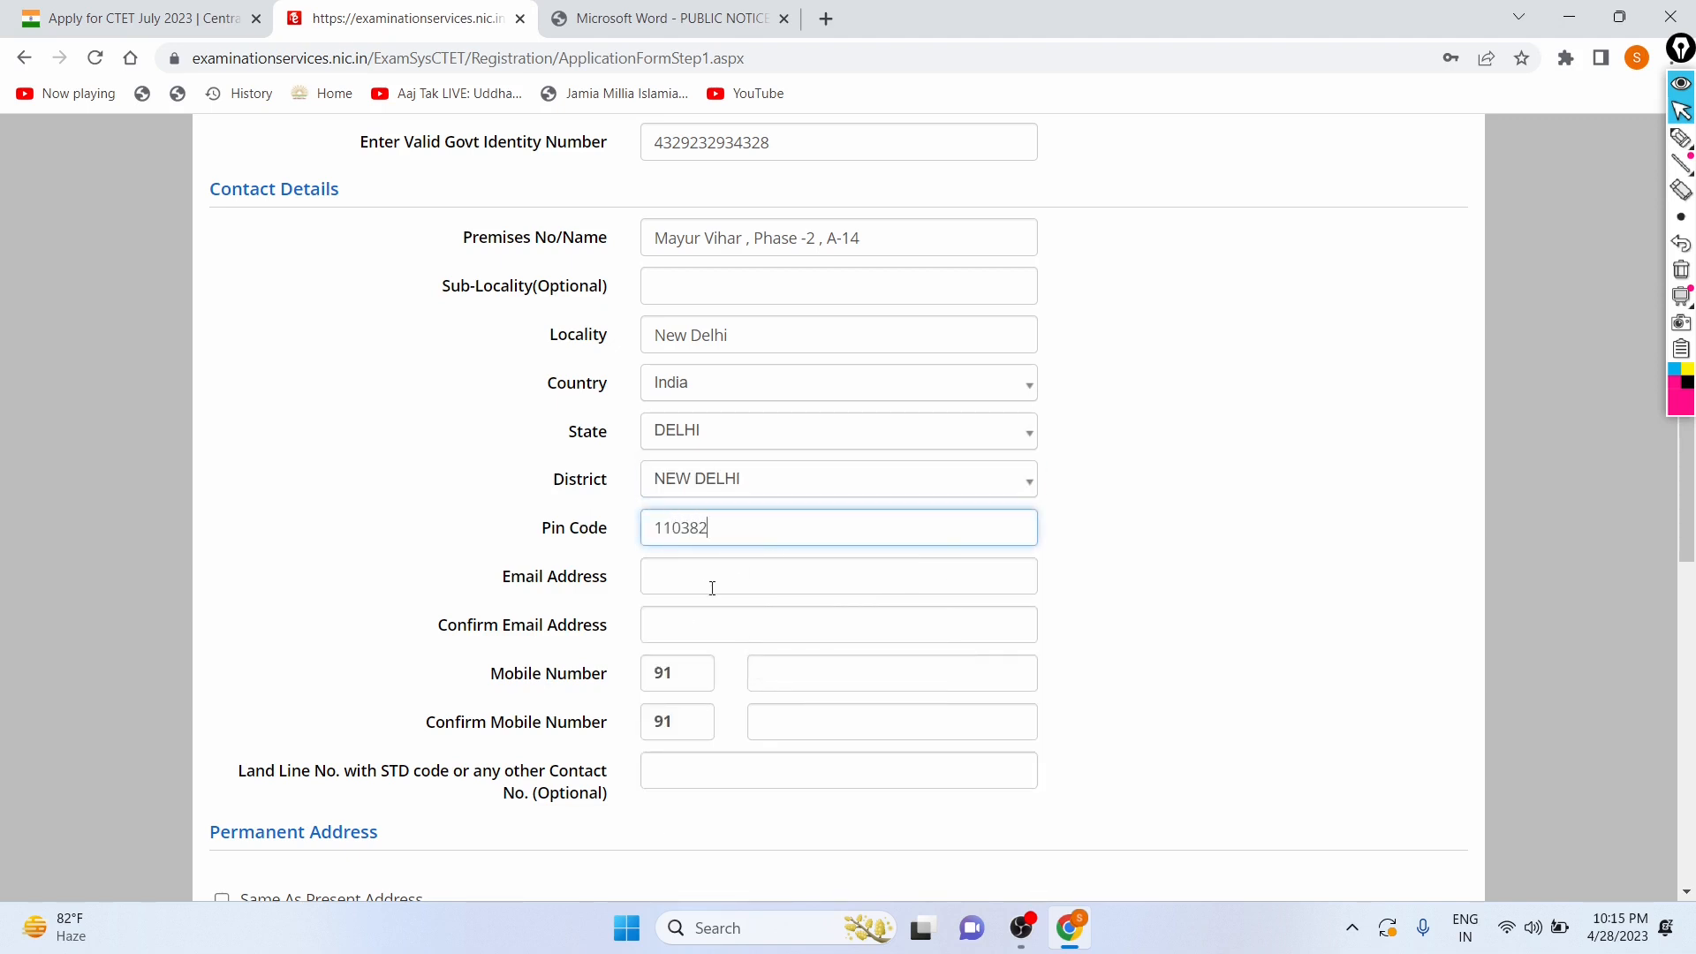
Step: Enter the applicant's e-mail address and its confirmation, correcting the confirmation's first letter
left_click(713, 588)
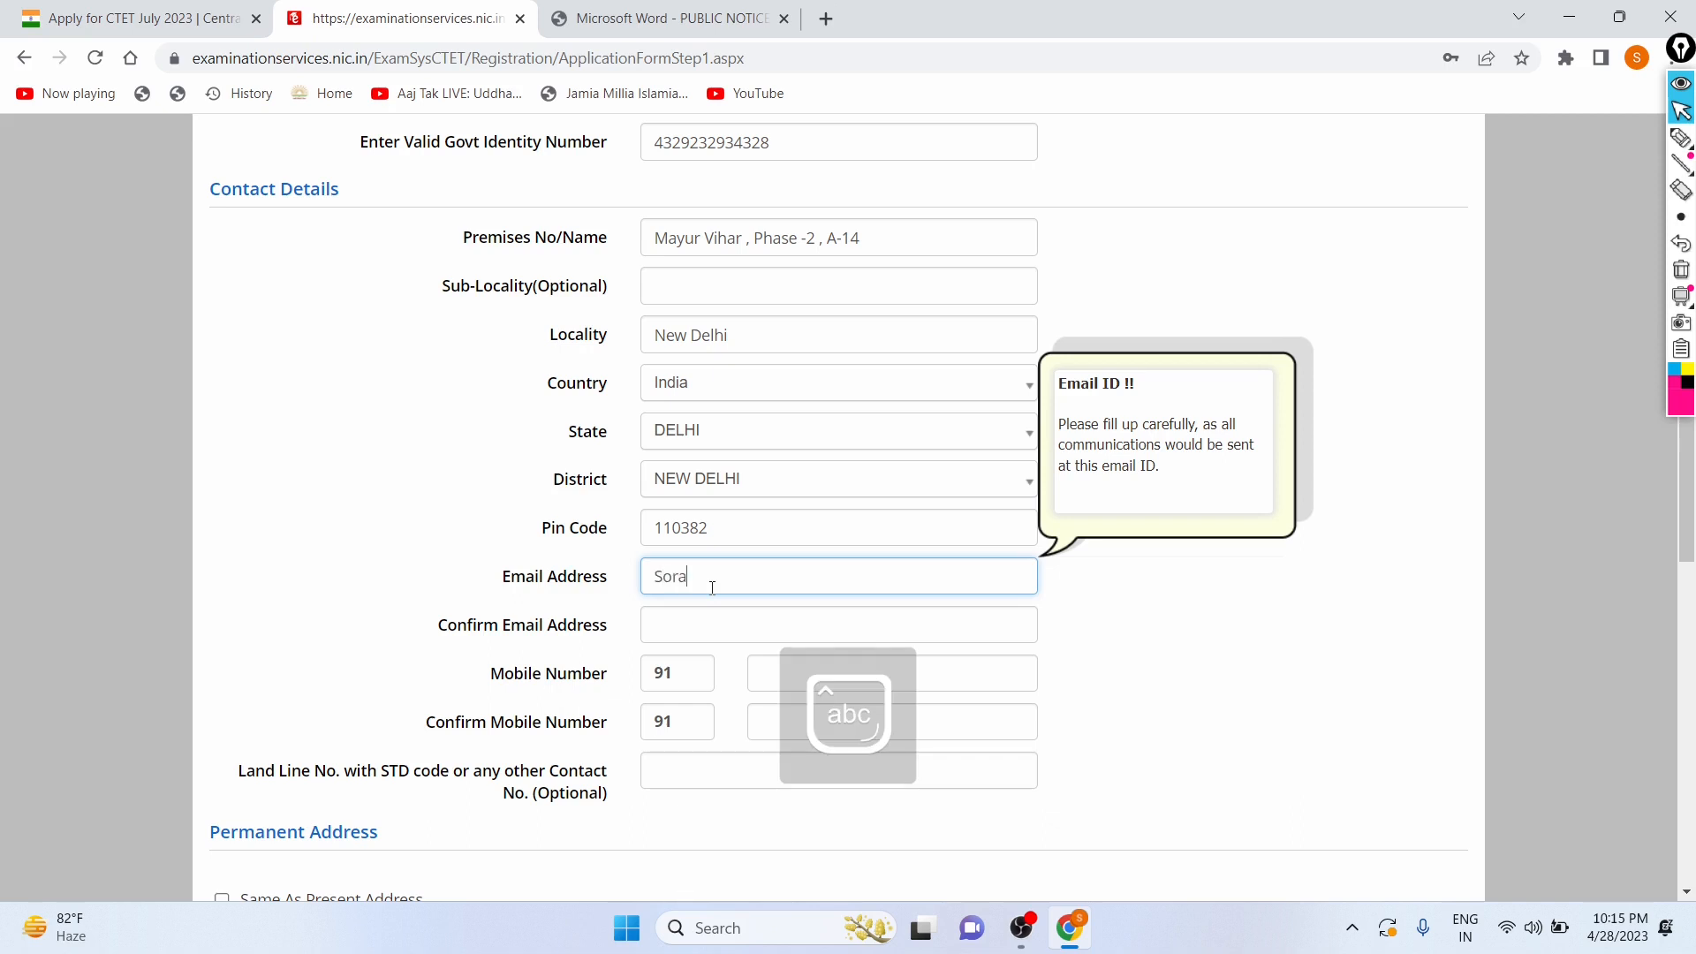
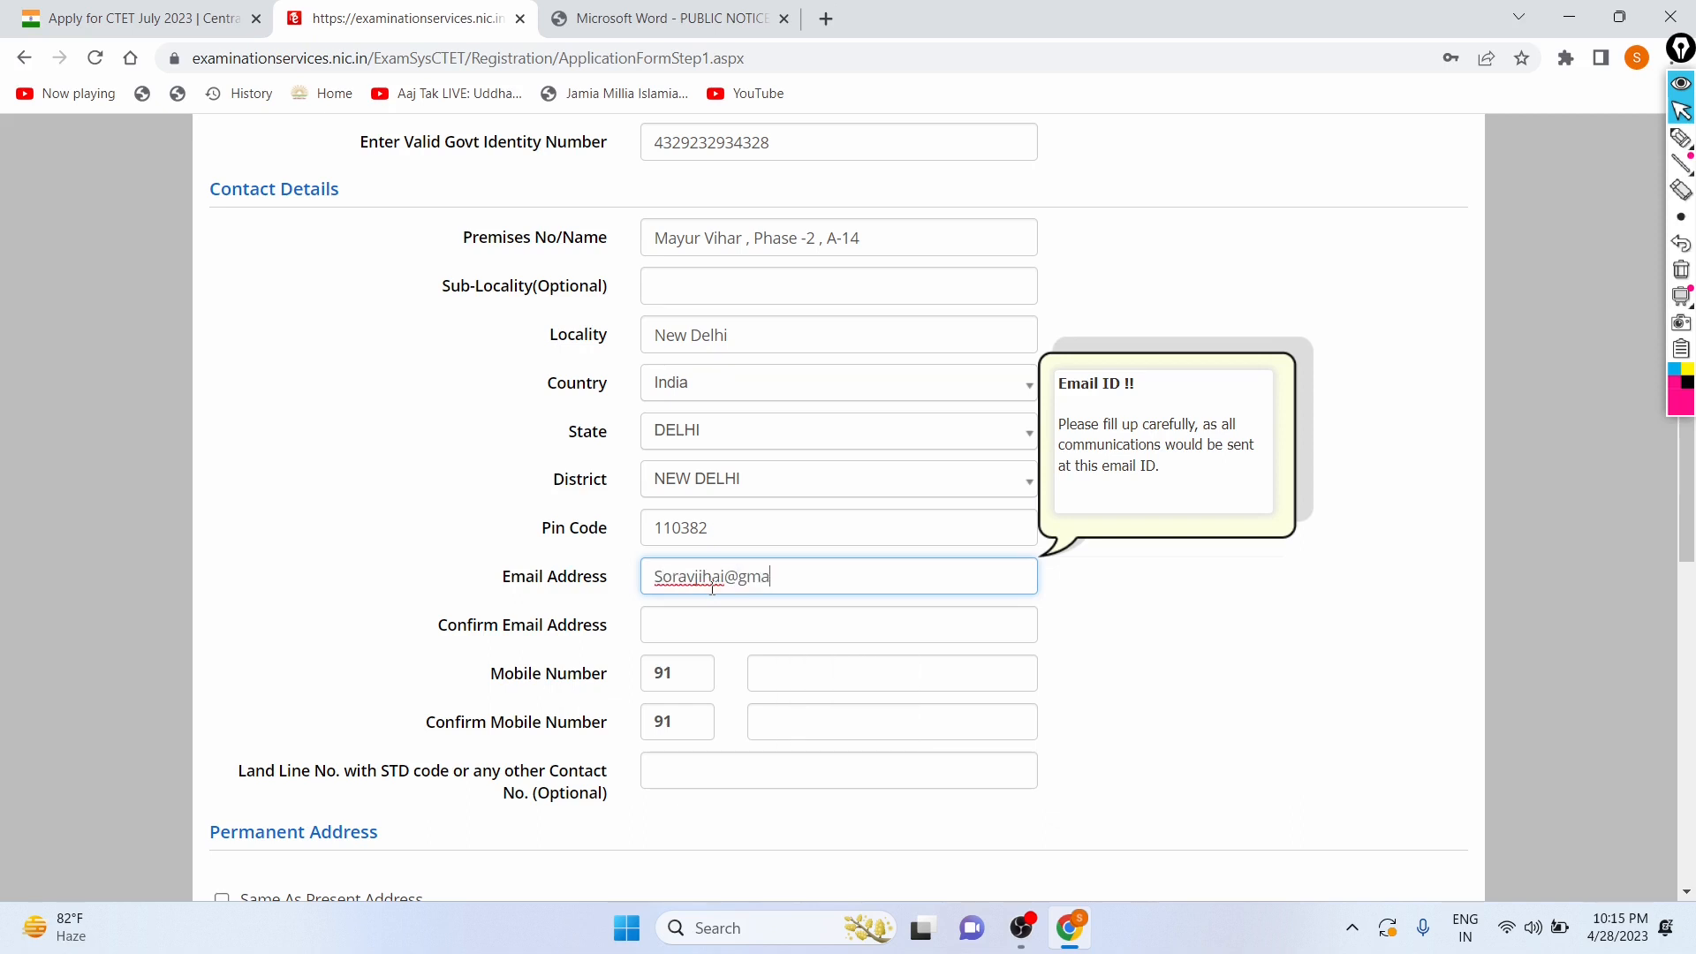
scroll(702, 616, "down", 1)
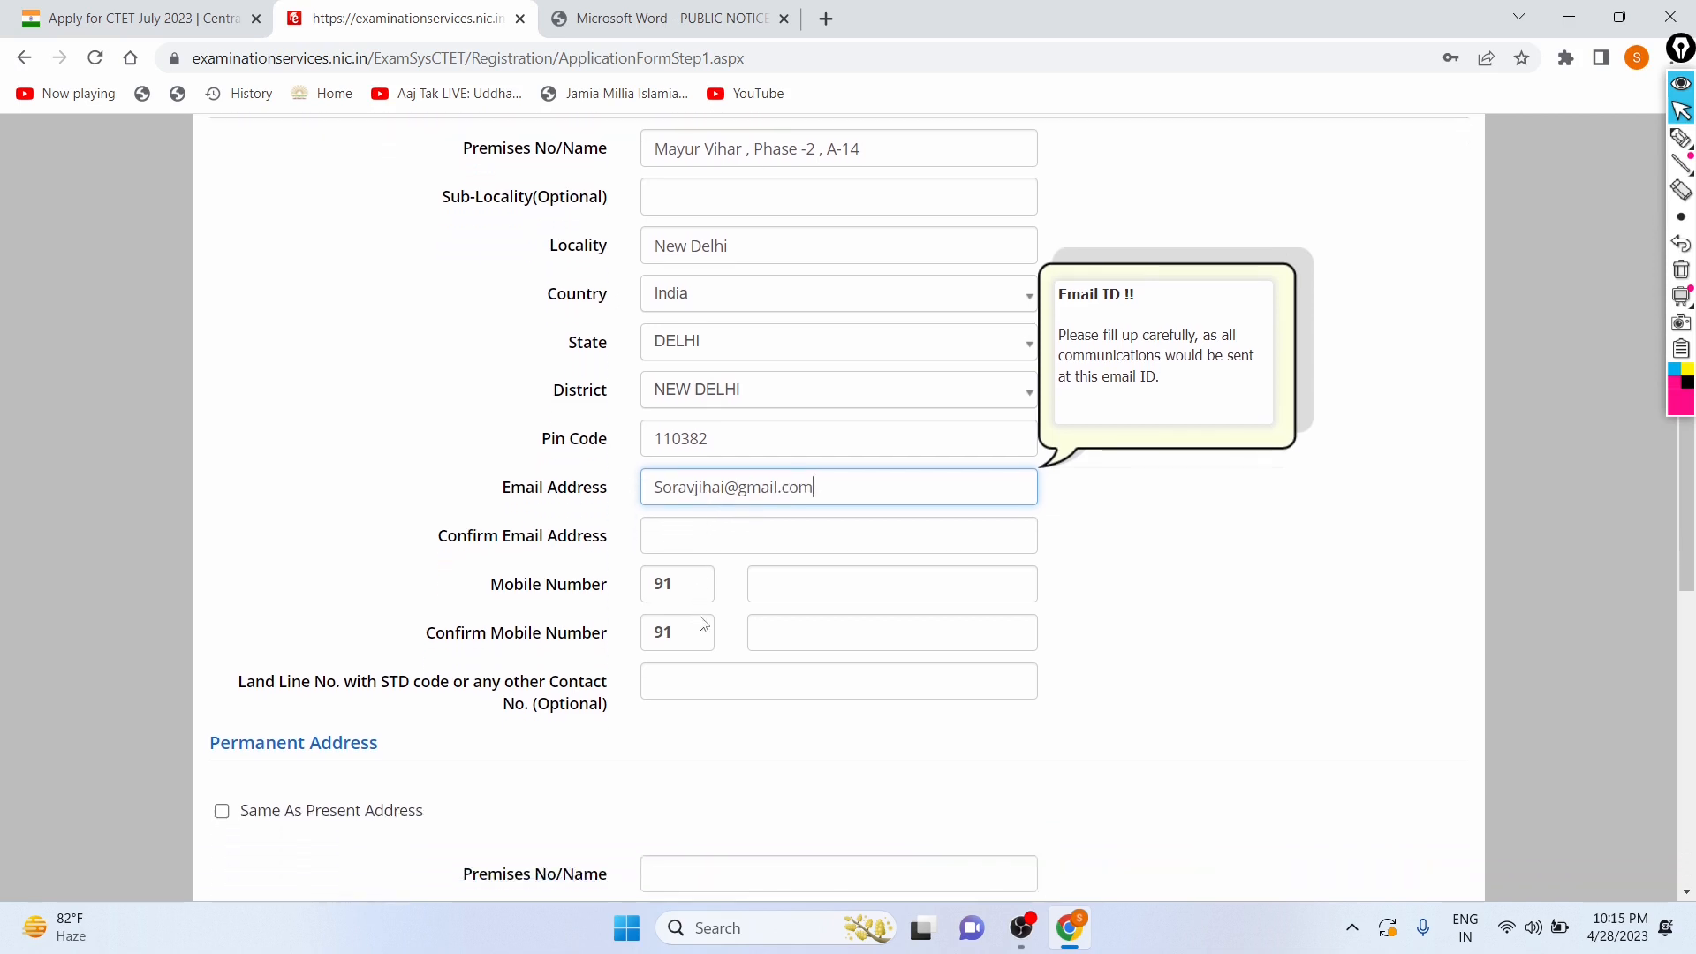
left_click(693, 526)
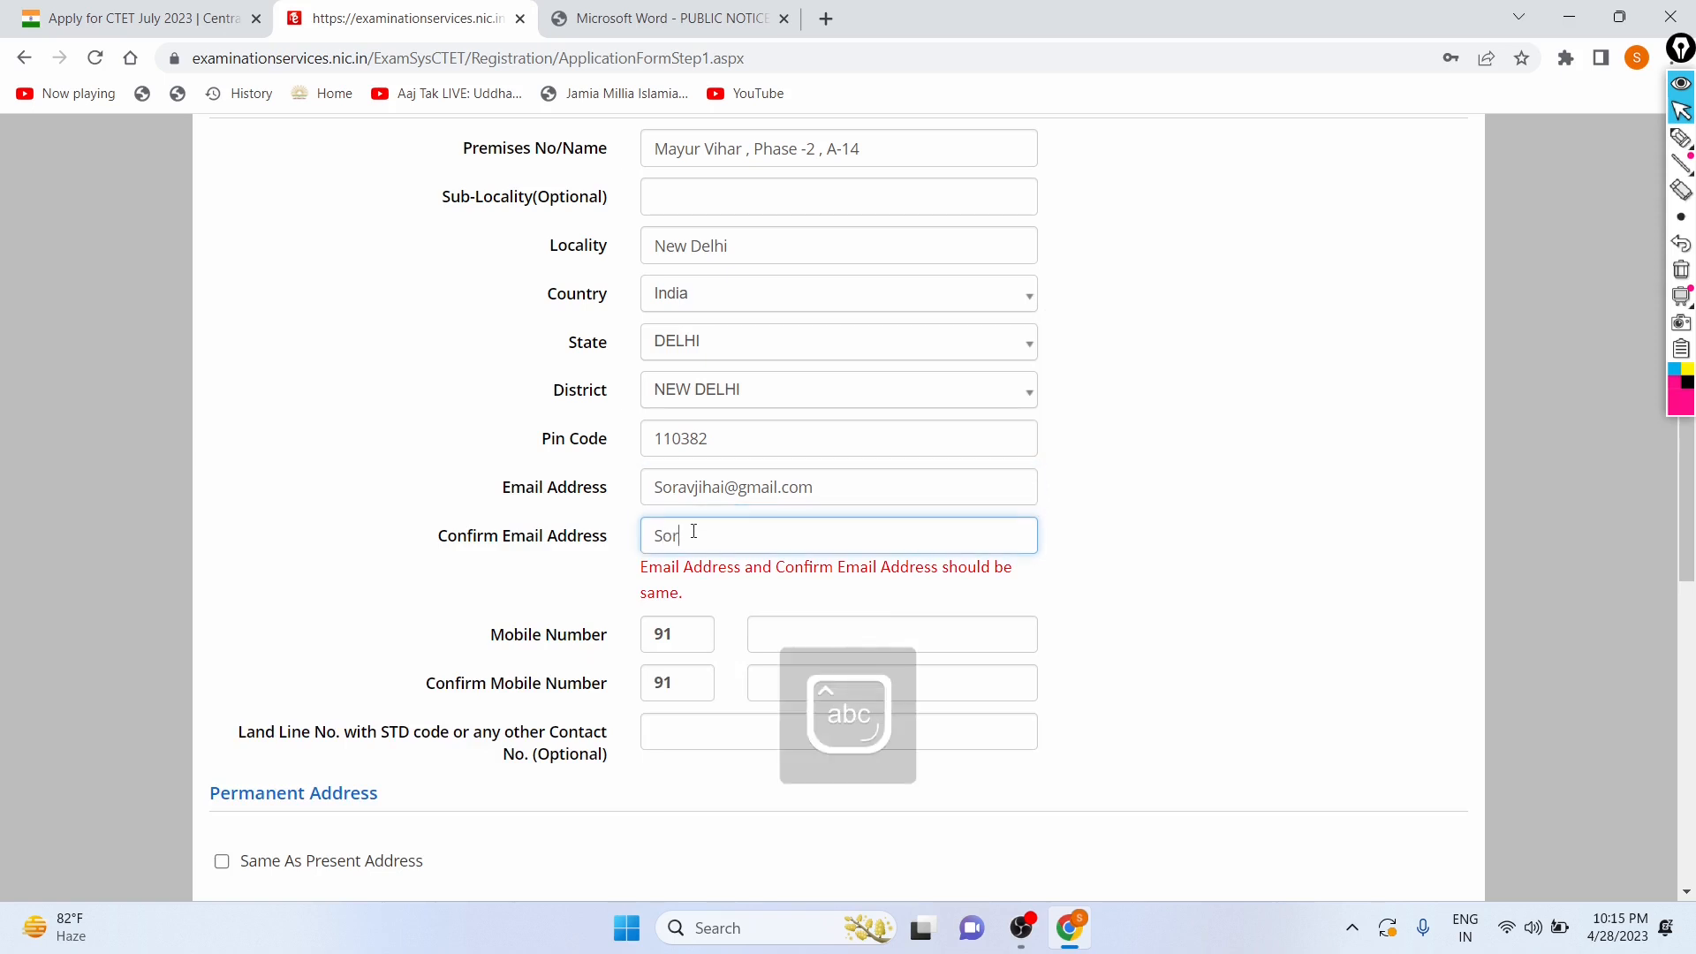
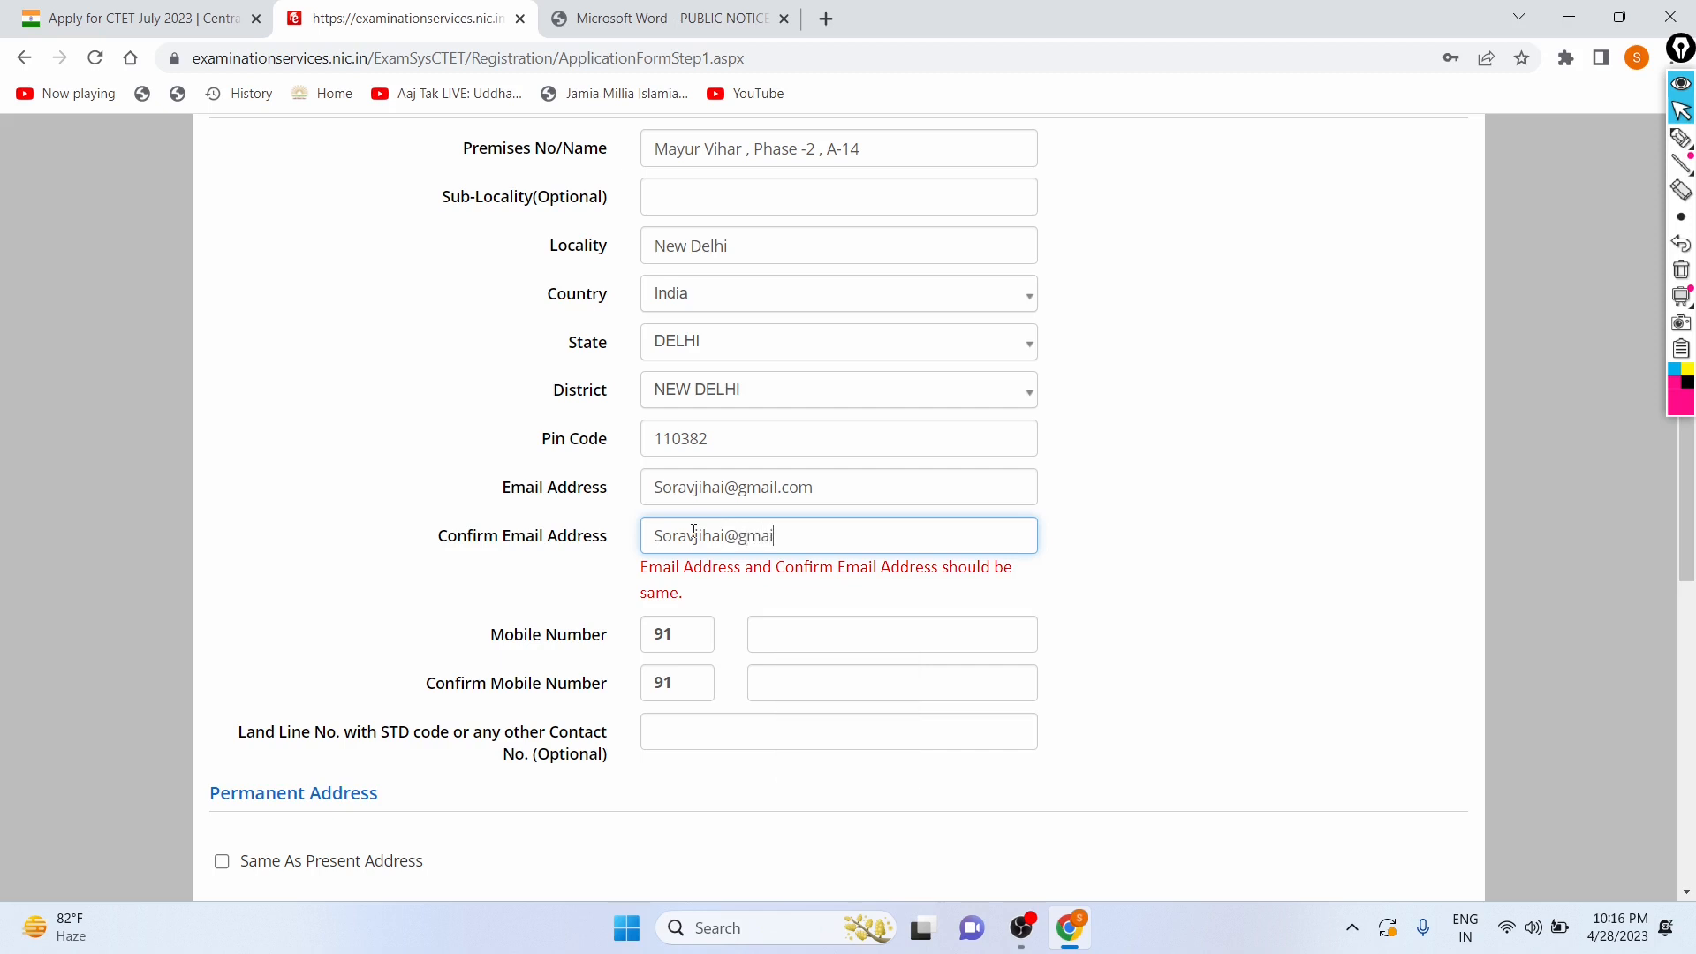
scroll(571, 487, "down", 1)
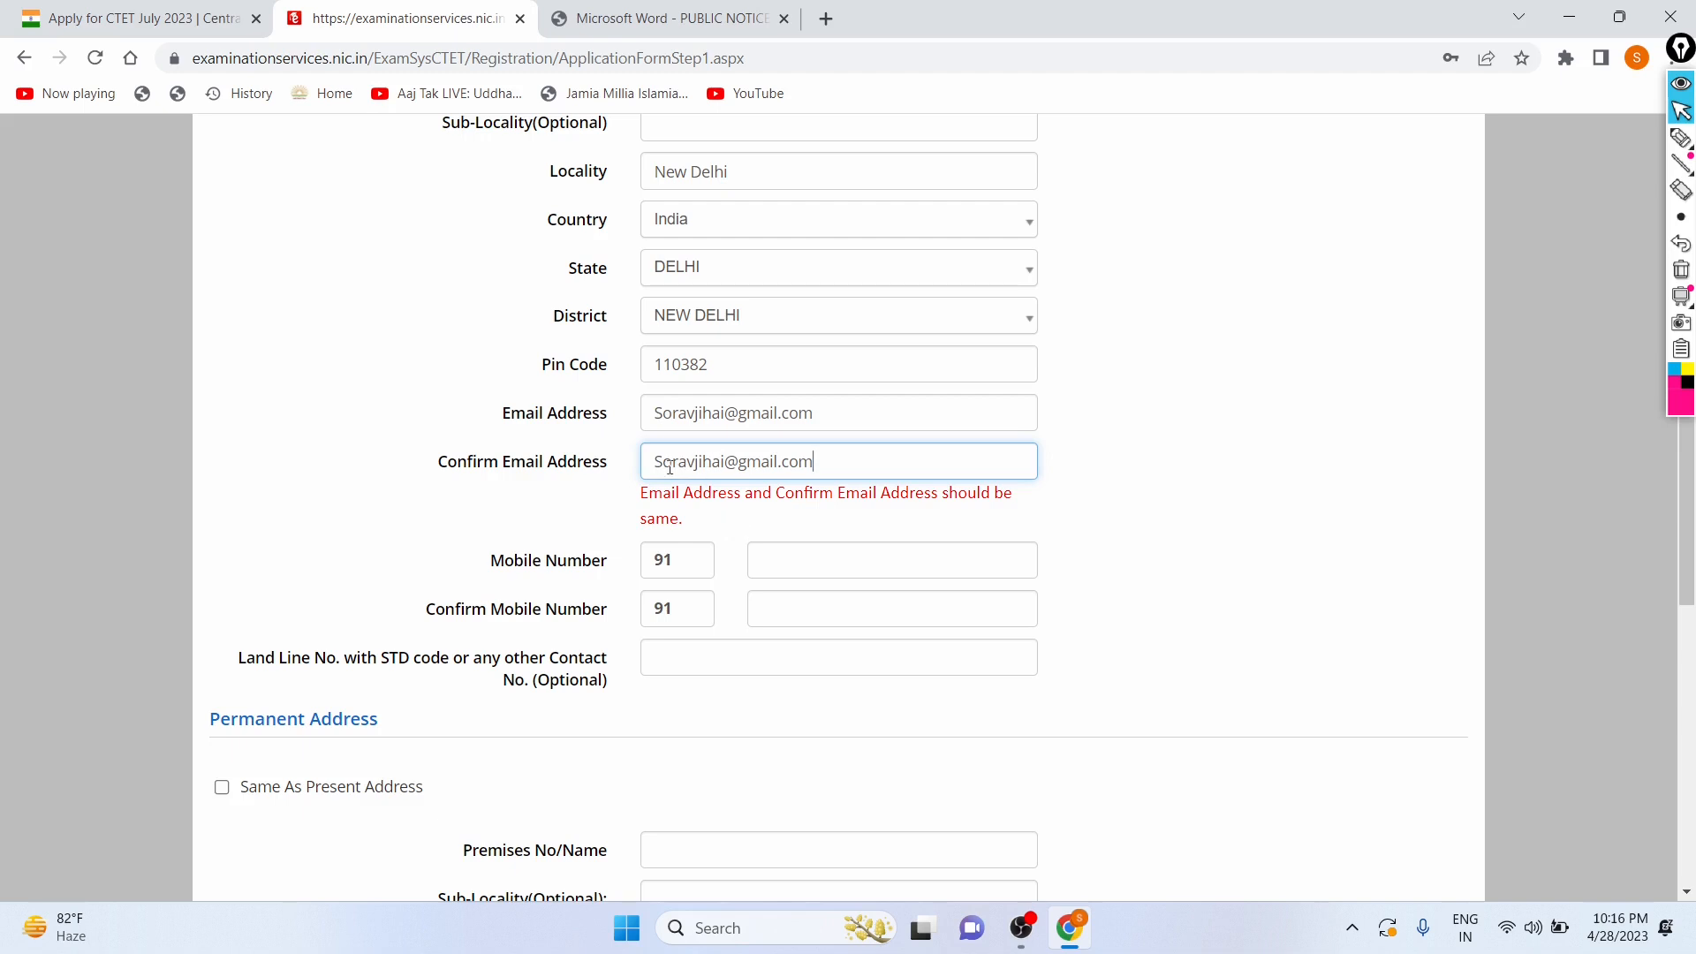
key("BackSpace")
key("Caps_Lock")
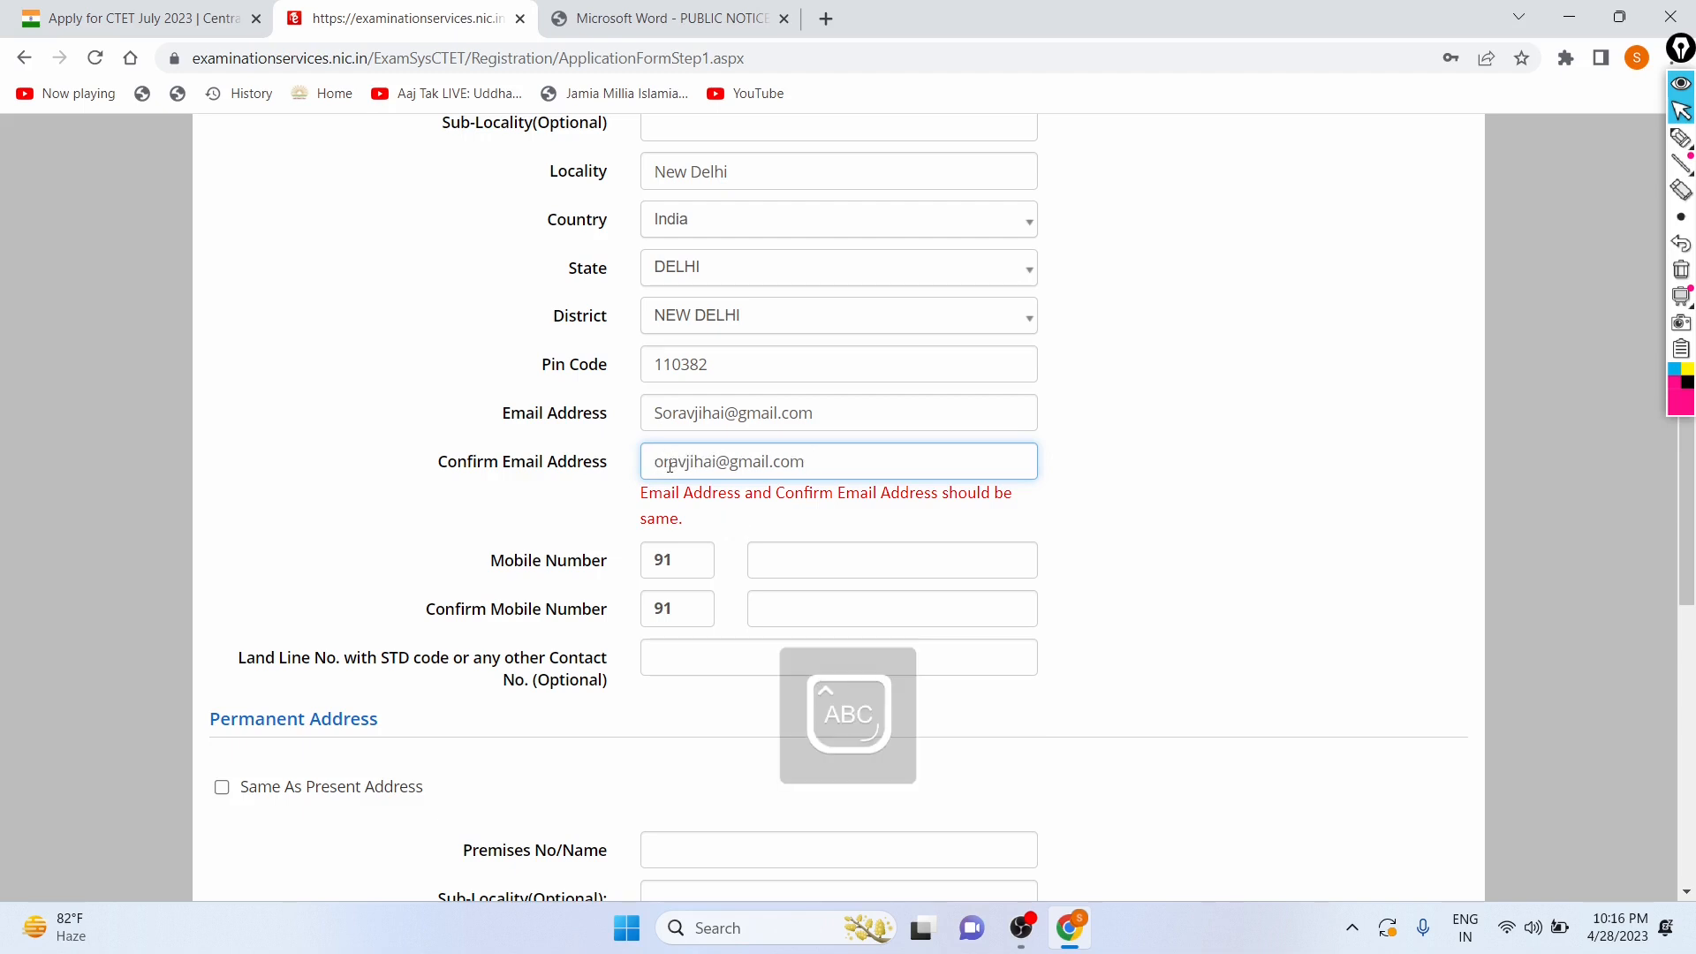
type("S")
key("Caps_Lock")
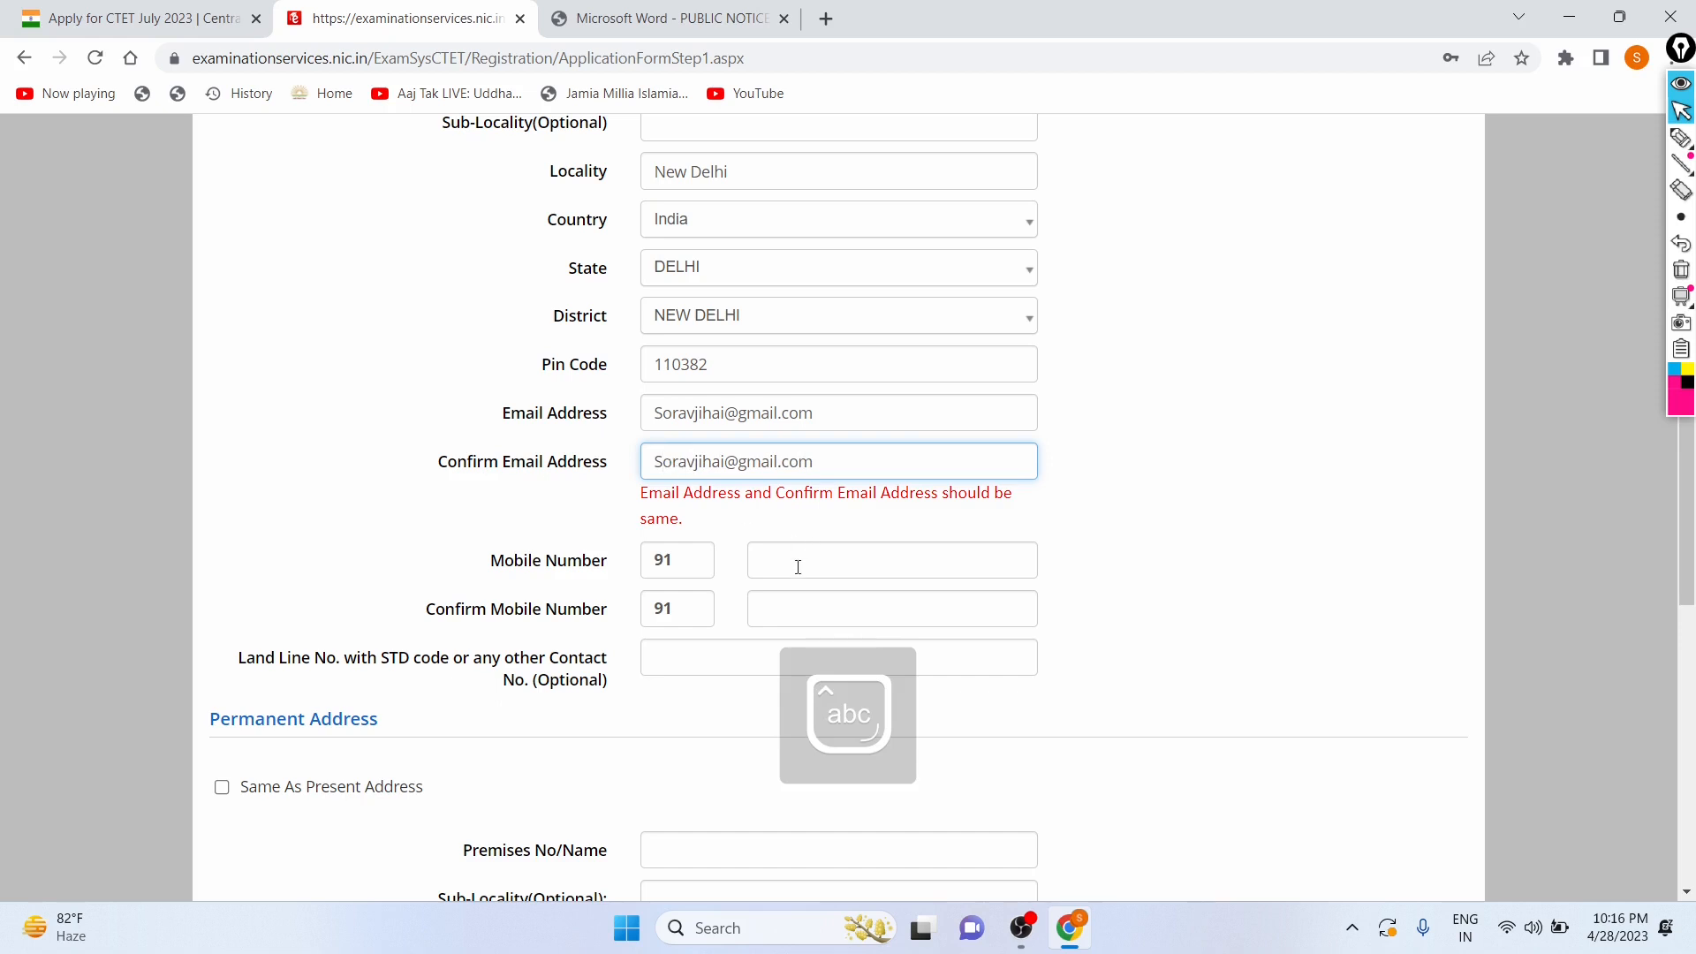
Step: Enter the applicant's mobile number in both the Mobile Number and Confirm Mobile Number fields
left_click(798, 567)
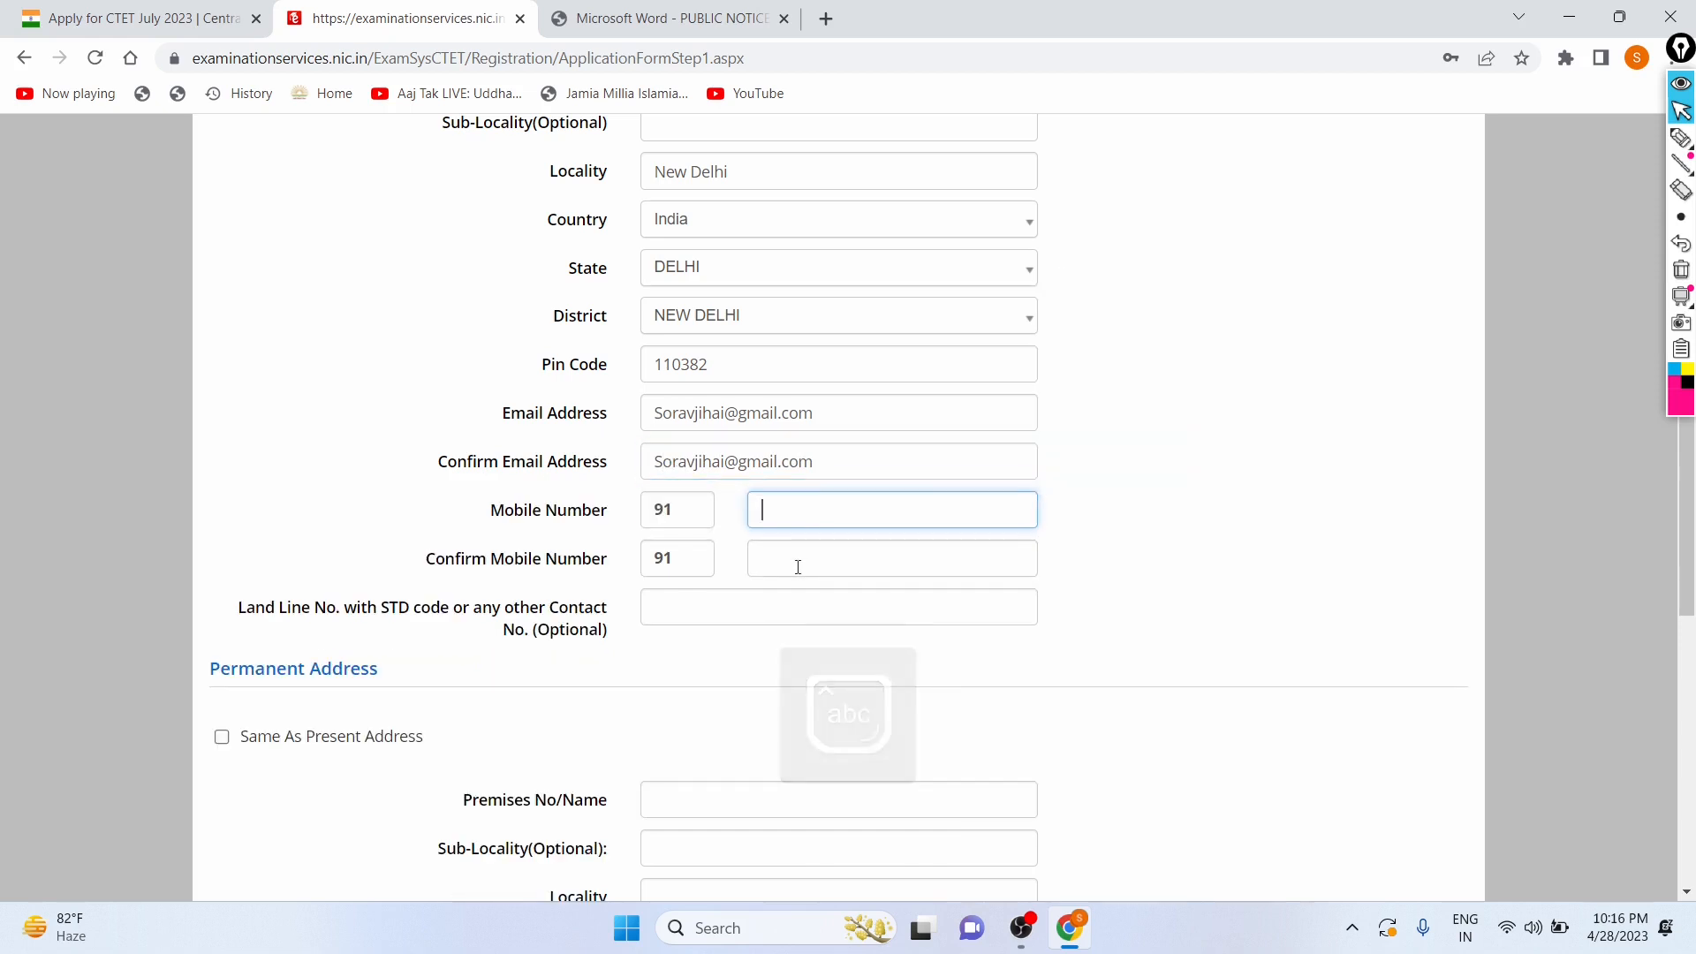
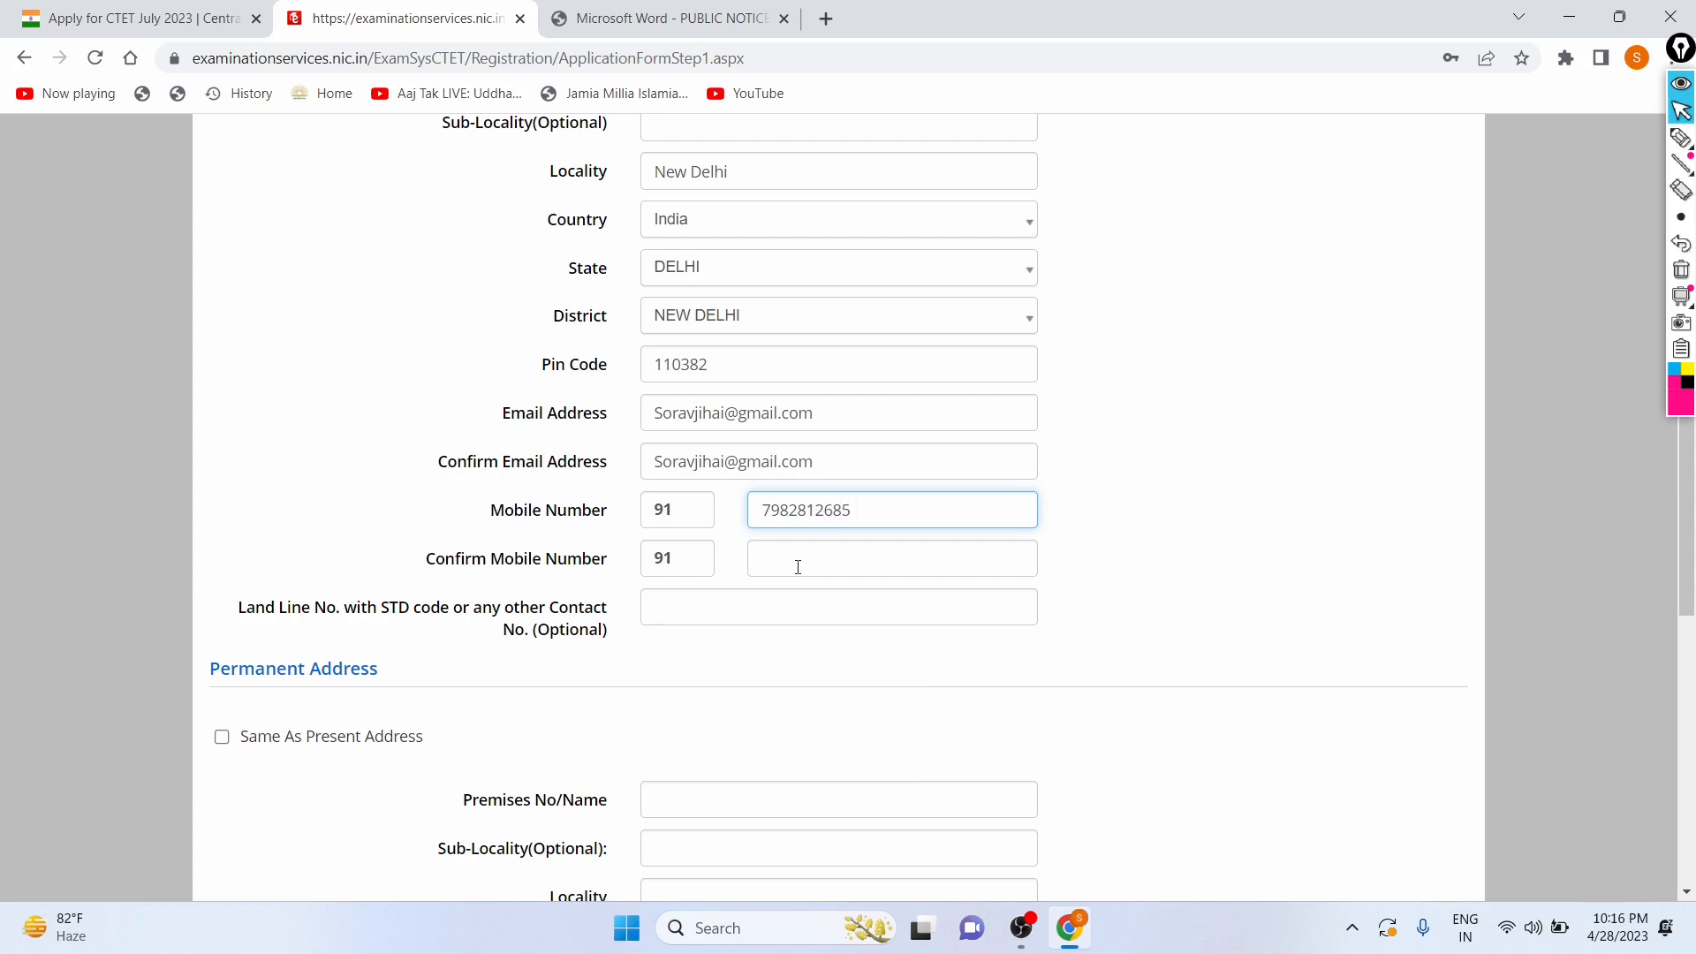
left_click(799, 563)
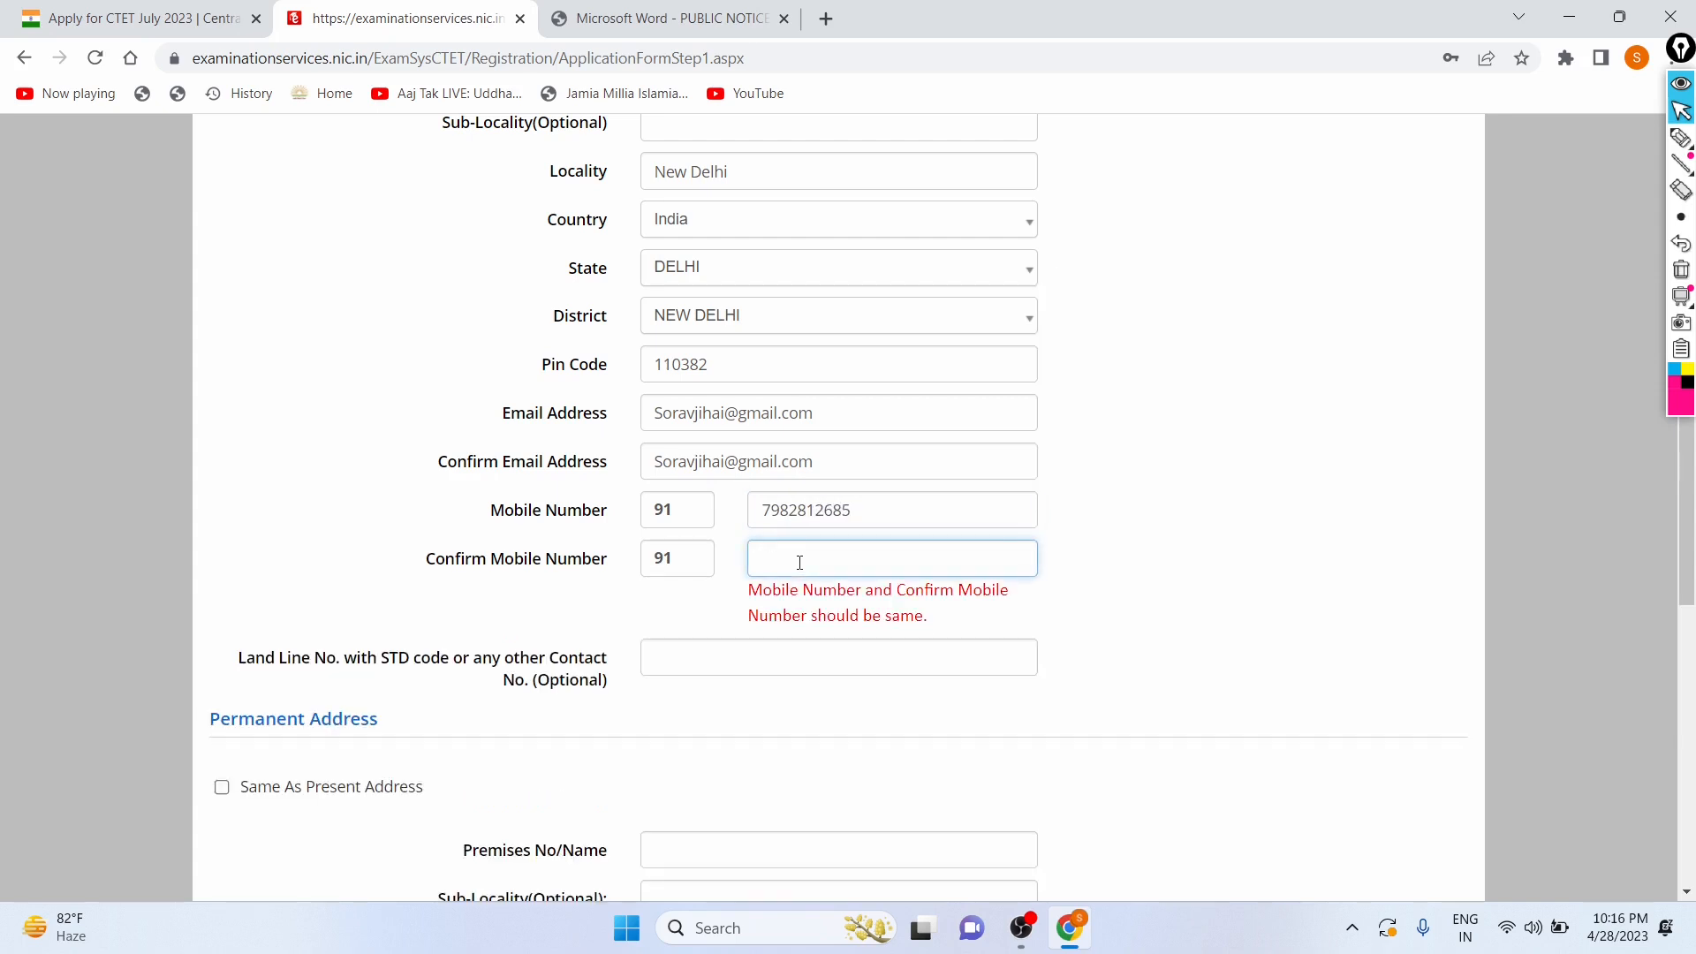
Step: Check the entered mobile number and leave the optional Land Line field blank
scroll(700, 580, "down", 1)
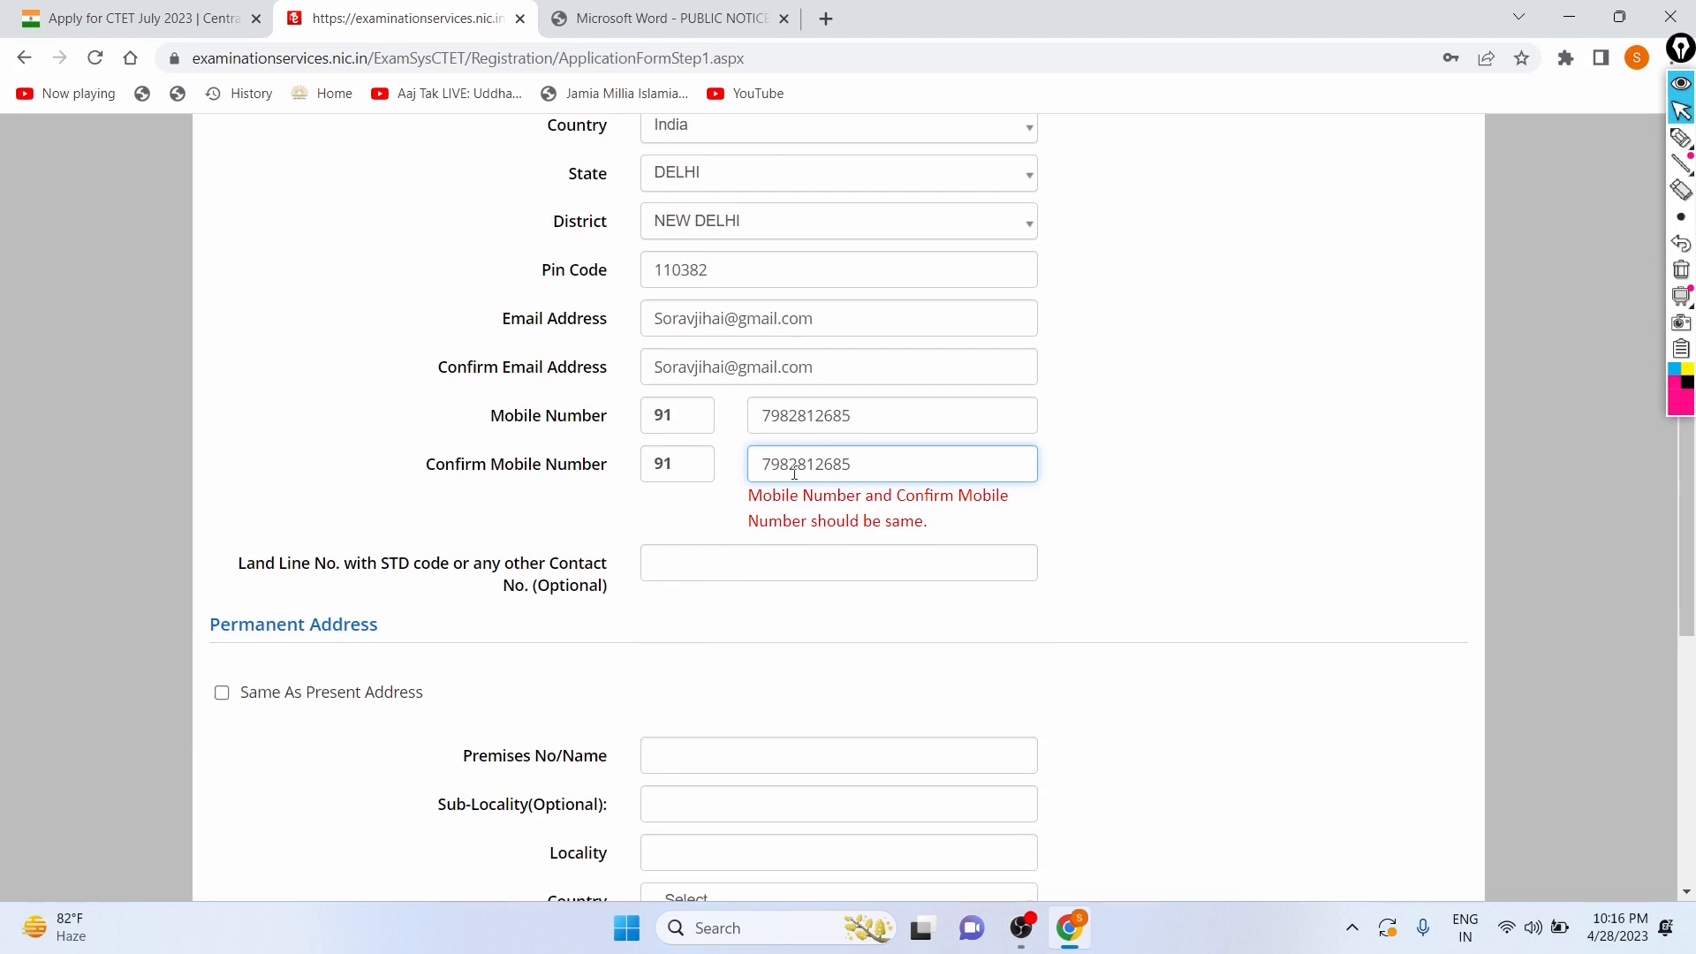
scroll(746, 485, "down", 1)
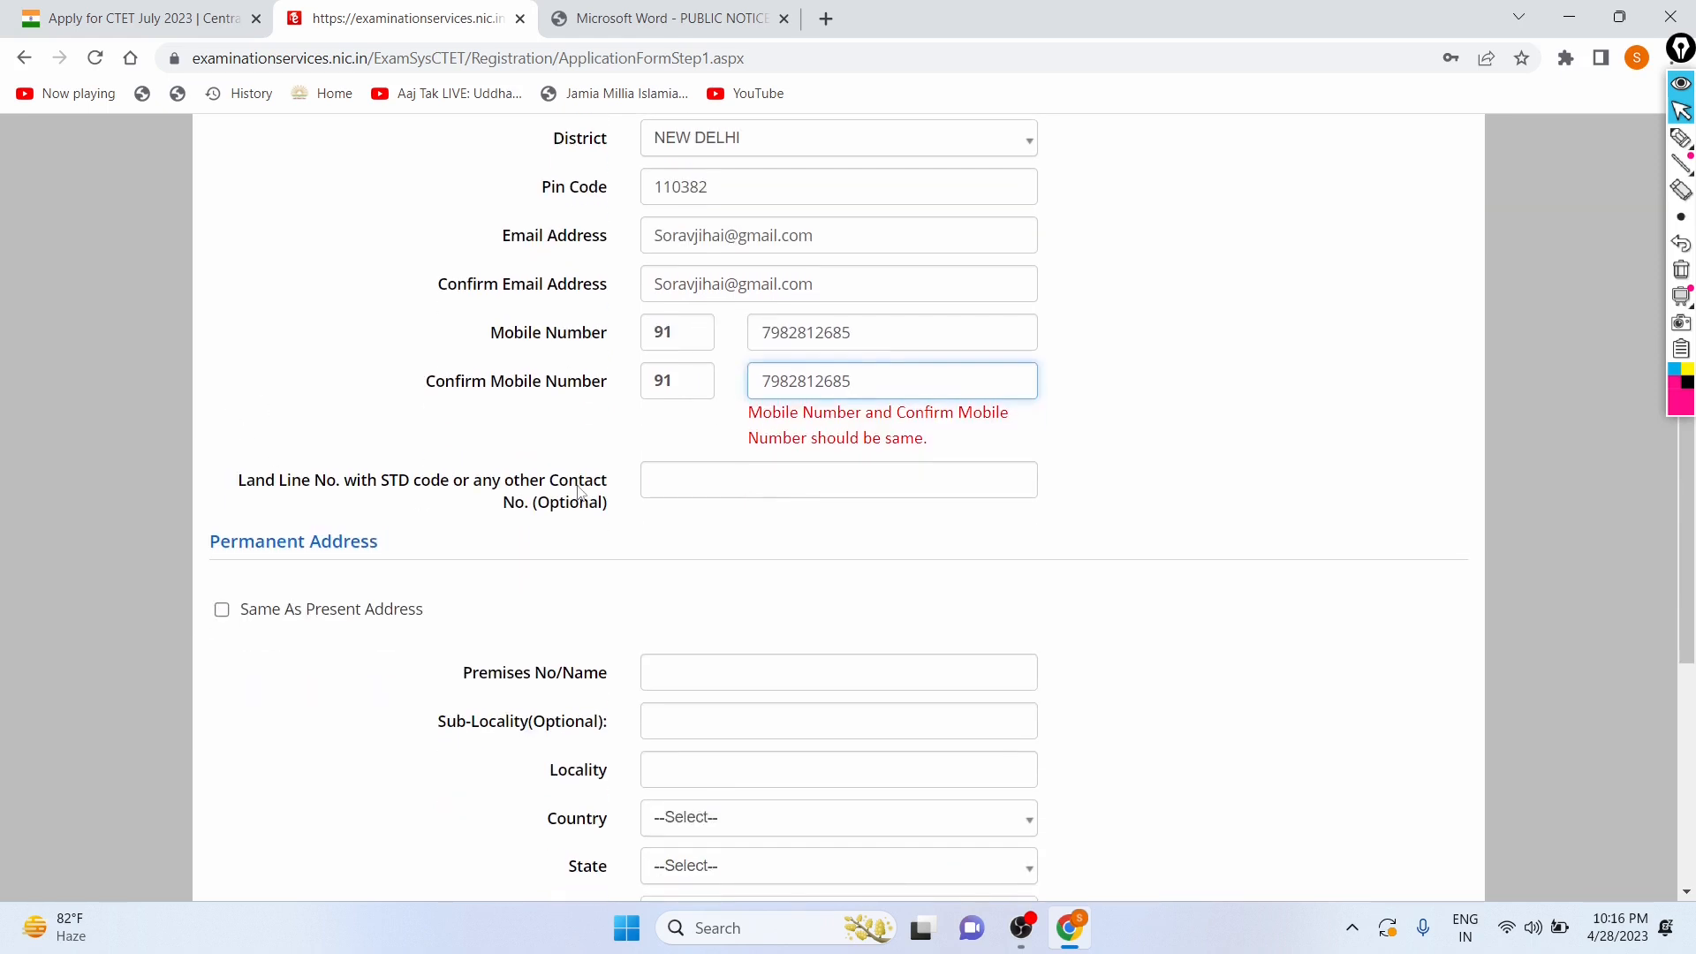
left_click(664, 478)
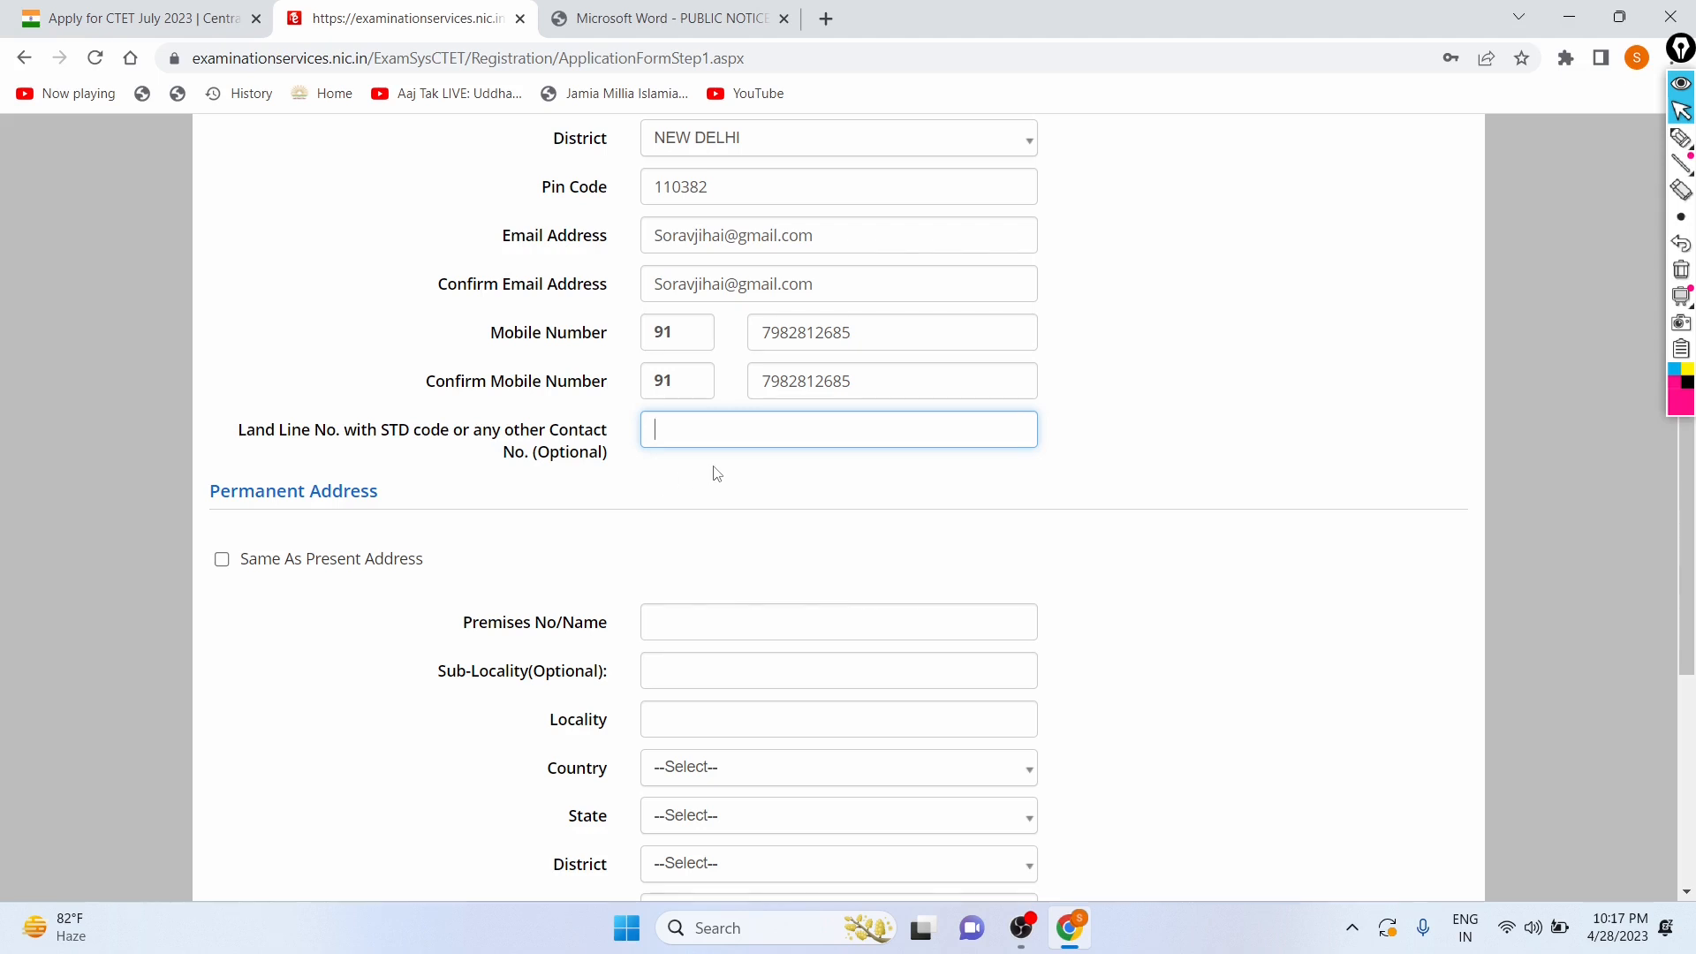
scroll(712, 469, "down", 1)
left_click_drag(879, 303, 753, 295)
left_click(704, 378)
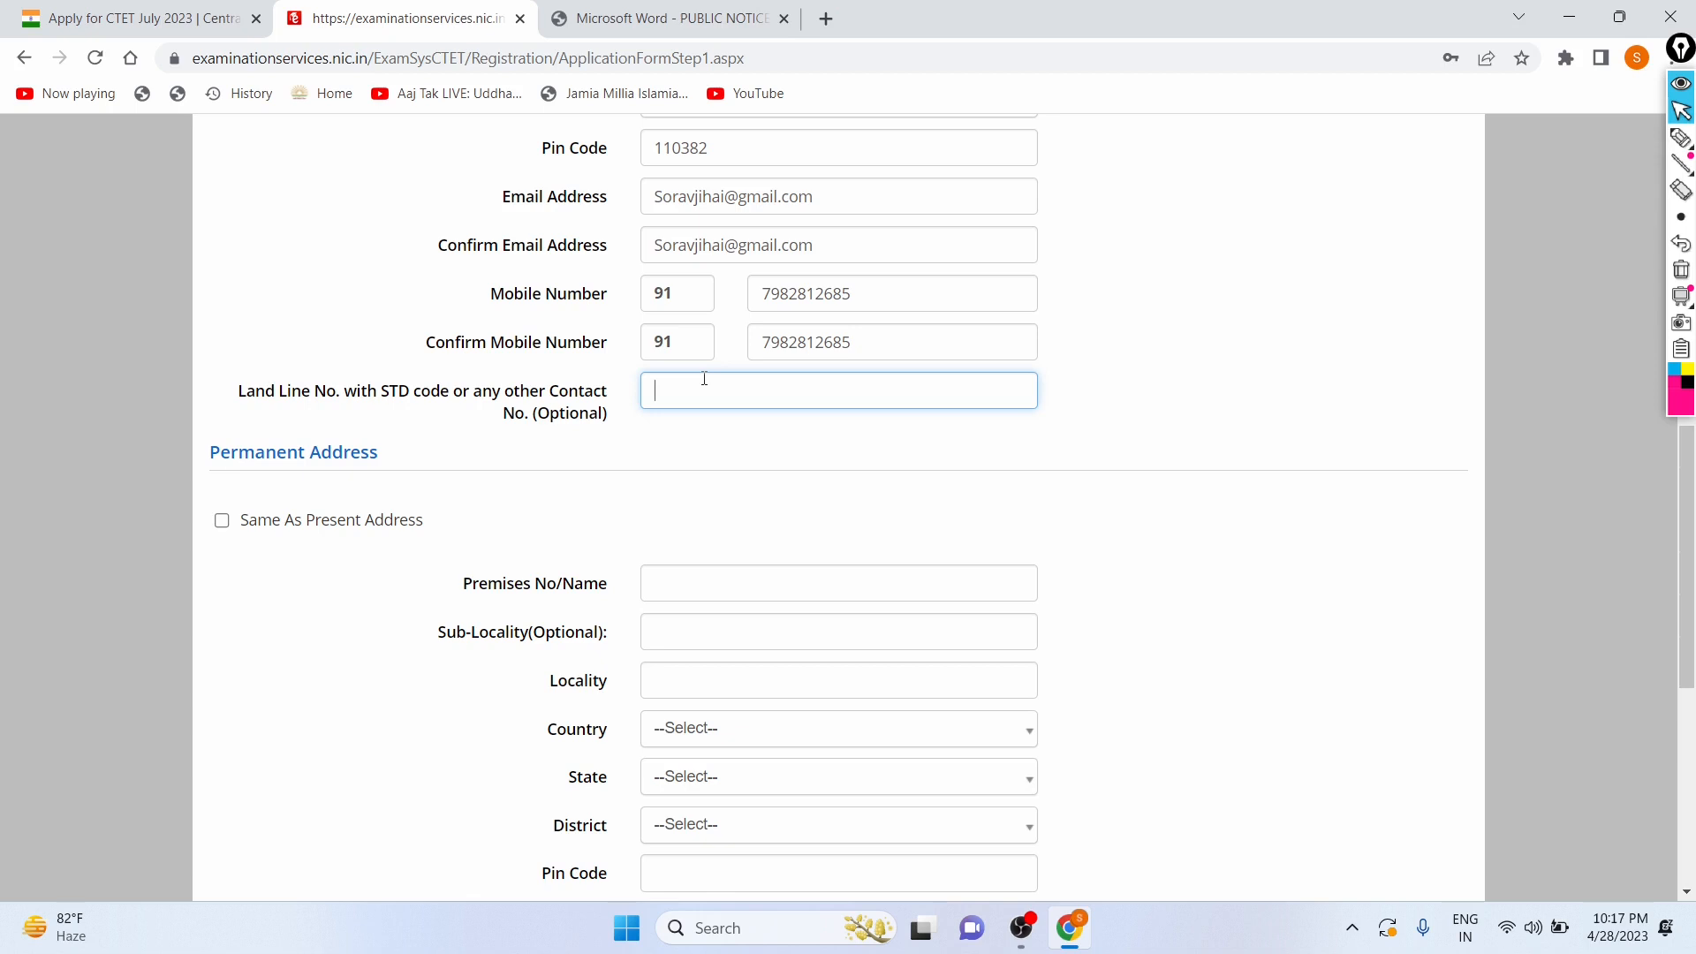
scroll(704, 378, "down", 1)
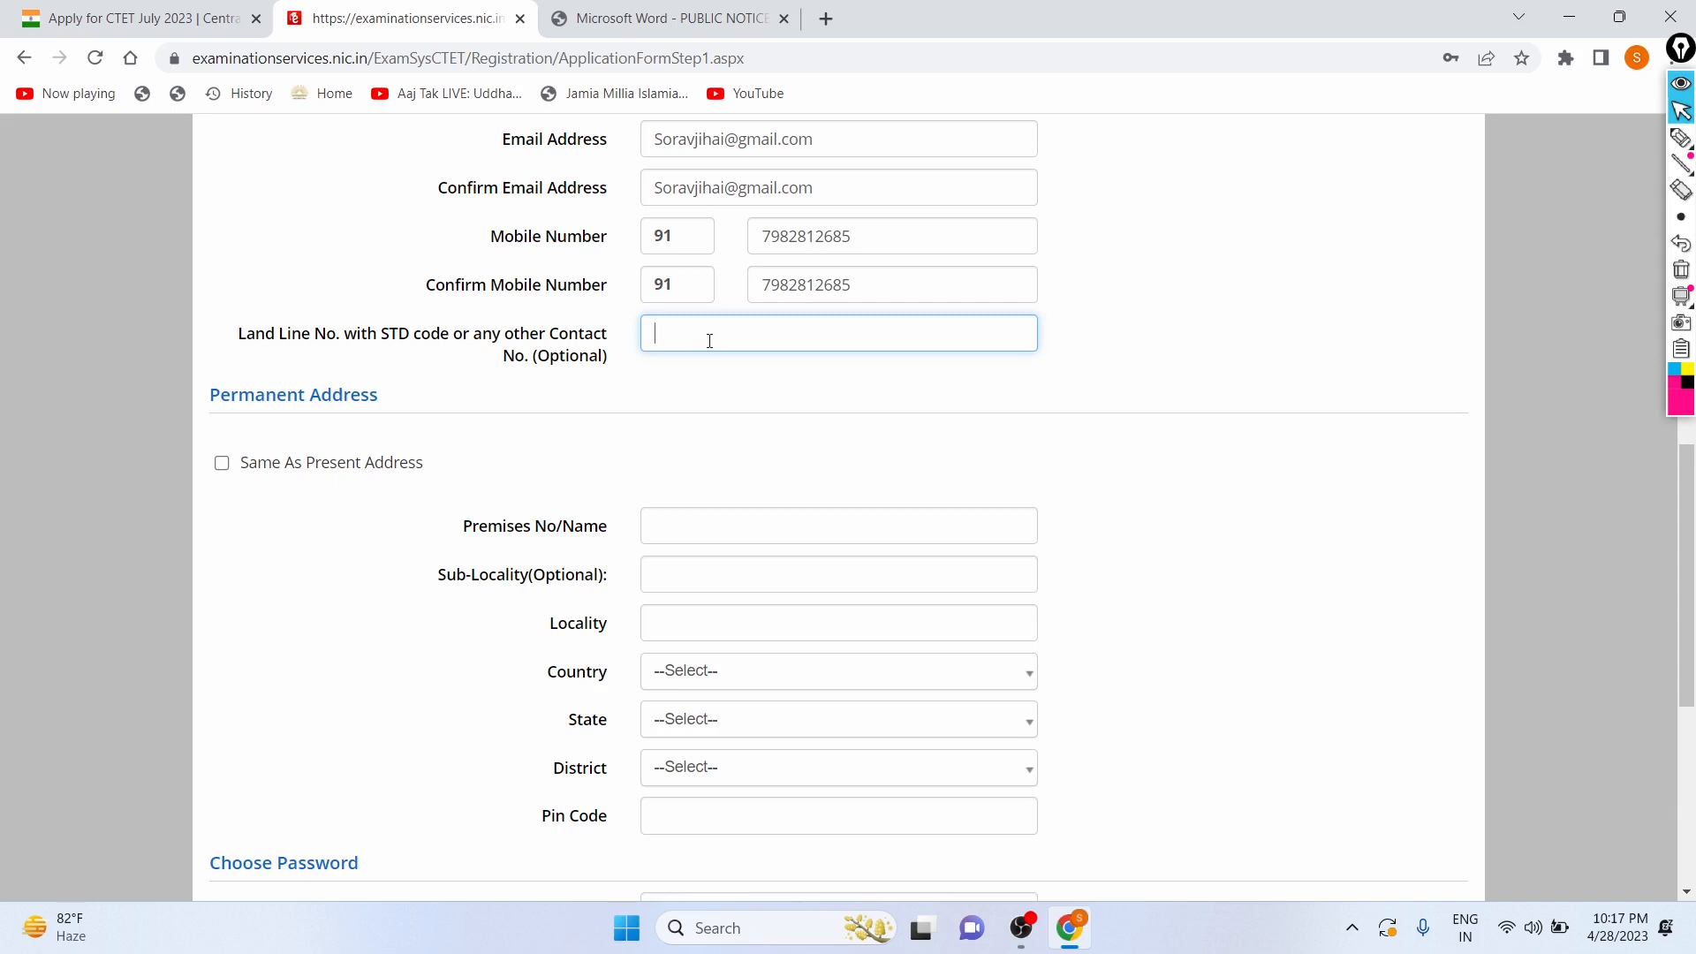
Step: Set the permanent address to match the present address
left_click(222, 462)
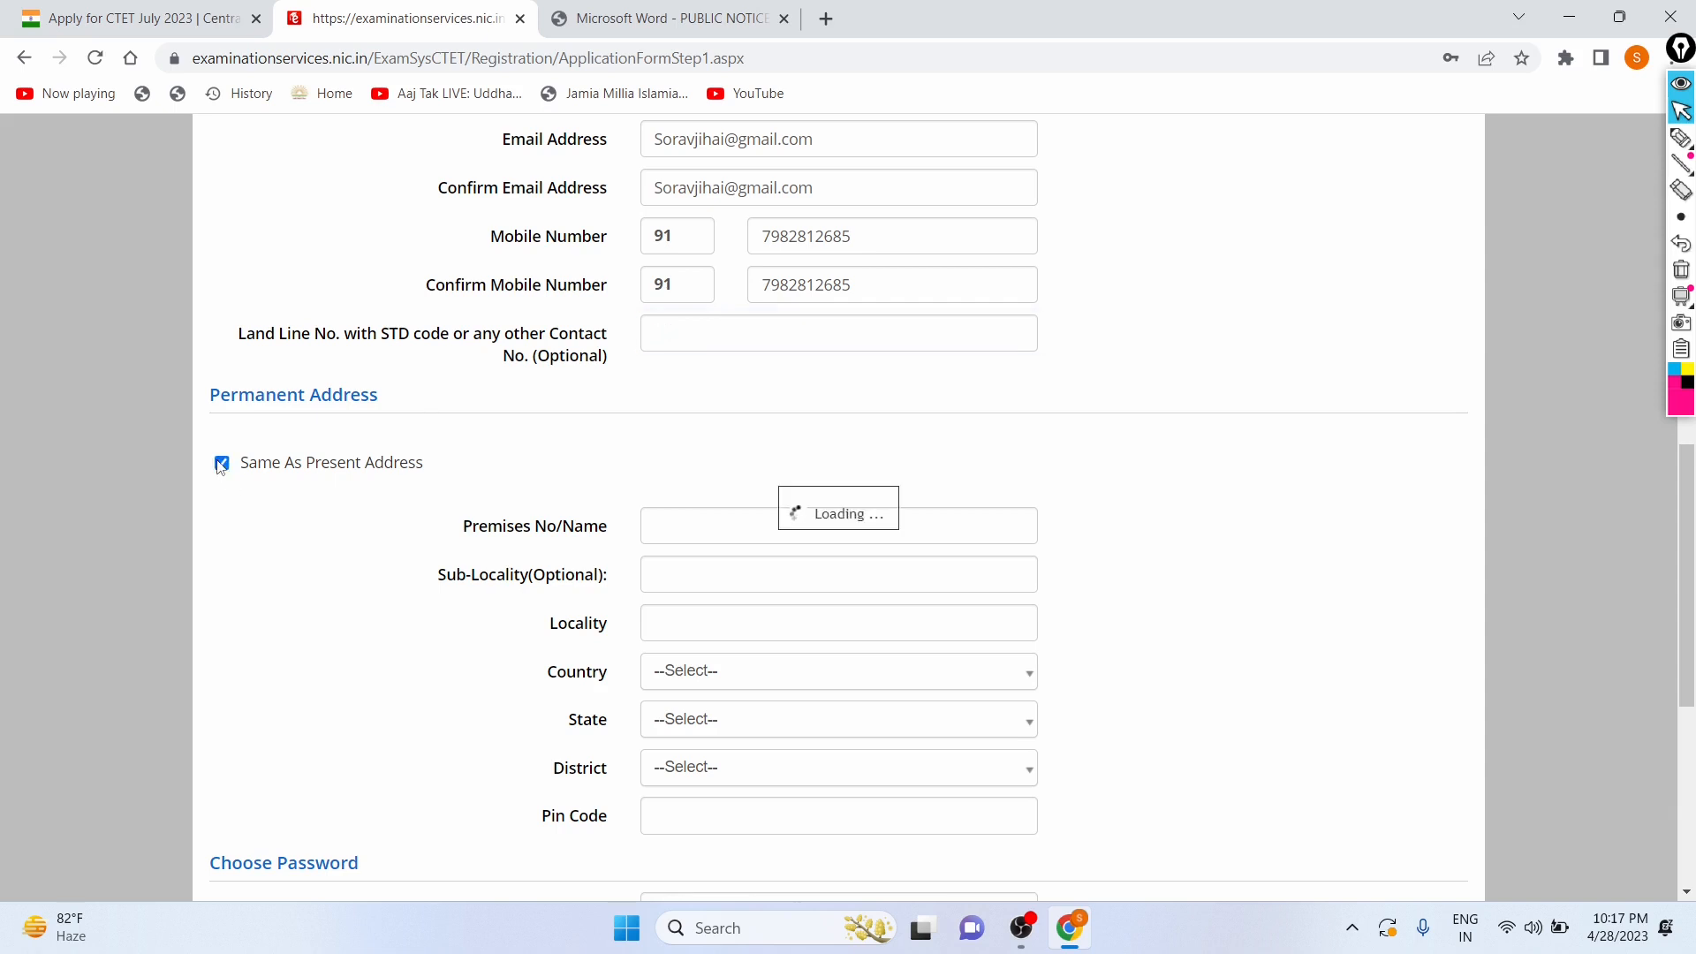
scroll(456, 495, "up", 5)
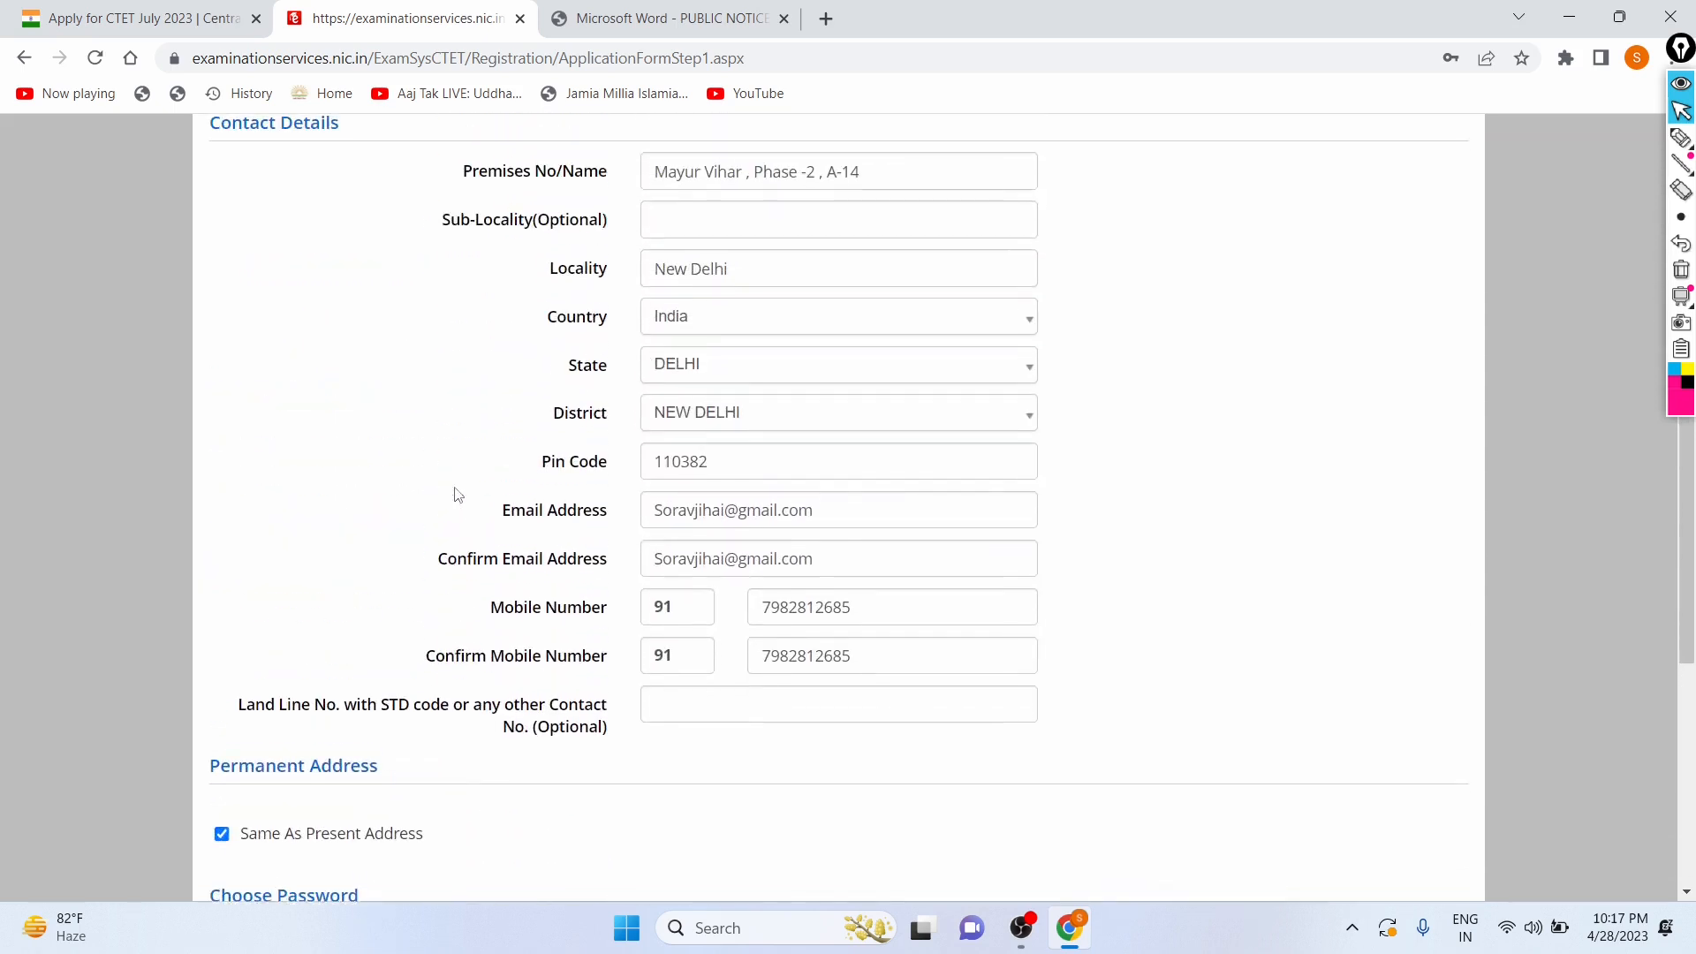
scroll(389, 538, "down", 7)
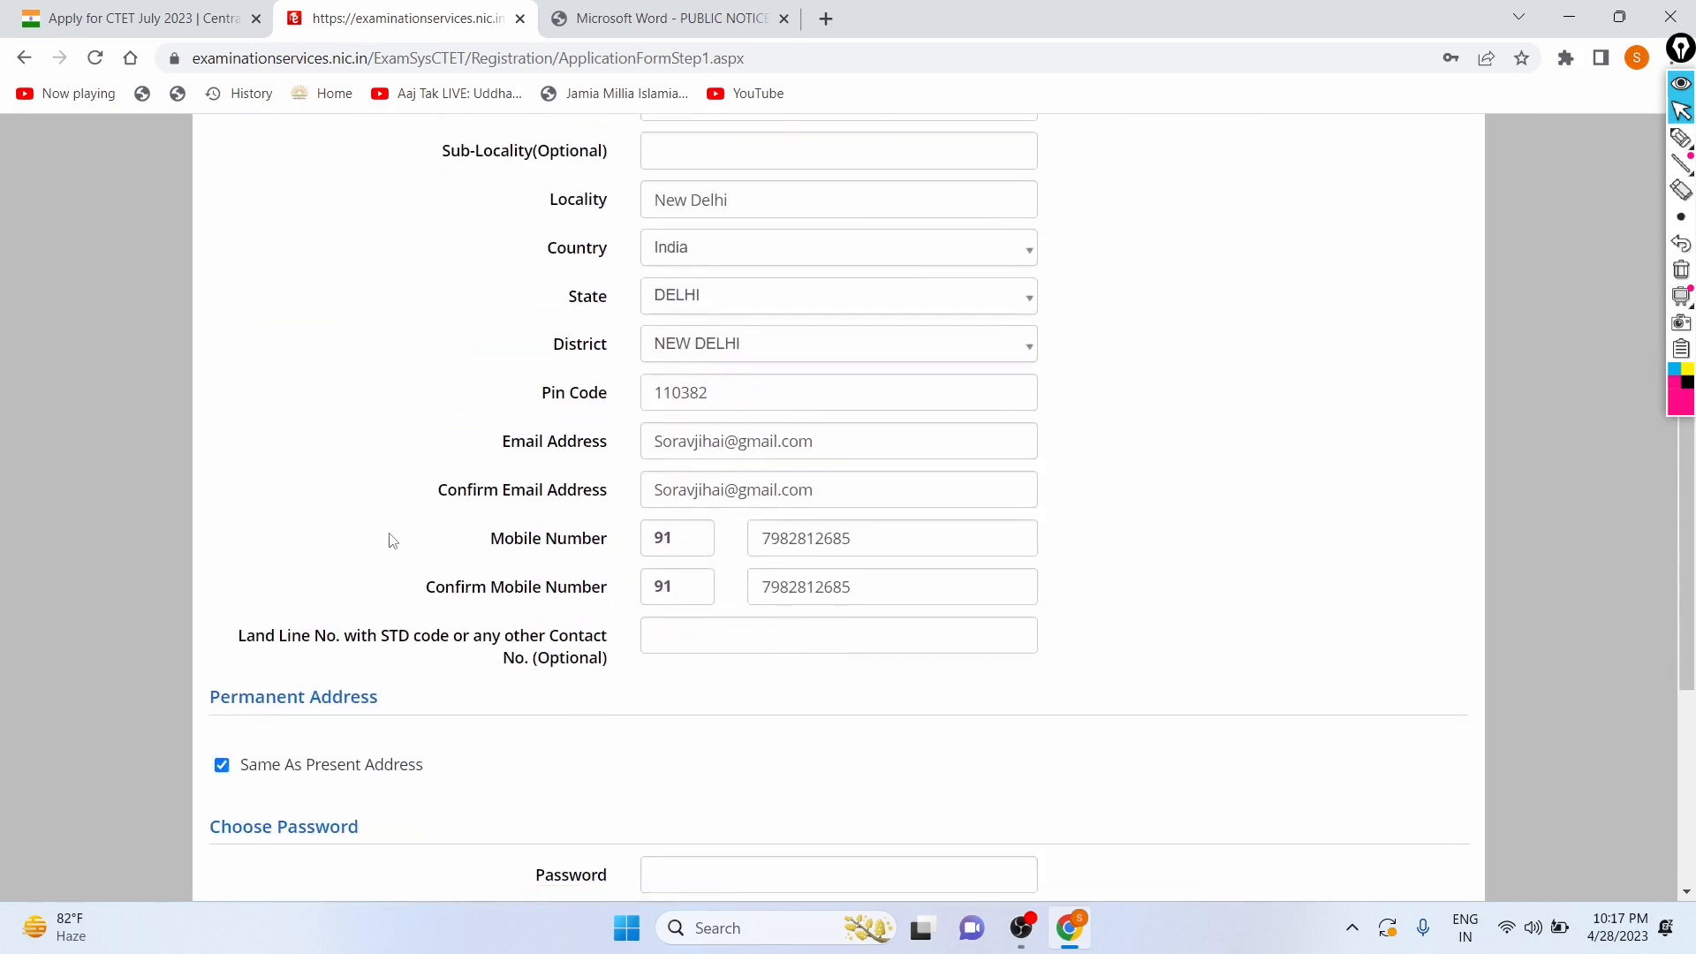
scroll(392, 541, "down", 1)
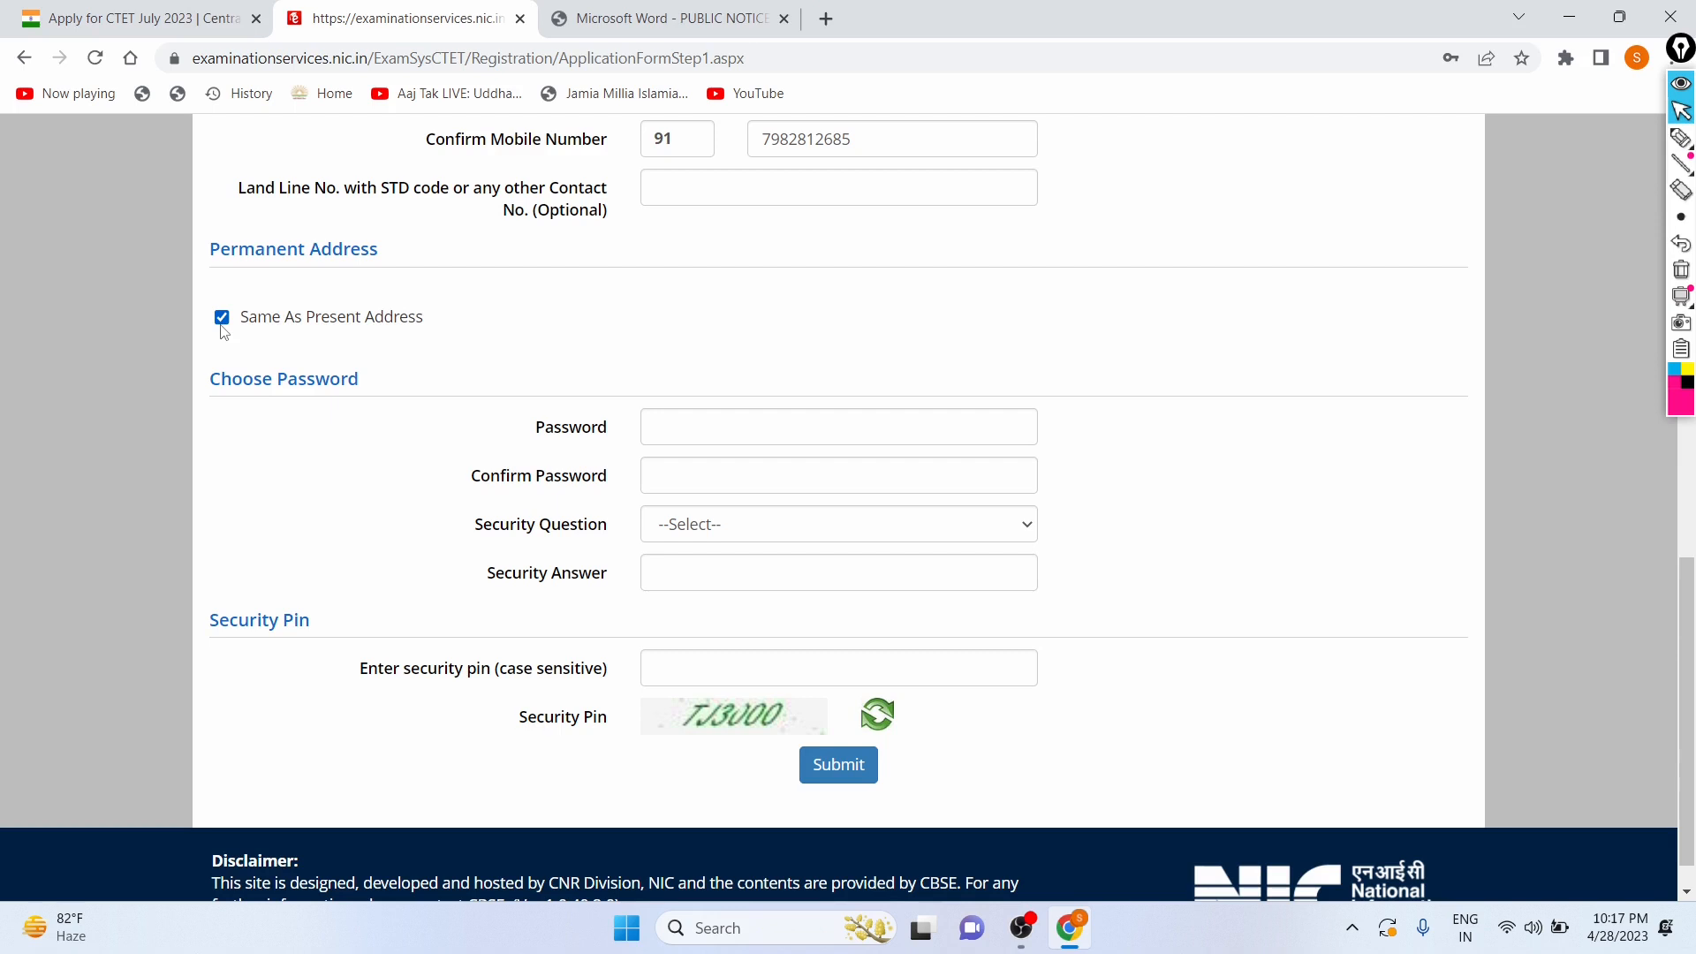
scroll(507, 354, "down", 1)
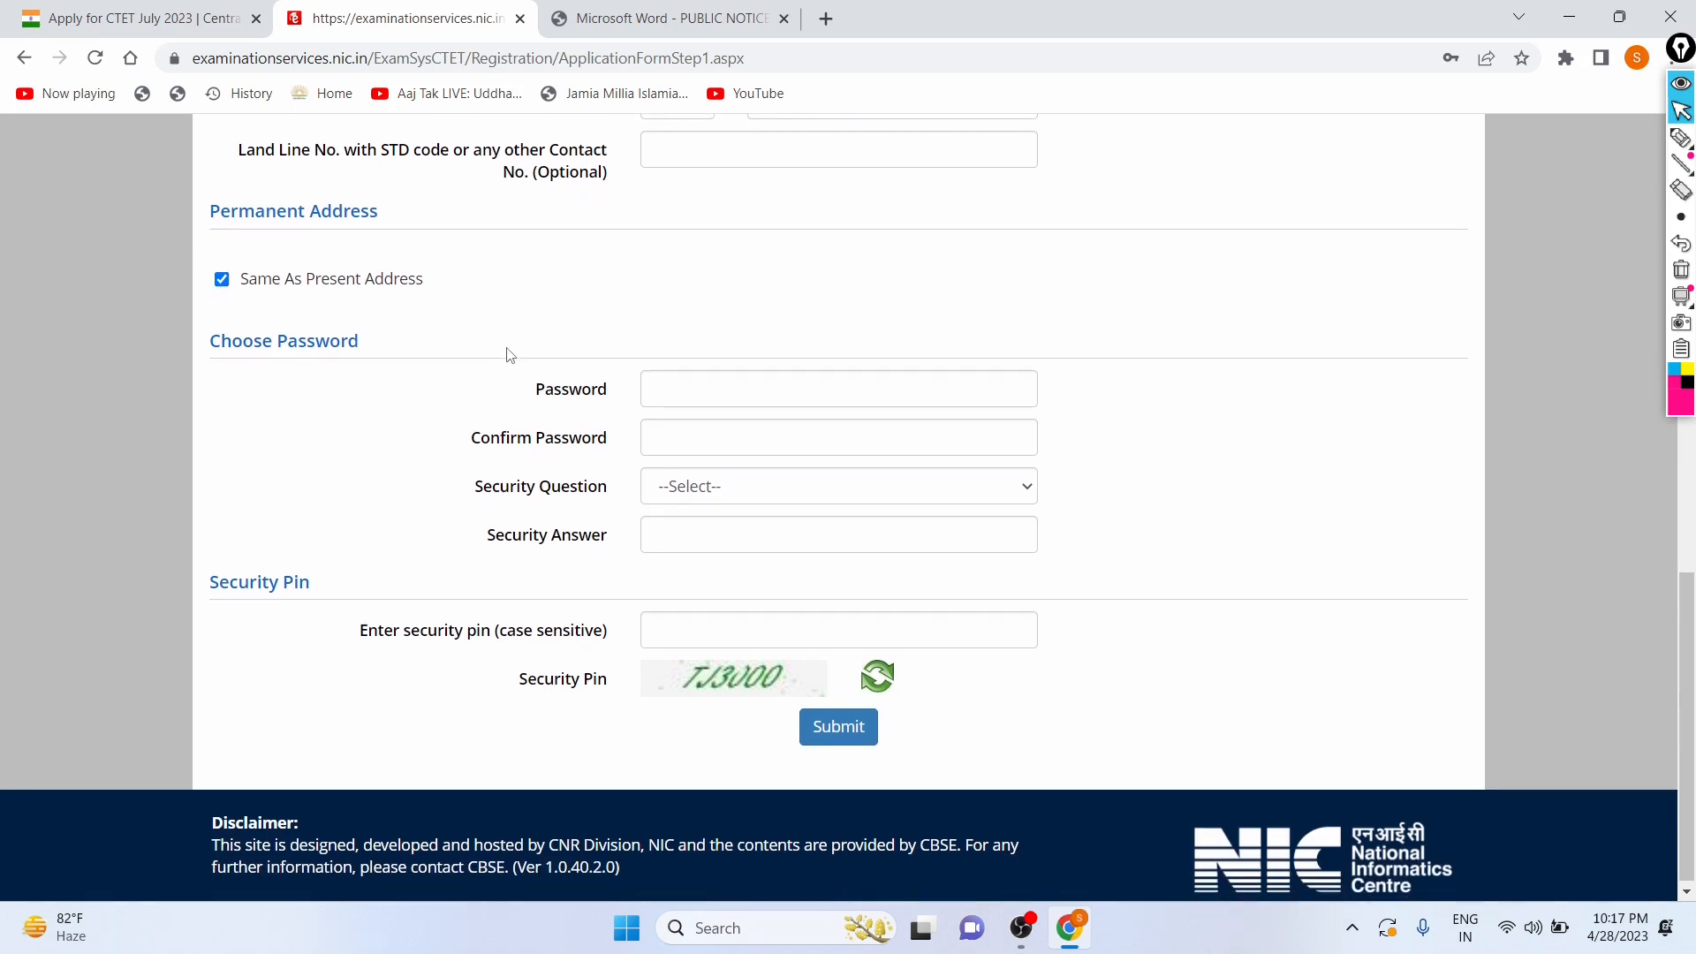
Step: Enter the account password and re-enter it in the confirmation field
left_click(765, 399)
type("S")
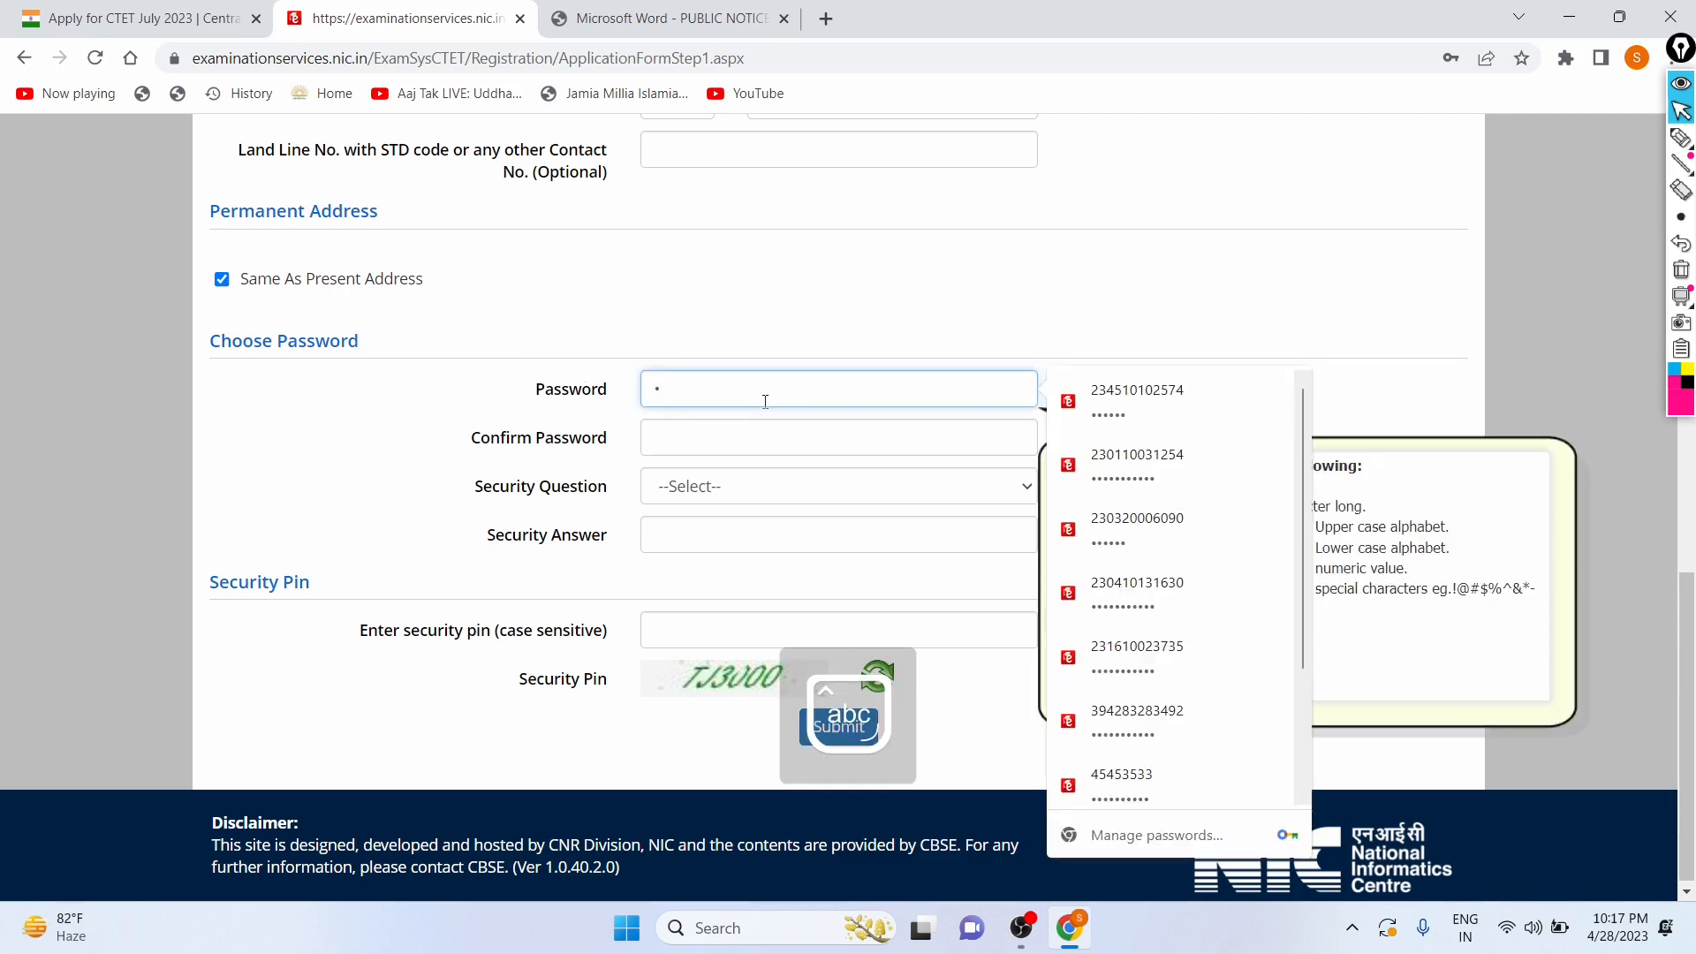
type("••••••••••")
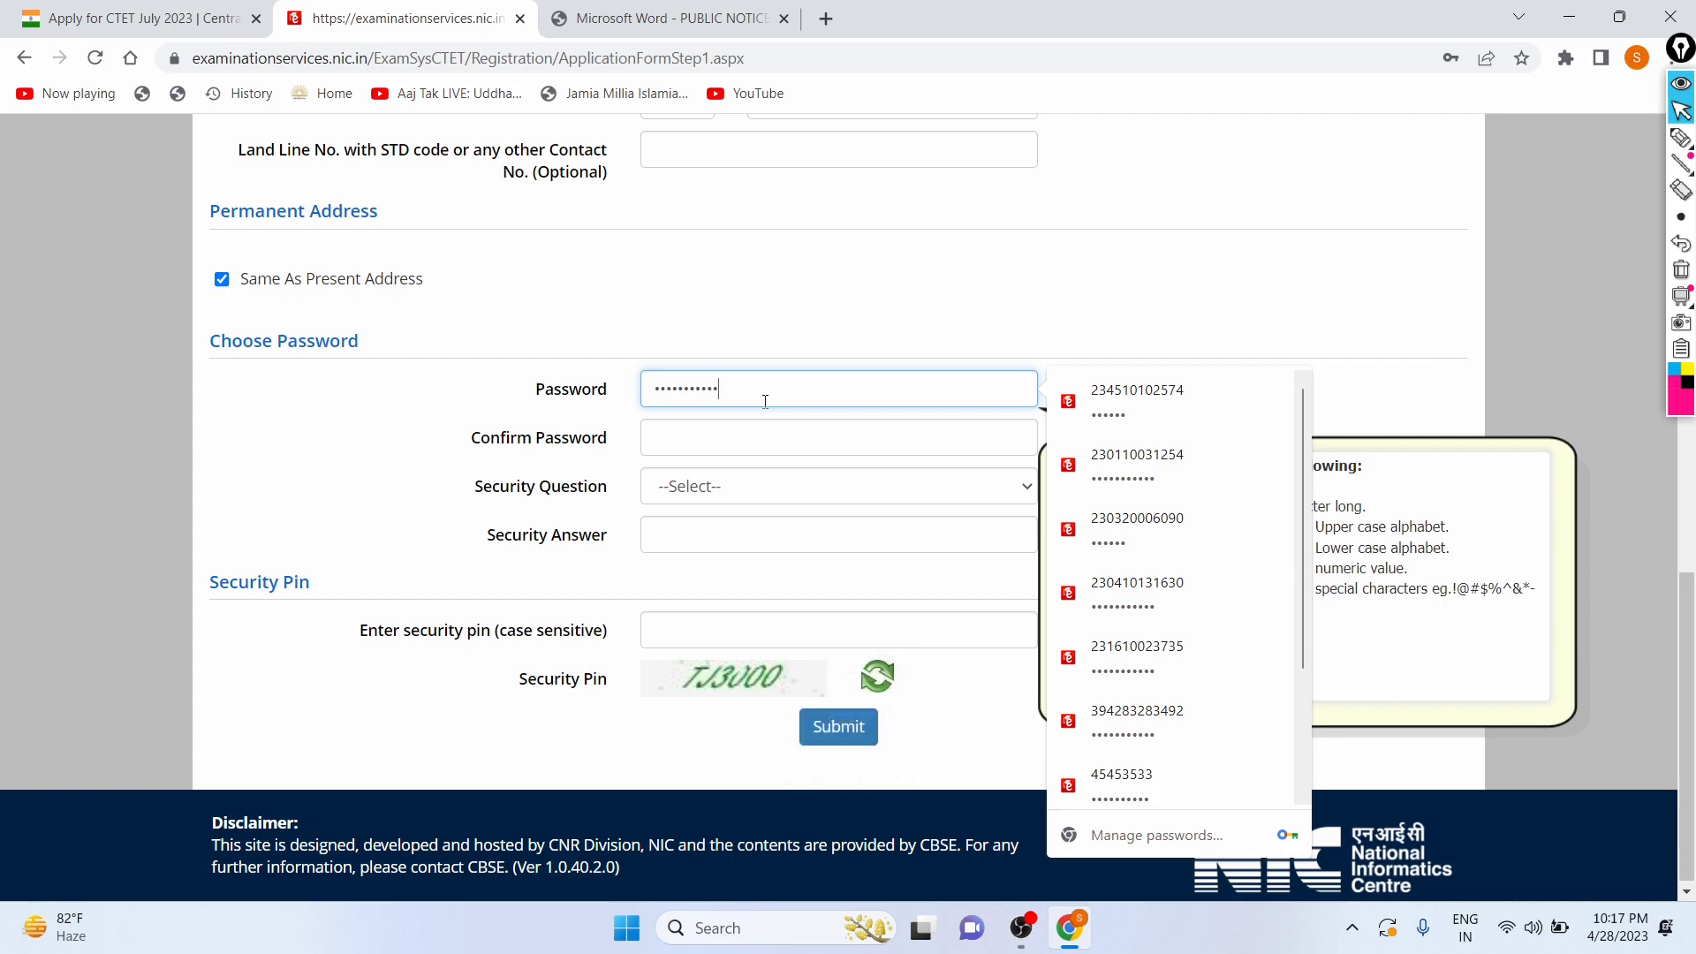
left_click(760, 439)
type("•••")
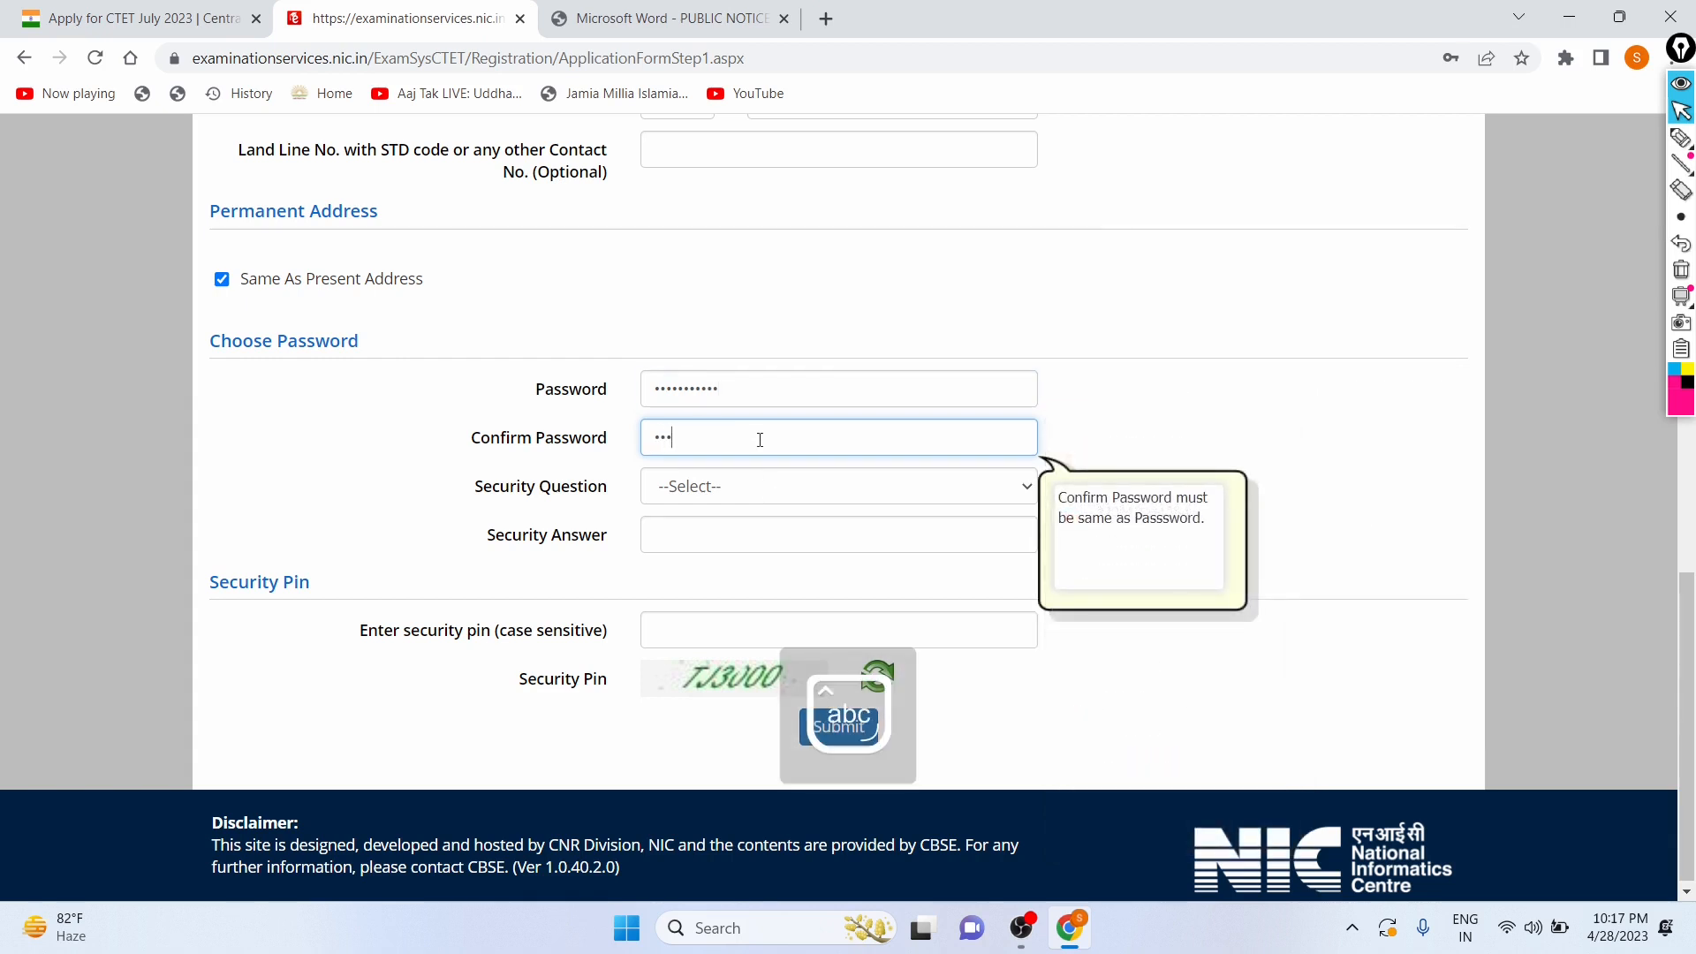
type("••••••••")
Step: Choose the neighbour's pet name security question and type its answer
left_click(758, 490)
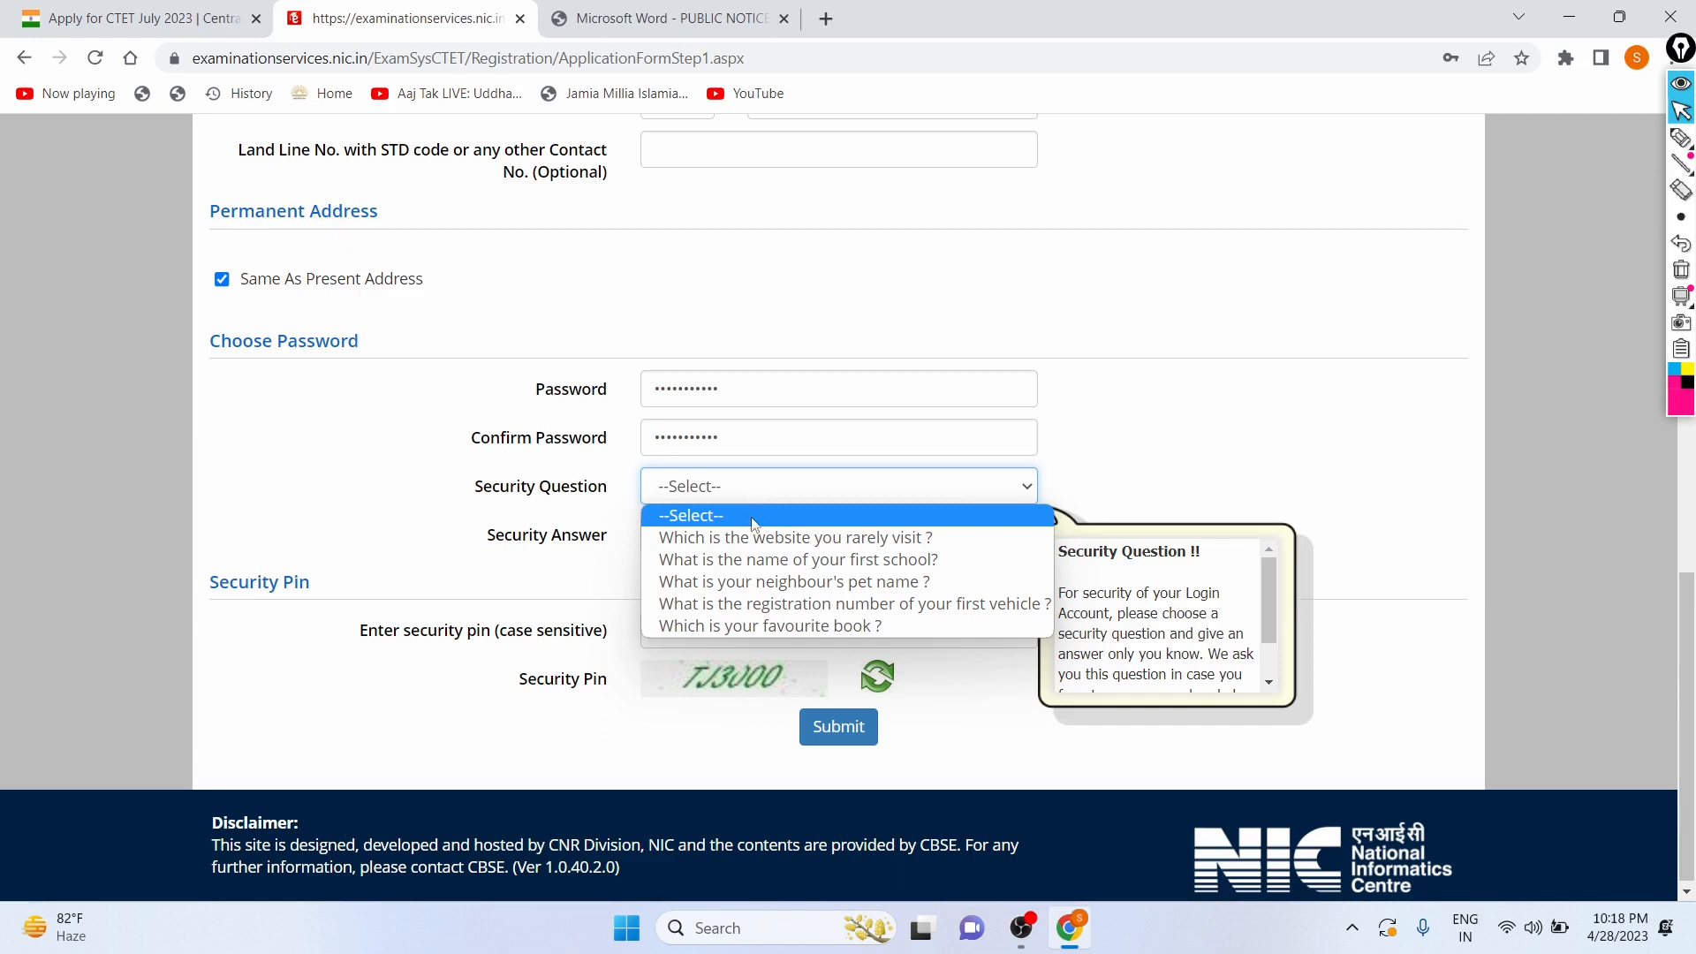
left_click(781, 583)
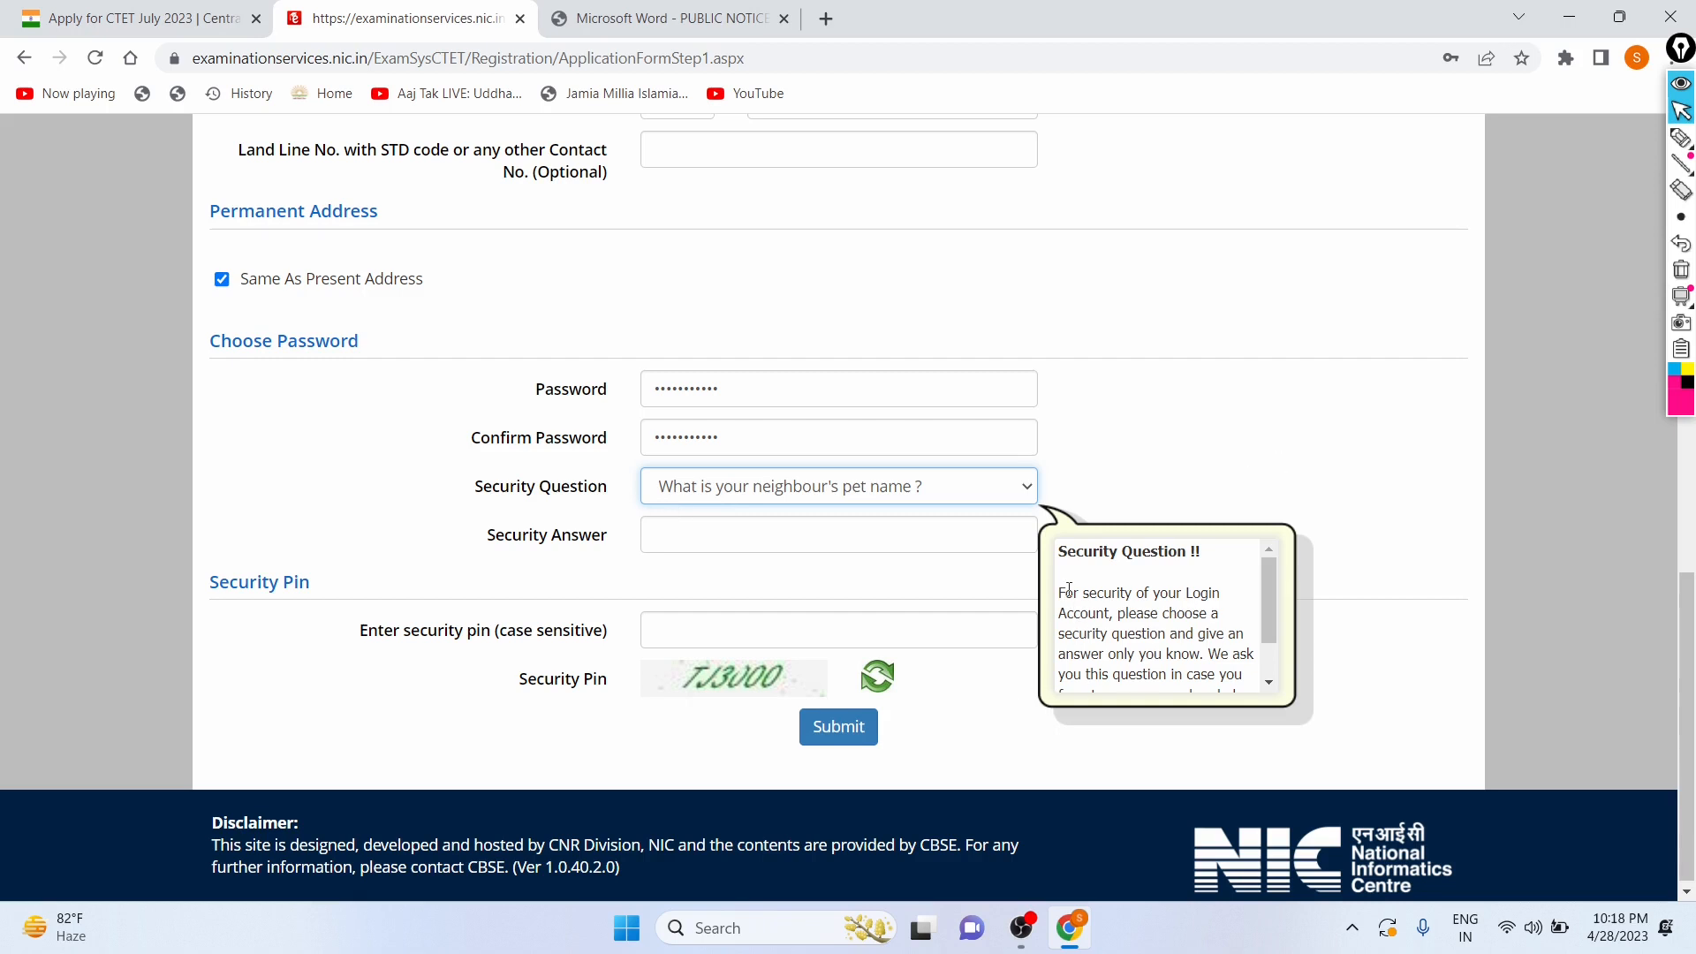
left_click_drag(1058, 592, 1180, 656)
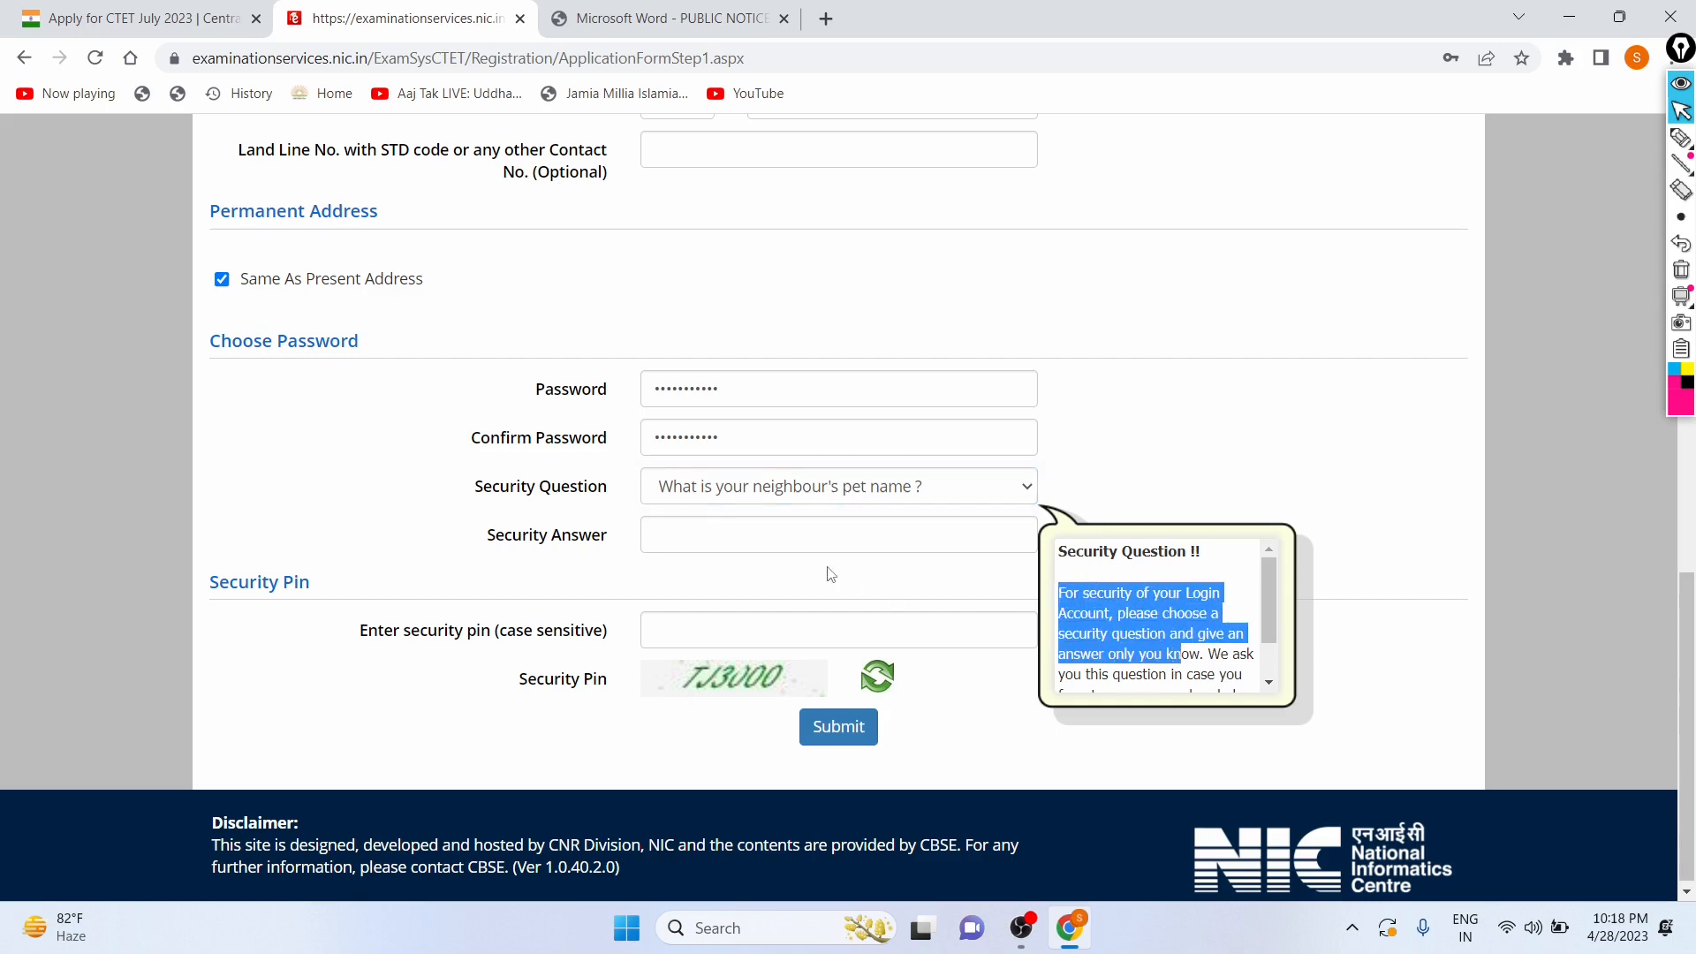
left_click(797, 539)
key("Caps_Lock")
type("•")
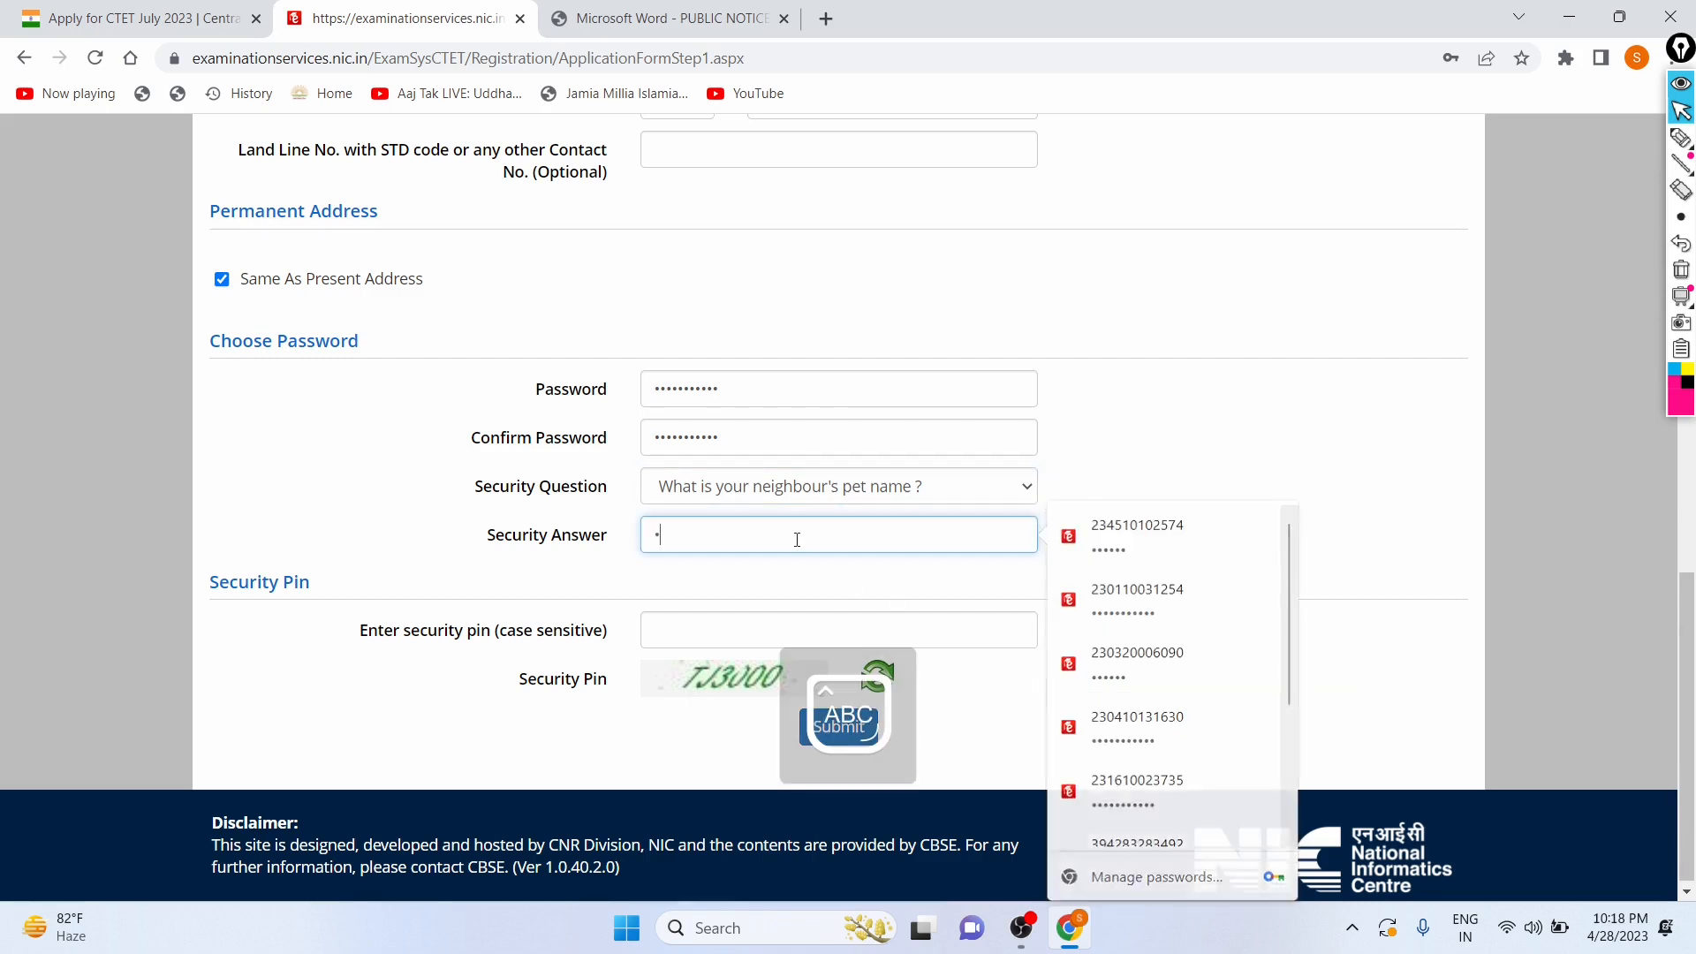
key("Caps_Lock")
type("••")
key("BackSpace")
key("BackSpace")
key("BackSpace")
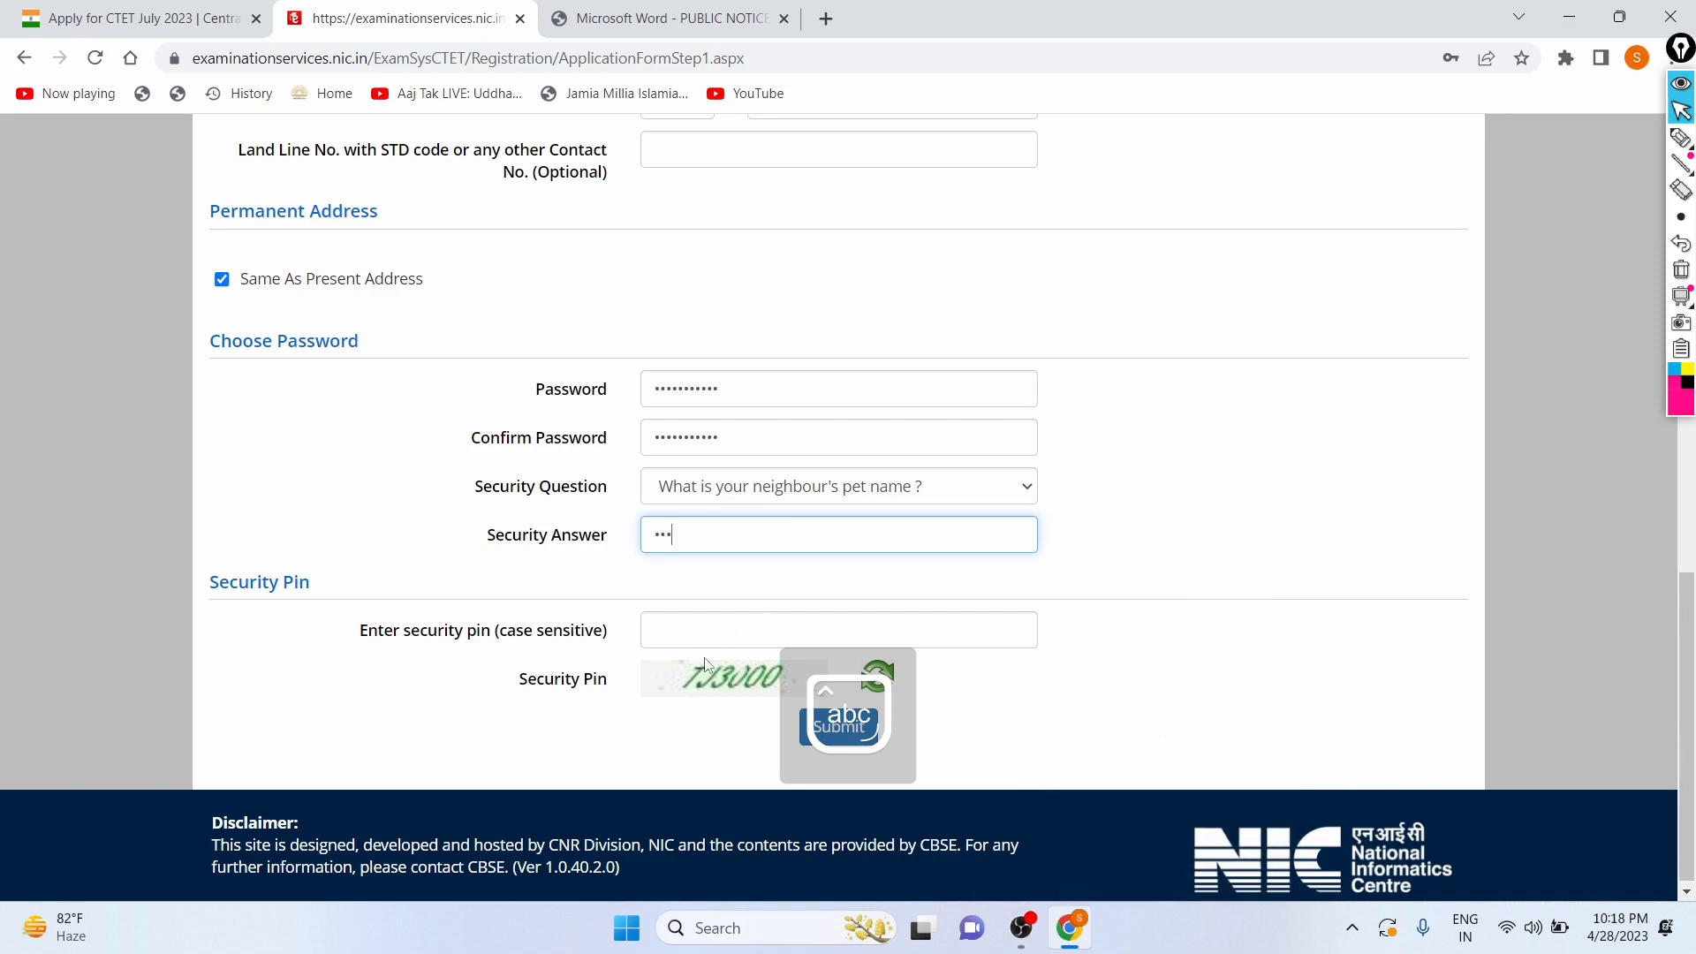
type("•••")
scroll(707, 663, "down", 1)
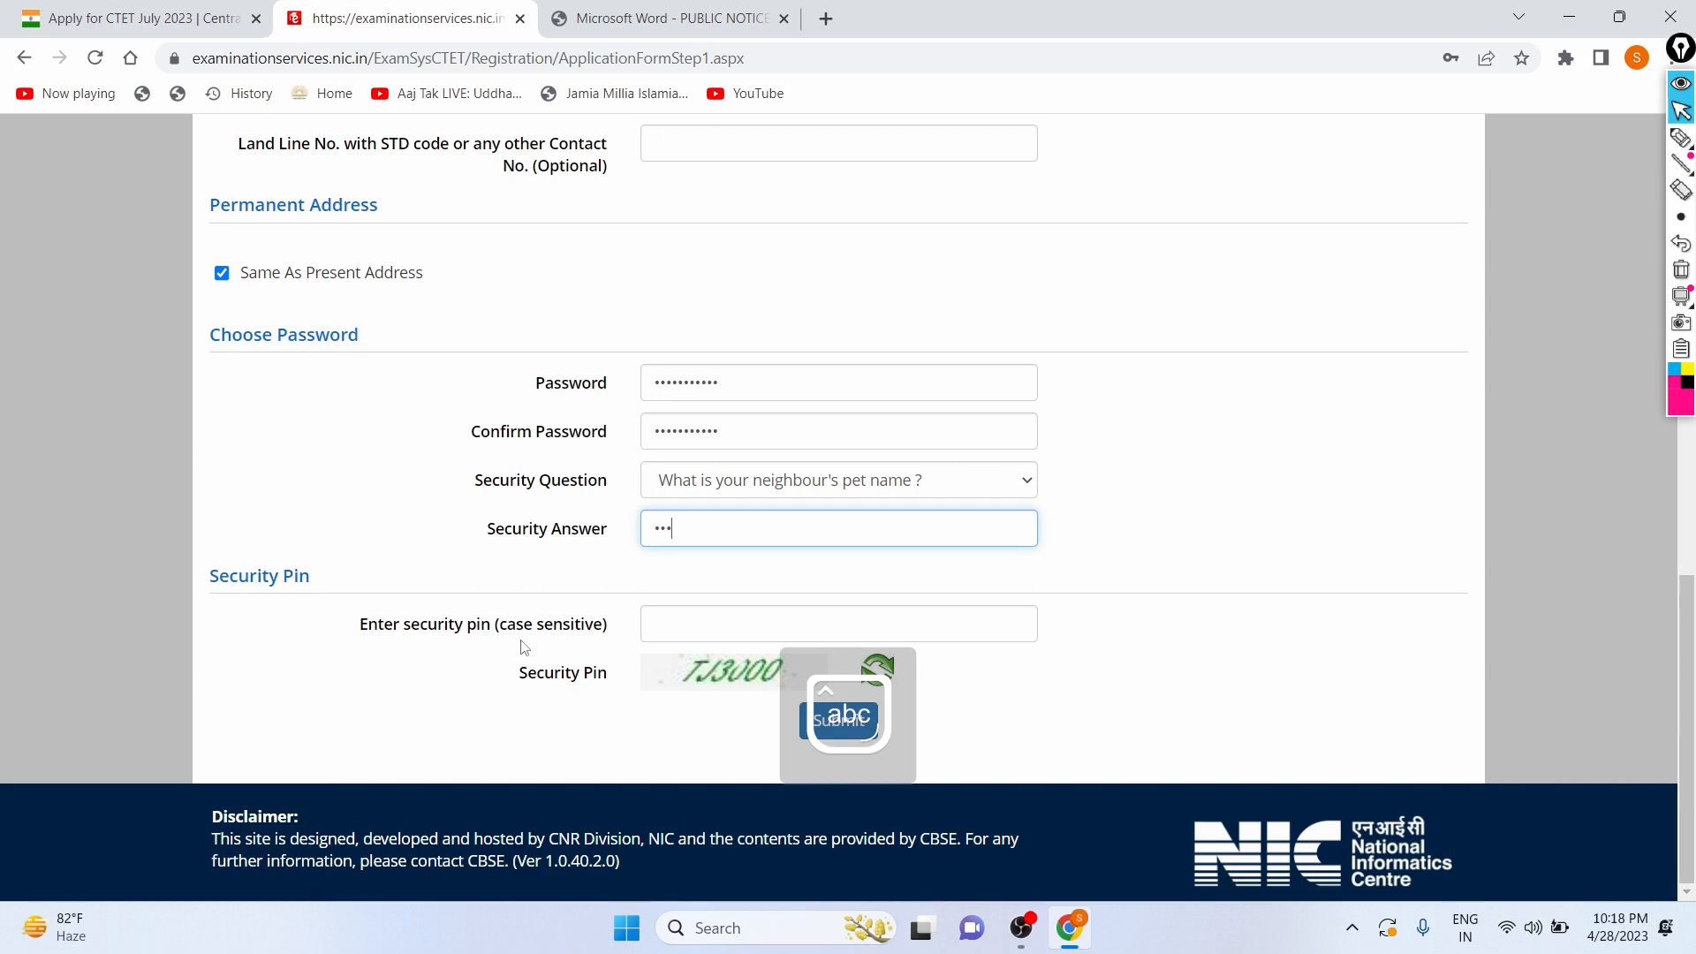
Step: Start typing the captcha characters into the security pin box, beginning with 3000
left_click(681, 623)
key("Caps_Lock")
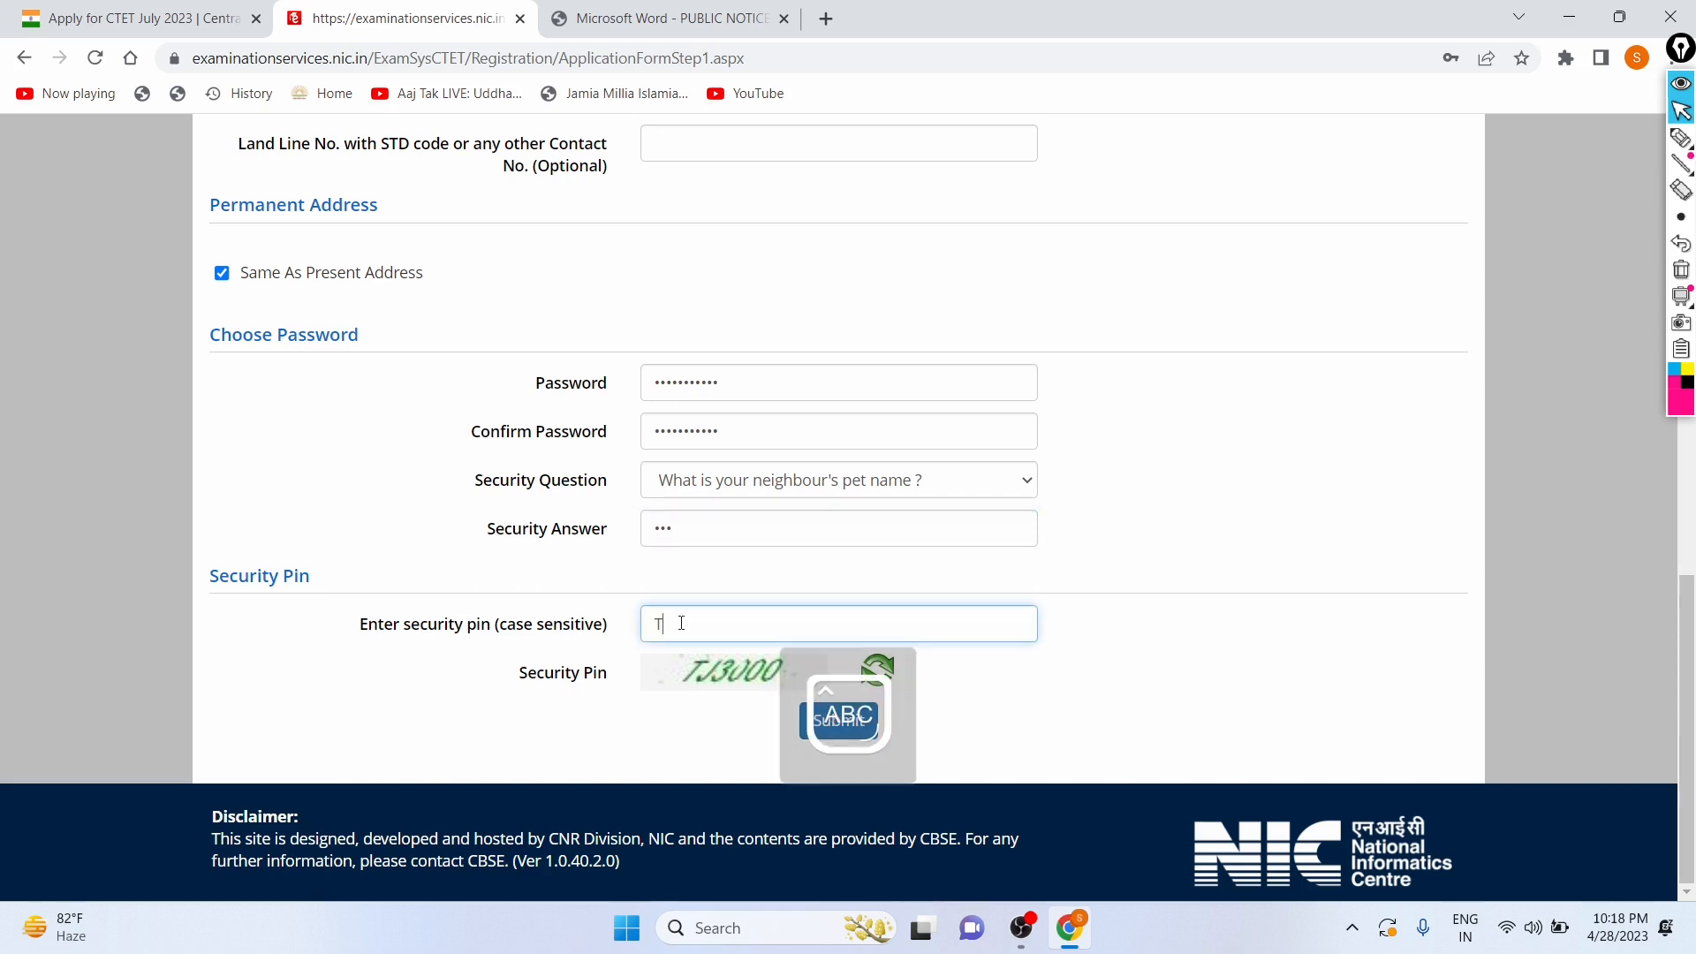
key("Caps_Lock")
type("3000")
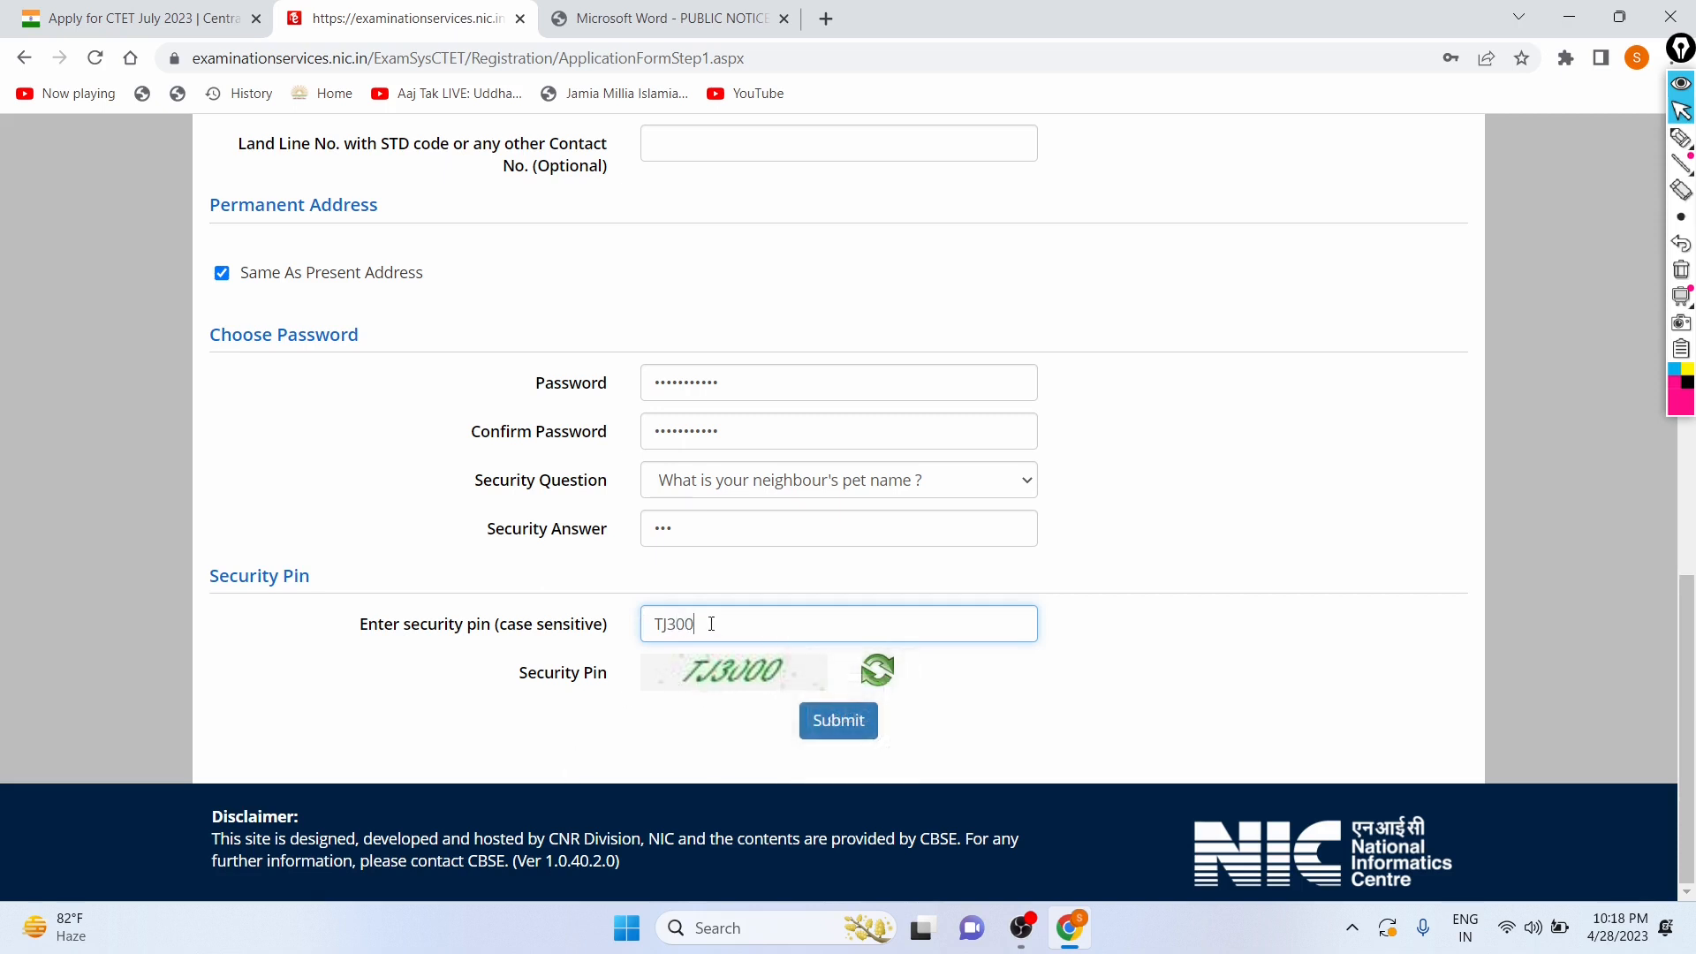
Step: Submit the registration details for review and dismiss the Review Page notice
left_click(827, 727)
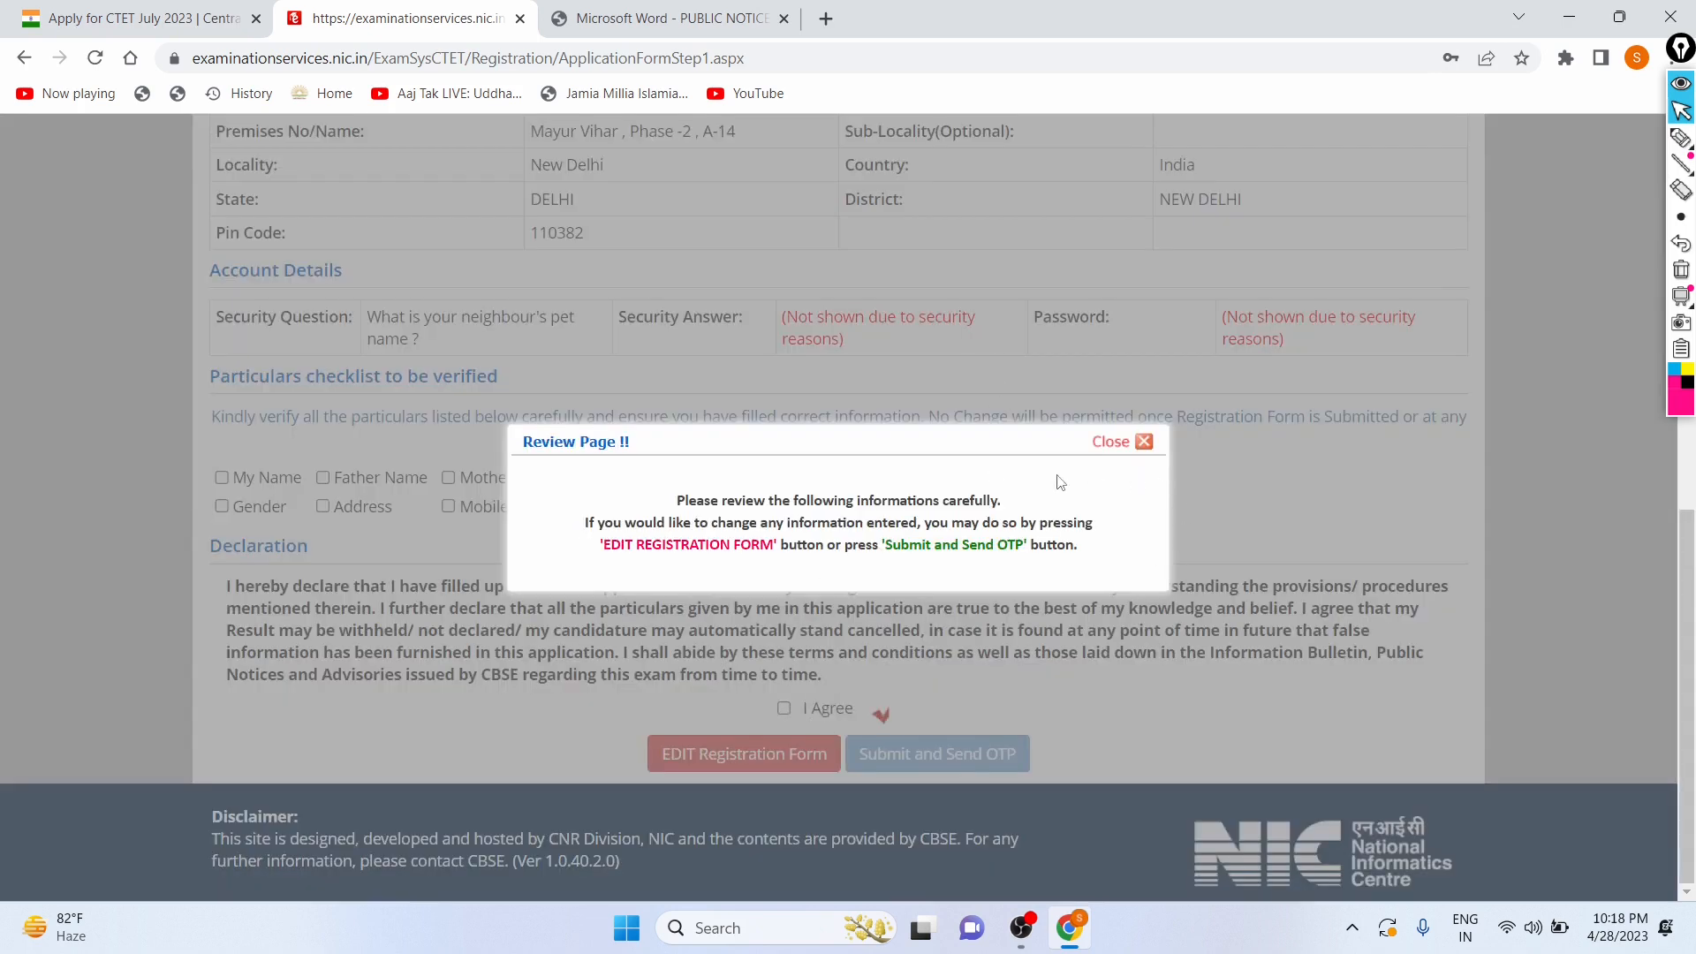
left_click(1144, 442)
scroll(824, 382, "up", 6)
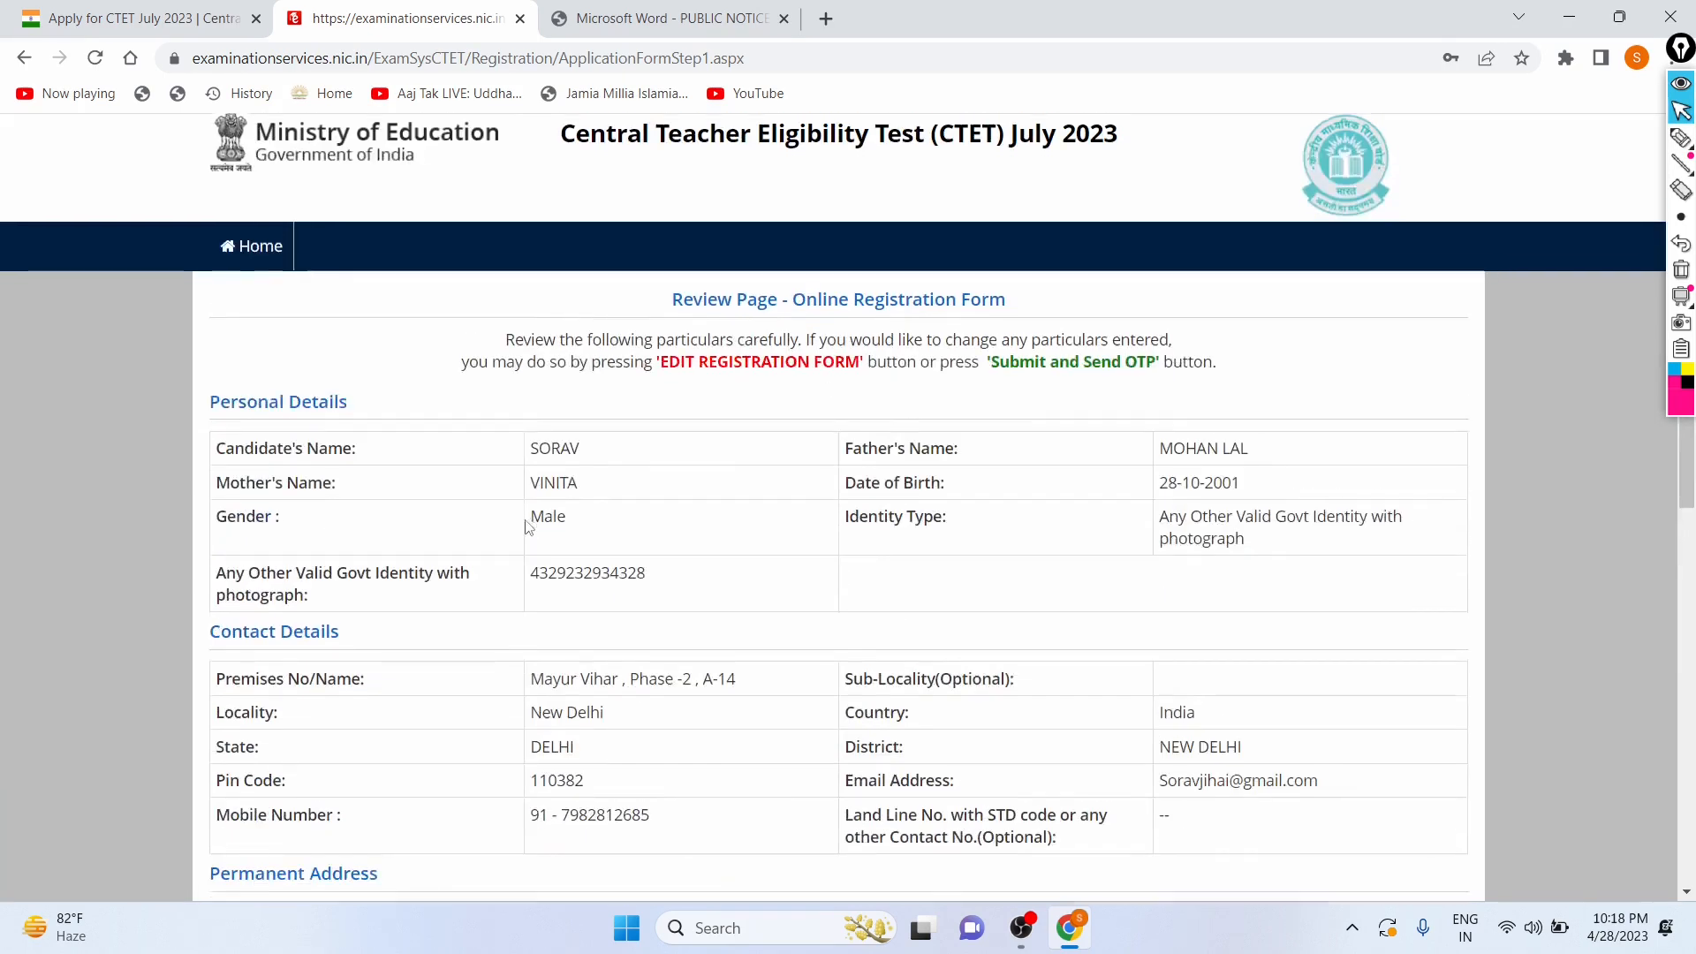
scroll(824, 381, "down", 1)
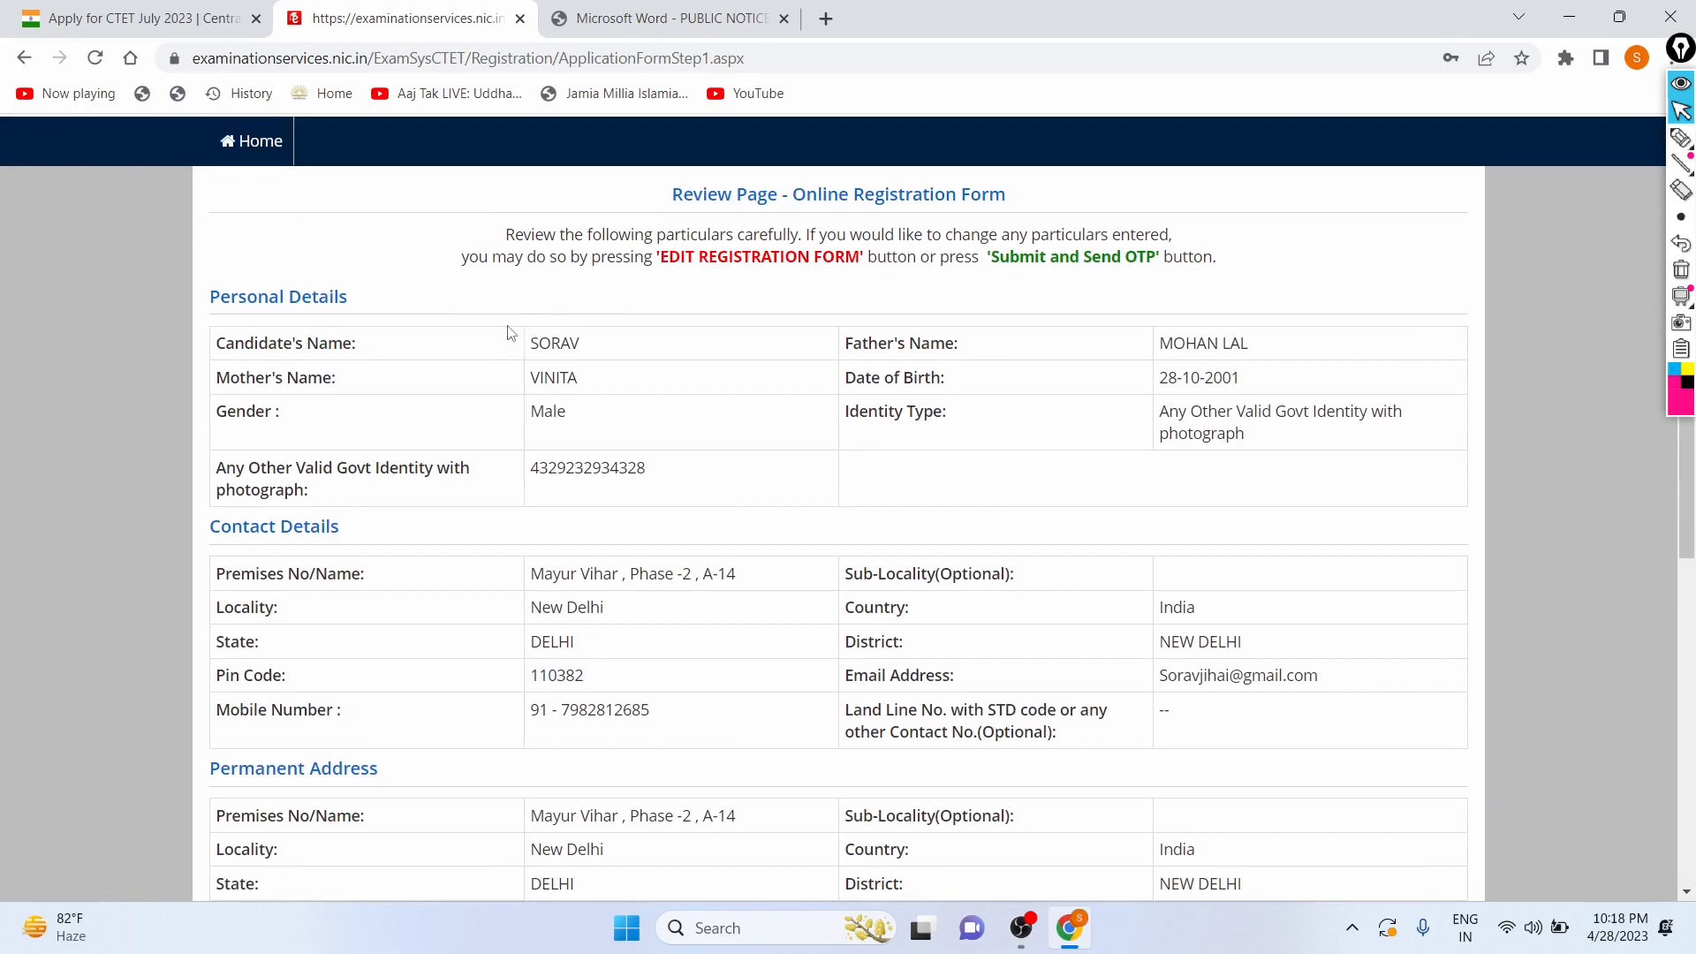
scroll(511, 332, "down", 1)
left_click_drag(521, 228, 996, 454)
left_click(996, 454)
scroll(994, 457, "down", 5)
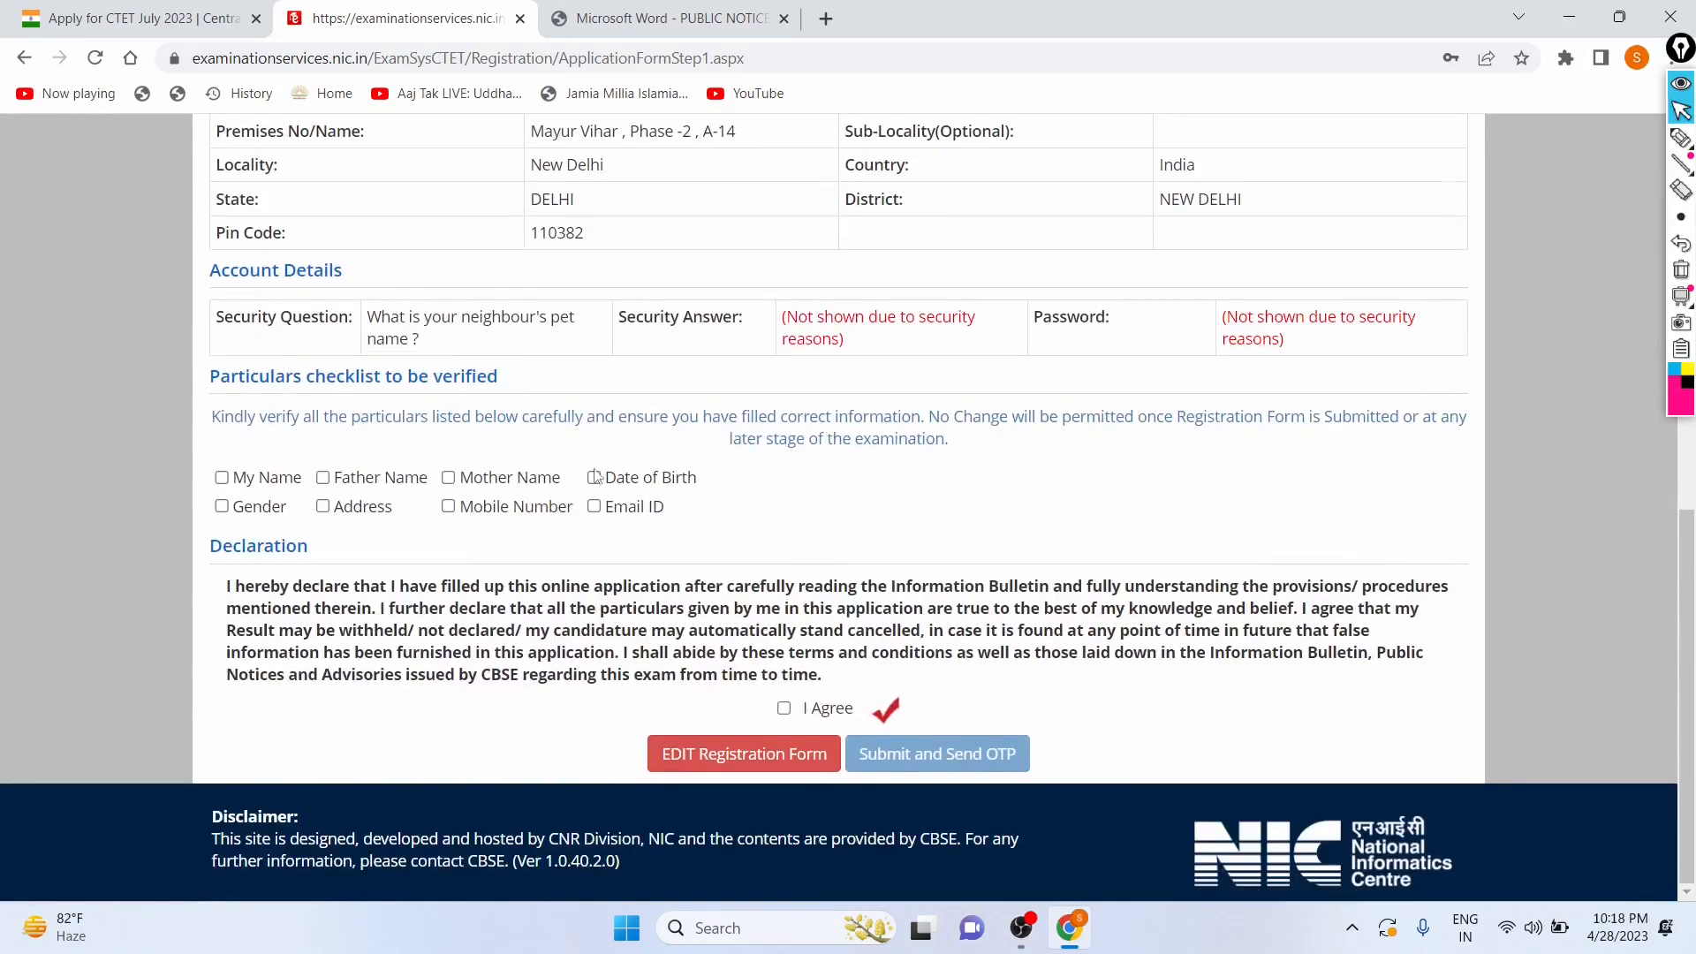
Step: Tick all eight checklist items, from My Name to Email ID, and tick I Agree
left_click(593, 477)
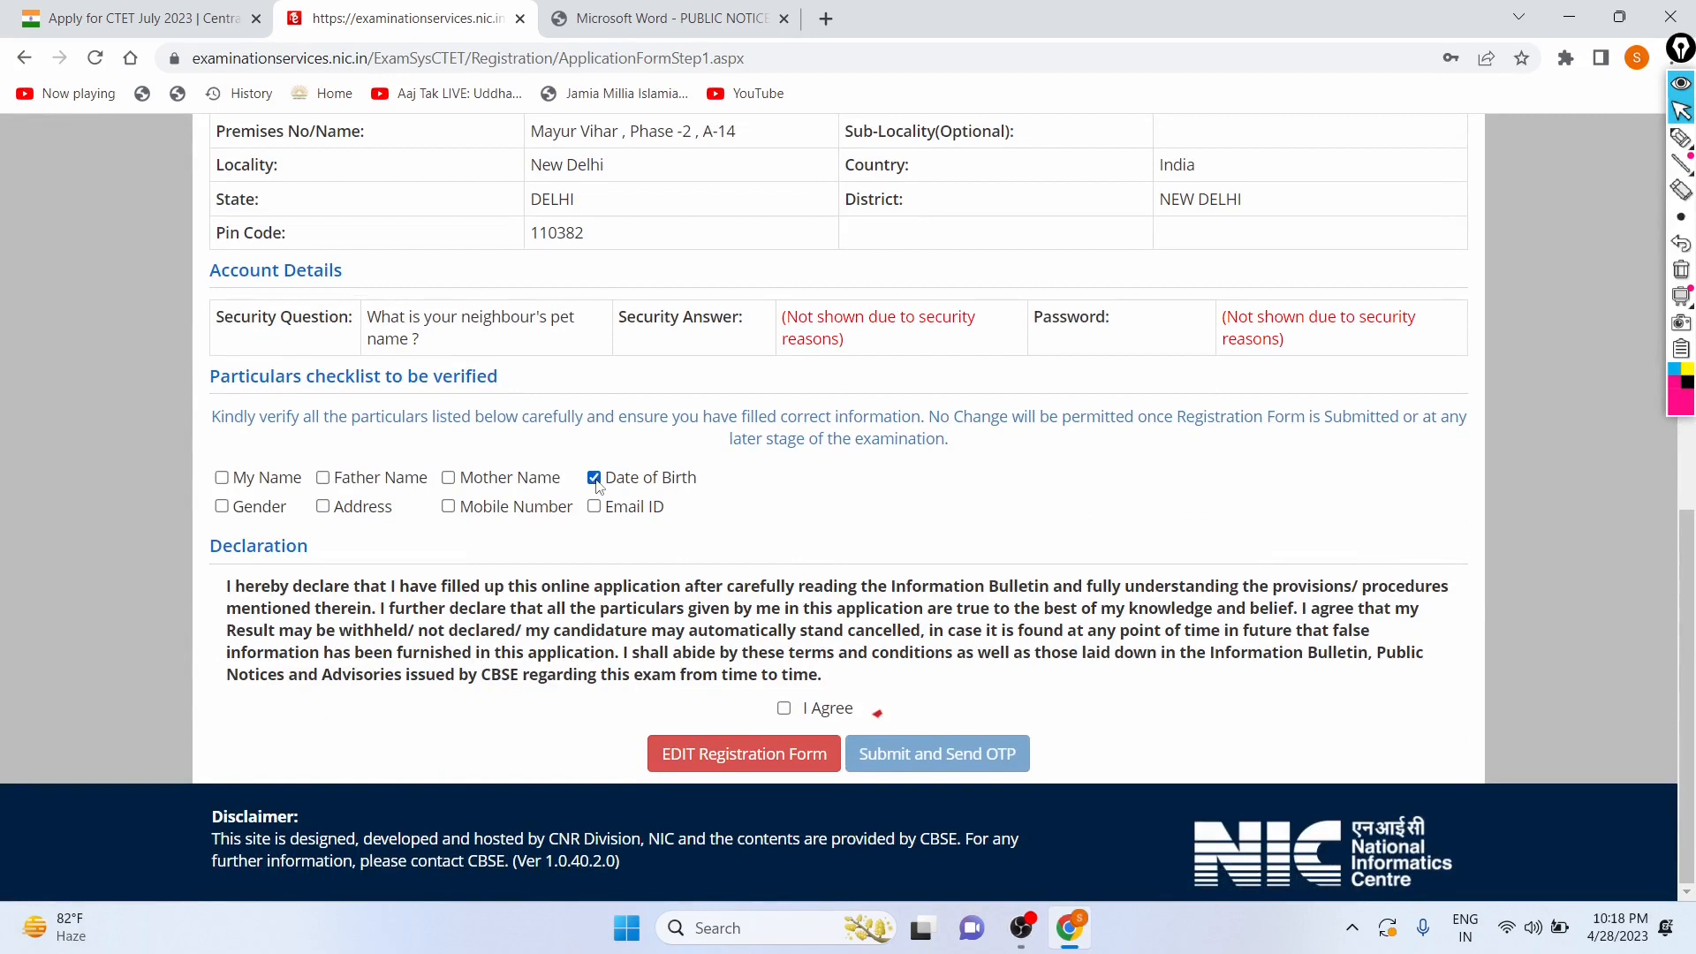
left_click(222, 477)
left_click(222, 508)
left_click(324, 505)
left_click(449, 506)
left_click(595, 506)
left_click(449, 478)
left_click(323, 478)
left_click(784, 710)
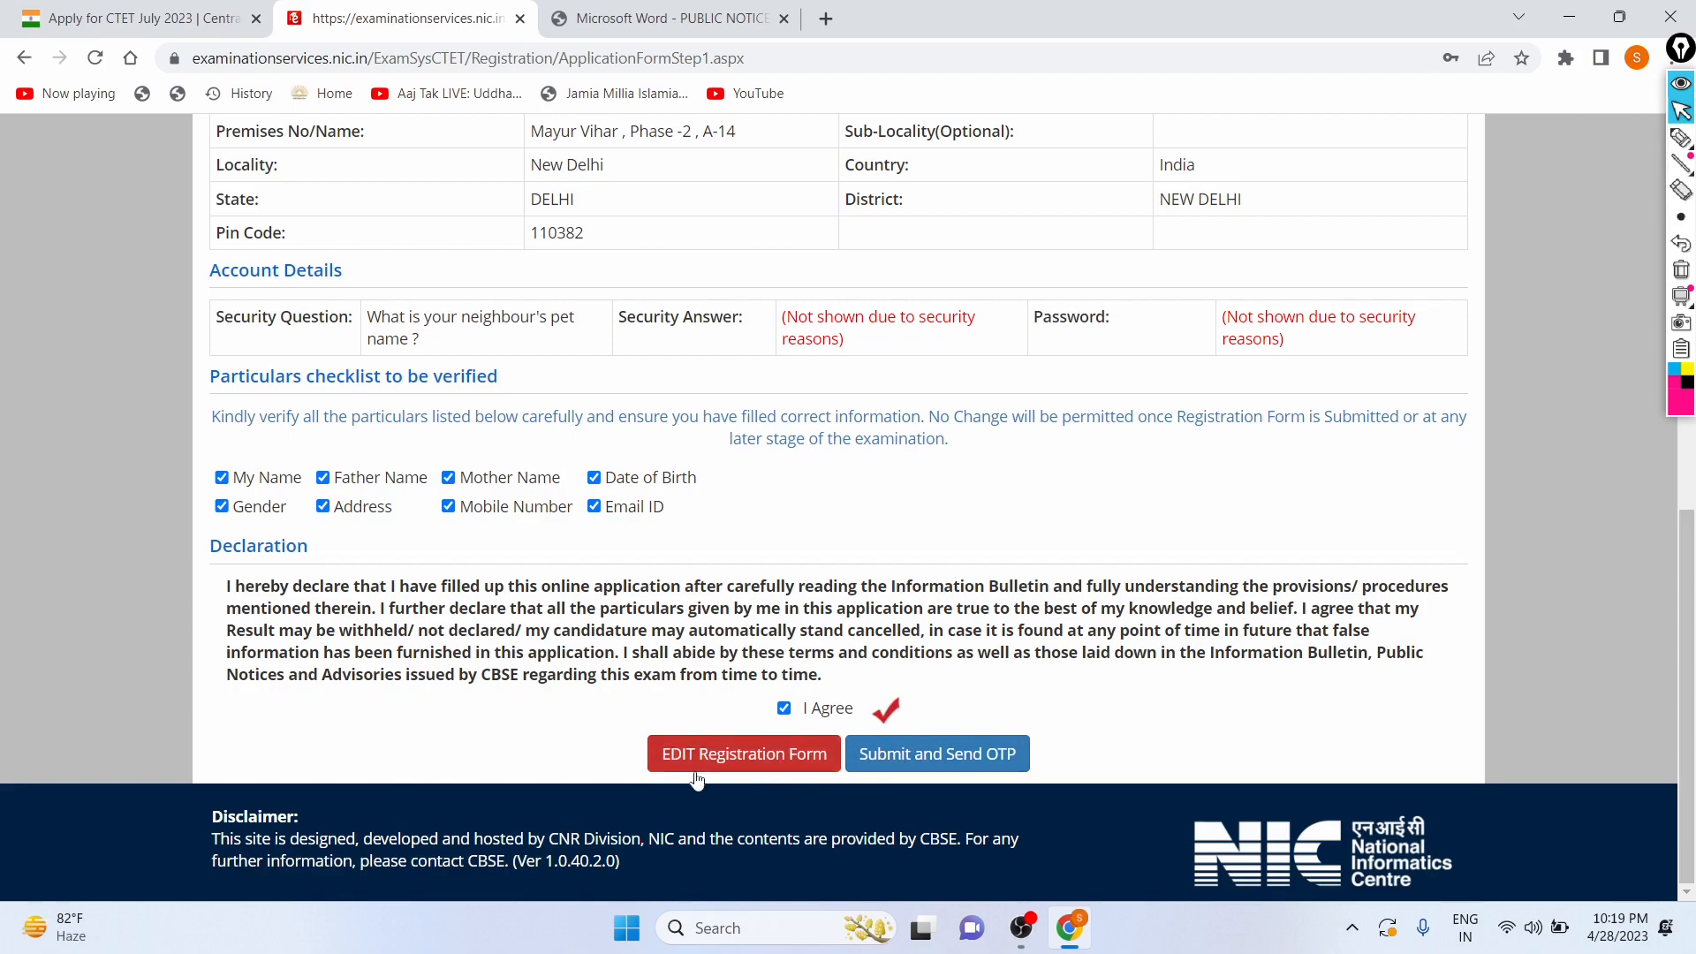
scroll(734, 747, "up", 2)
scroll(732, 749, "up", 2)
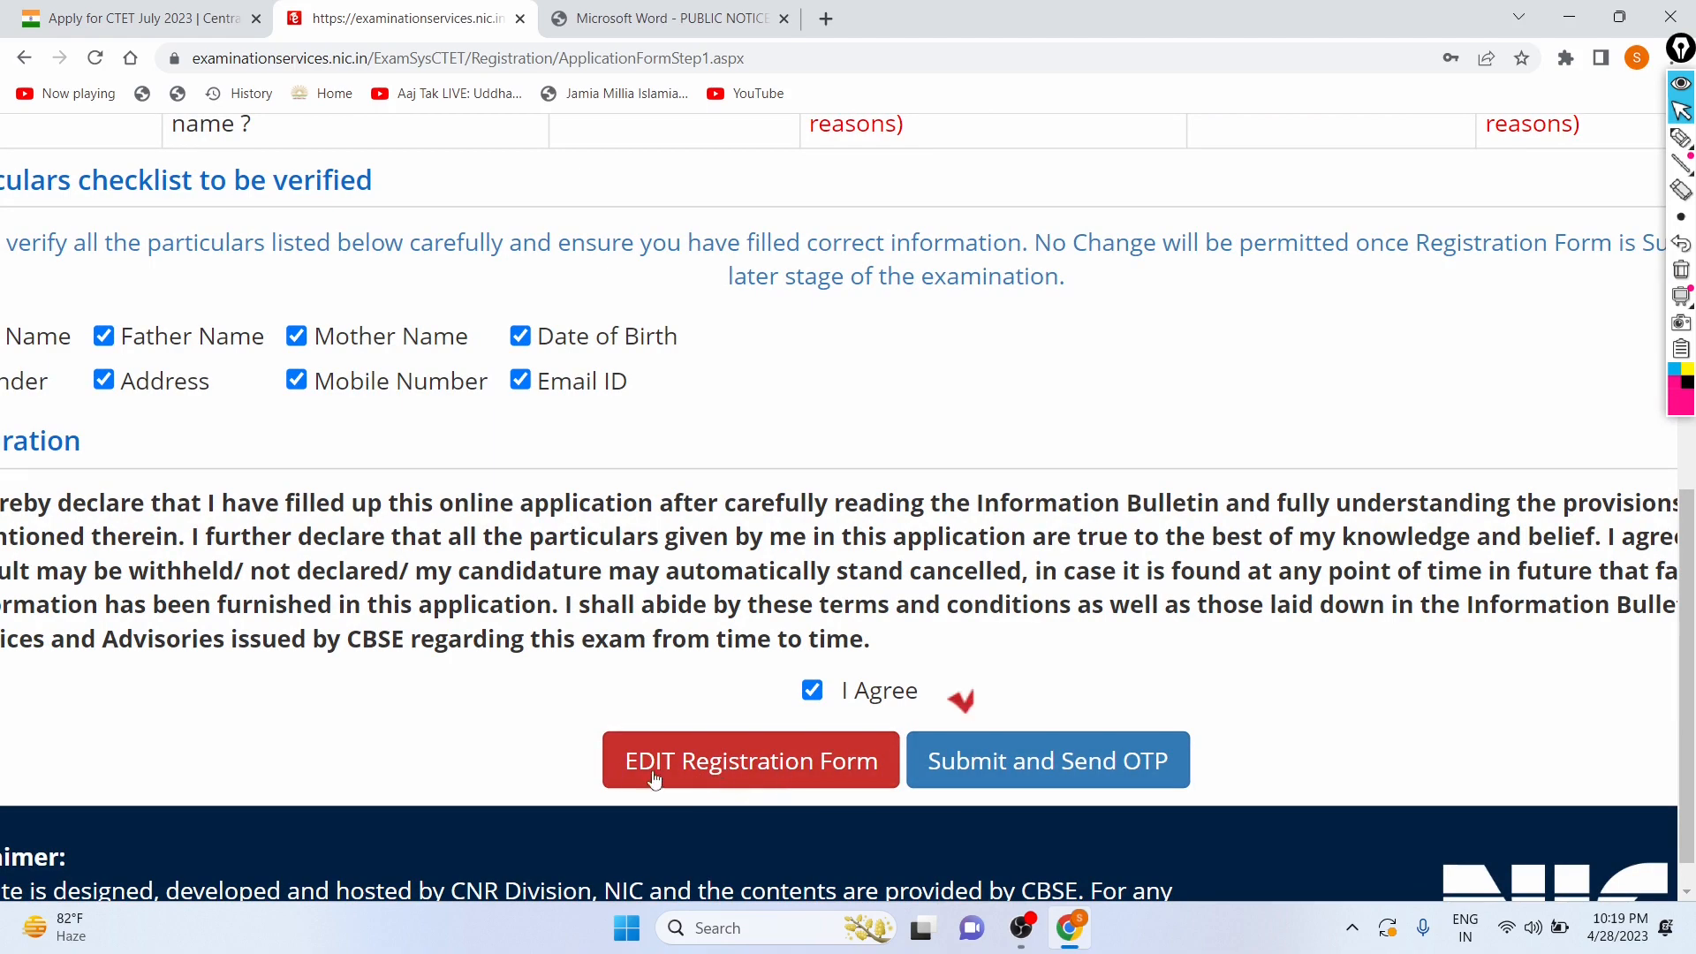
scroll(872, 769, "down", 2)
Step: Request the SMS OTP, enter the received one-time password and submit the registration form
left_click(917, 769)
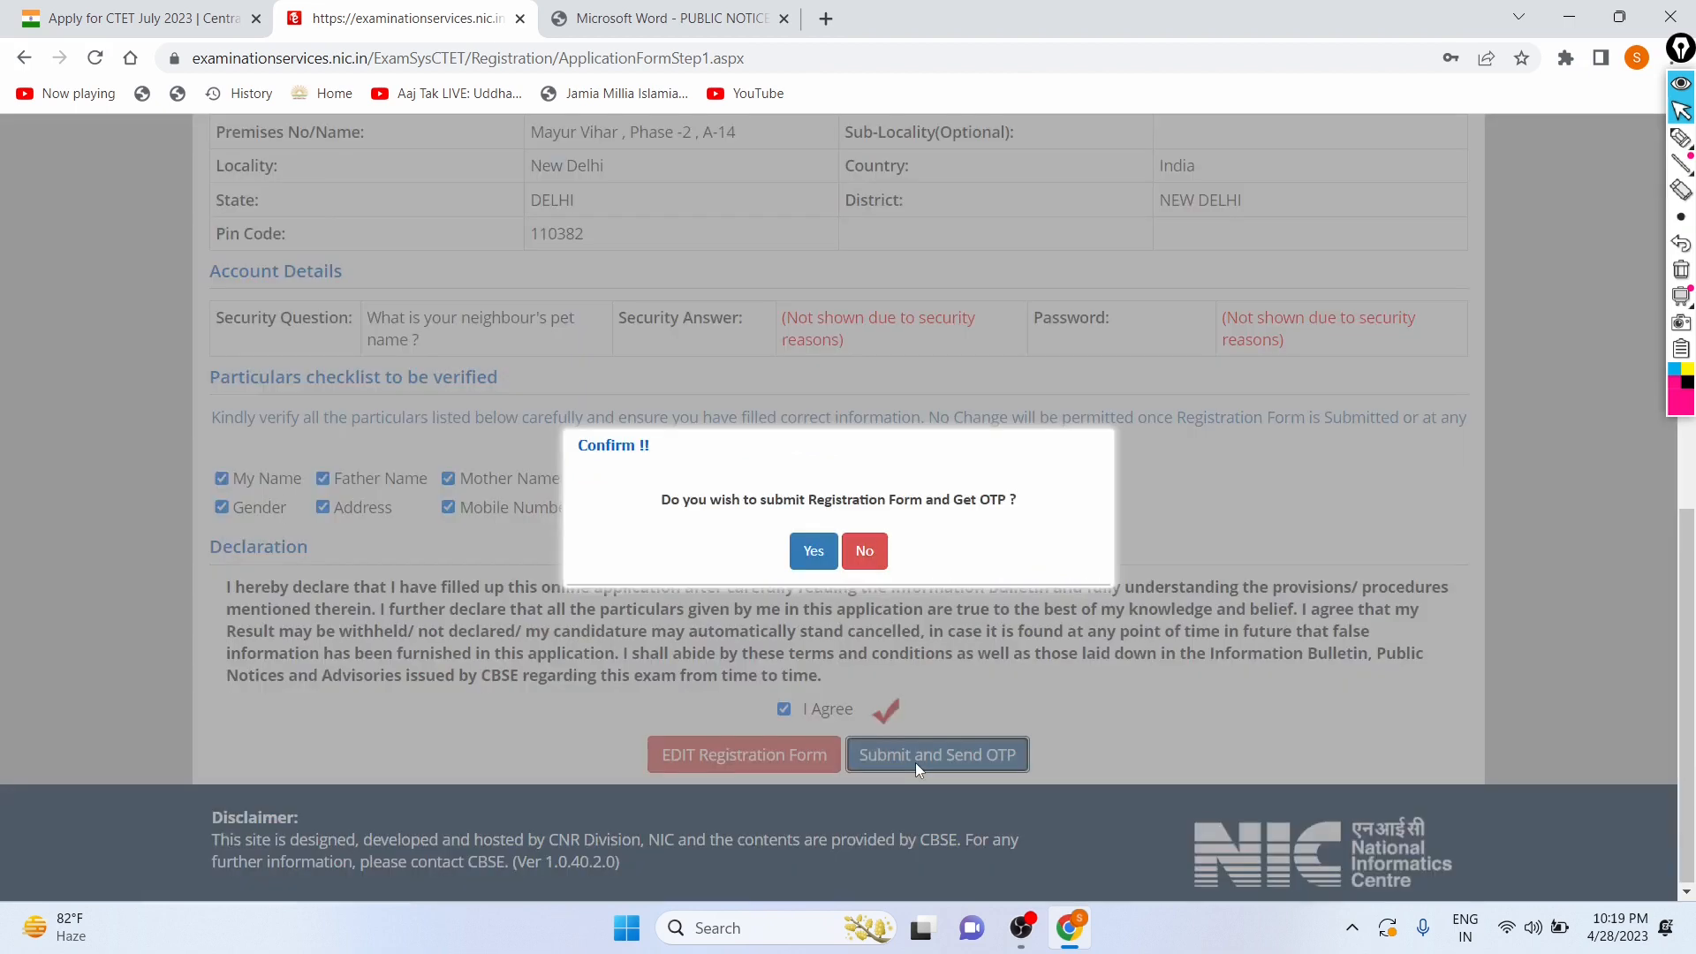
left_click(822, 561)
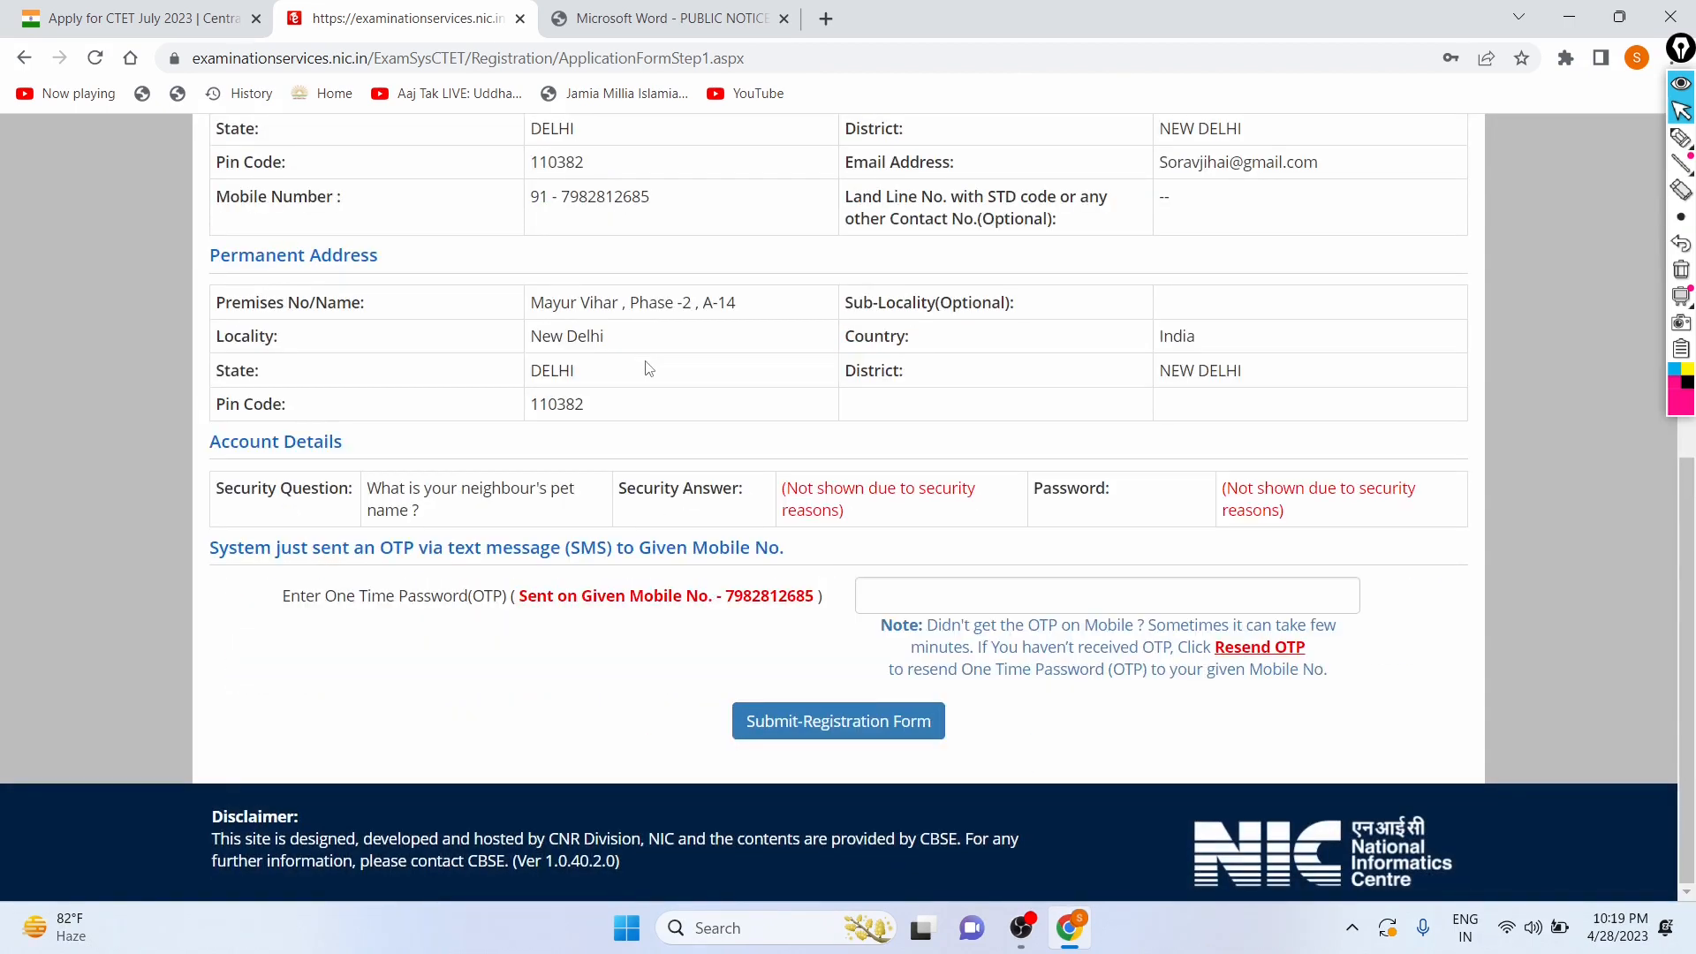
left_click(905, 596)
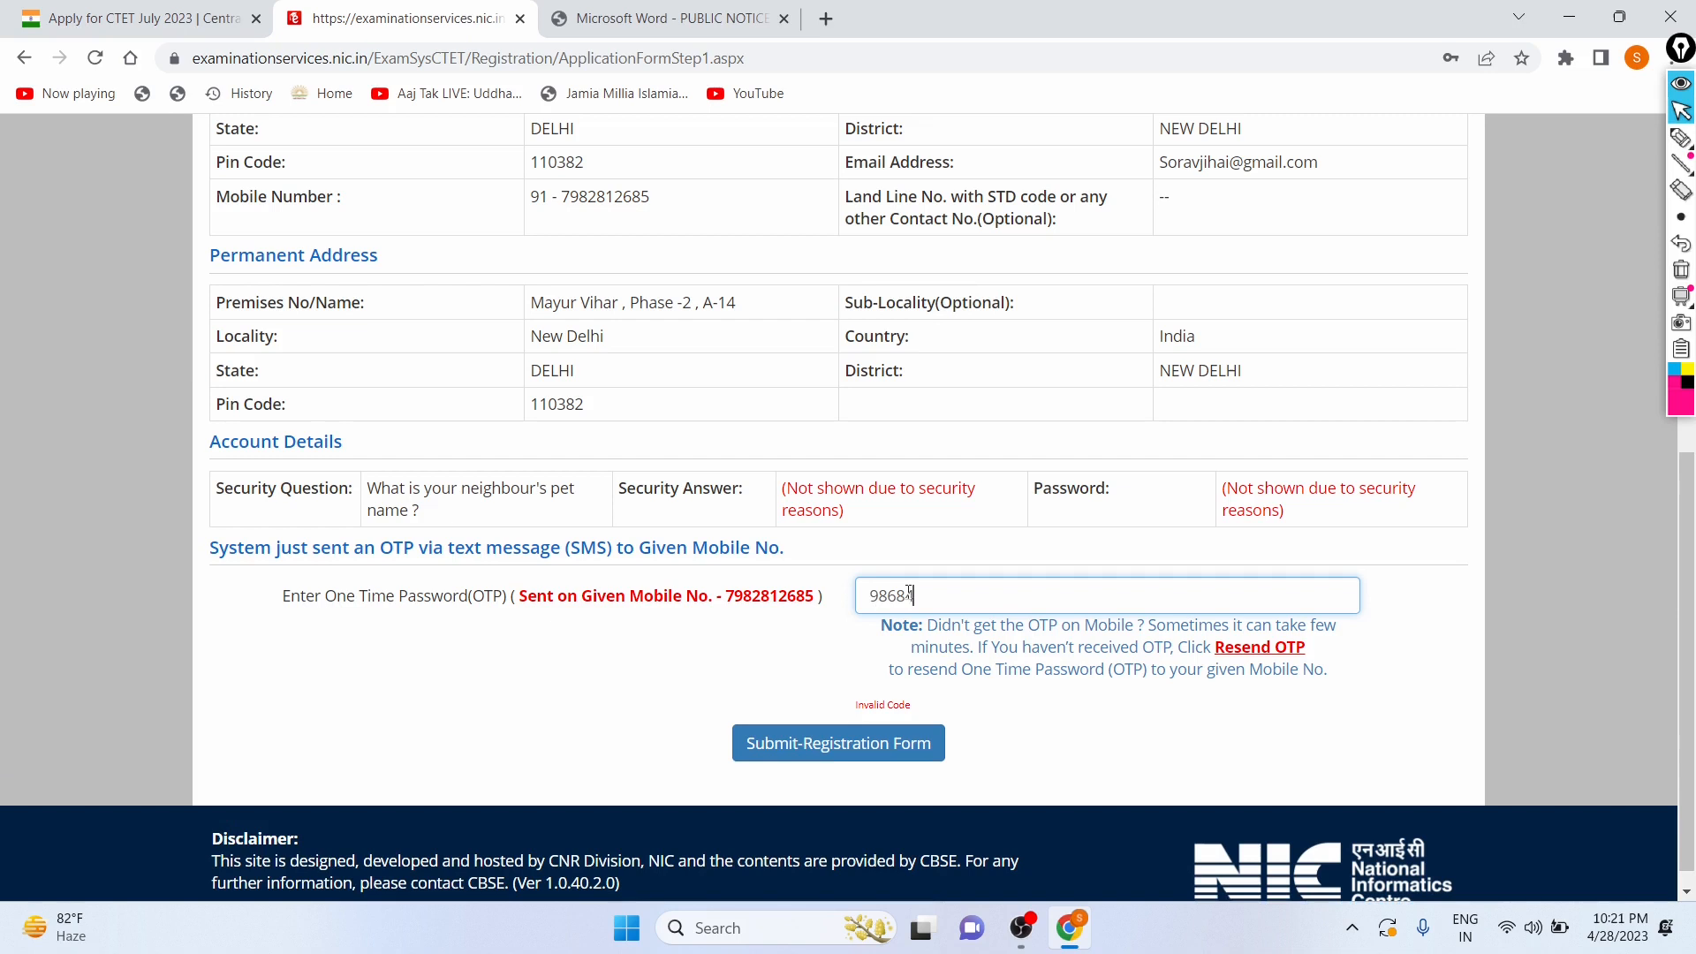
type("5")
left_click(807, 743)
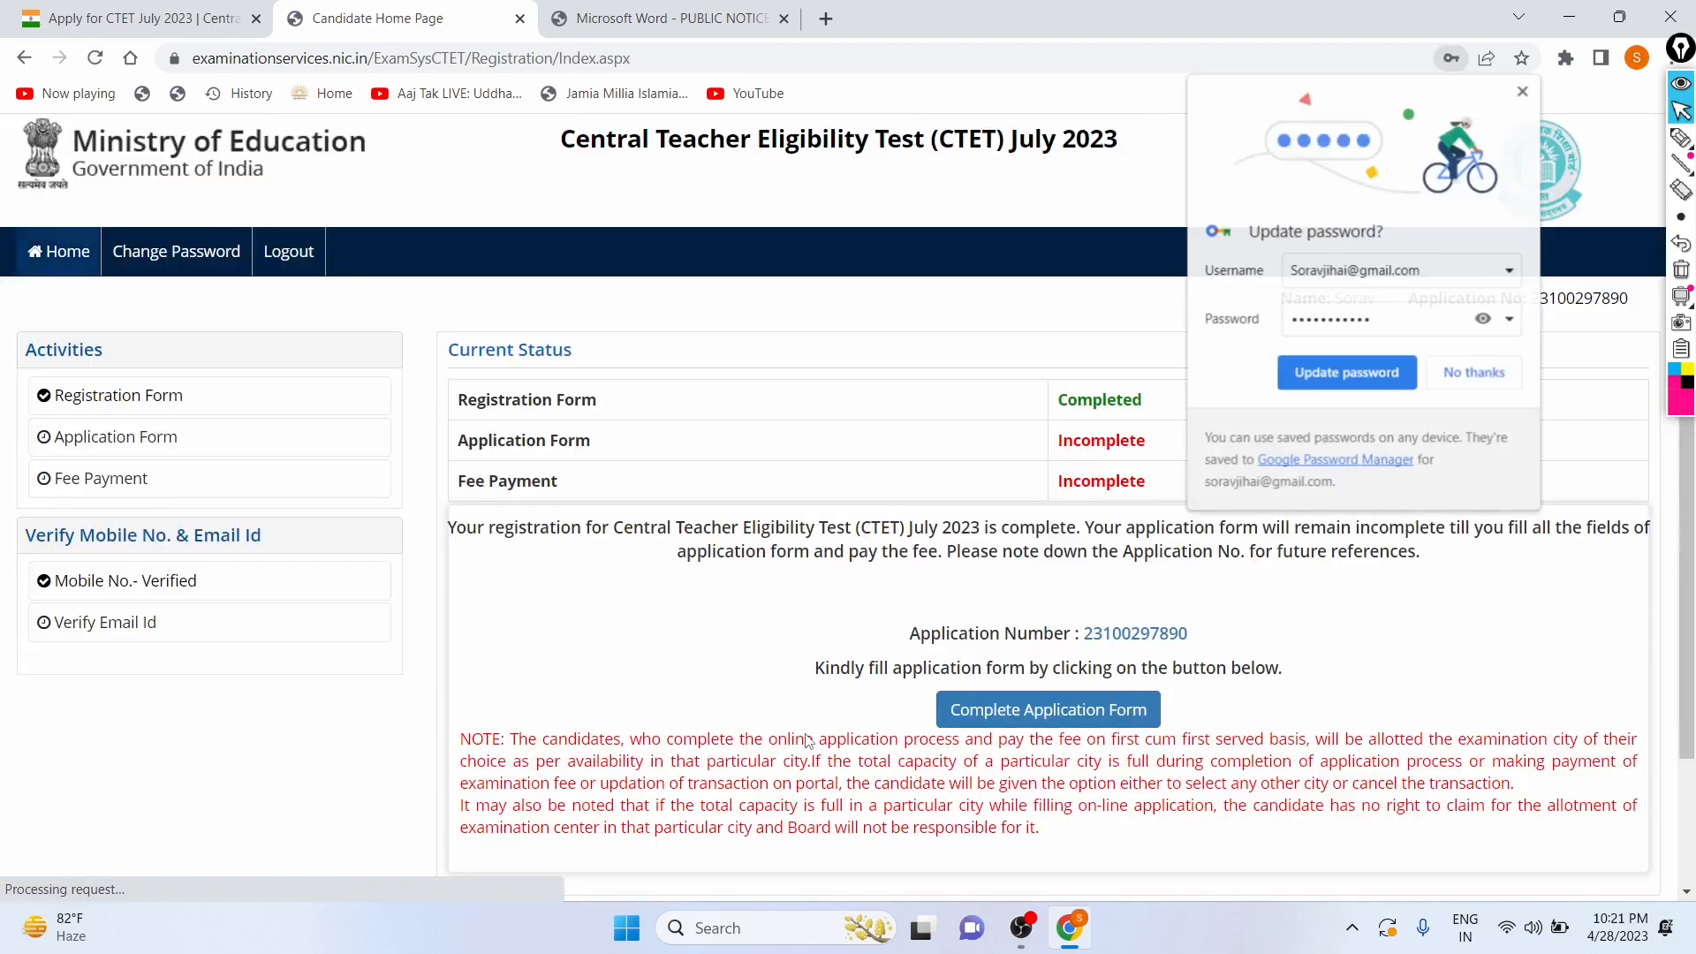
Step: Save the updated password in Chrome and review the registration status table
left_click(1376, 373)
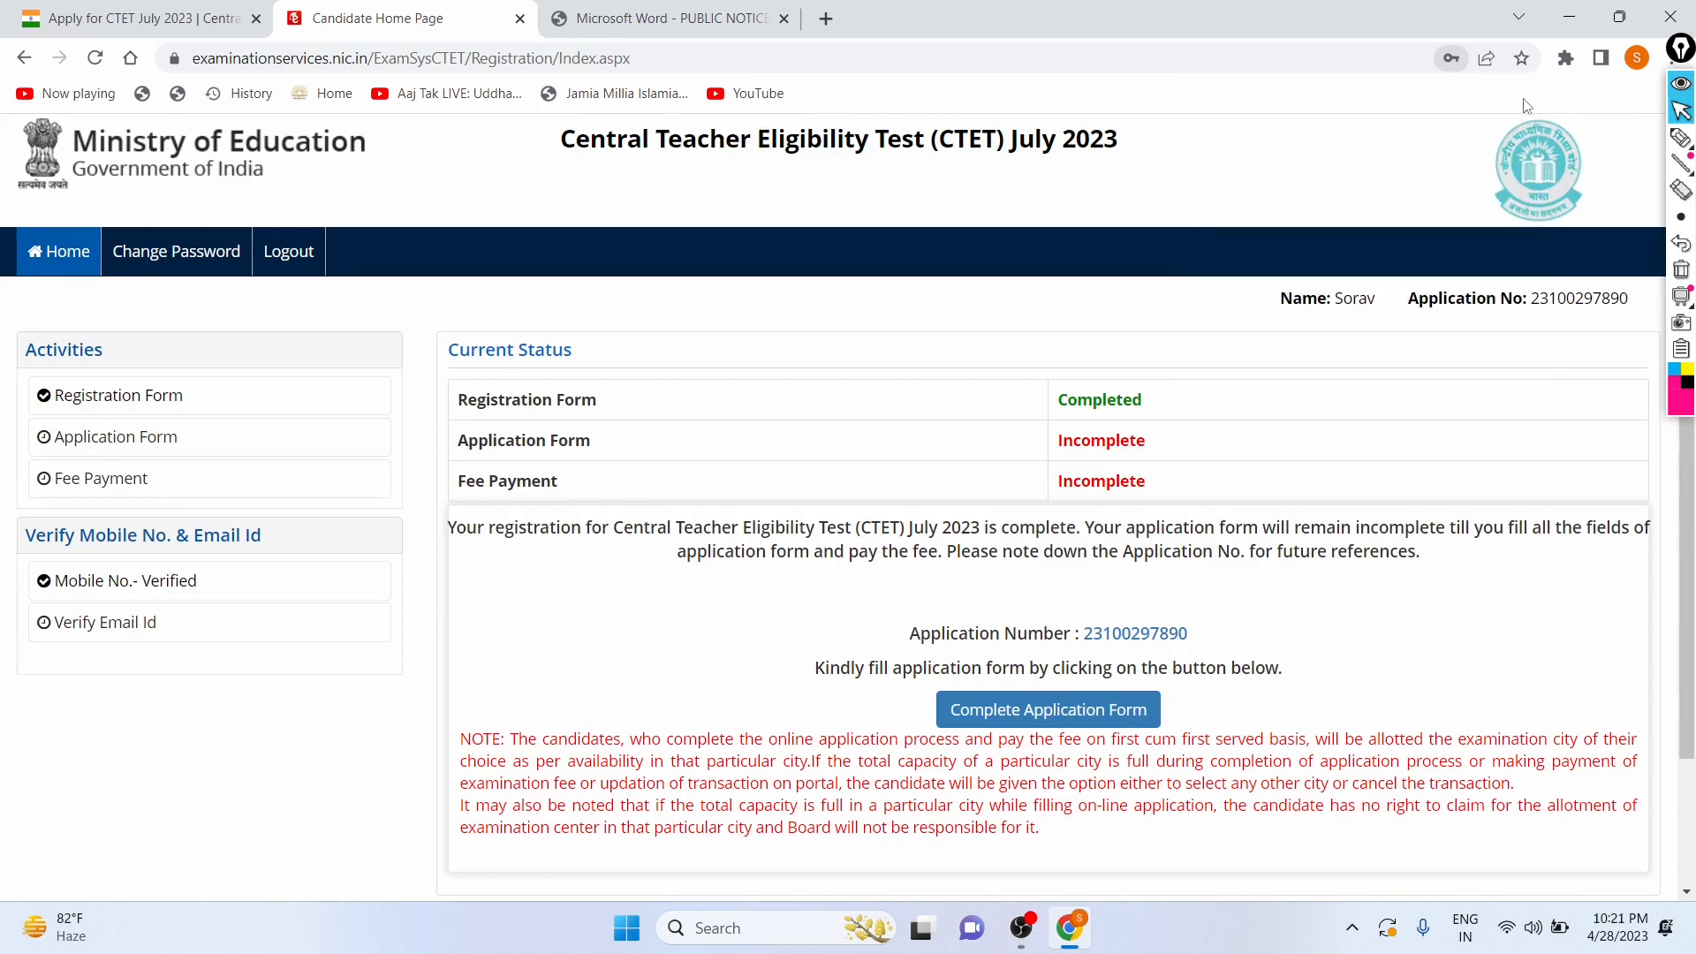
scroll(1035, 437, "down", 1)
scroll(1032, 440, "up", 1)
scroll(586, 462, "down", 1)
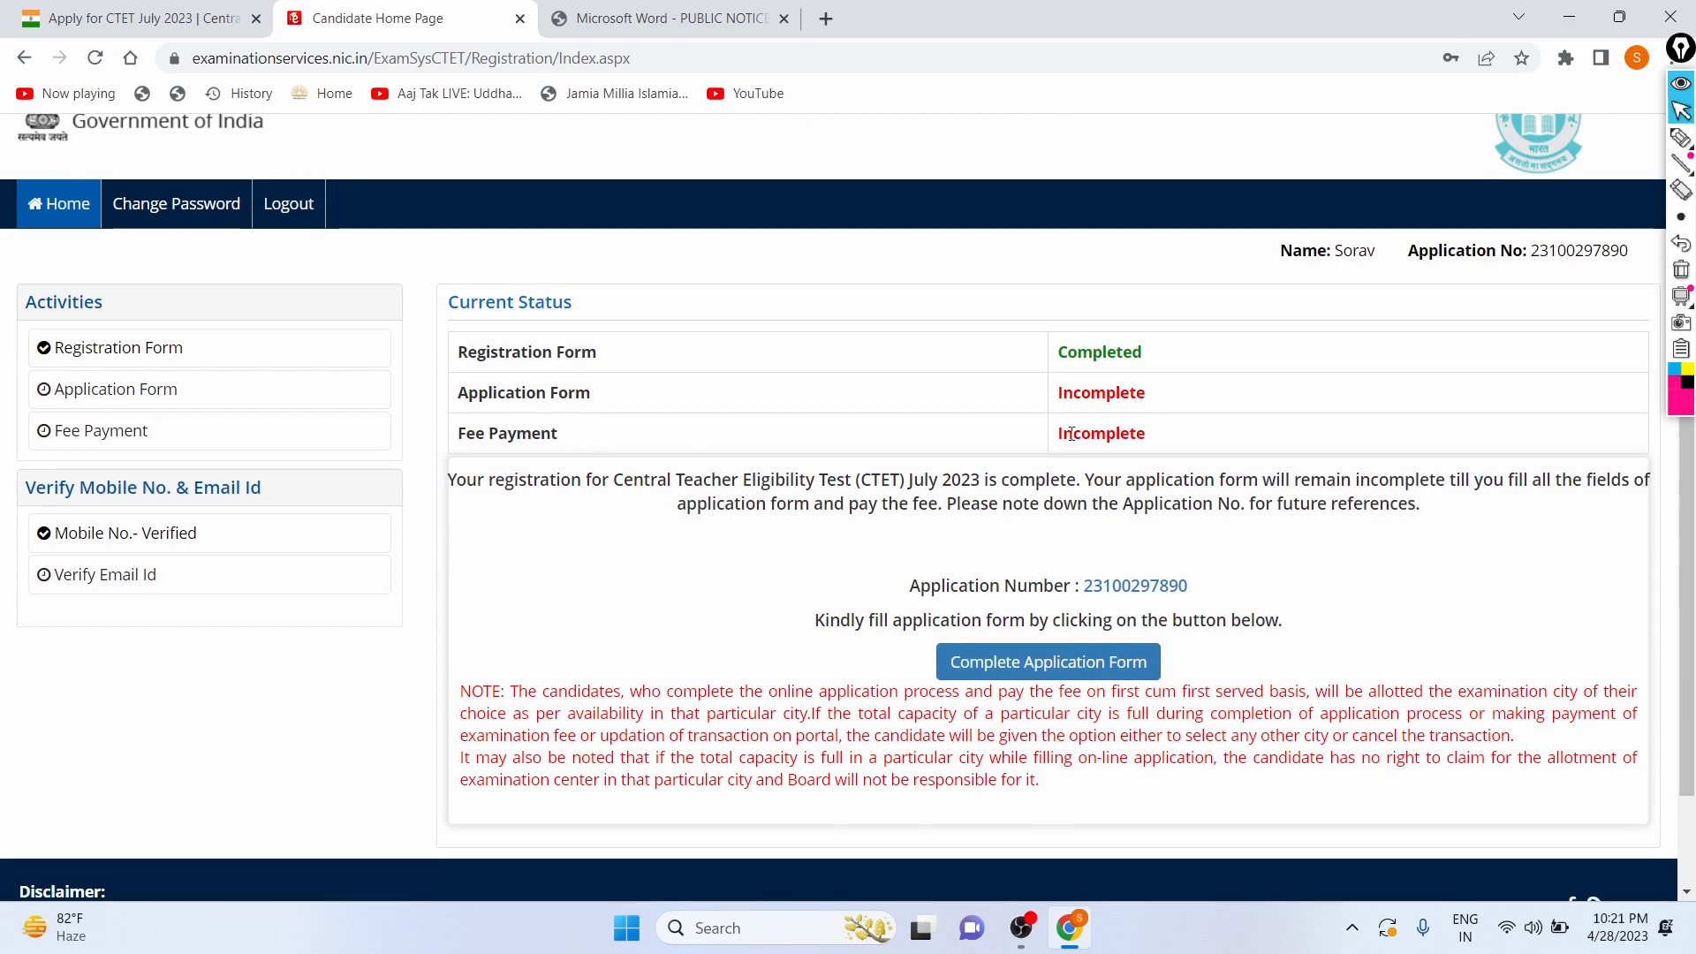
double_click(1142, 434)
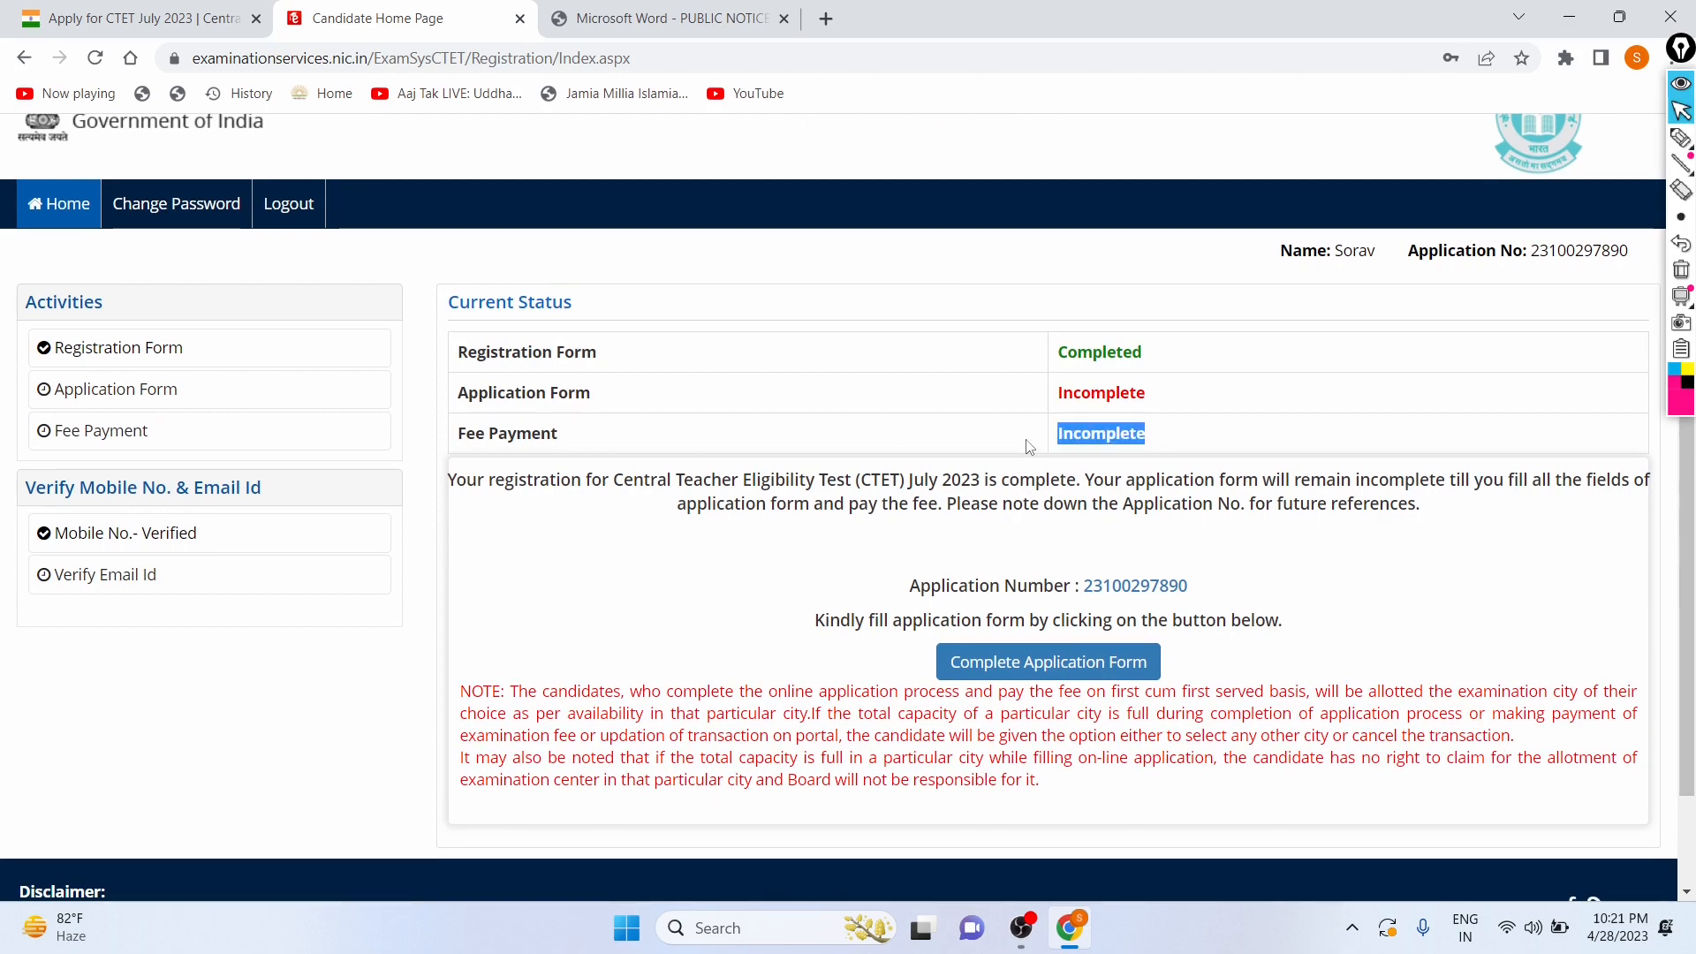
left_click(1032, 446)
scroll(743, 457, "down", 2)
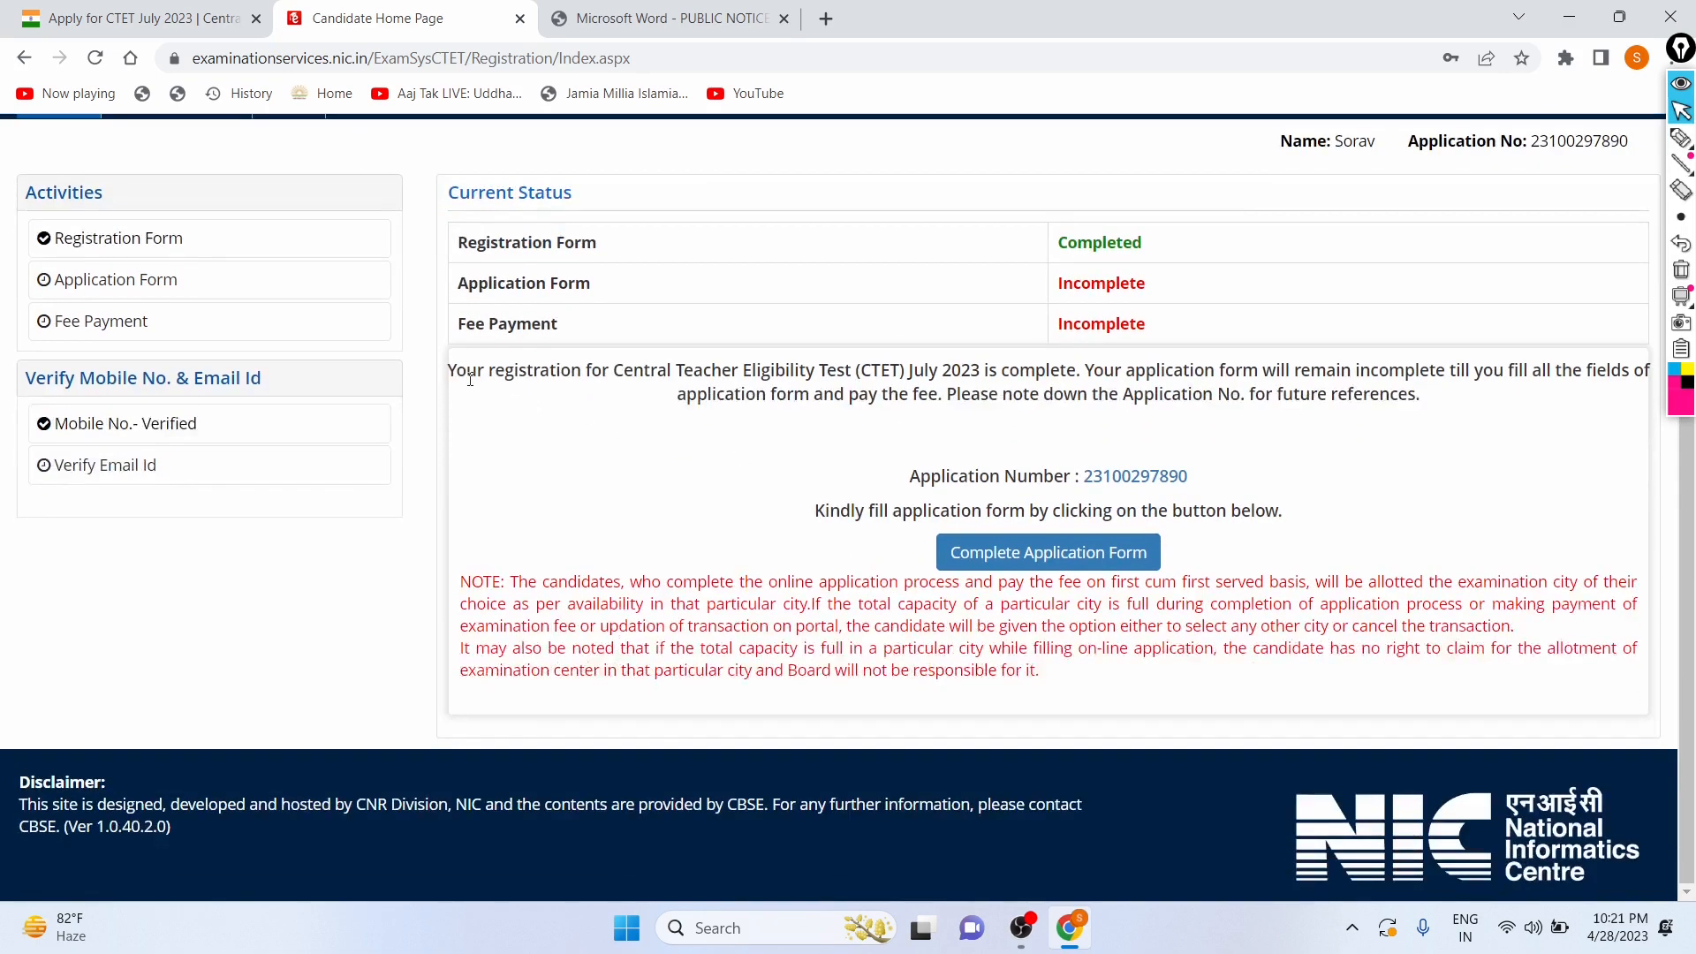
left_click_drag(447, 373, 975, 424)
left_click(975, 424)
Step: Open Complete Application Form to view the form steps and their status
left_click(979, 570)
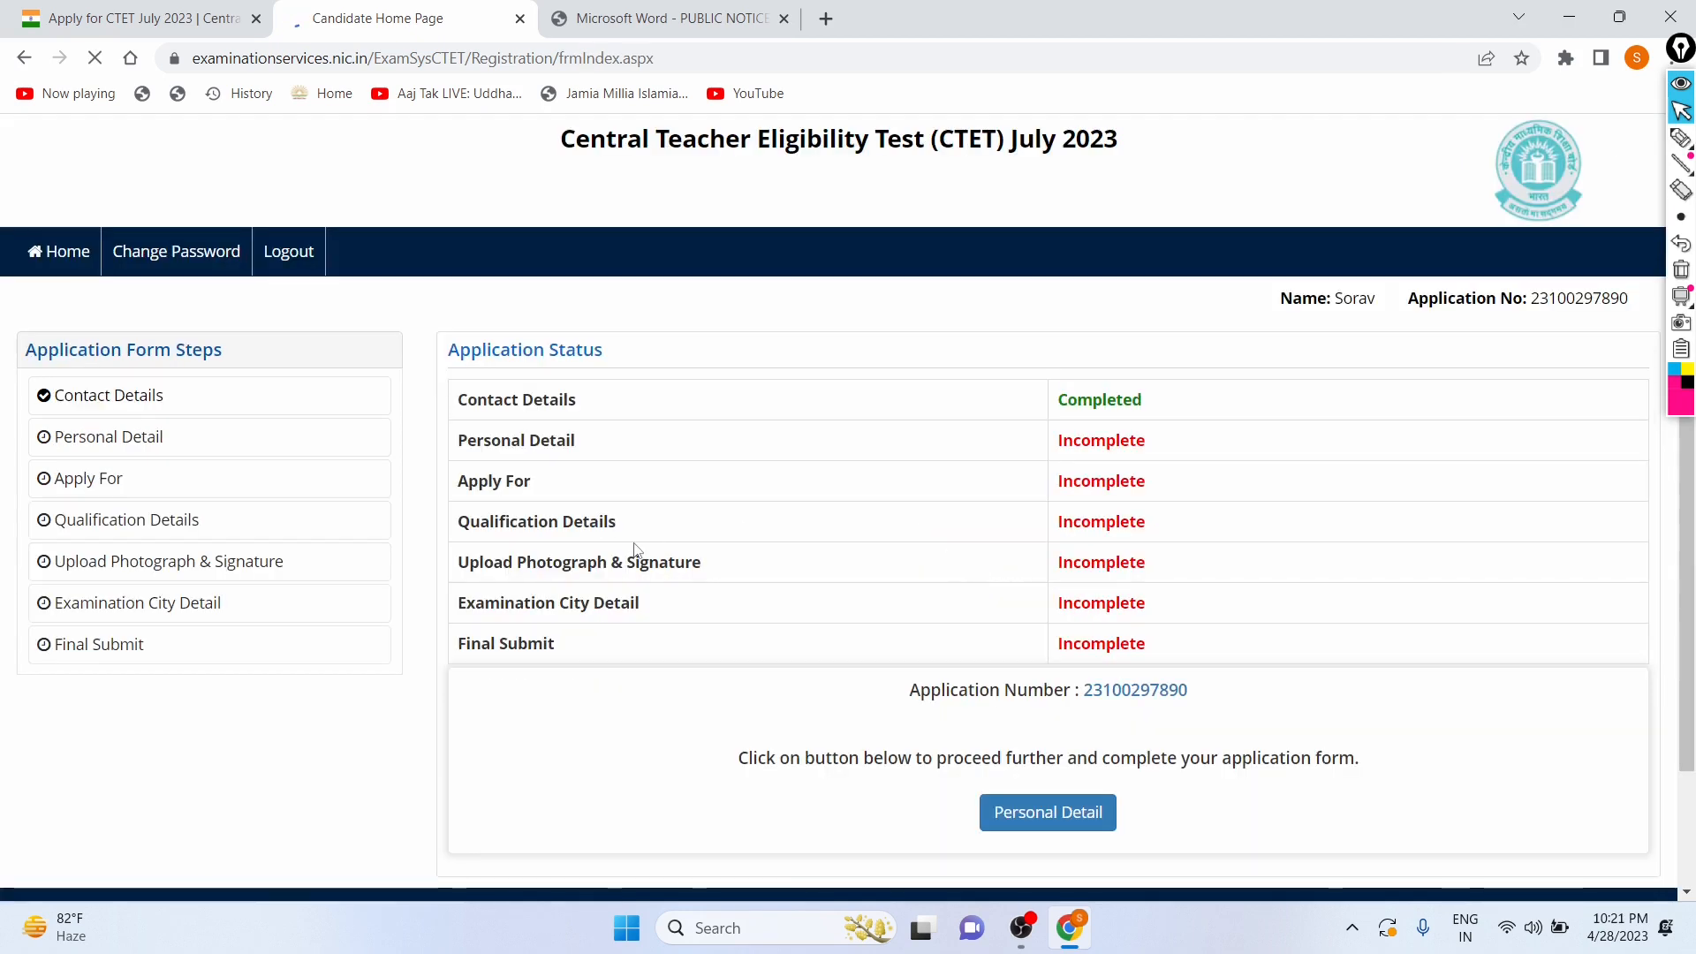
scroll(720, 575, "down", 2)
scroll(803, 421, "up", 1)
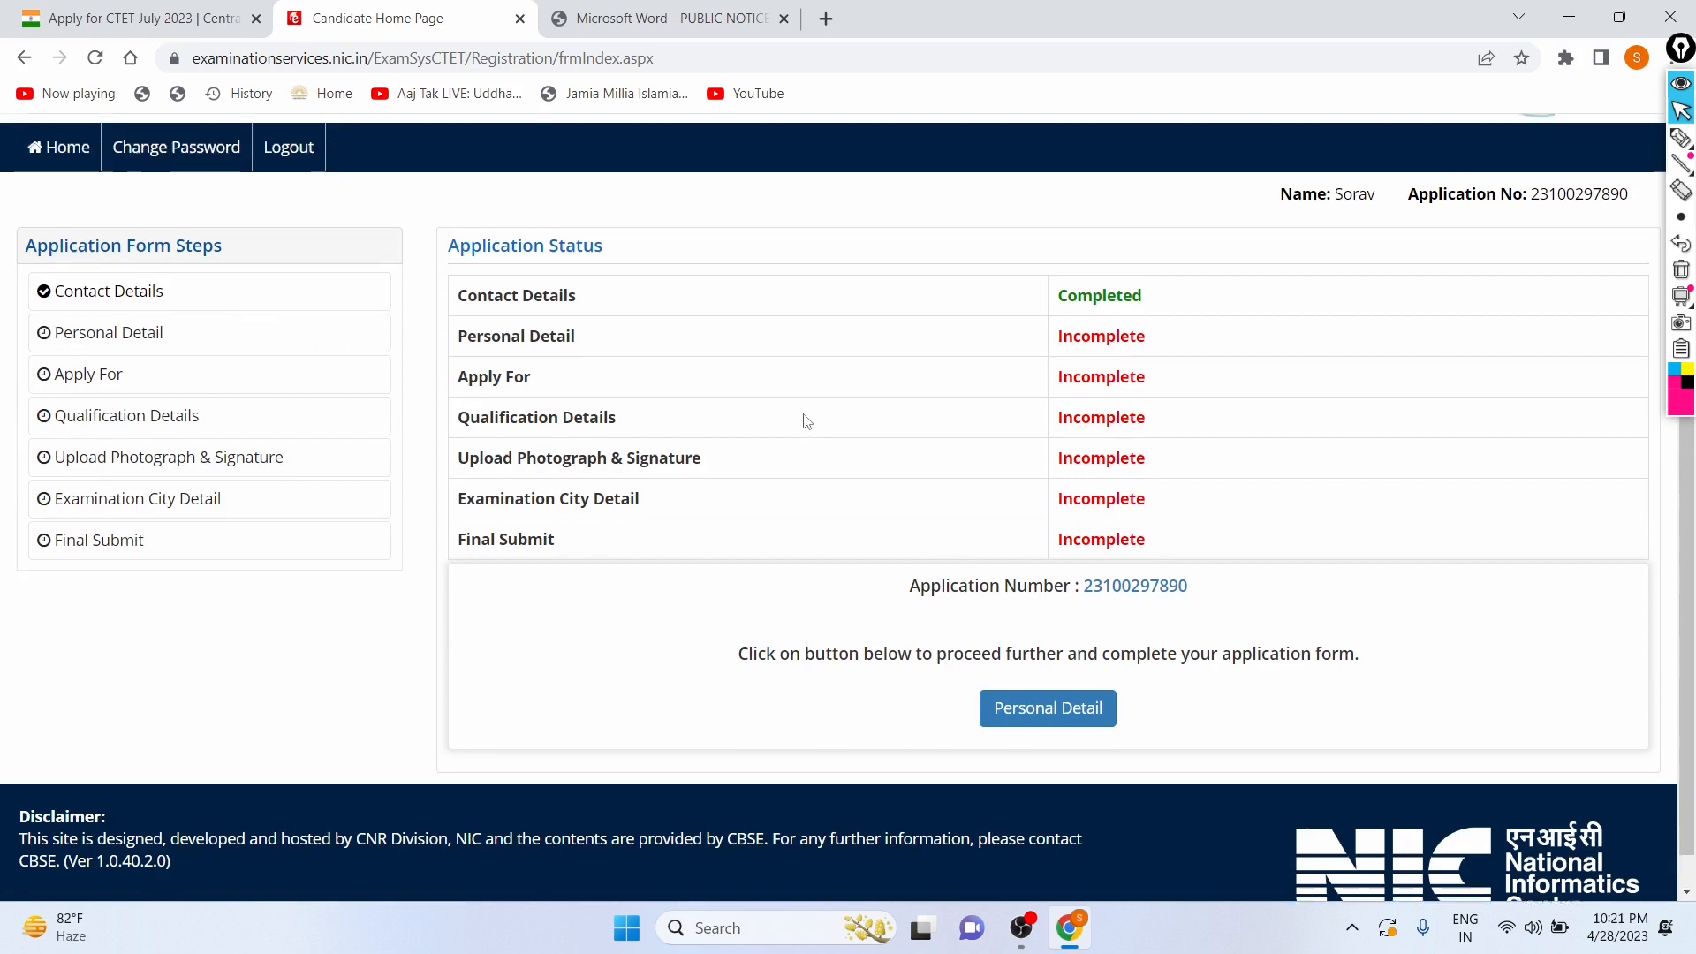
scroll(384, 403, "down", 1)
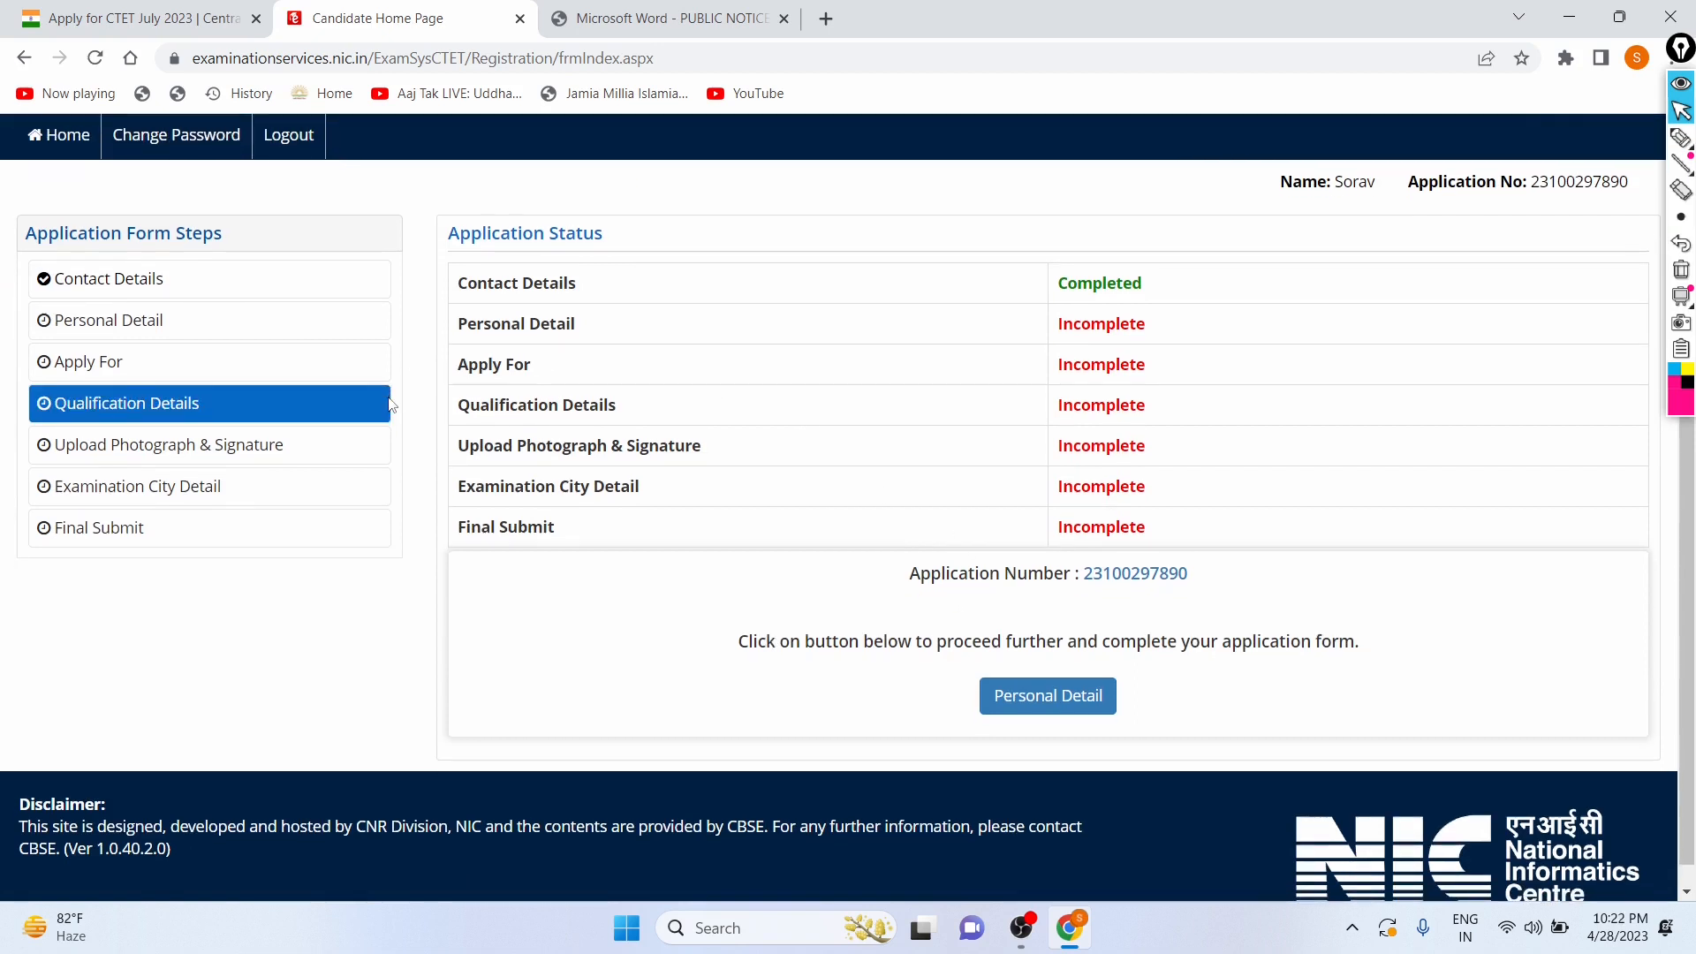
scroll(391, 404, "down", 1)
Step: Underline each step's status in pink ink and bracket the status table and steps list
left_click(1681, 138)
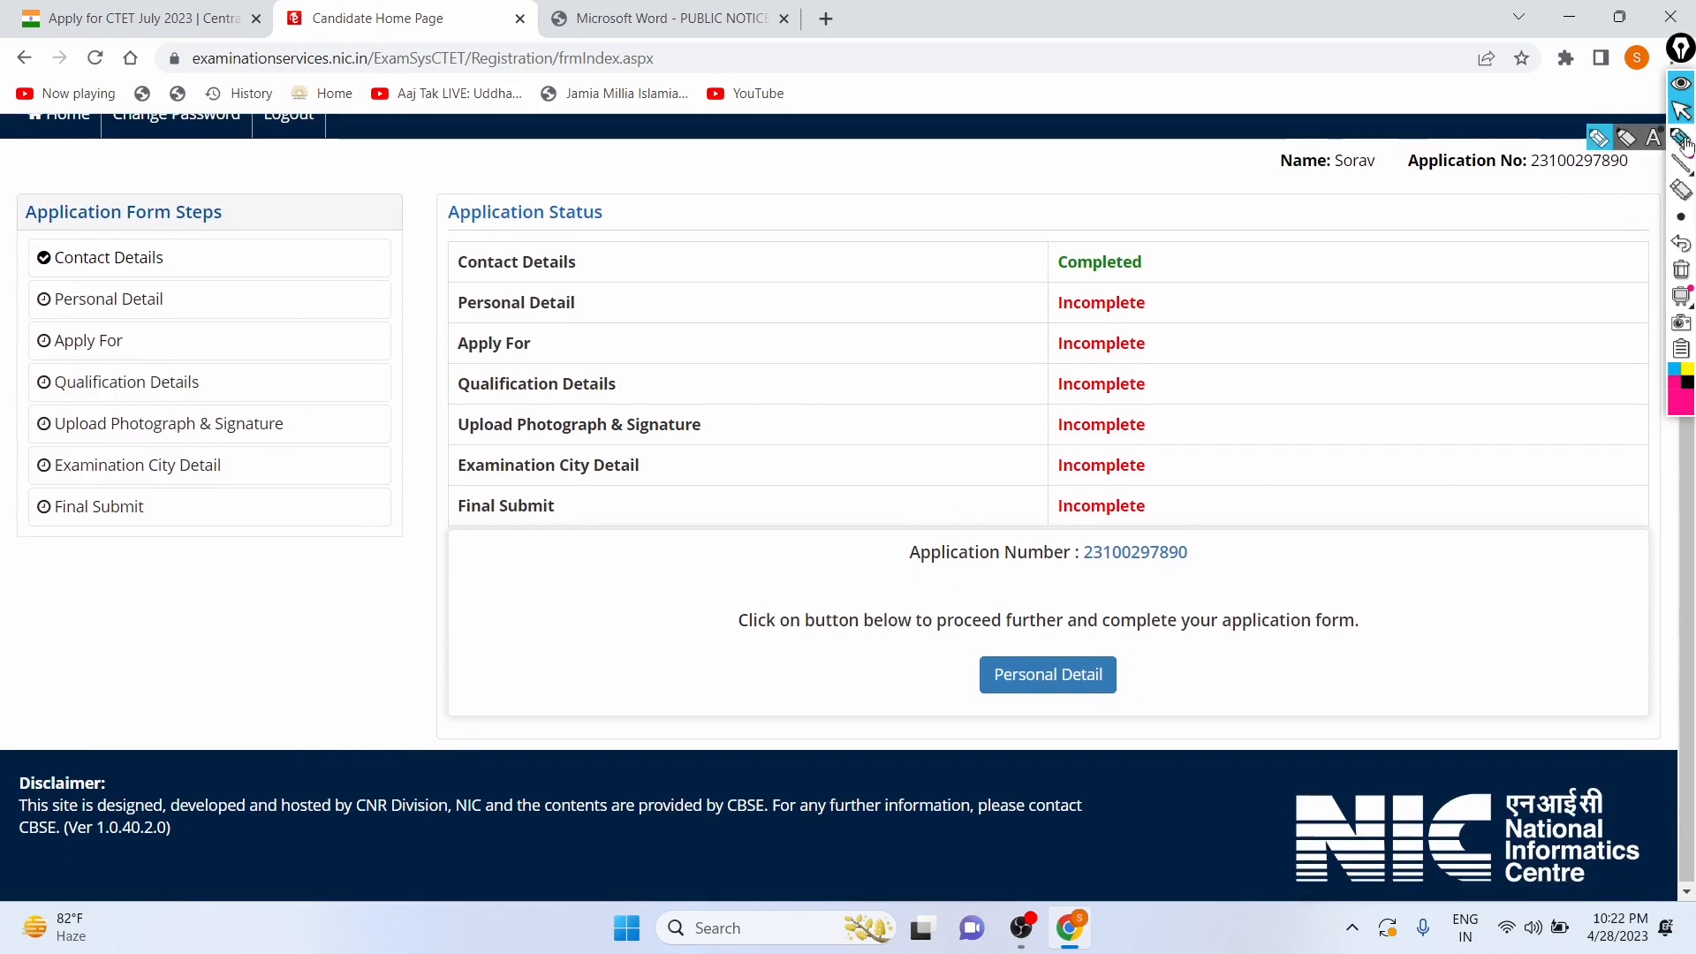
left_click_drag(592, 314, 656, 298)
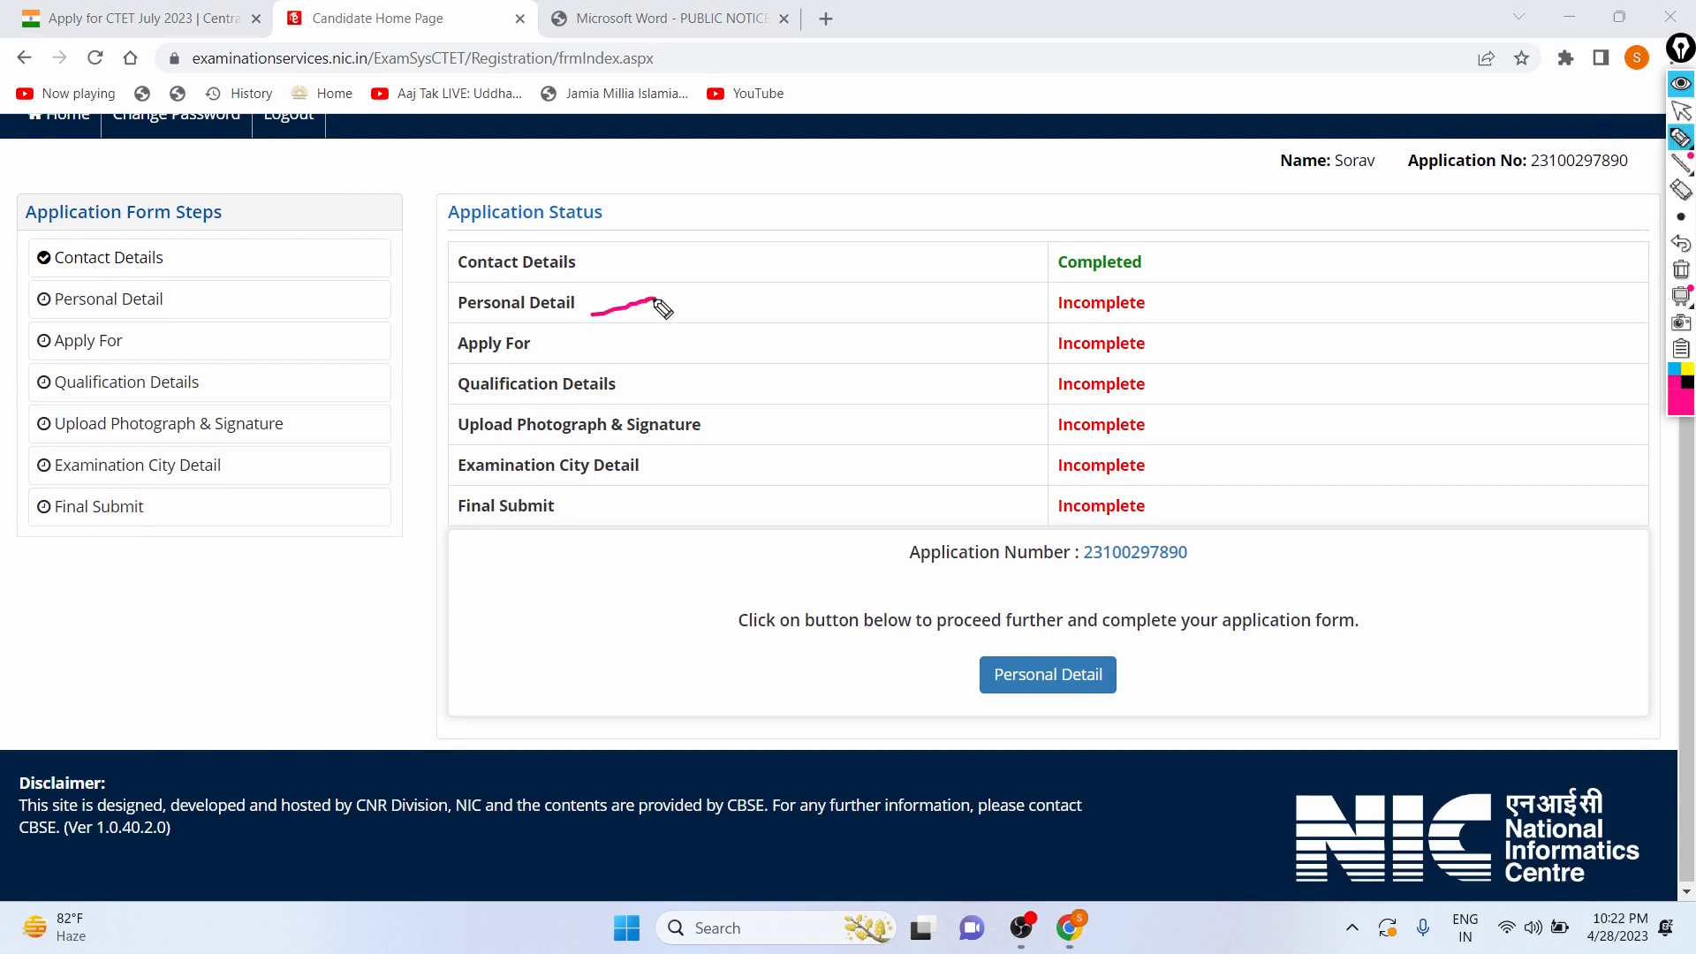
left_click_drag(544, 351, 654, 325)
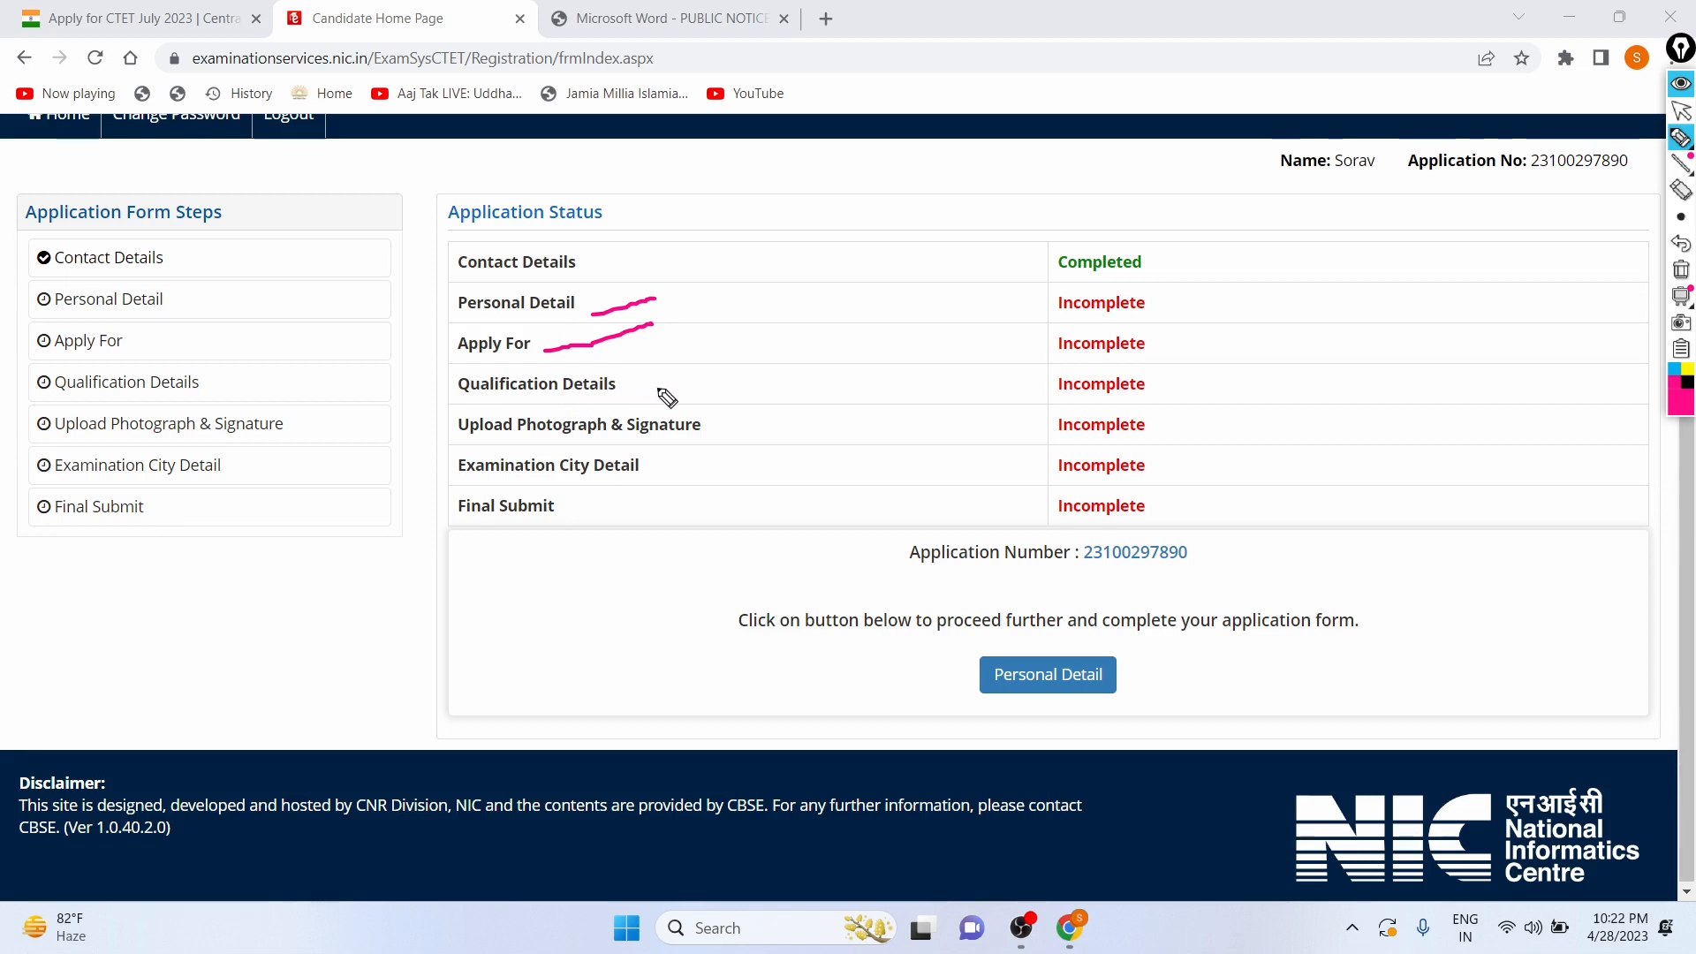
left_click_drag(651, 386, 706, 363)
left_click_drag(729, 426, 791, 403)
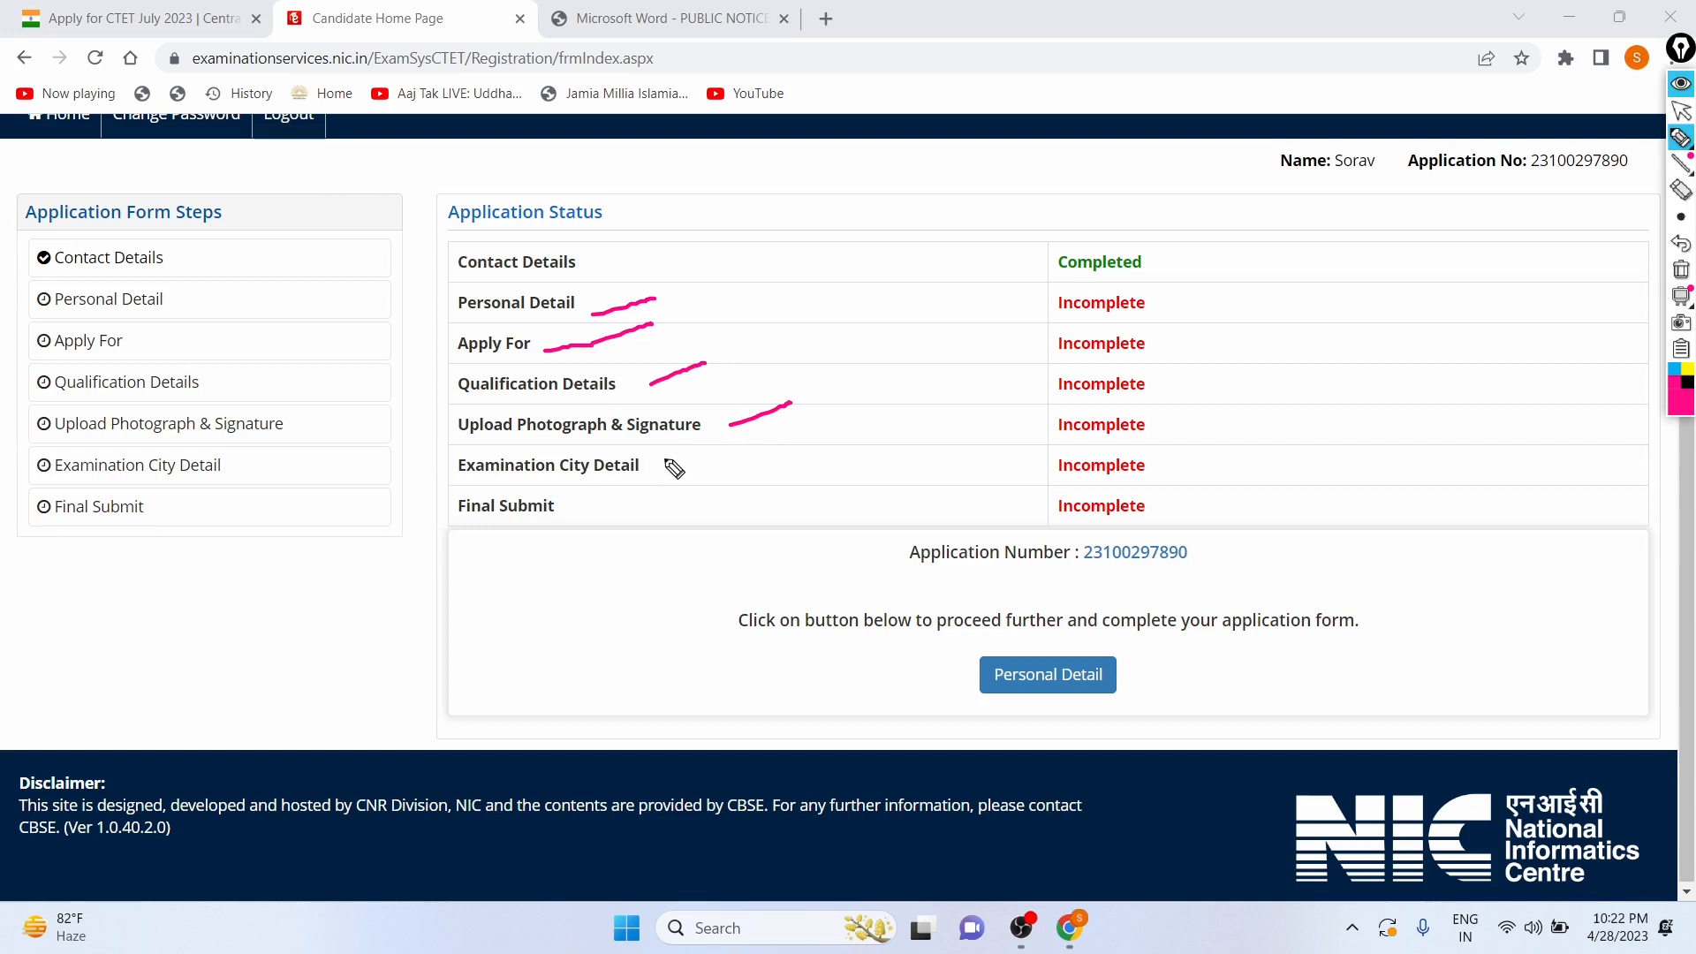
left_click_drag(661, 468, 733, 437)
left_click_drag(560, 528, 616, 503)
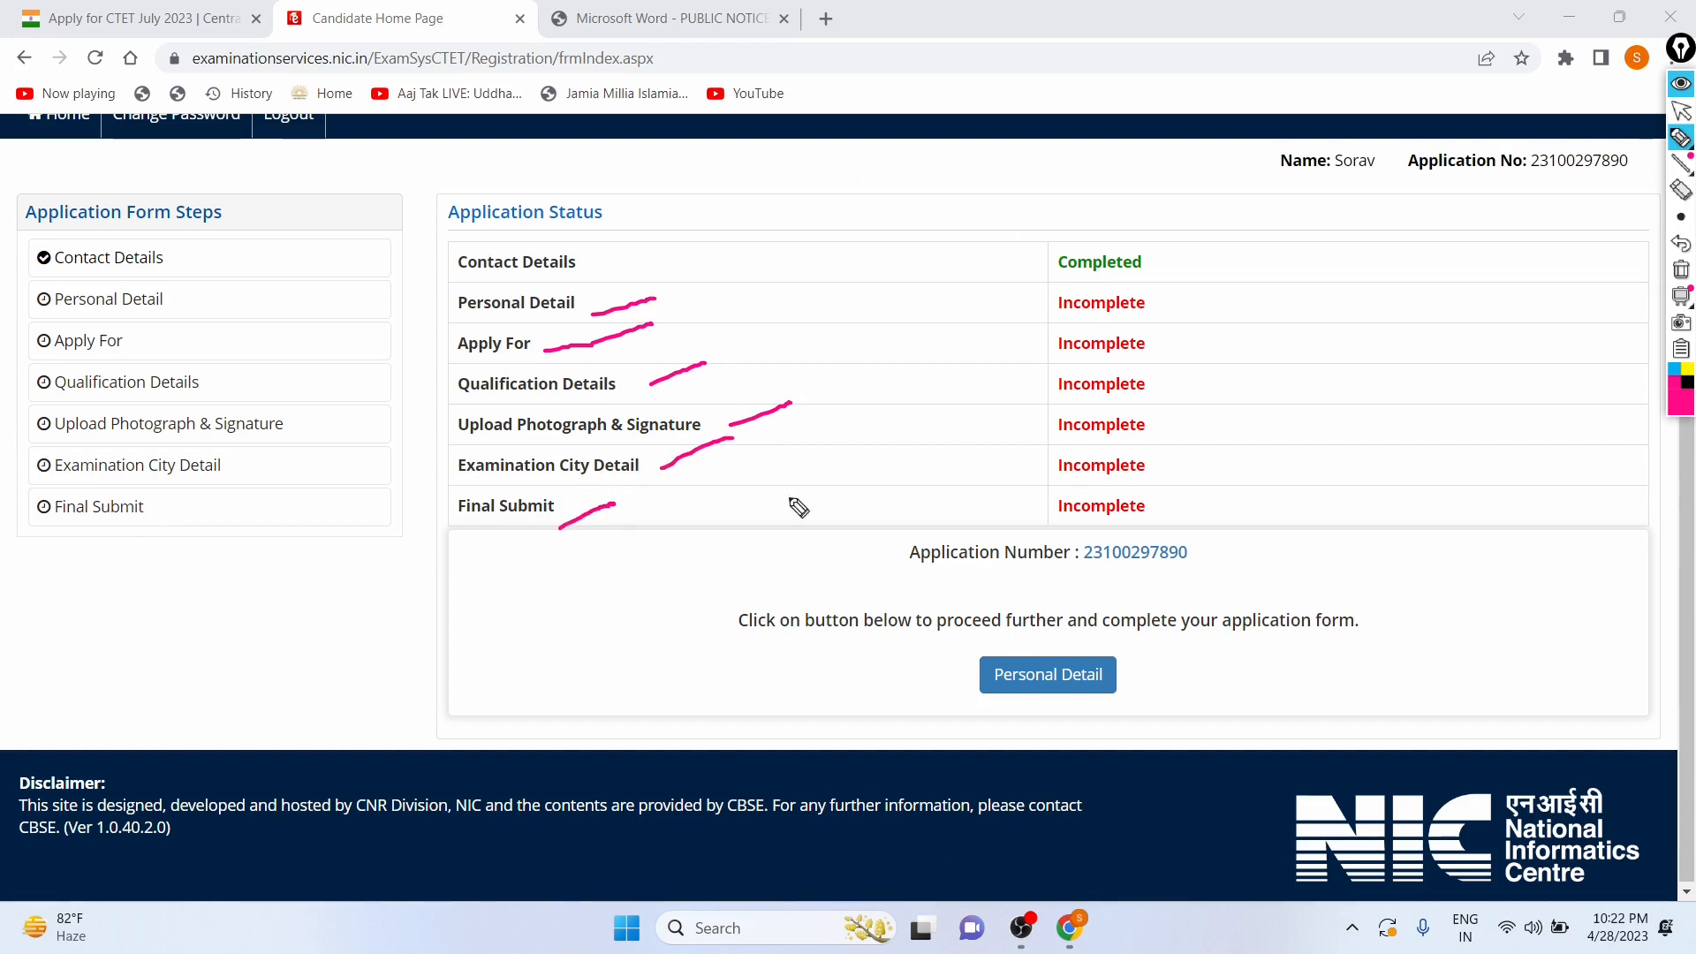
mouse_move(466, 239)
left_mouse_down()
mouse_move(405, 299)
mouse_move(453, 487)
left_mouse_up()
mouse_move(28, 236)
left_mouse_down()
mouse_move(10, 535)
mouse_move(61, 534)
left_mouse_up()
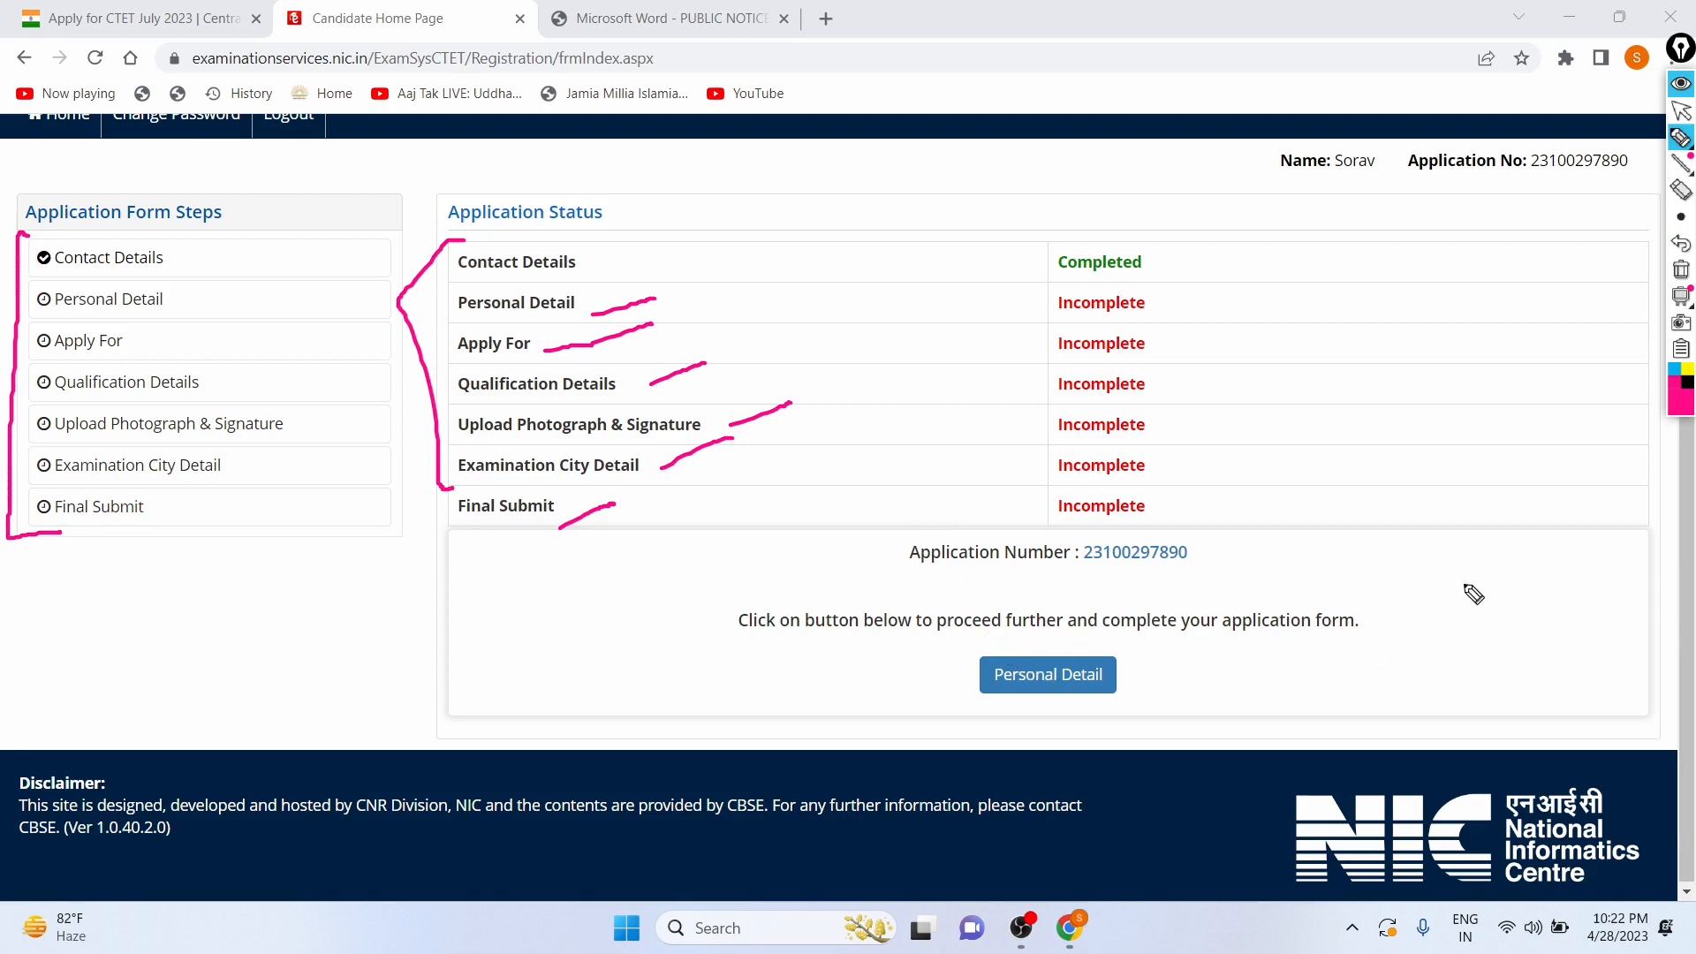
left_click(1683, 111)
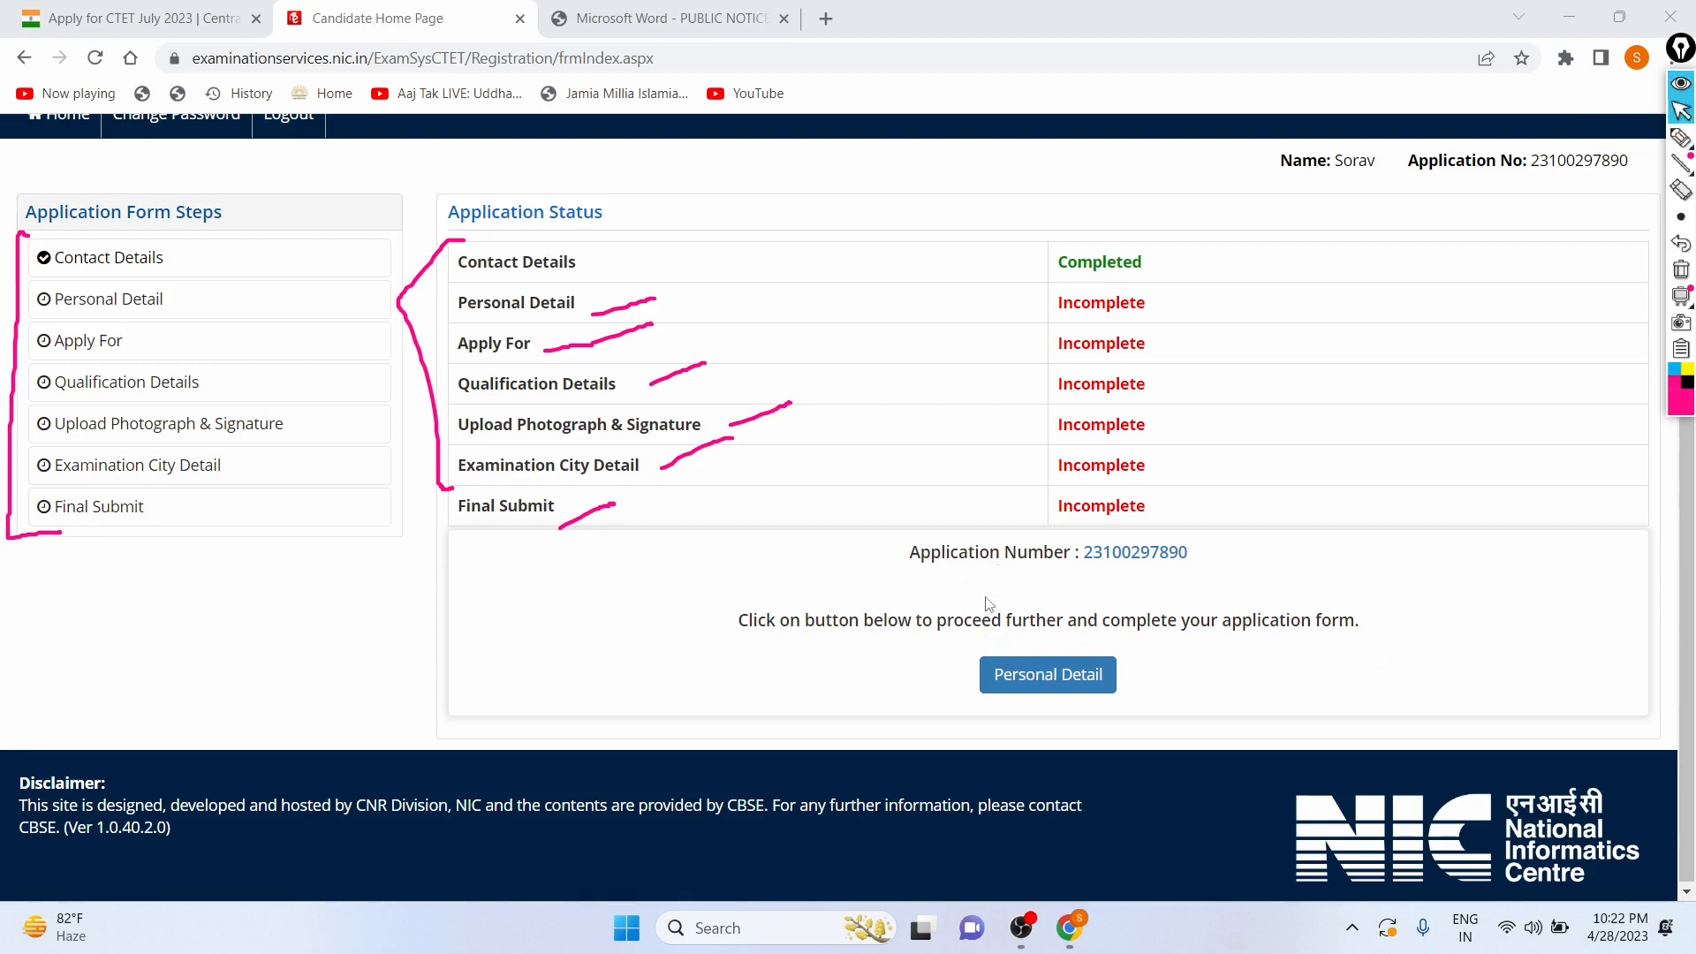
Step: Open the Personal Detail page and erase all the pink ink marks
left_click(992, 676)
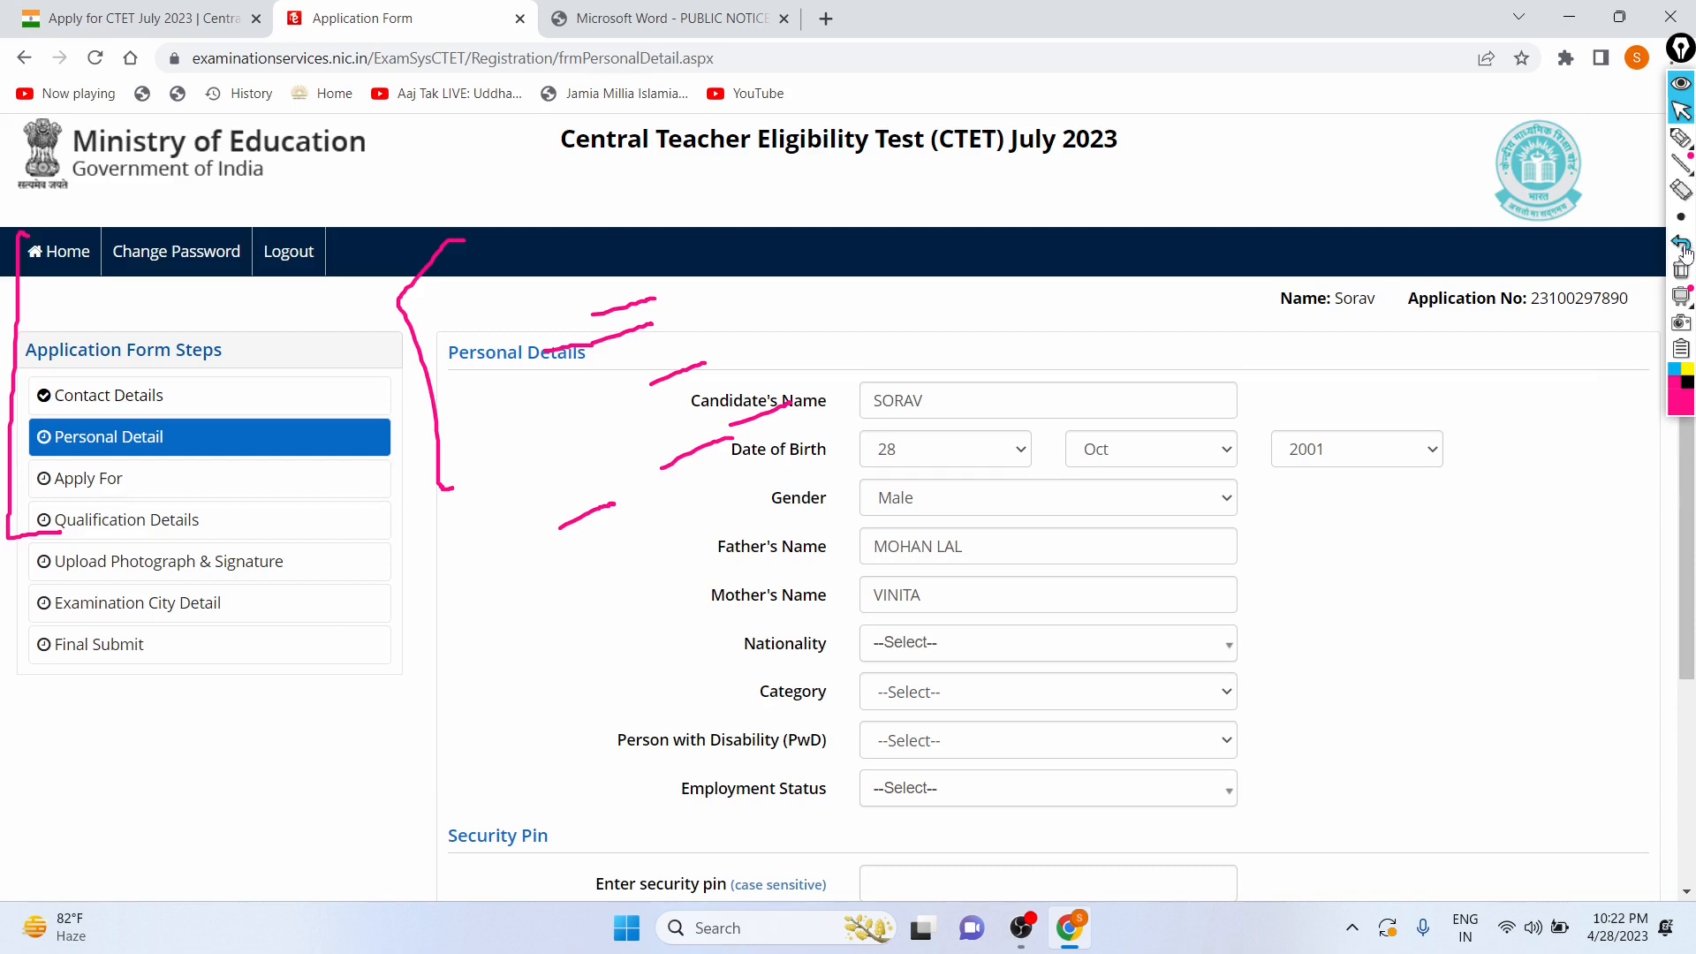
left_click(1684, 249)
left_click(1684, 249)
left_click(1684, 249)
left_click(1684, 249)
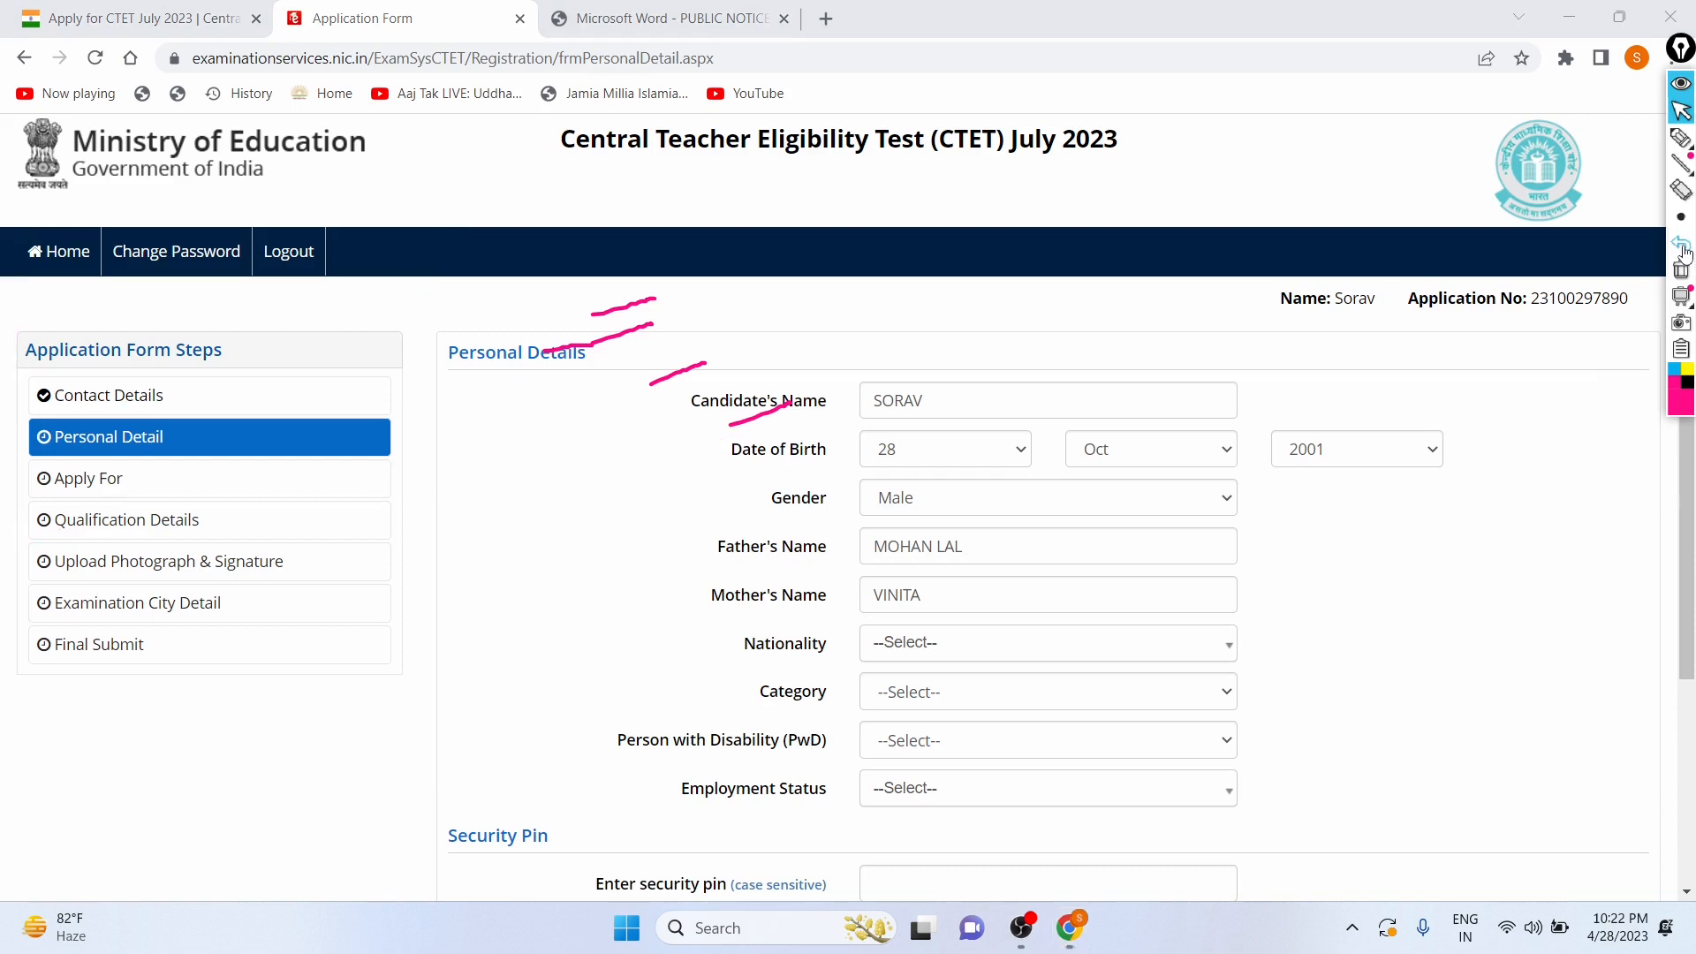
left_click(1684, 249)
left_click(1684, 249)
left_click(1684, 249)
left_click(1684, 249)
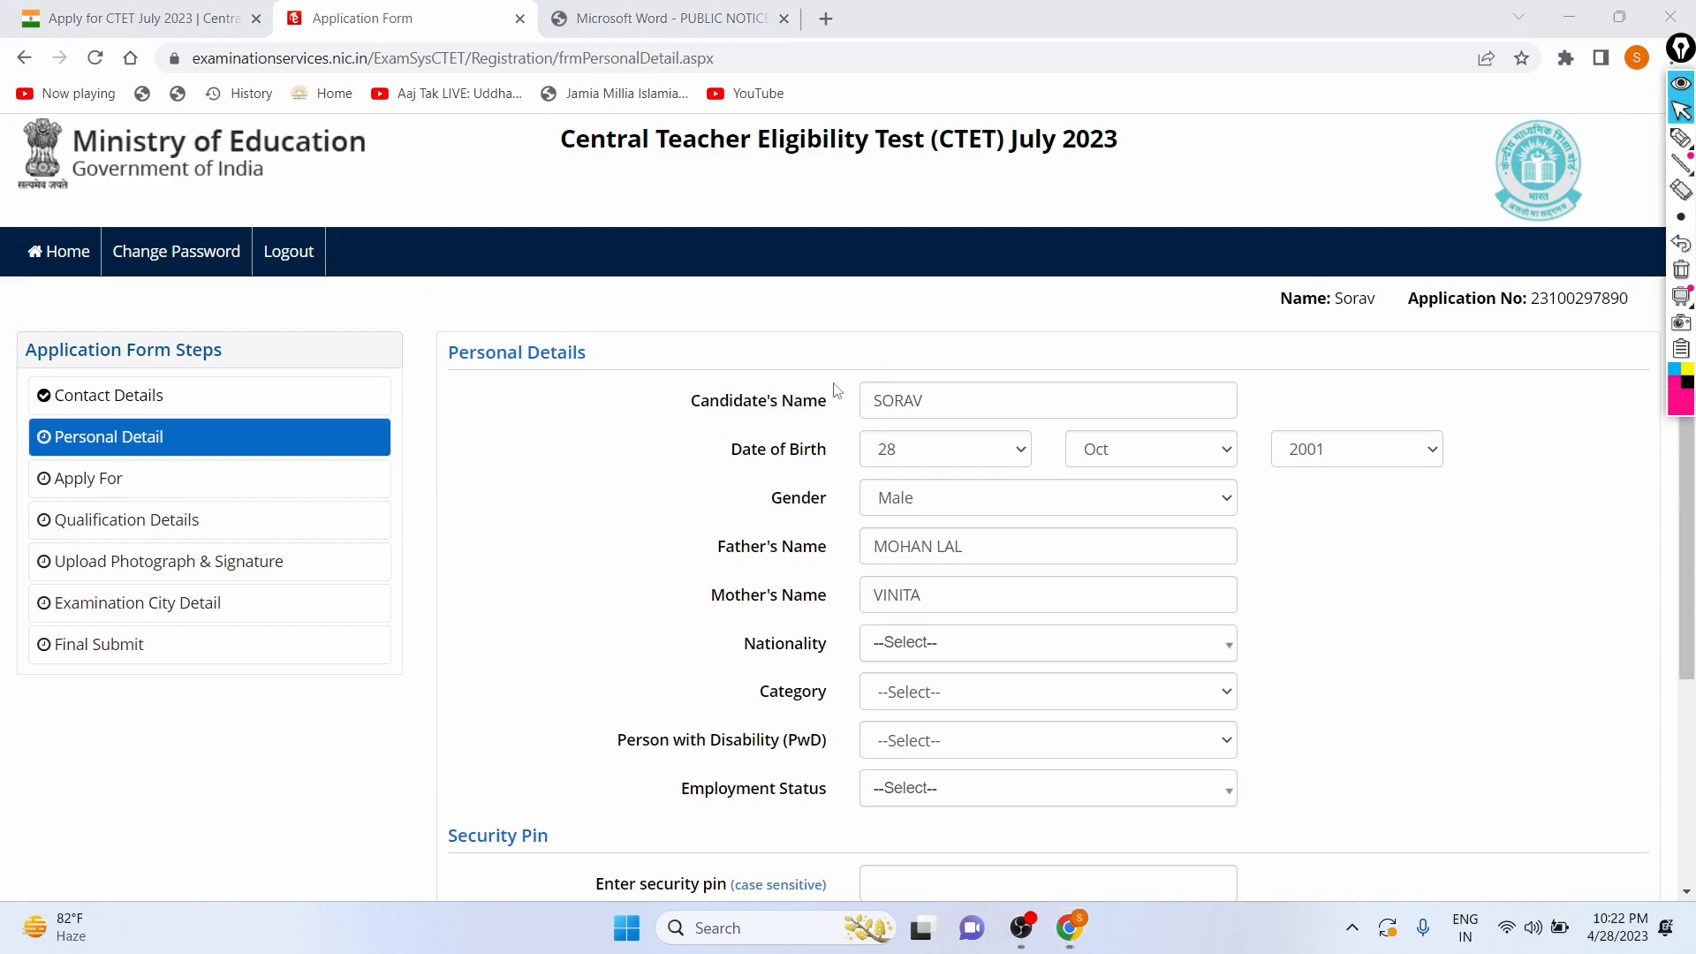
scroll(836, 390, "down", 1)
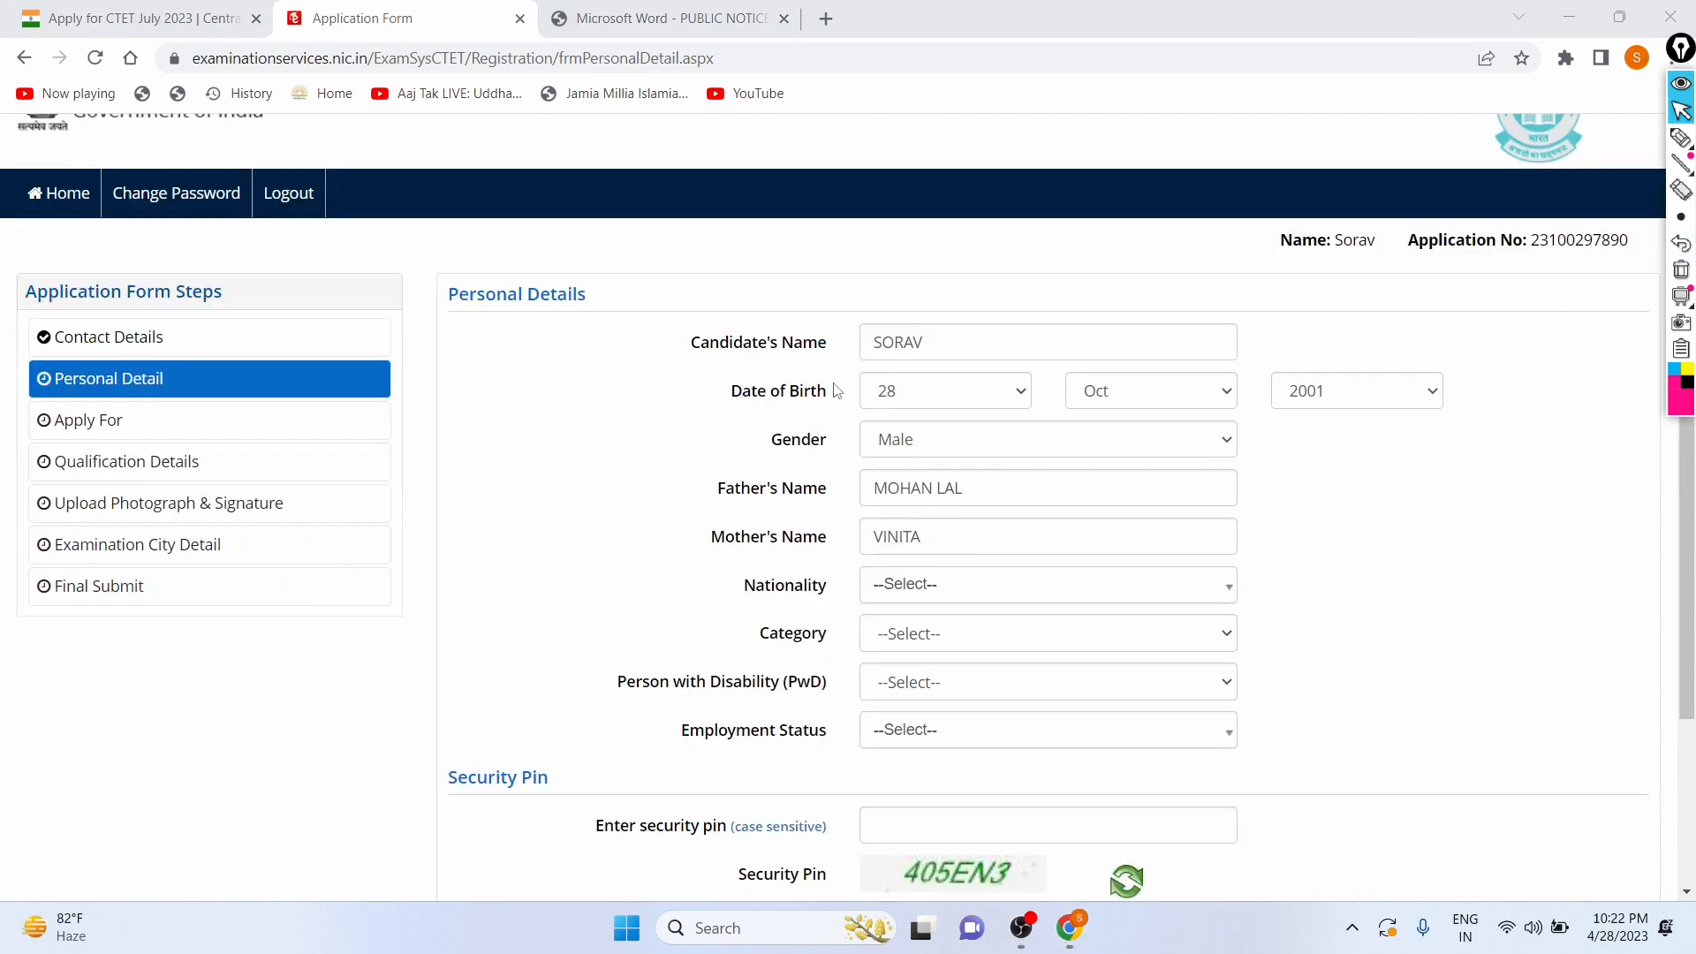
scroll(734, 447, "down", 2)
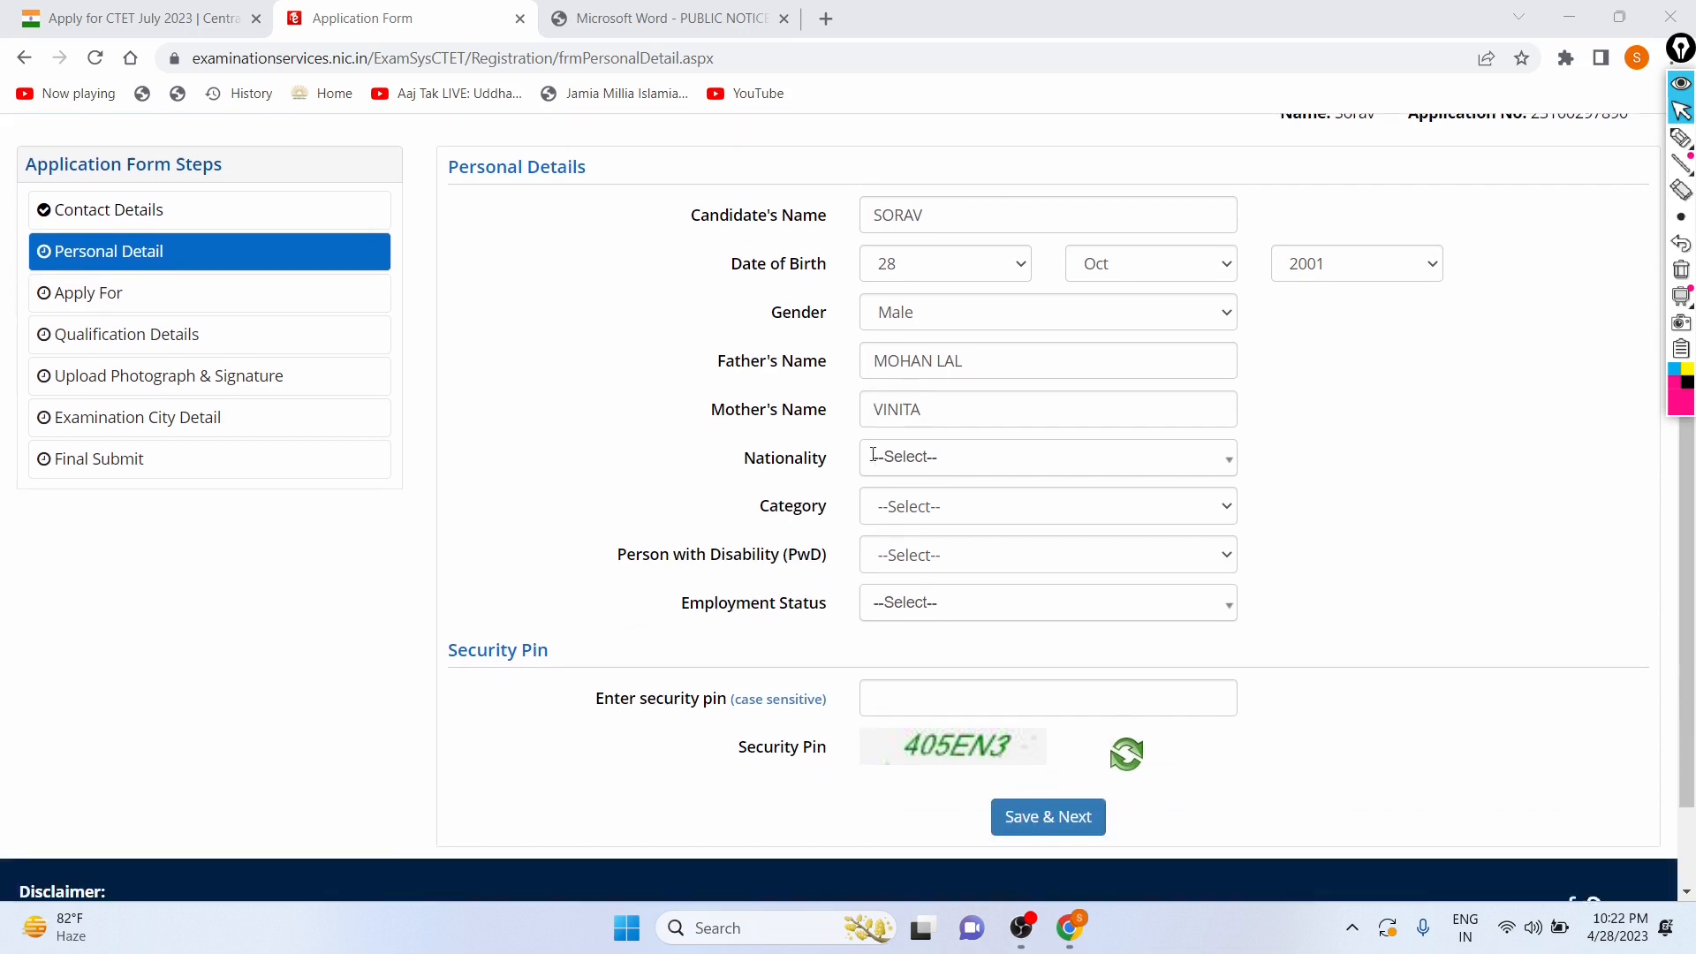
Step: Set Nationality to Indian and Category to General
left_click(918, 454)
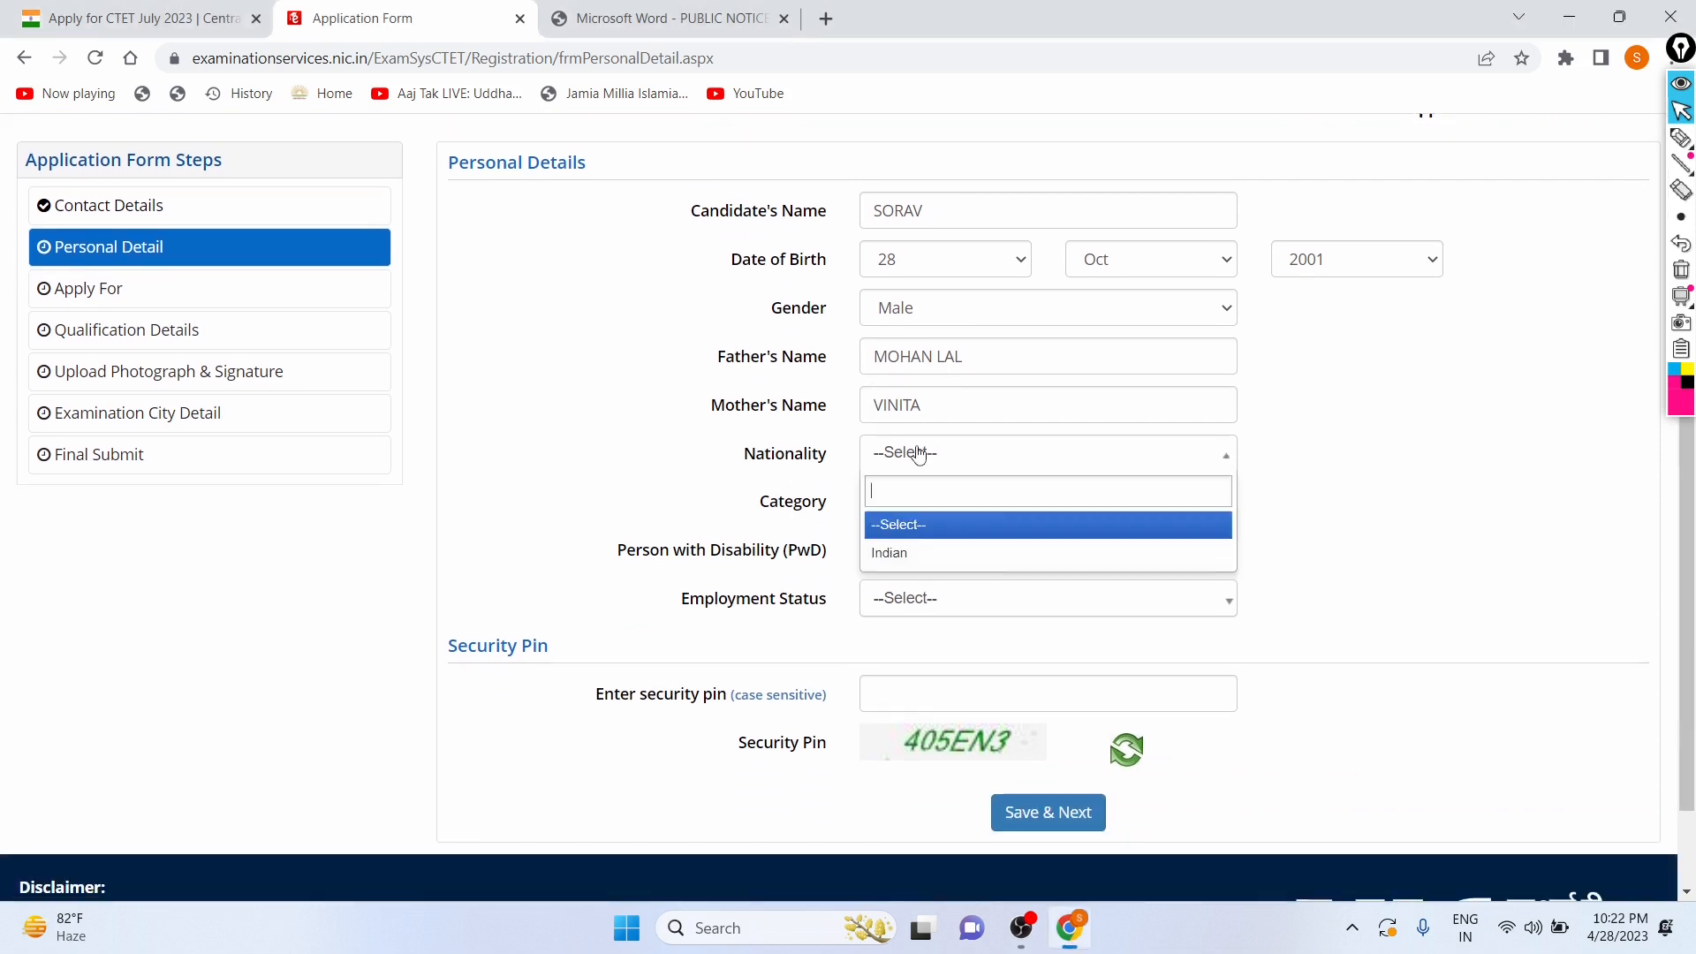
left_click(900, 558)
left_click(901, 458)
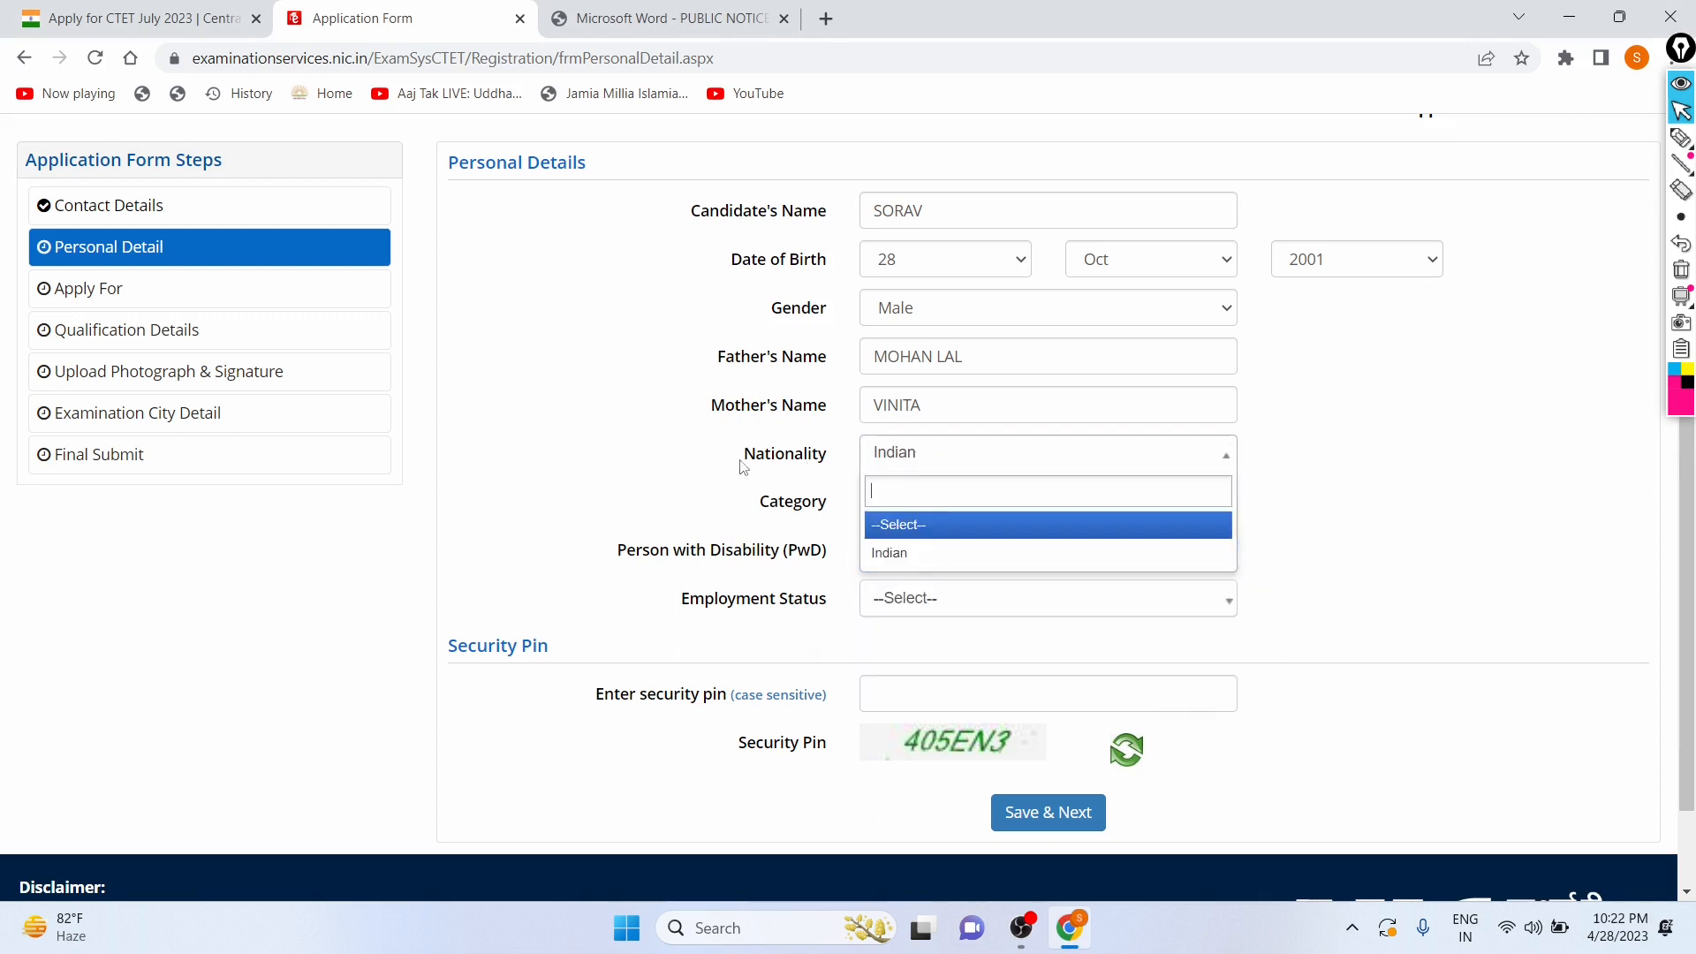
left_click(612, 446)
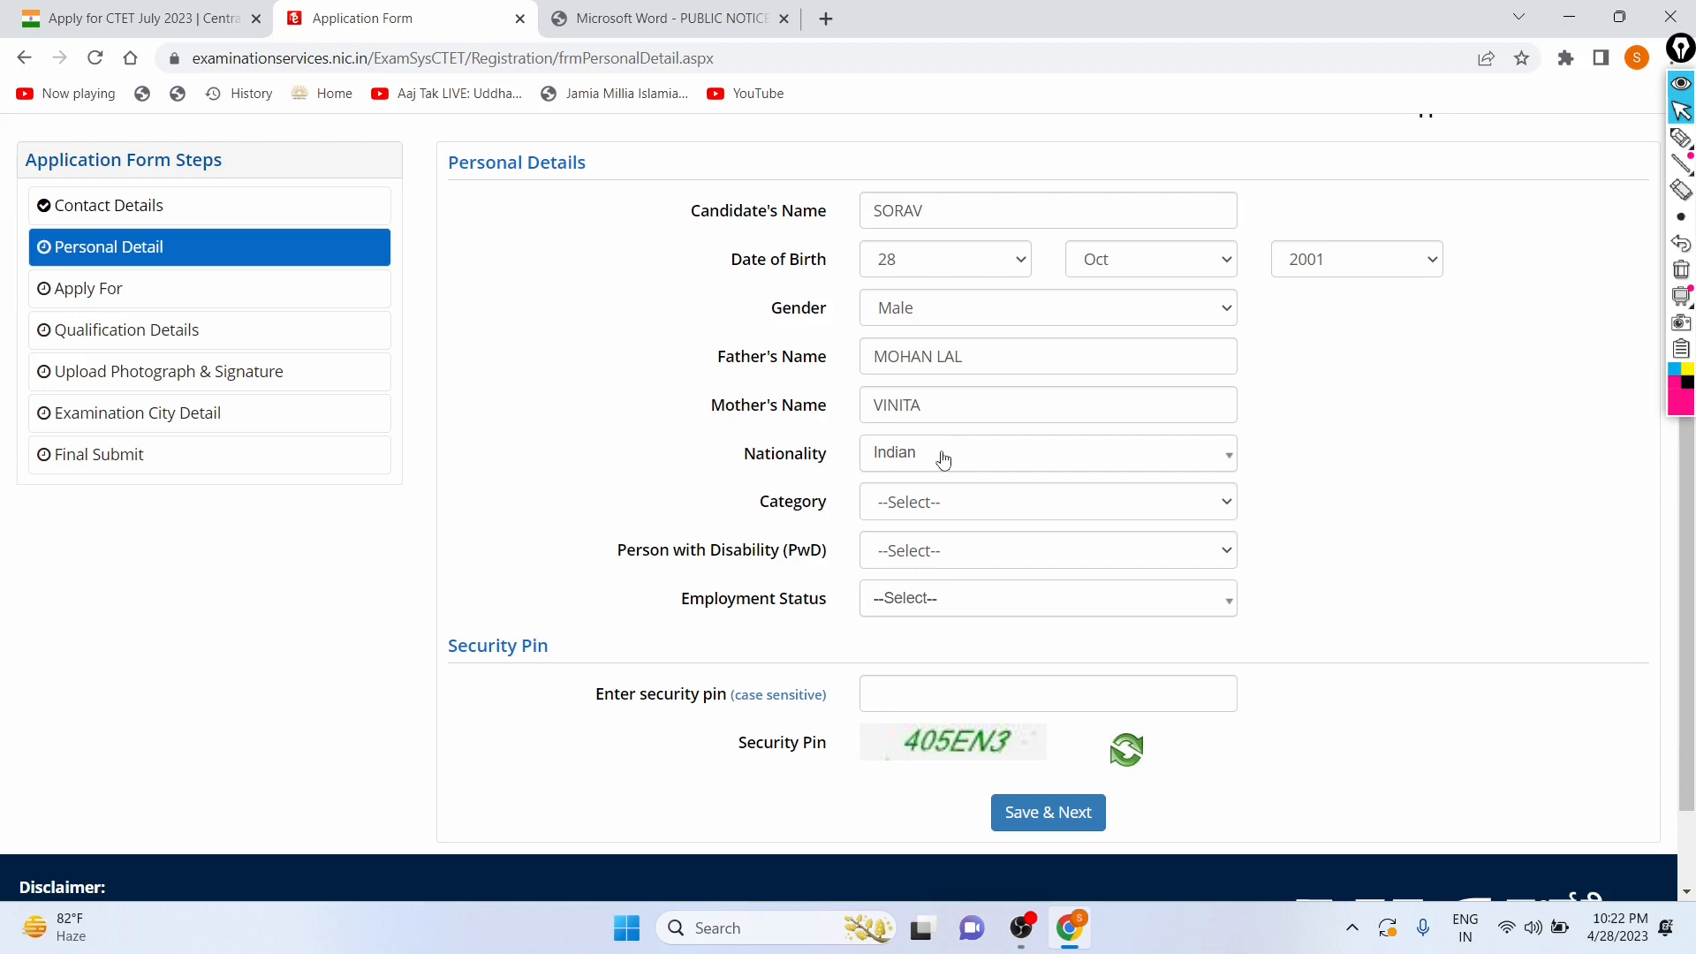
left_click(910, 502)
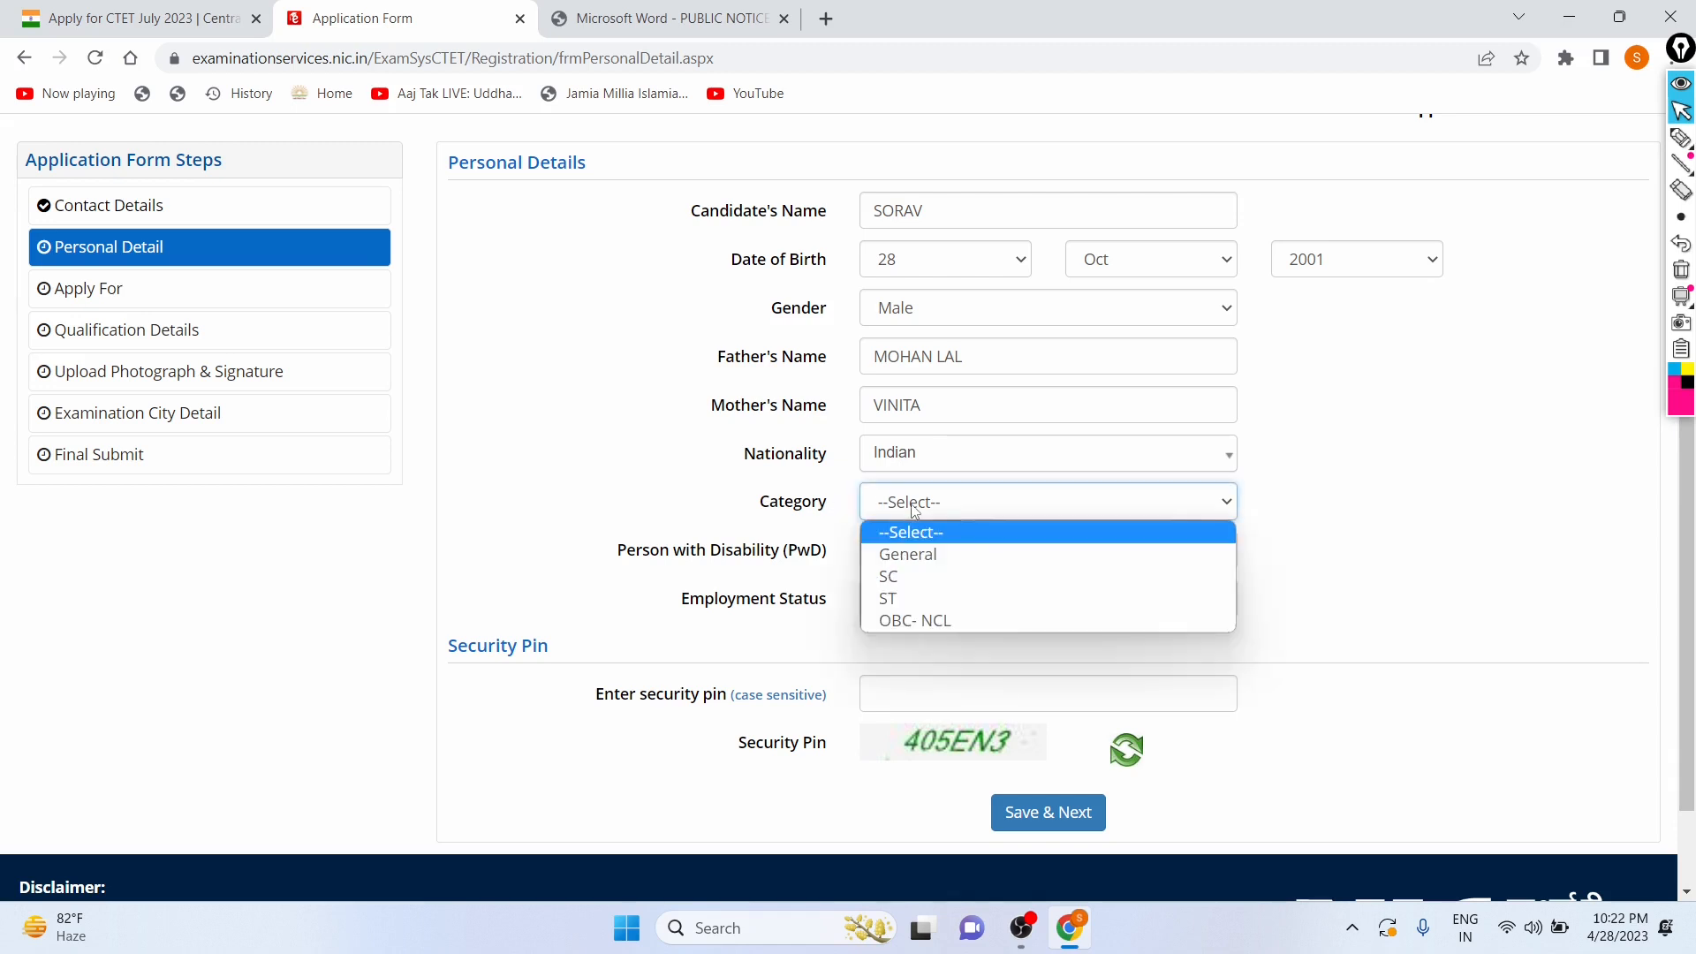
left_click(932, 565)
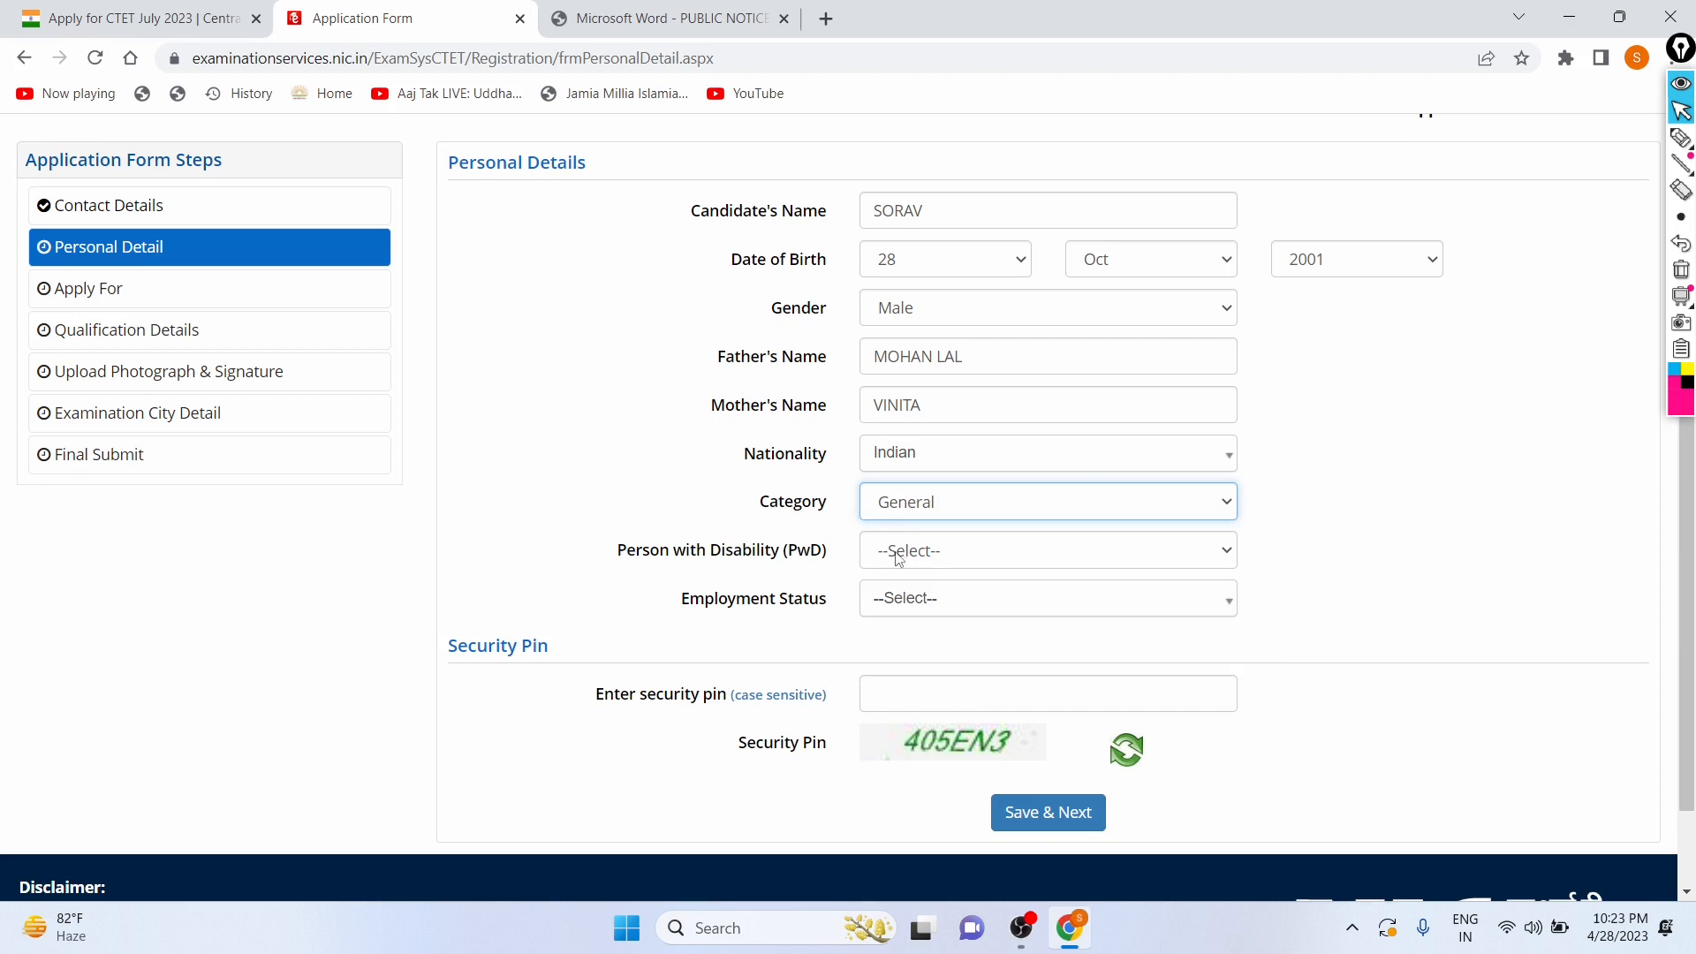
Step: Set PwD to No and Employment Status to Not Employed
left_click(898, 558)
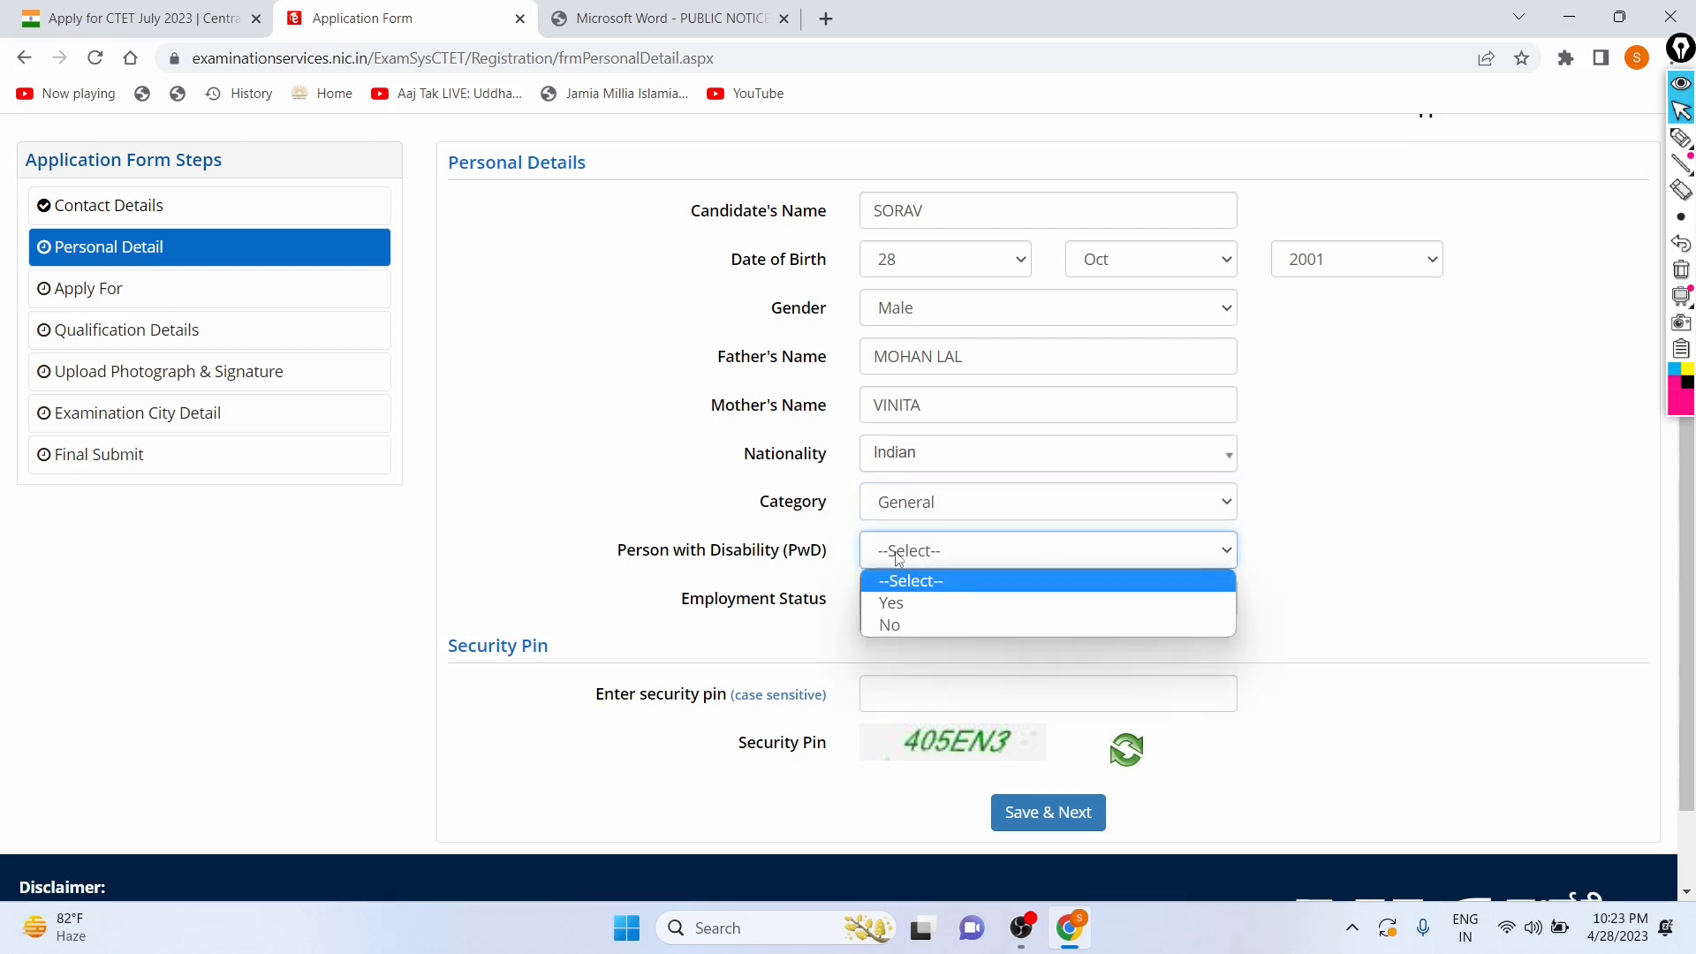
left_click(870, 626)
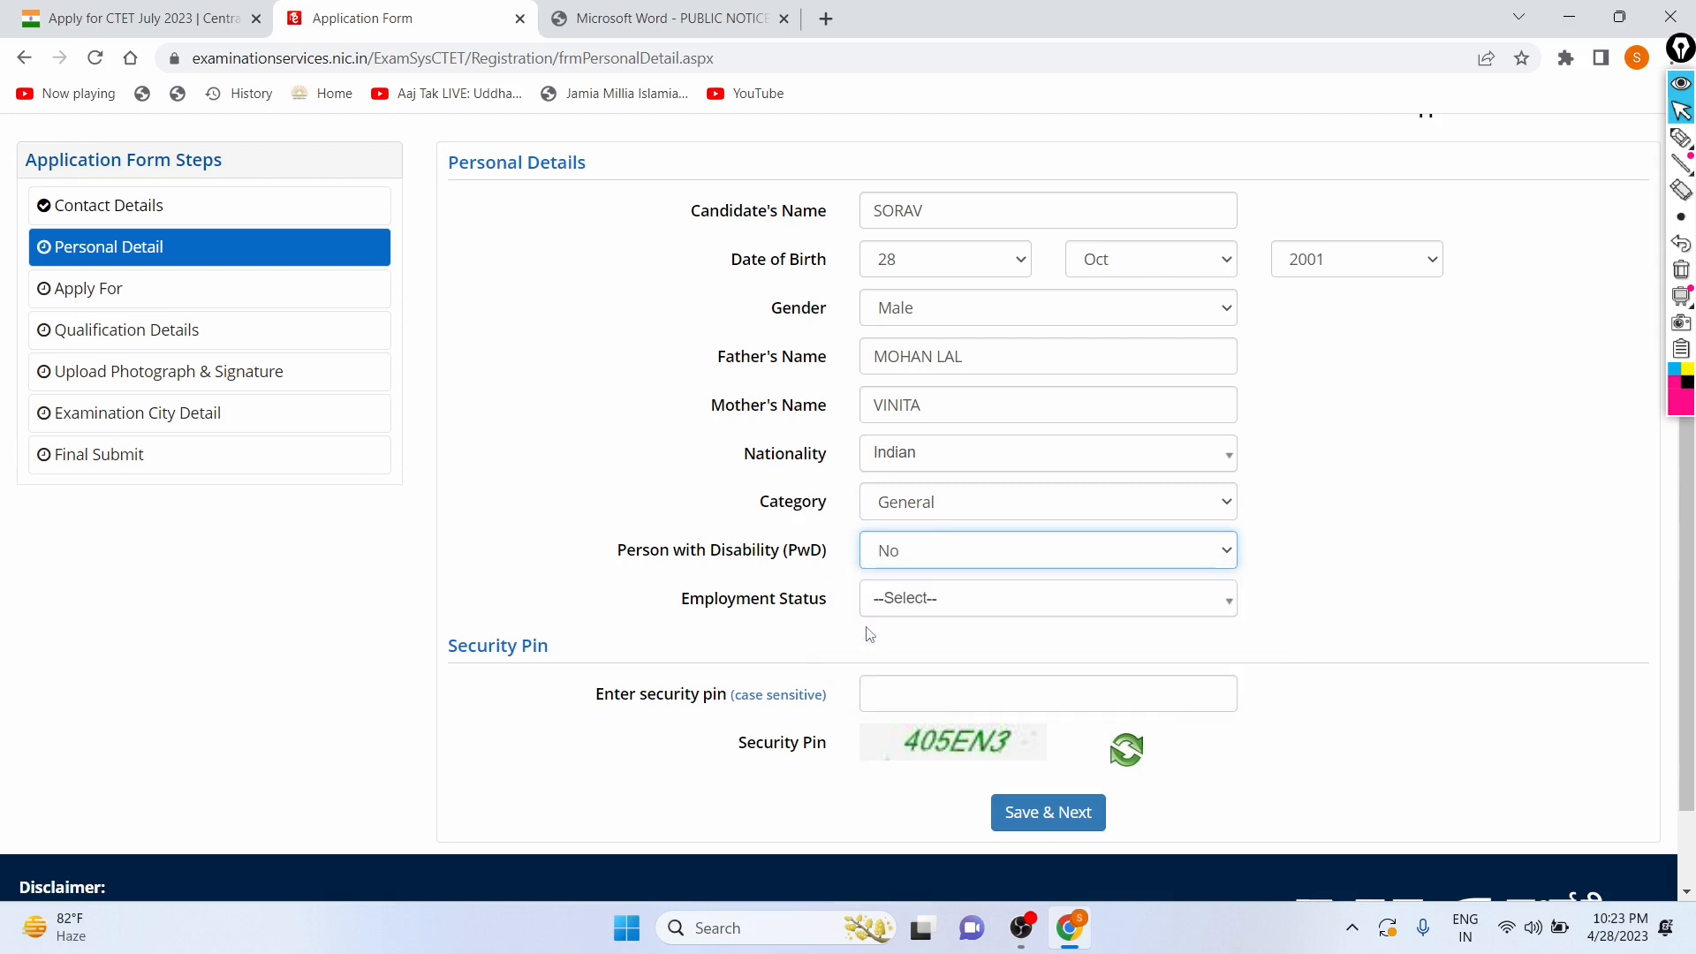
left_click(926, 599)
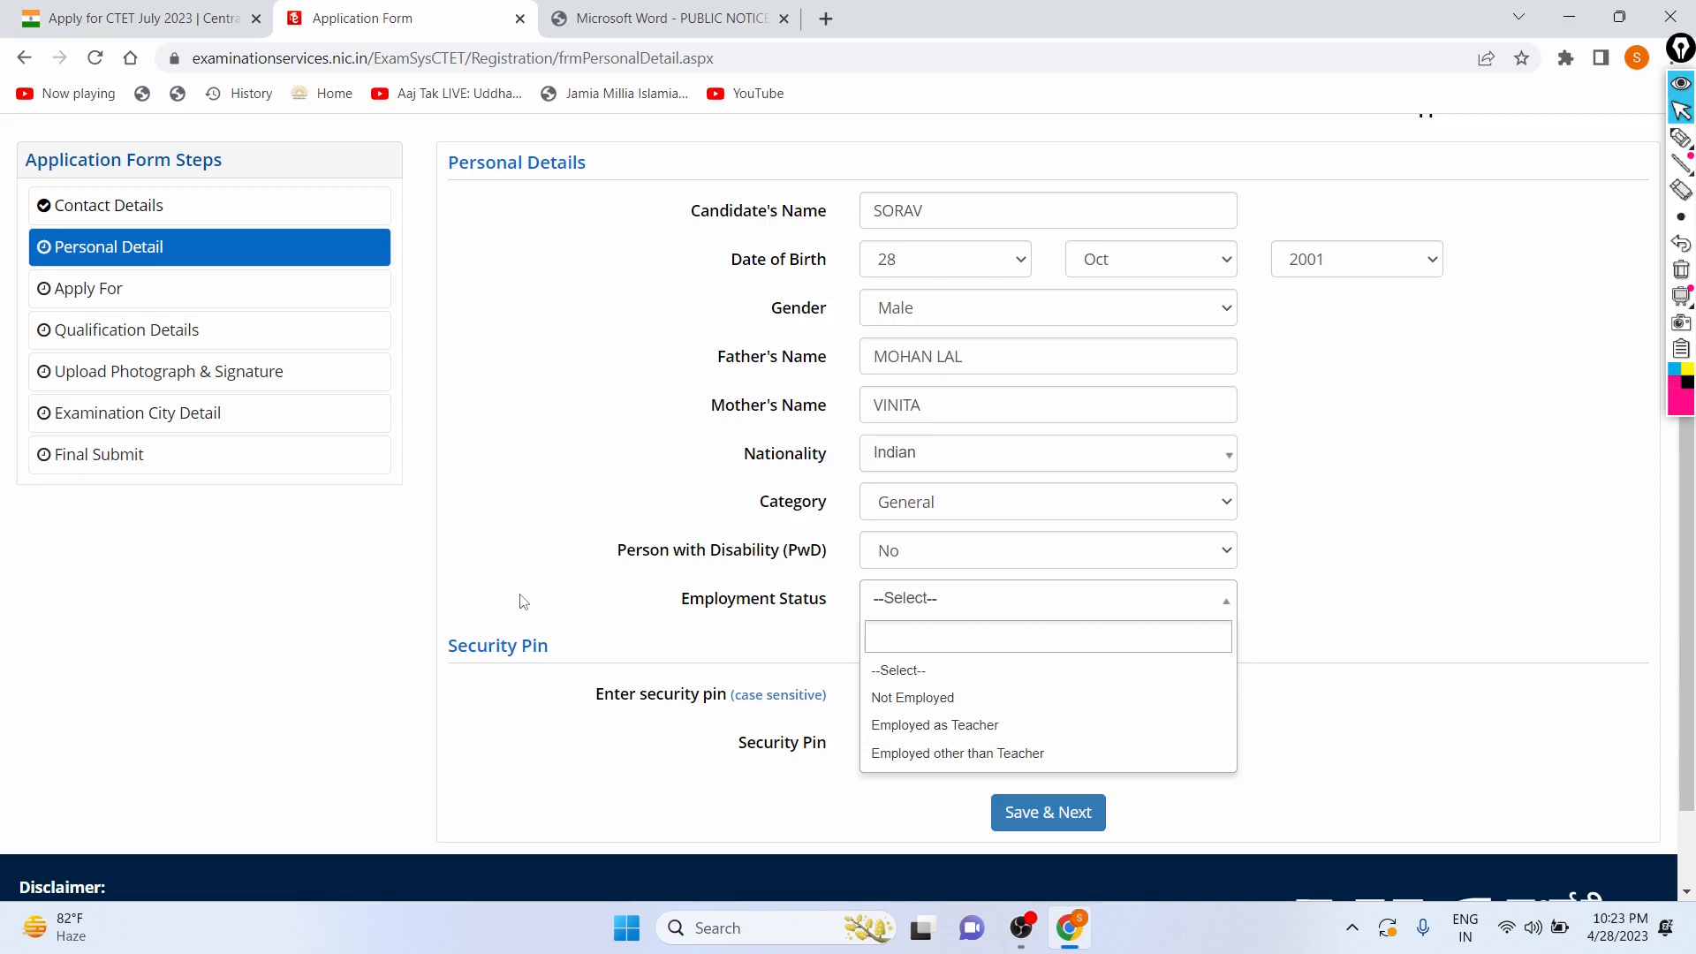
scroll(525, 602, "down", 1)
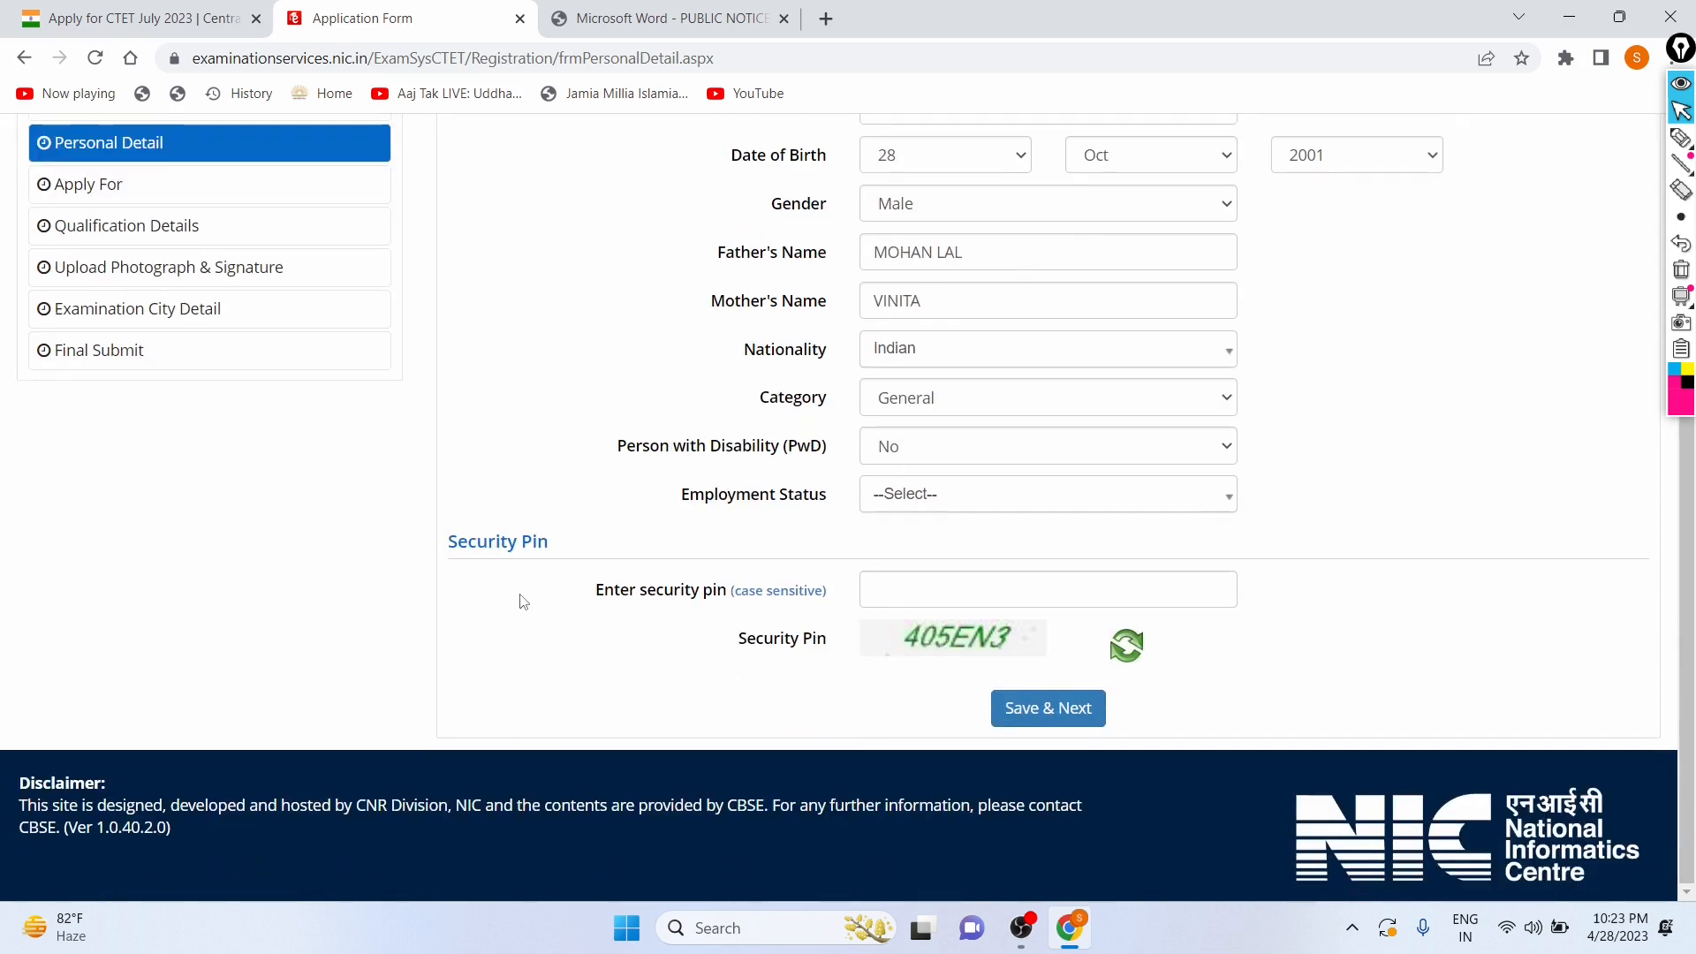
left_click(903, 493)
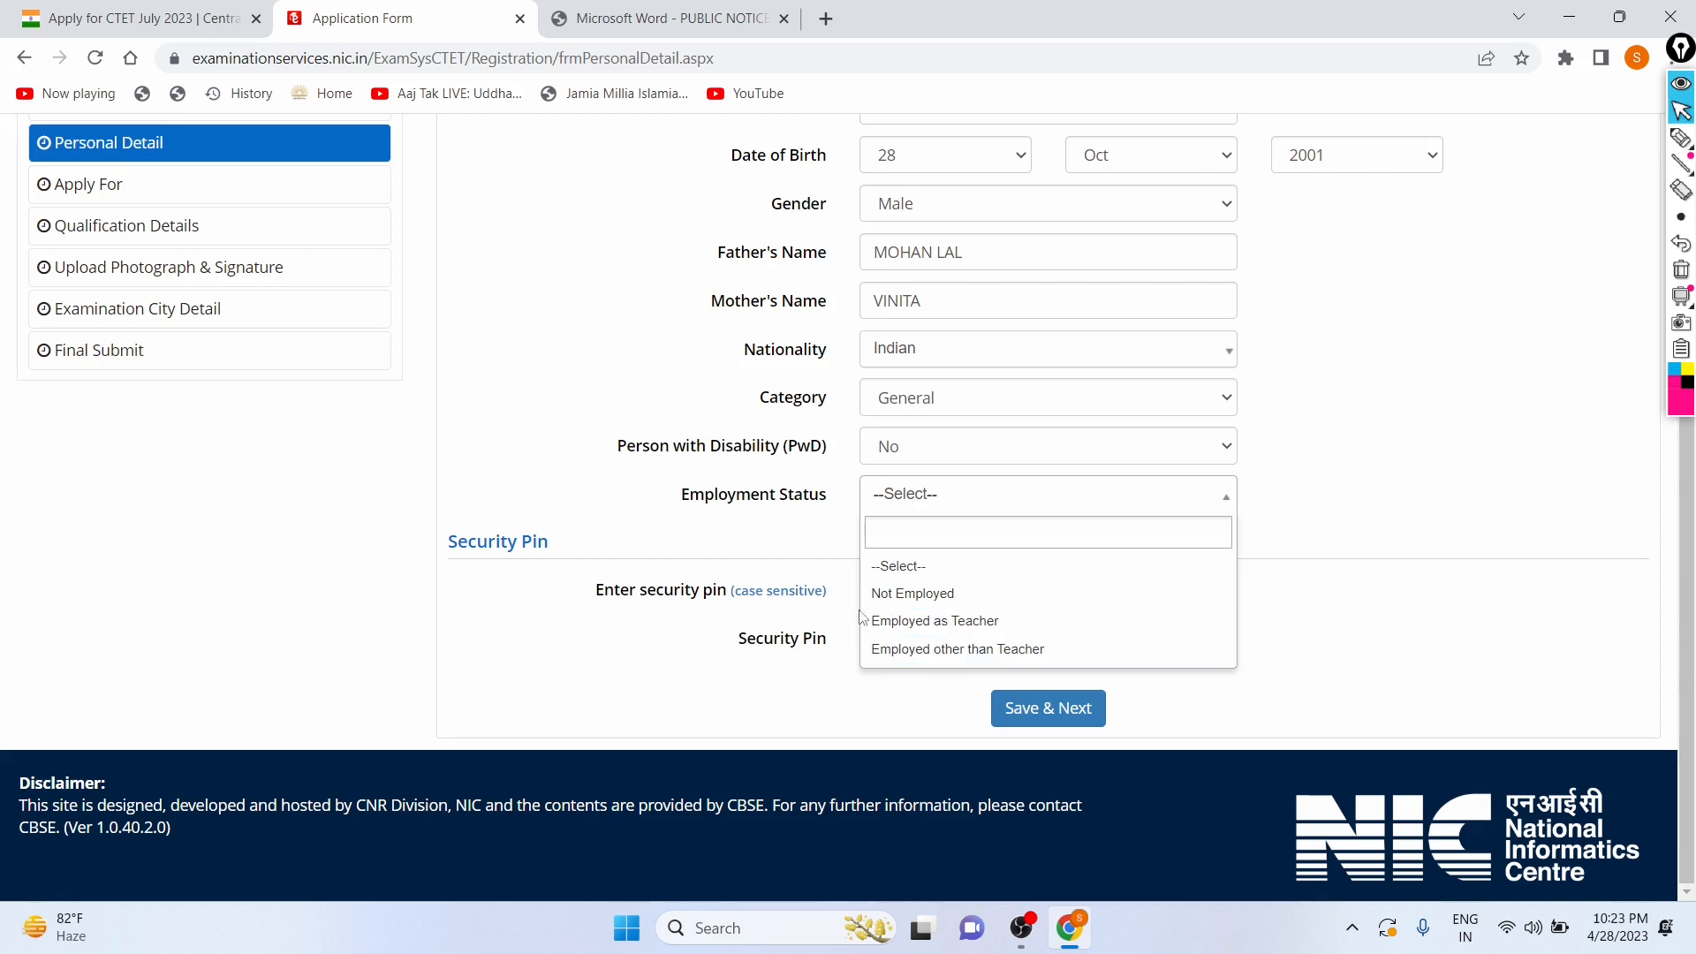
left_click(884, 594)
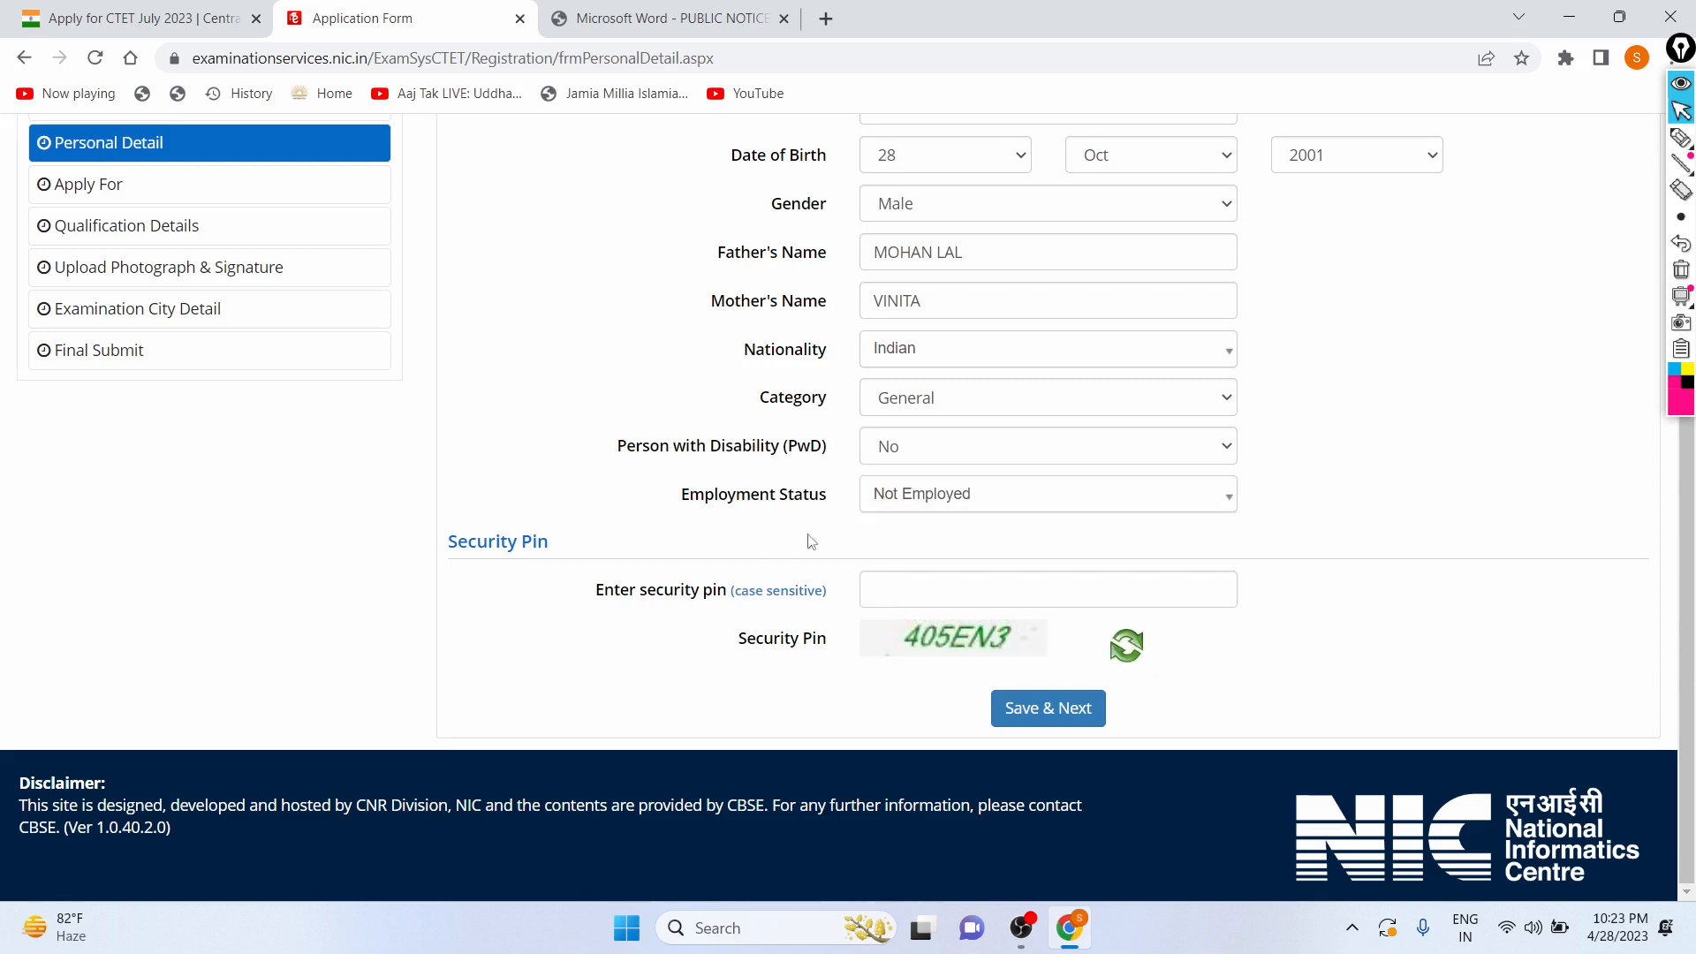
left_click(950, 592)
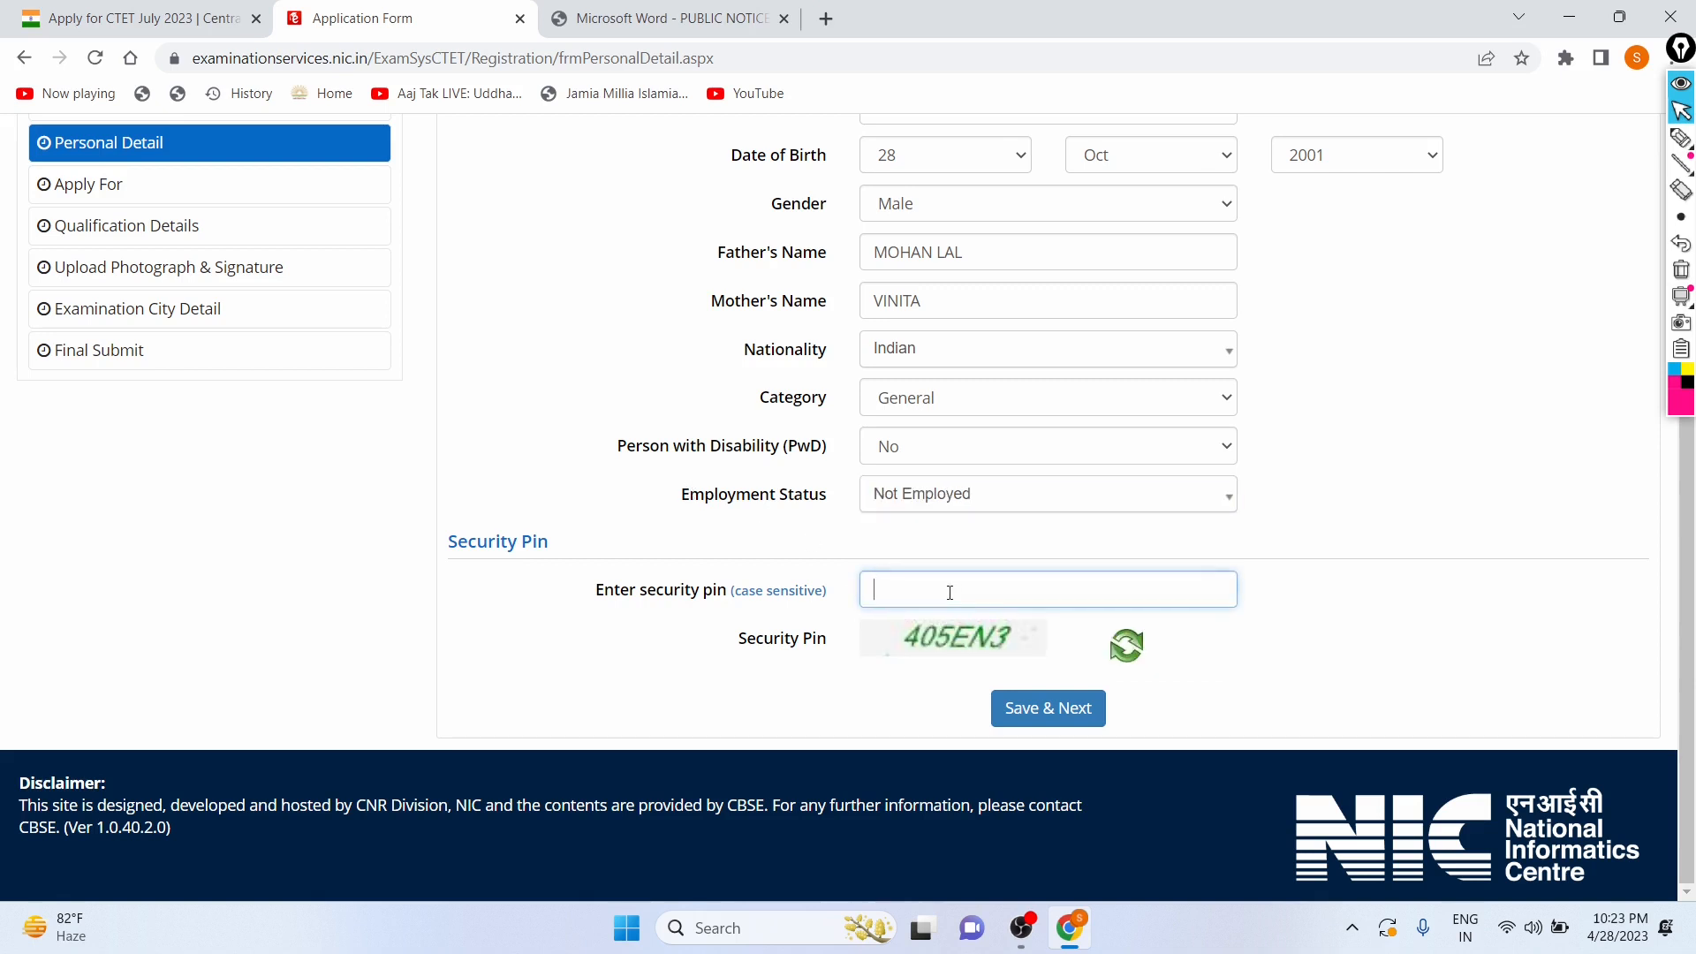
key("Caps_Lock")
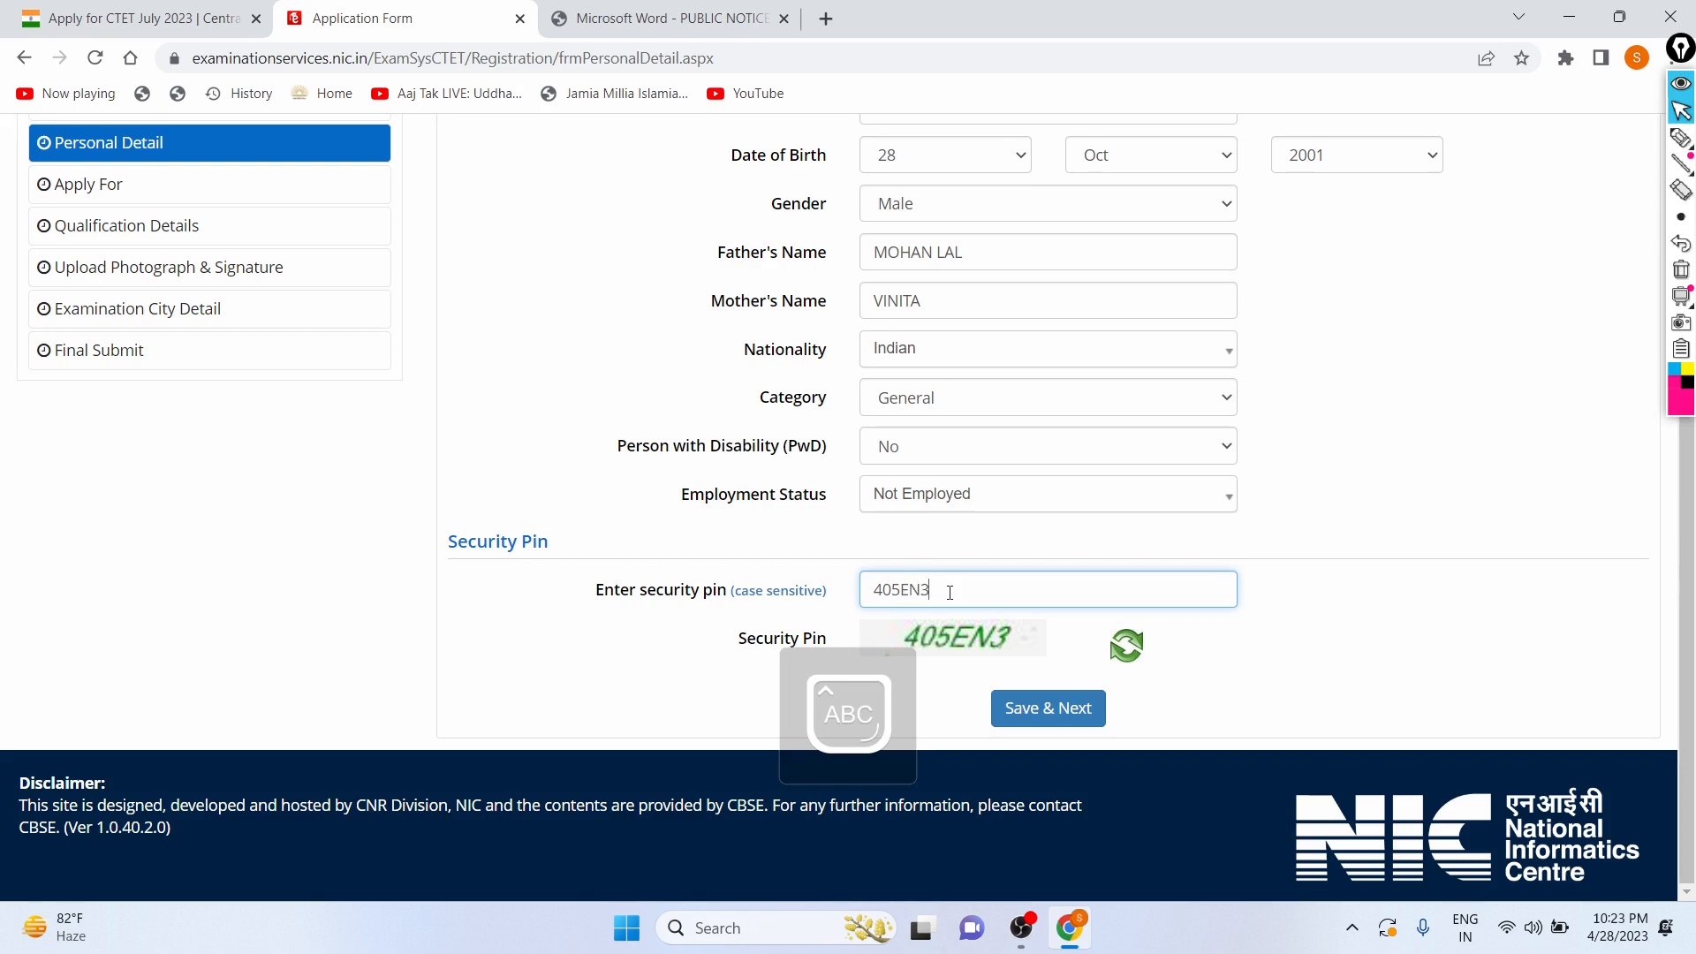
key("Caps_Lock")
left_click(1047, 712)
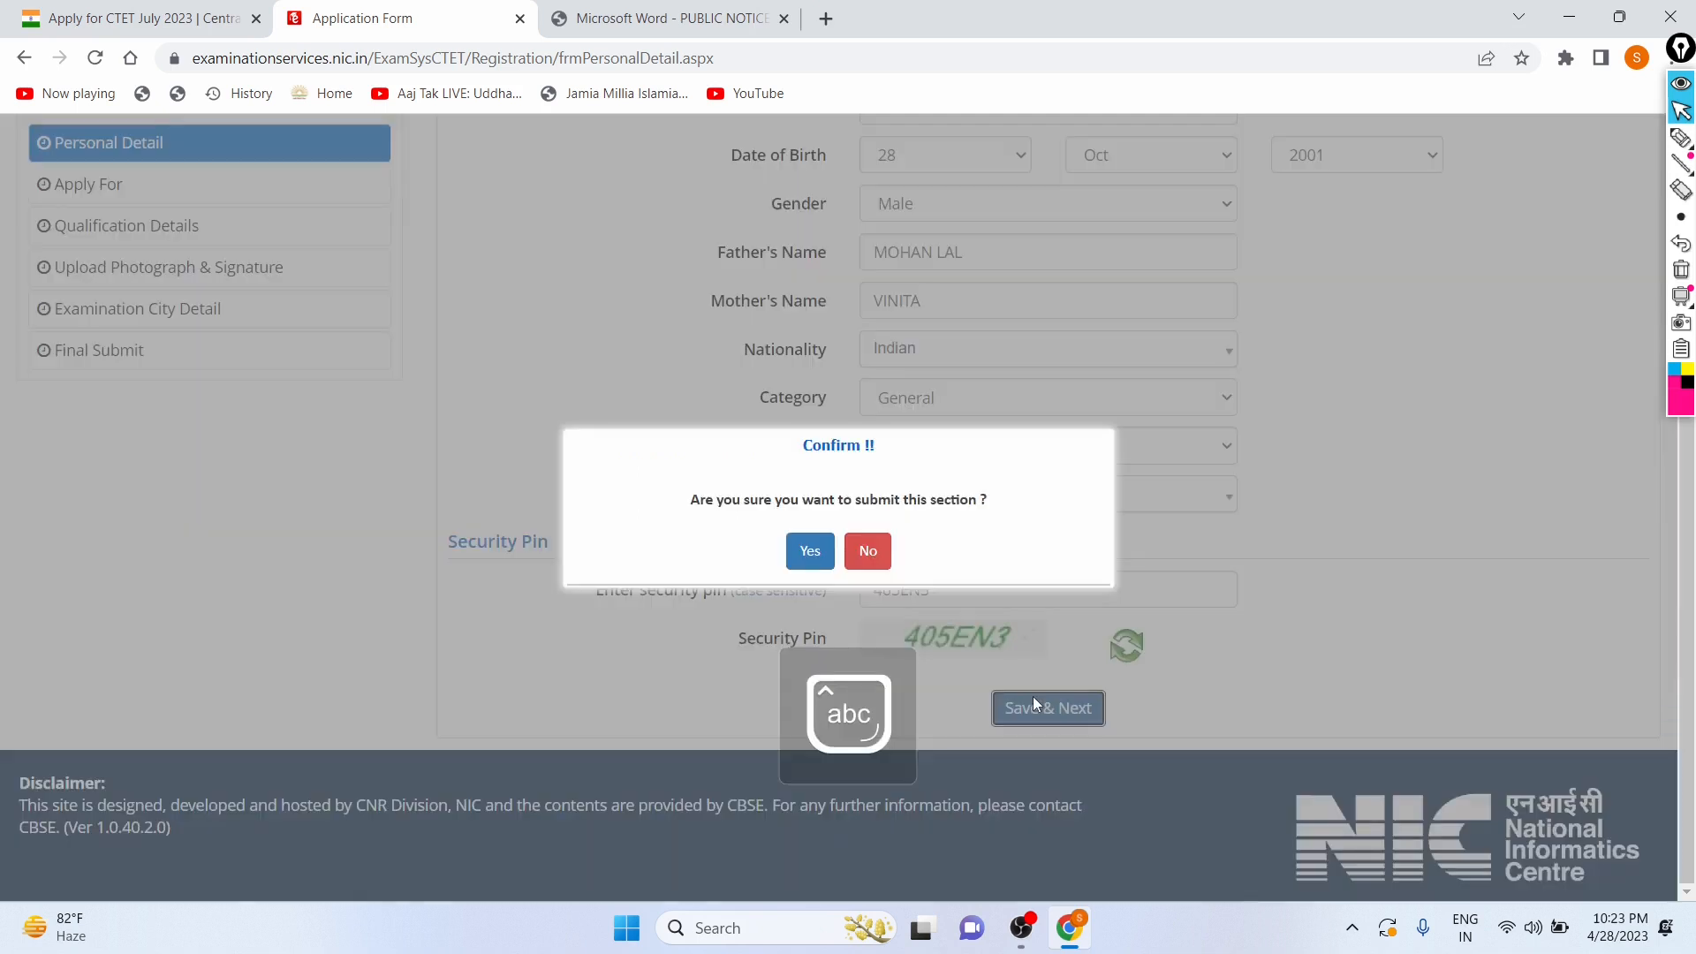
left_click(811, 555)
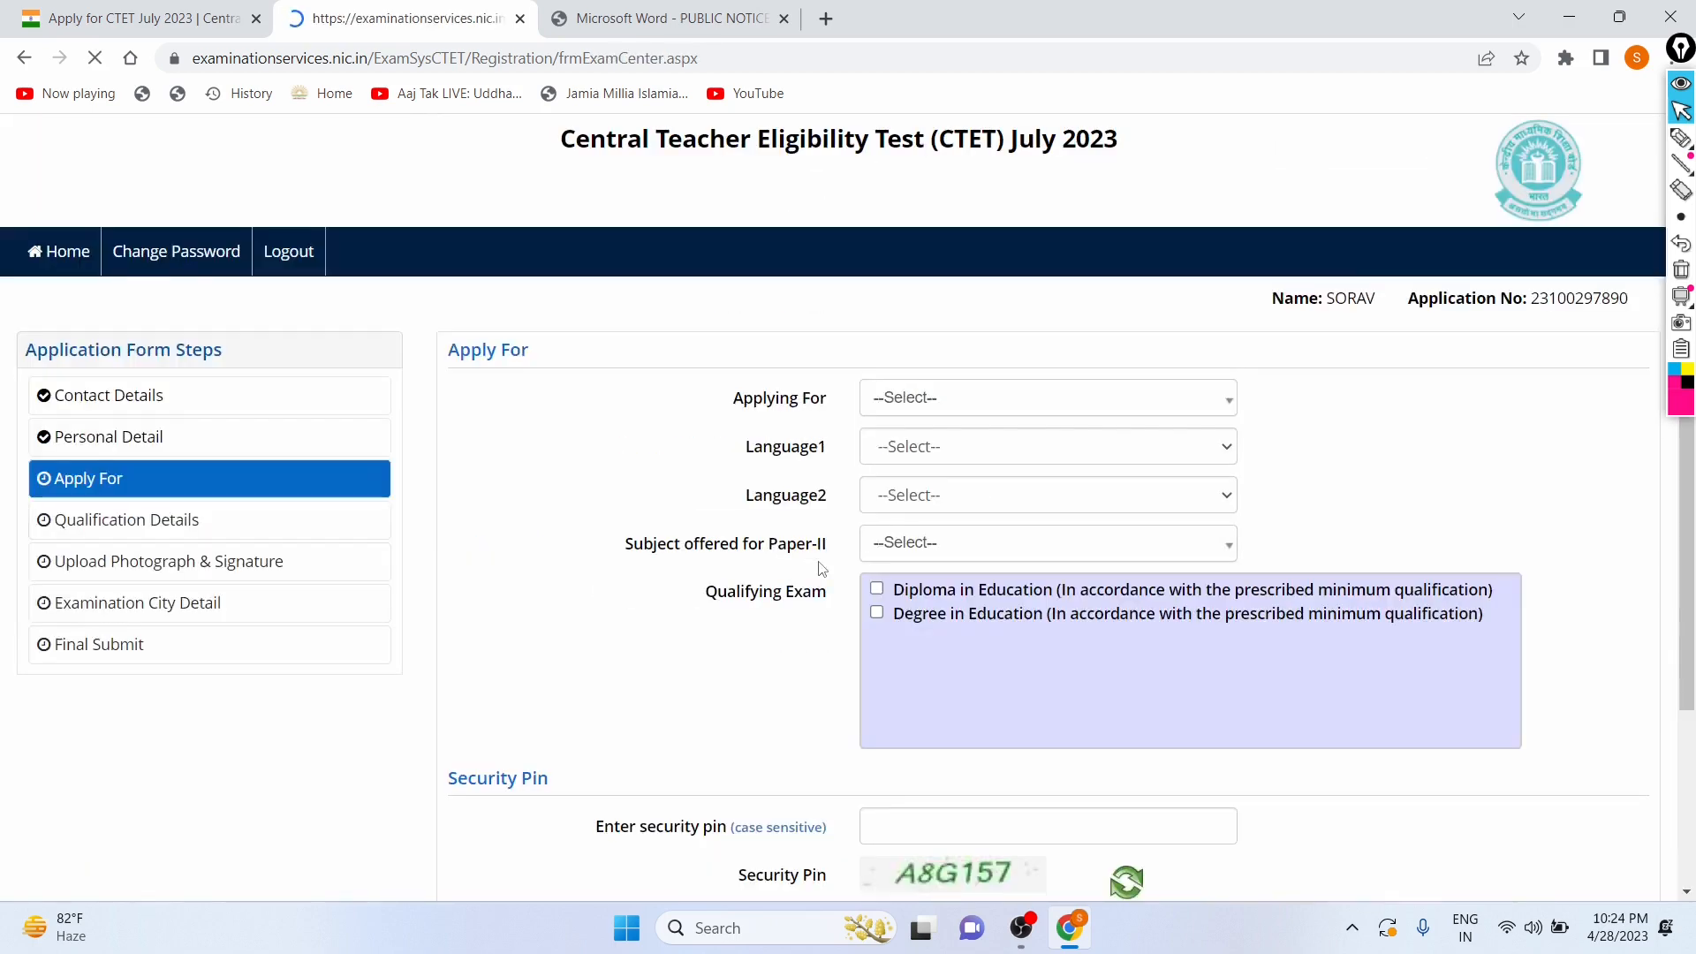
Step: Apply for Both (Paper-I and Paper-II) and choose English as Language1
left_click(924, 400)
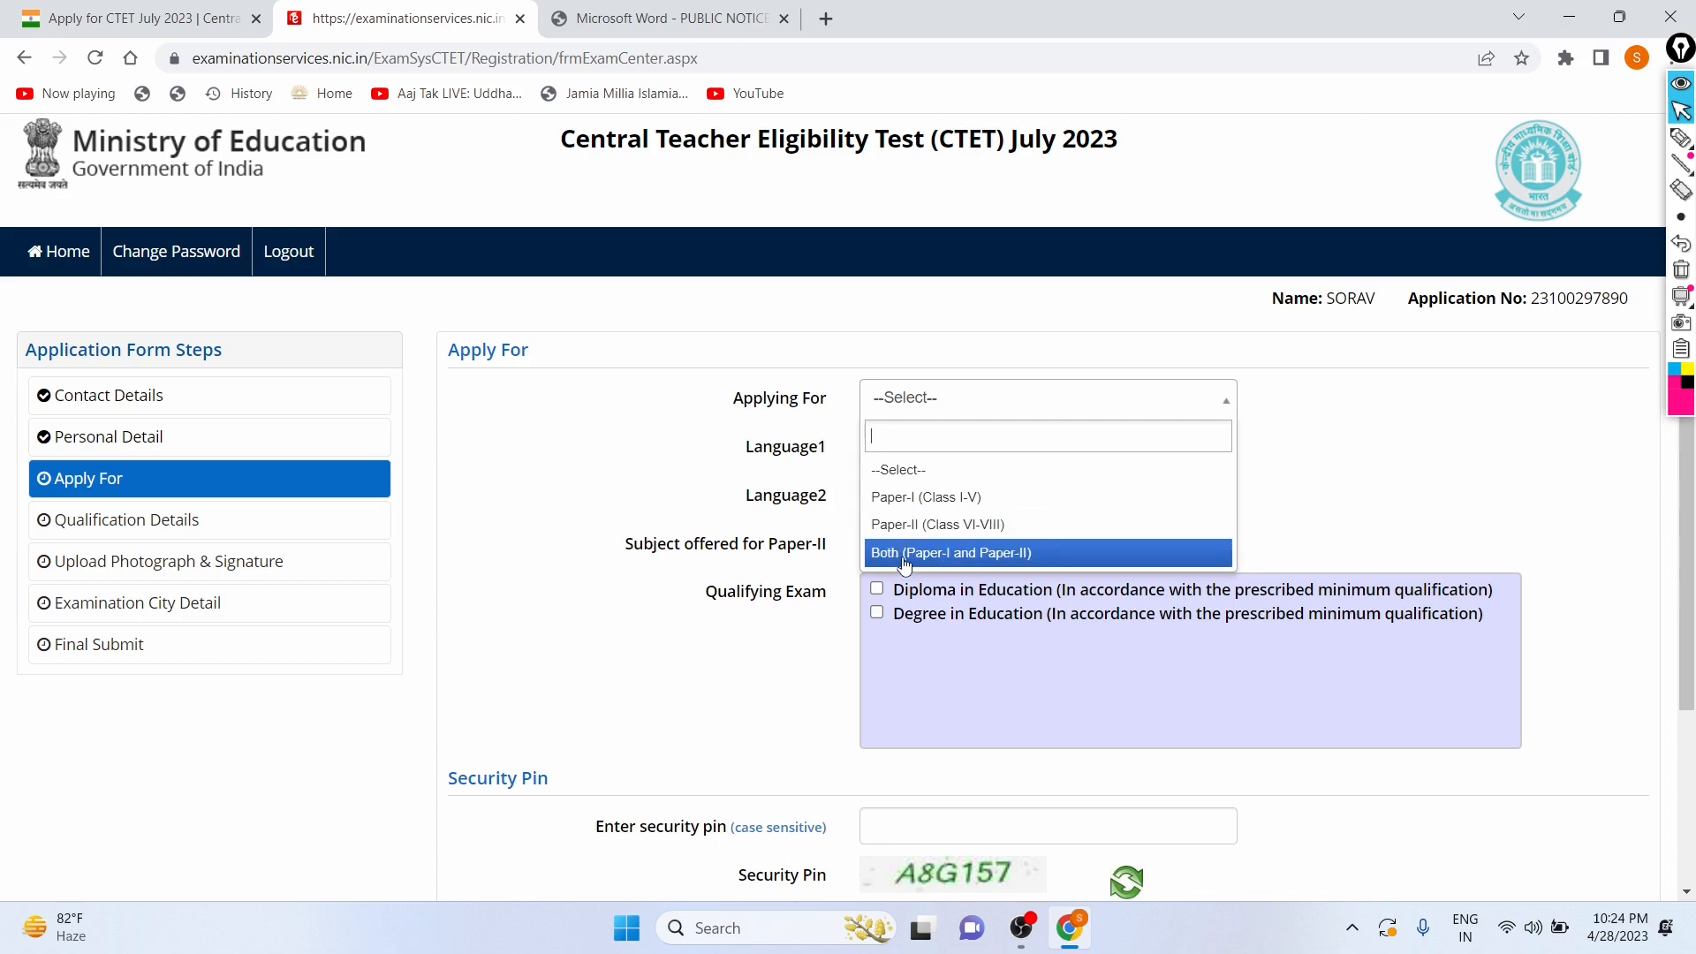
left_click(909, 554)
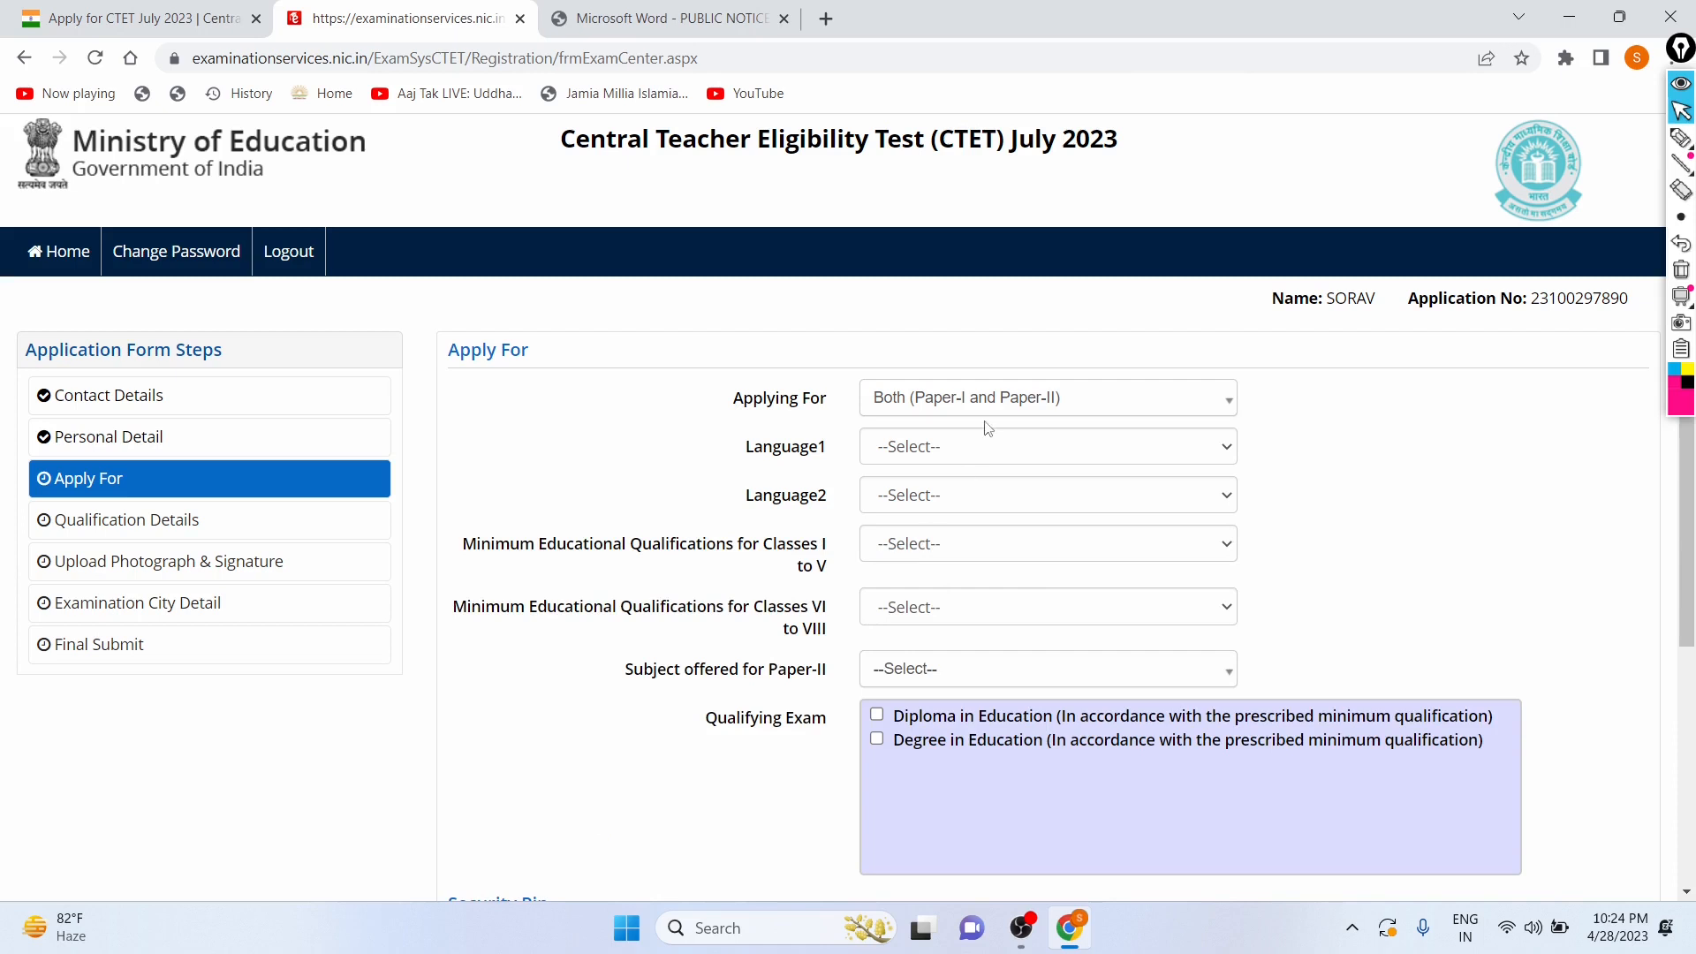
left_click(972, 443)
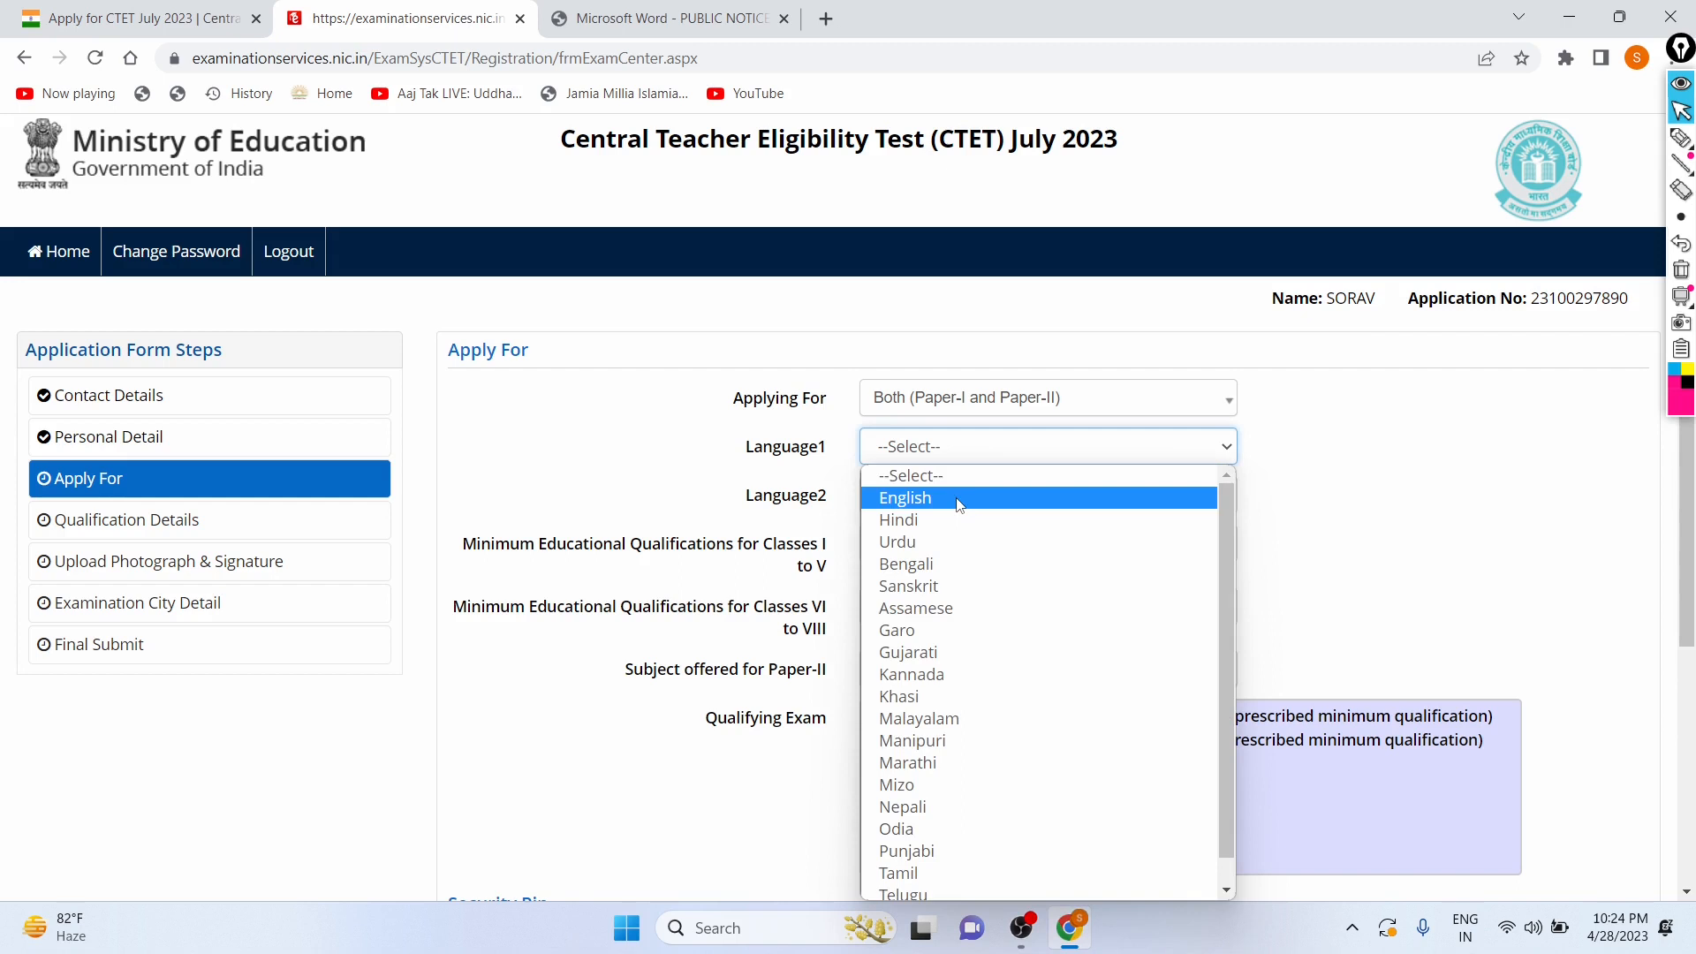
scroll(959, 570, "down", 1)
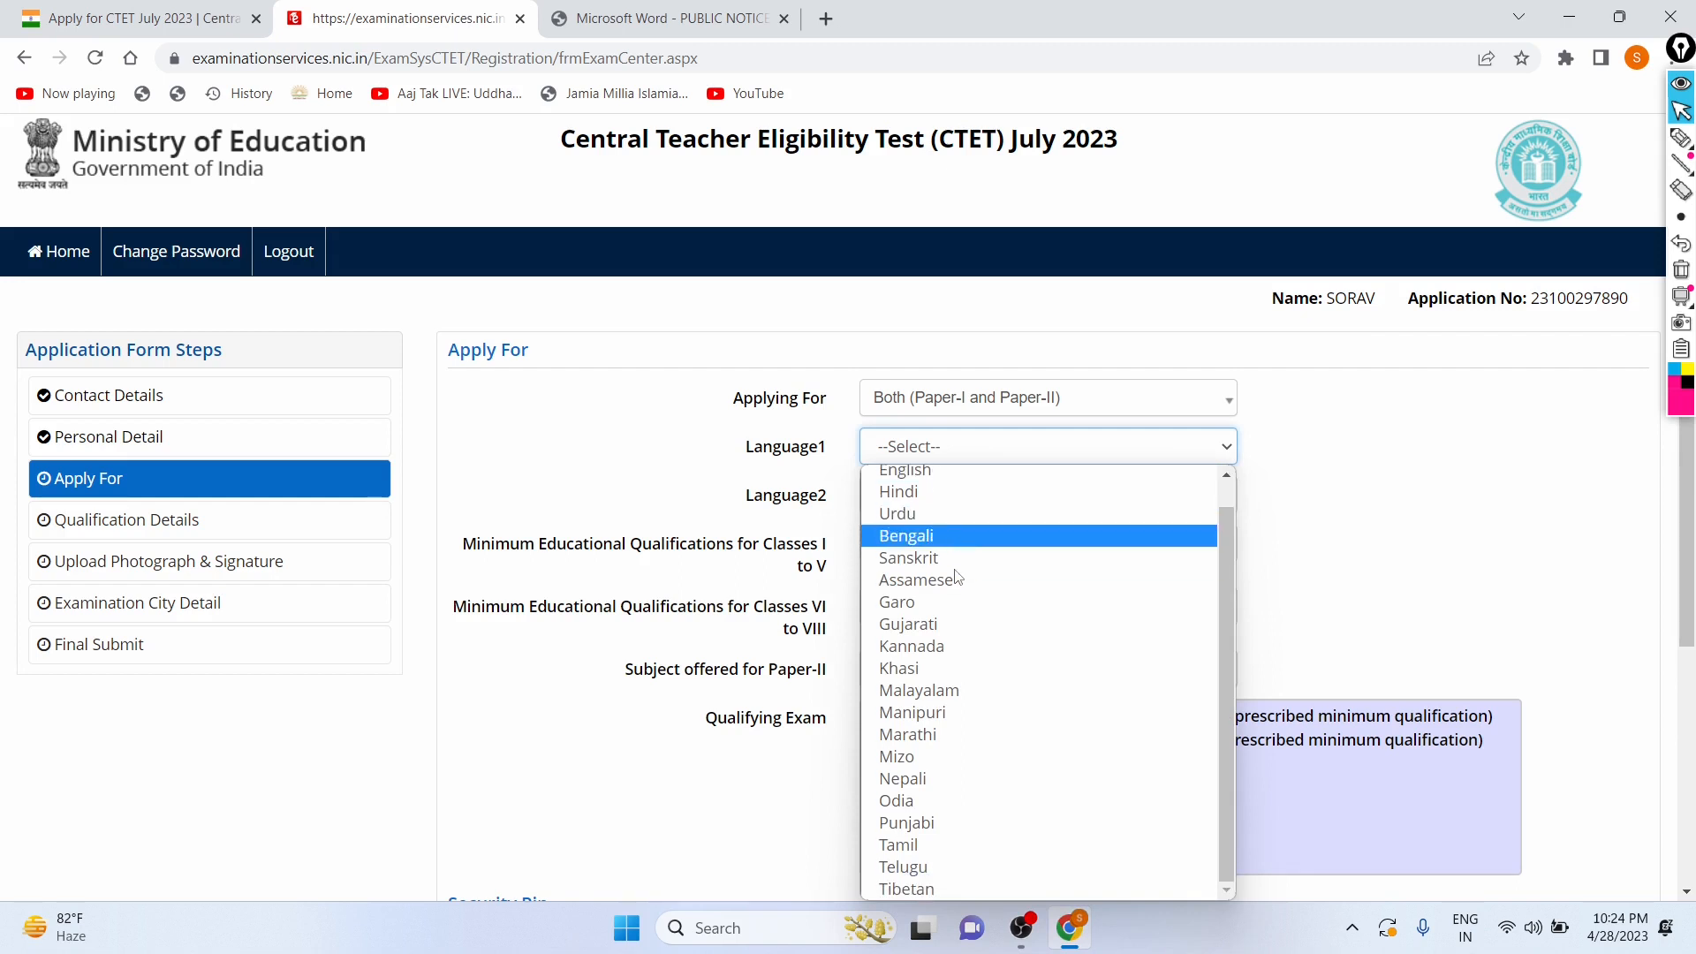
scroll(958, 570, "up", 1)
scroll(1051, 530, "down", 1)
scroll(983, 572, "up", 1)
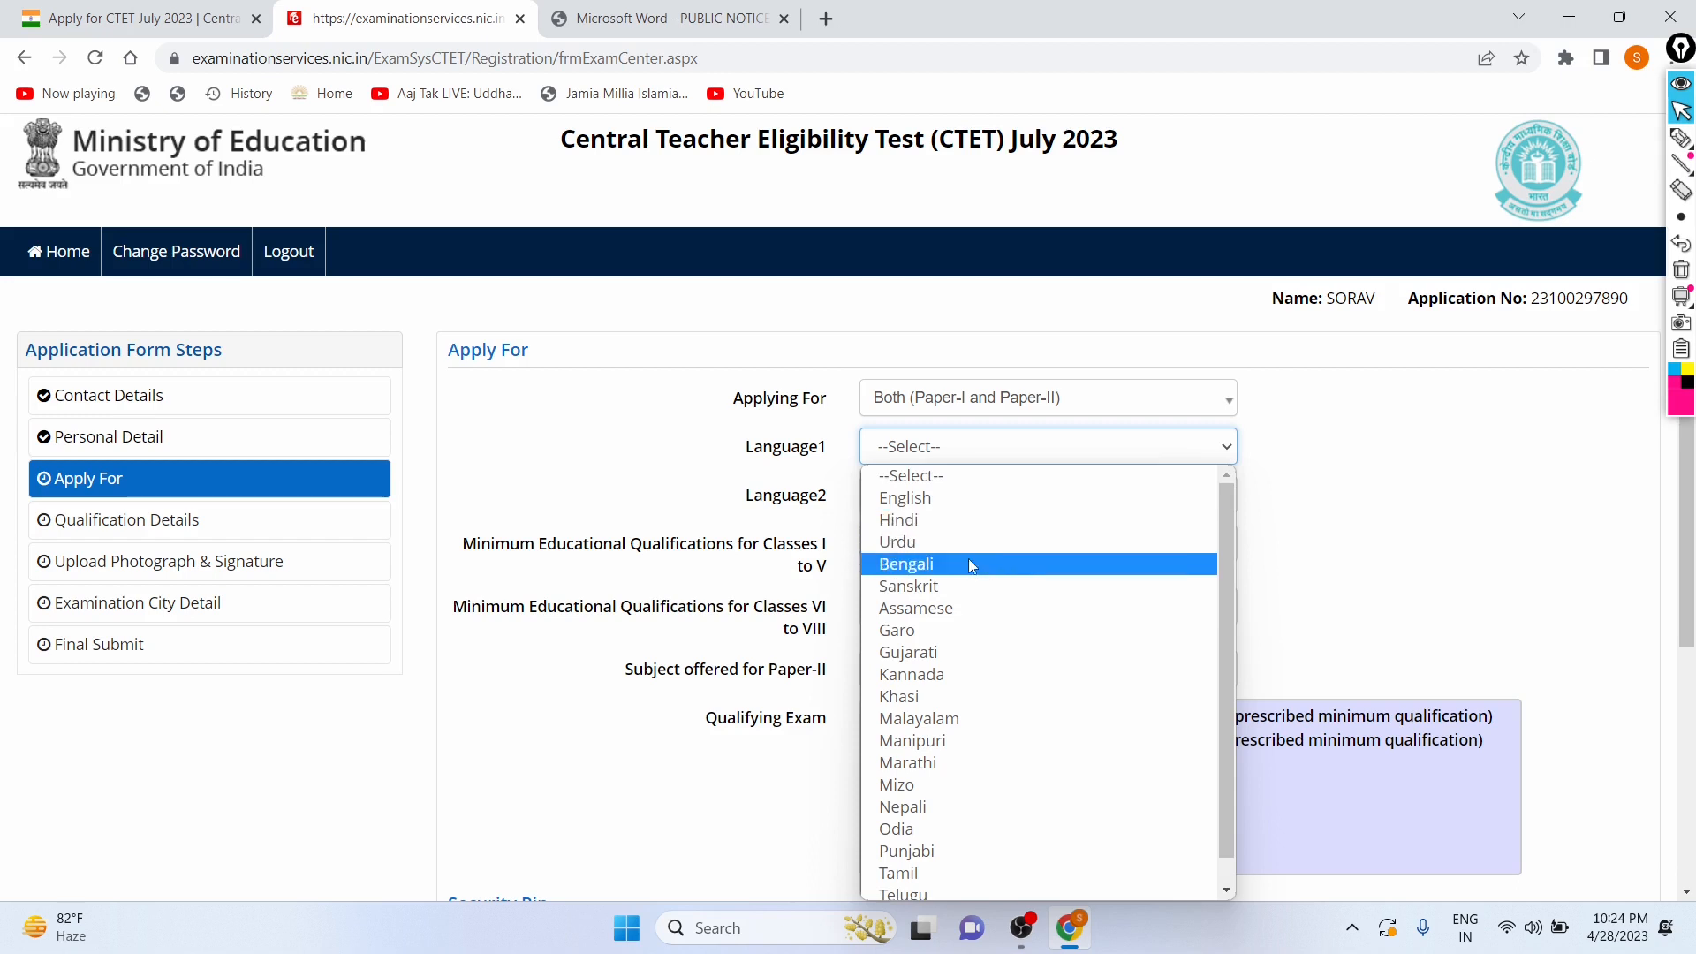
scroll(969, 619, "down", 1)
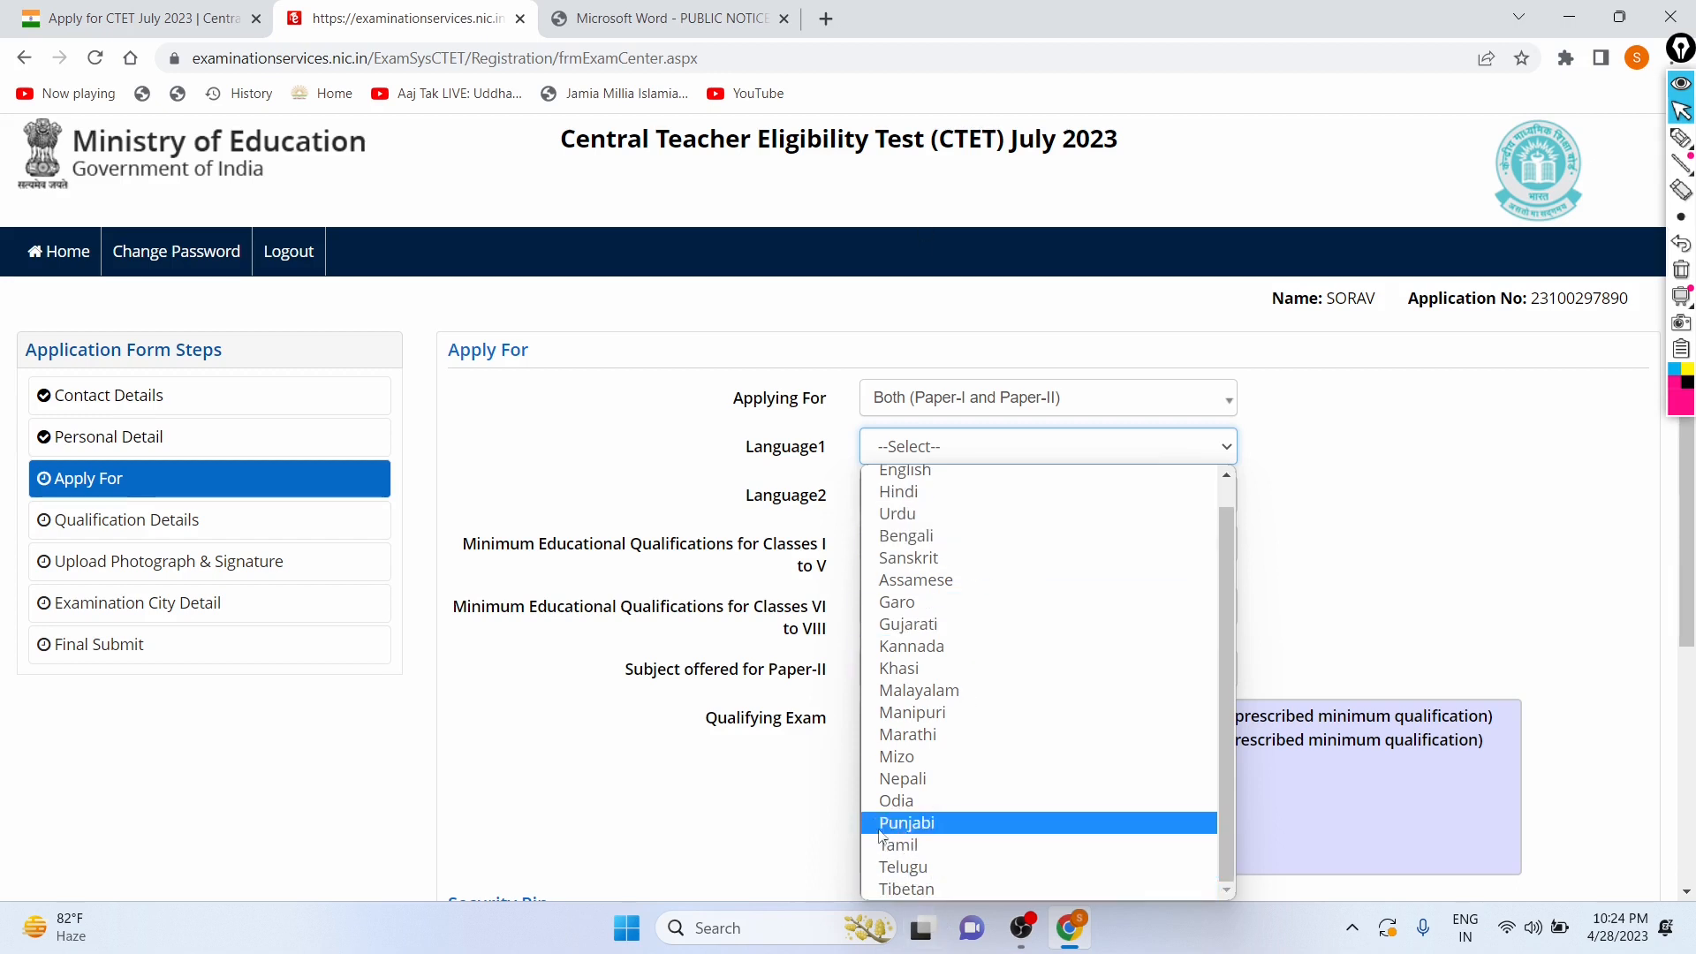
scroll(946, 587, "up", 1)
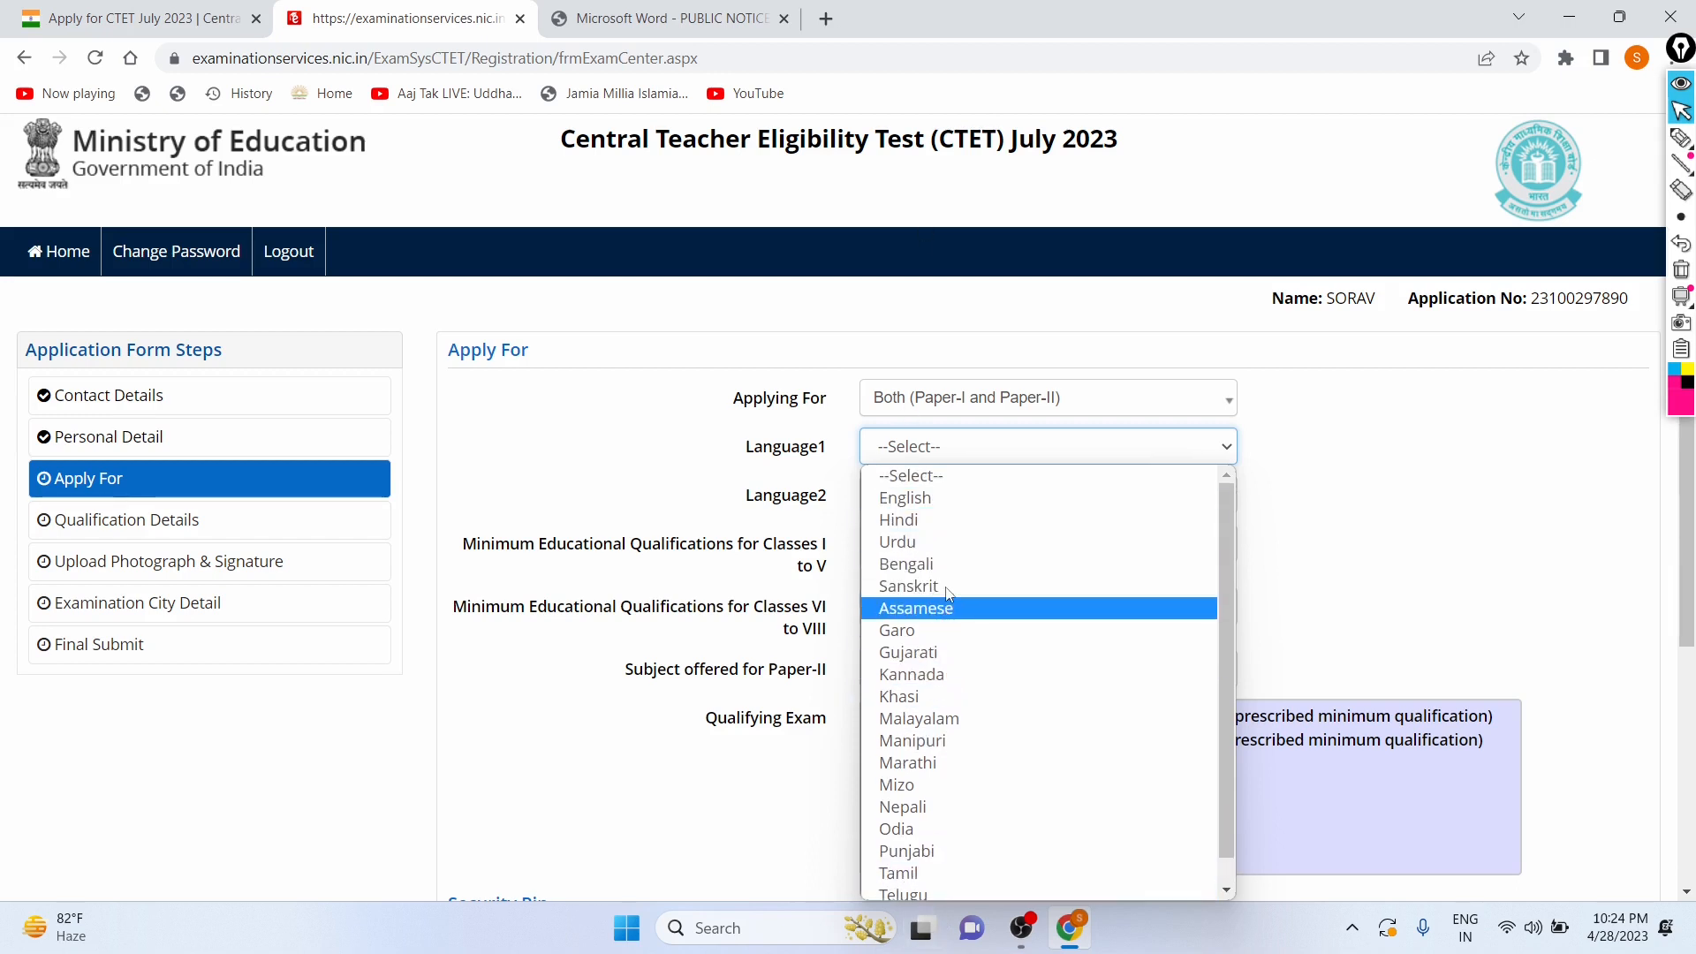
left_click(932, 500)
Step: Set Language2 to Hindi, after briefly switching it to English
left_click(933, 495)
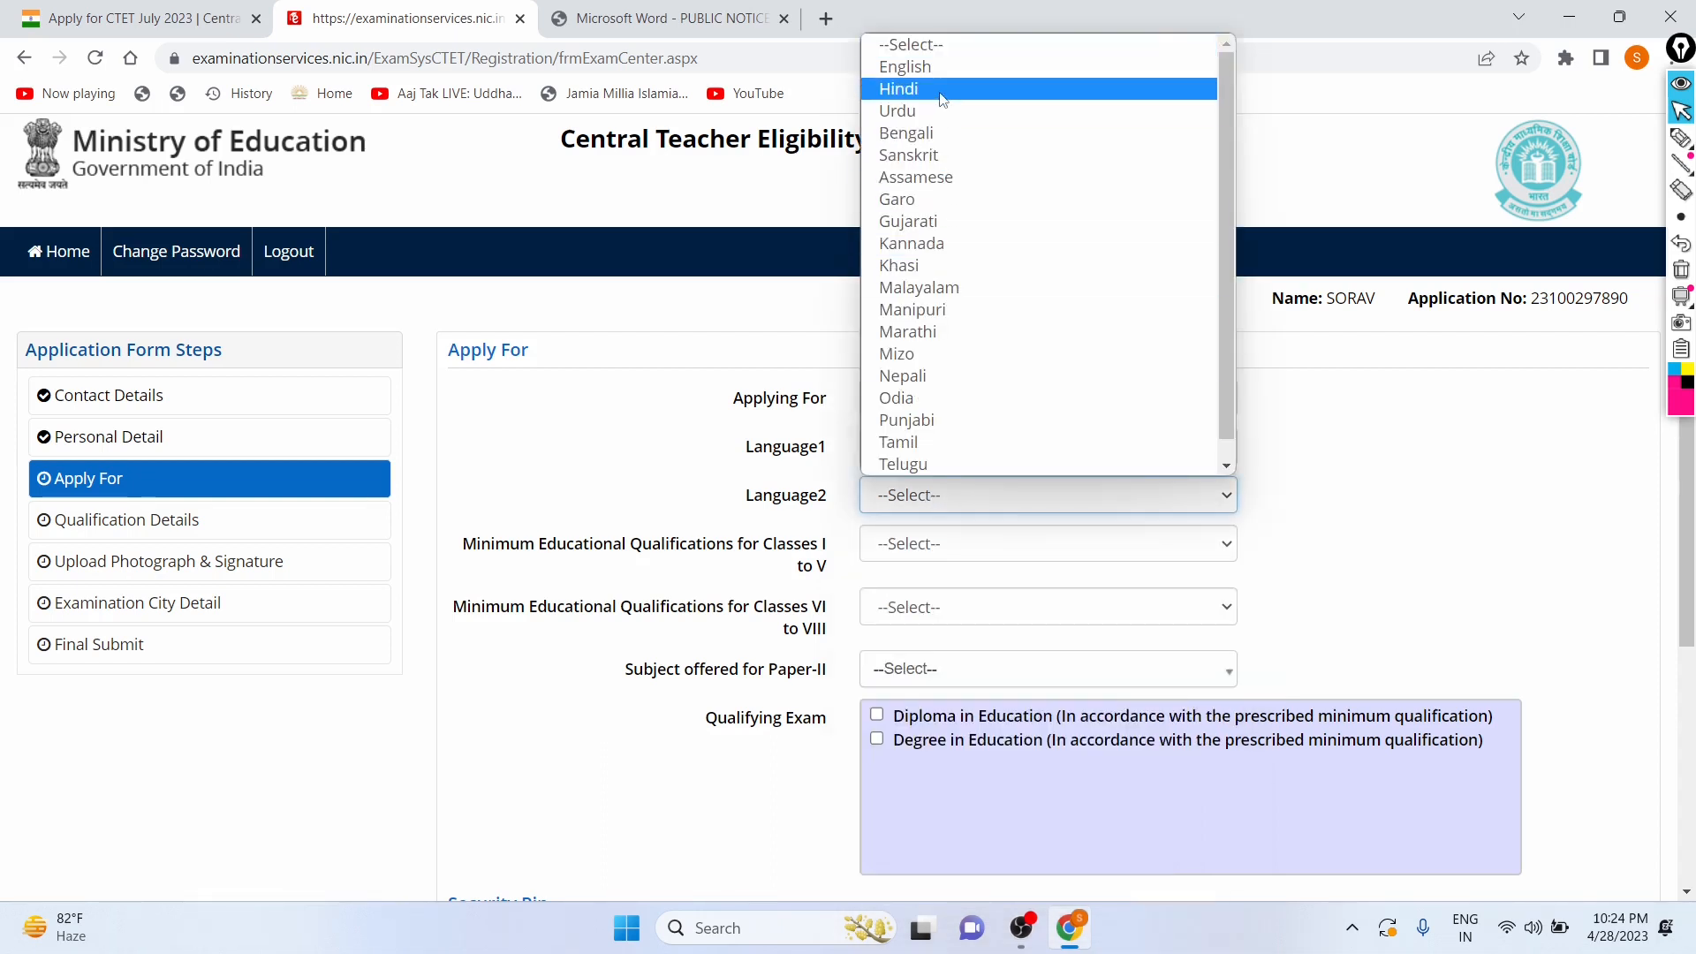
left_click(942, 99)
left_click(894, 497)
left_click(905, 66)
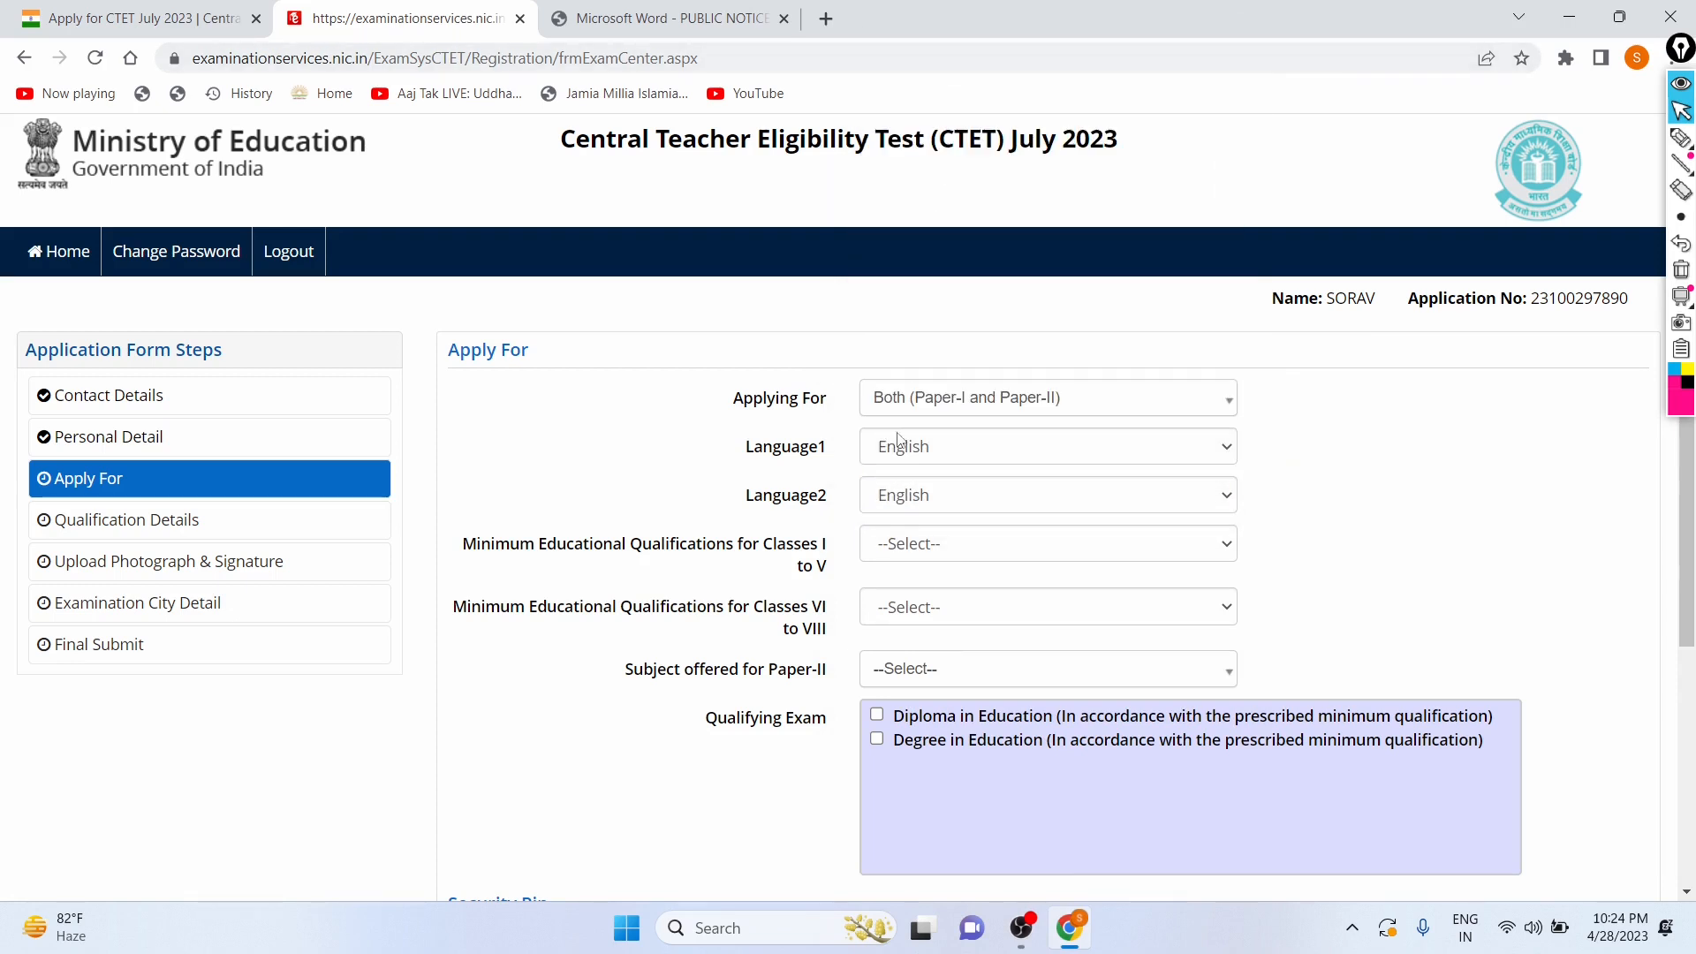
left_click(978, 496)
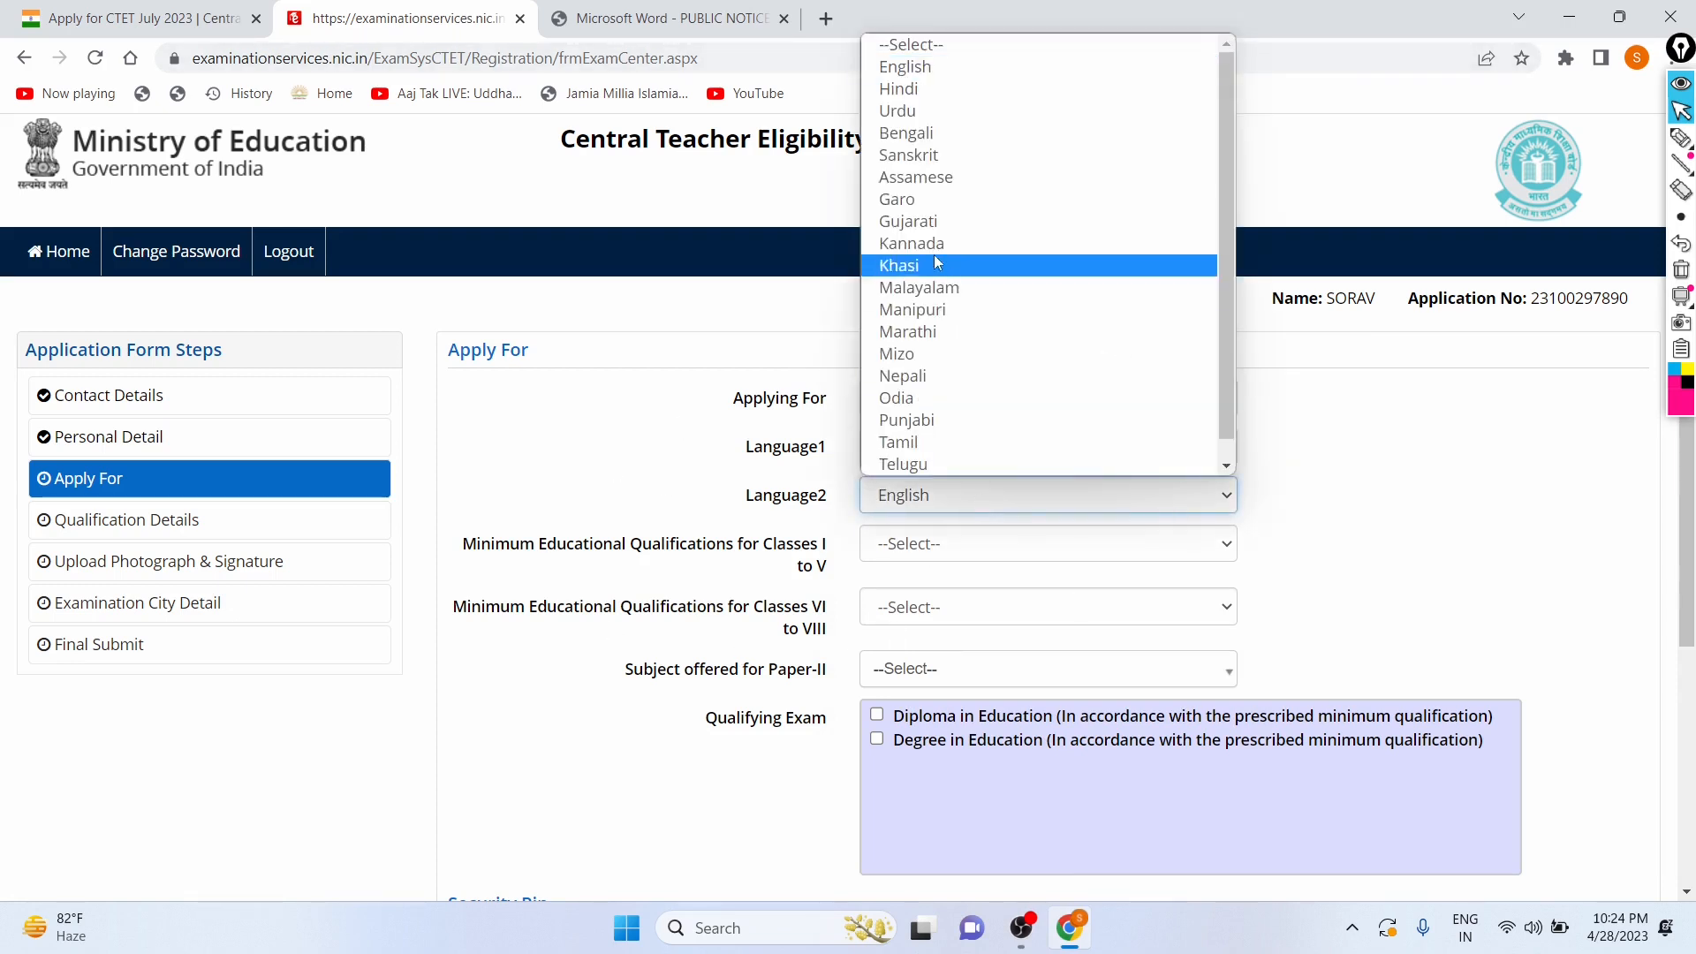
left_click(878, 94)
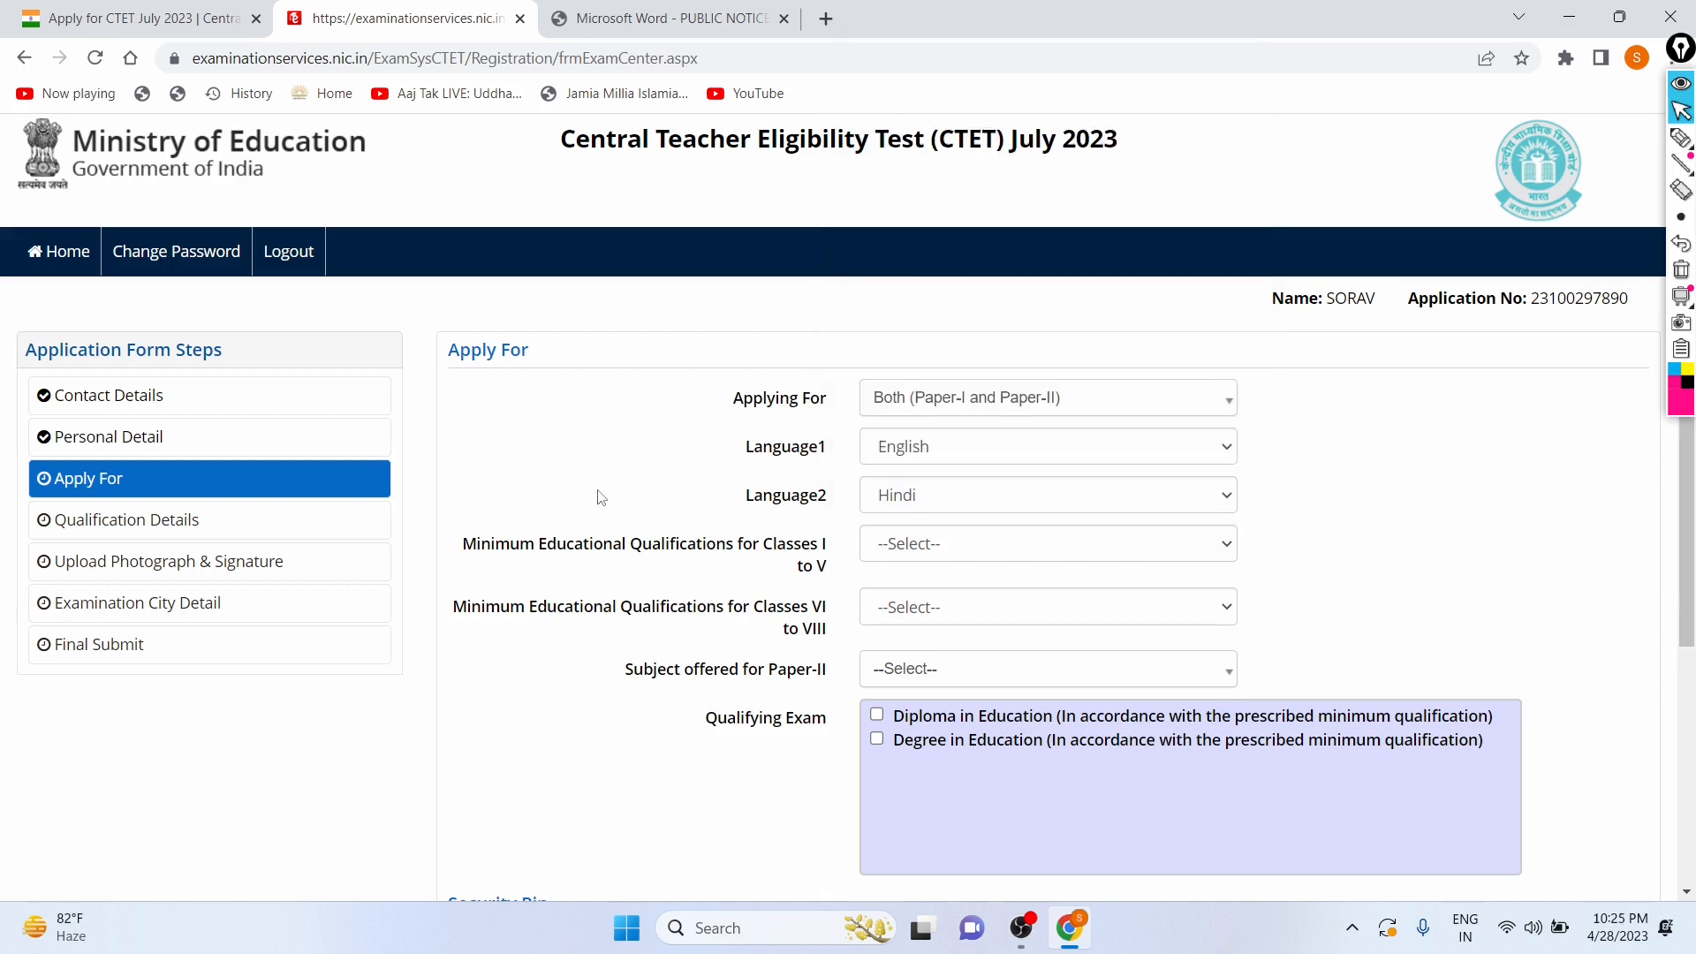
scroll(599, 497, "down", 1)
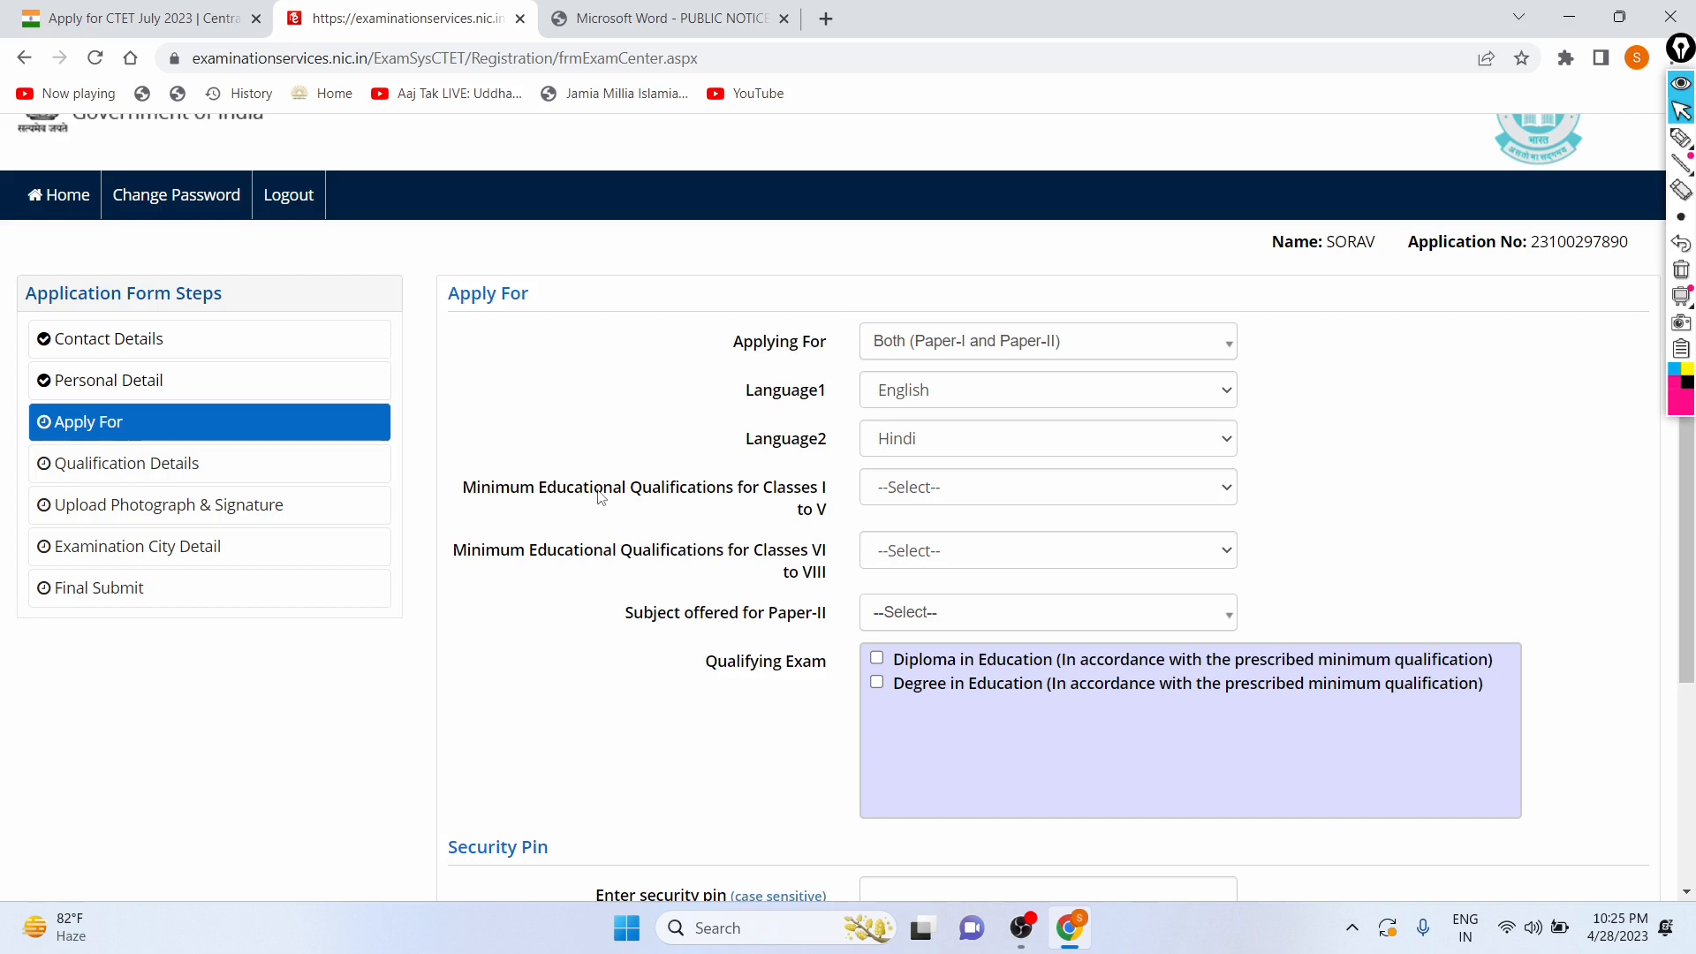
scroll(599, 496, "down", 1)
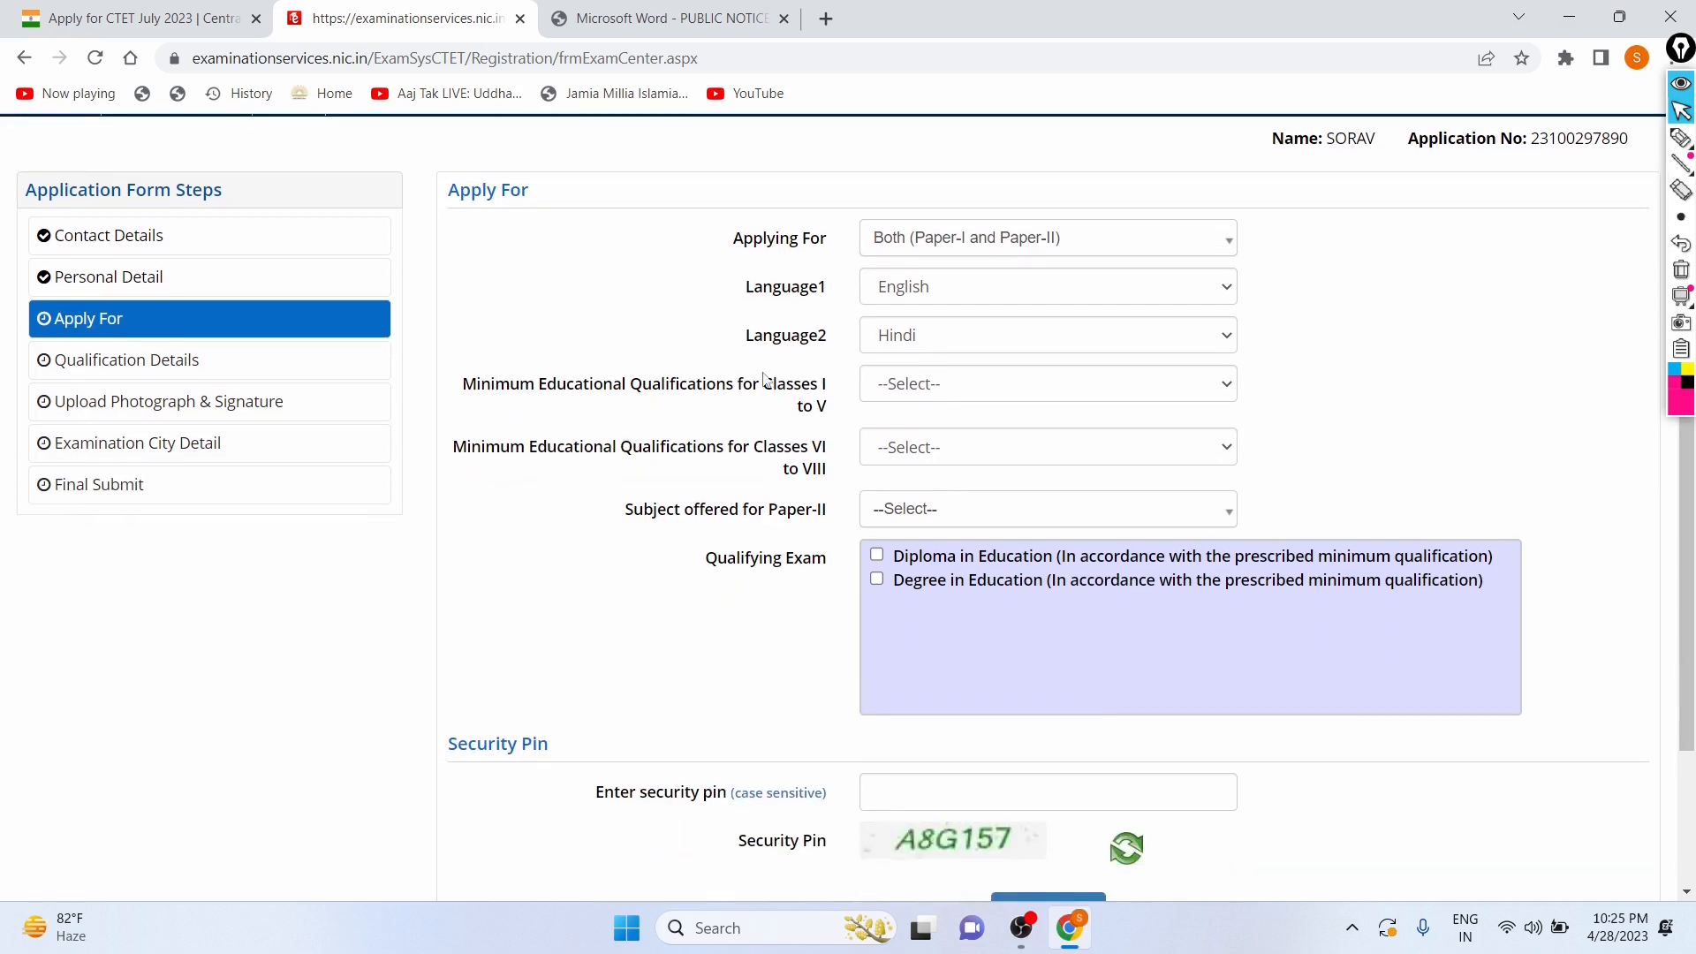
Step: Read qualifications 1–3 in the Classes I to V help list, noting the 45% marks and NCTE conditions
left_click(923, 389)
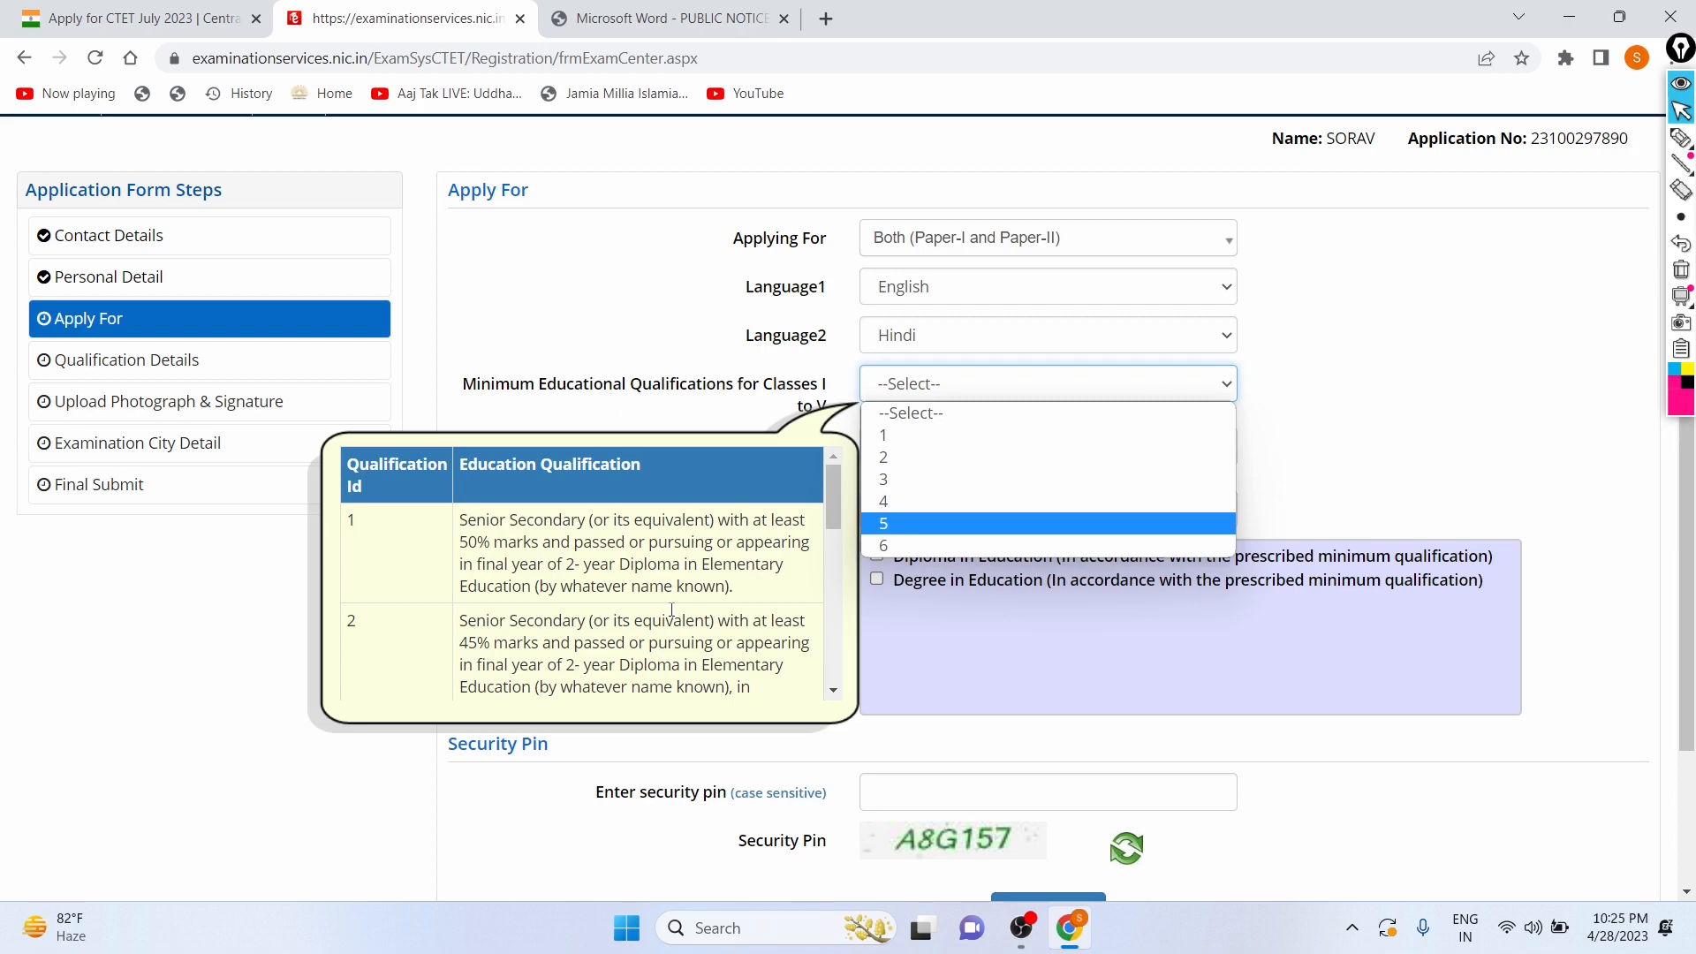
scroll(546, 567, "down", 5)
scroll(402, 568, "up", 5)
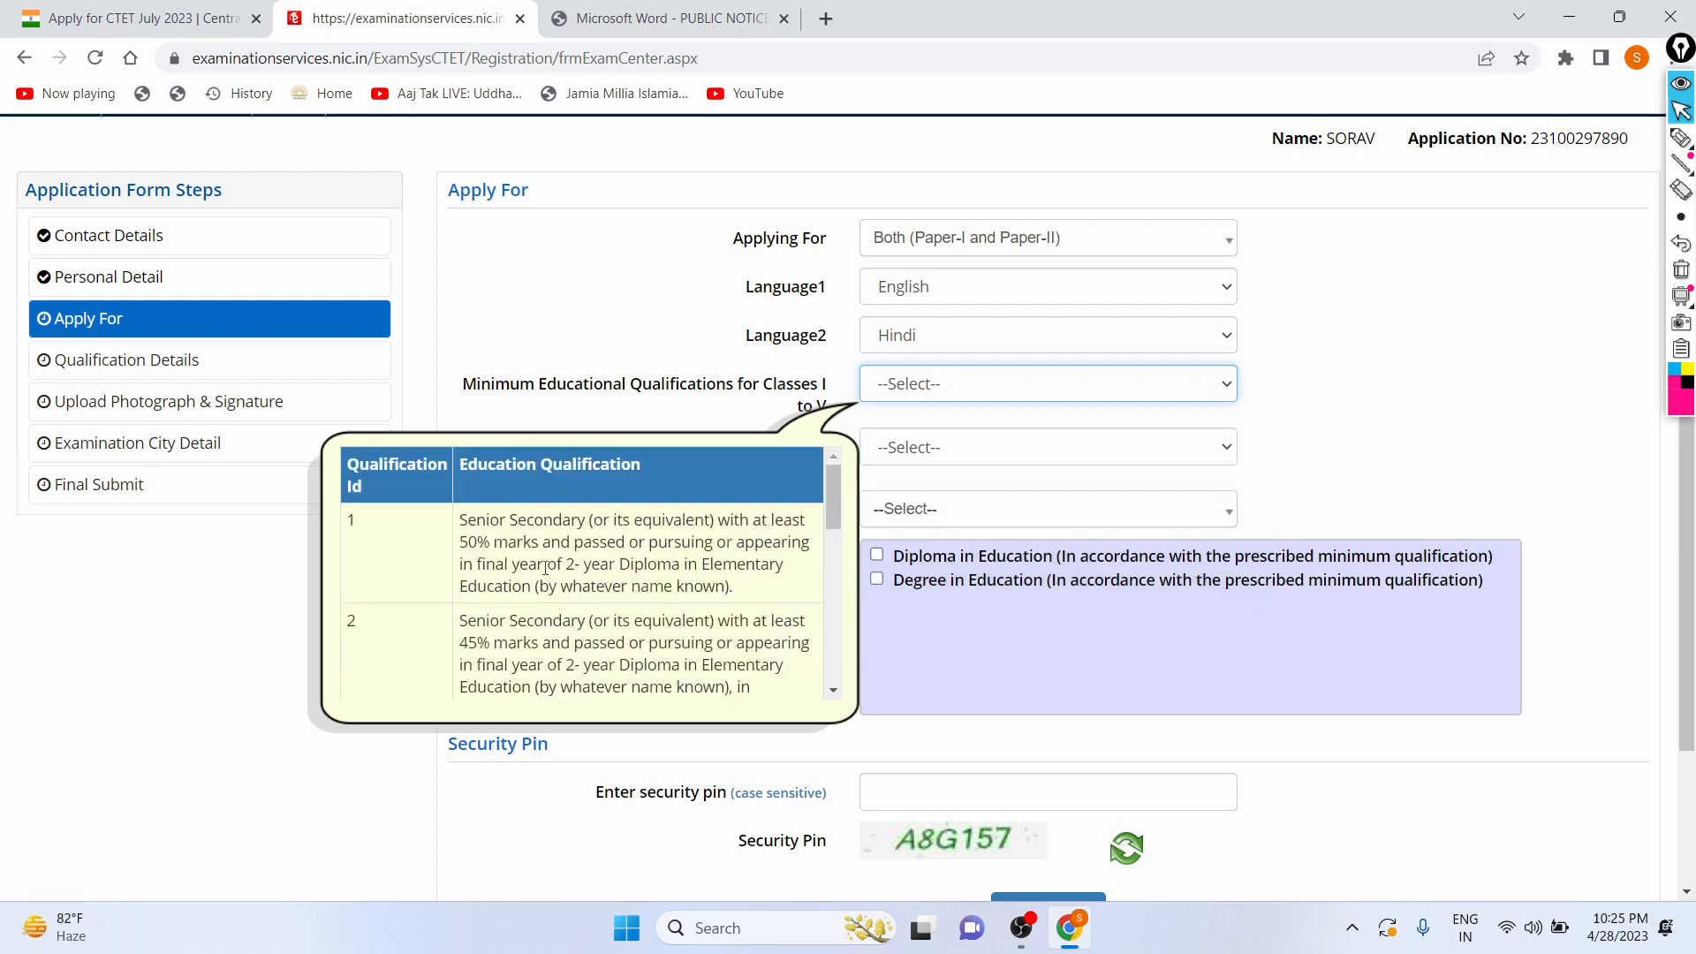
scroll(265, 495, "down", 2)
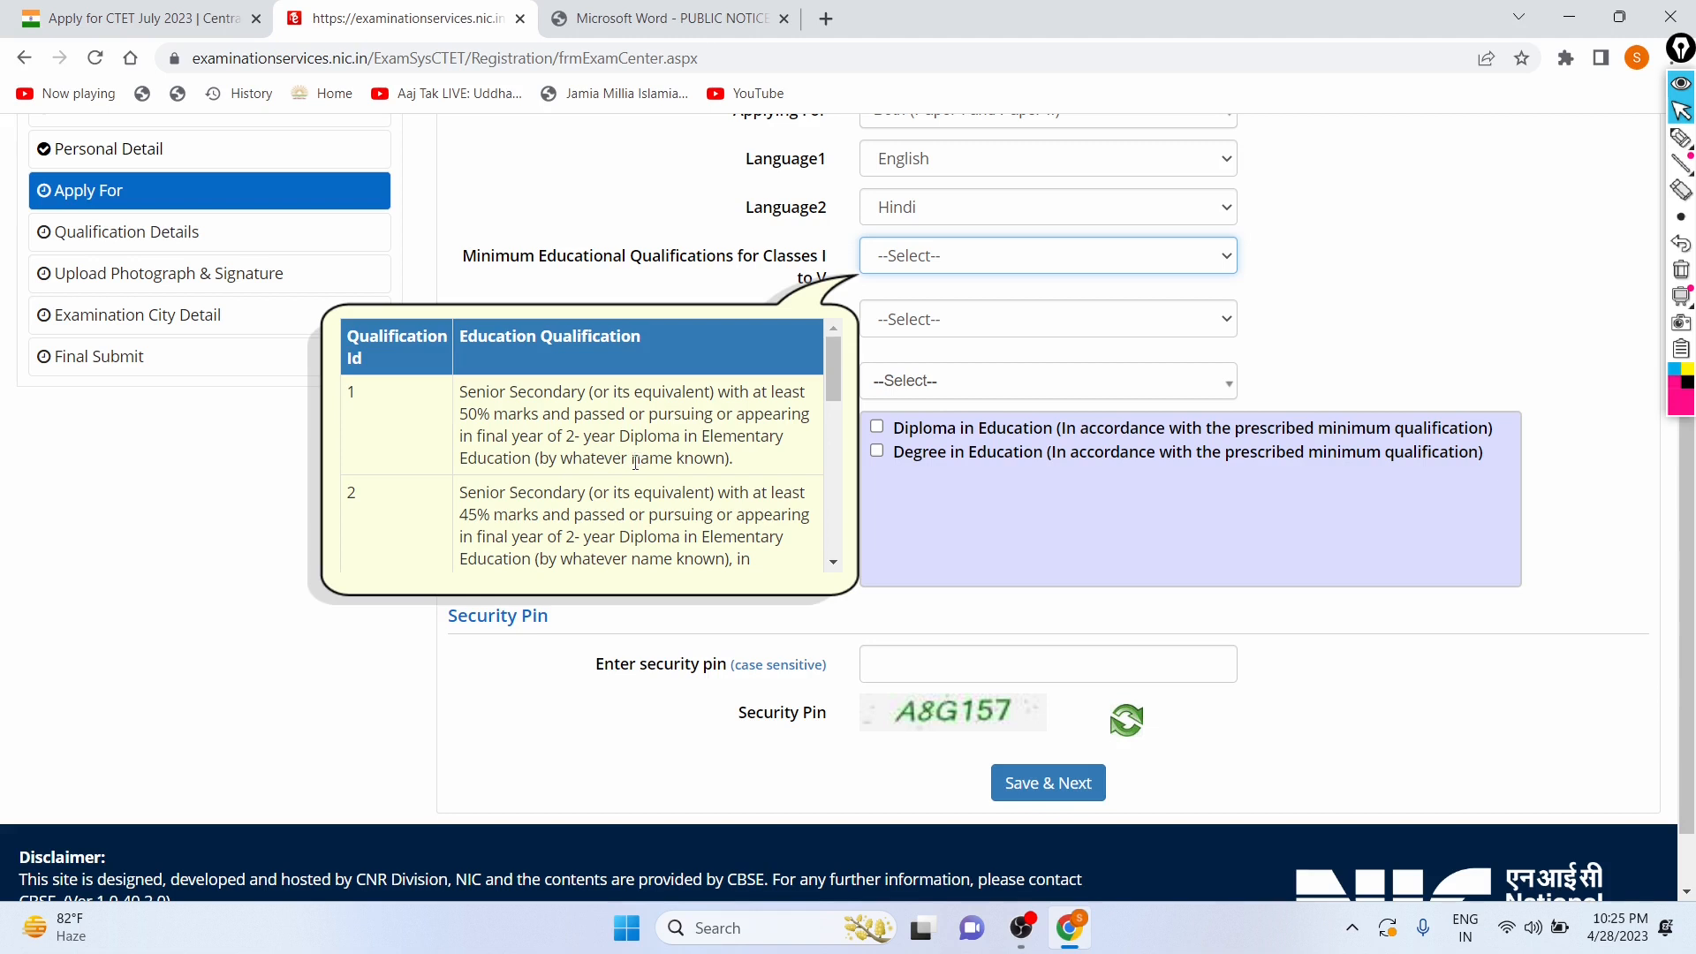
left_click_drag(632, 457, 724, 453)
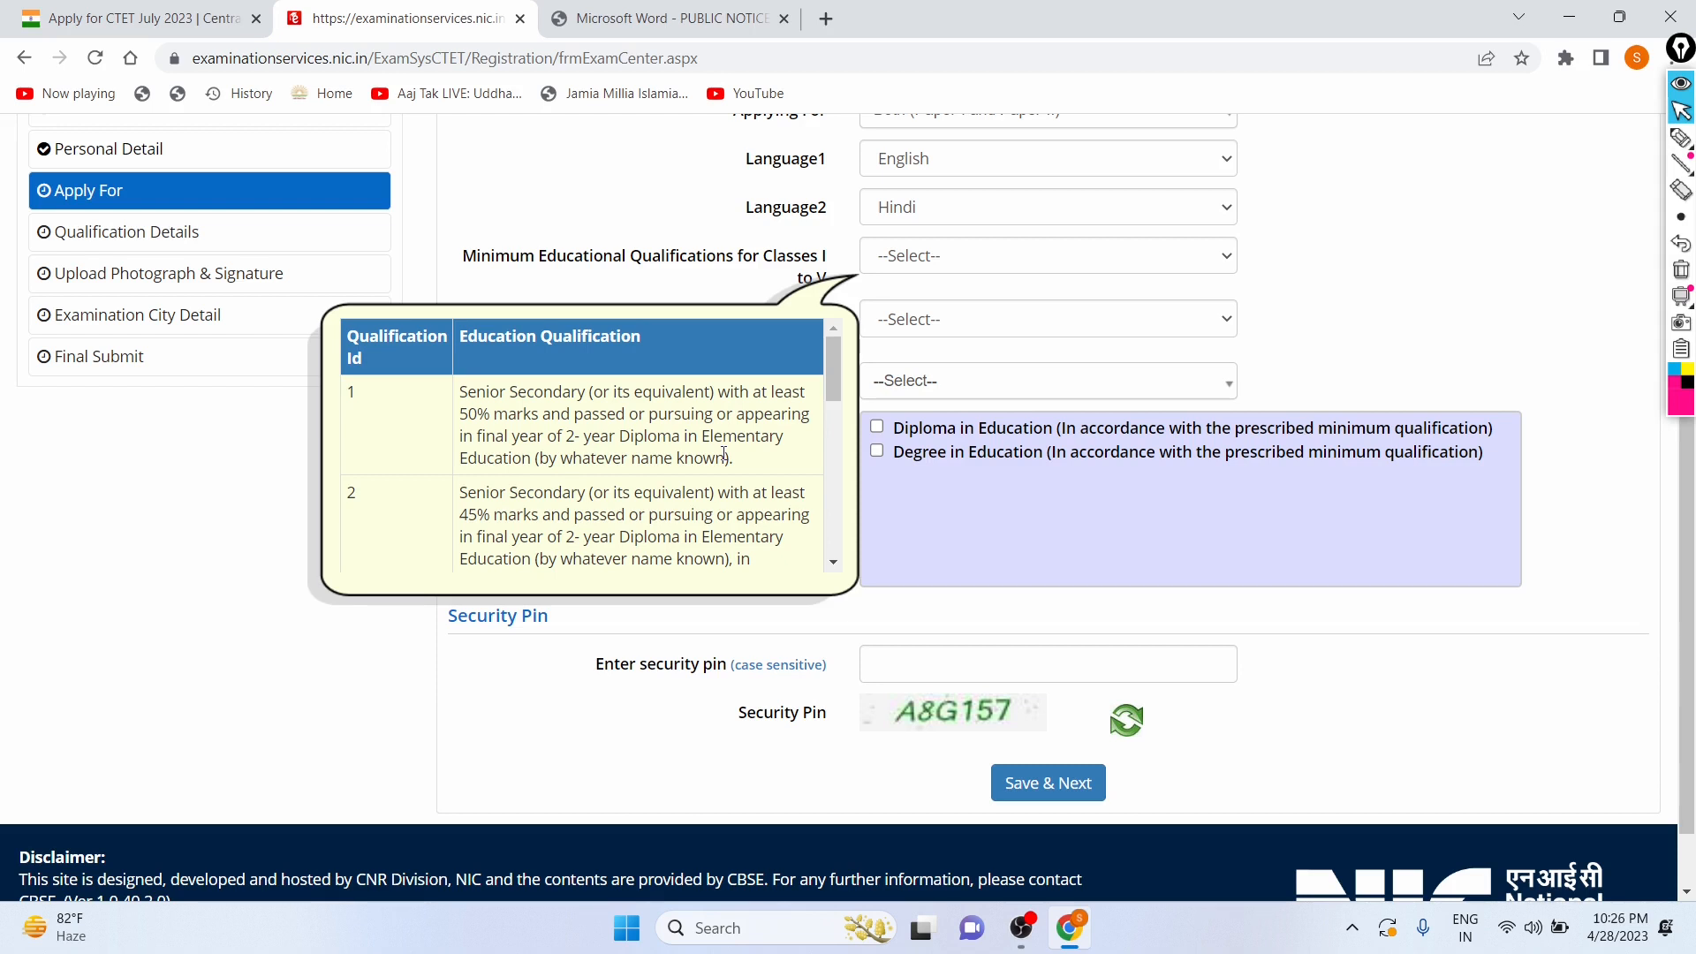
scroll(724, 454, "down", 2)
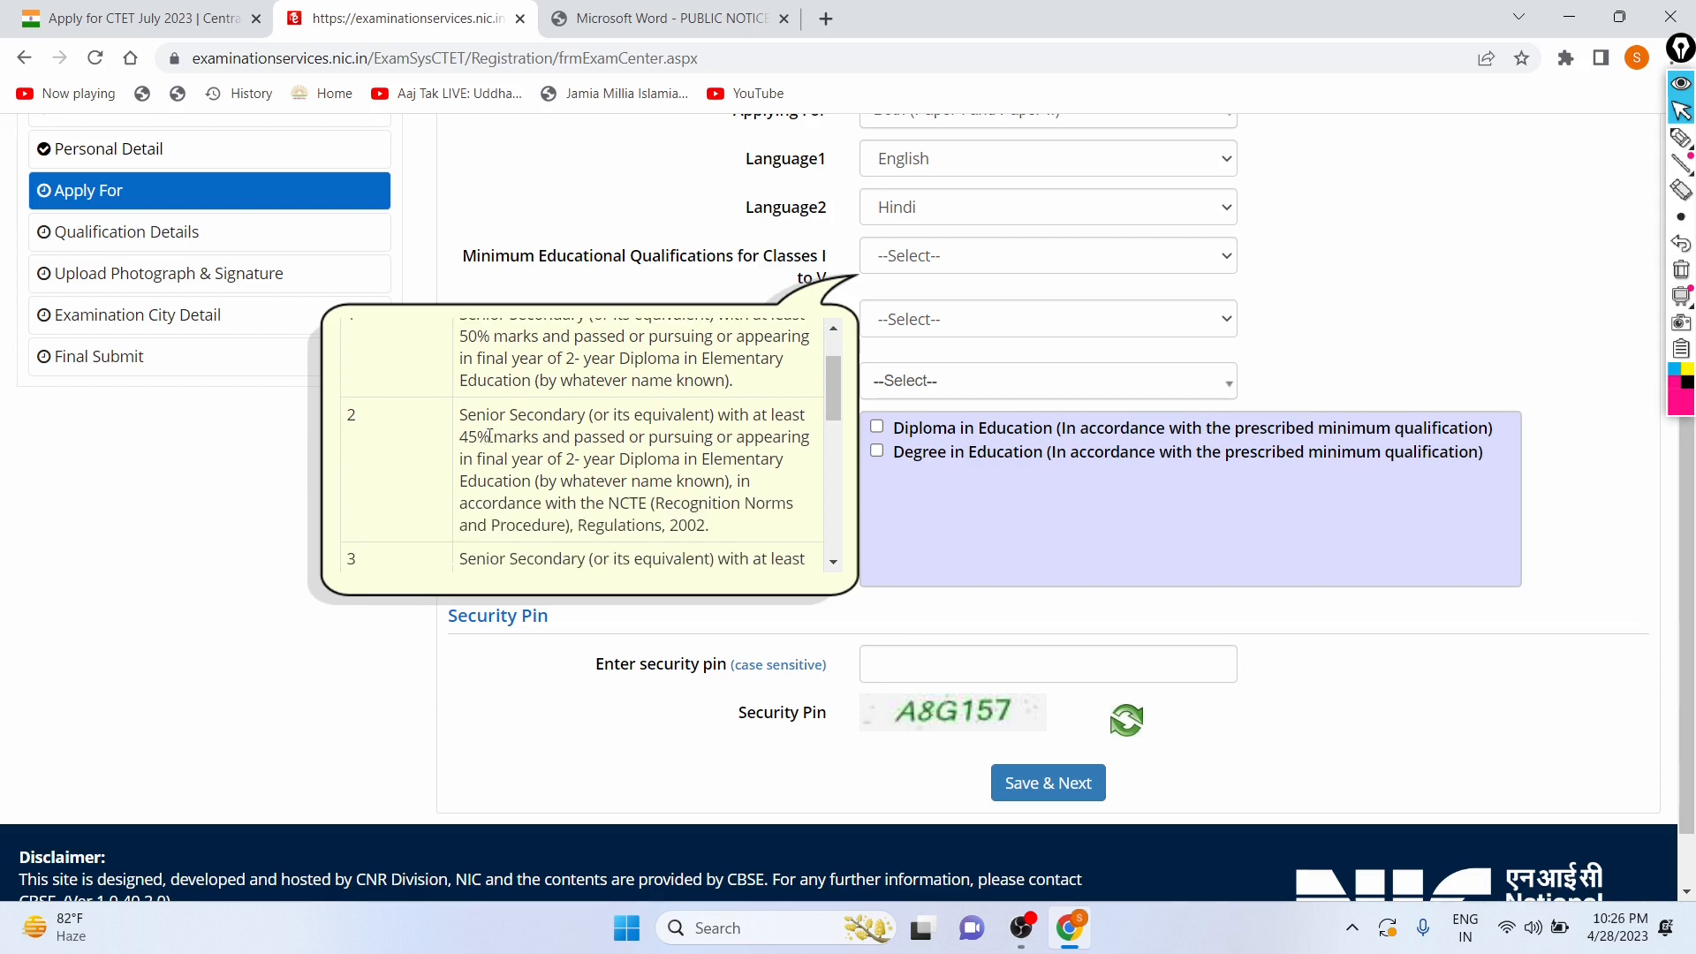
left_click_drag(471, 438, 713, 461)
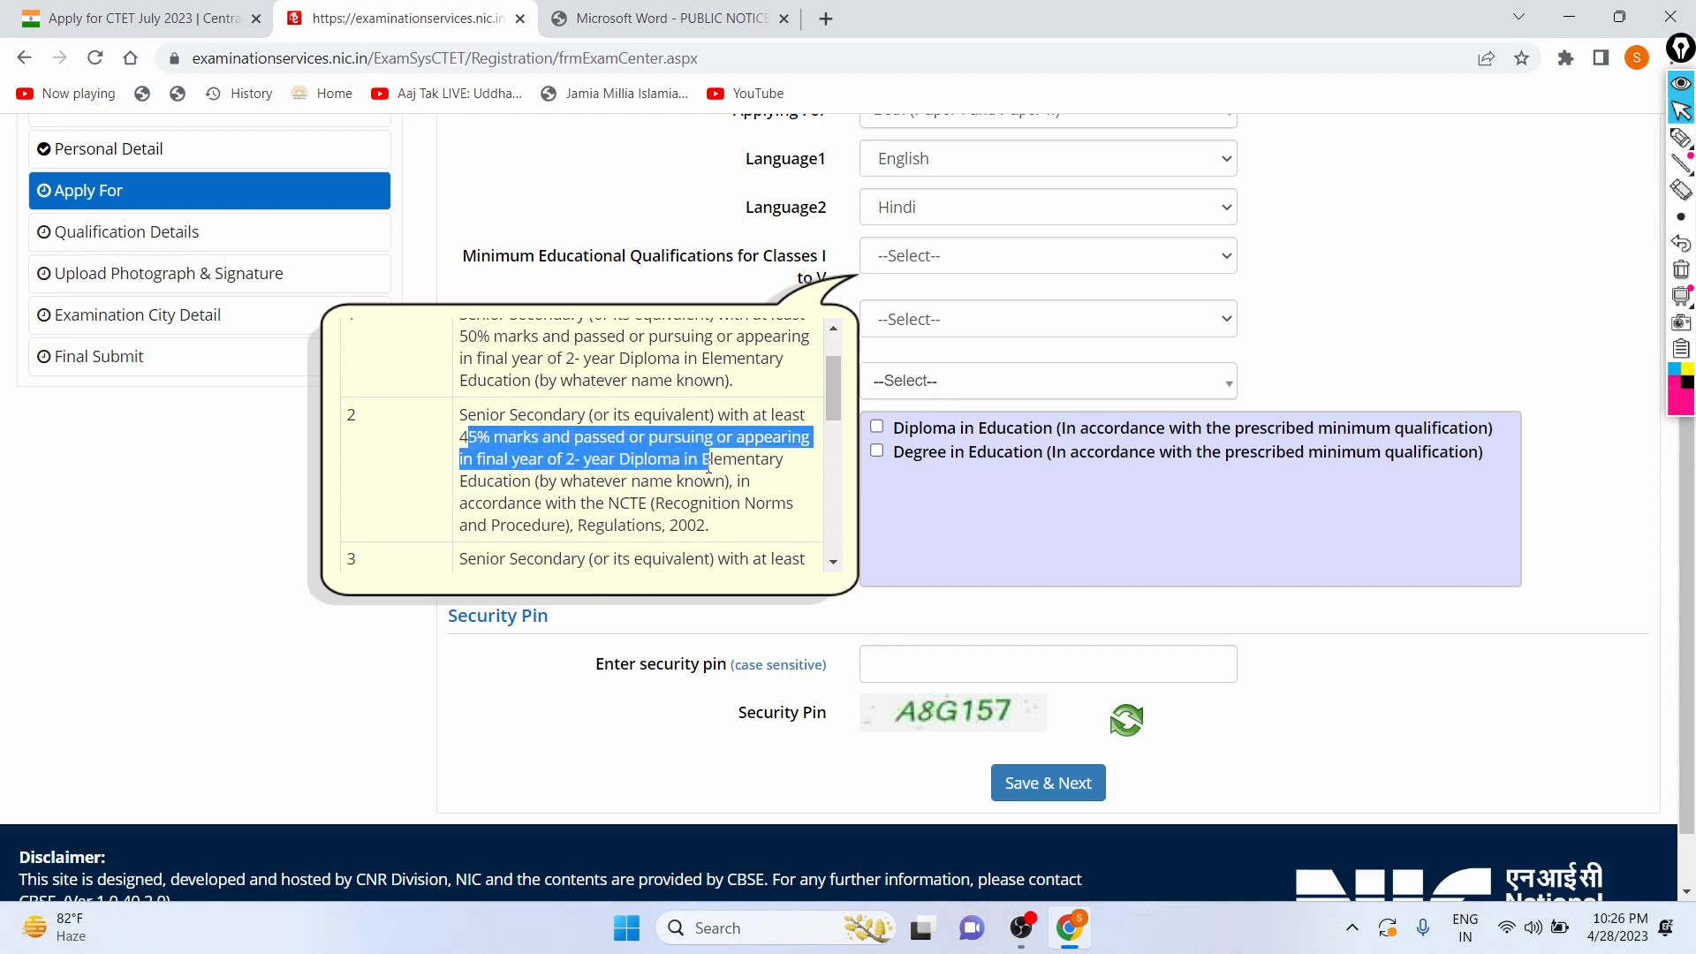
left_click(709, 466)
left_click_drag(482, 503, 622, 503)
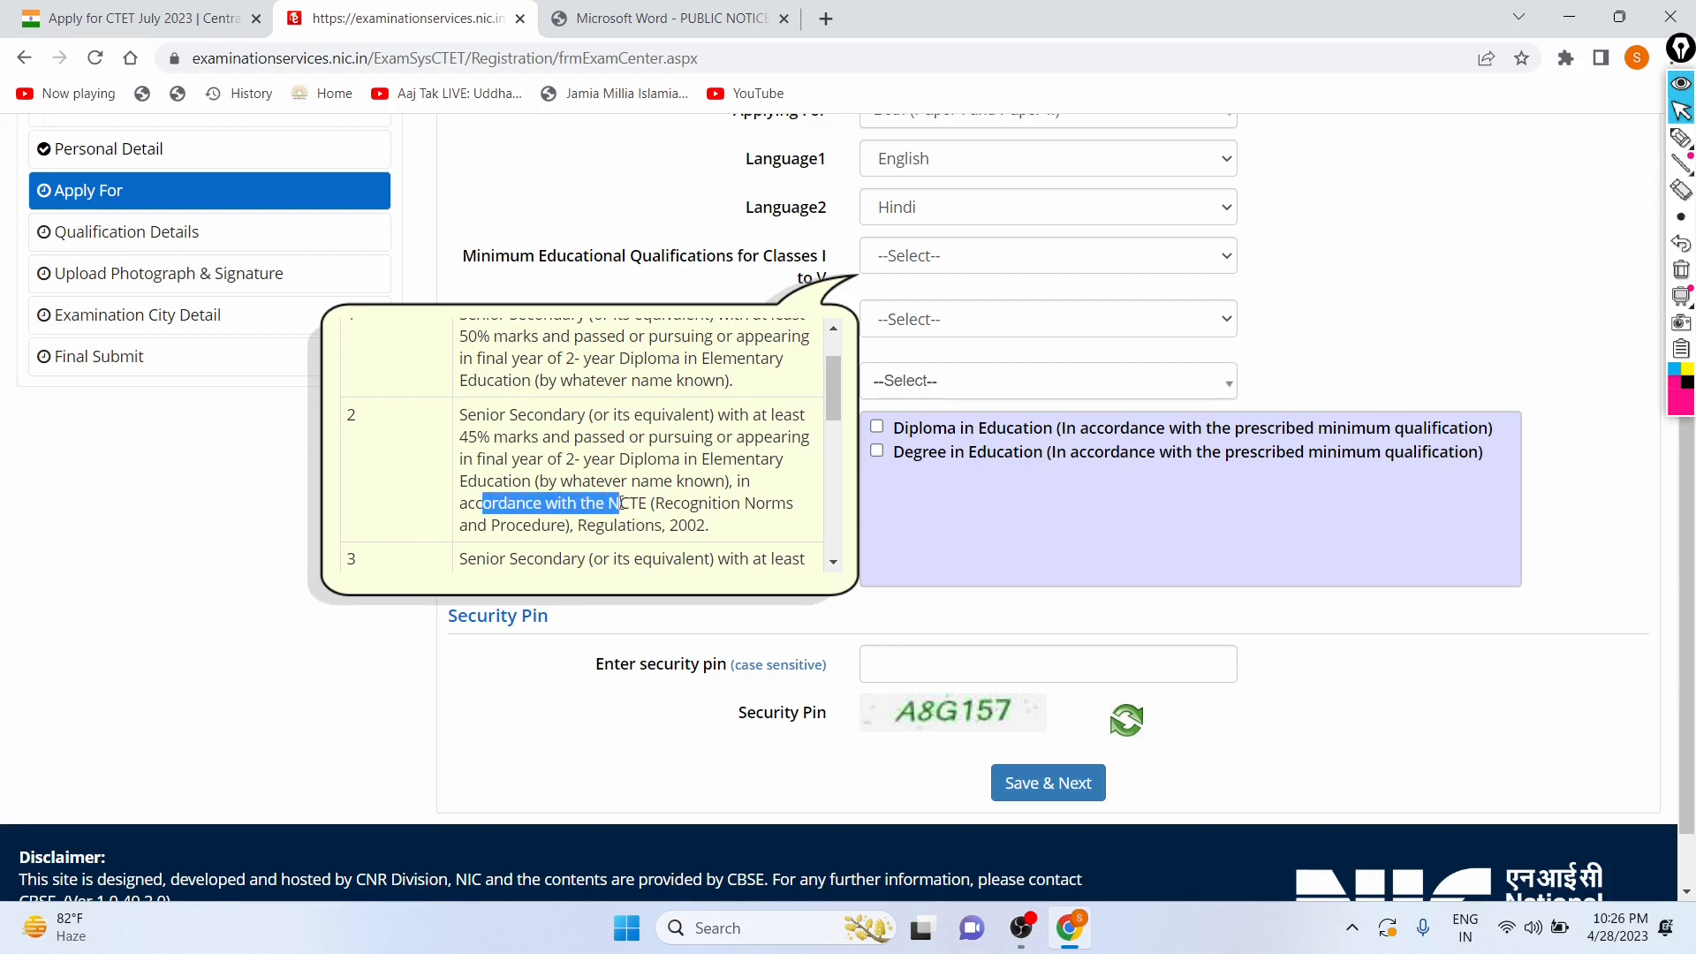
scroll(622, 504, "down", 1)
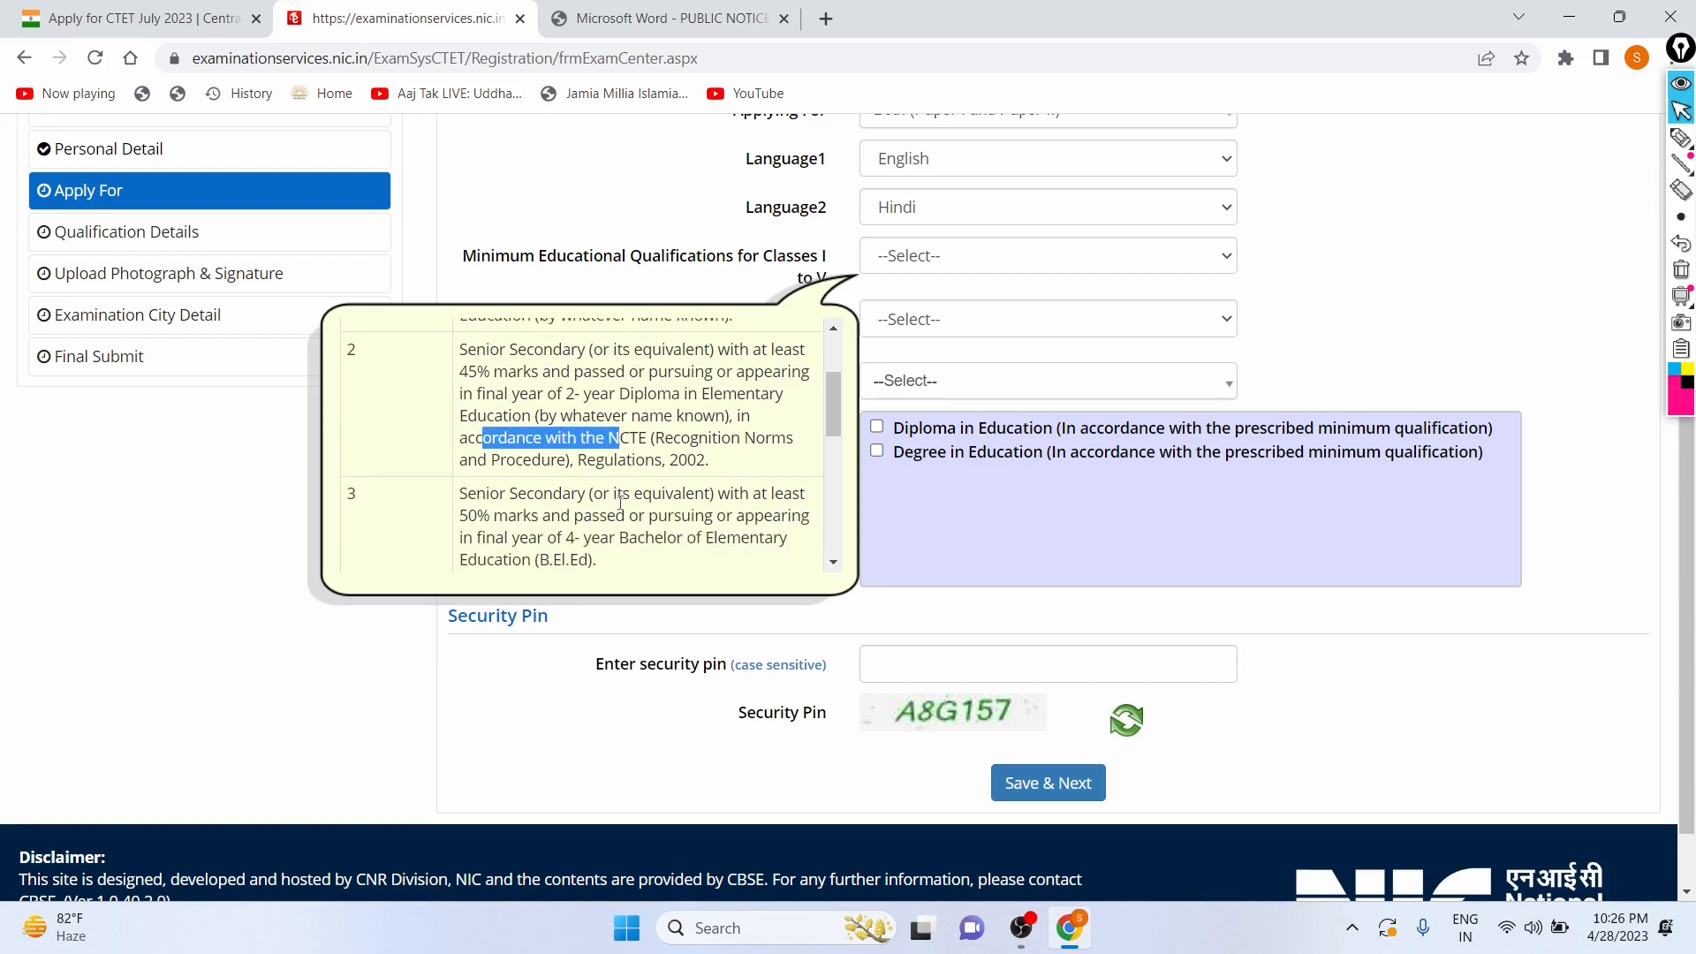
left_click(464, 408)
scroll(463, 408, "down", 1)
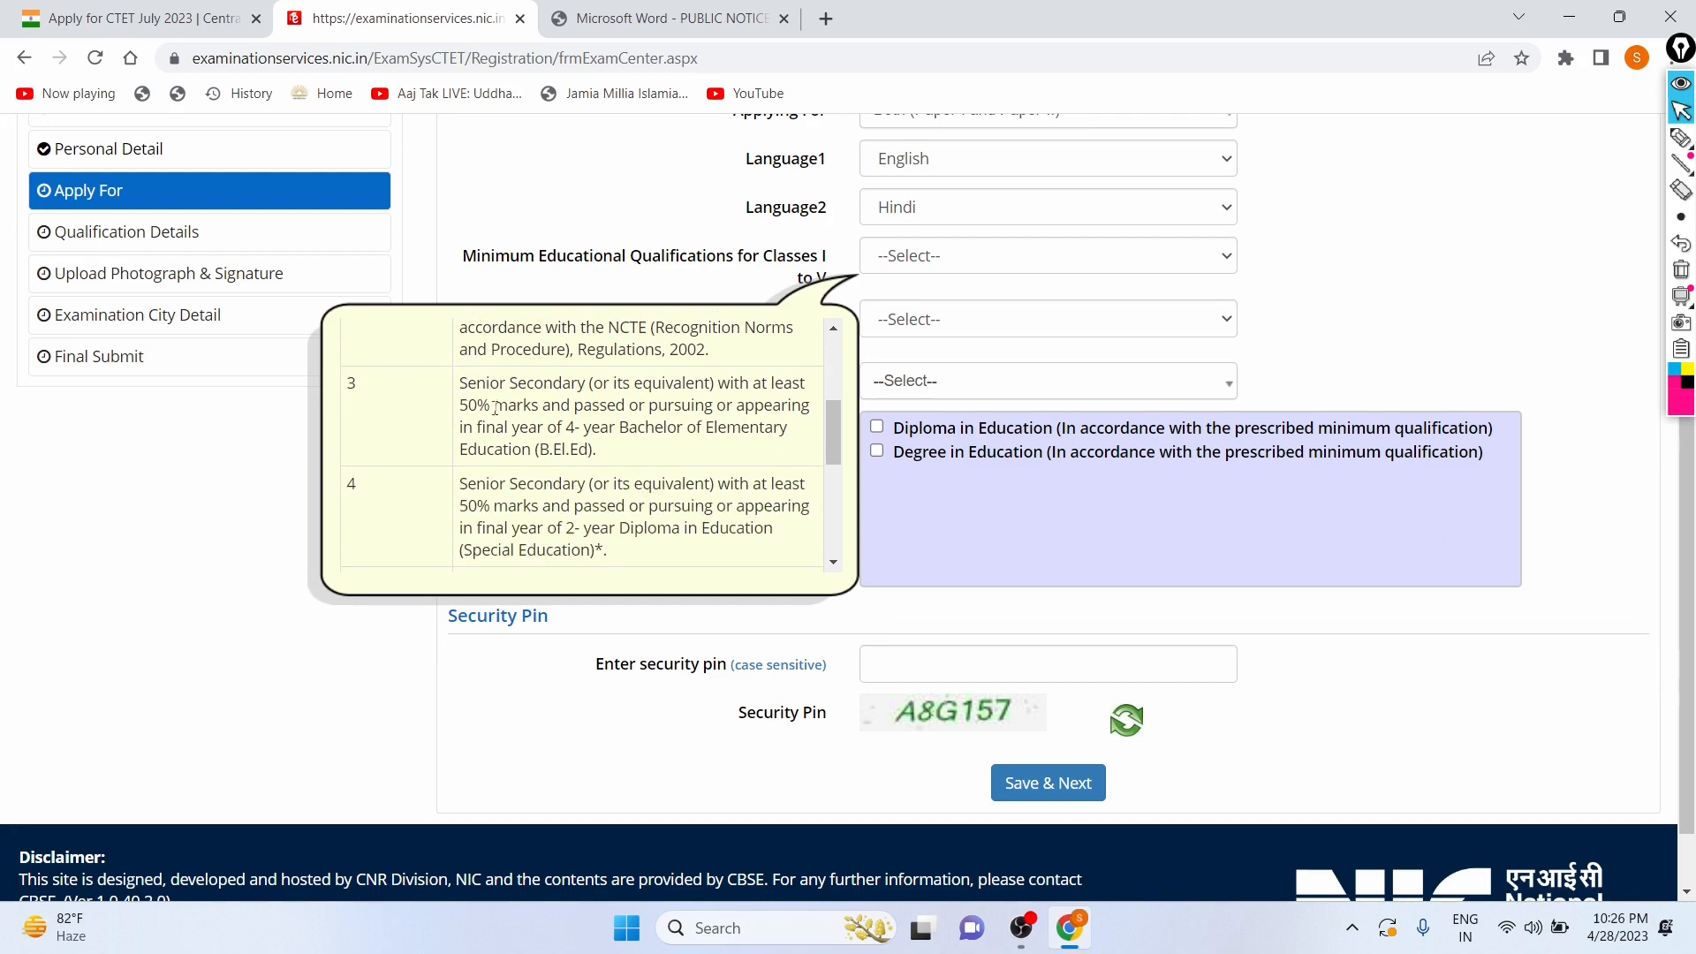
left_click_drag(538, 405, 711, 447)
left_click(712, 446)
Step: Read qualifications 4–6, noting the B.Ed clause and the 55% post-graduation requirement
scroll(616, 452, "up", 1)
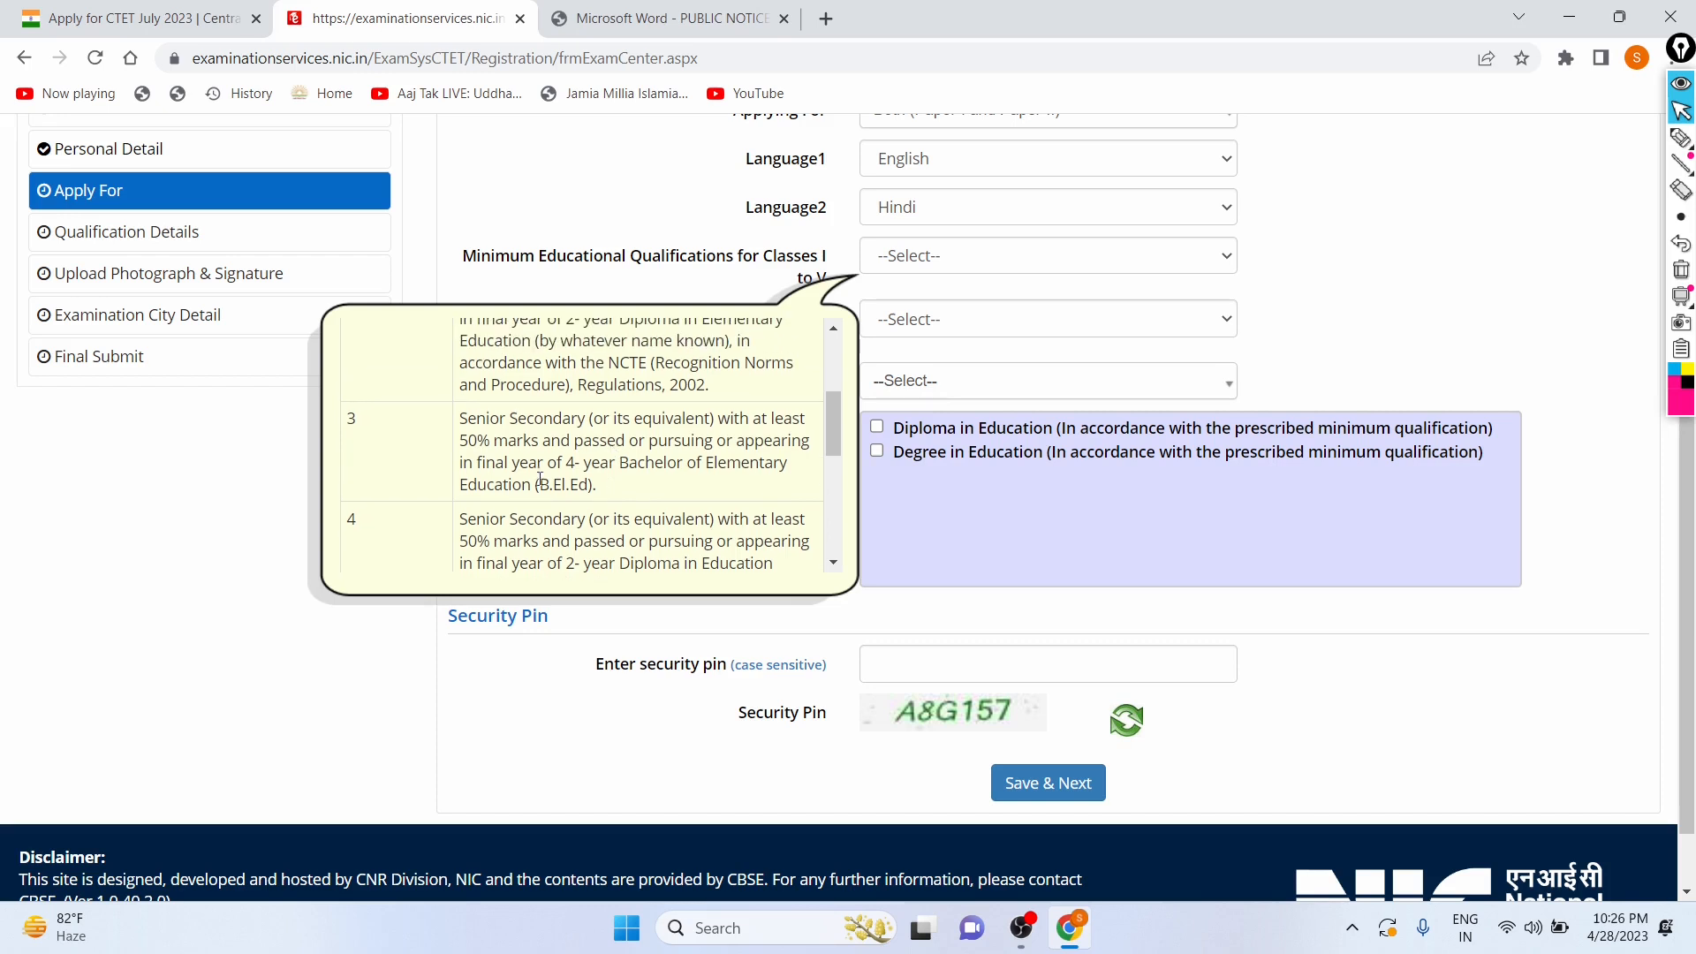
scroll(540, 477, "down", 1)
scroll(522, 461, "down", 1)
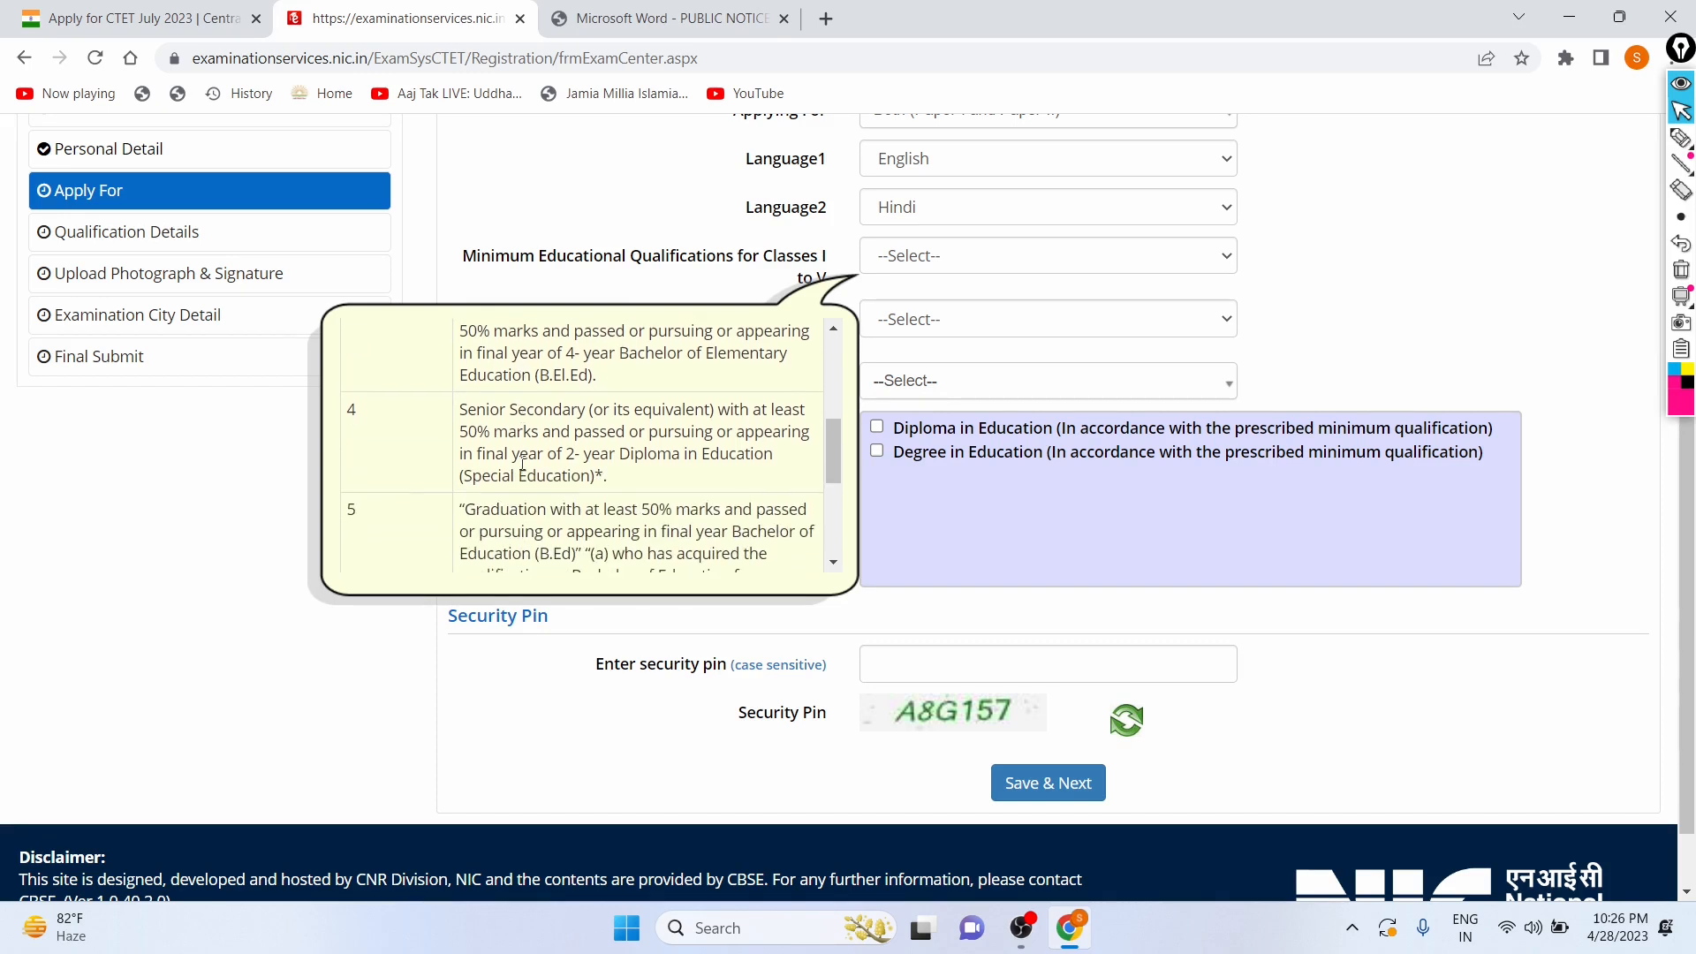
left_click_drag(460, 411, 621, 484)
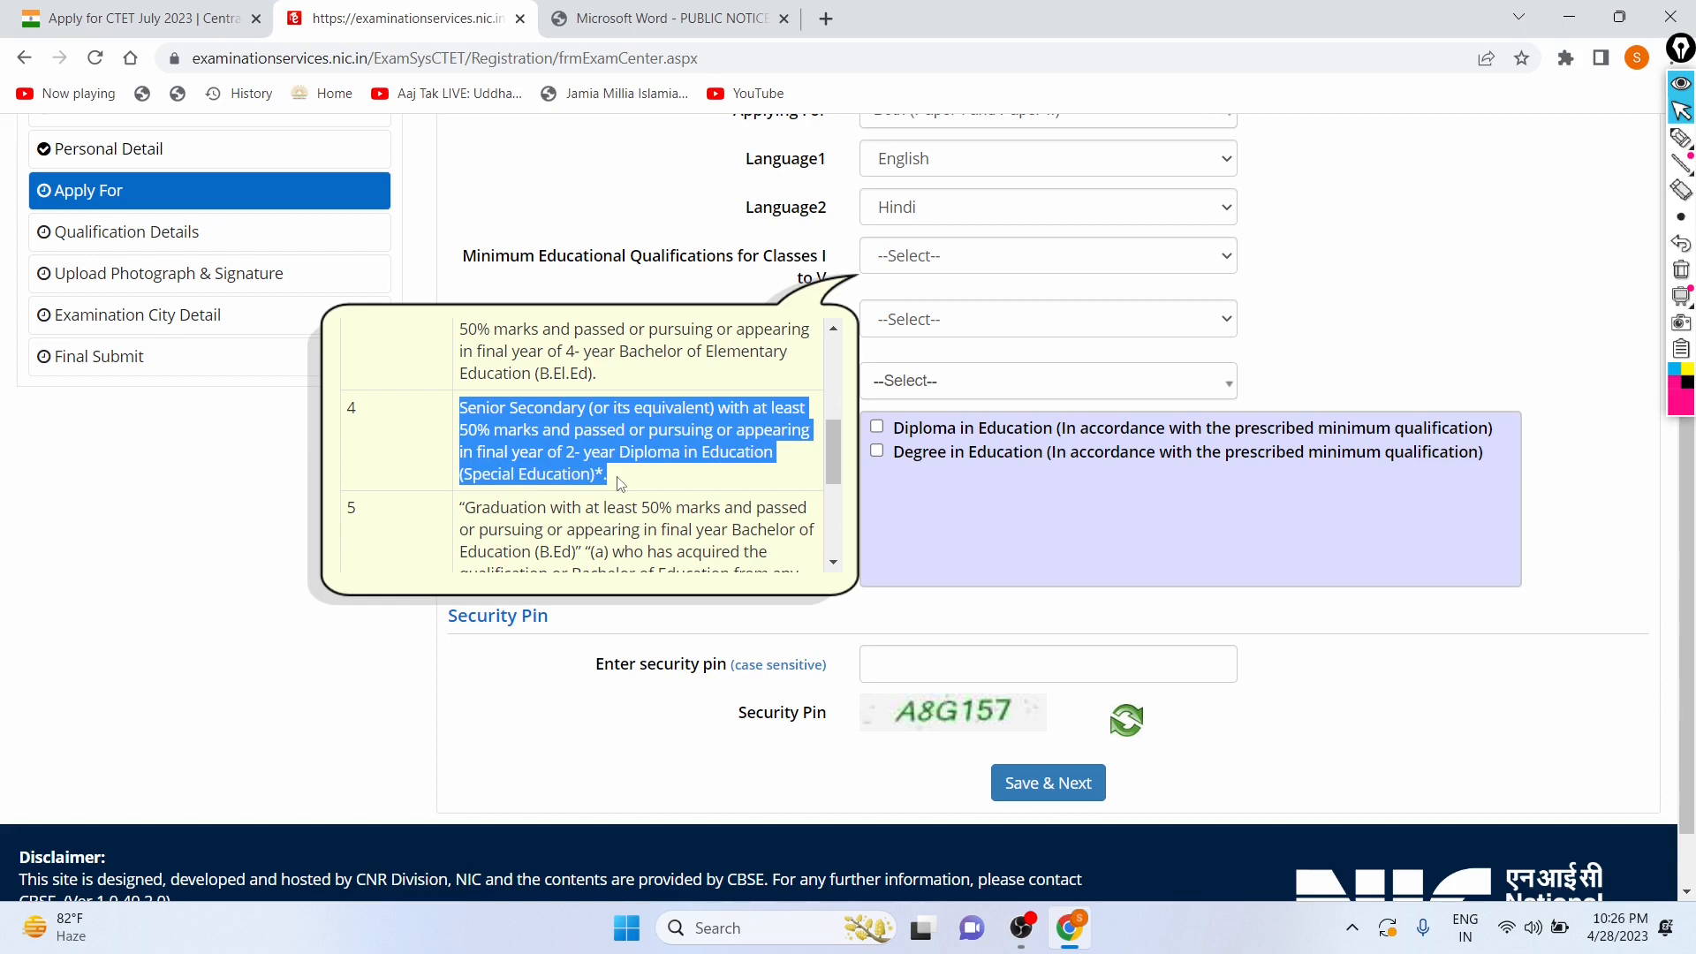
left_click(621, 484)
scroll(629, 479, "down", 1)
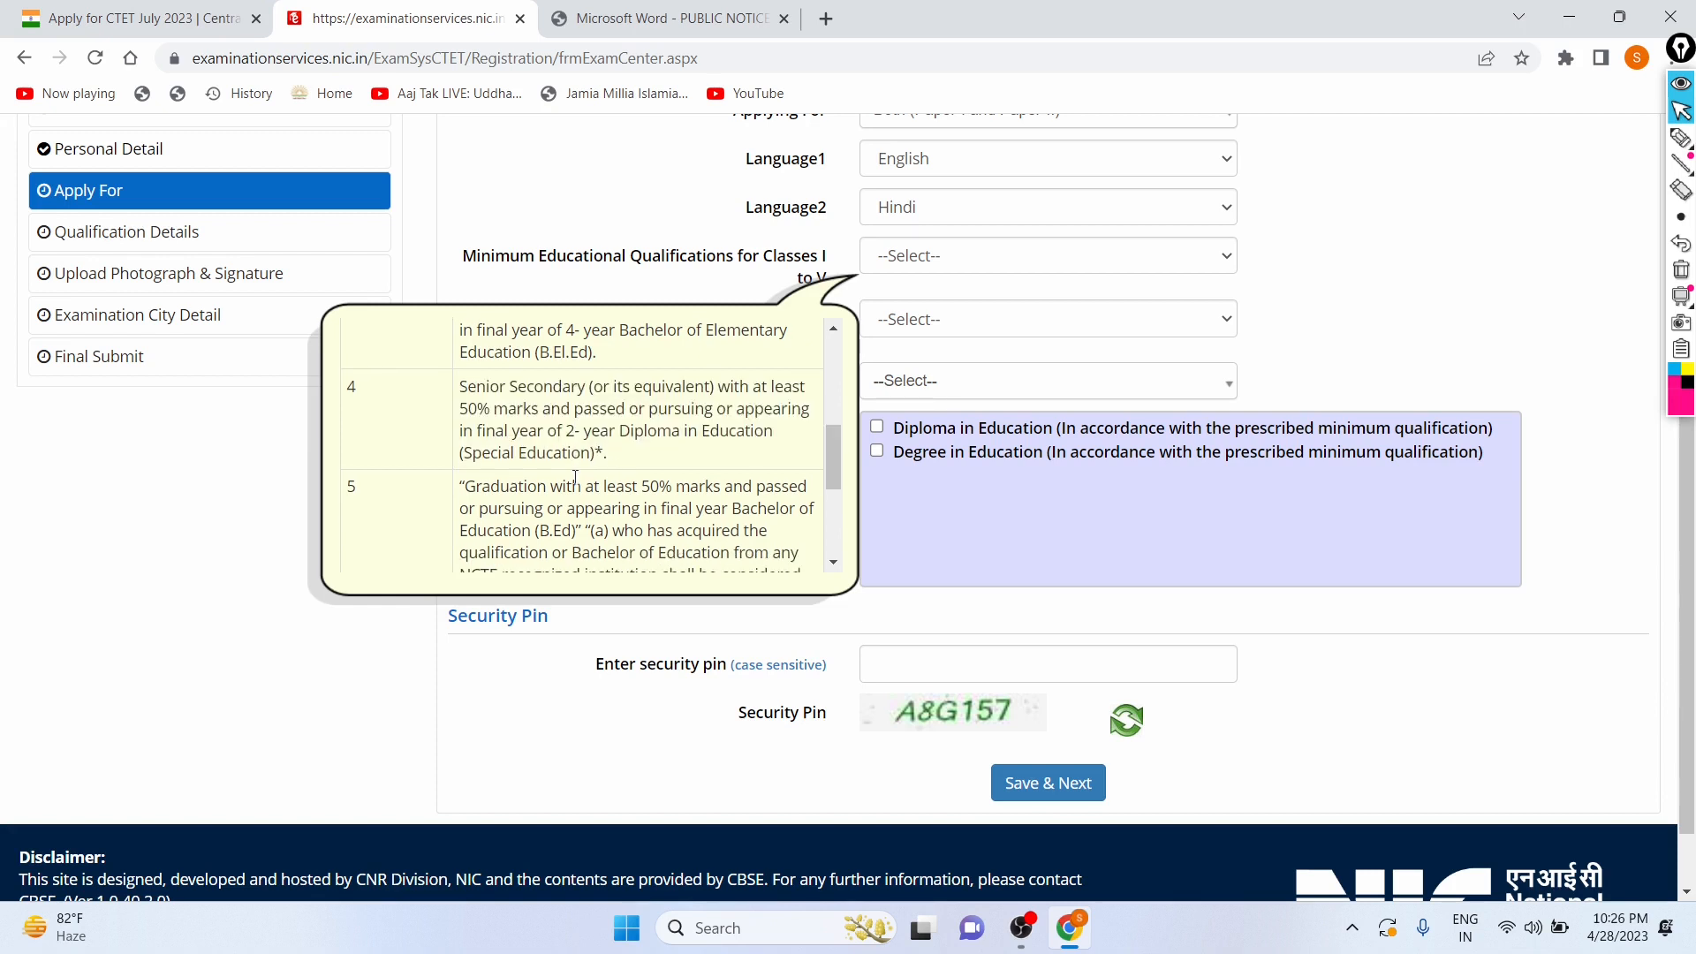
scroll(633, 477, "down", 1)
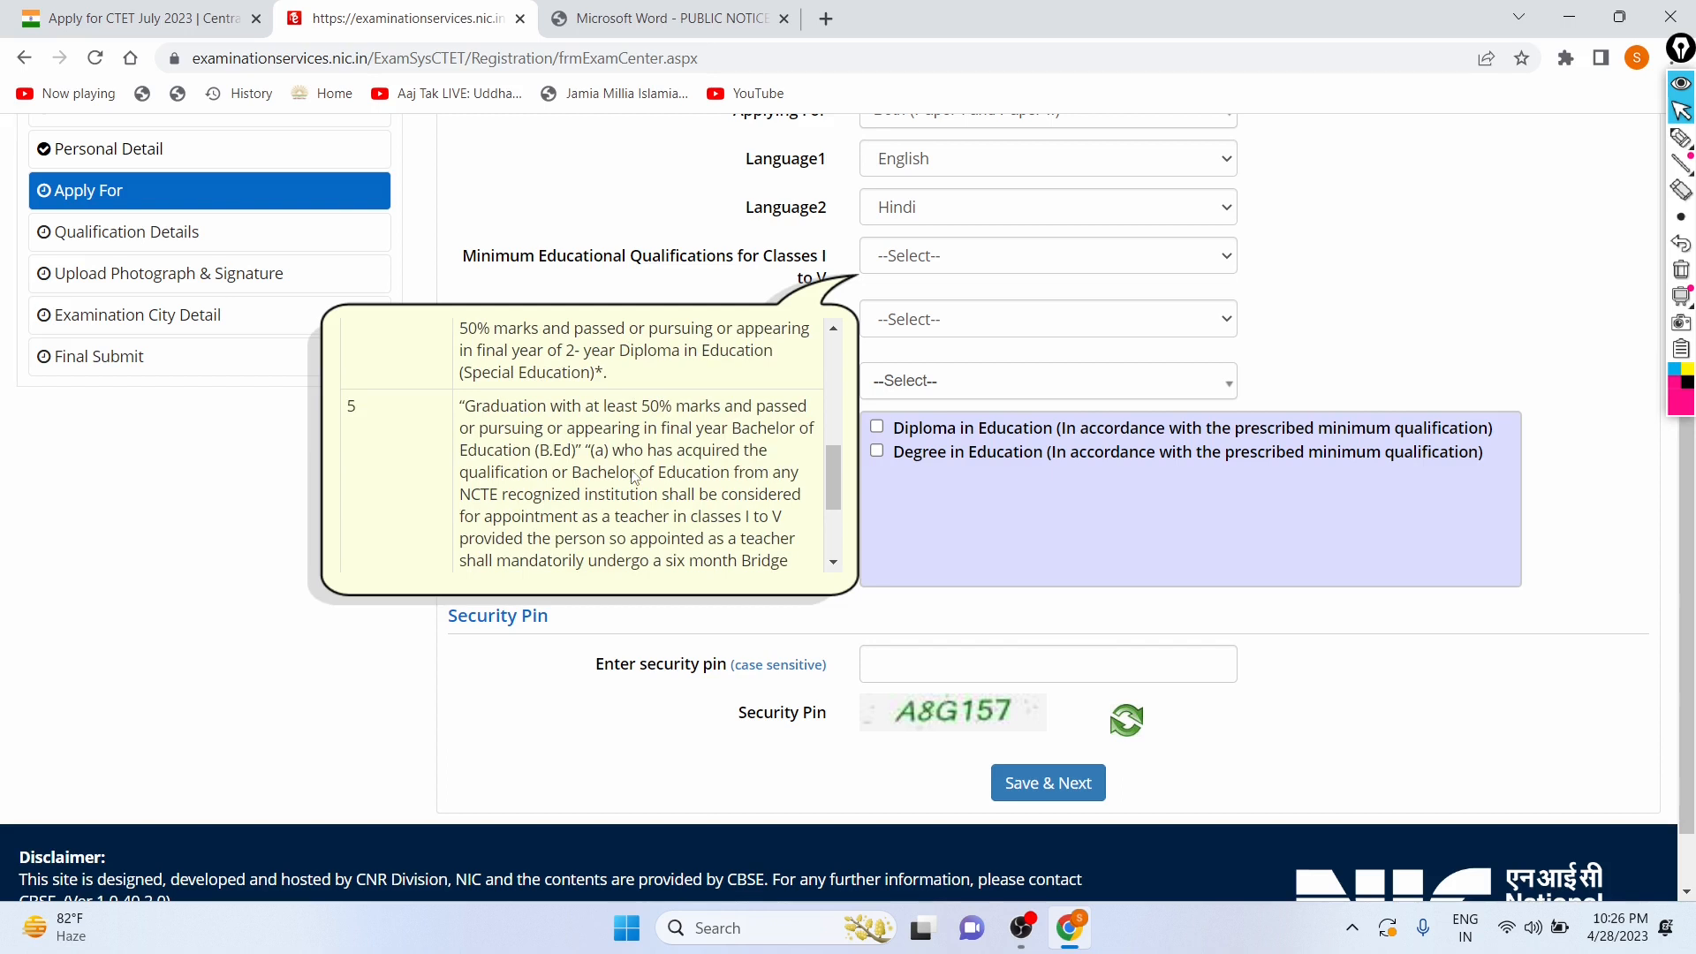
scroll(625, 464, "down", 1)
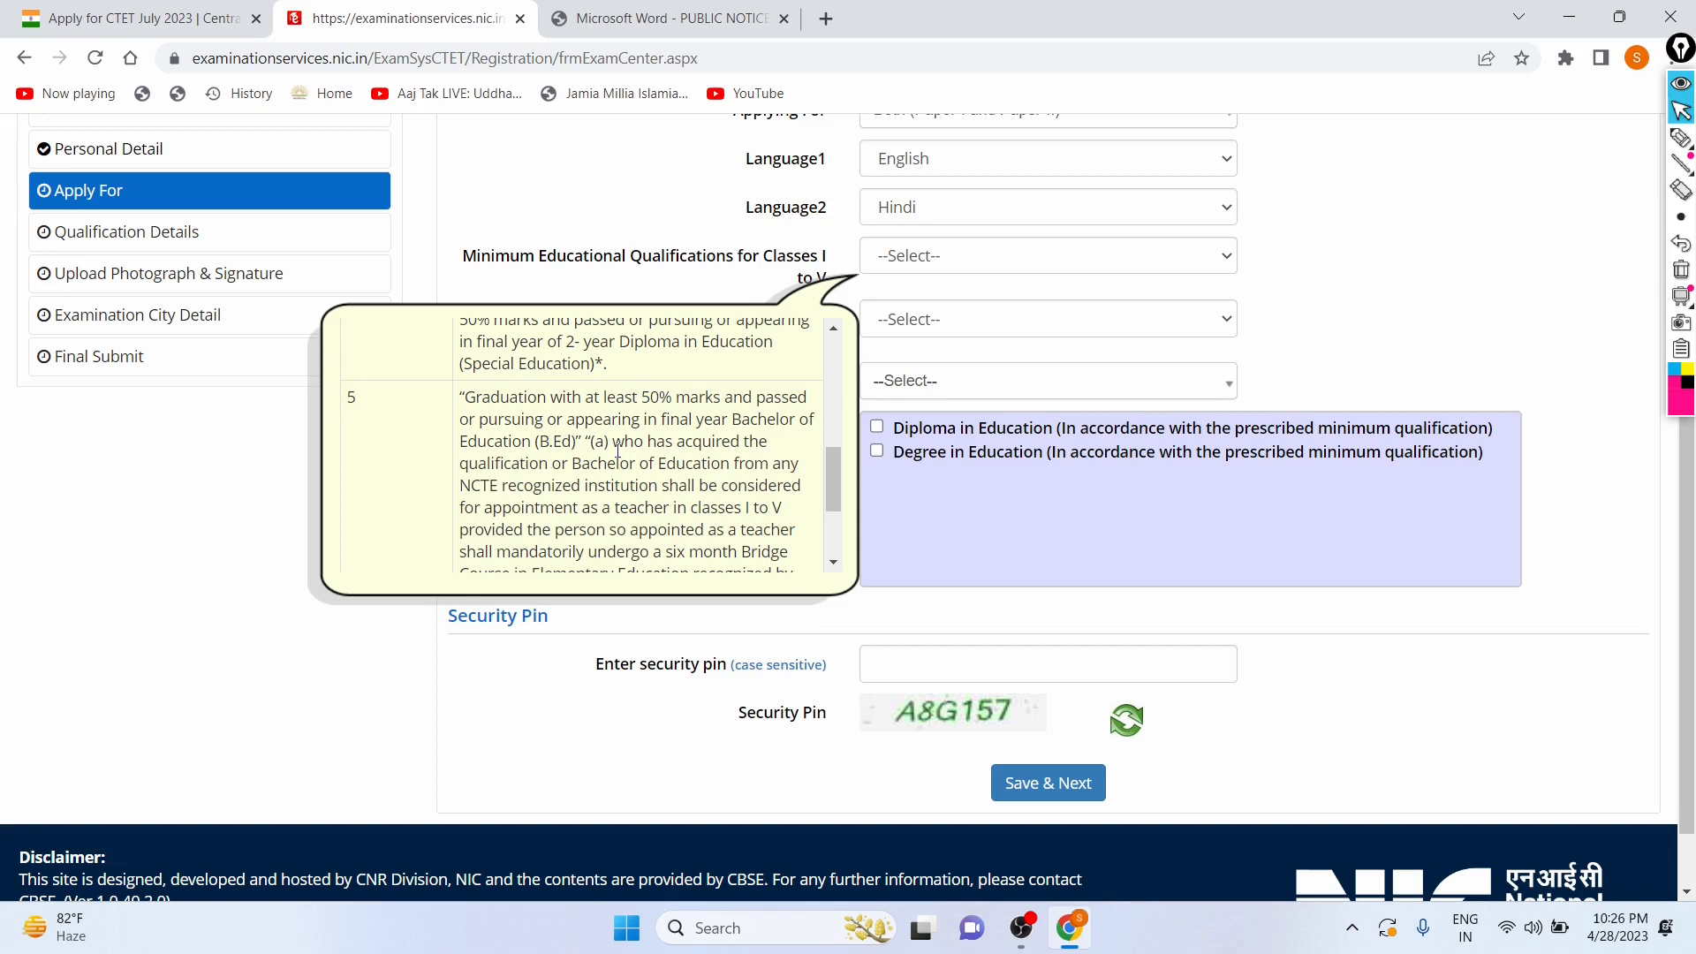
left_click_drag(613, 442, 704, 468)
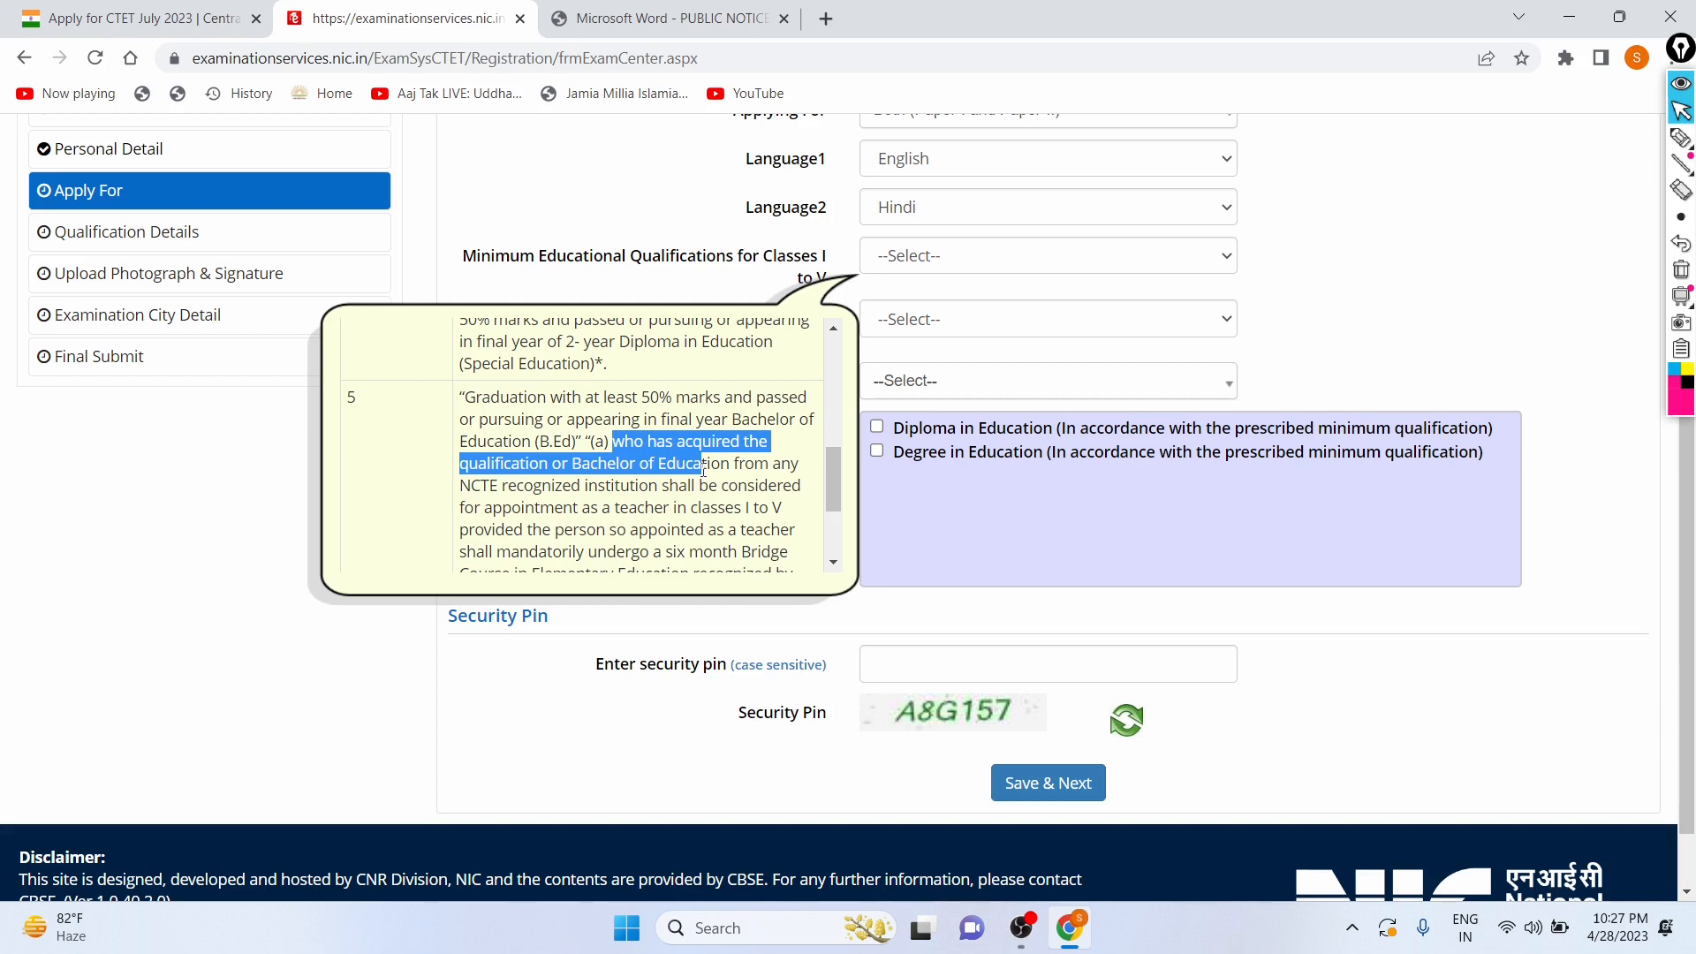
left_click(635, 507)
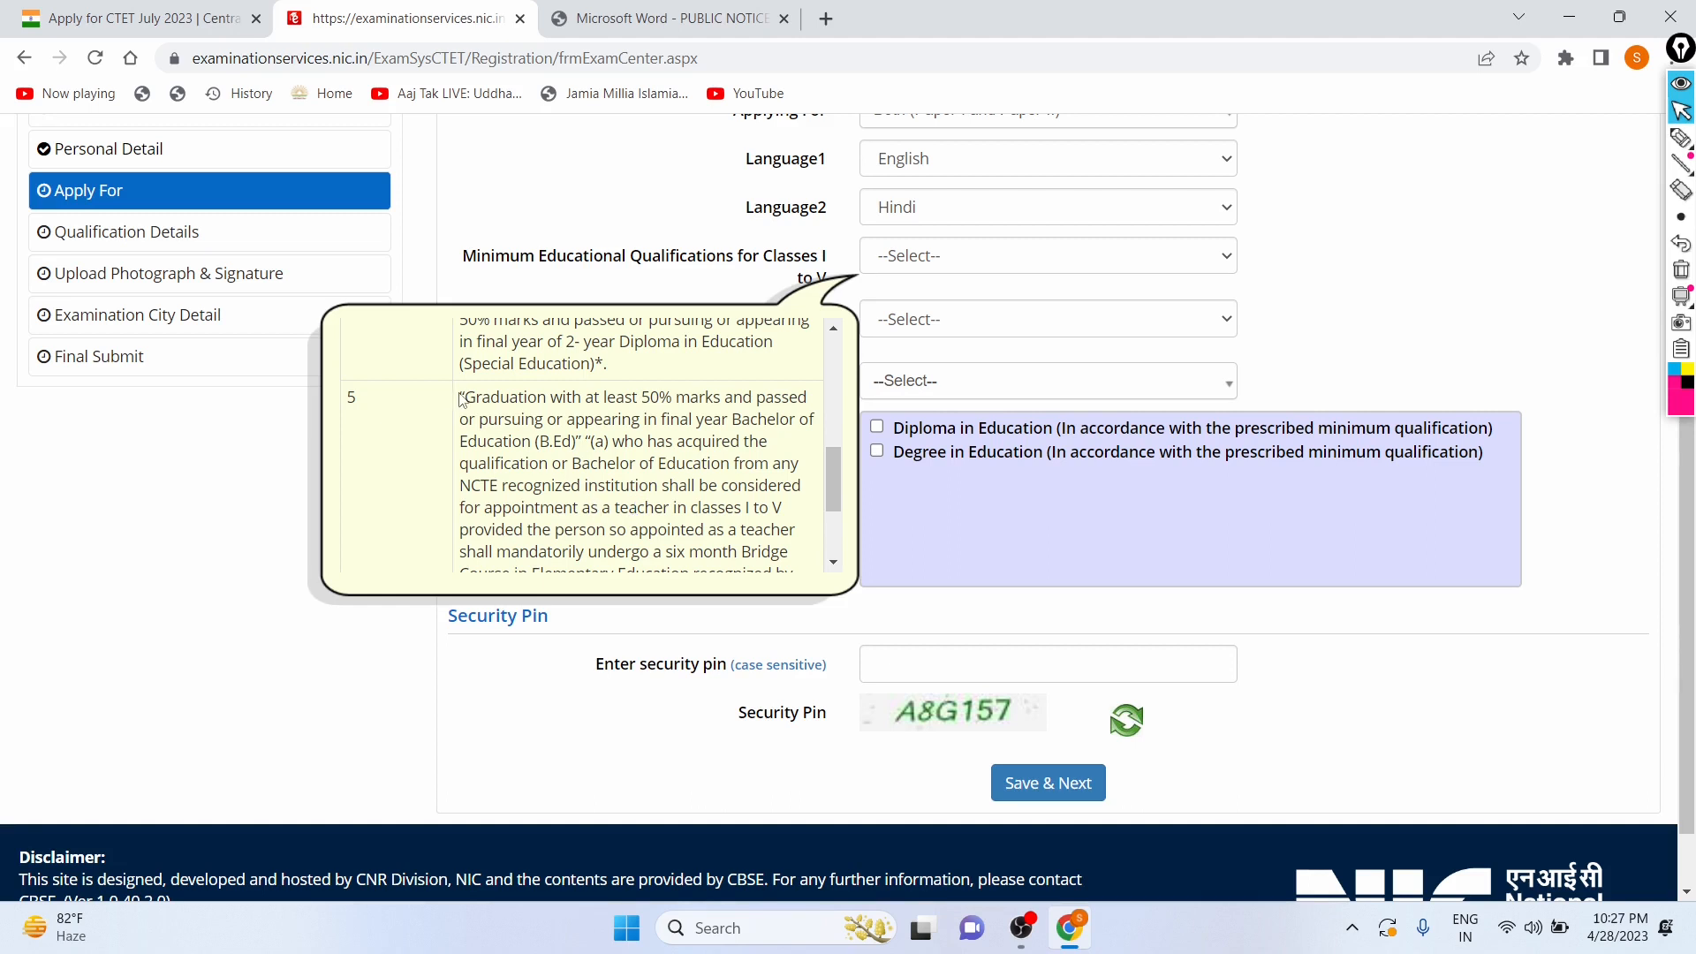
scroll(489, 449, "down", 2)
scroll(489, 449, "down", 1)
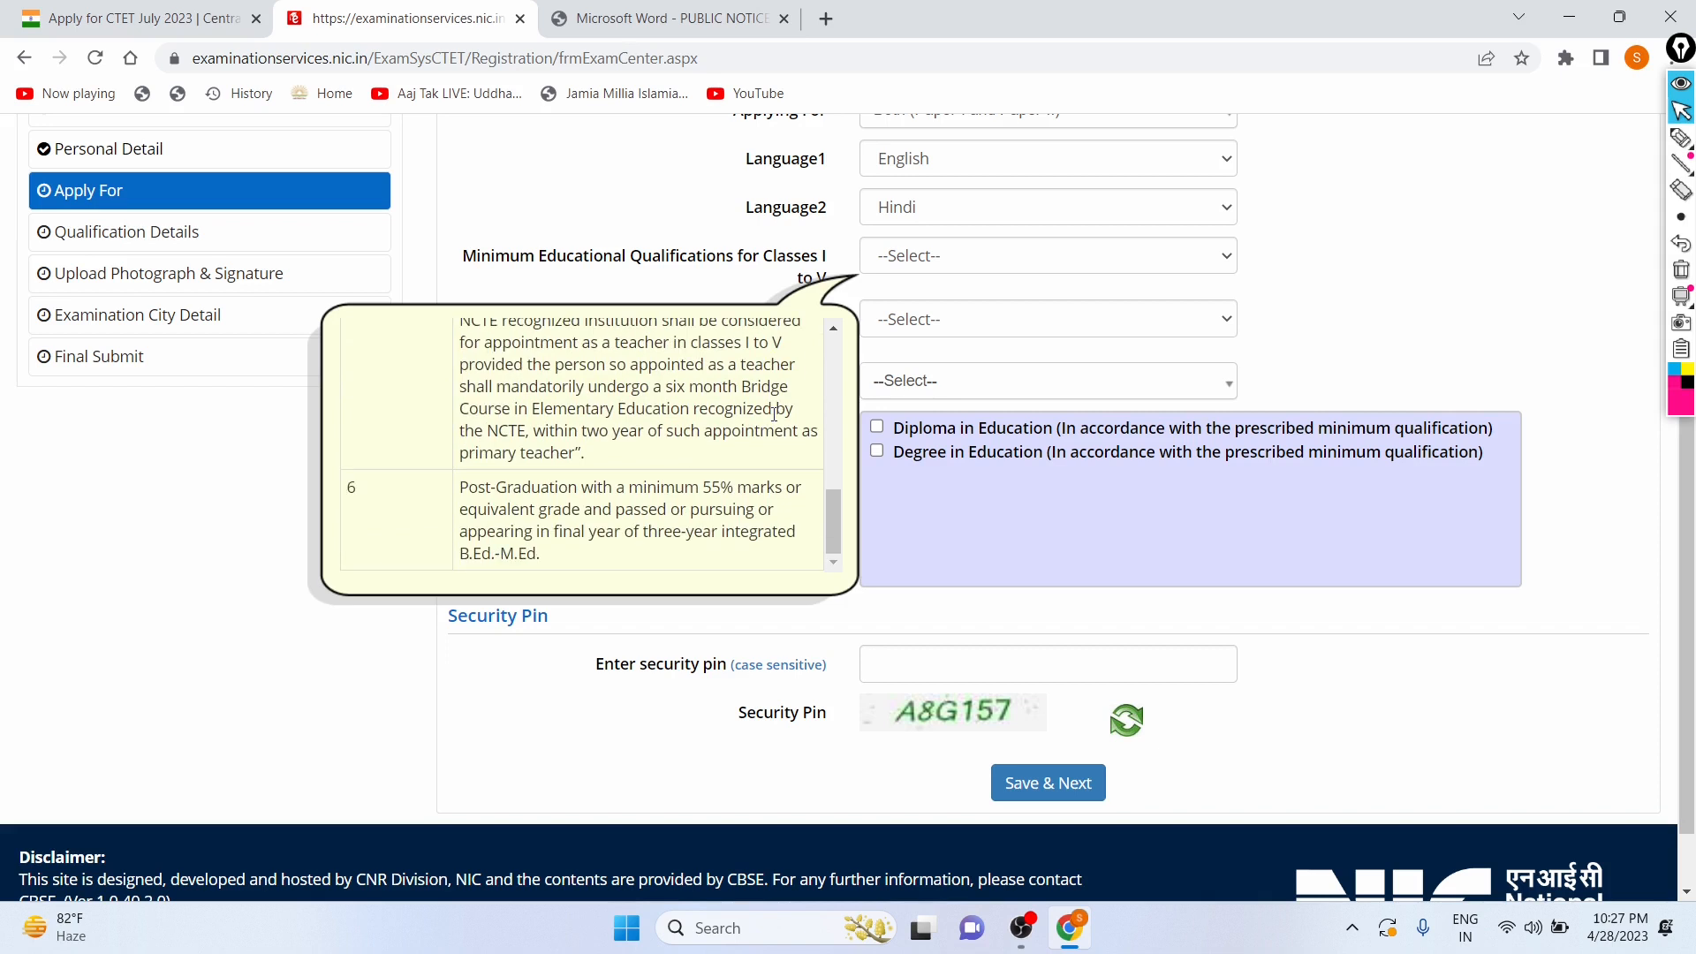
left_click_drag(459, 492, 751, 489)
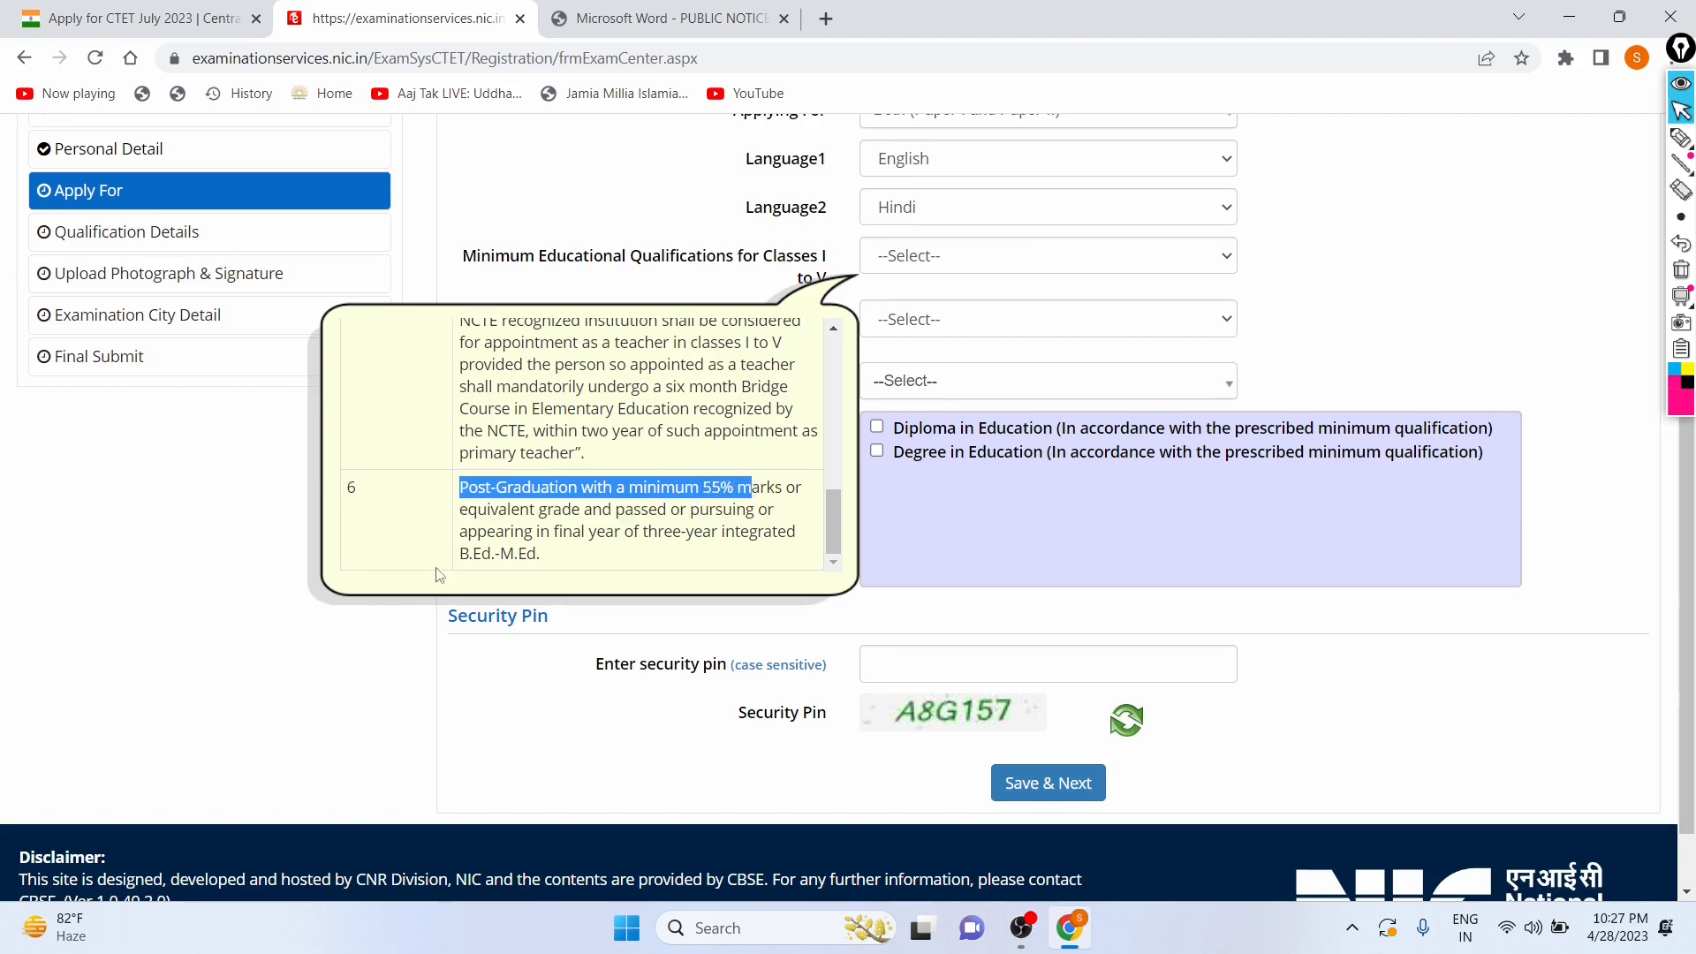
left_click_drag(610, 521, 749, 511)
left_click(685, 515)
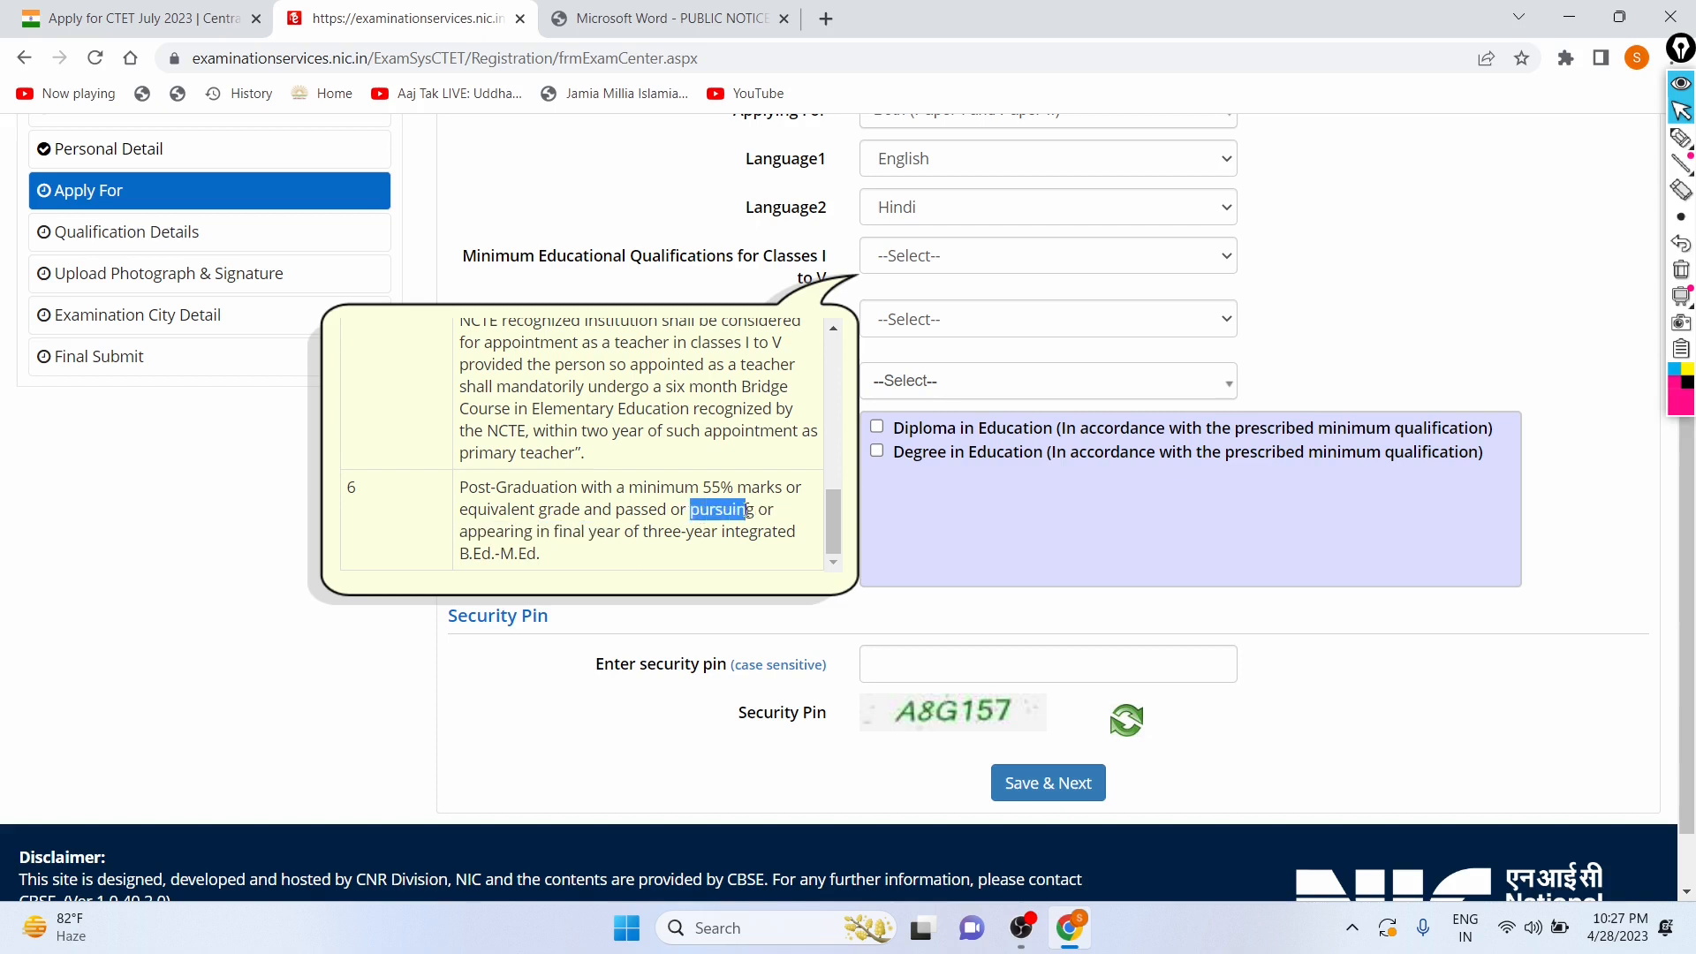
left_click_drag(468, 532, 764, 535)
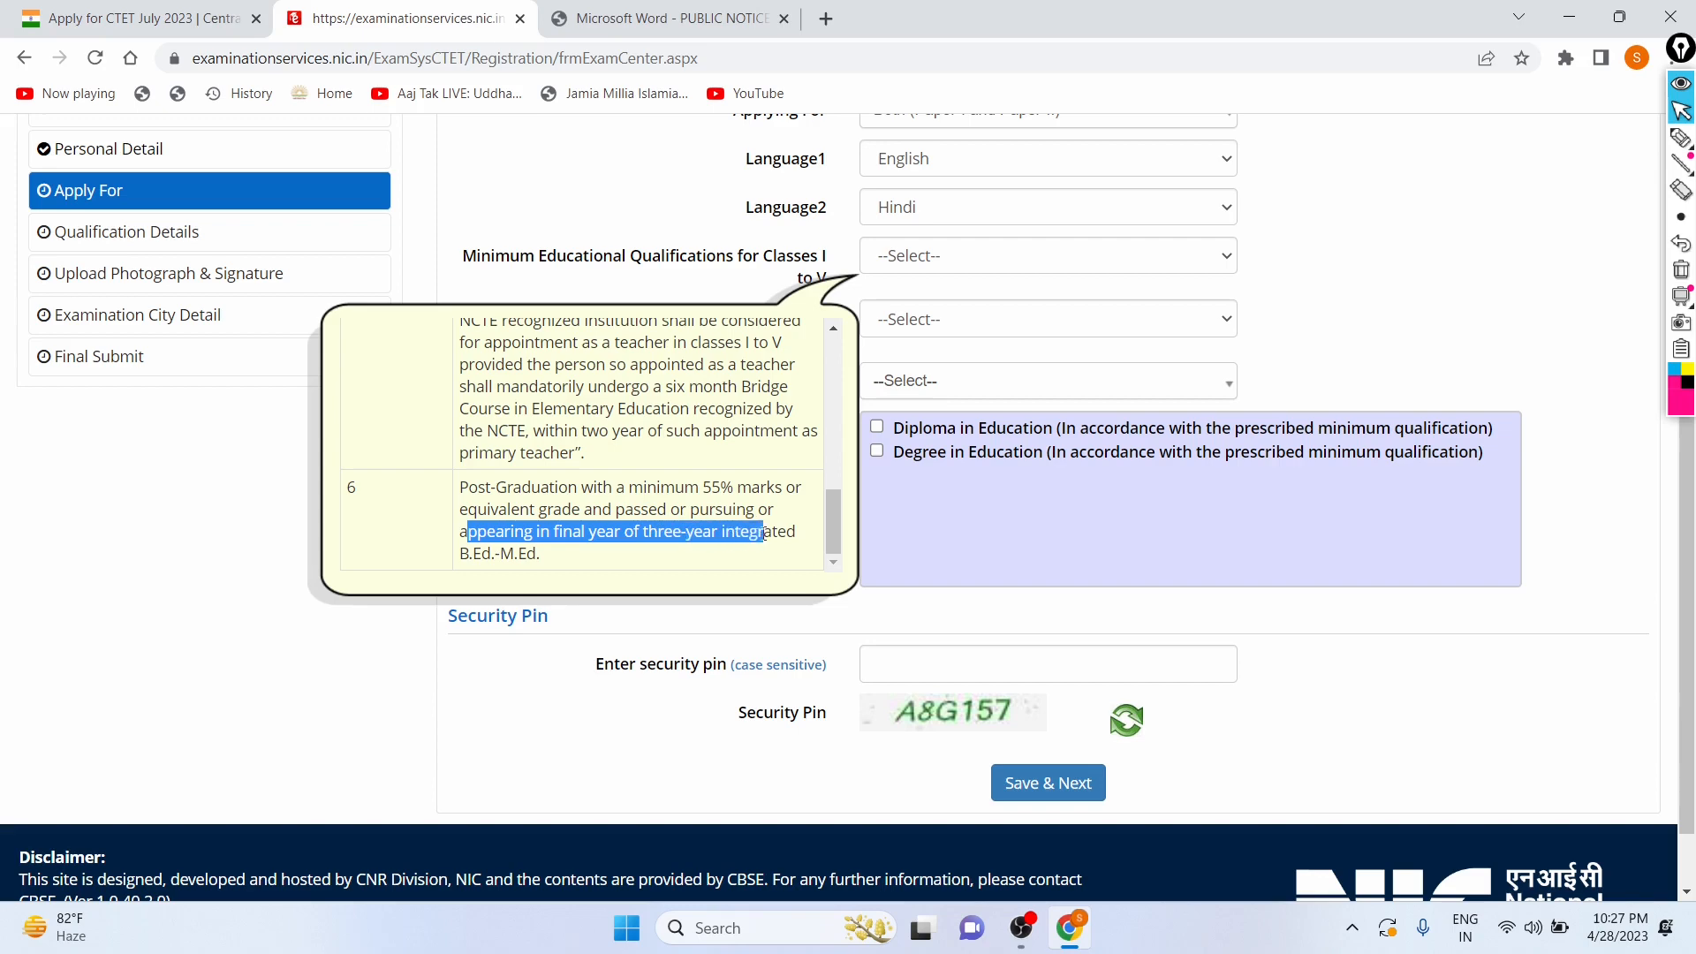
left_click(587, 567)
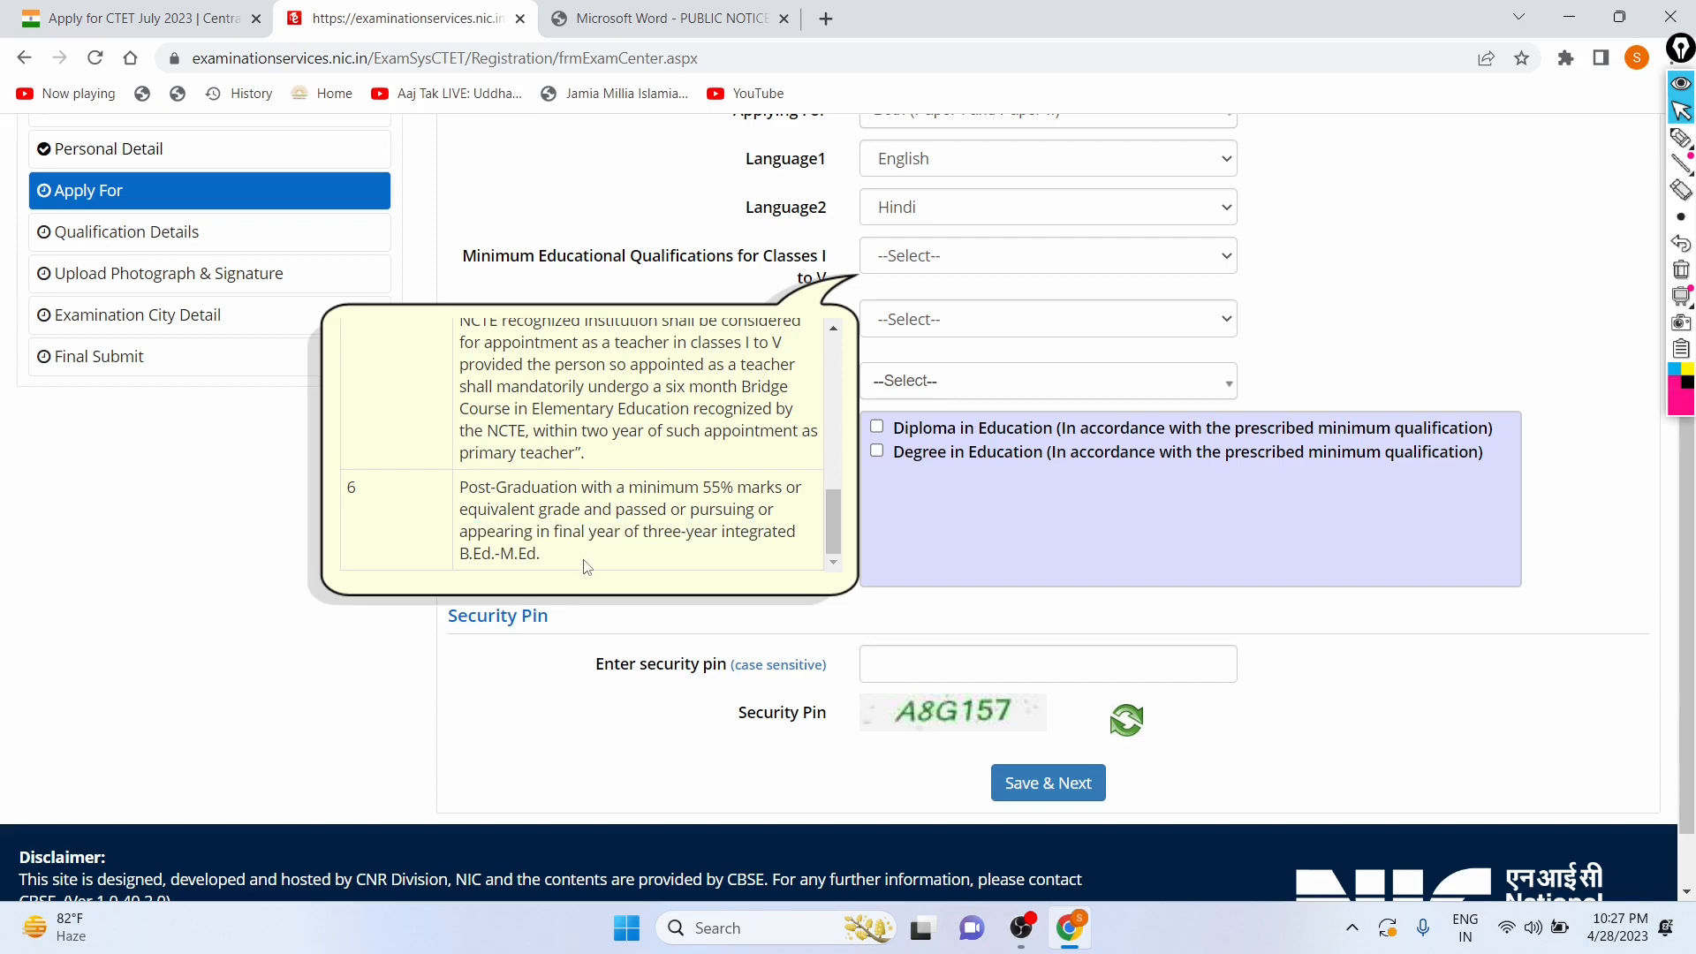
scroll(588, 567, "down", 1)
scroll(530, 722, "up", 4)
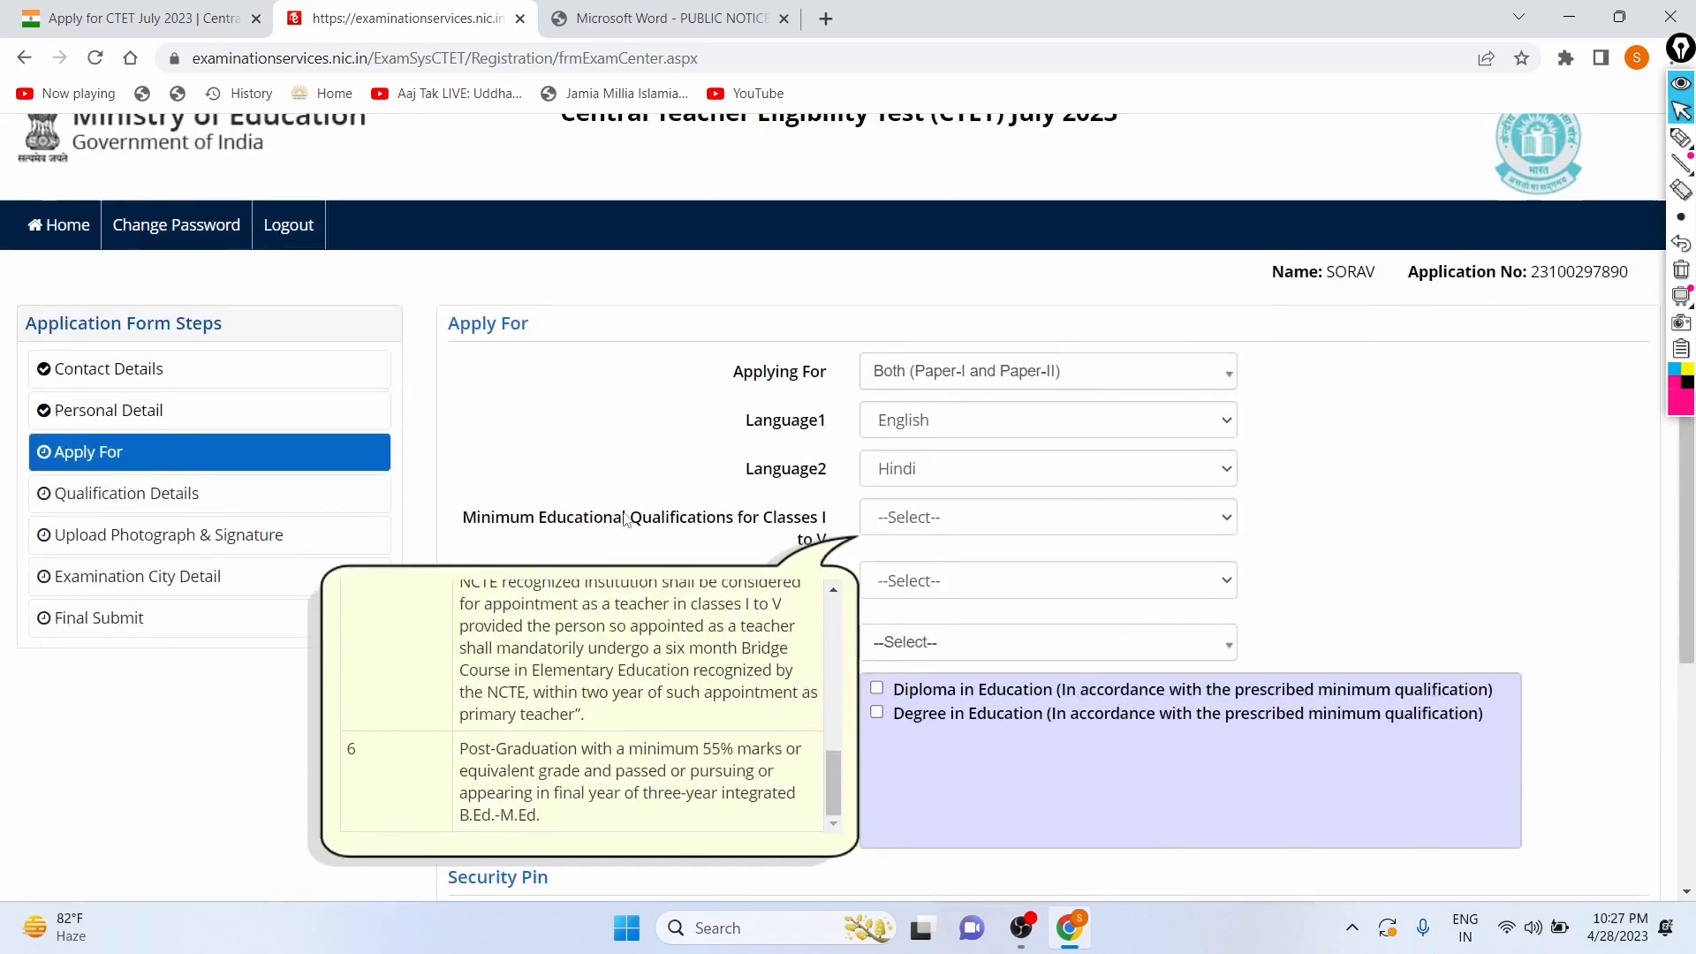
scroll(530, 723, "up", 5)
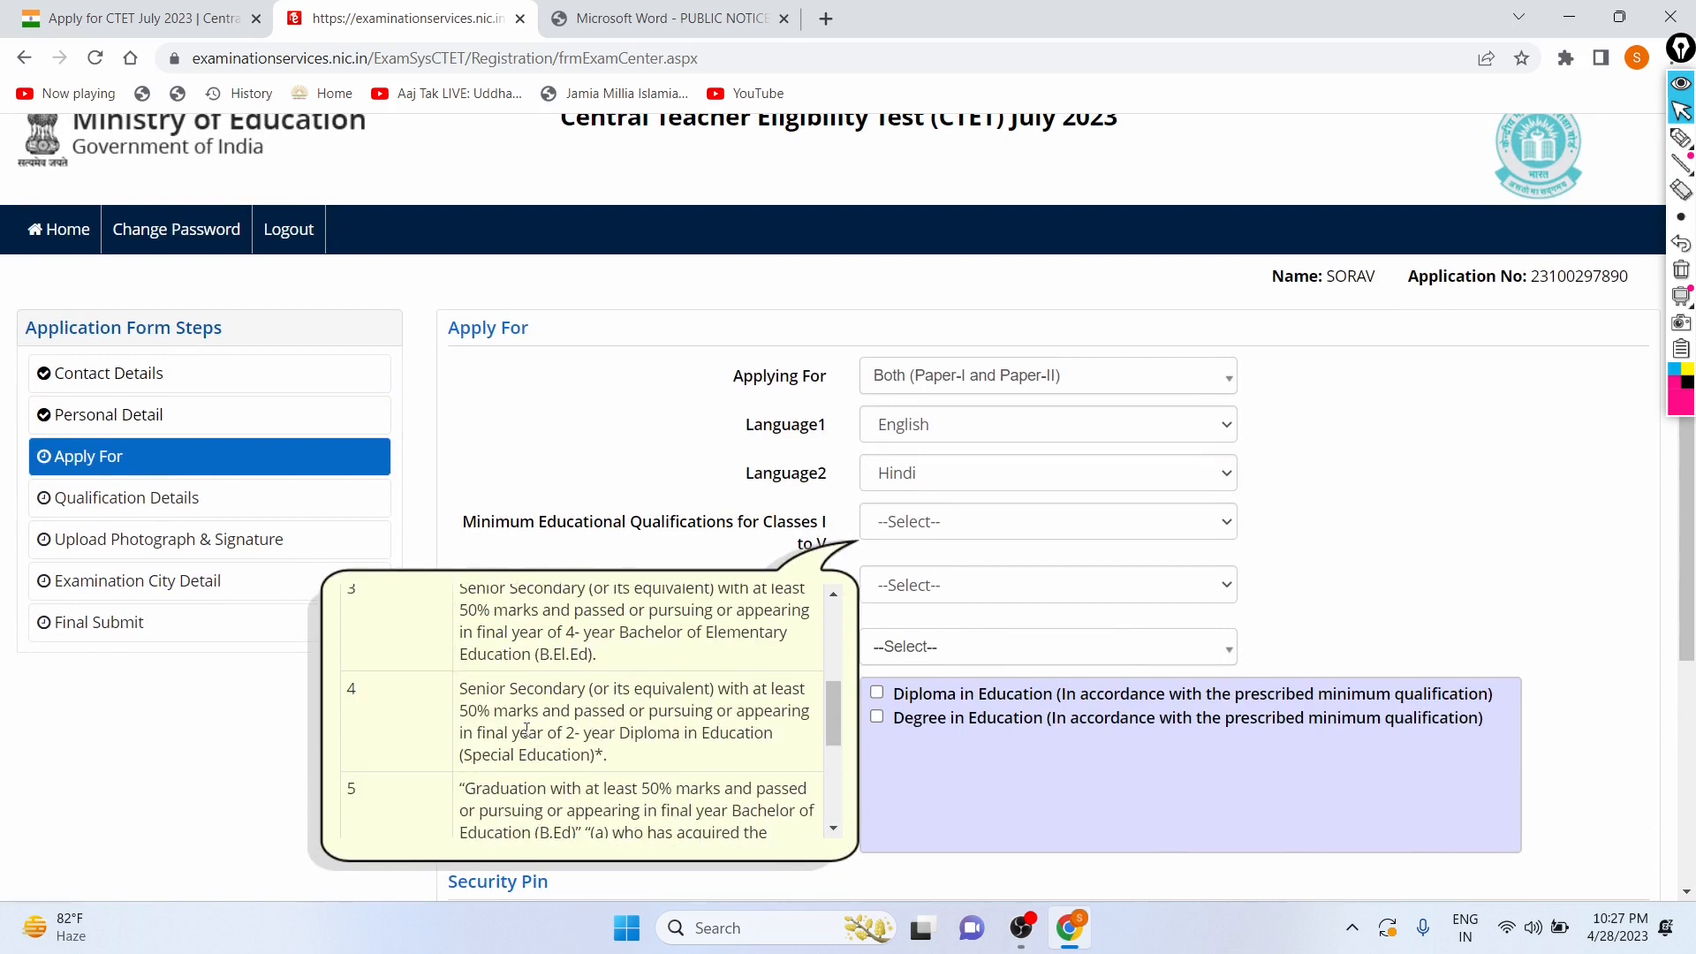
scroll(526, 729, "down", 1)
scroll(527, 729, "up", 3)
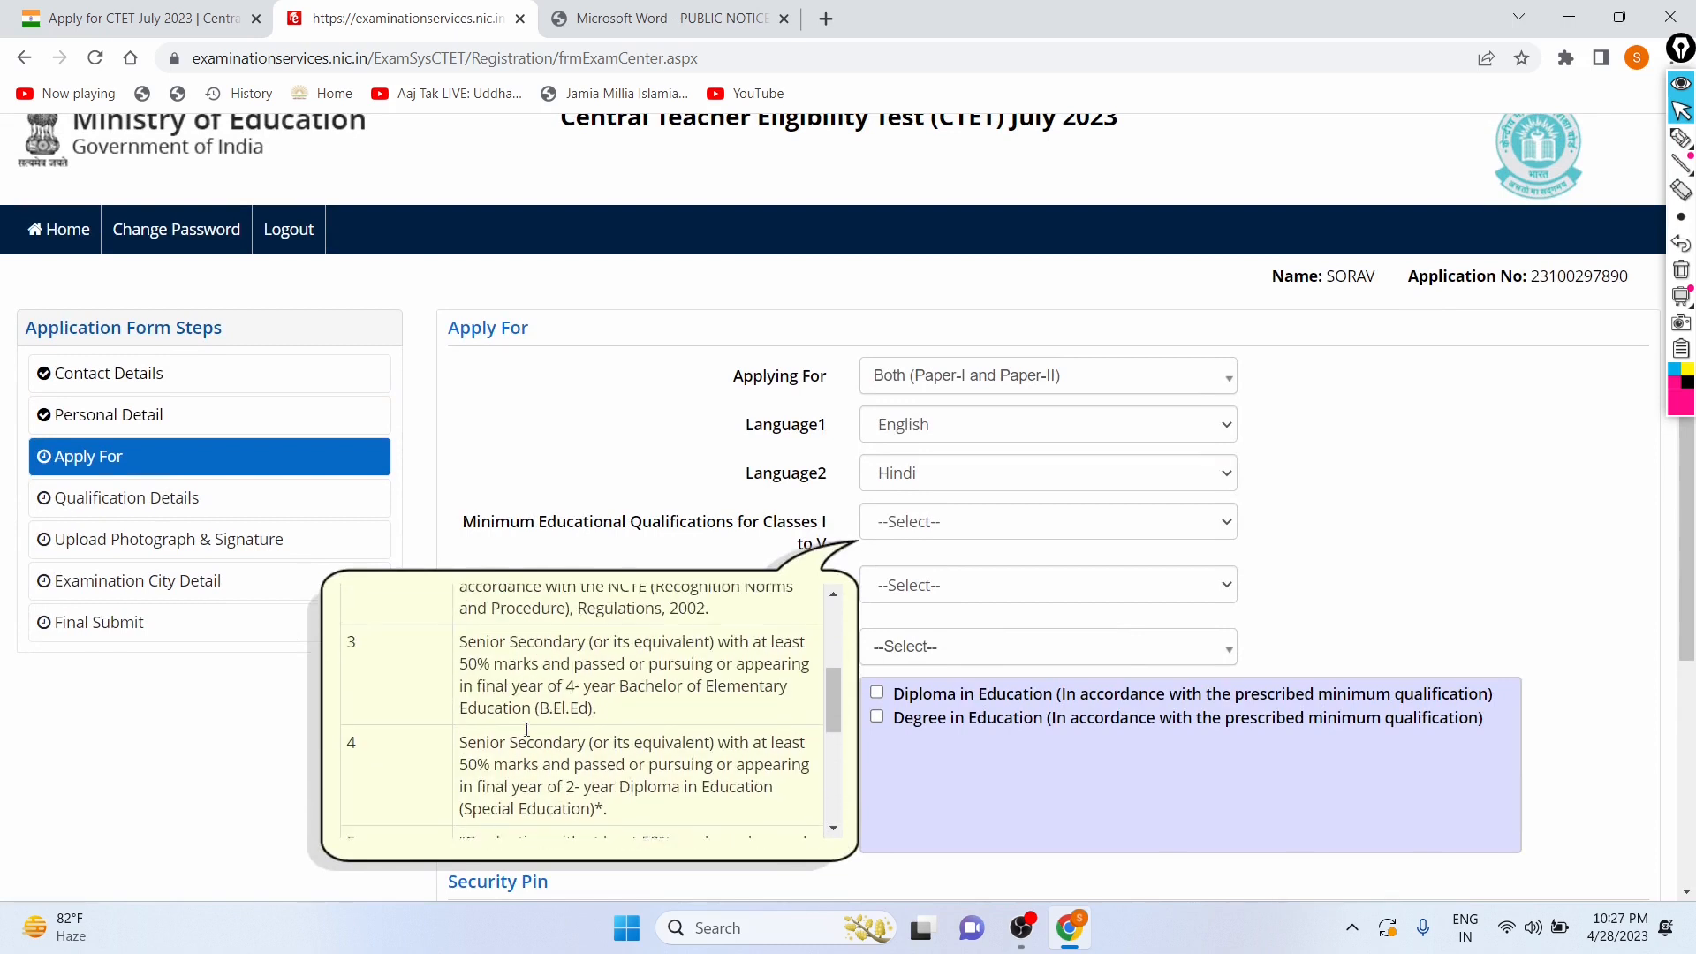
scroll(446, 724, "up", 1)
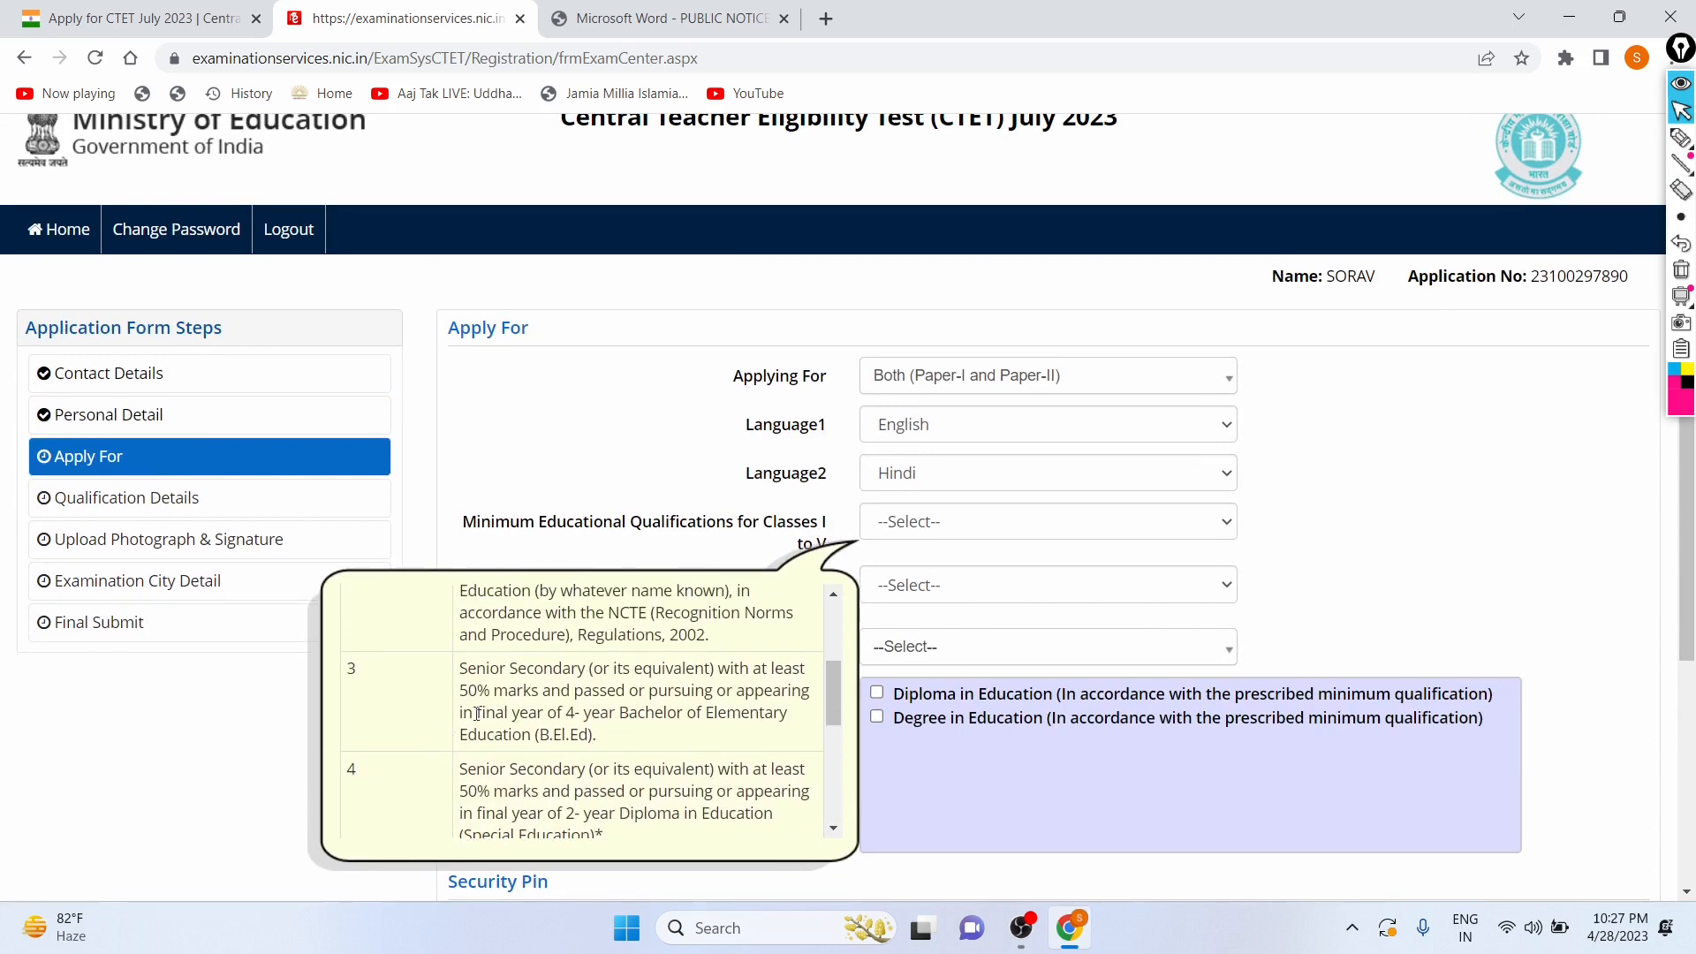
scroll(512, 717, "up", 1)
scroll(512, 716, "up", 3)
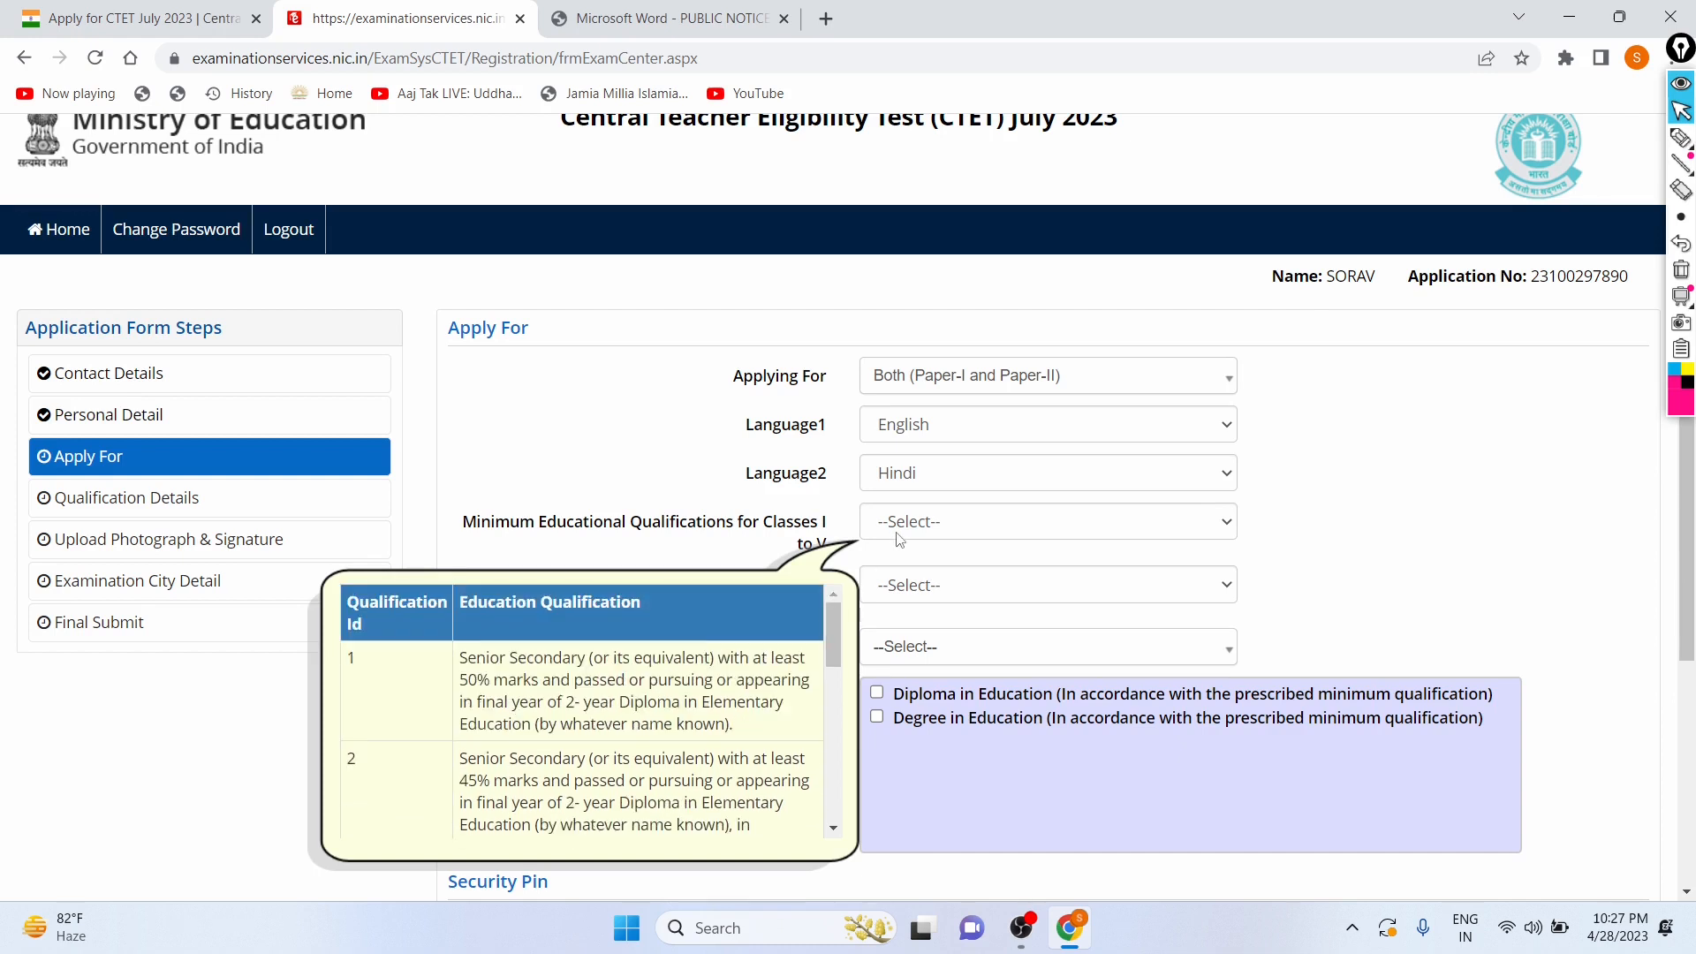
Step: Choose qualification 3 in the Classes I to V qualification dropdown
left_click(938, 530)
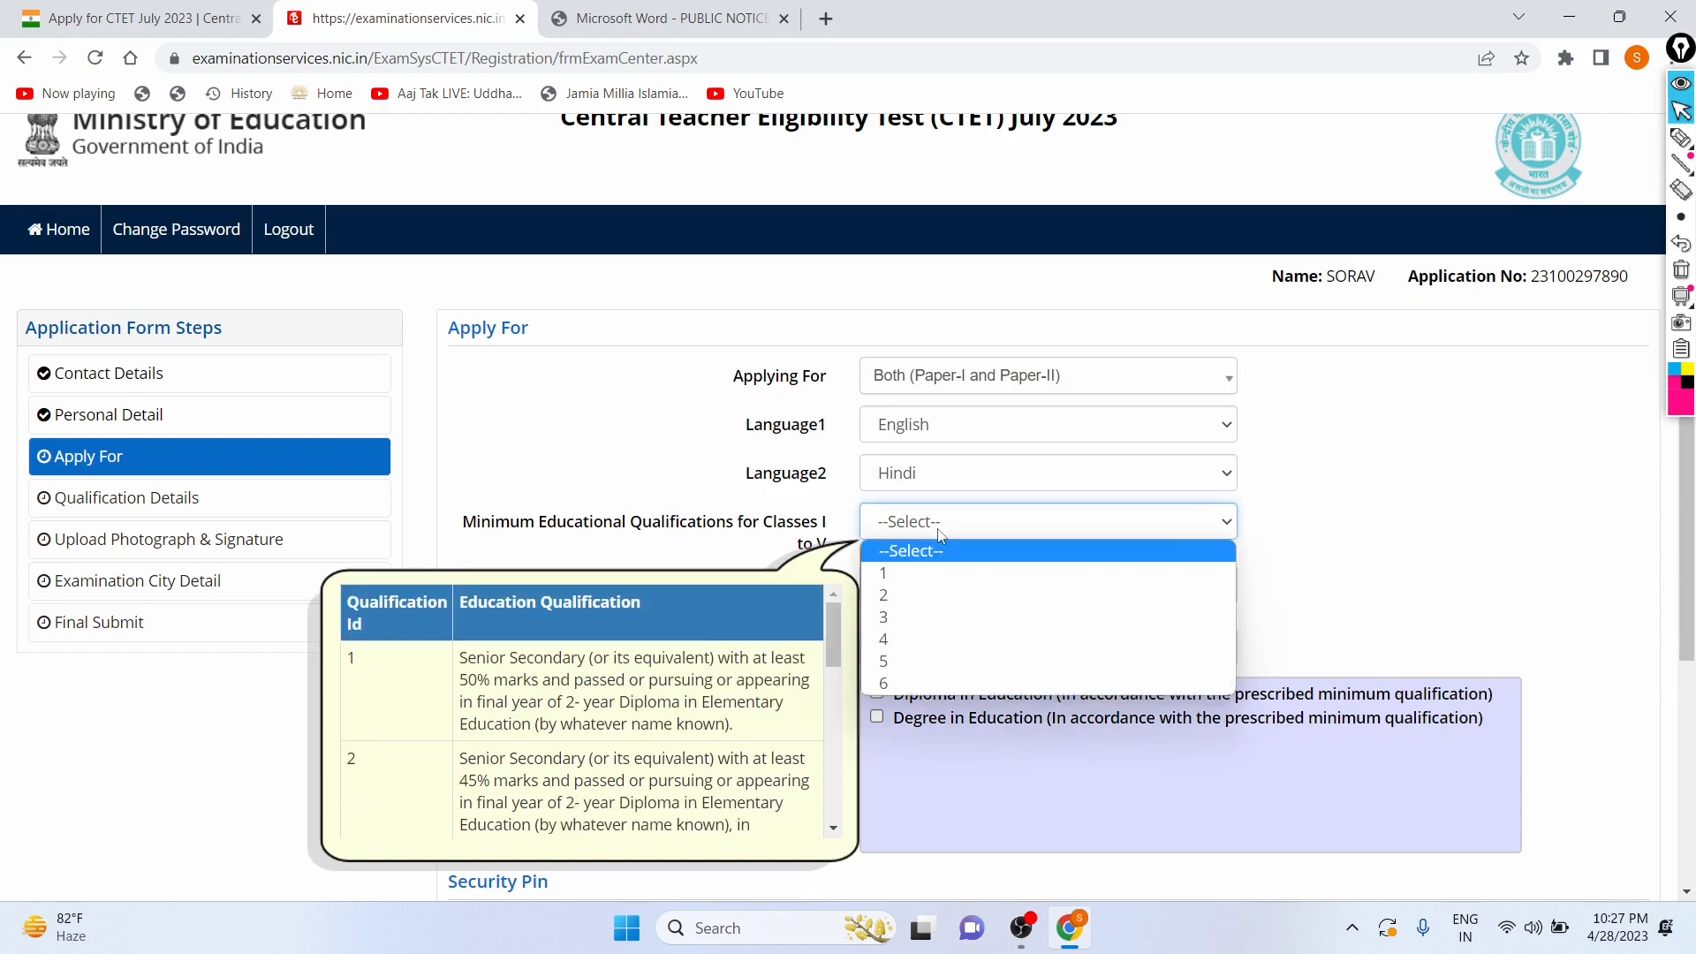
left_click(920, 615)
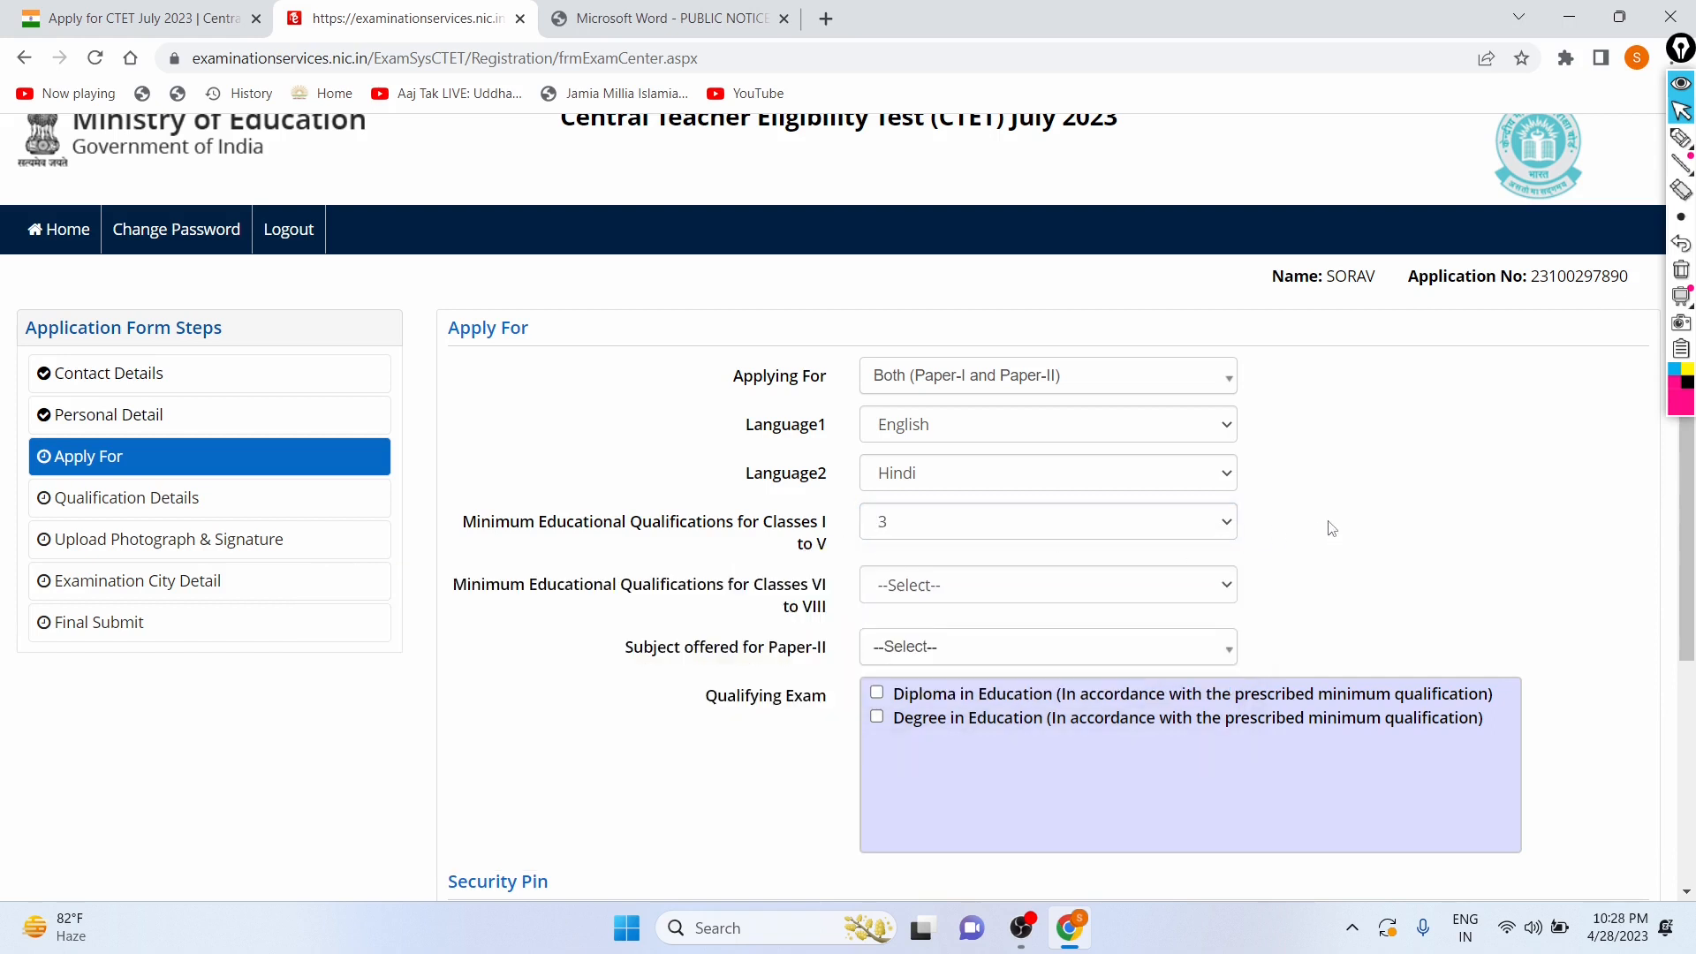
scroll(494, 581, "down", 1)
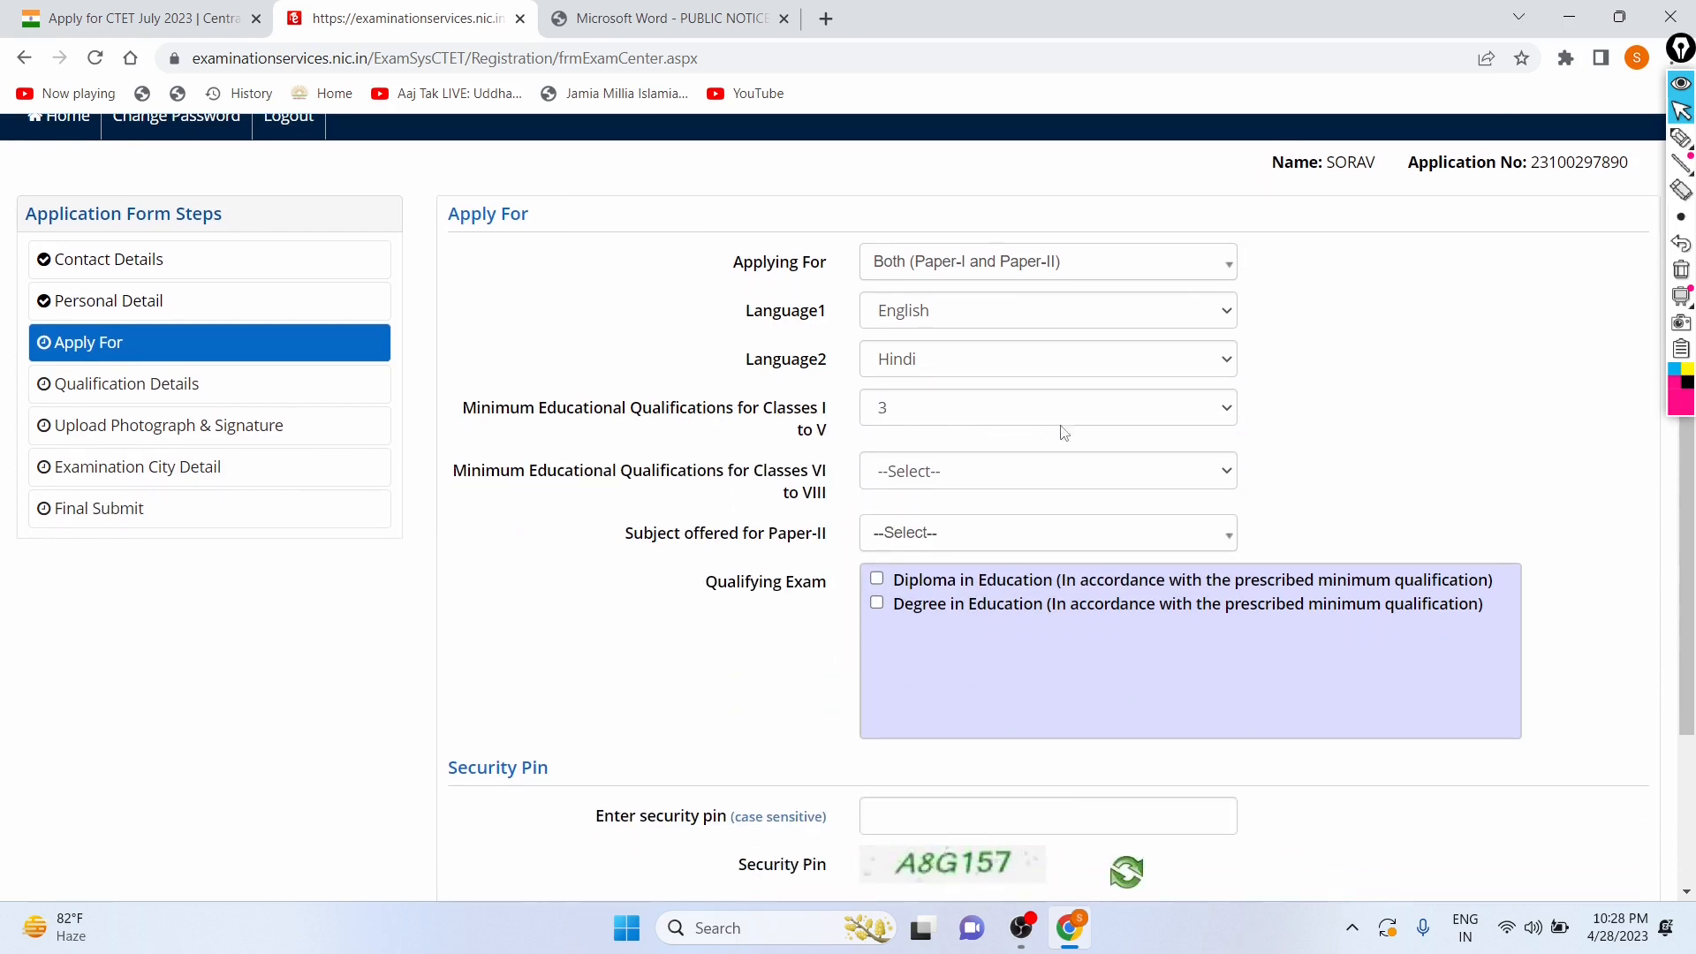
left_click(1057, 470)
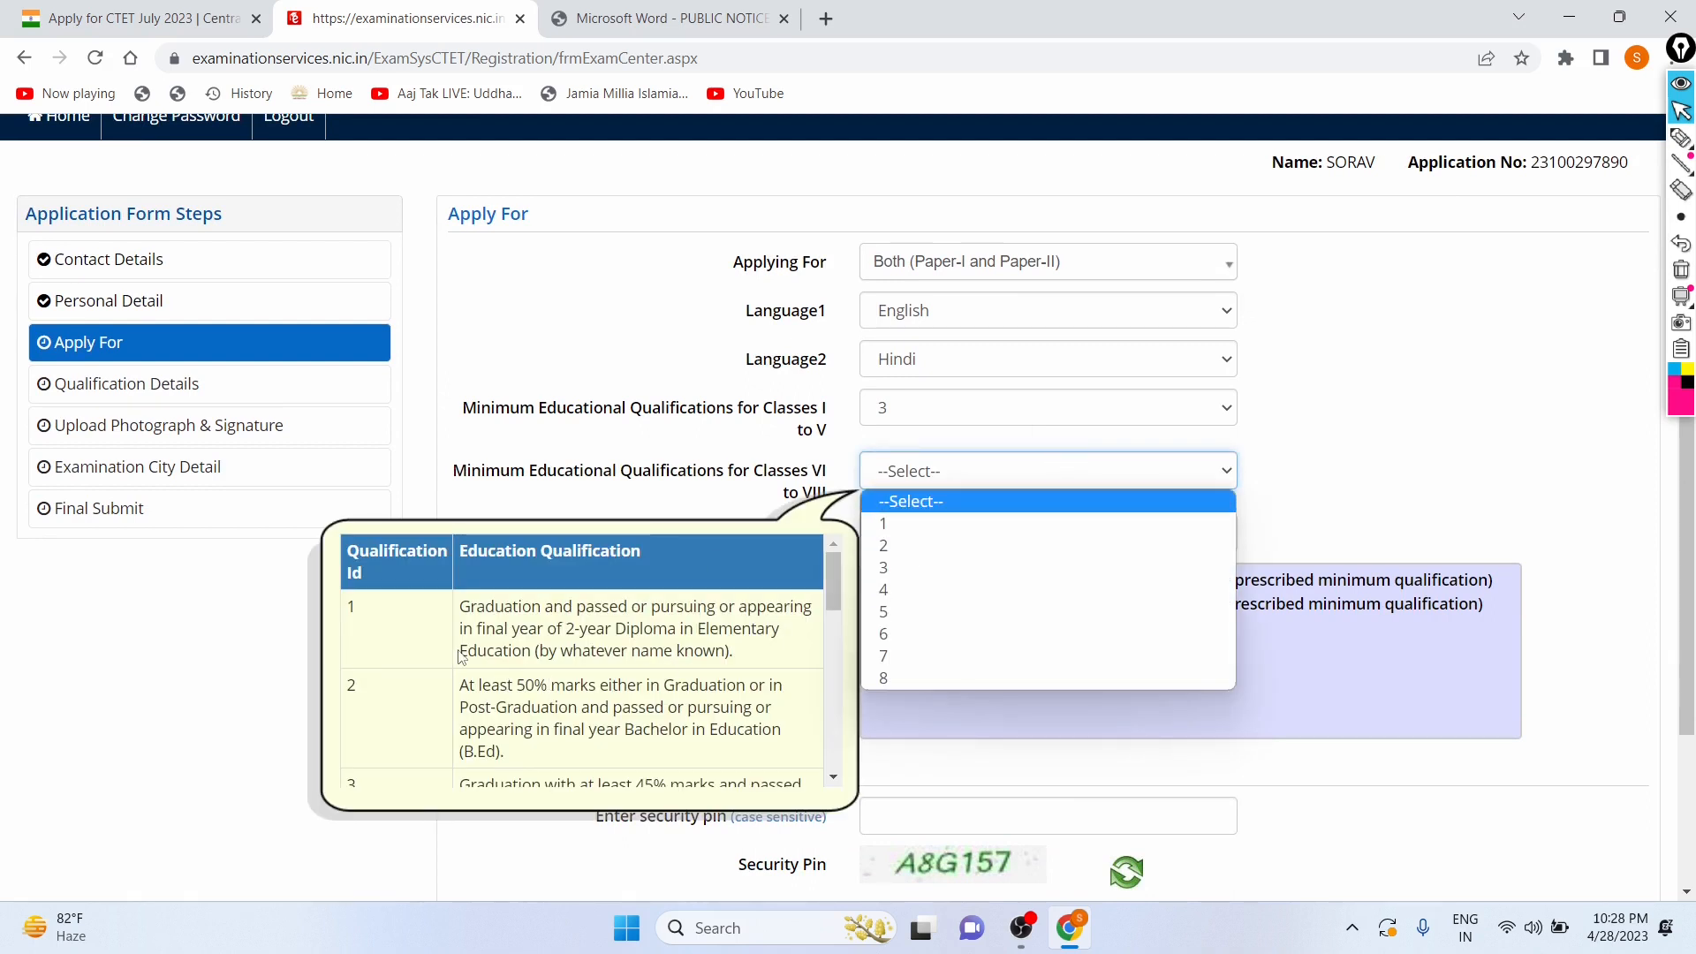
Step: Review the Classes VI to VIII qualification help list, focusing on qualification 4's description
scroll(509, 682, "down", 10)
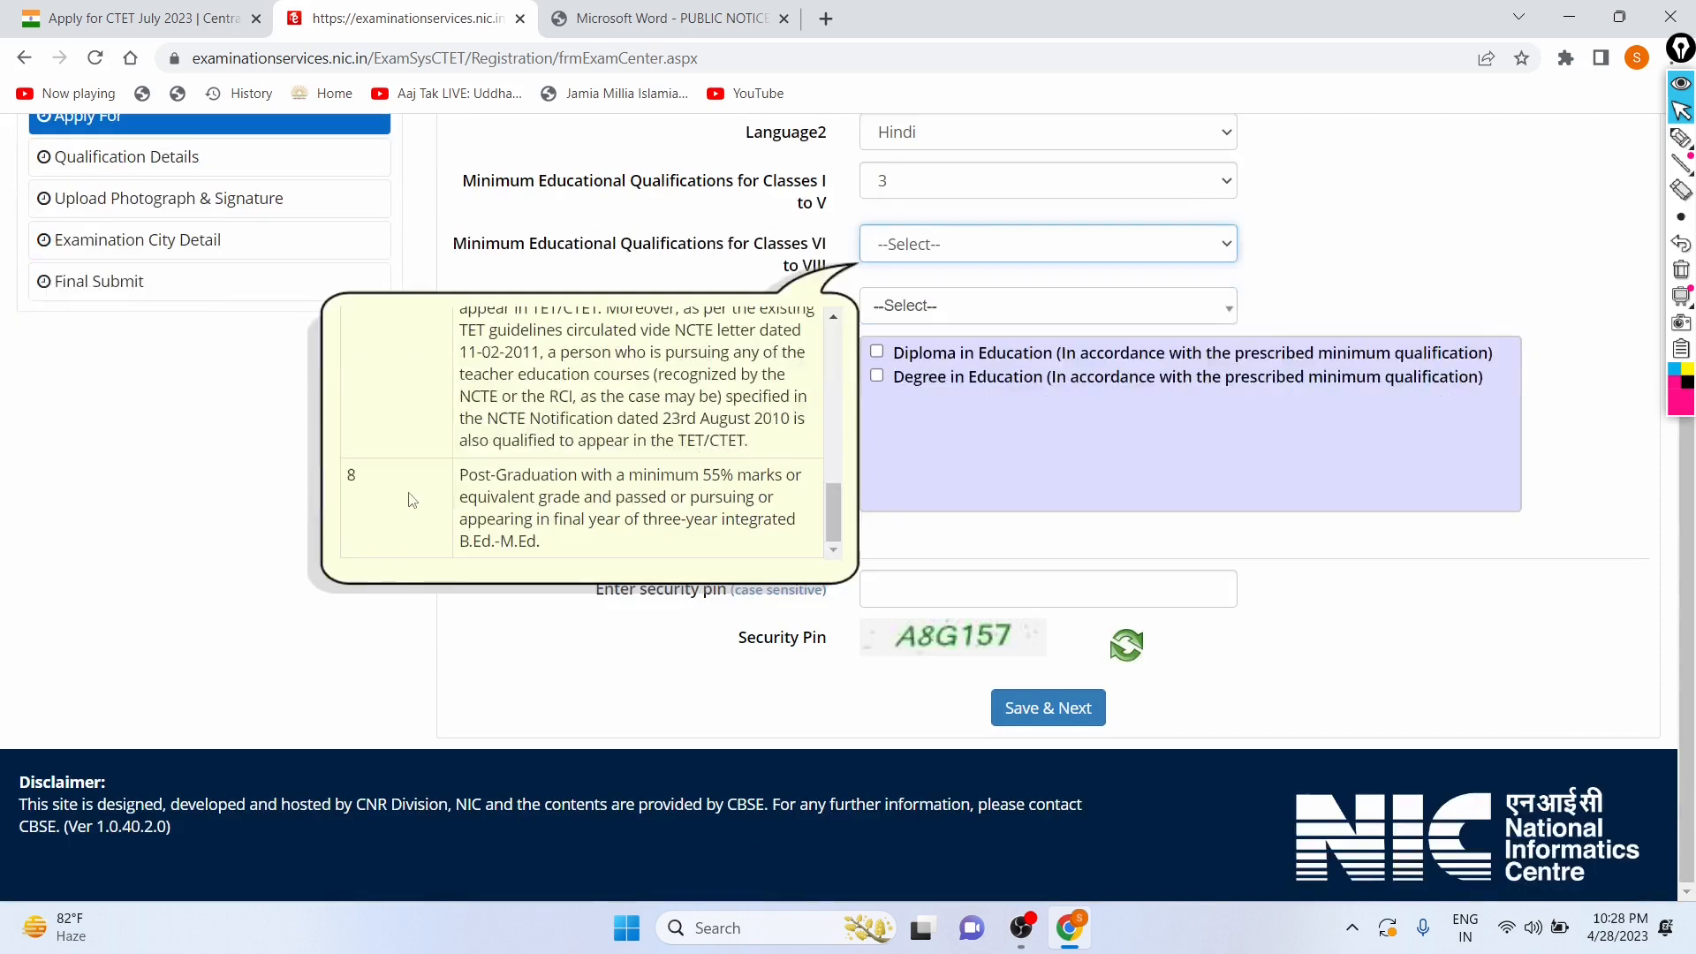
scroll(447, 473, "up", 4)
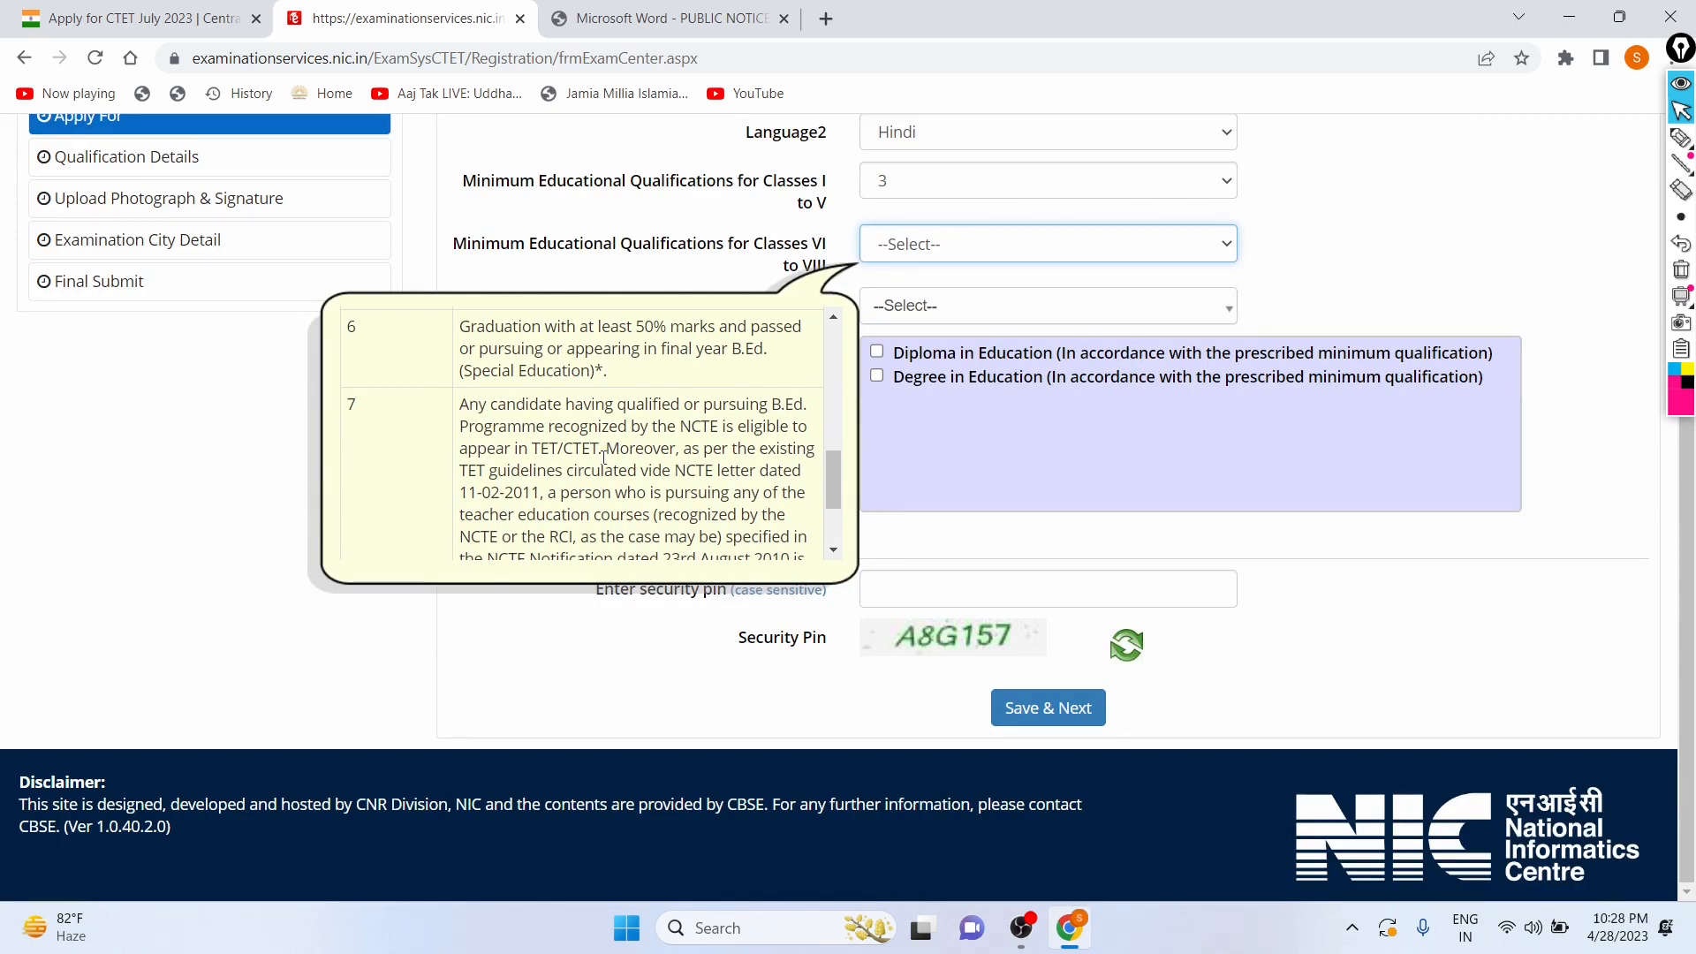
scroll(605, 456, "up", 2)
scroll(485, 477, "up", 1)
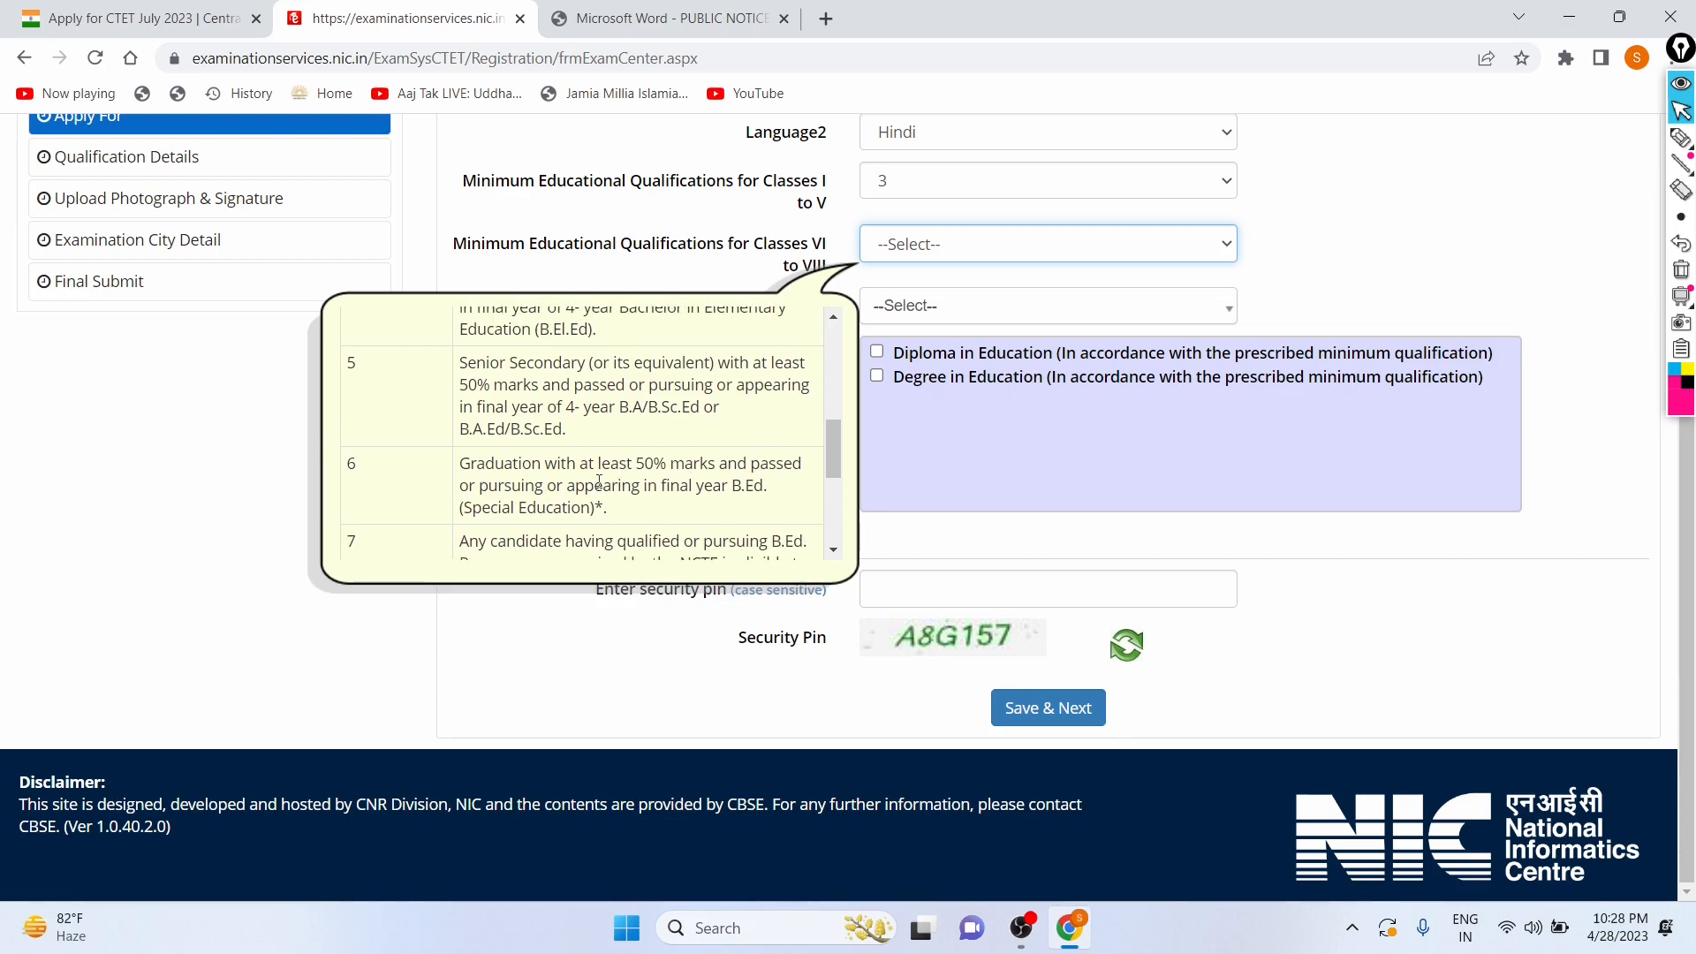
scroll(506, 477, "up", 1)
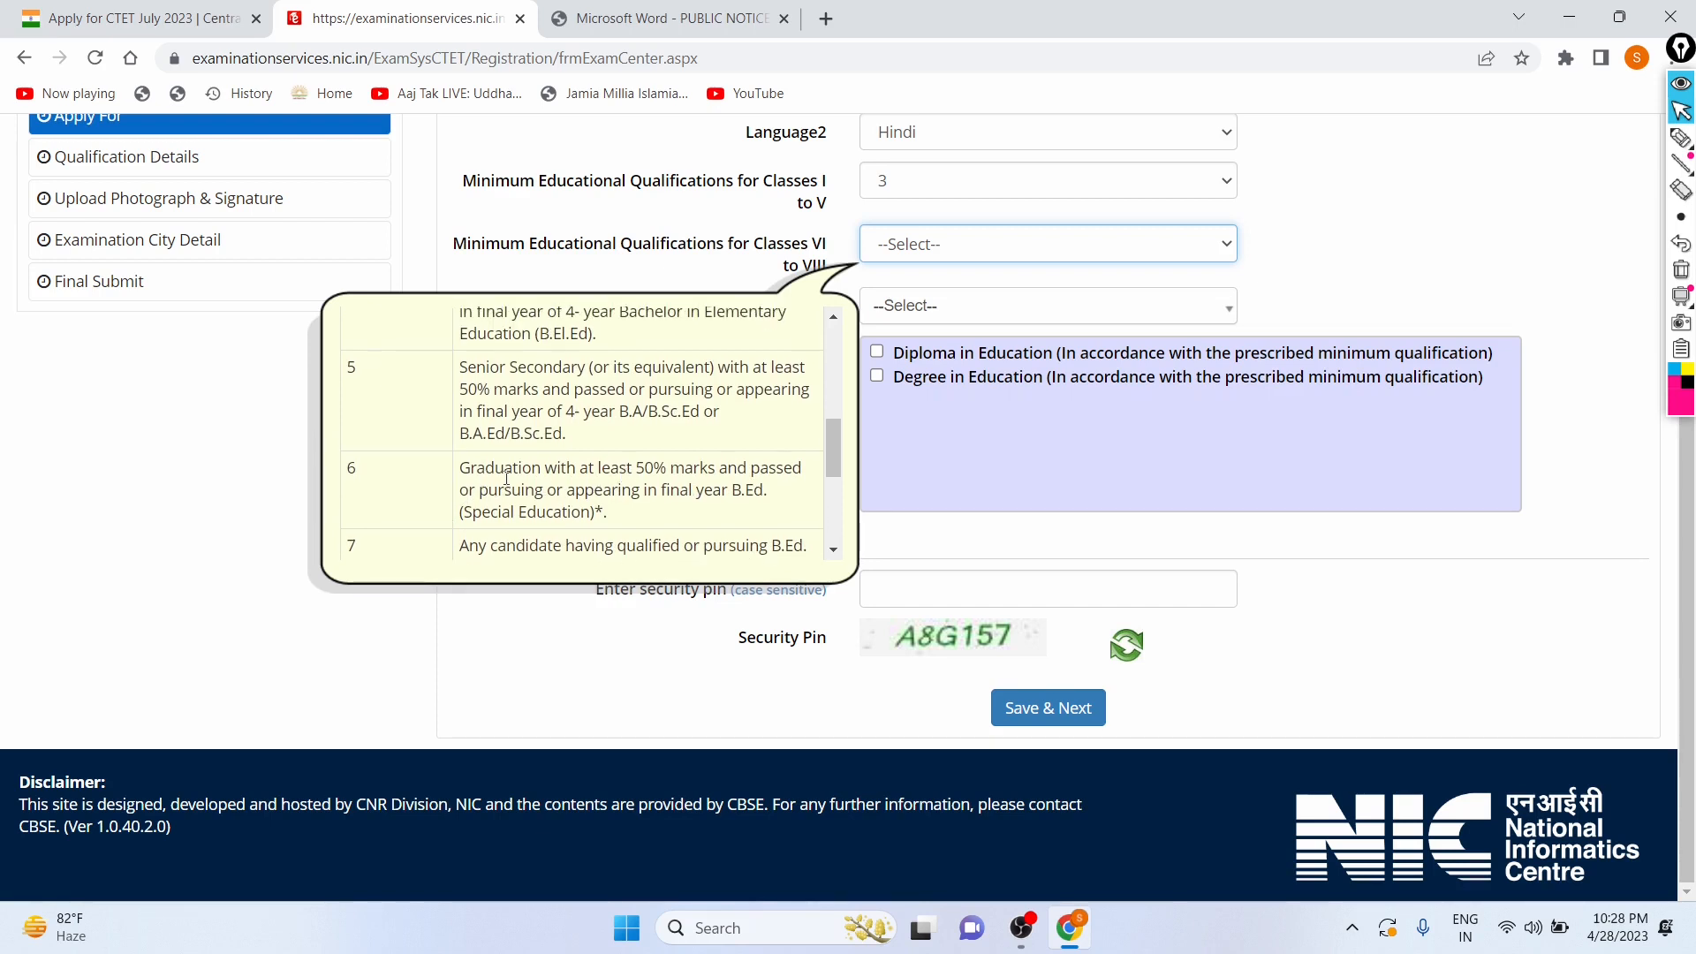
scroll(511, 419, "up", 1)
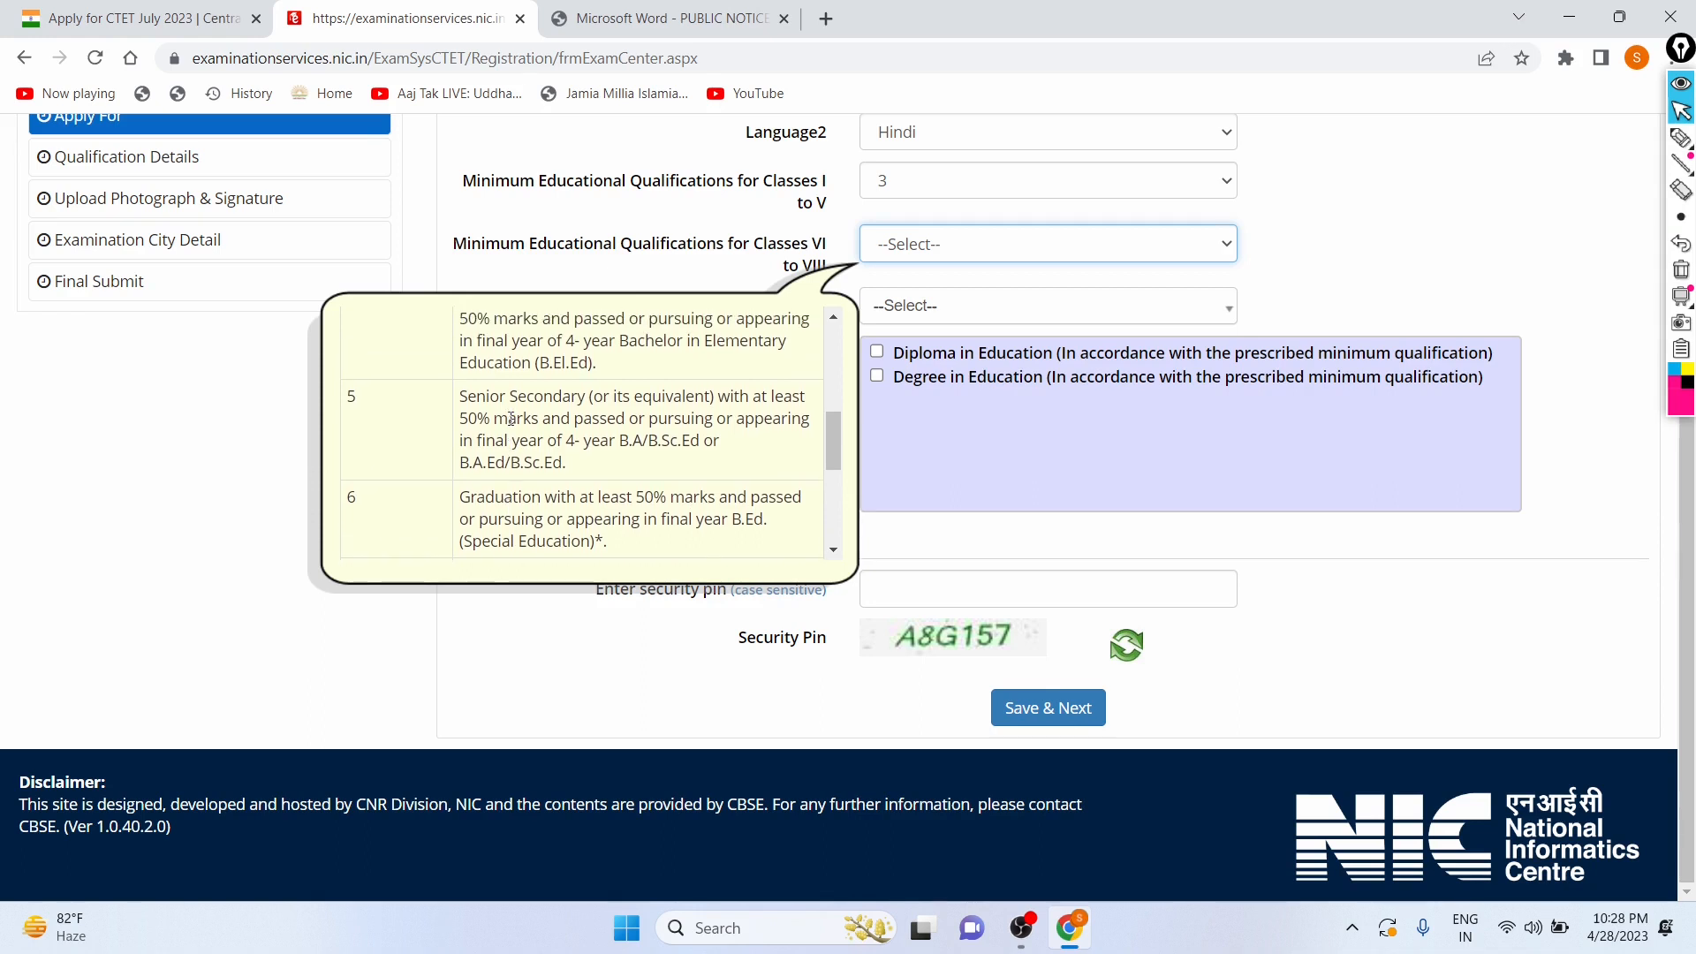
scroll(511, 420, "down", 1)
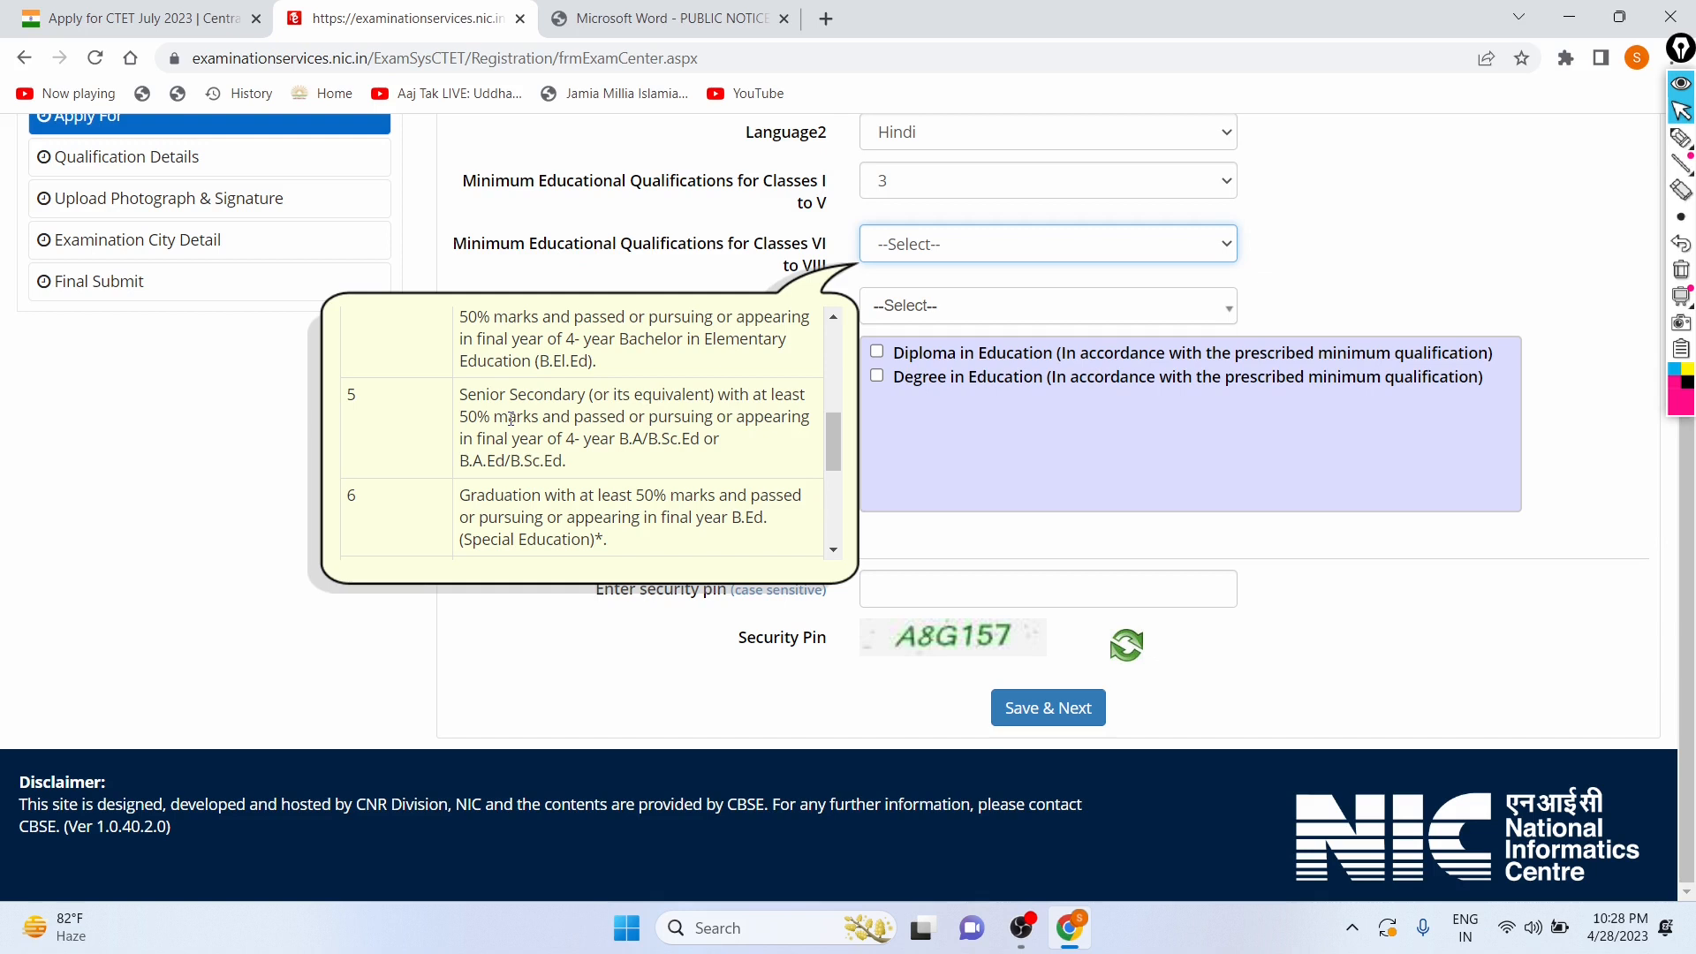
scroll(510, 419, "up", 2)
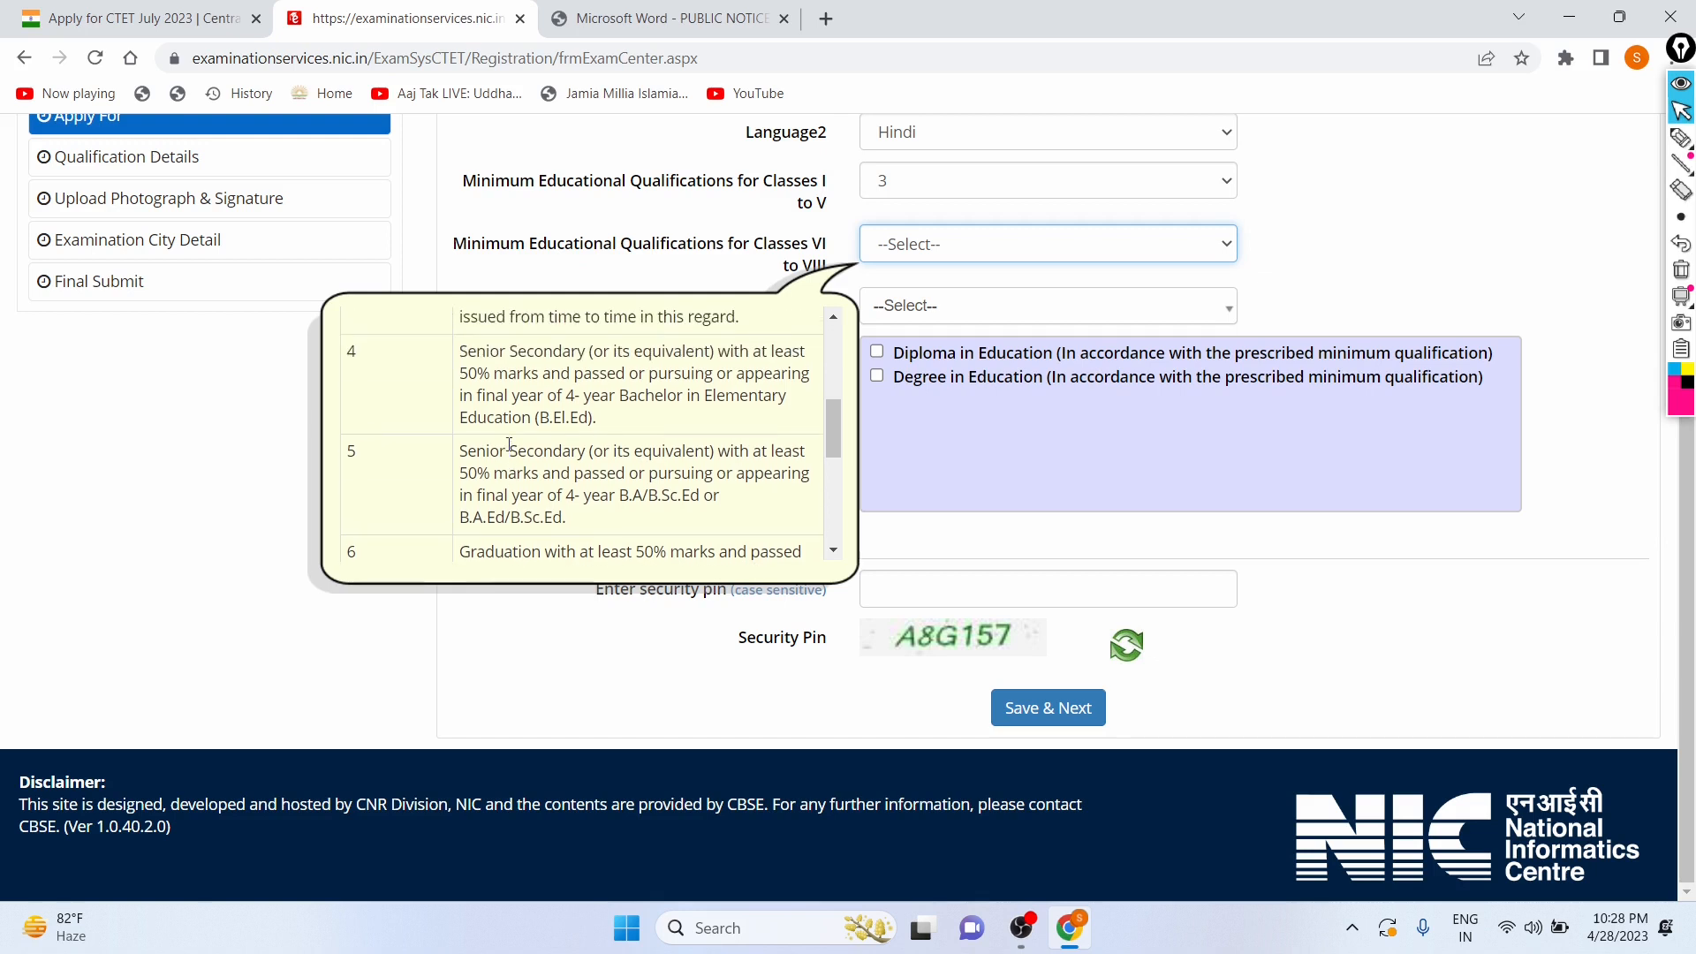
scroll(510, 445, "up", 2)
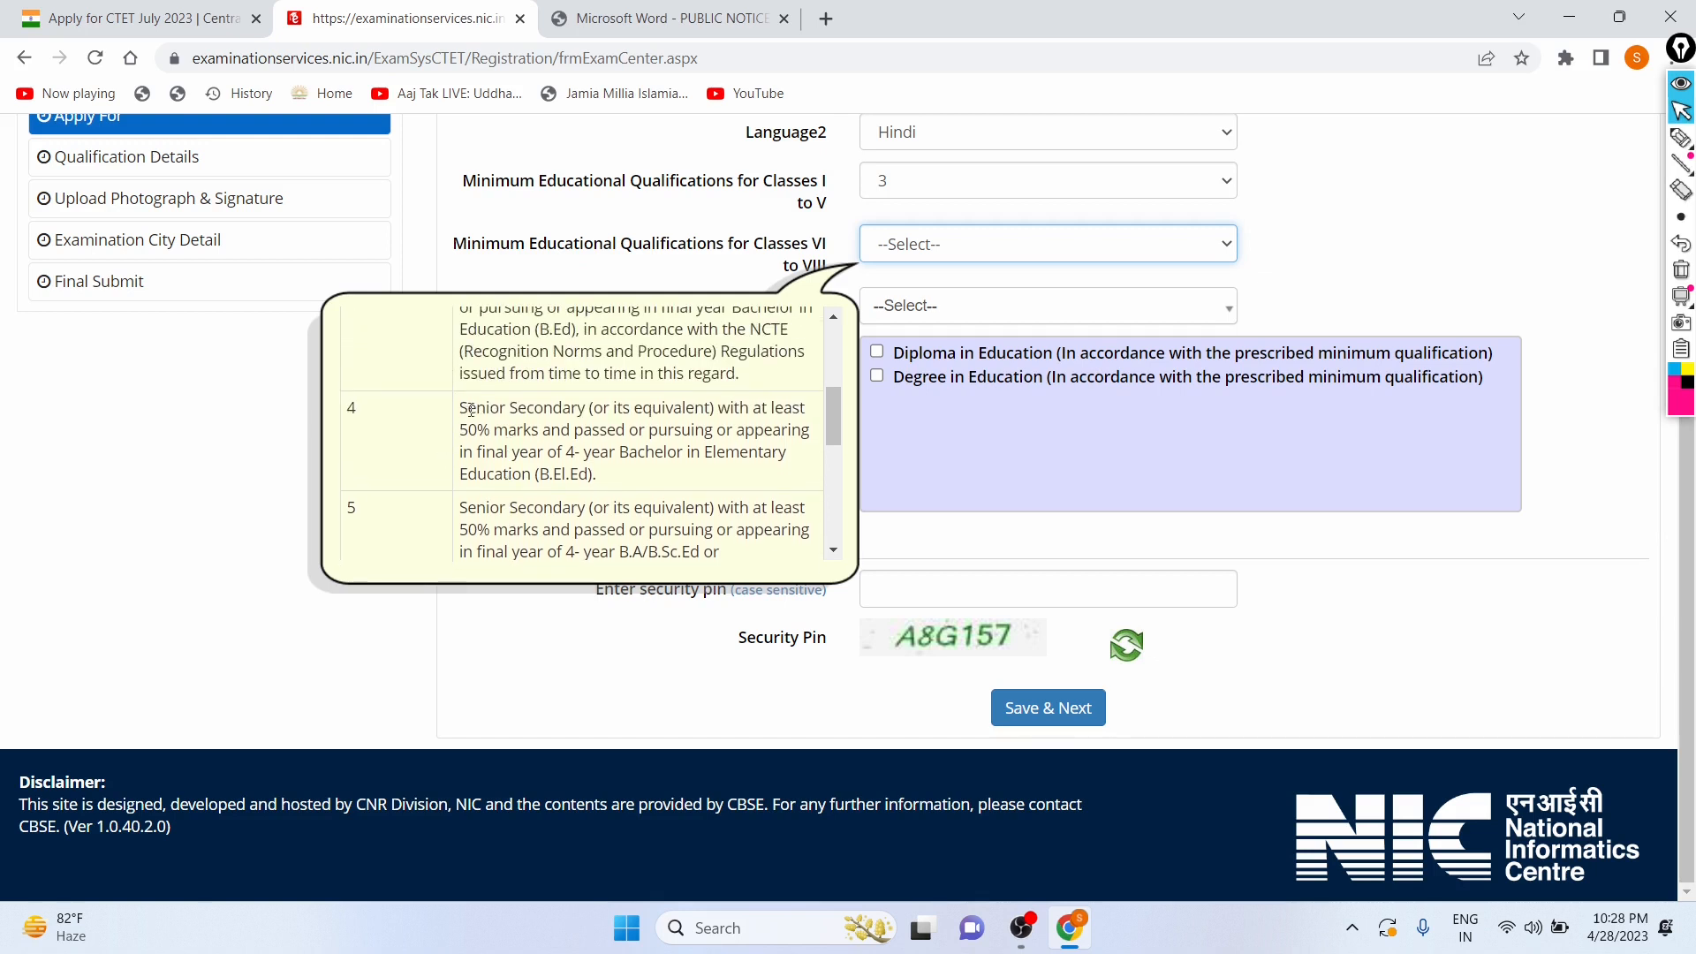
left_click_drag(471, 410, 636, 474)
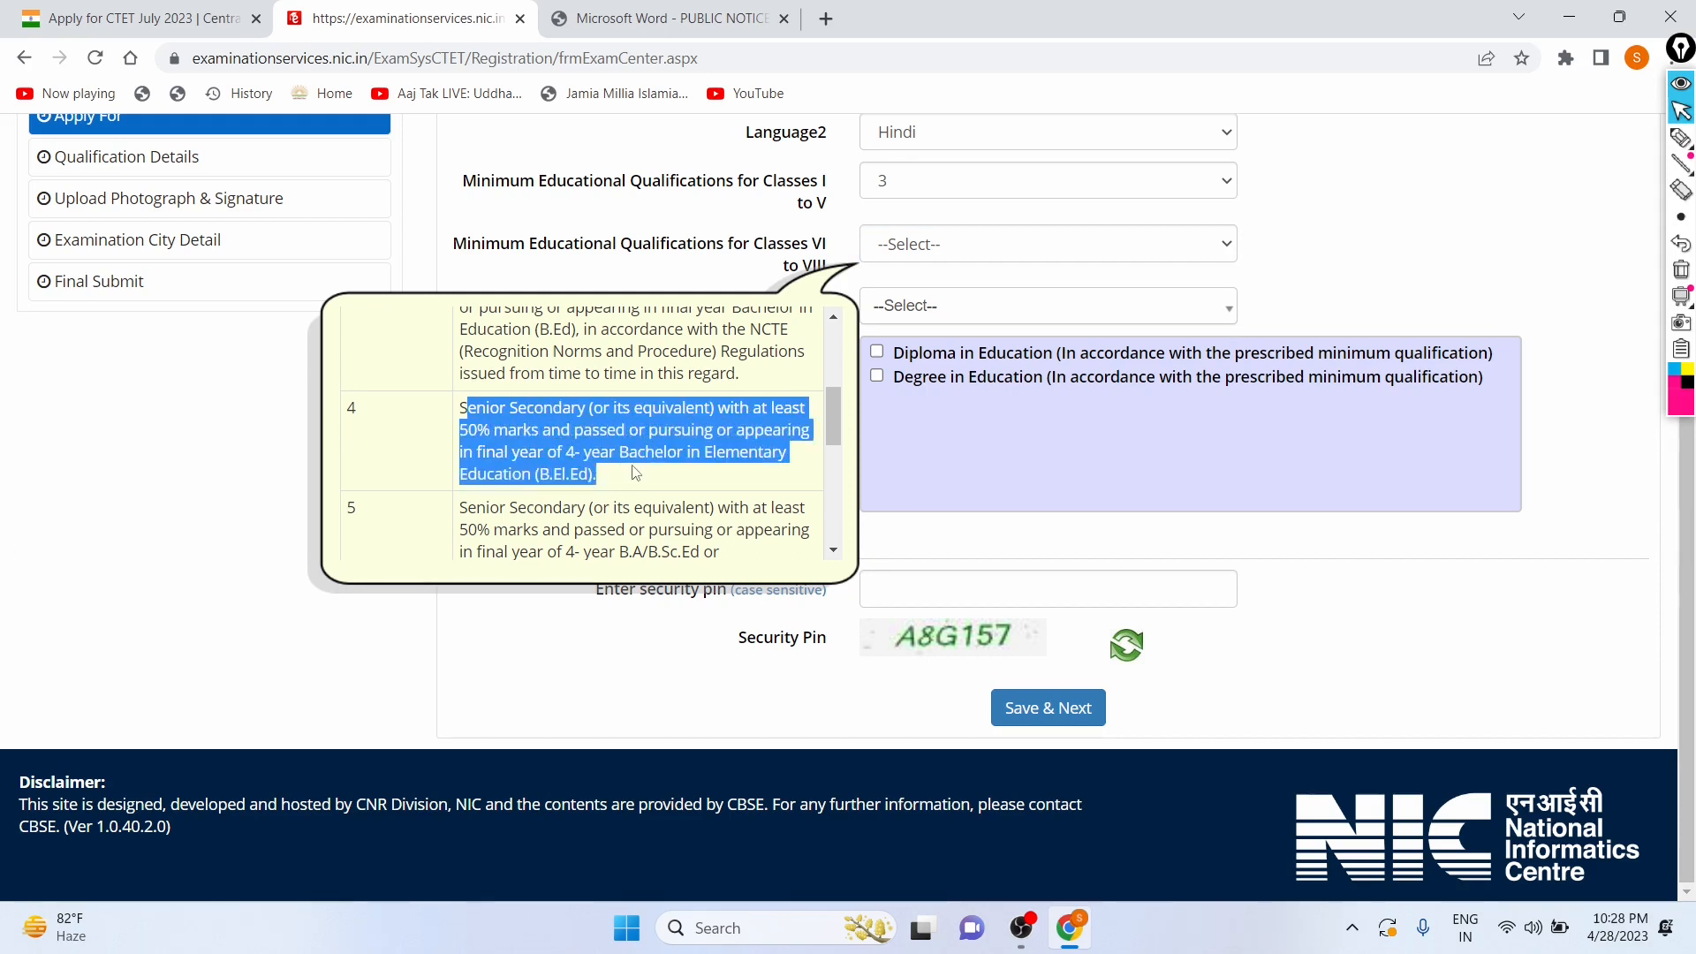
left_click(636, 474)
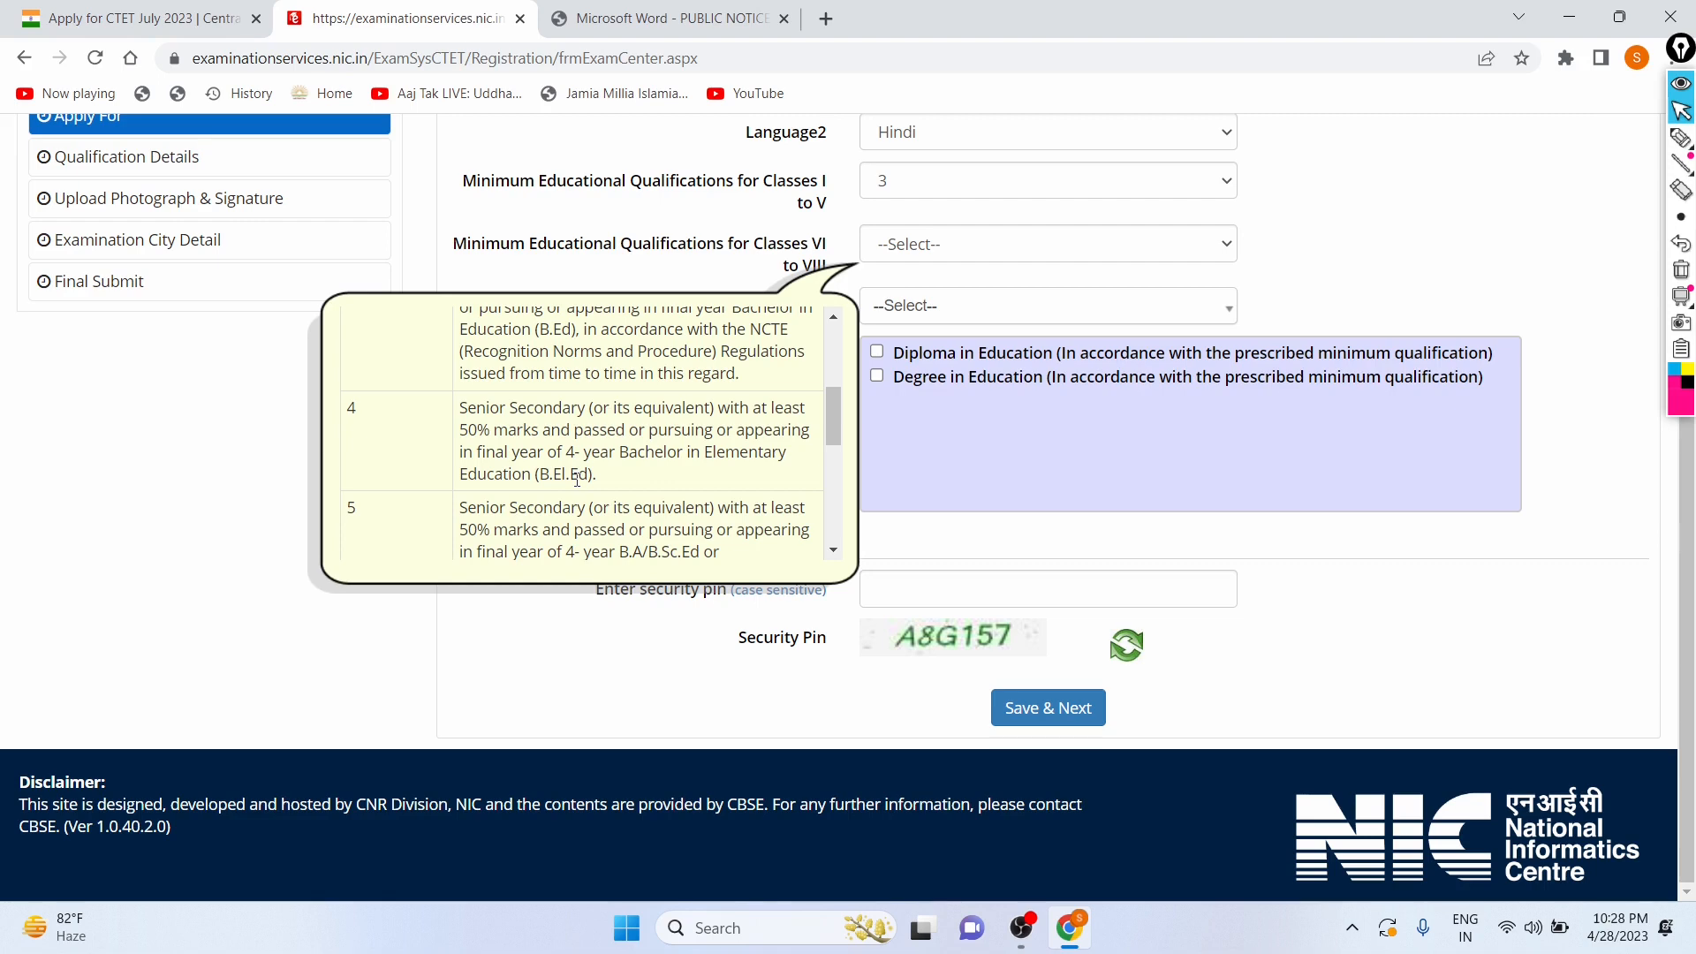
Step: Select qualification 4 for Classes VI to VIII
scroll(472, 453, "up", 7)
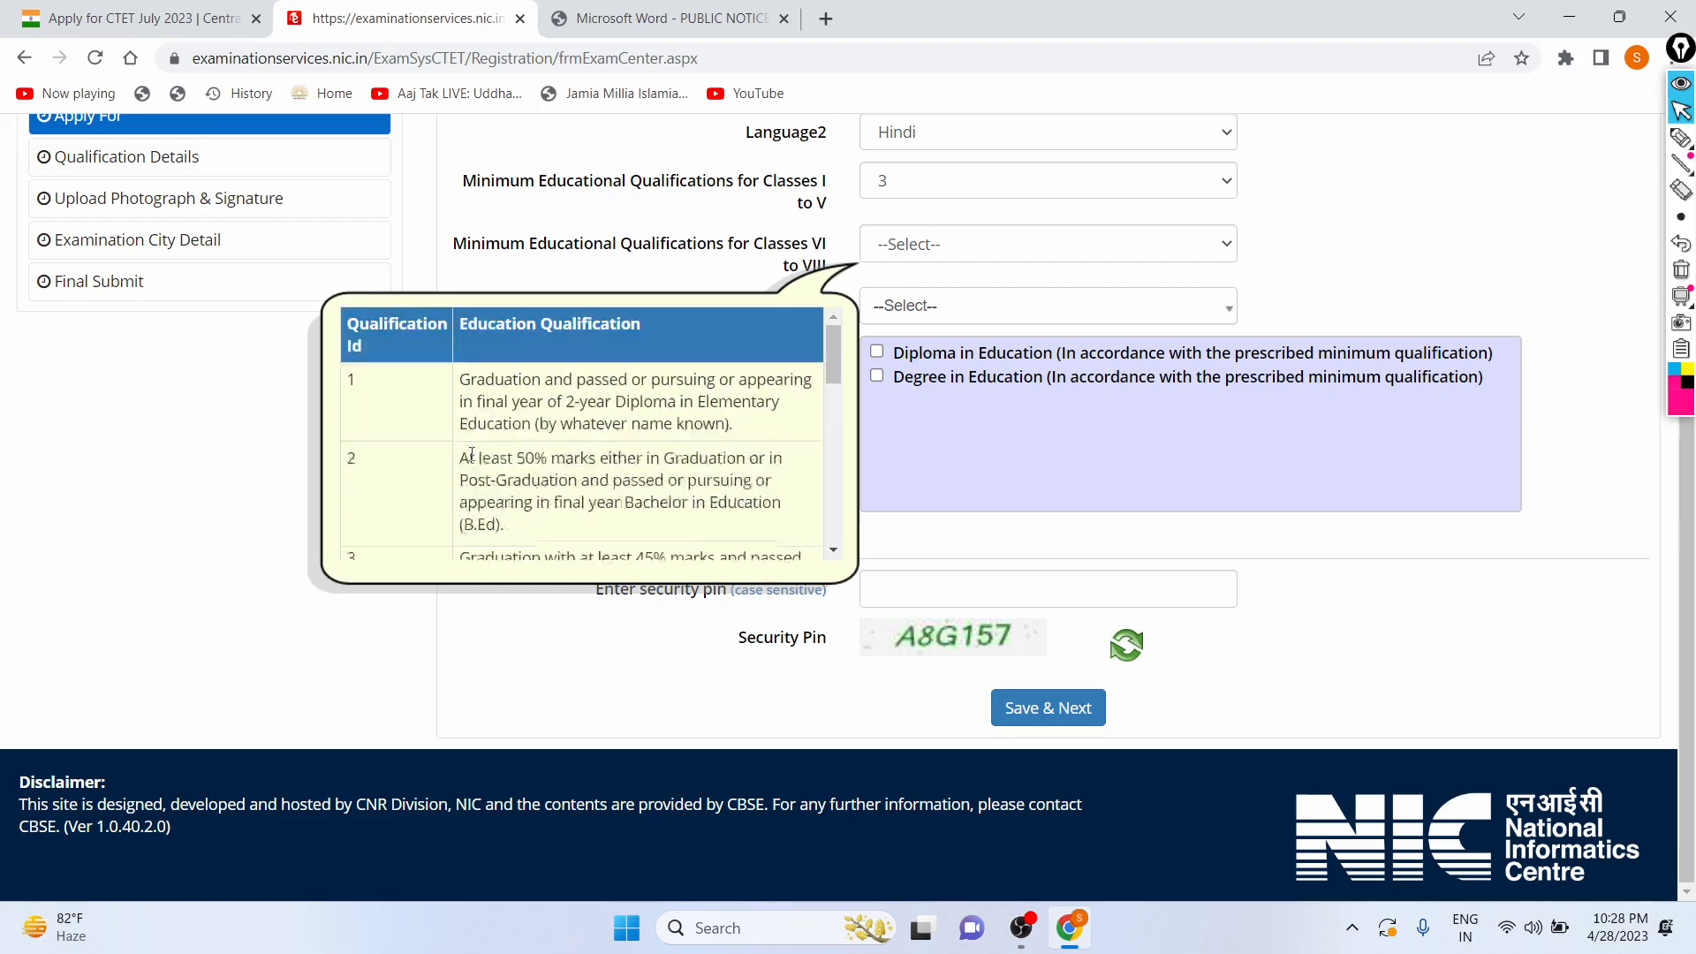
left_click(934, 611)
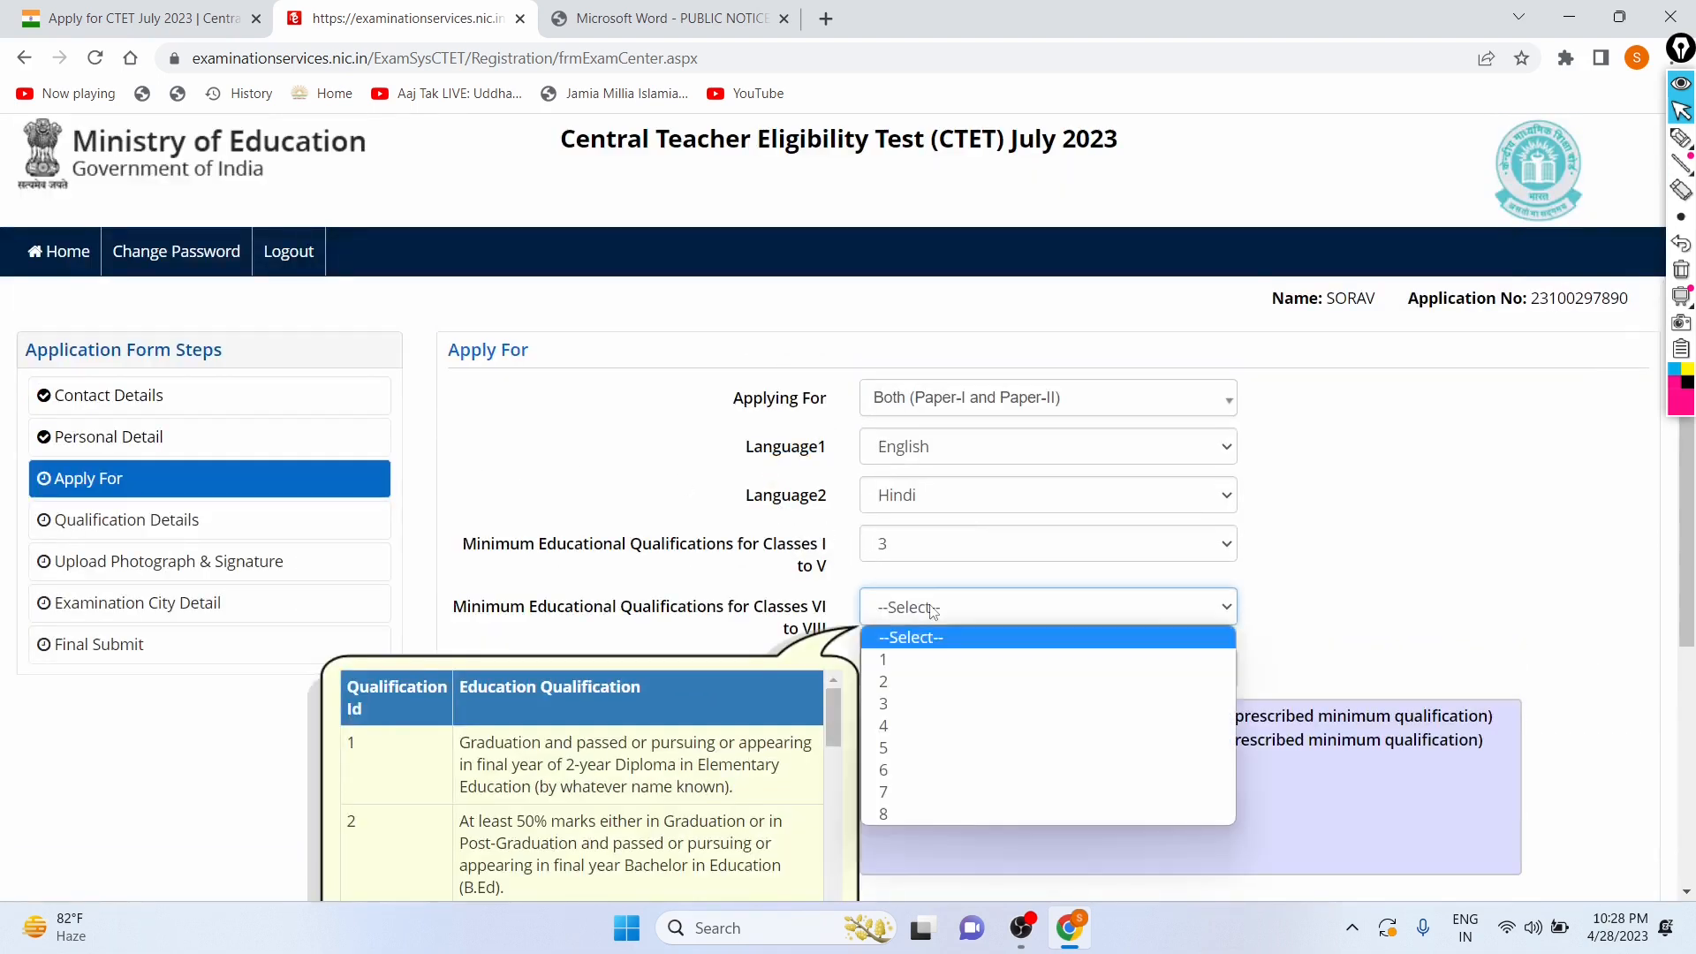
left_click(920, 721)
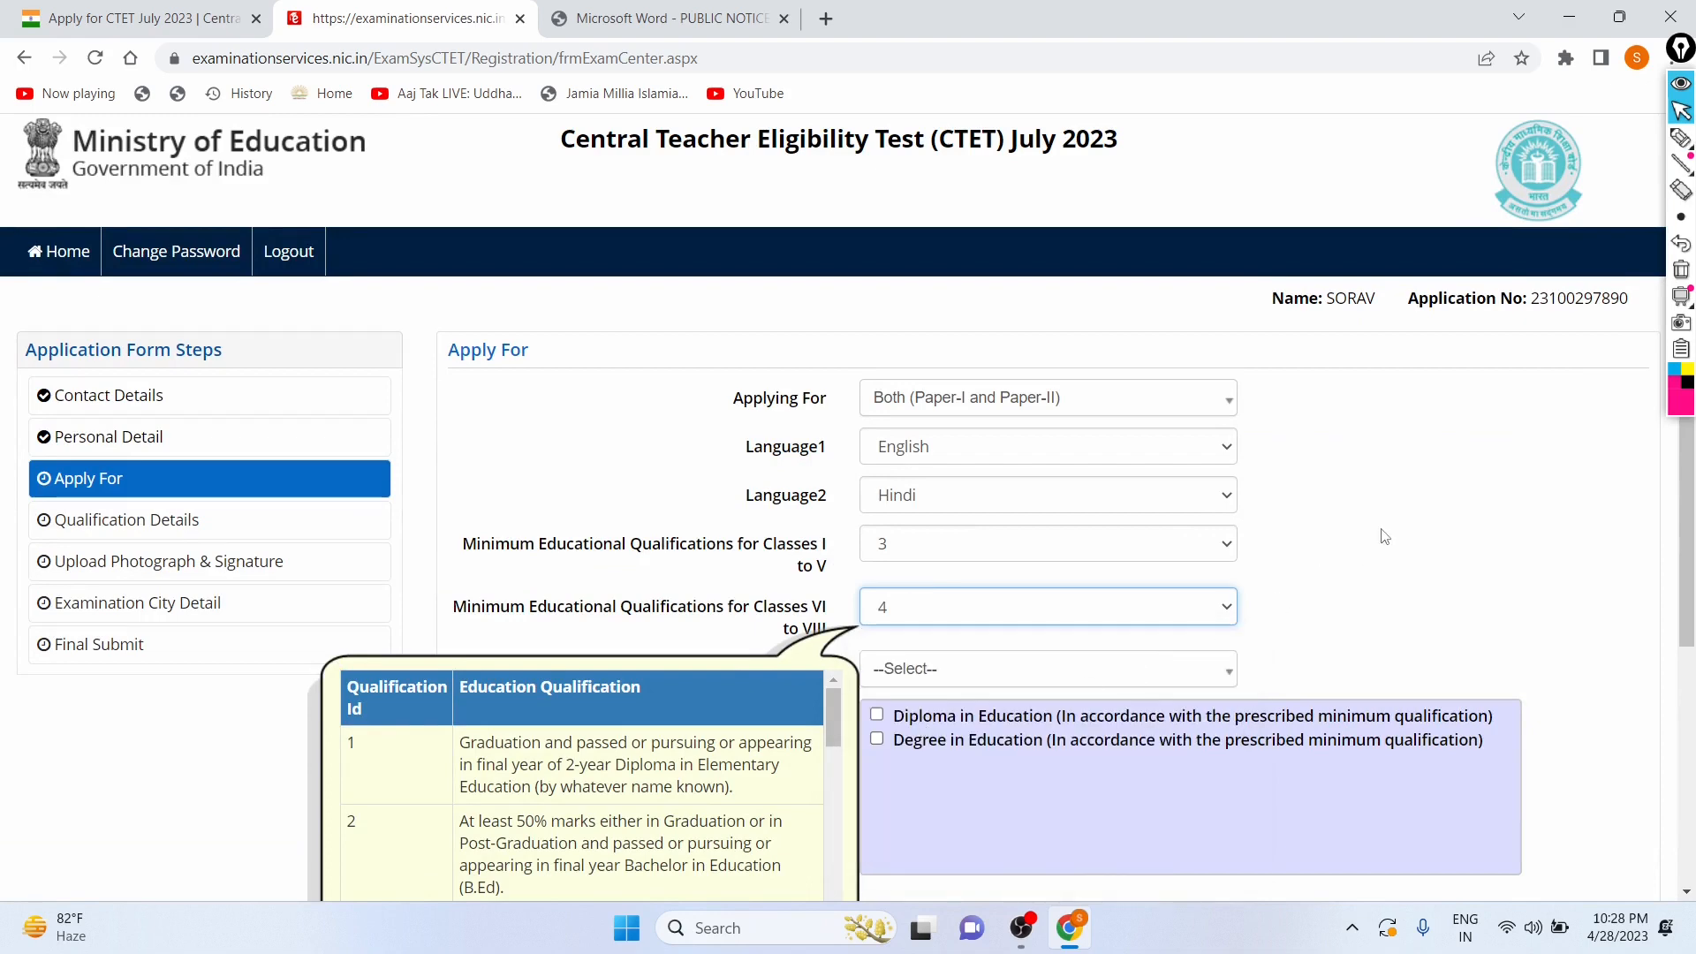
Step: Expand the Subject offered for Paper-II dropdown to list Mathematics & Science and Social Science
scroll(908, 469, "down", 3)
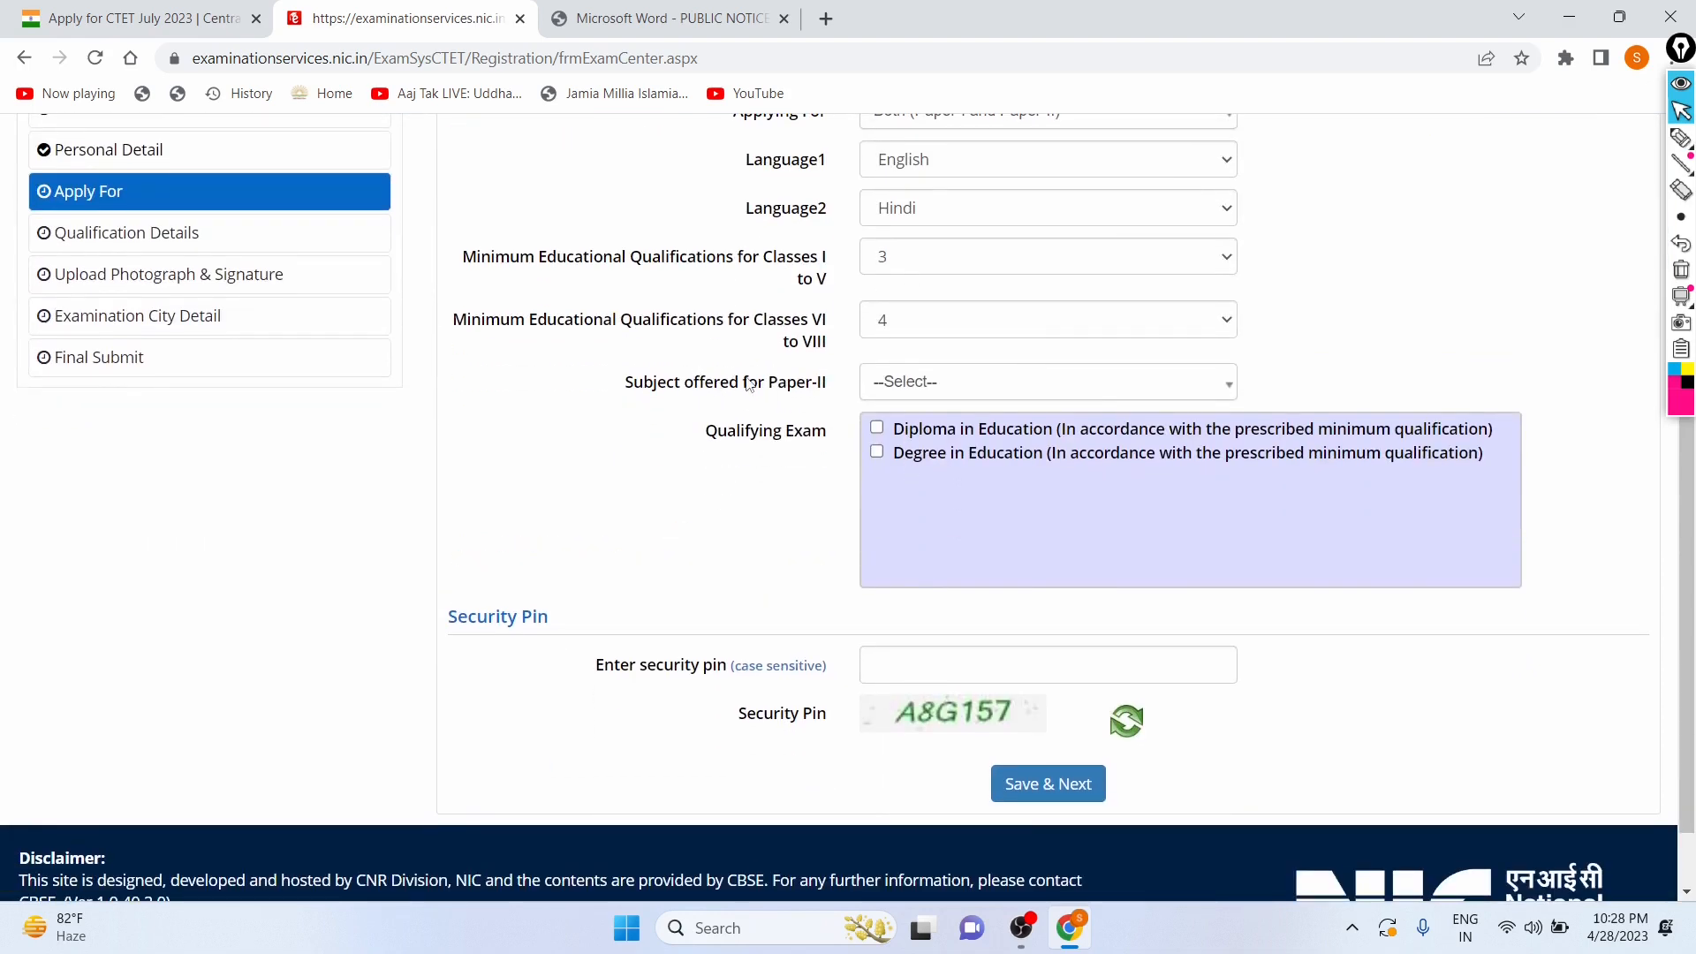
left_click(926, 387)
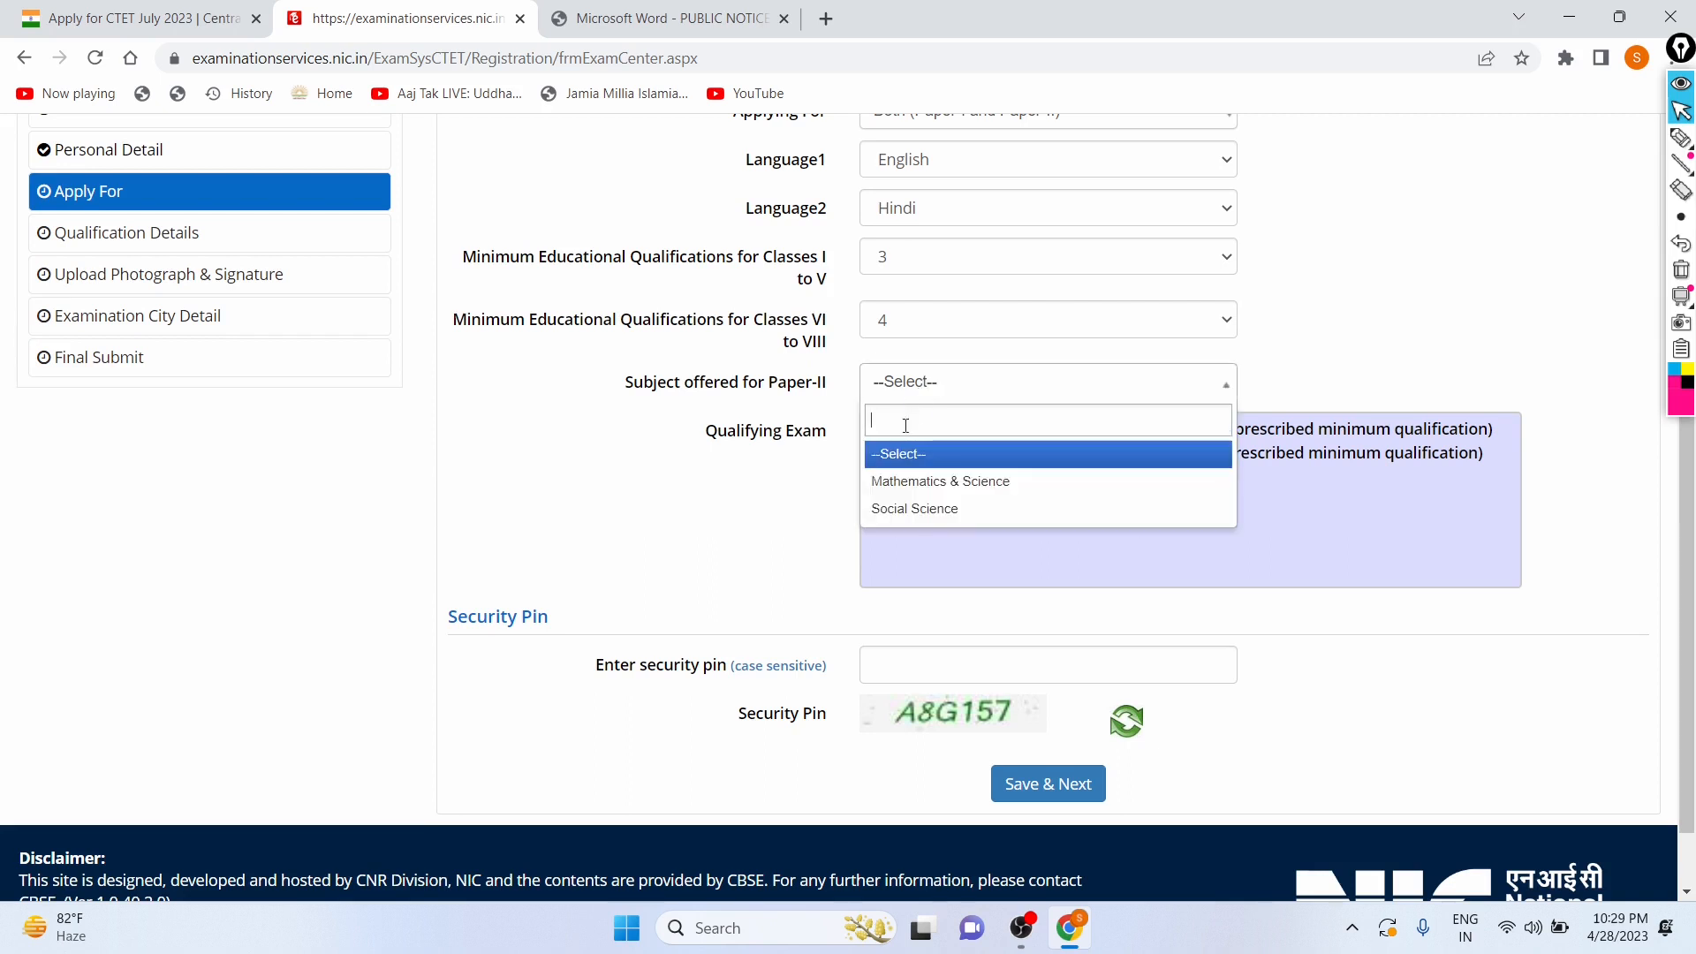
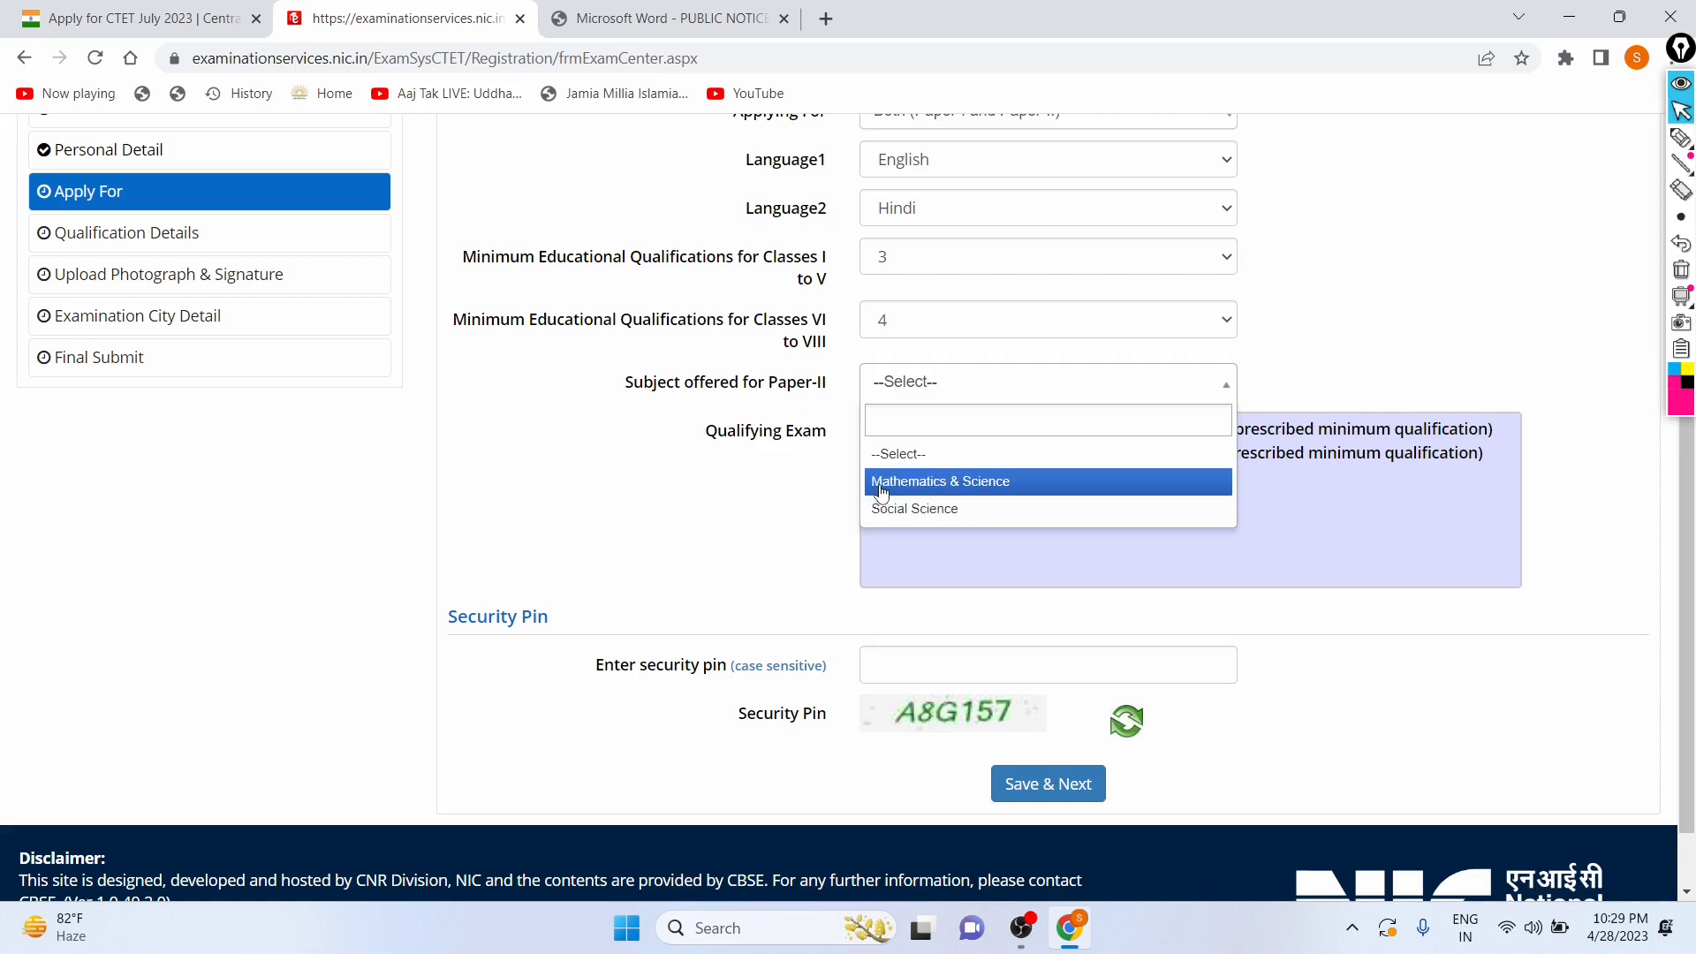
Step: Choose Mathematics & Science for Paper-II and tick the Degree in Education qualifying exam
left_click(882, 482)
scroll(739, 450, "down", 1)
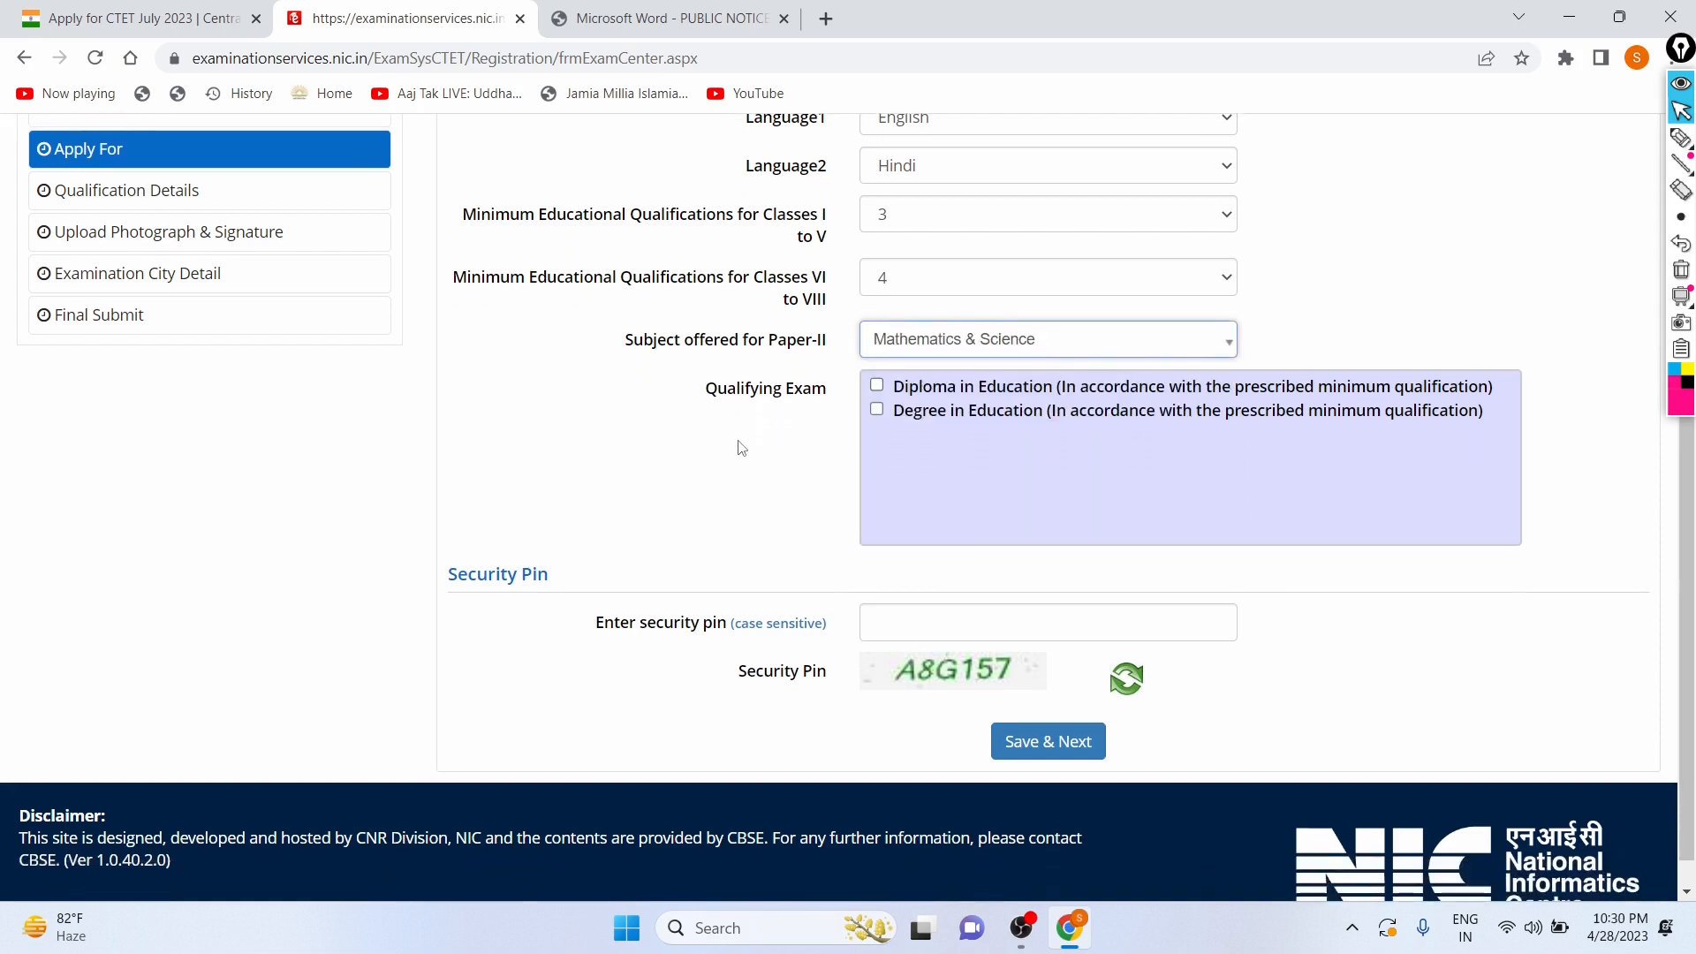
left_click(878, 409)
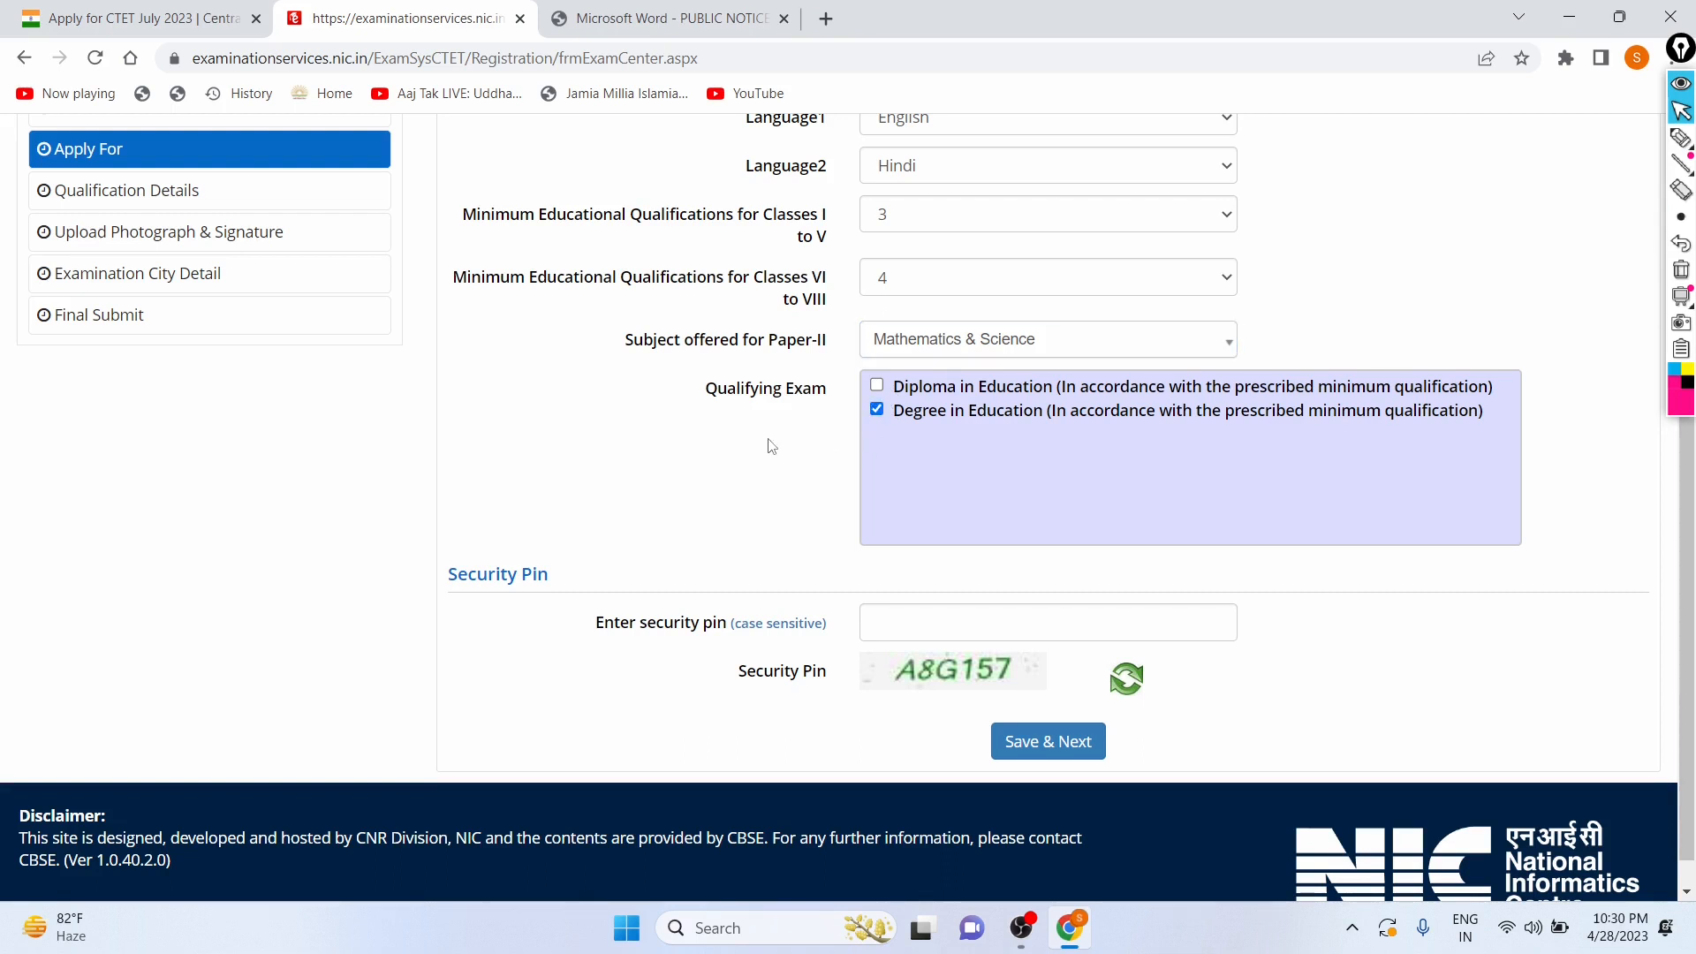
scroll(772, 446, "down", 1)
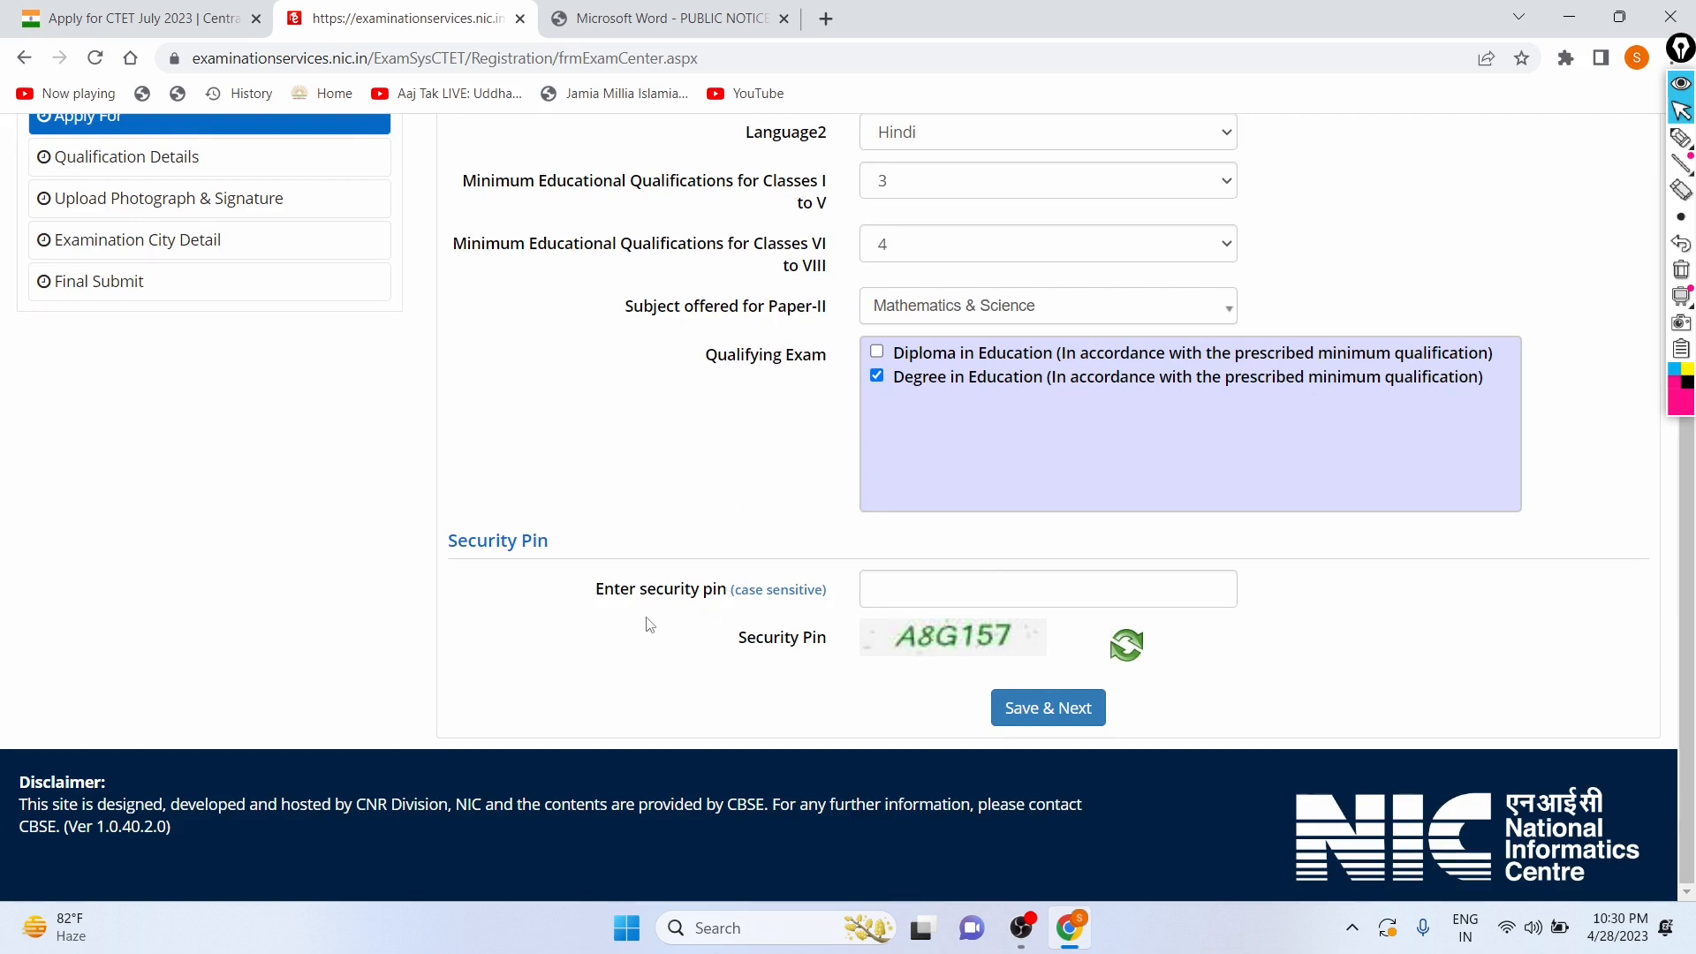
Step: Enter the displayed security pin, then save the Apply For section and confirm with Yes
left_click(899, 599)
key("Caps_Lock")
type("A")
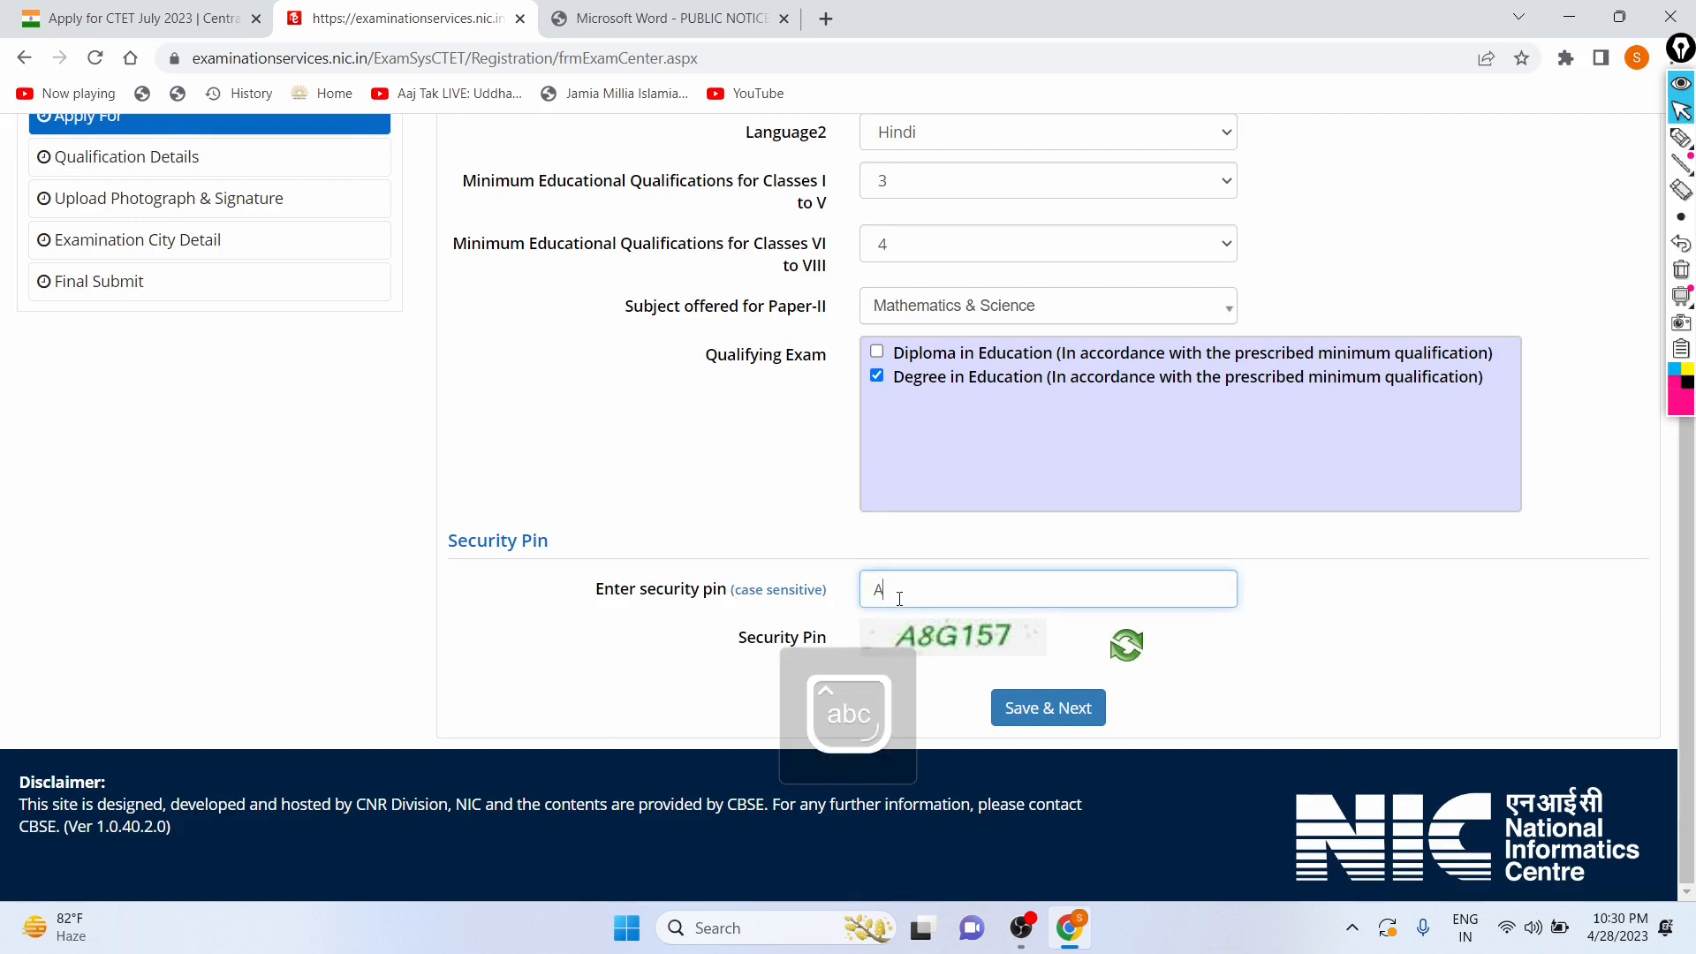
type("8G157")
left_click(1046, 711)
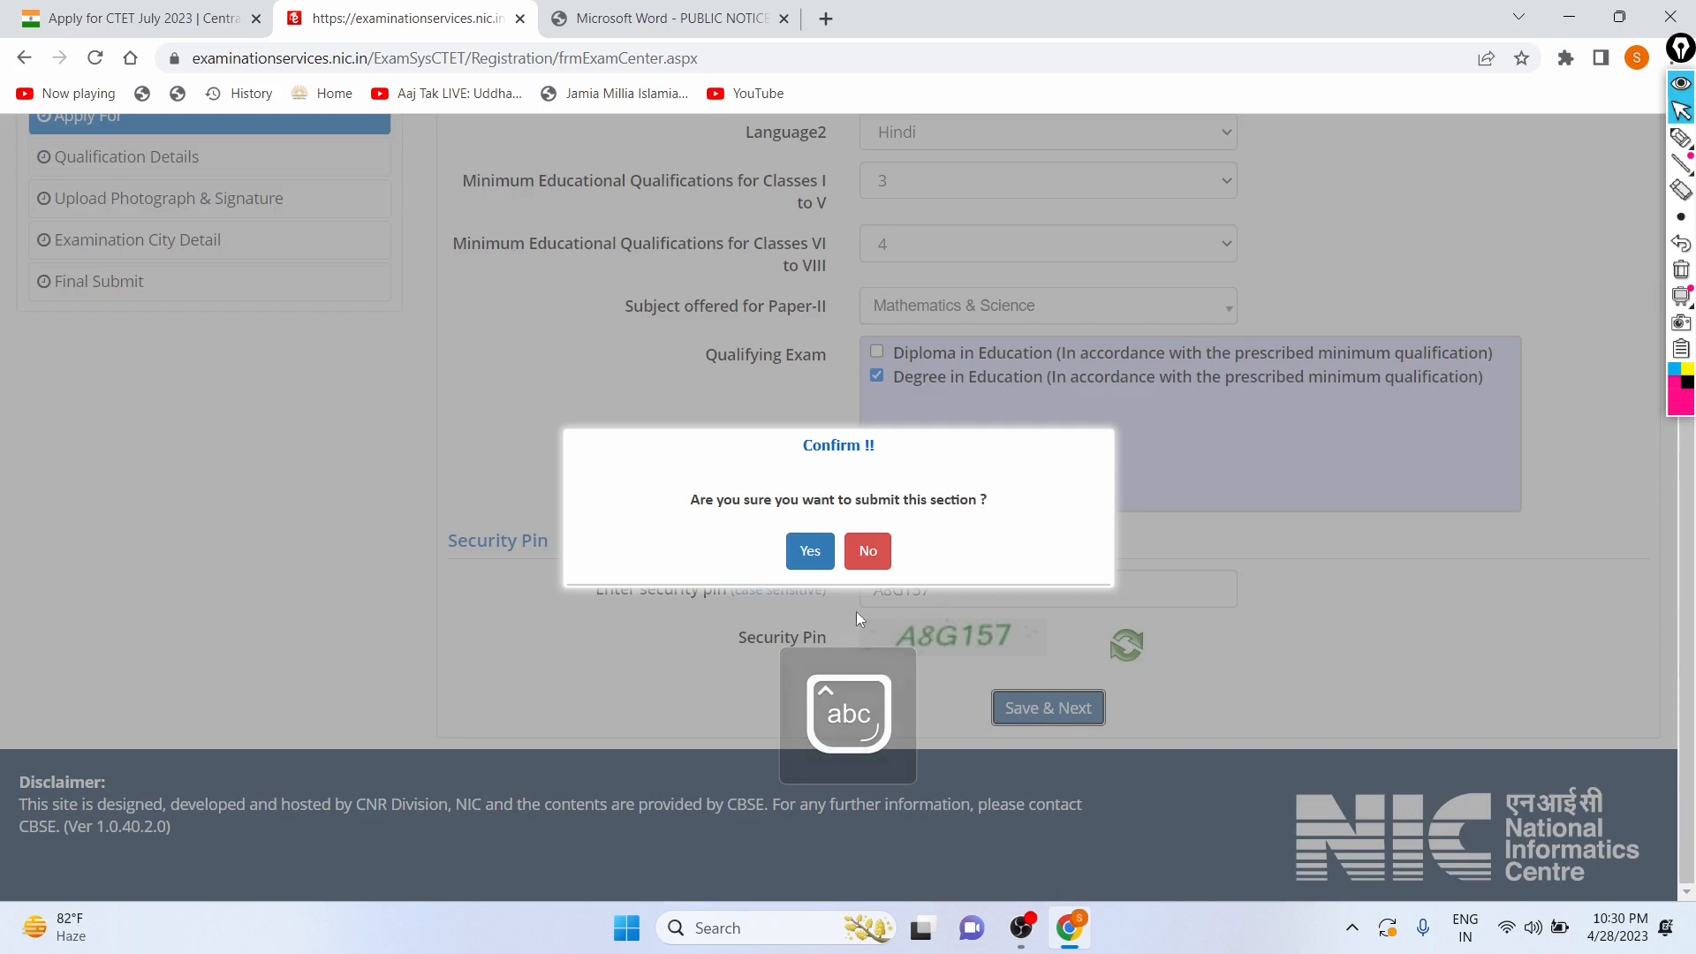
left_click(806, 554)
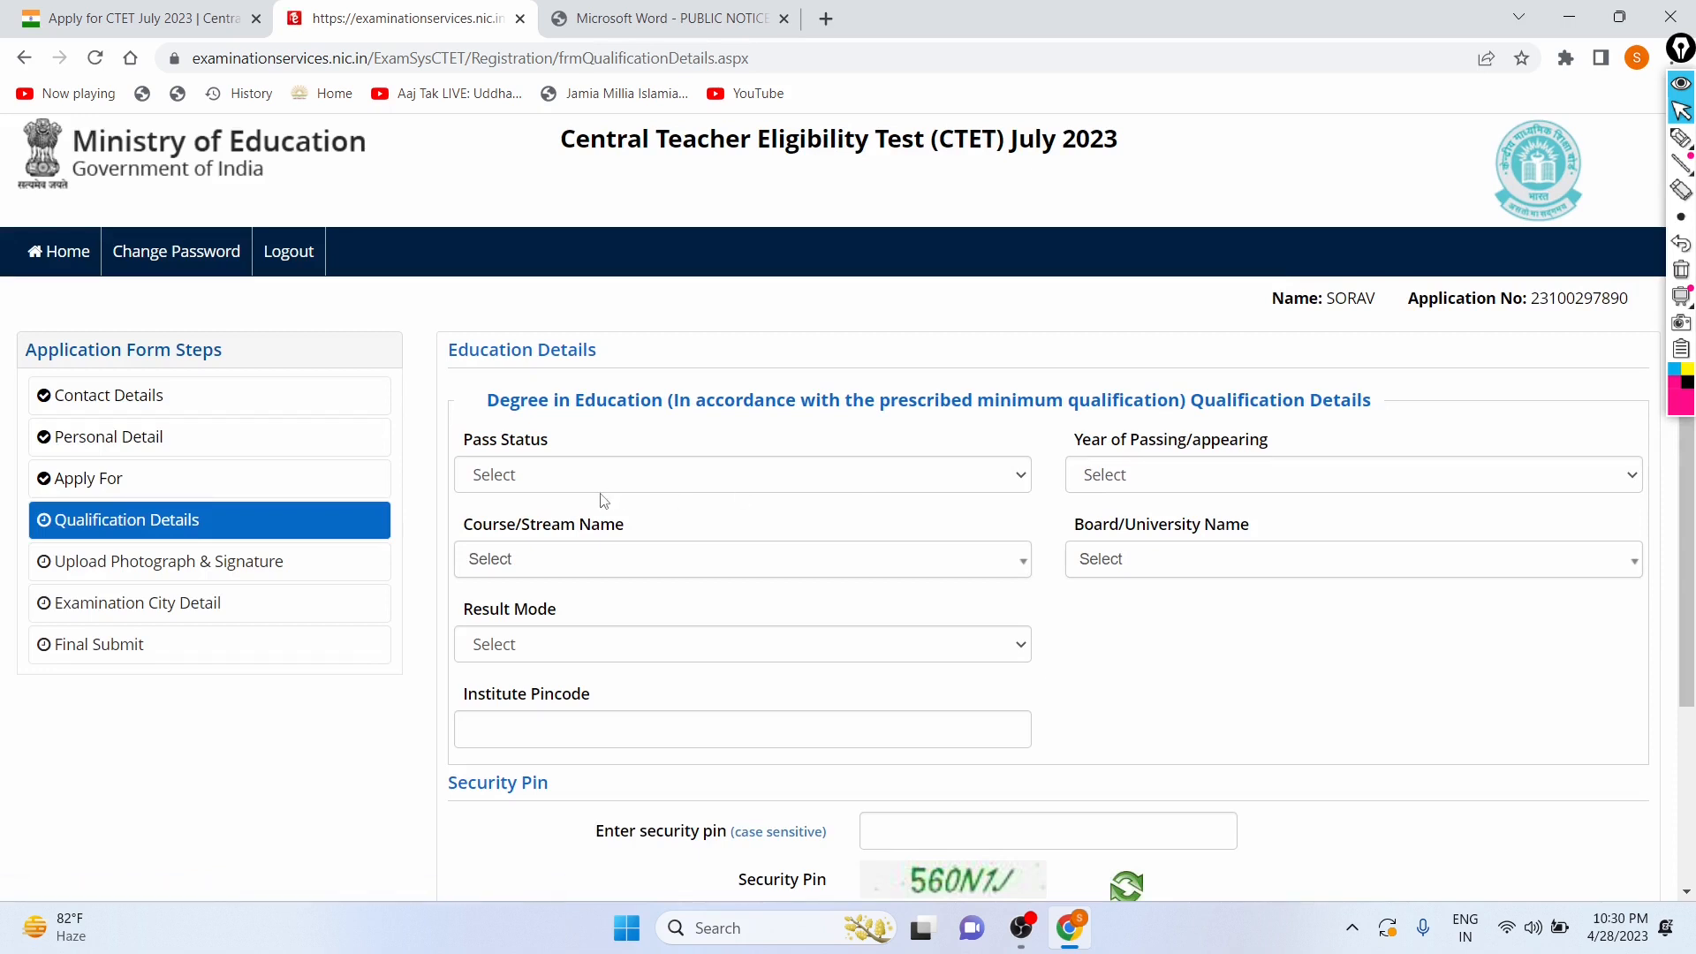
Step: Set Pass Status to Appearing and Course/Stream to Education/Elementry Education etc
scroll(557, 403, "down", 1)
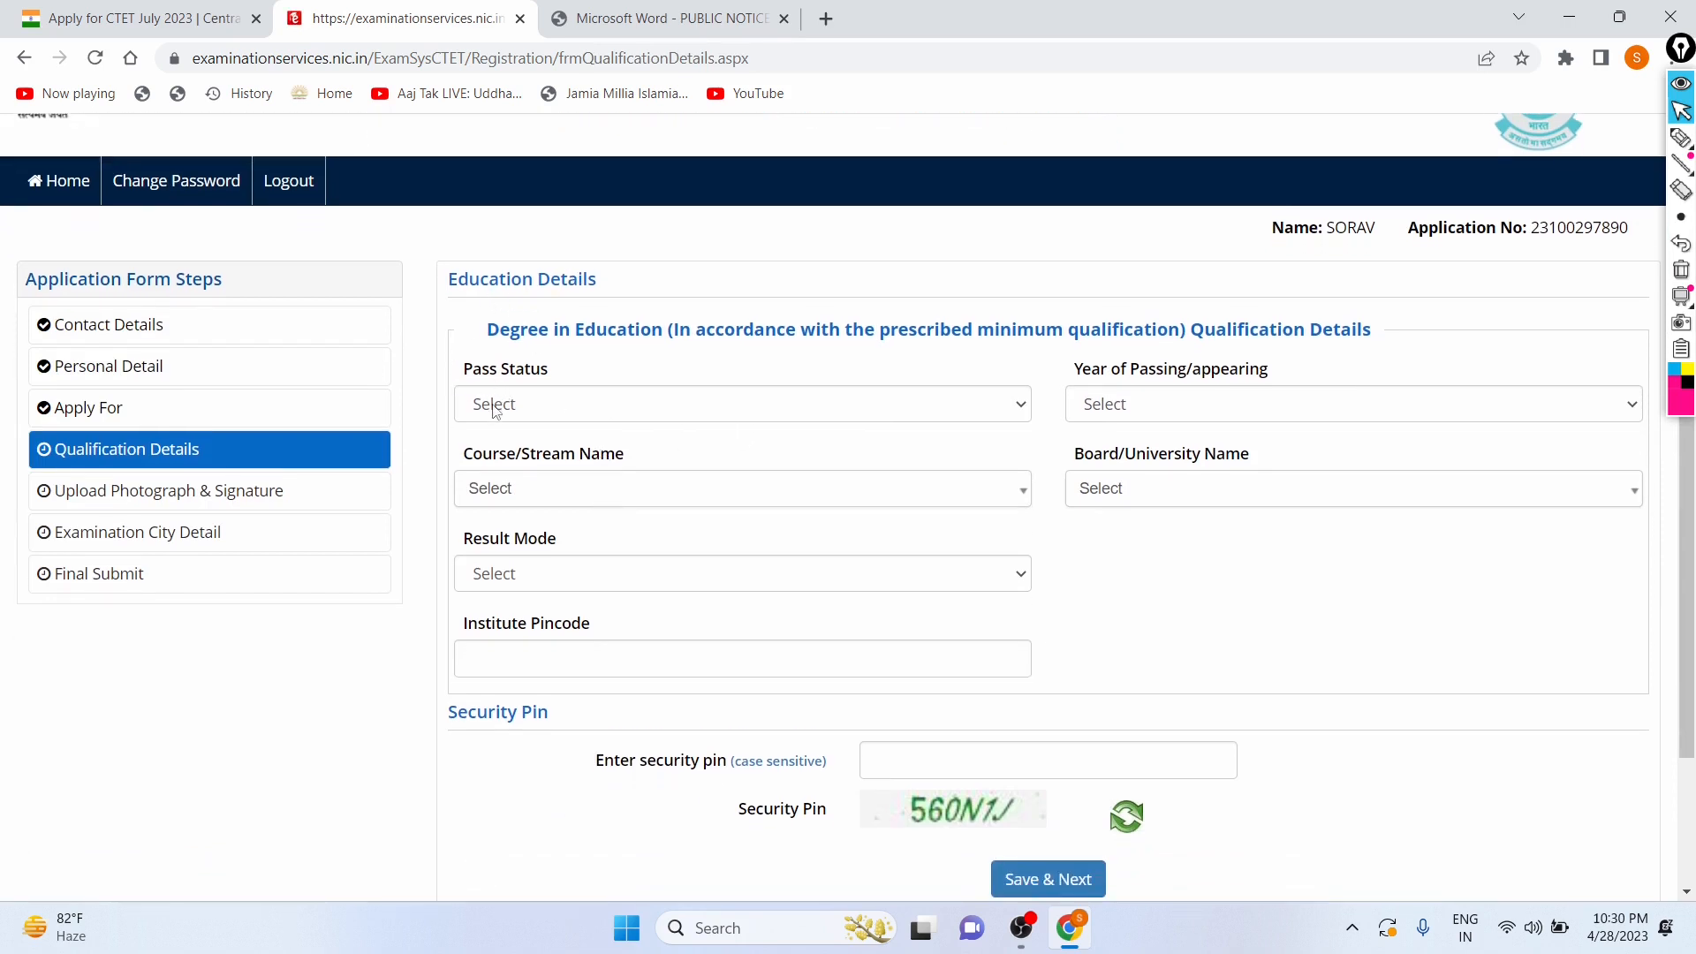
left_click_drag(489, 325, 1177, 368)
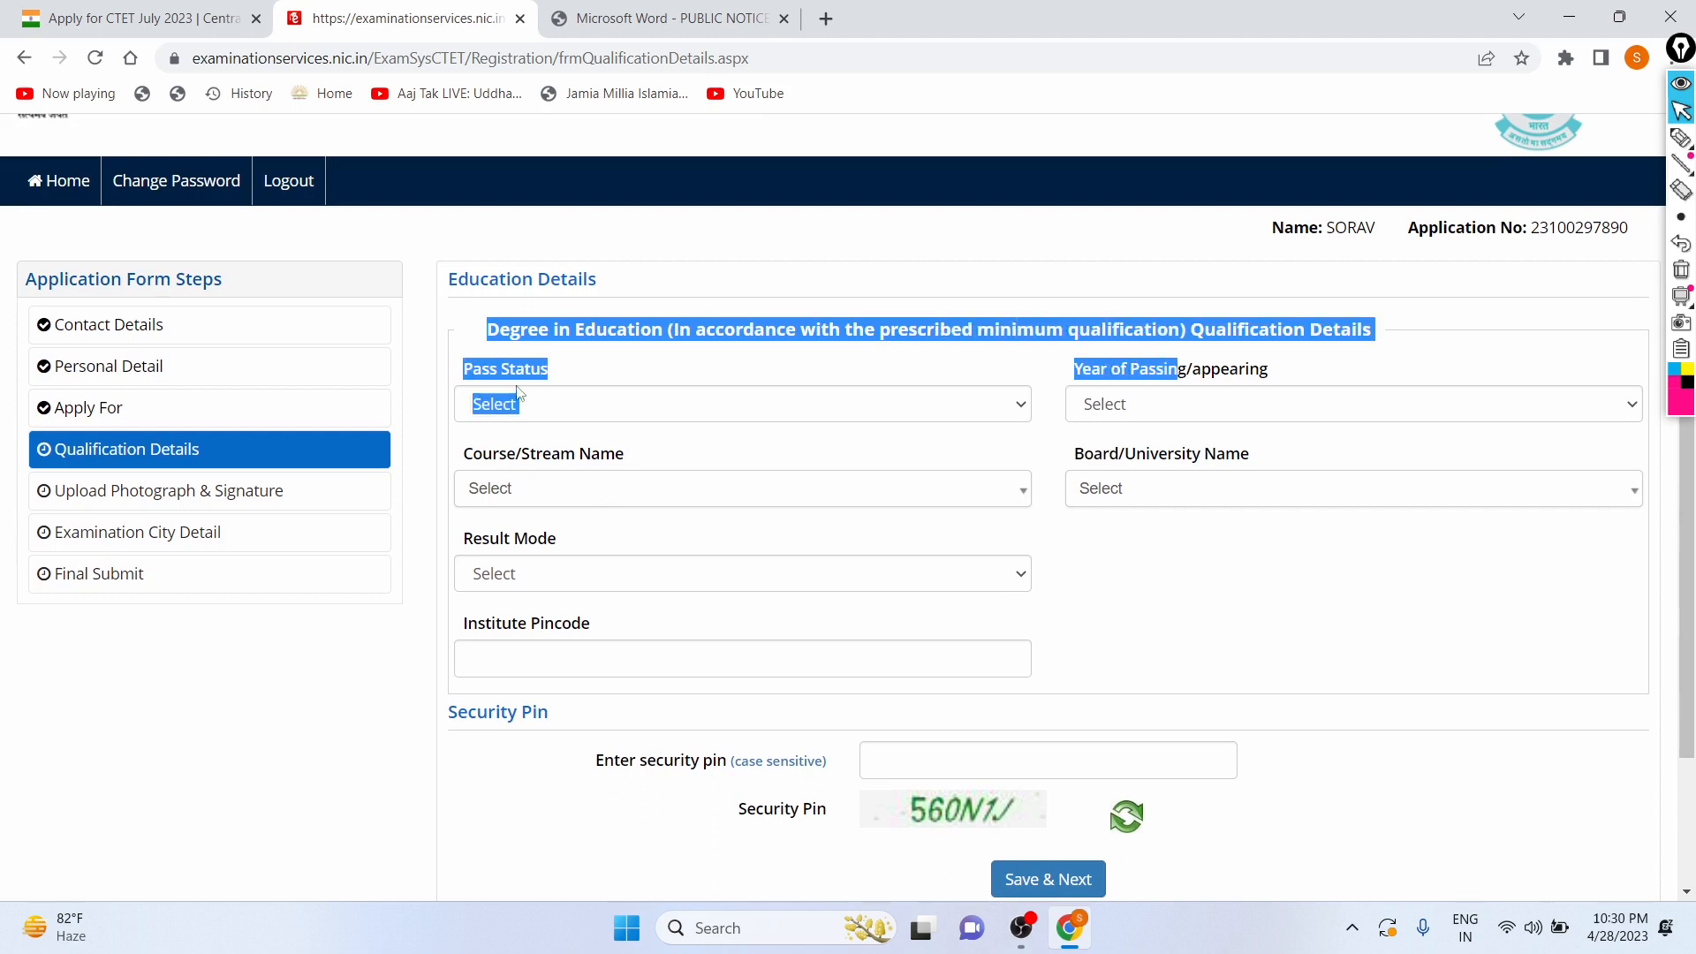
left_click(586, 408)
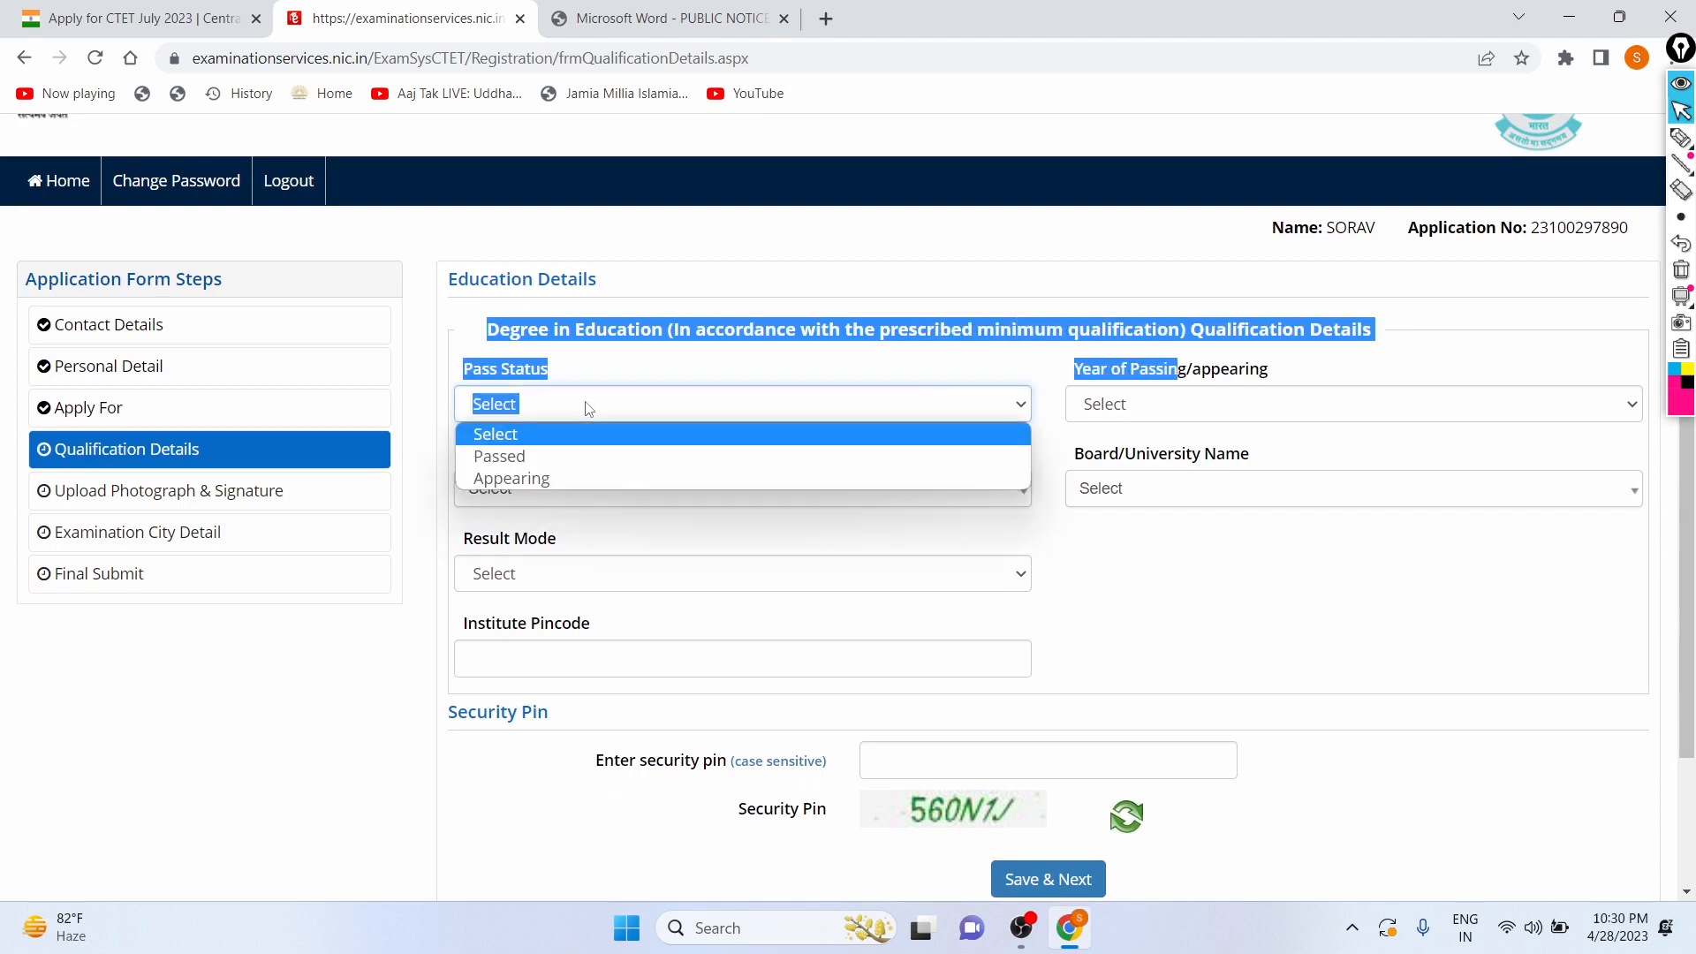
left_click(553, 477)
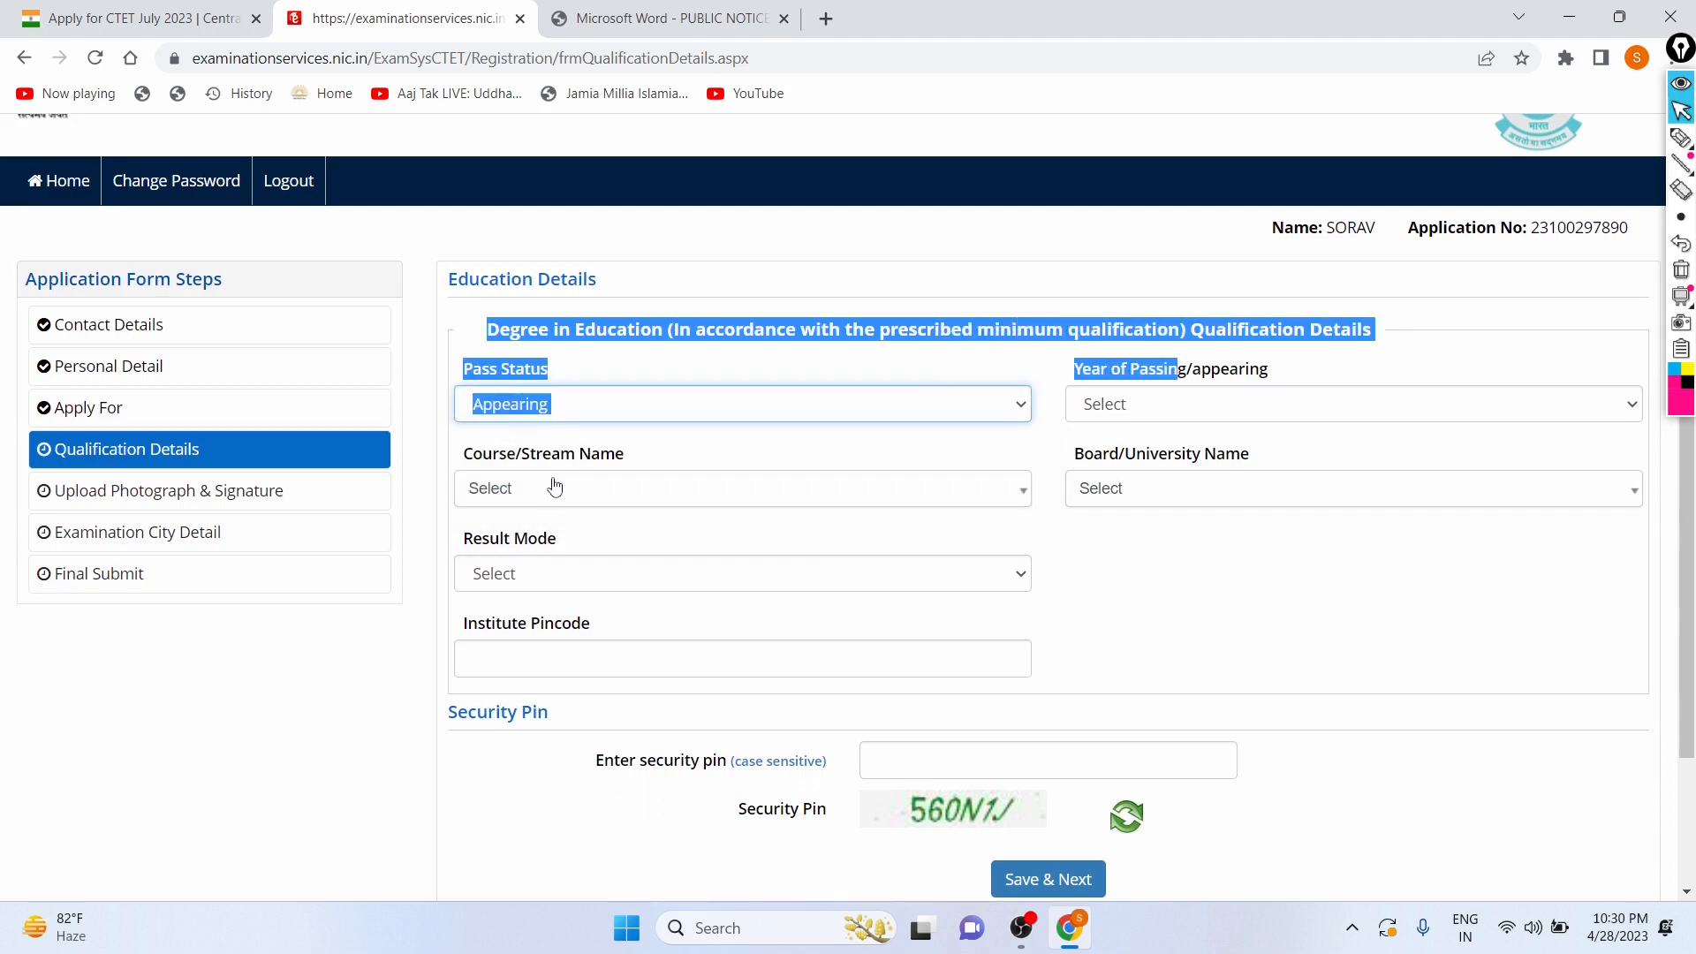
left_click(661, 403)
left_click(902, 480)
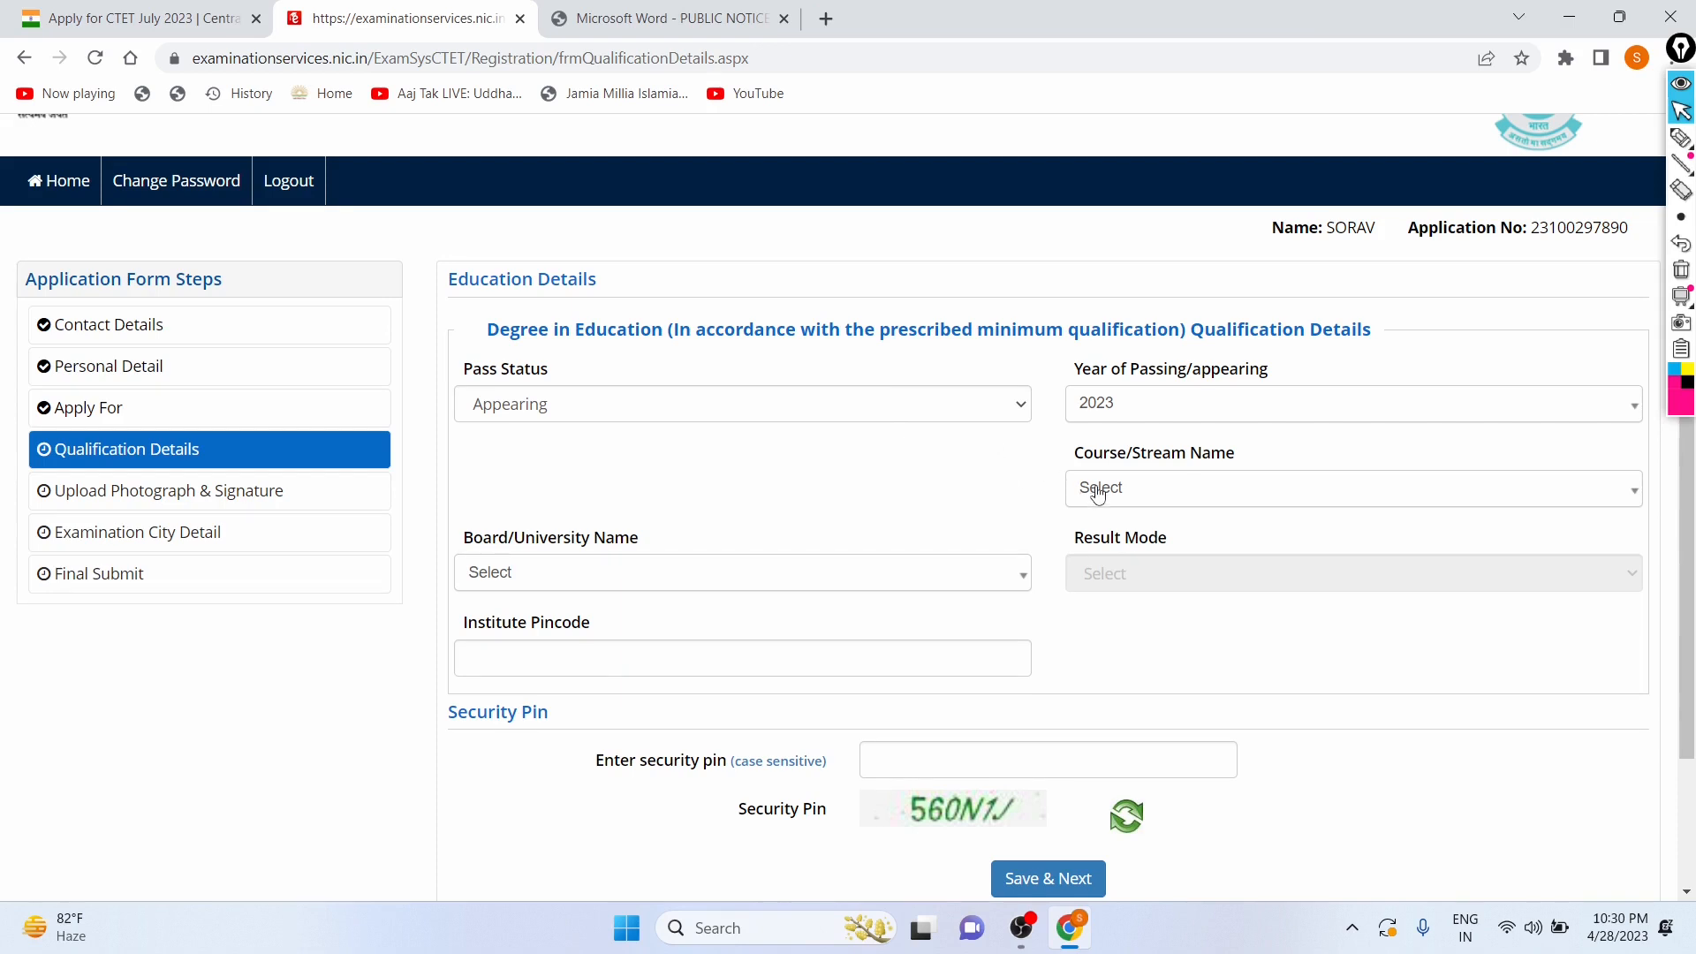
left_click(1158, 500)
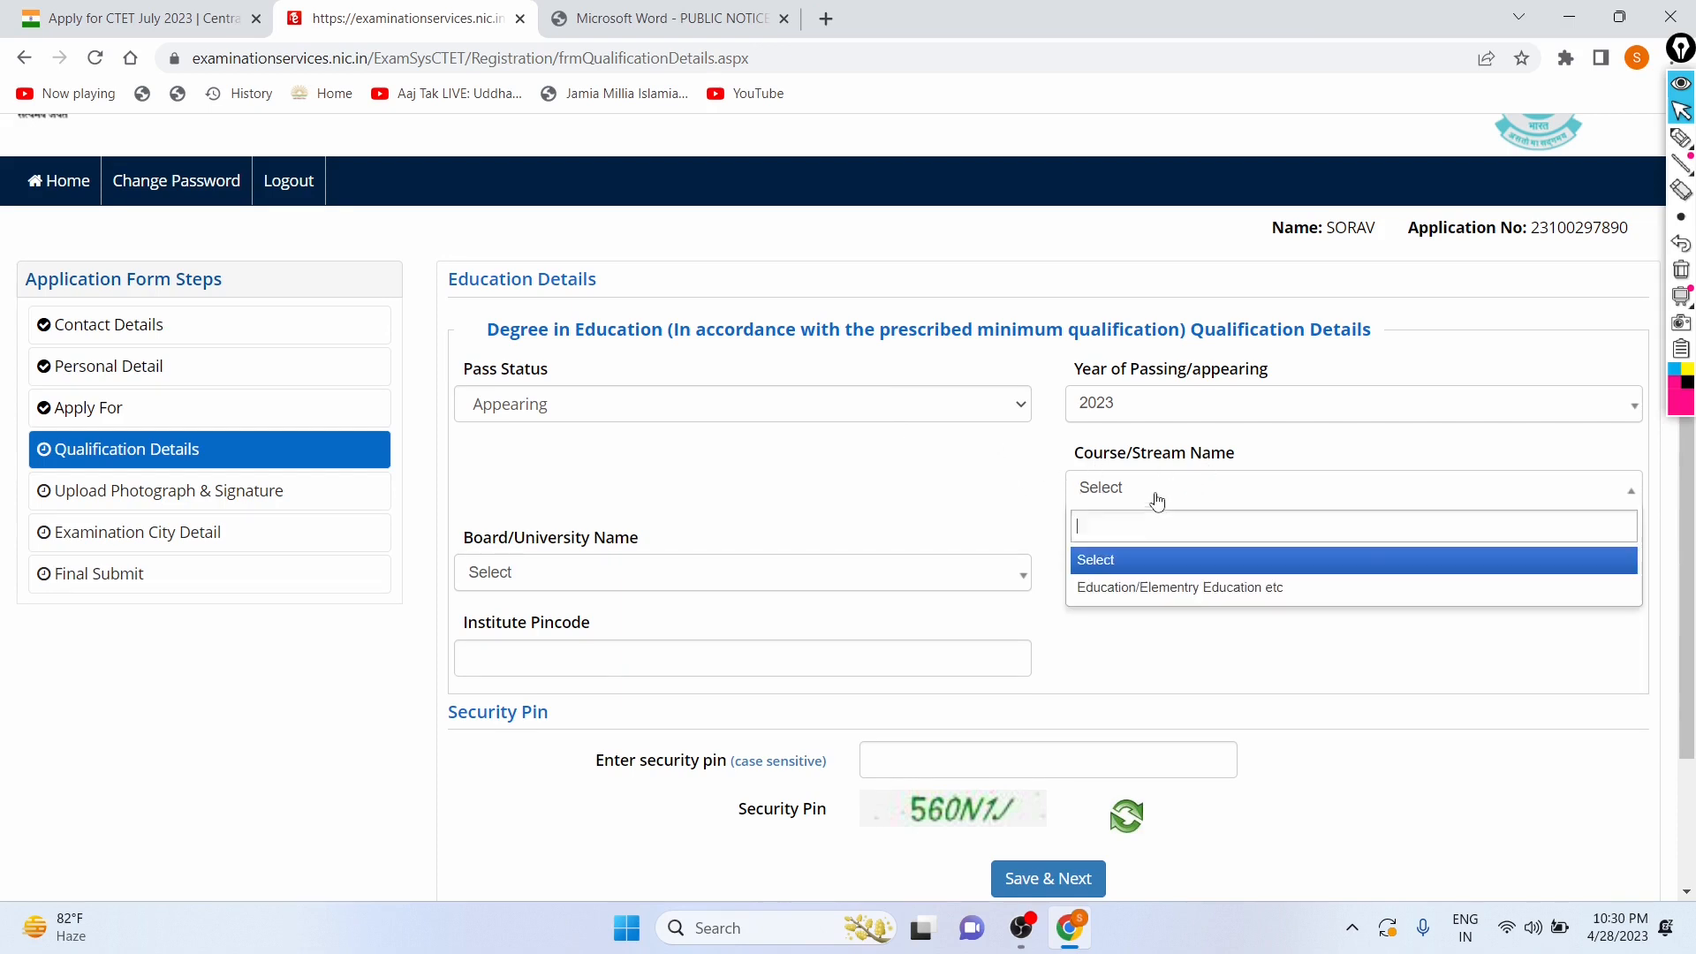
left_click(1137, 590)
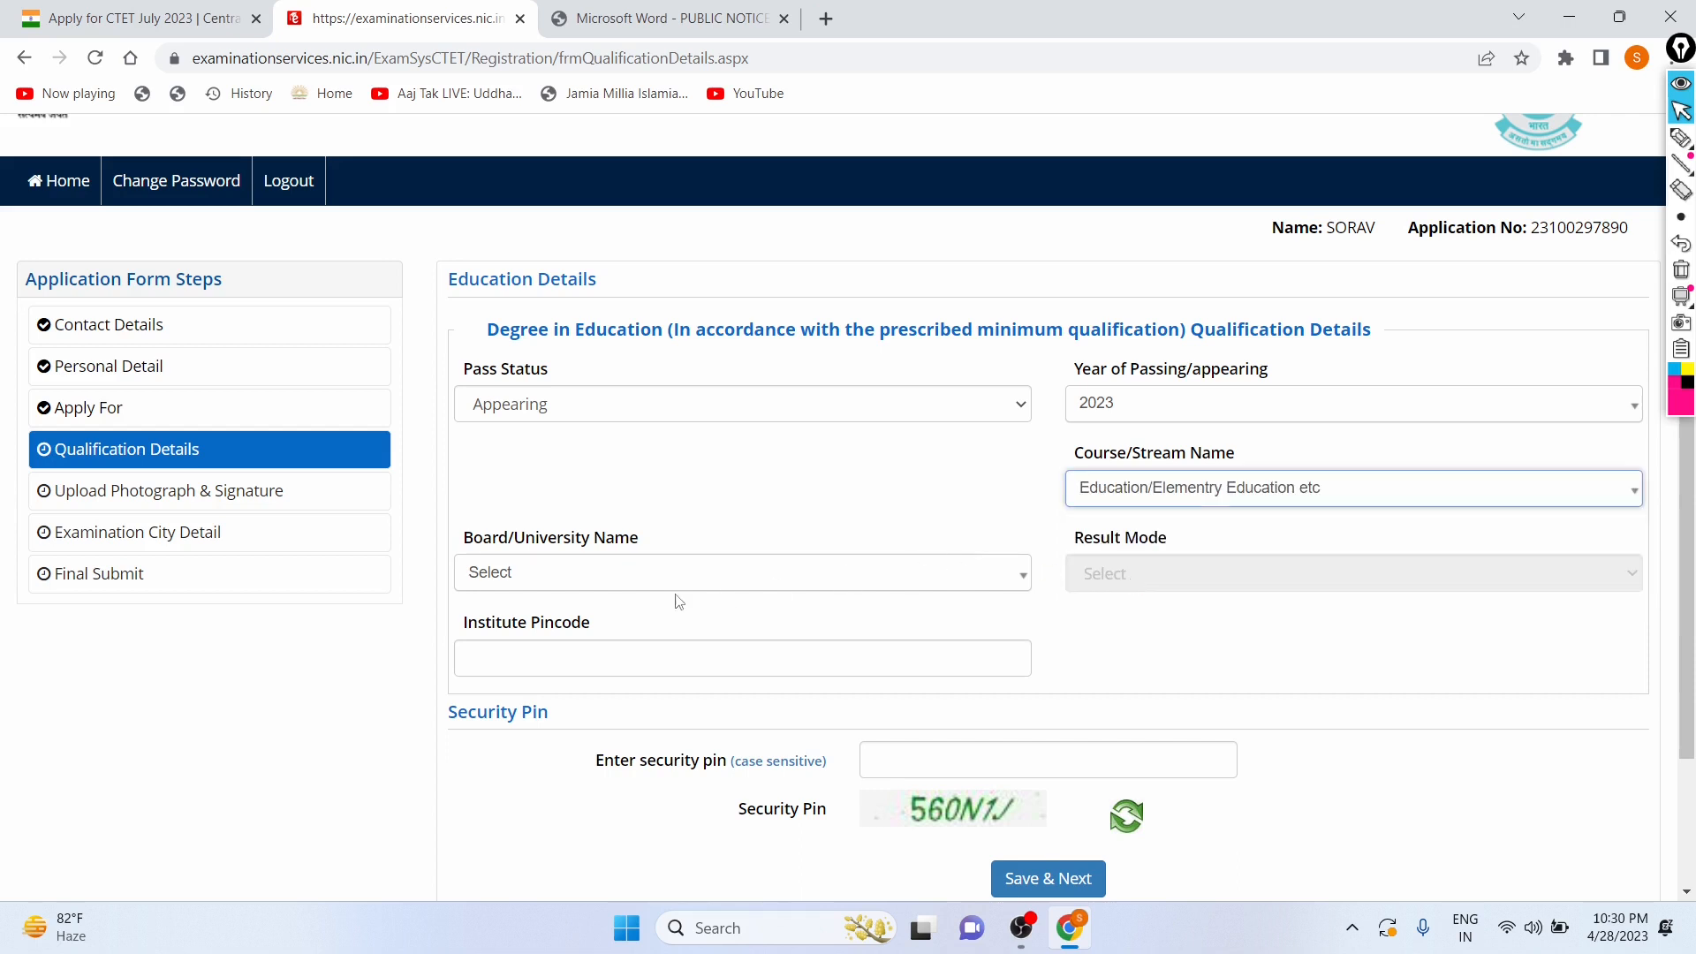
Step: Search the Board/University Name list for 'Guru Govind'
left_click(567, 580)
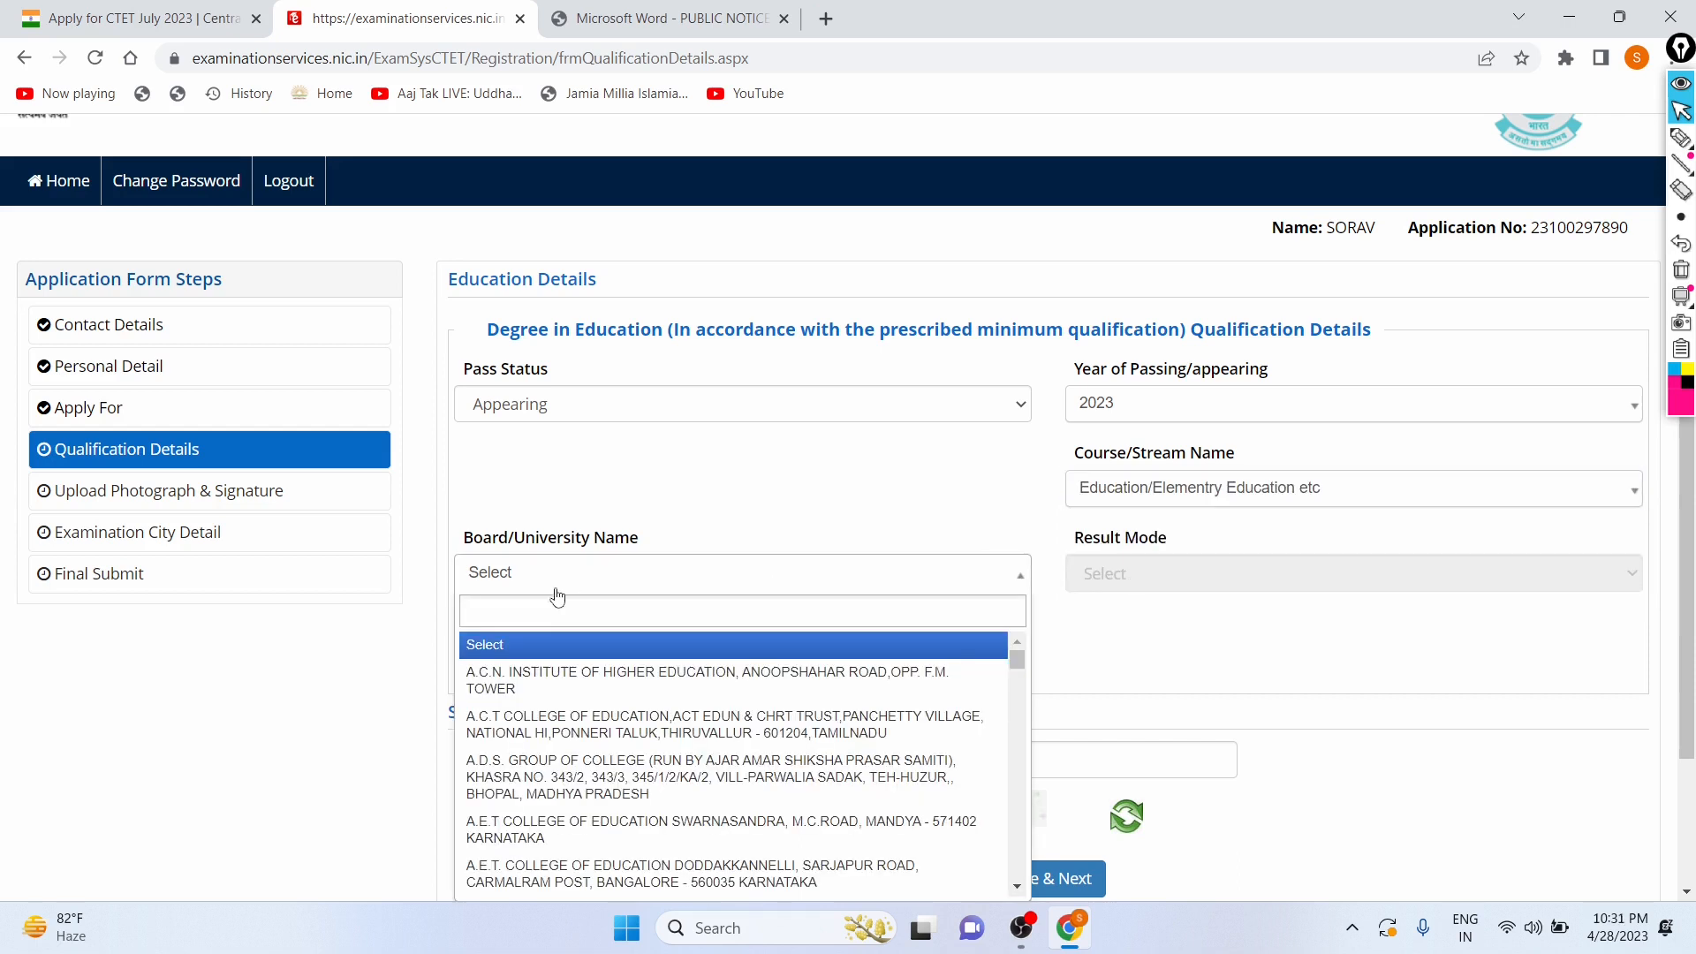
left_click(570, 425)
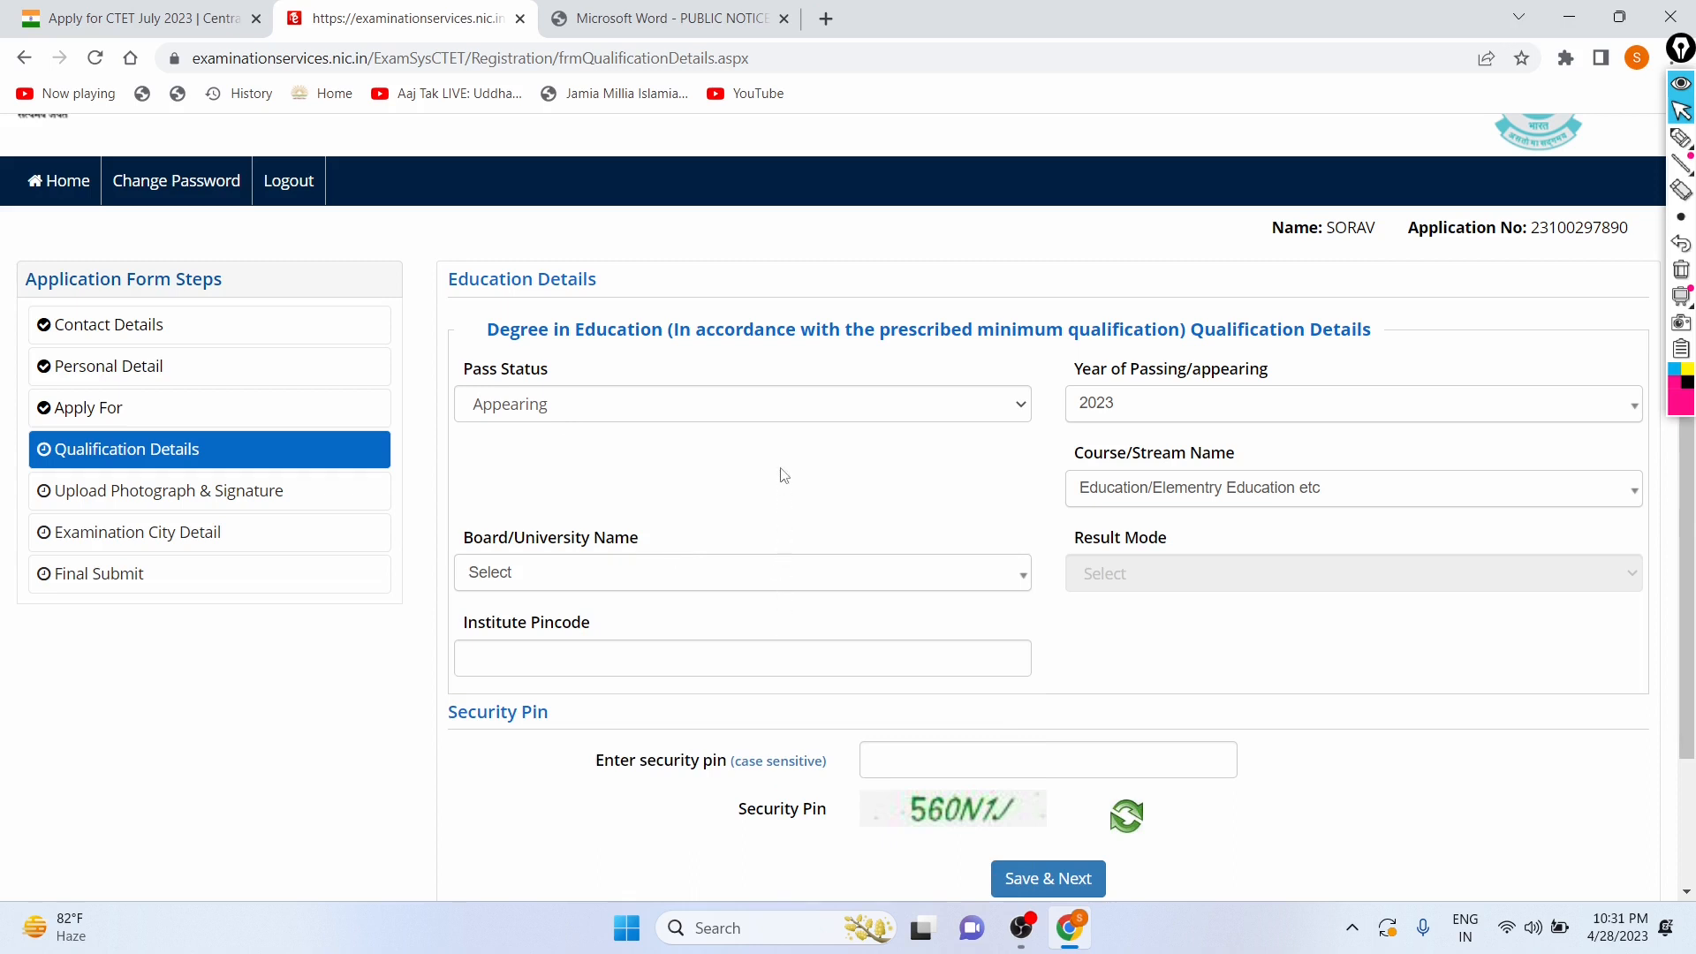
scroll(781, 473, "down", 2)
left_click(751, 433)
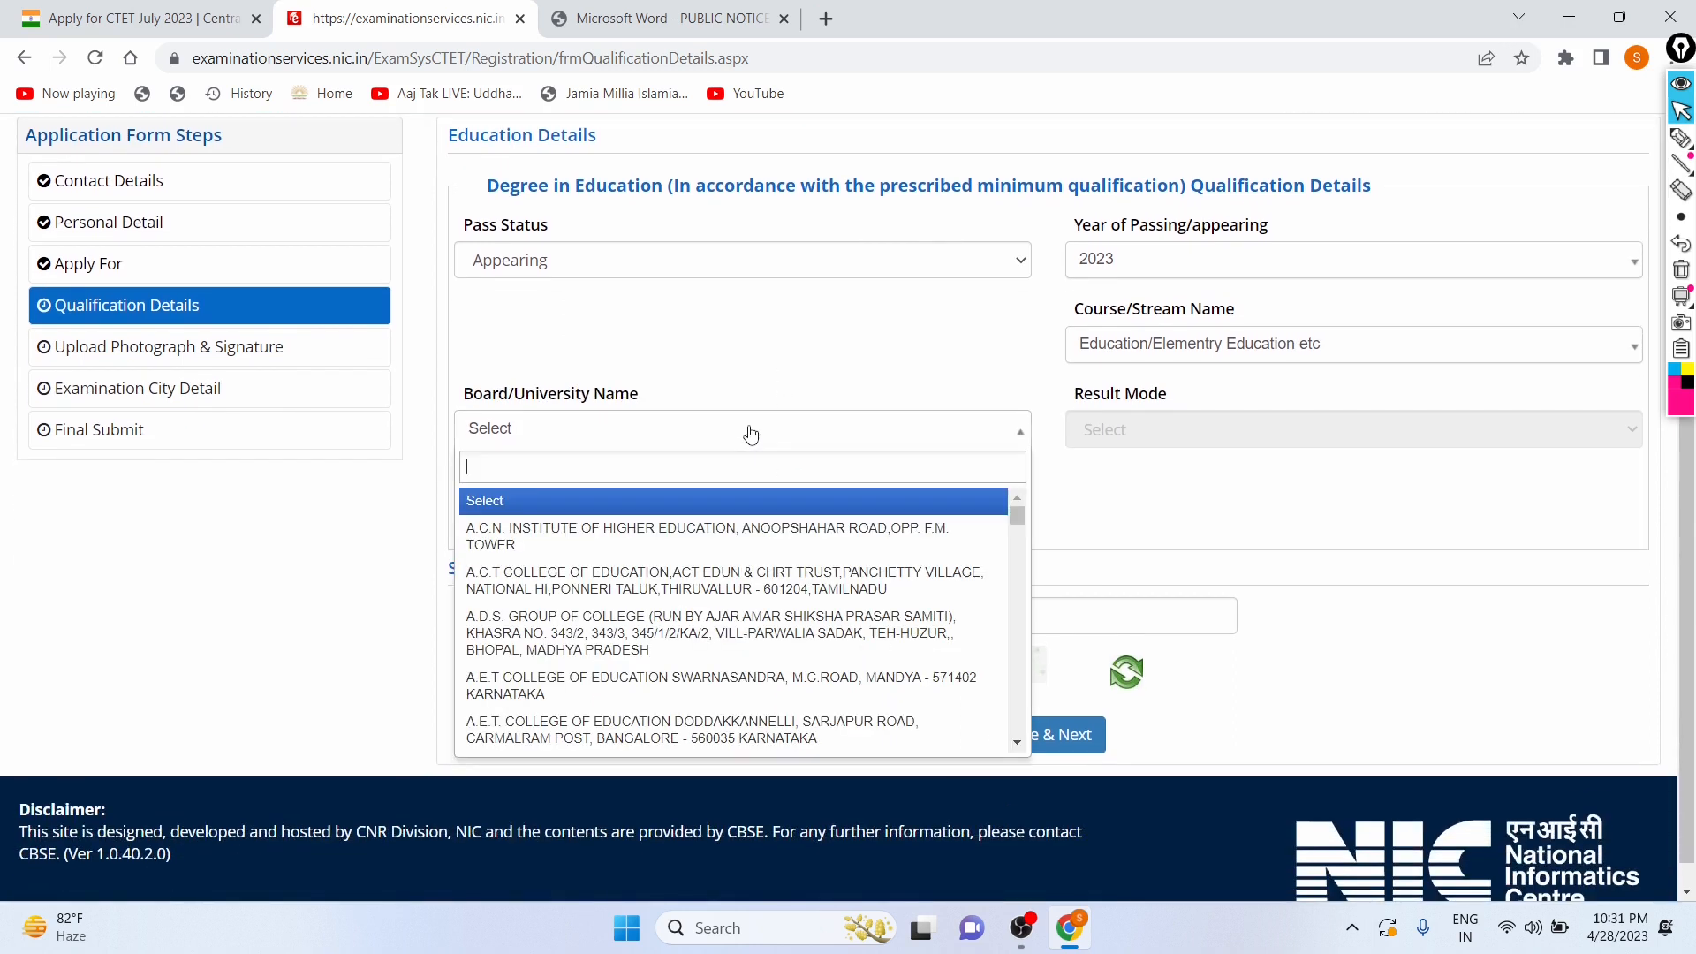
type("G")
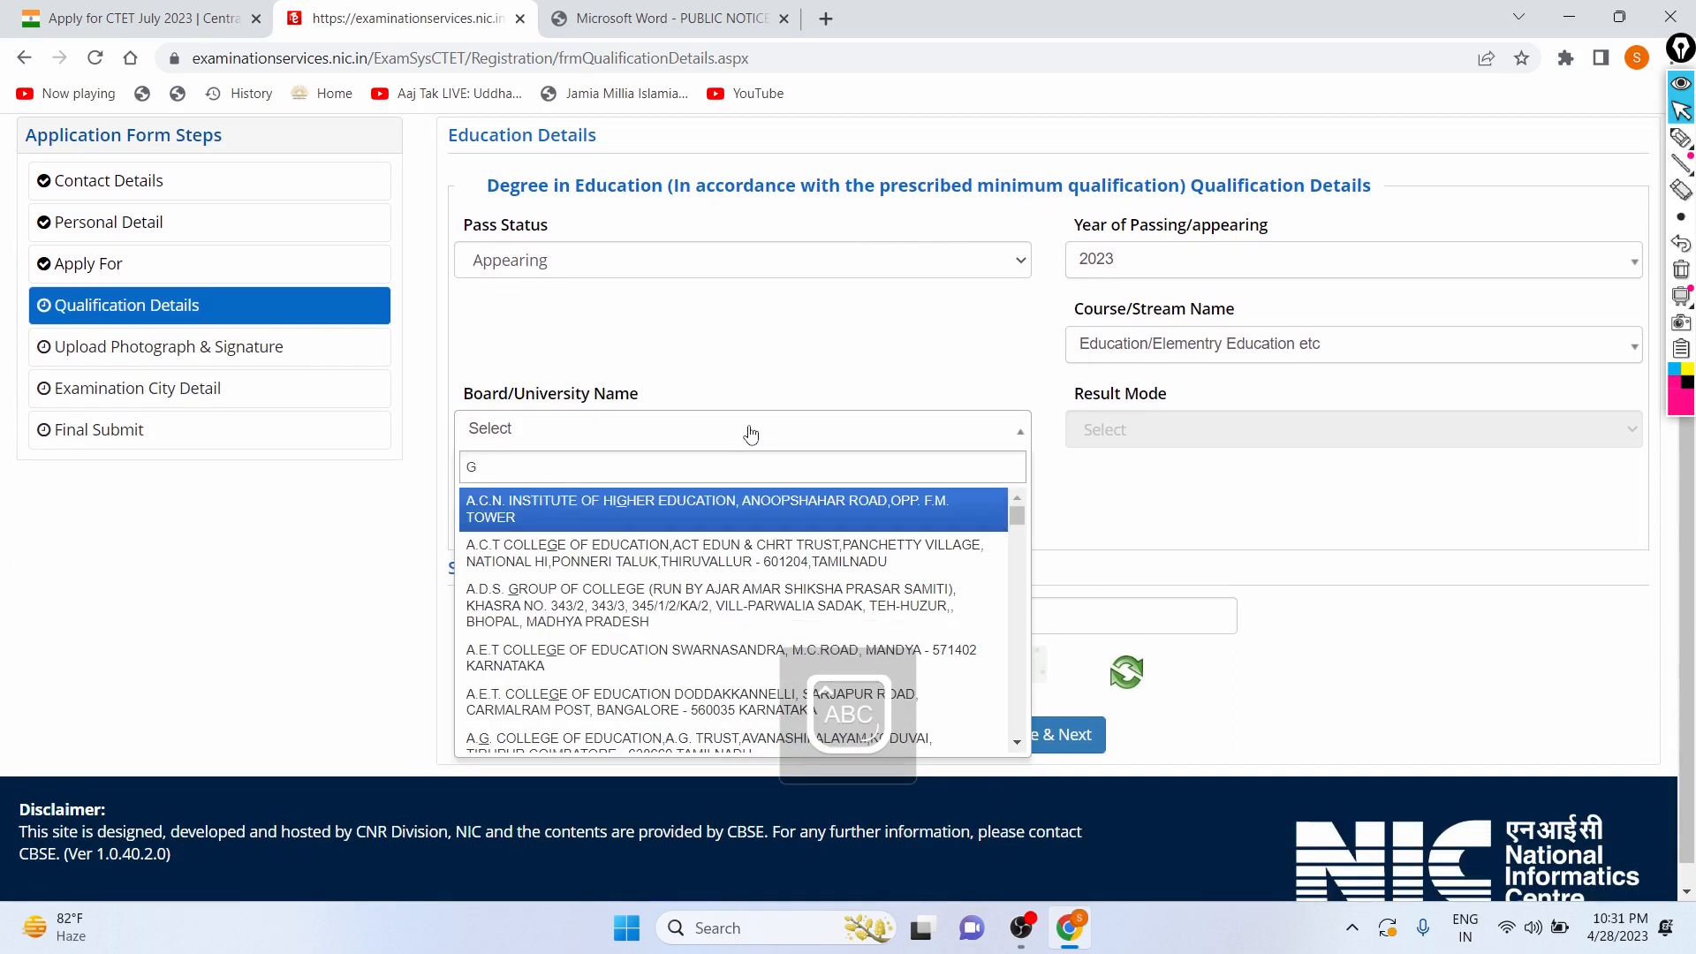
key("Caps_Lock")
type("uru")
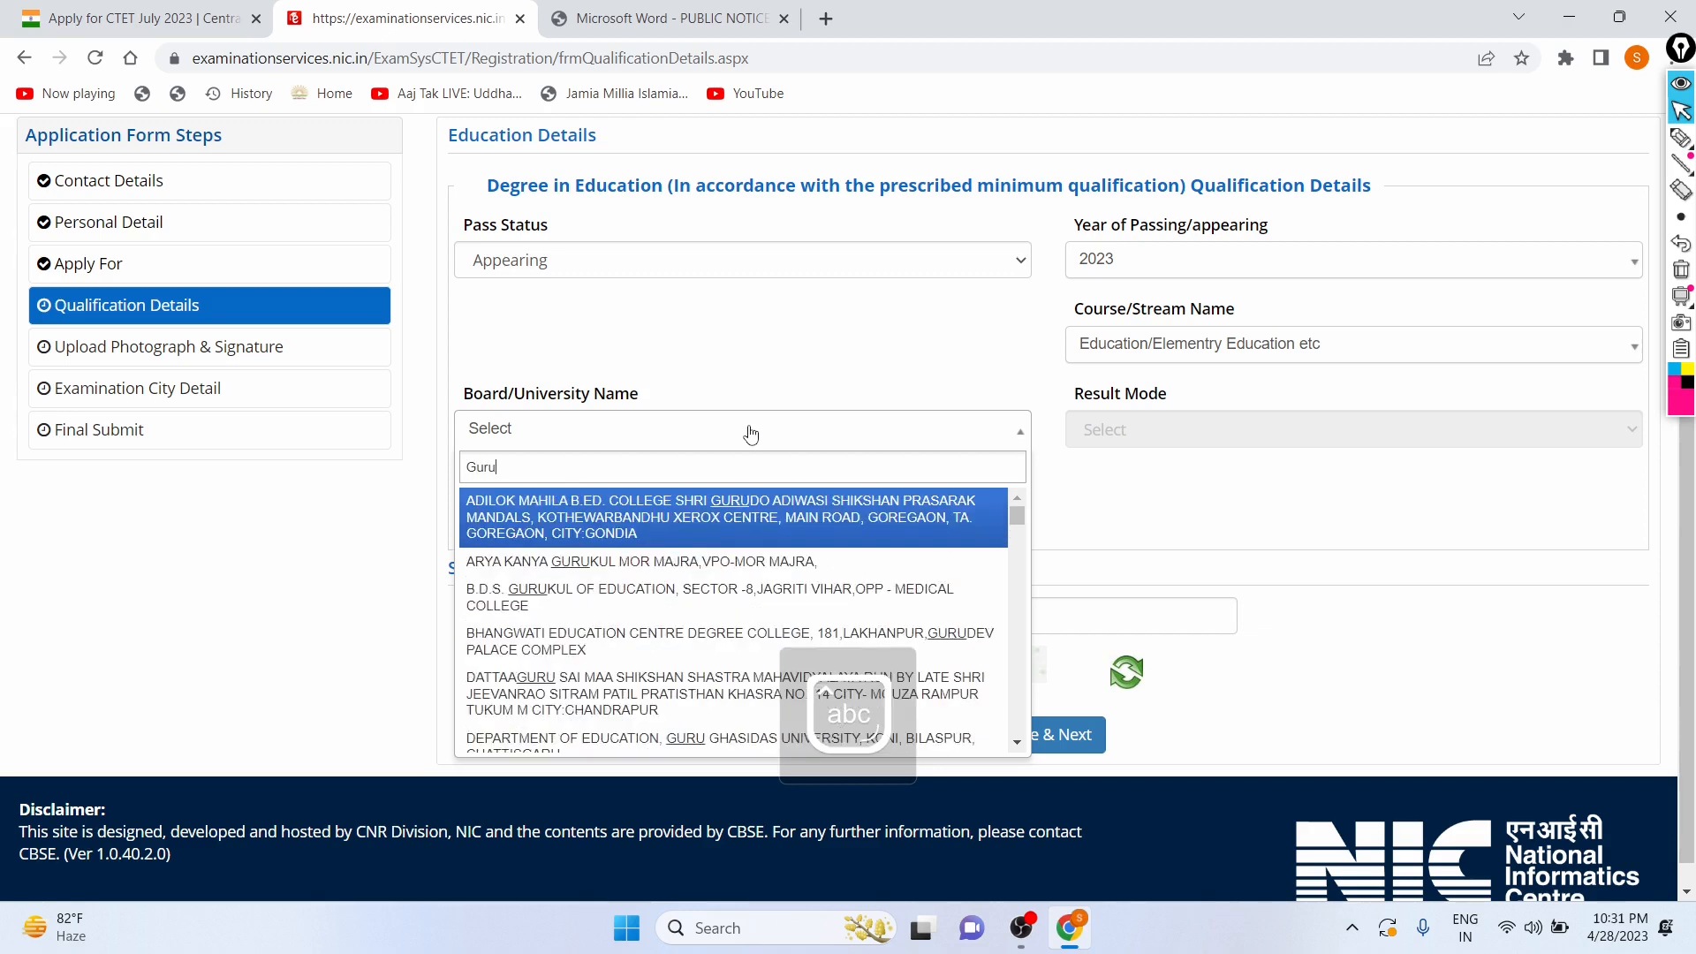
type(" Go")
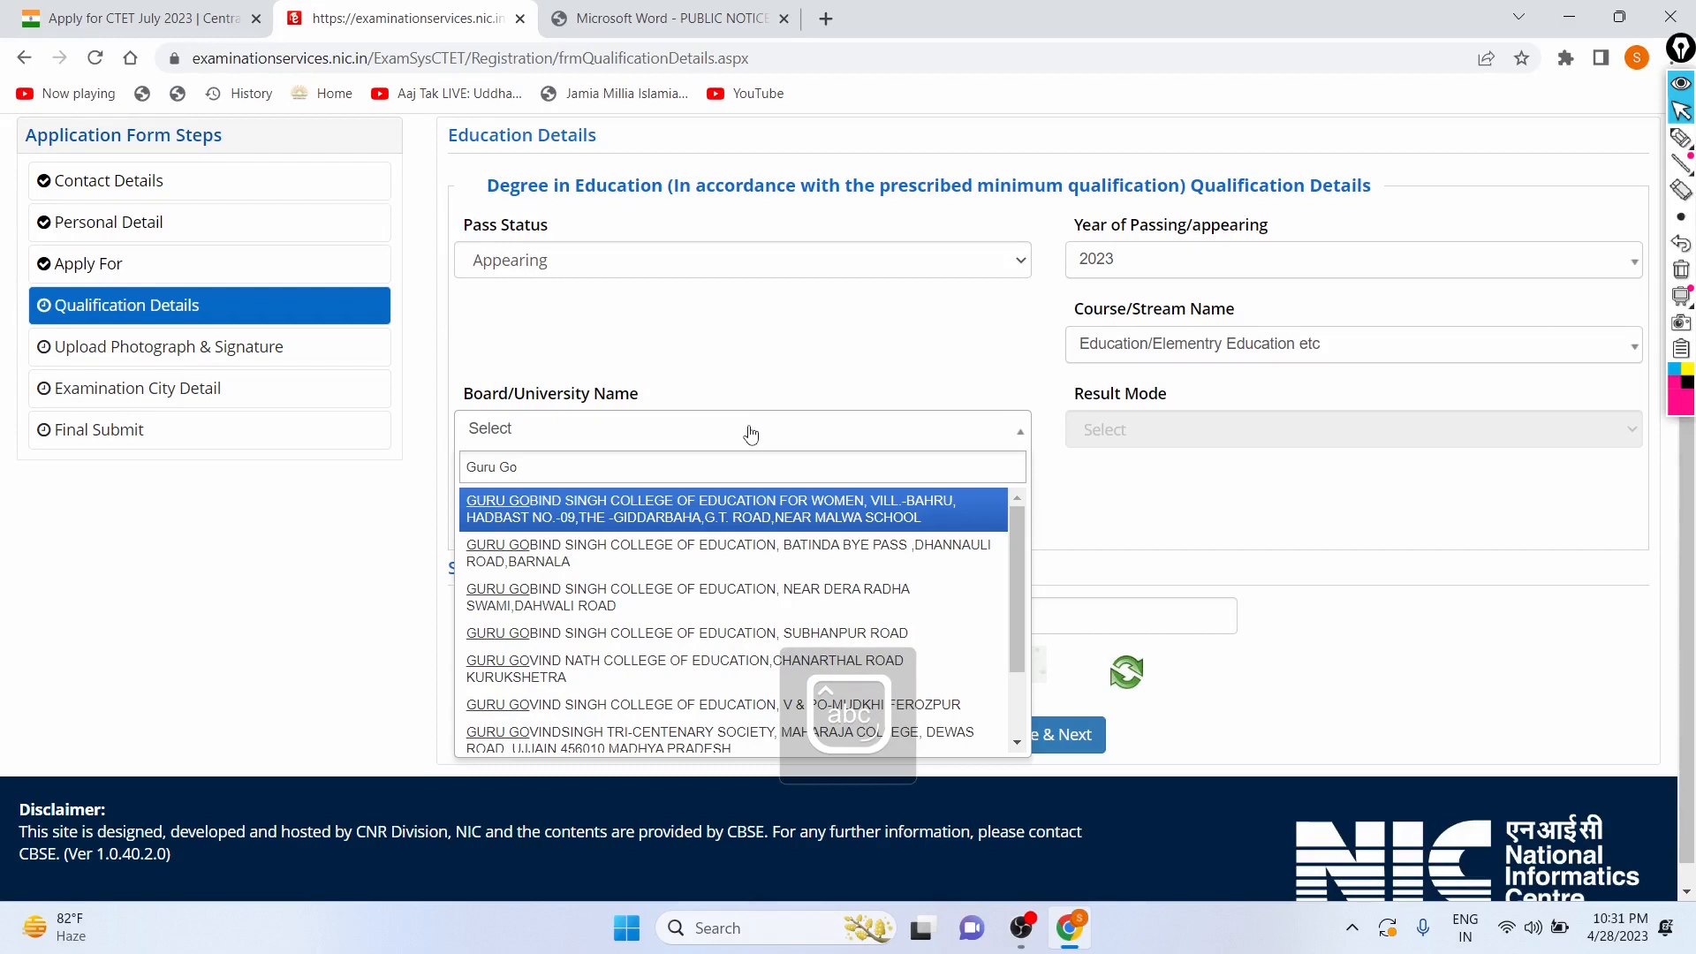
type("vind")
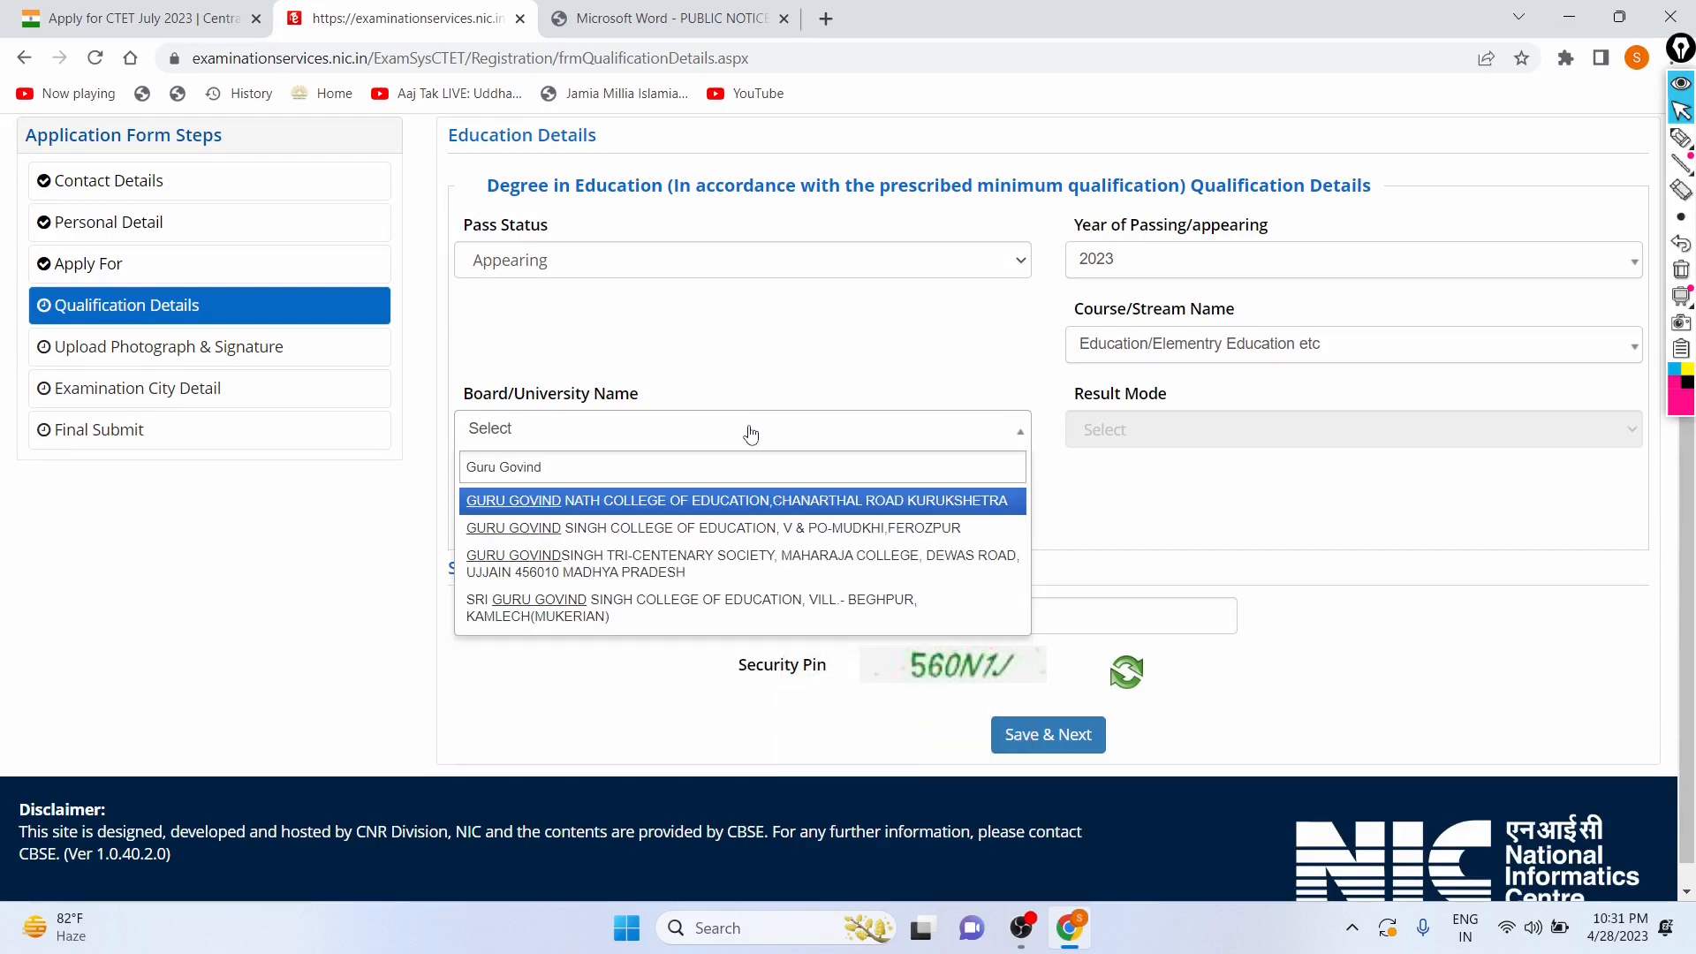
Step: Try a 'Delhi Uni' search, then return to the 'Guru Govind' filter showing four colleges
key("BackSpace")
key("BackSpace")
key("BackSpace")
key("BackSpace")
key("BackSpace")
key("BackSpace")
key("BackSpace")
key("BackSpace")
key("BackSpace")
key("BackSpace")
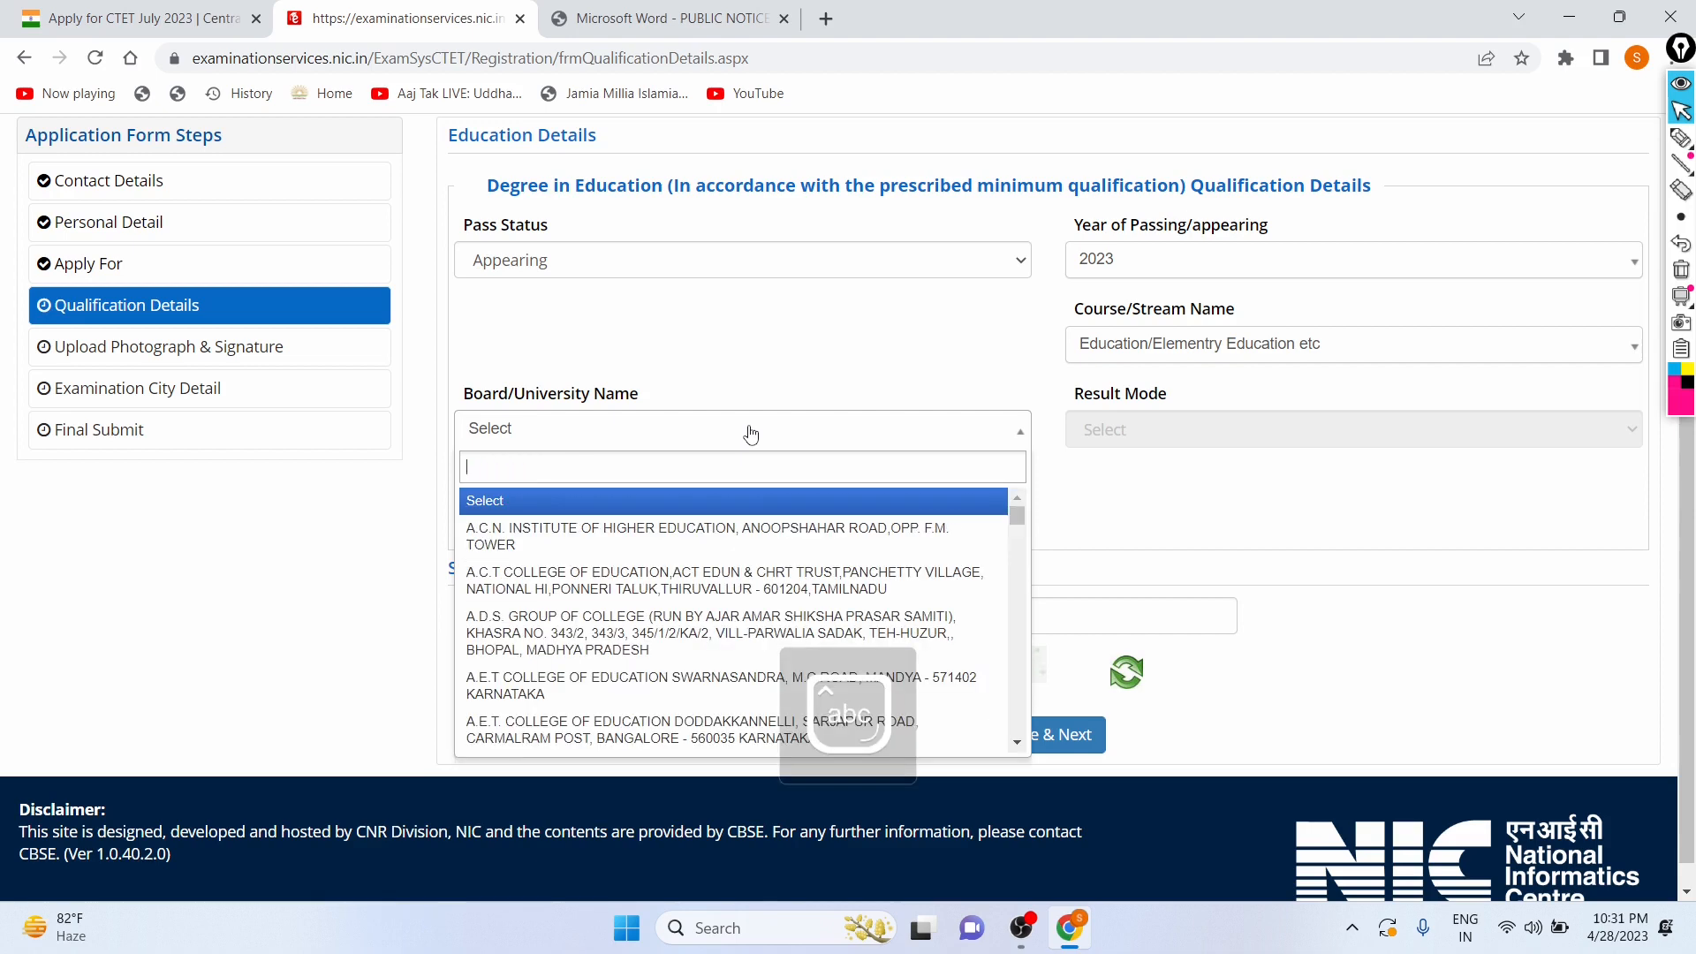
type("Delhi Uni")
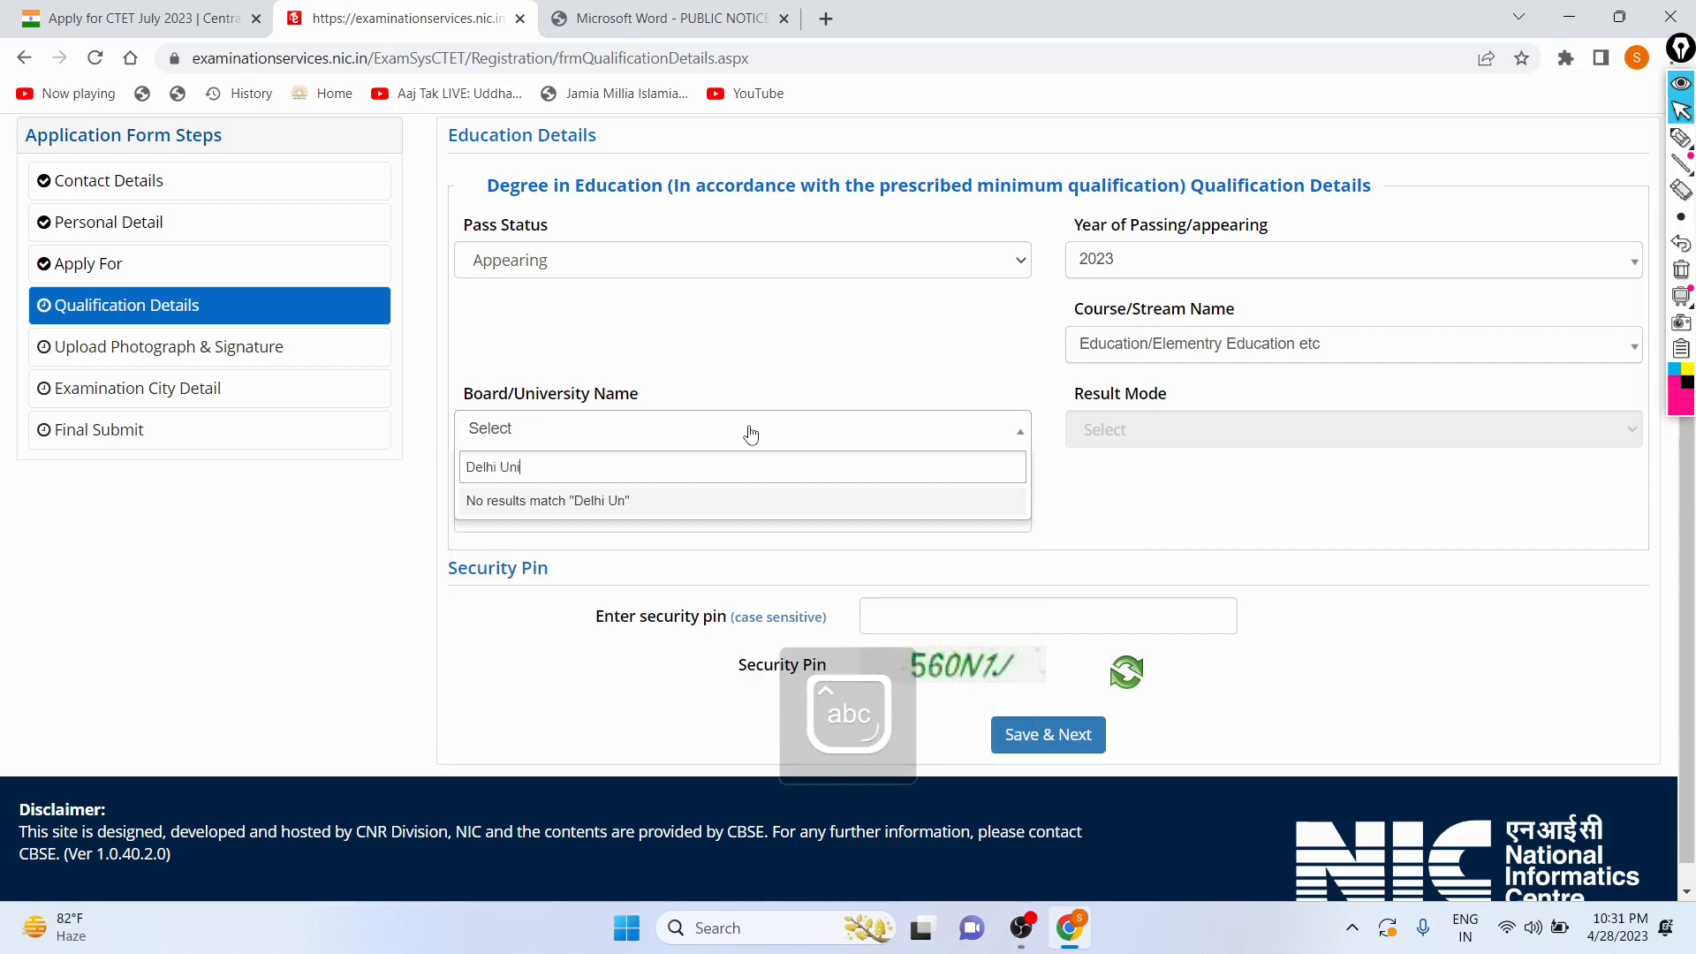
key("BackSpace")
key("BackSpace")
key("BackSpace")
key("BackSpace")
key("BackSpace")
key("BackSpace")
key("BackSpace")
key("BackSpace")
key("Caps_Lock")
type("G")
key("Caps_Lock")
type("ru")
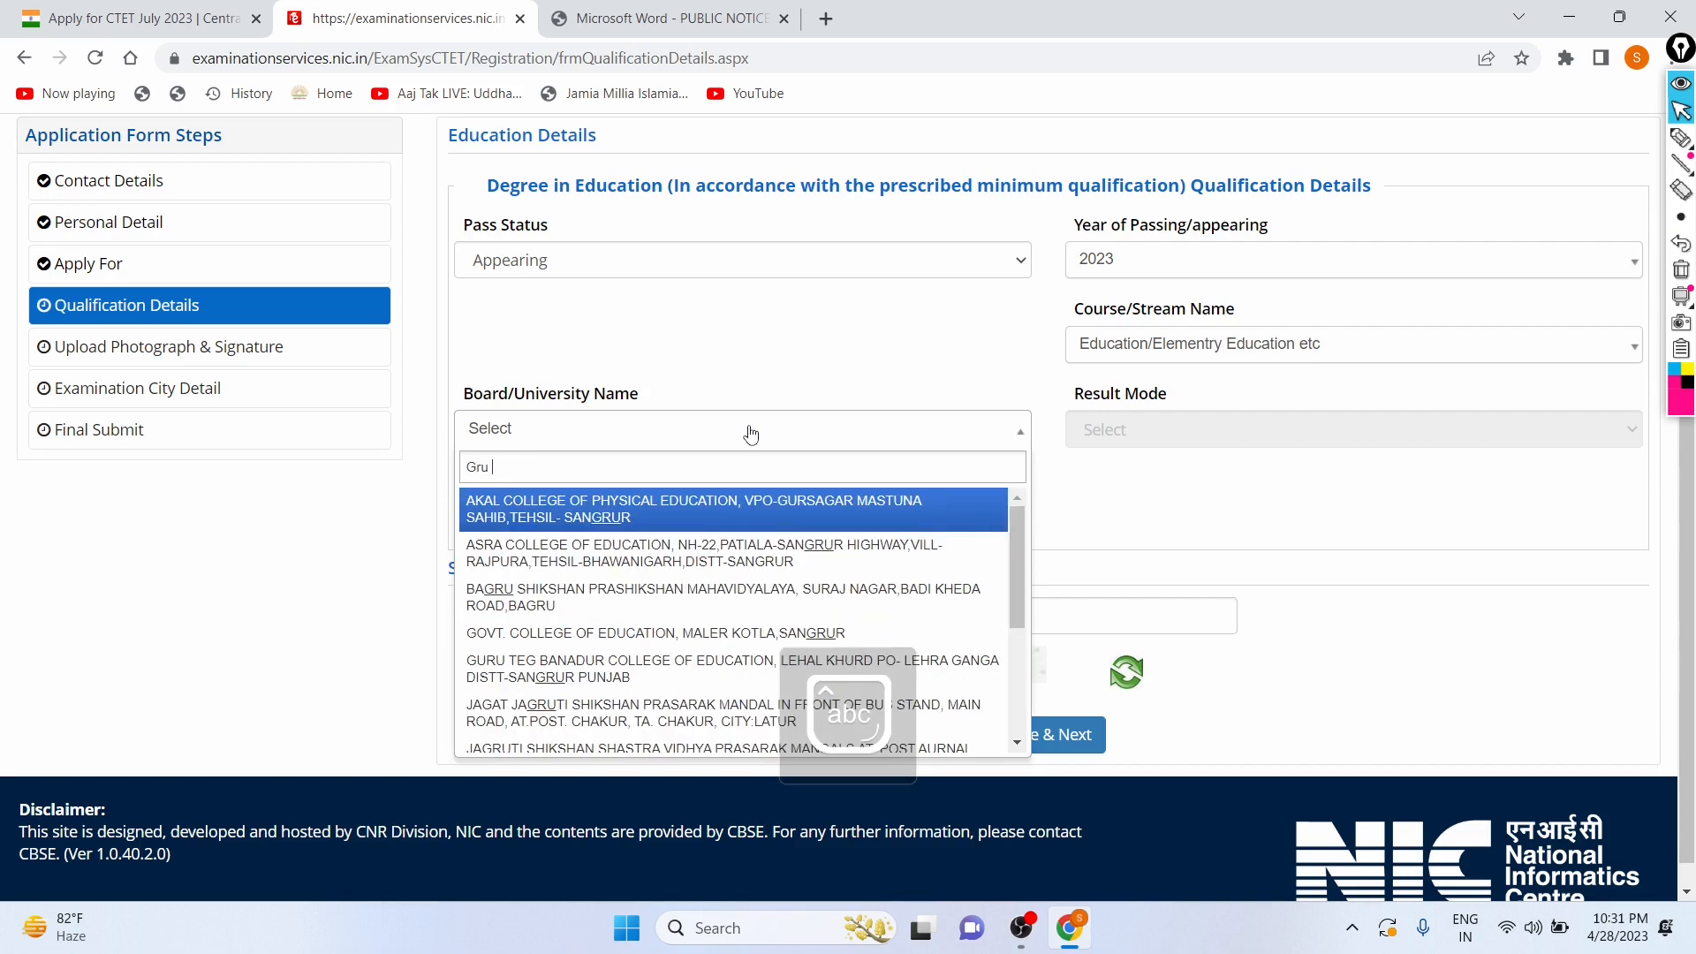
key("BackSpace")
type("uru")
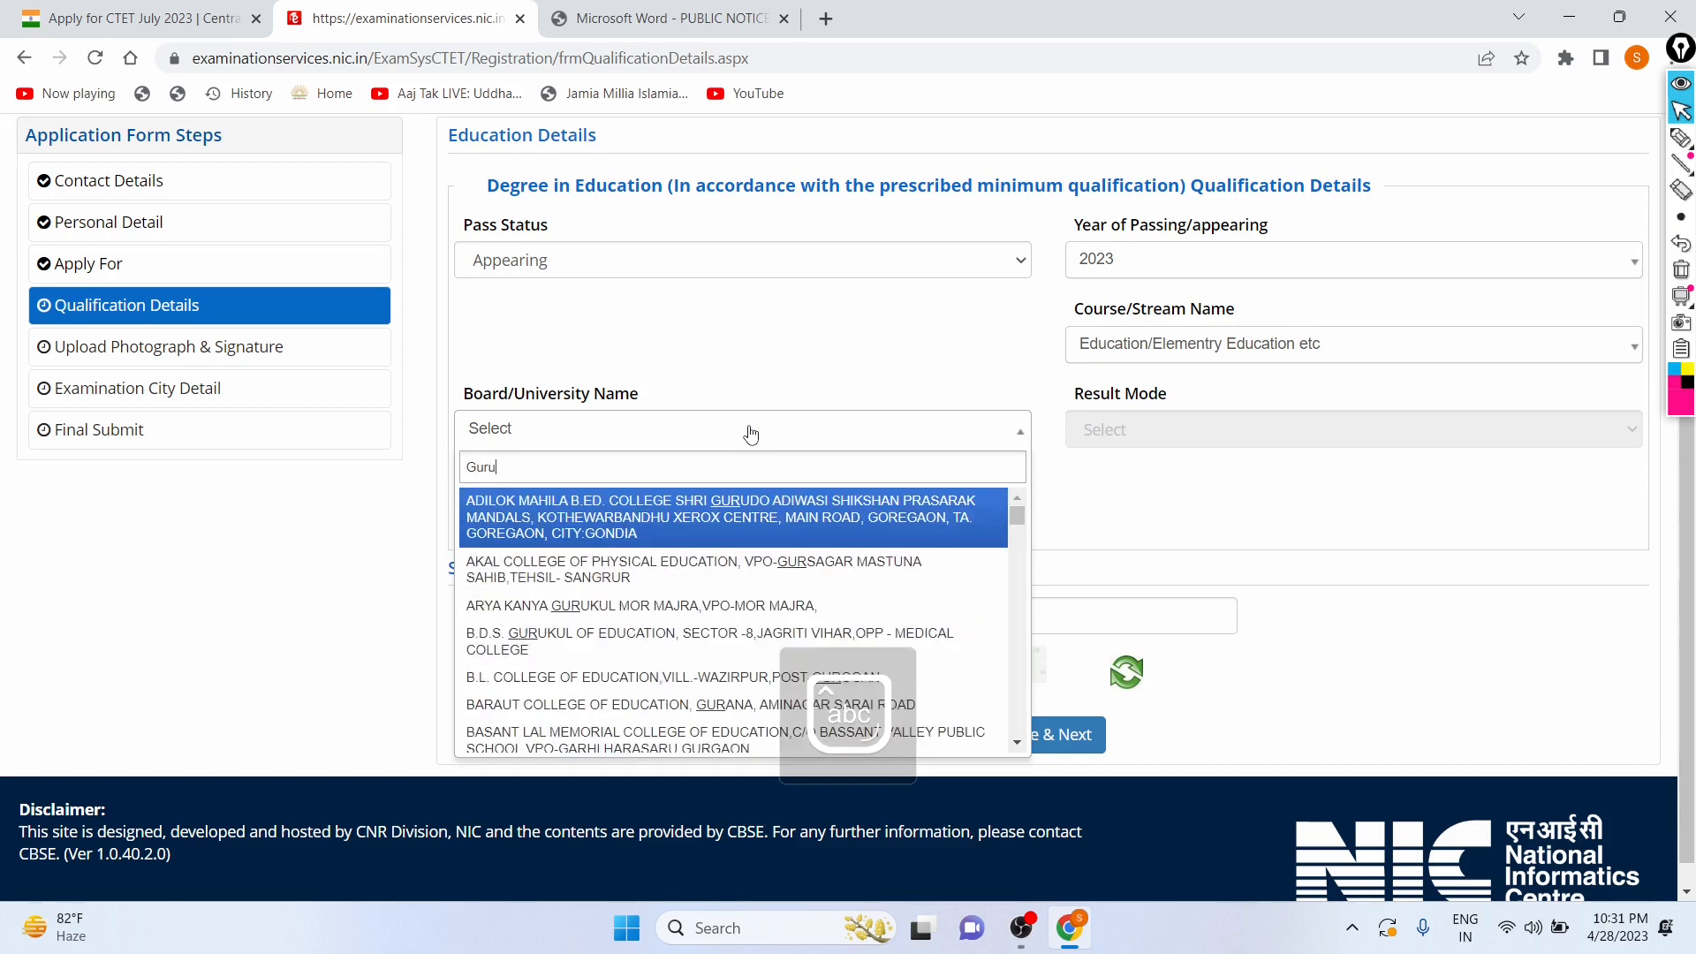
key("Caps_Lock")
type("Govind")
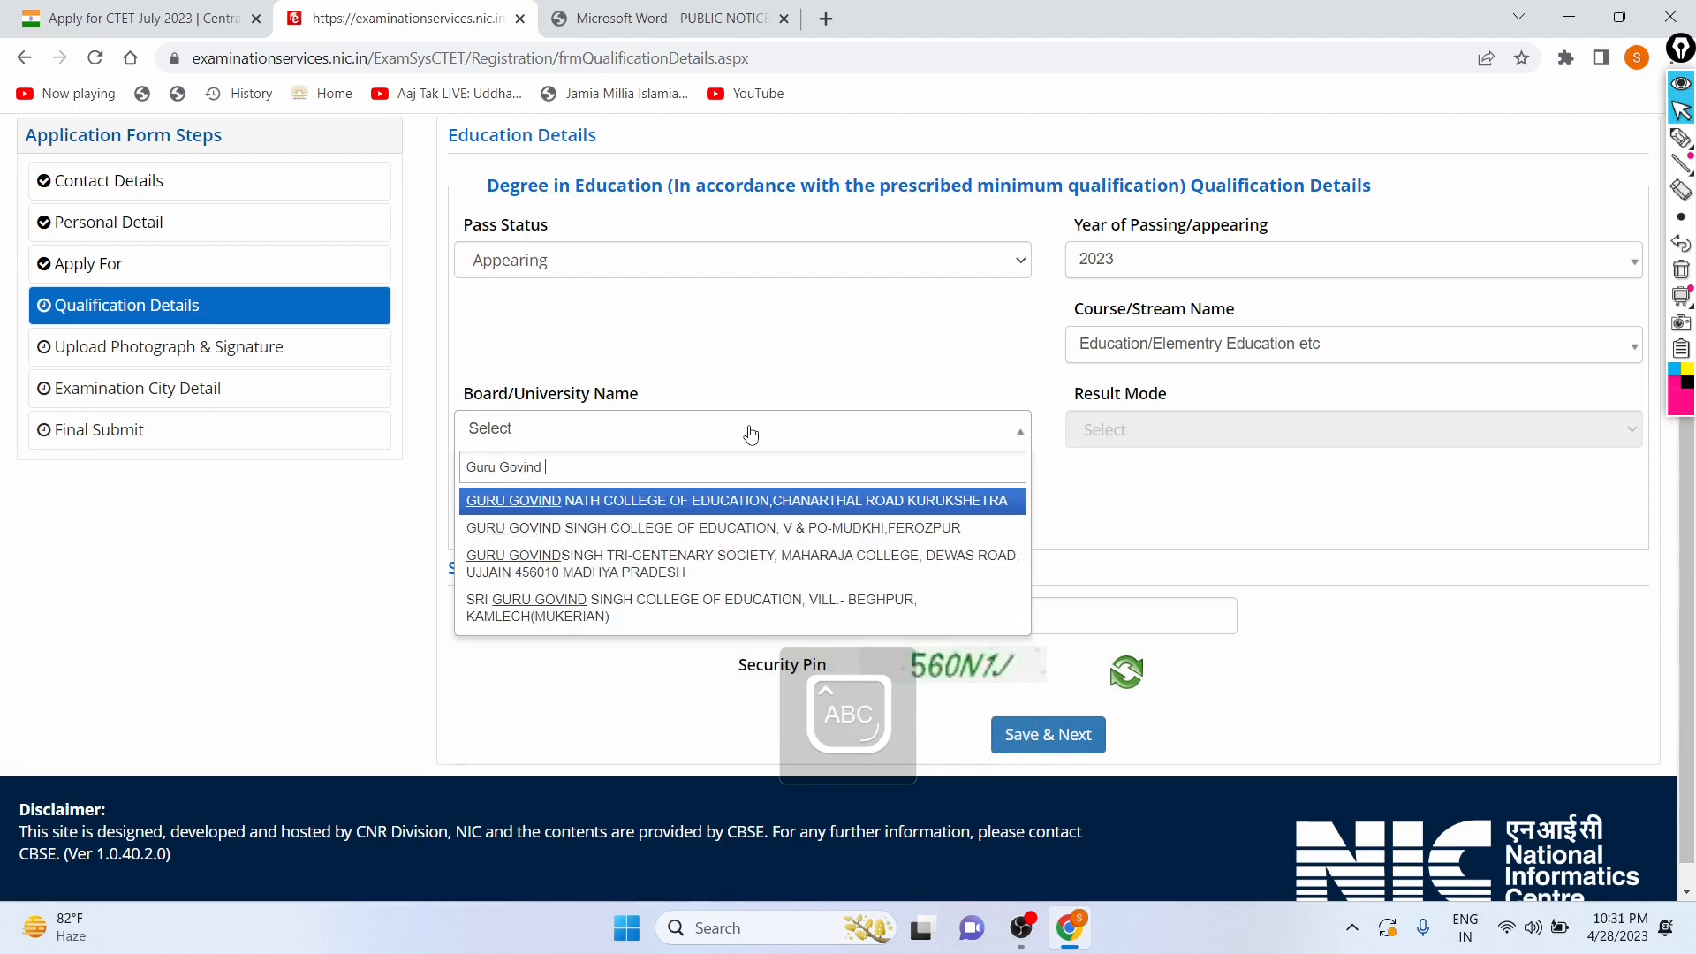
key("Caps_Lock")
left_click(750, 433)
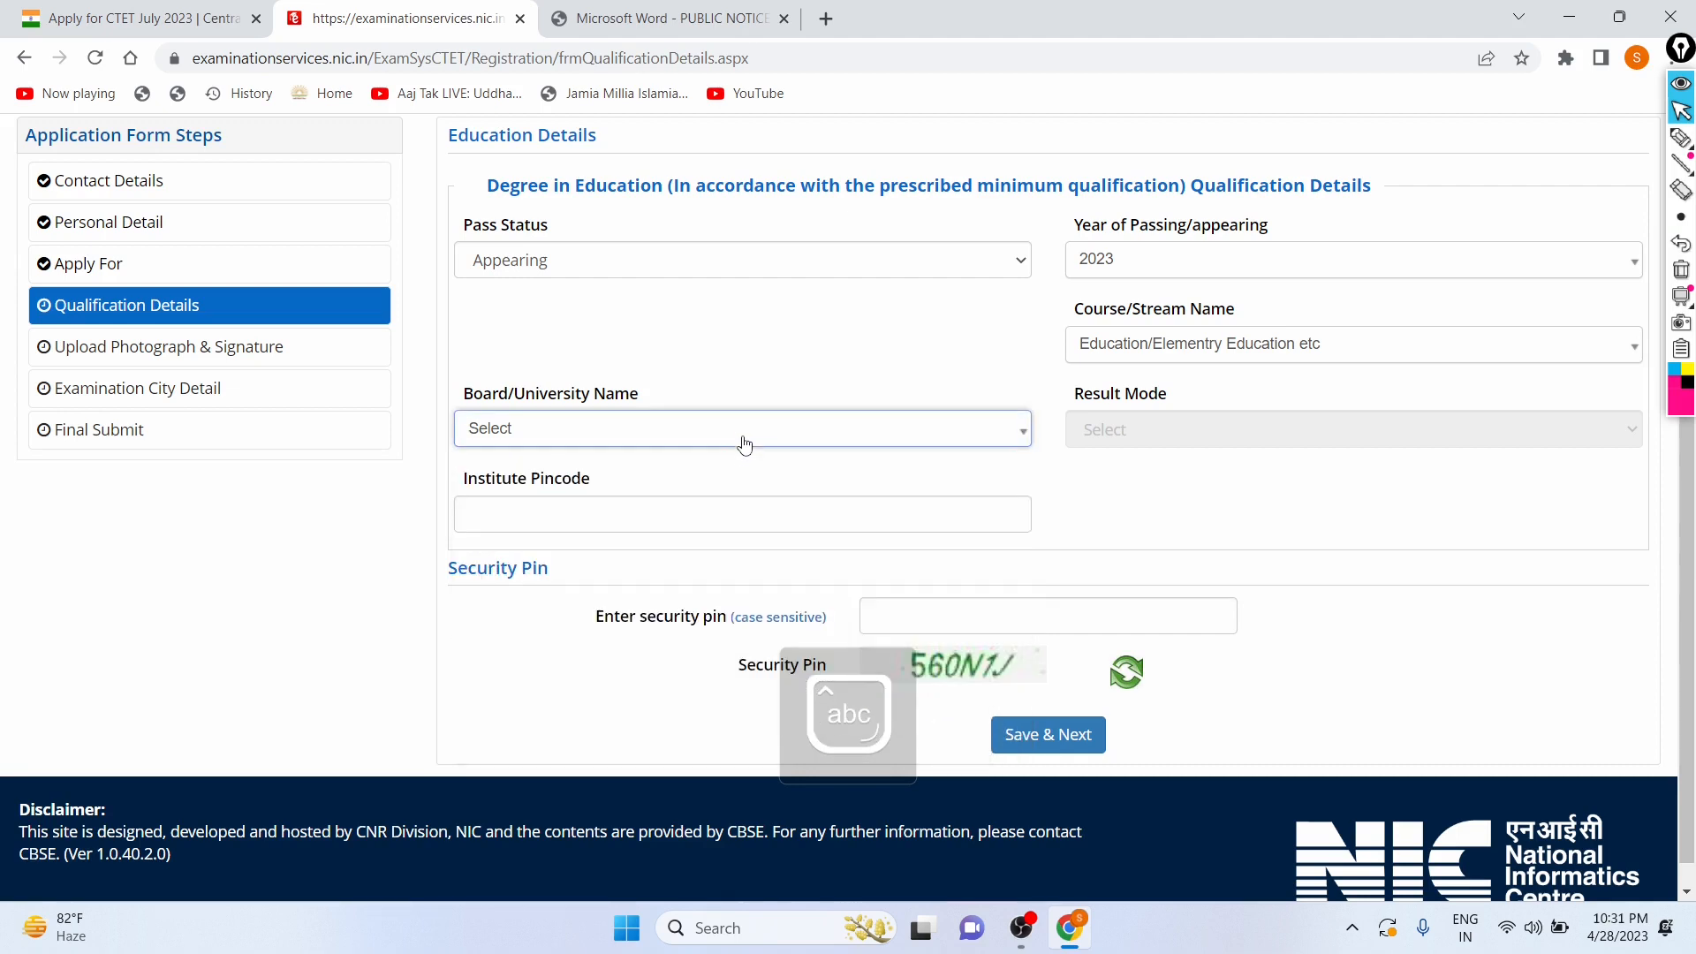
left_click(743, 430)
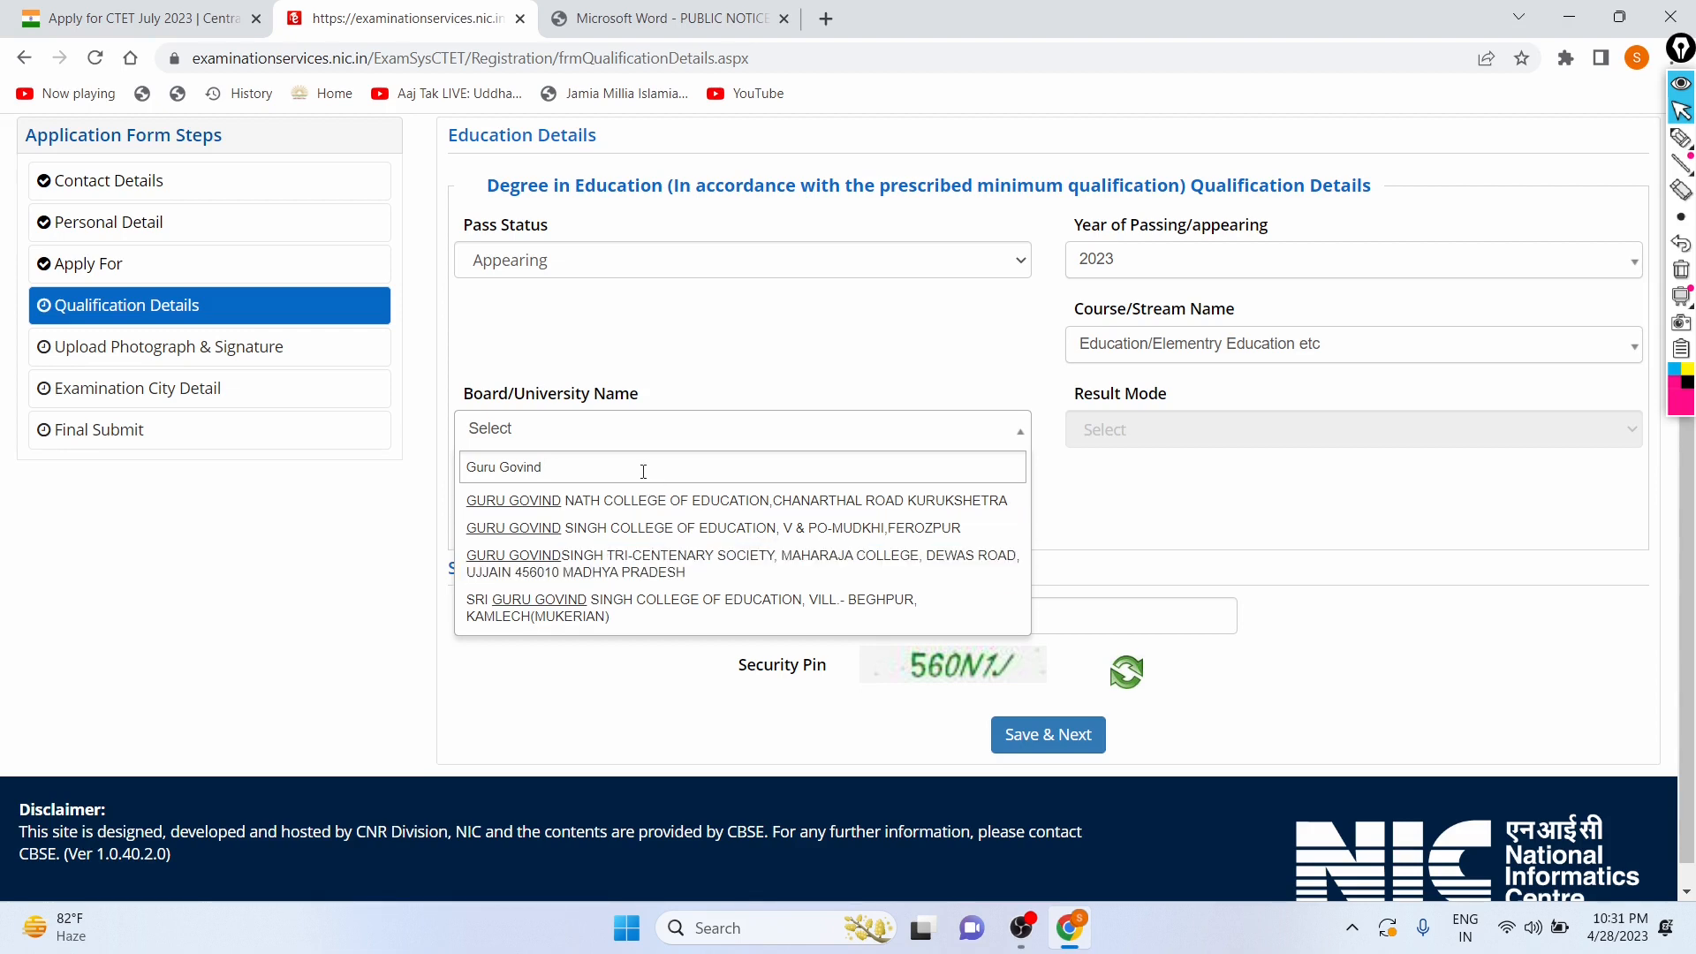
Step: Scroll through the full Board/University list and select OTHERS
left_click(369, 519)
left_click(500, 432)
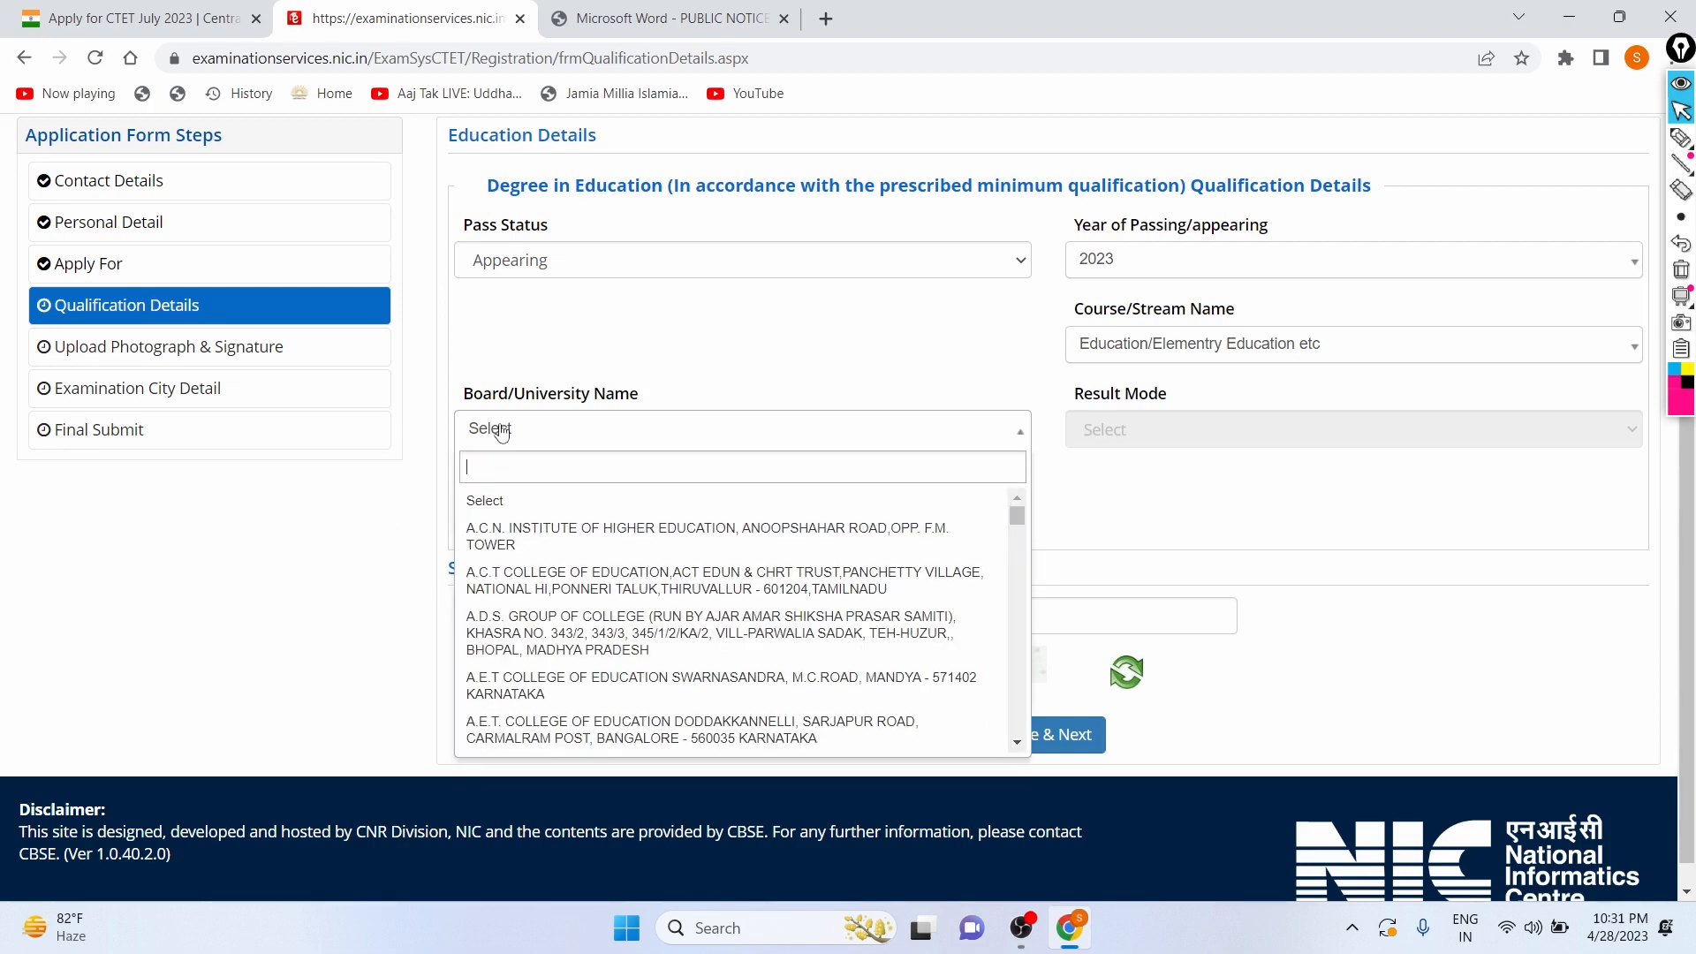
scroll(492, 545, "down", 6)
scroll(492, 545, "down", 15)
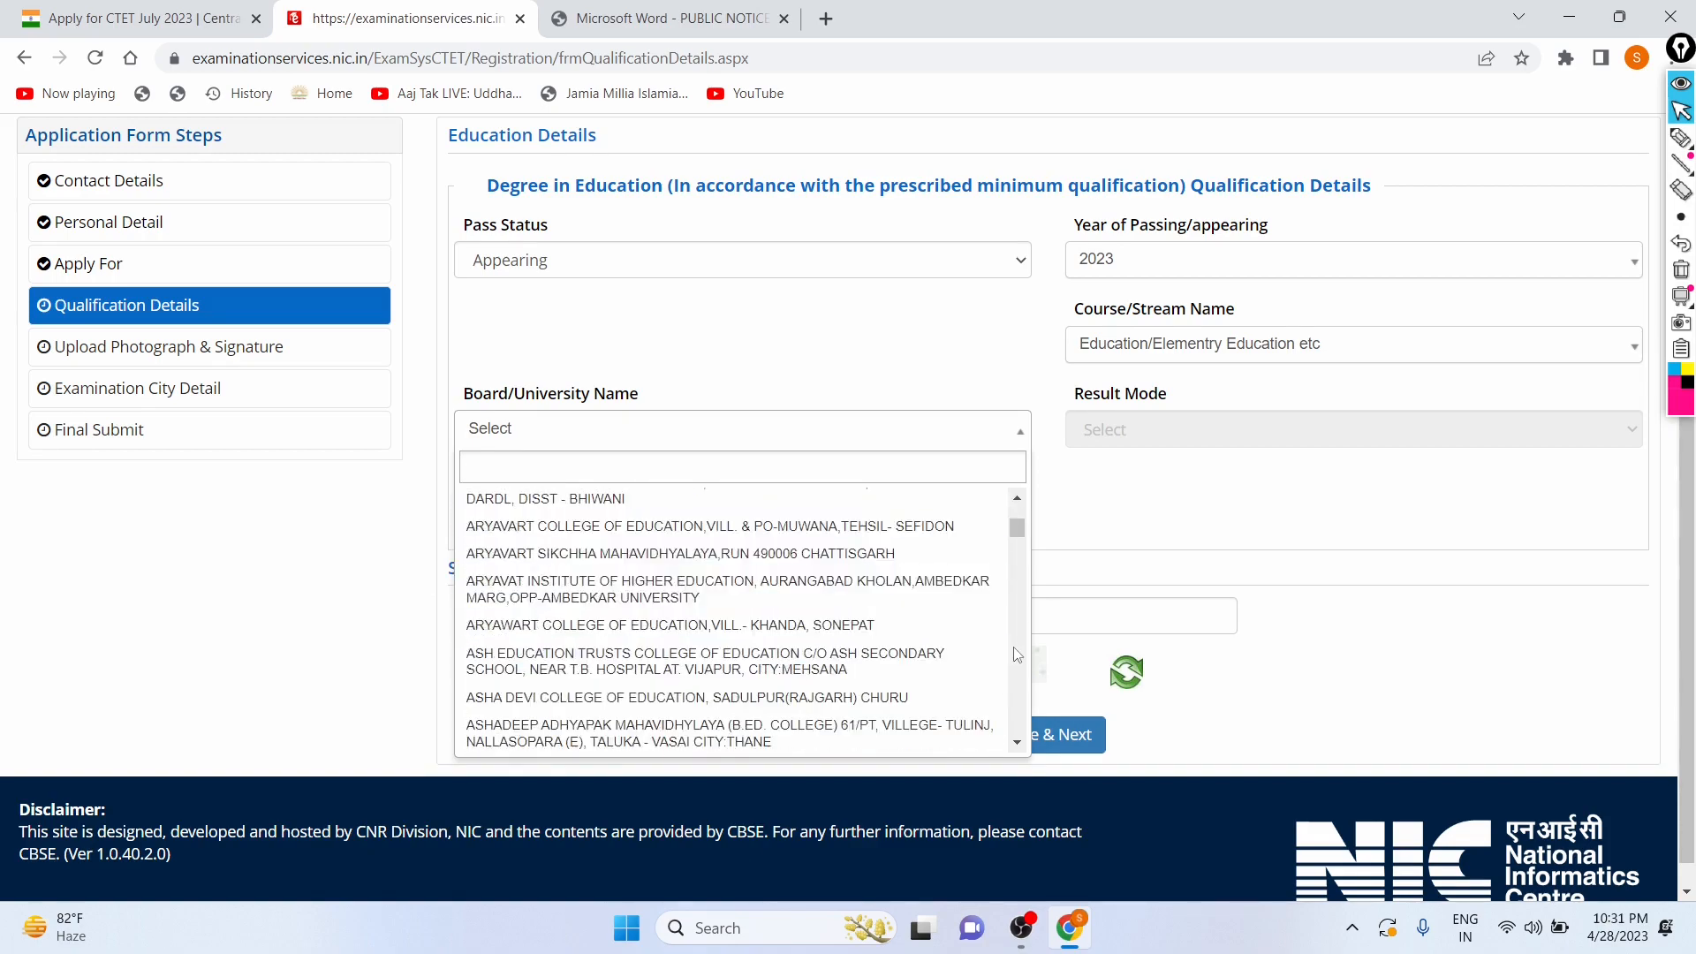
left_click(1014, 647)
key("Page_Down")
scroll(676, 543, "down", 5)
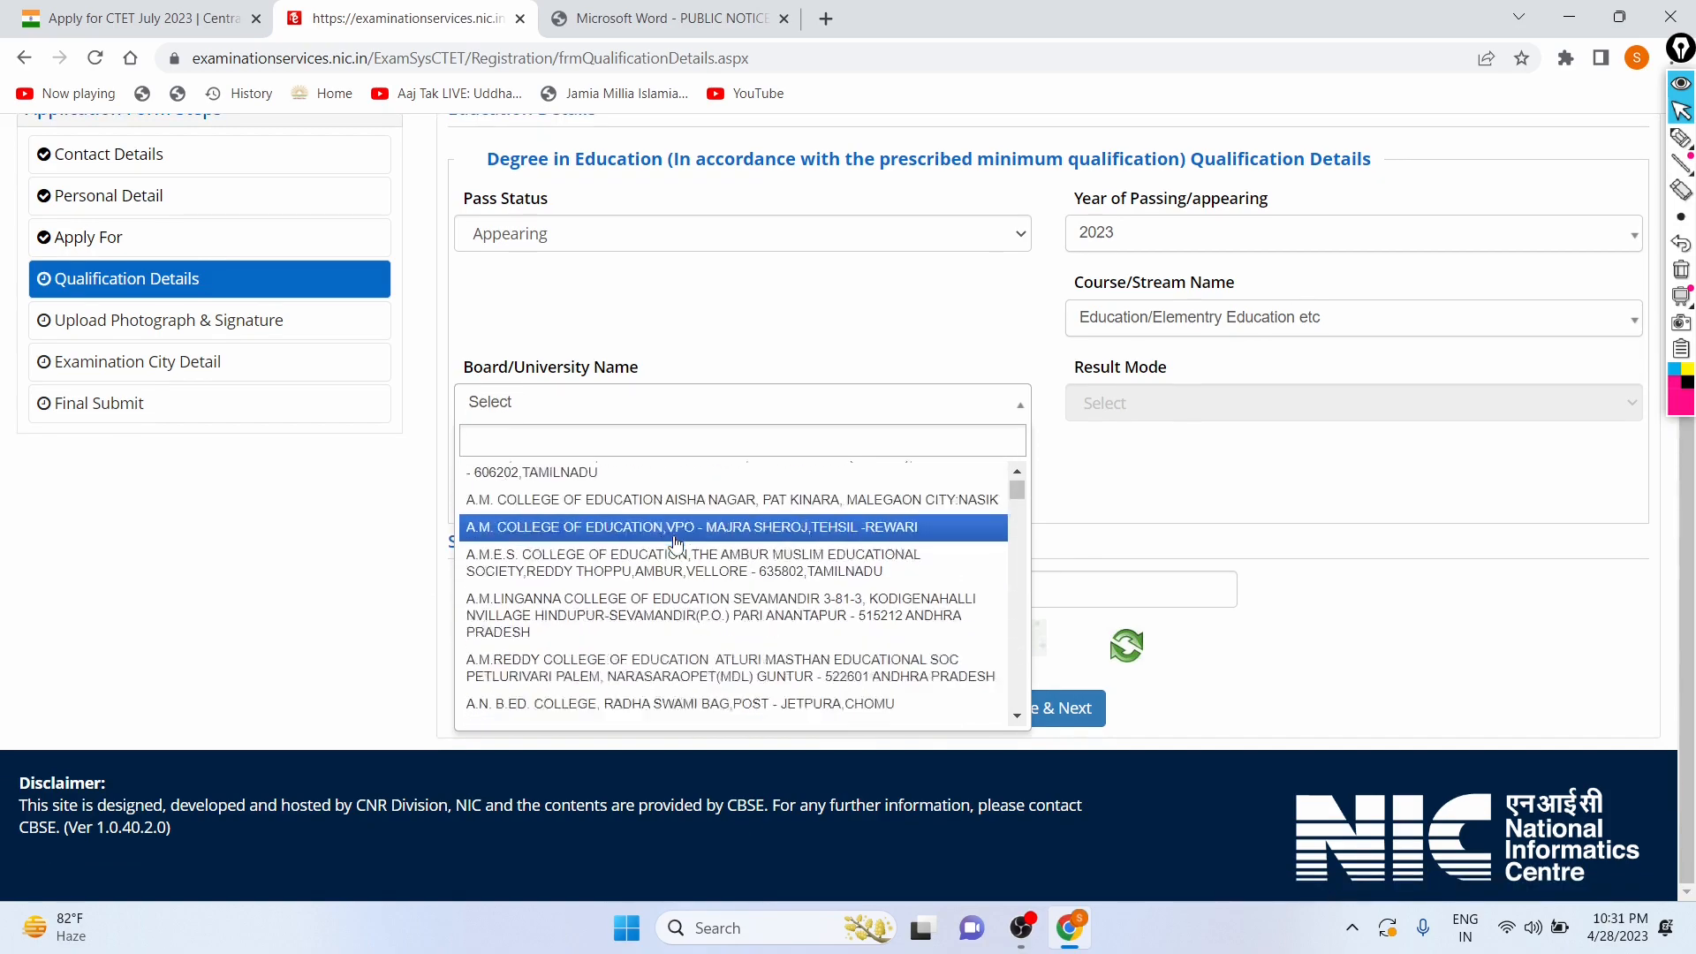
scroll(676, 542, "up", 5)
scroll(677, 544, "down", 1)
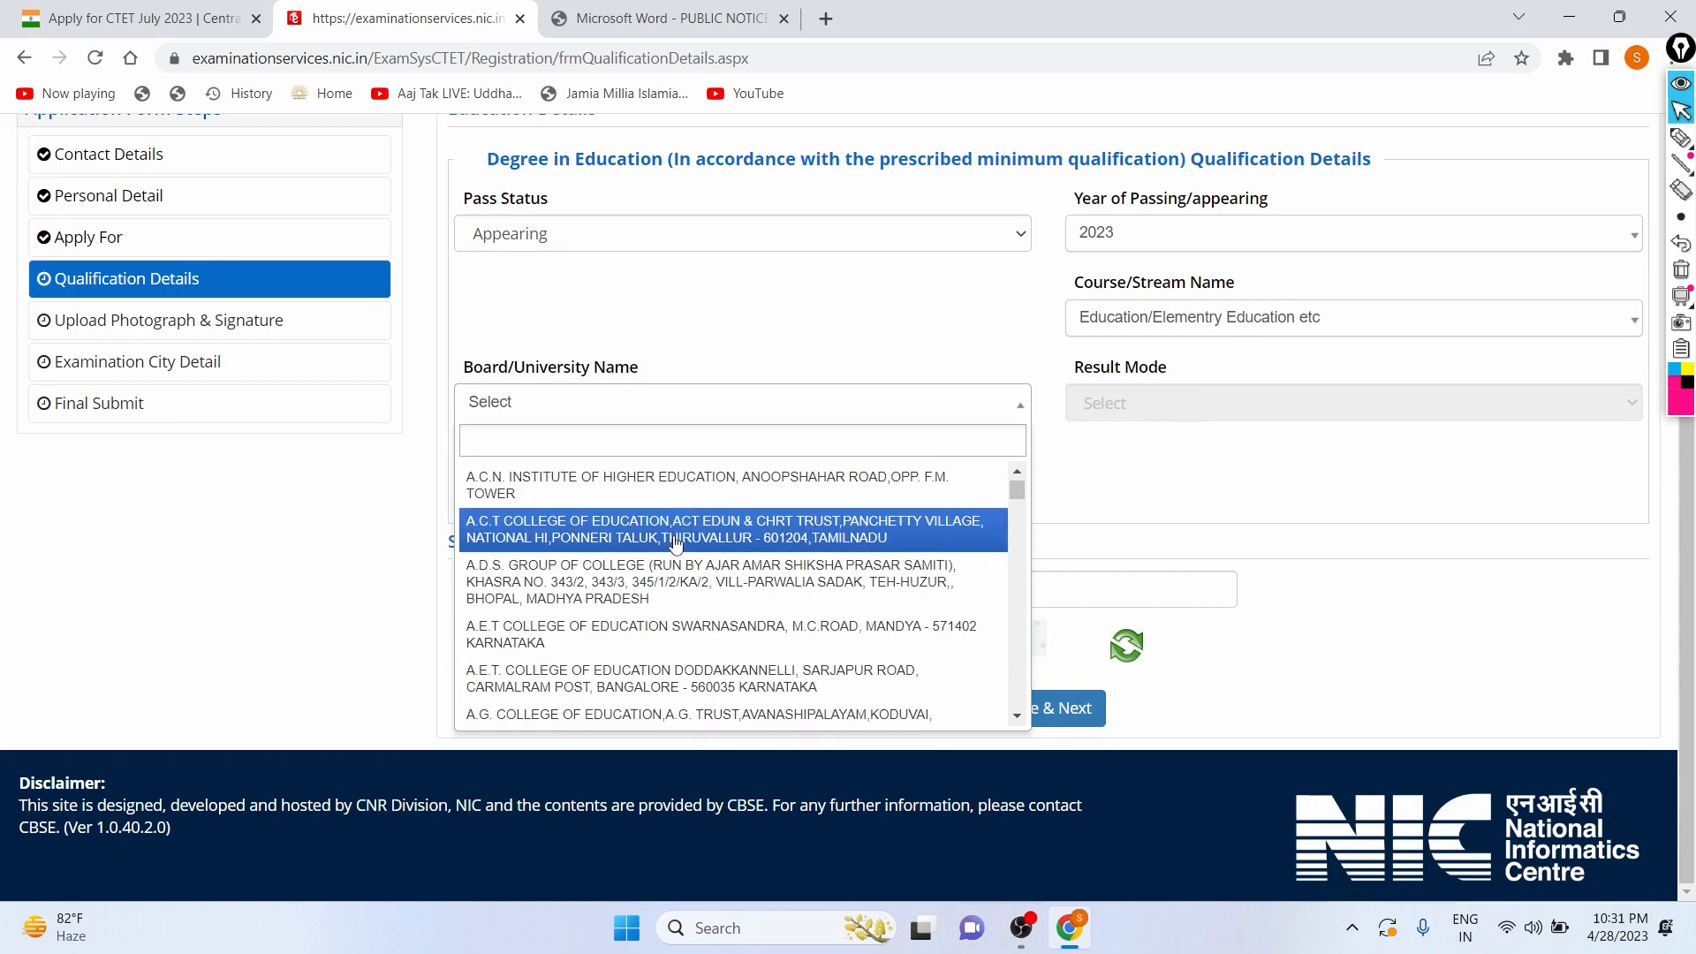
scroll(676, 544, "down", 20)
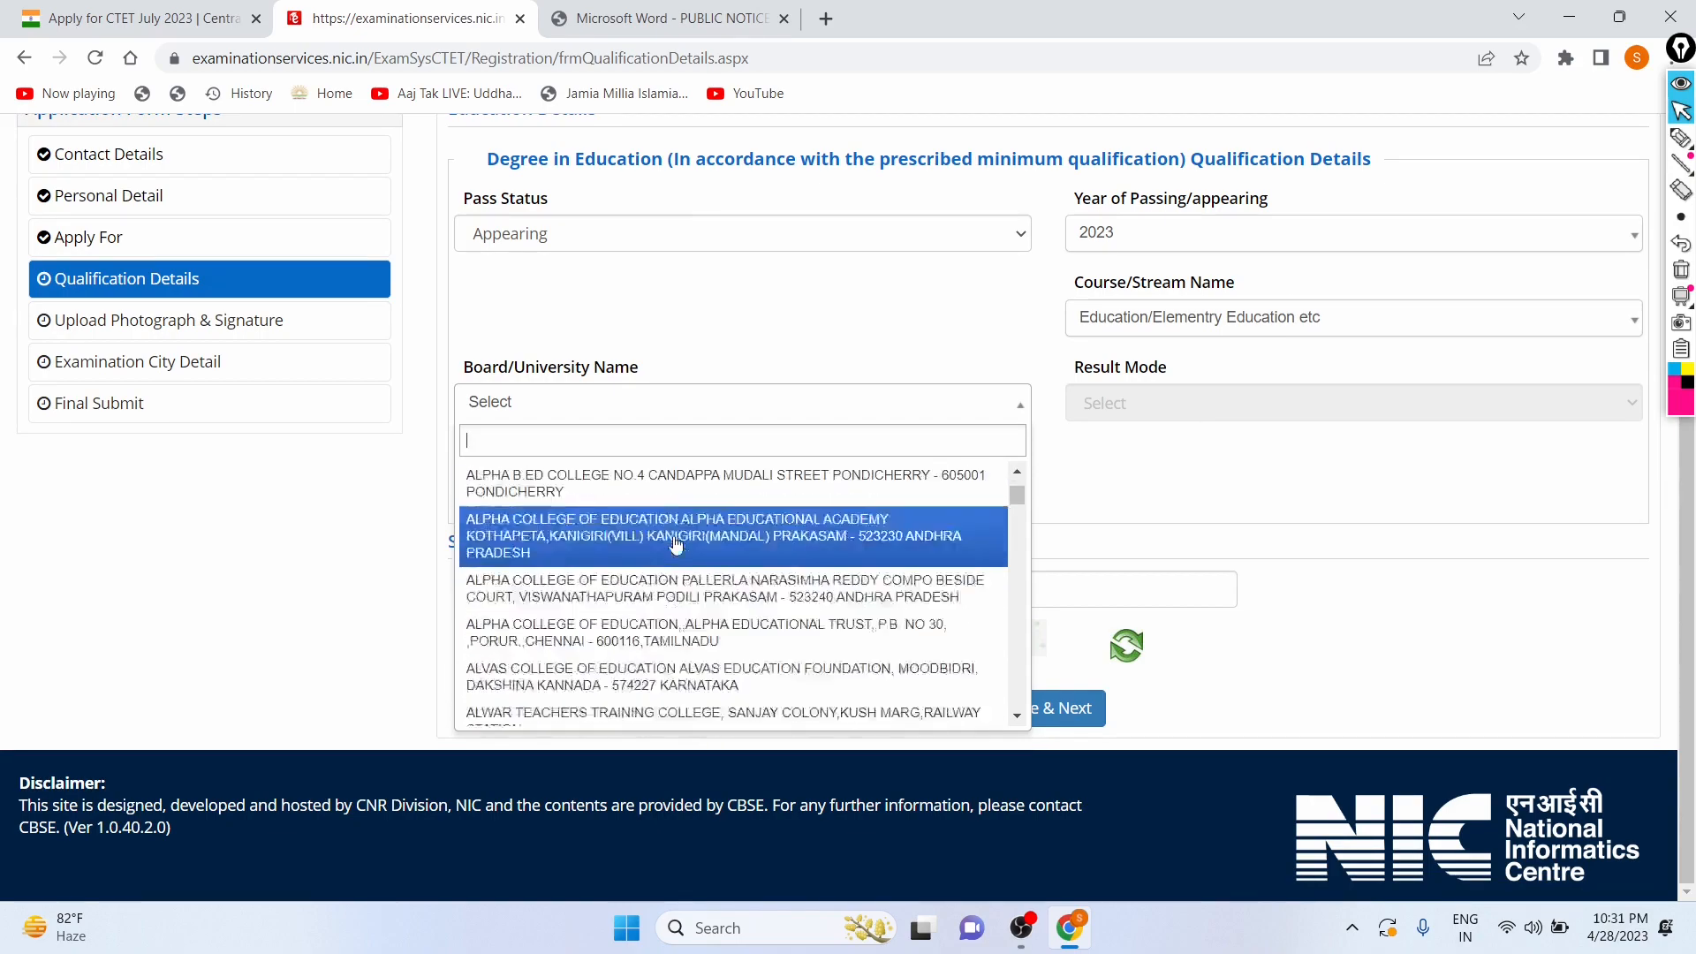
scroll(676, 544, "down", 20)
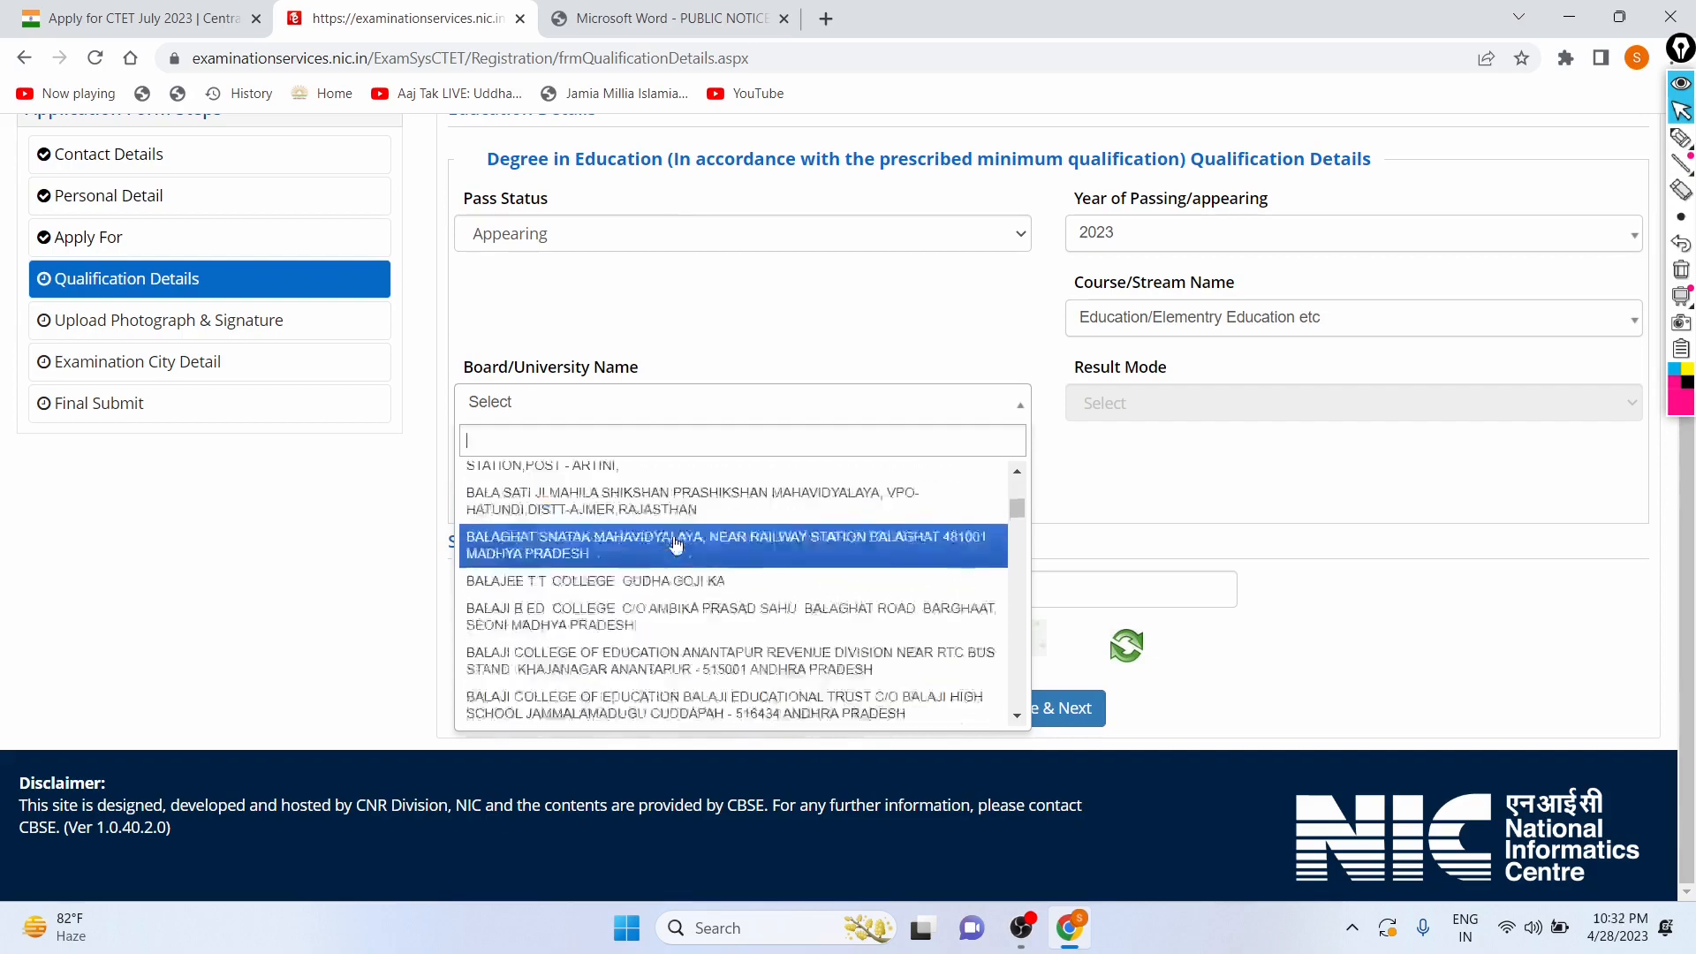
scroll(677, 544, "down", 20)
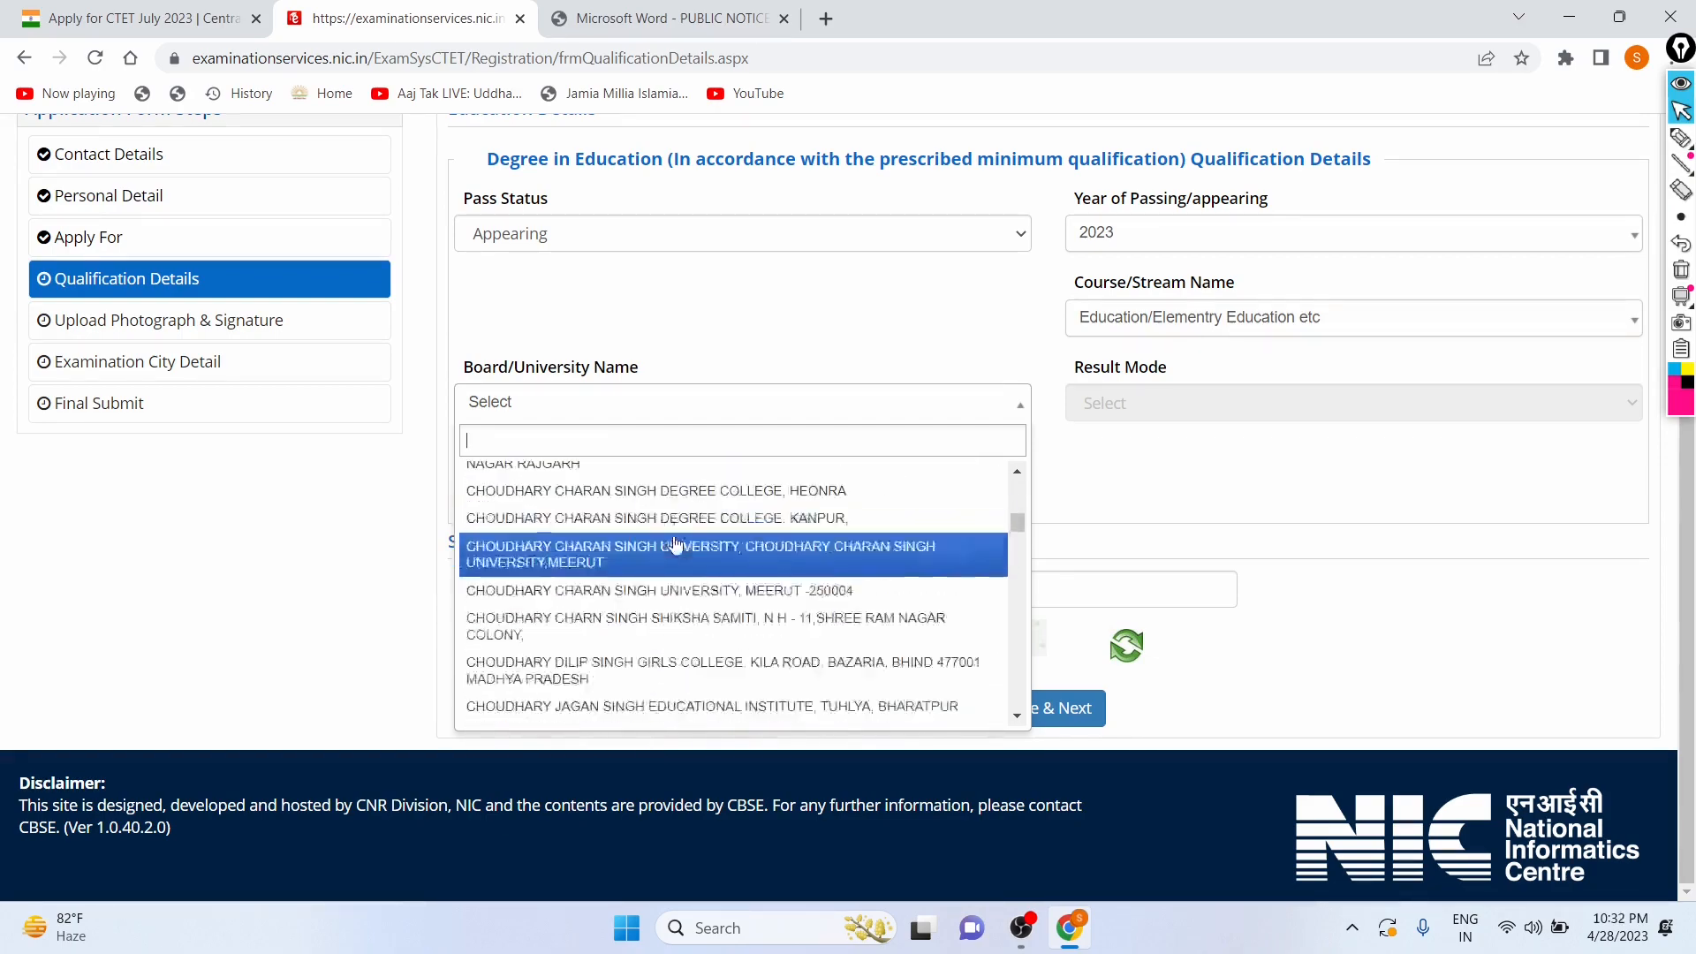
scroll(676, 545, "down", 20)
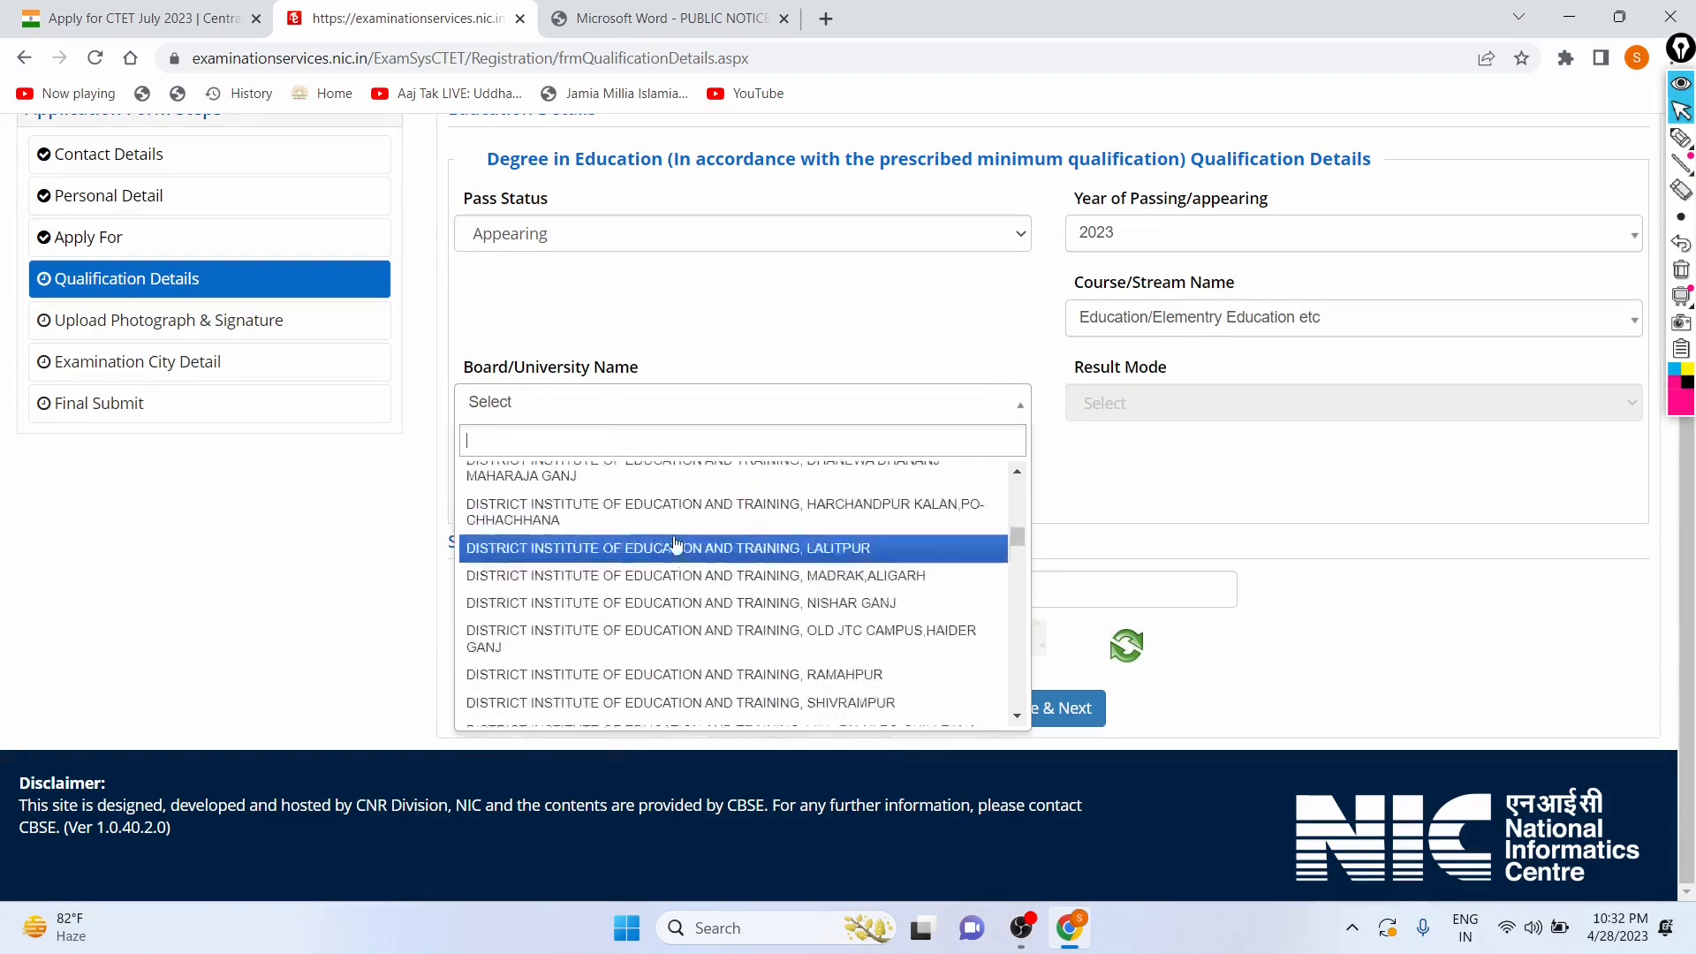
scroll(676, 545, "down", 20)
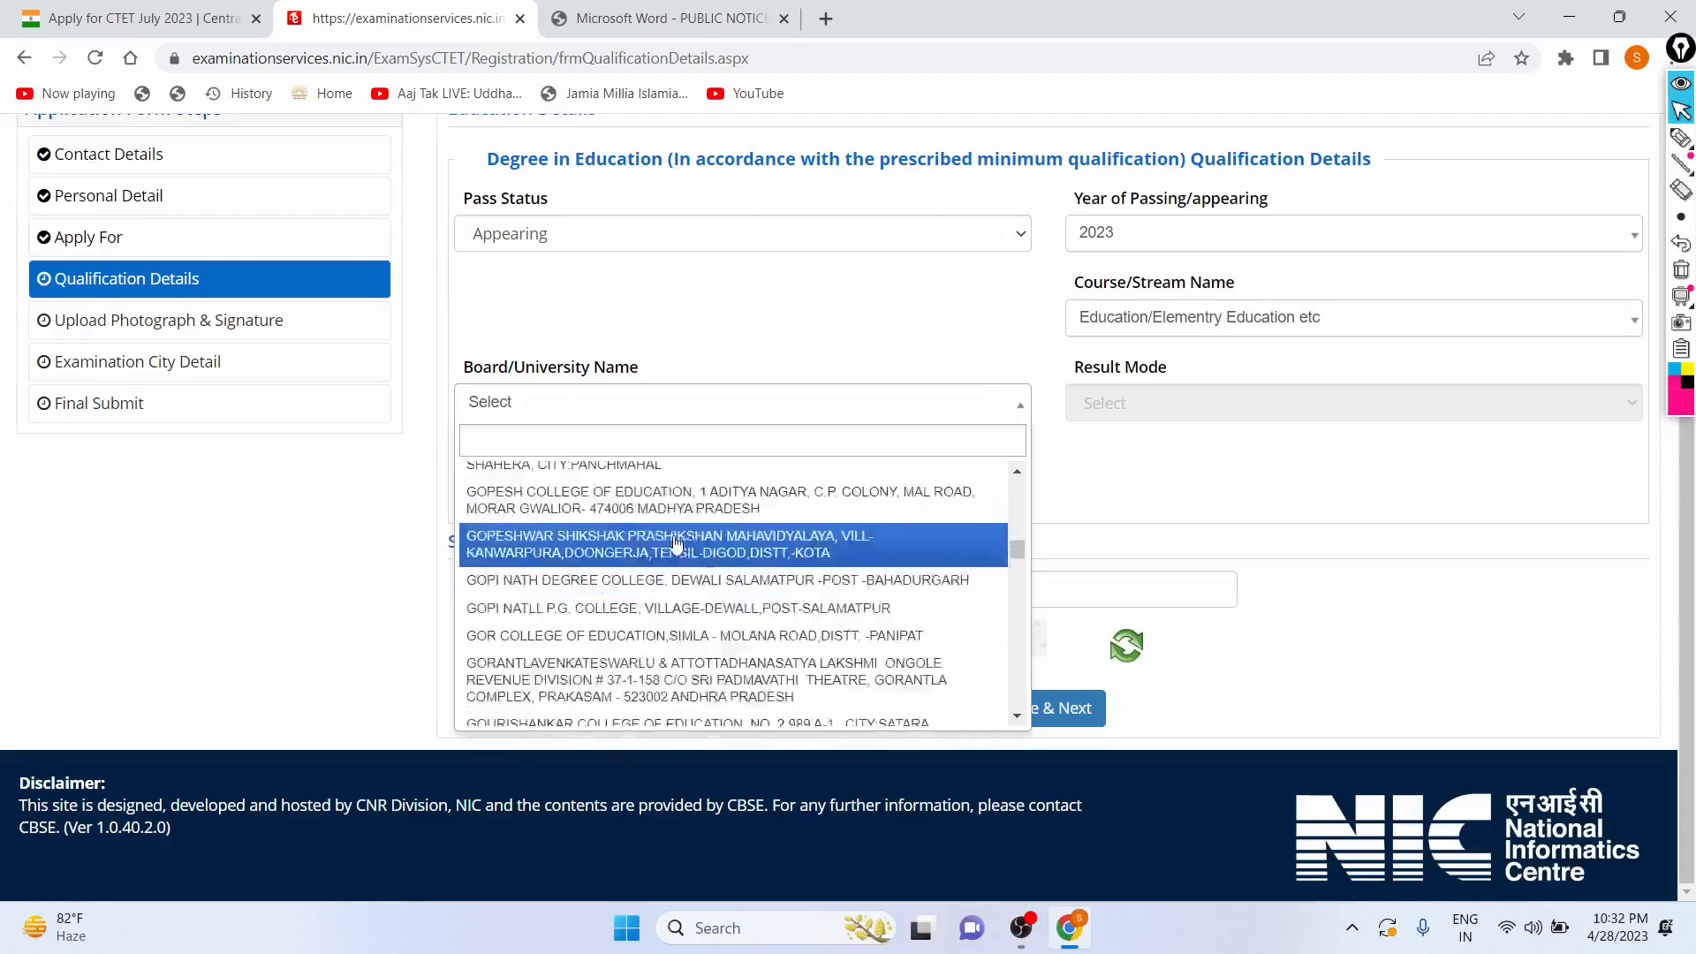
scroll(677, 544, "down", 20)
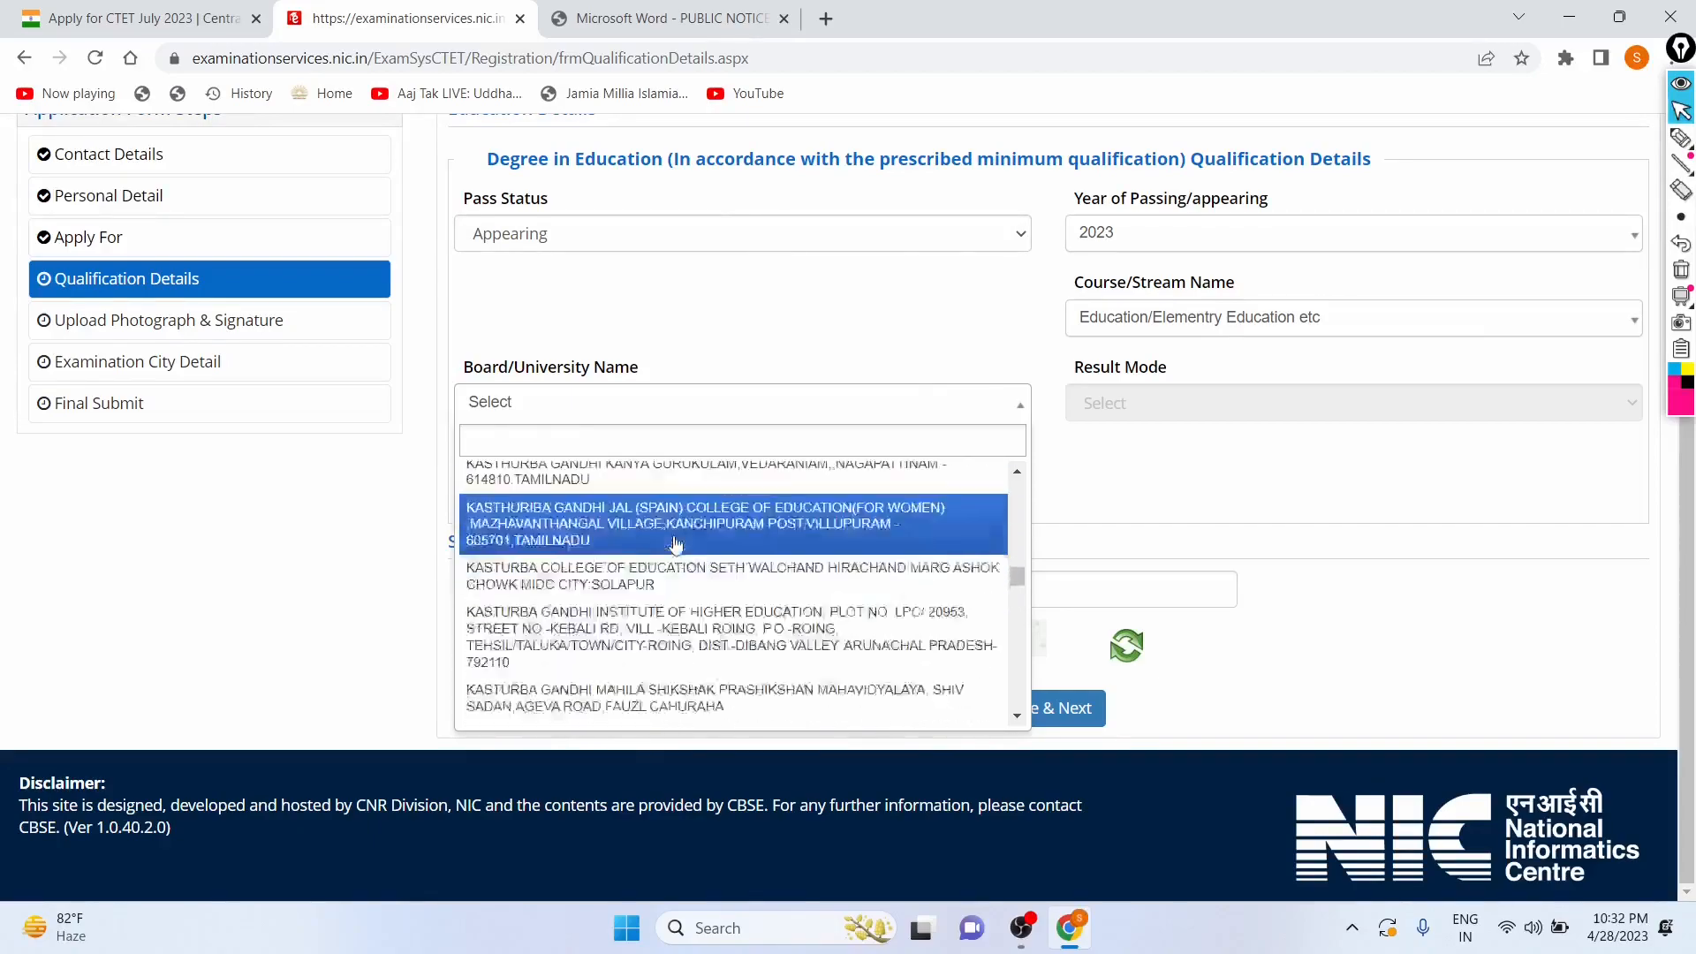
left_click(1017, 718)
left_click(1018, 718)
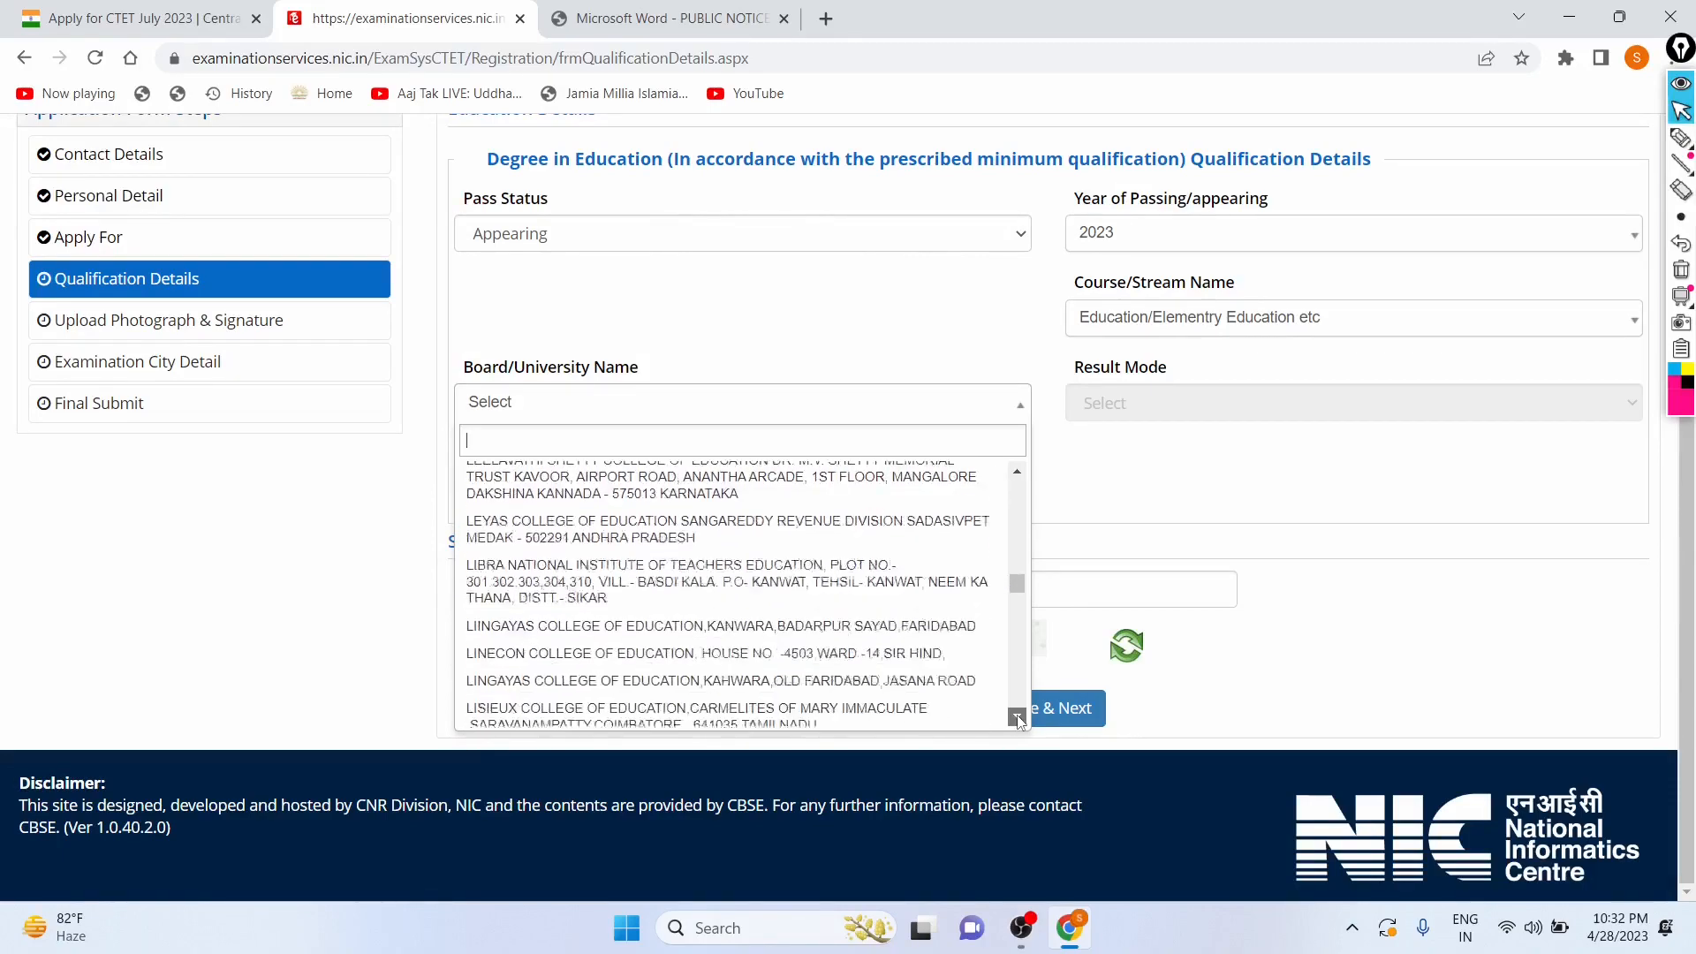
scroll(1021, 720, "down", 5)
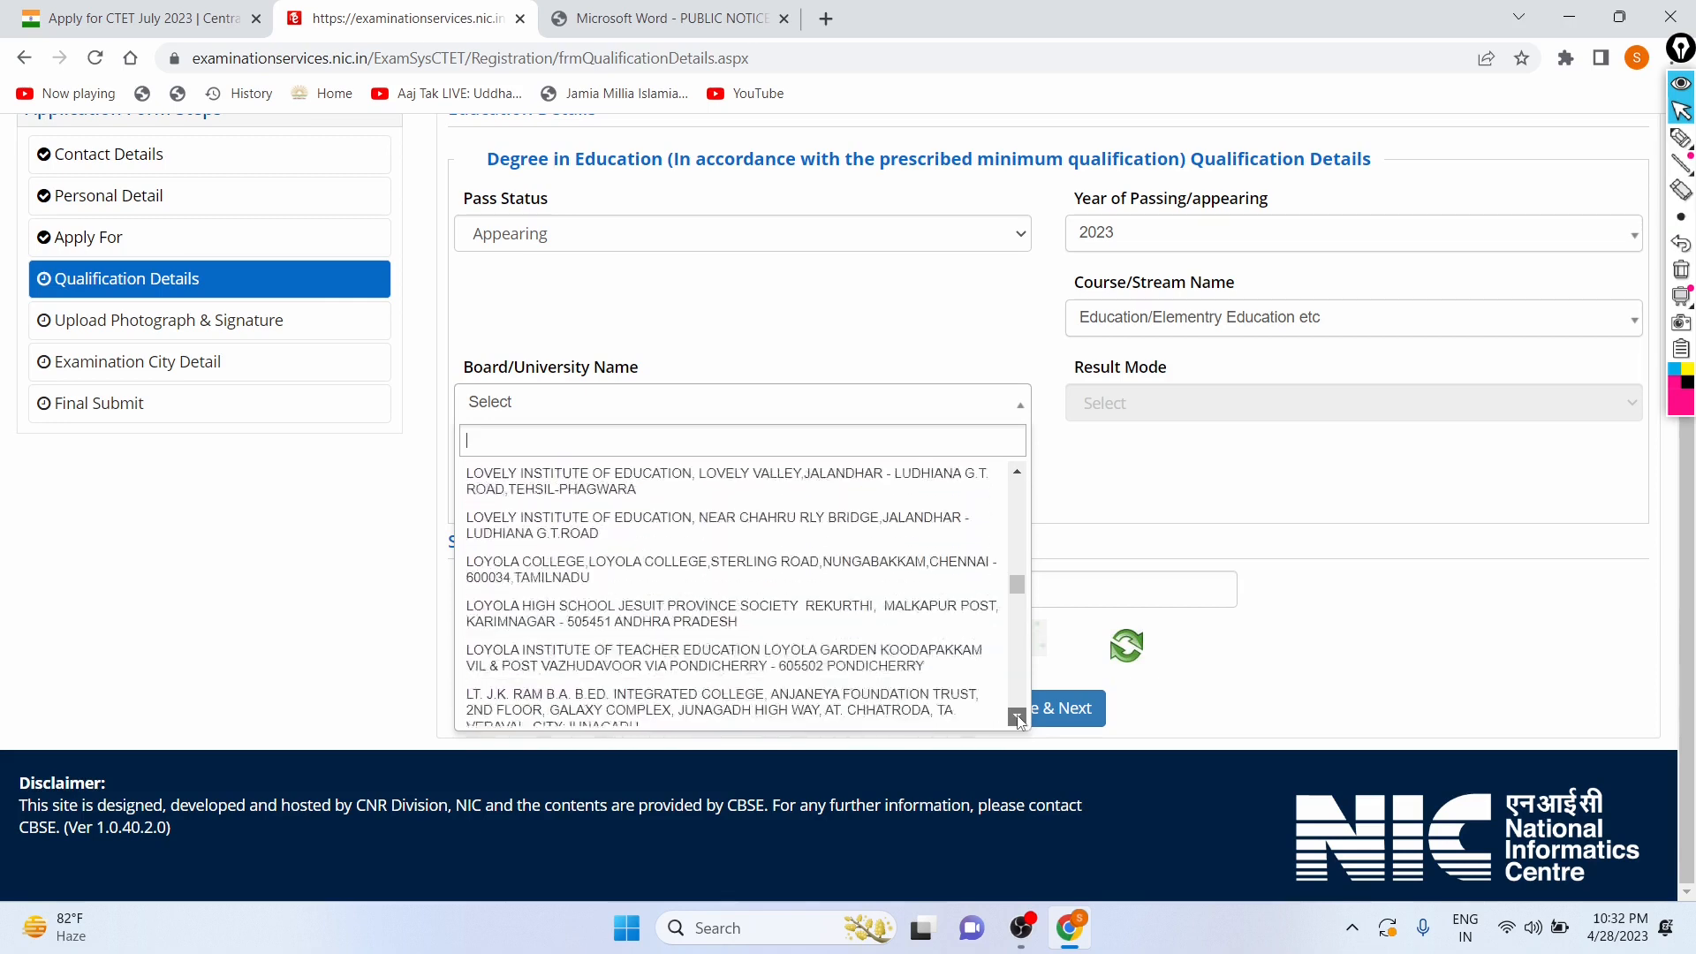
left_click_drag(1017, 594, 1018, 707)
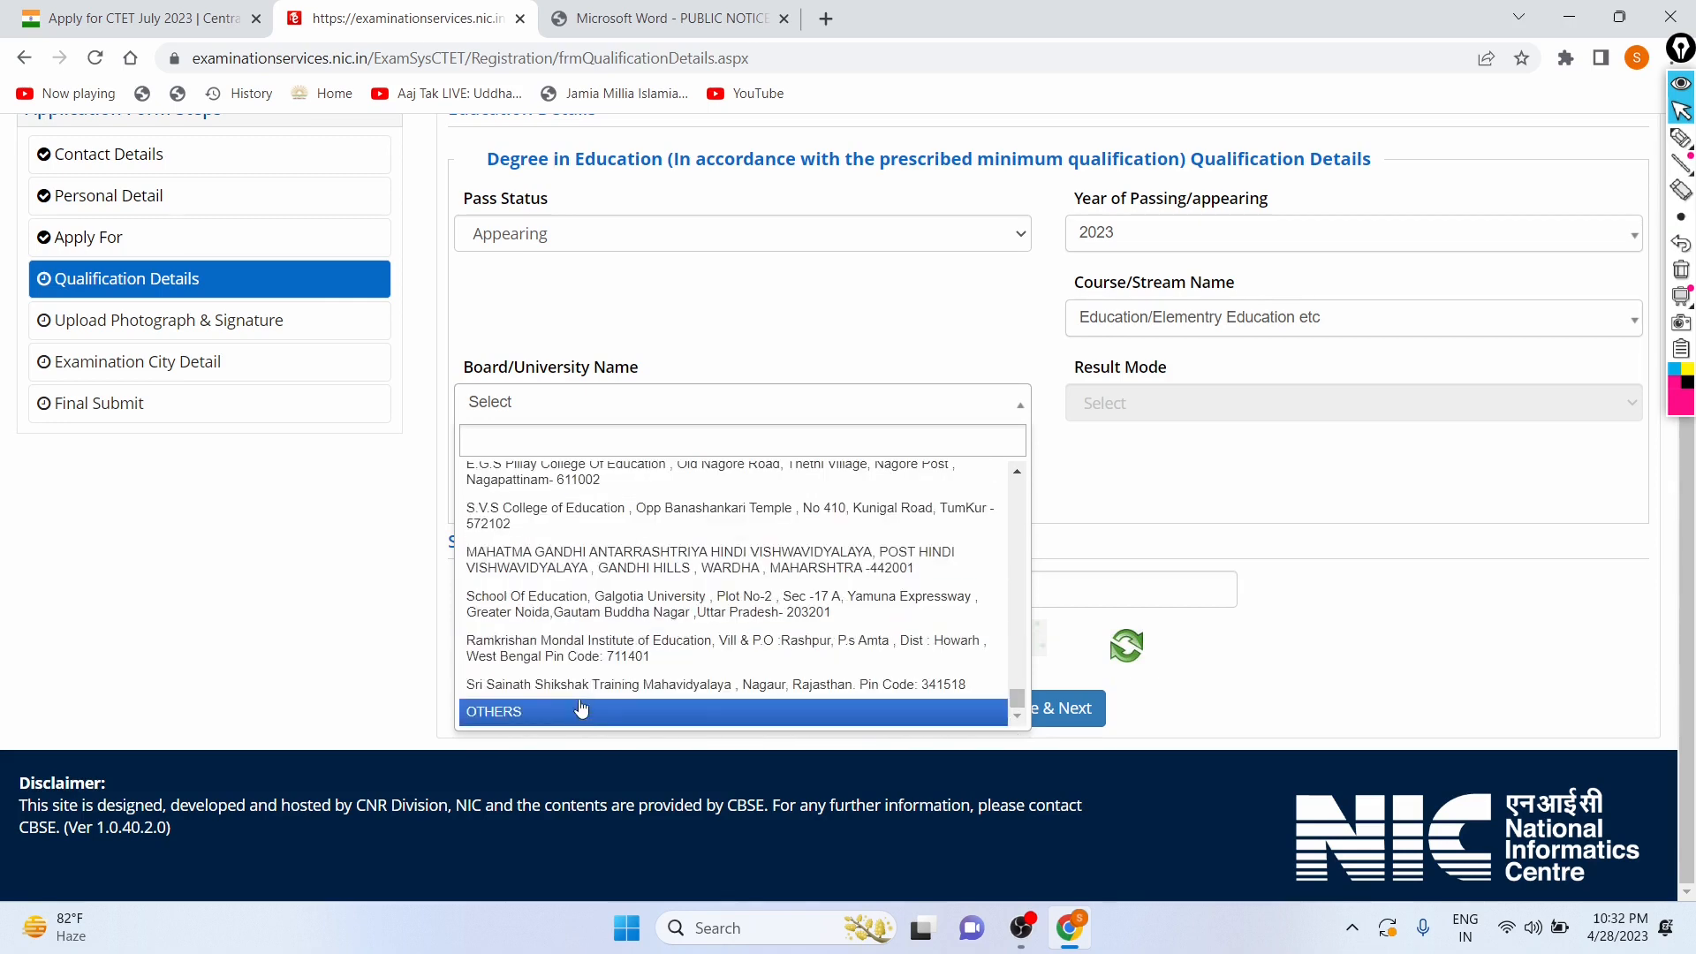
left_click(539, 723)
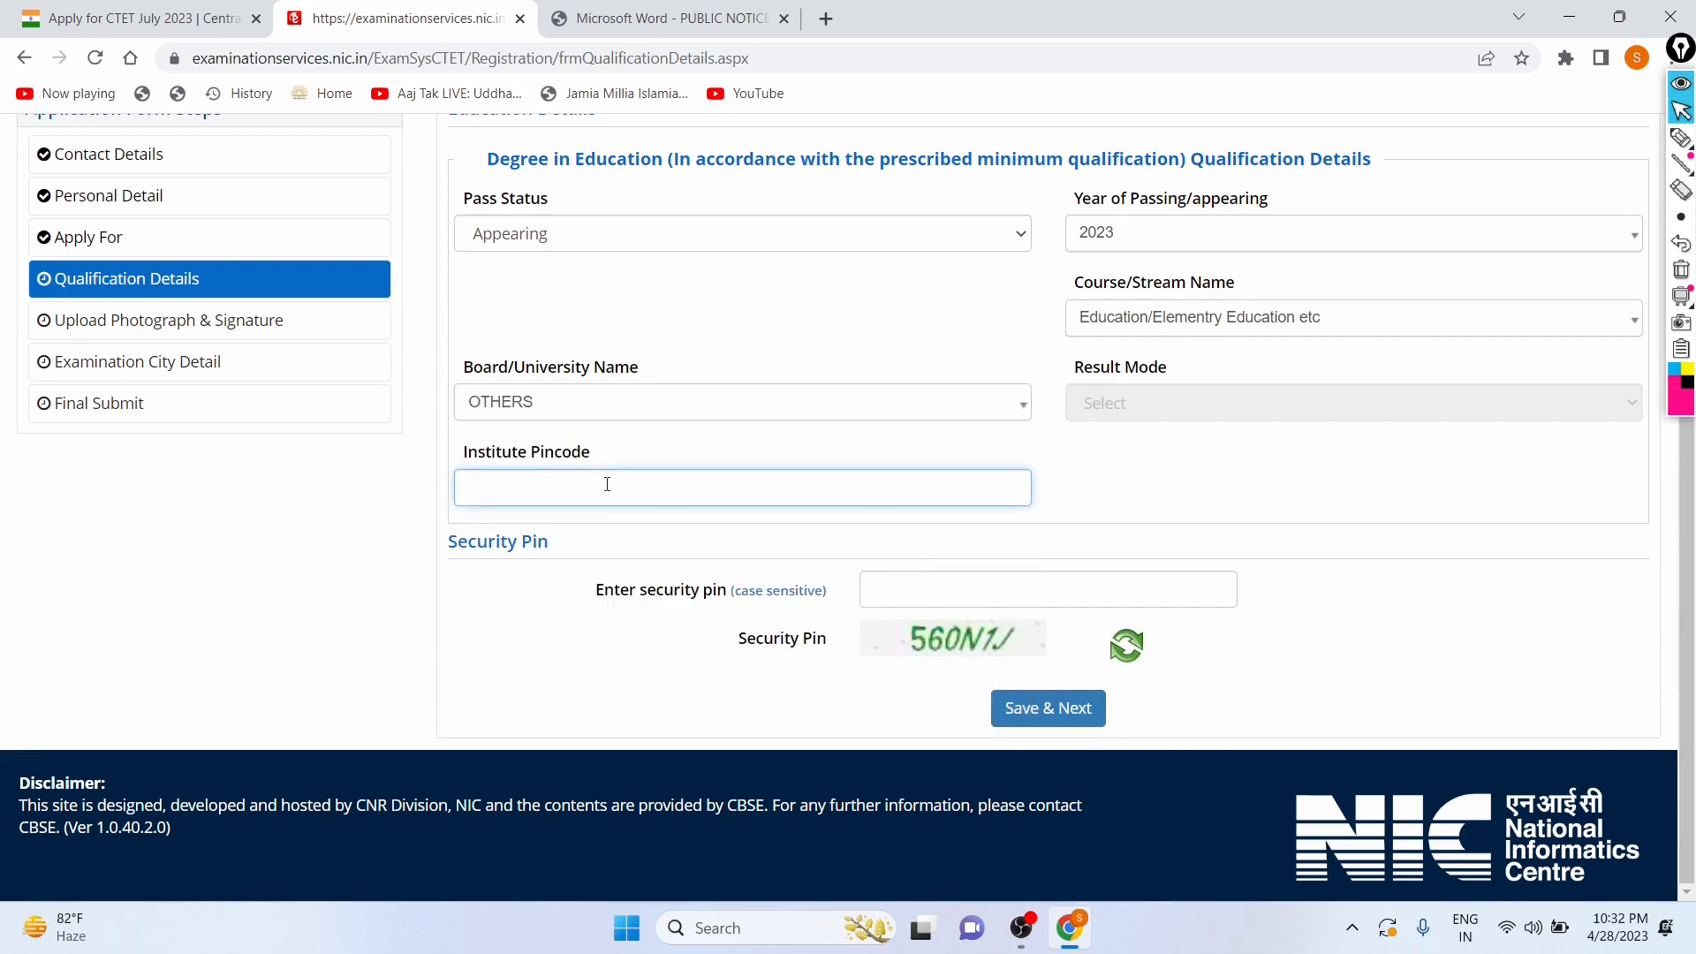
Step: Enter institute pincode 118439 and 'Delhi University' as the other board name
type("1100")
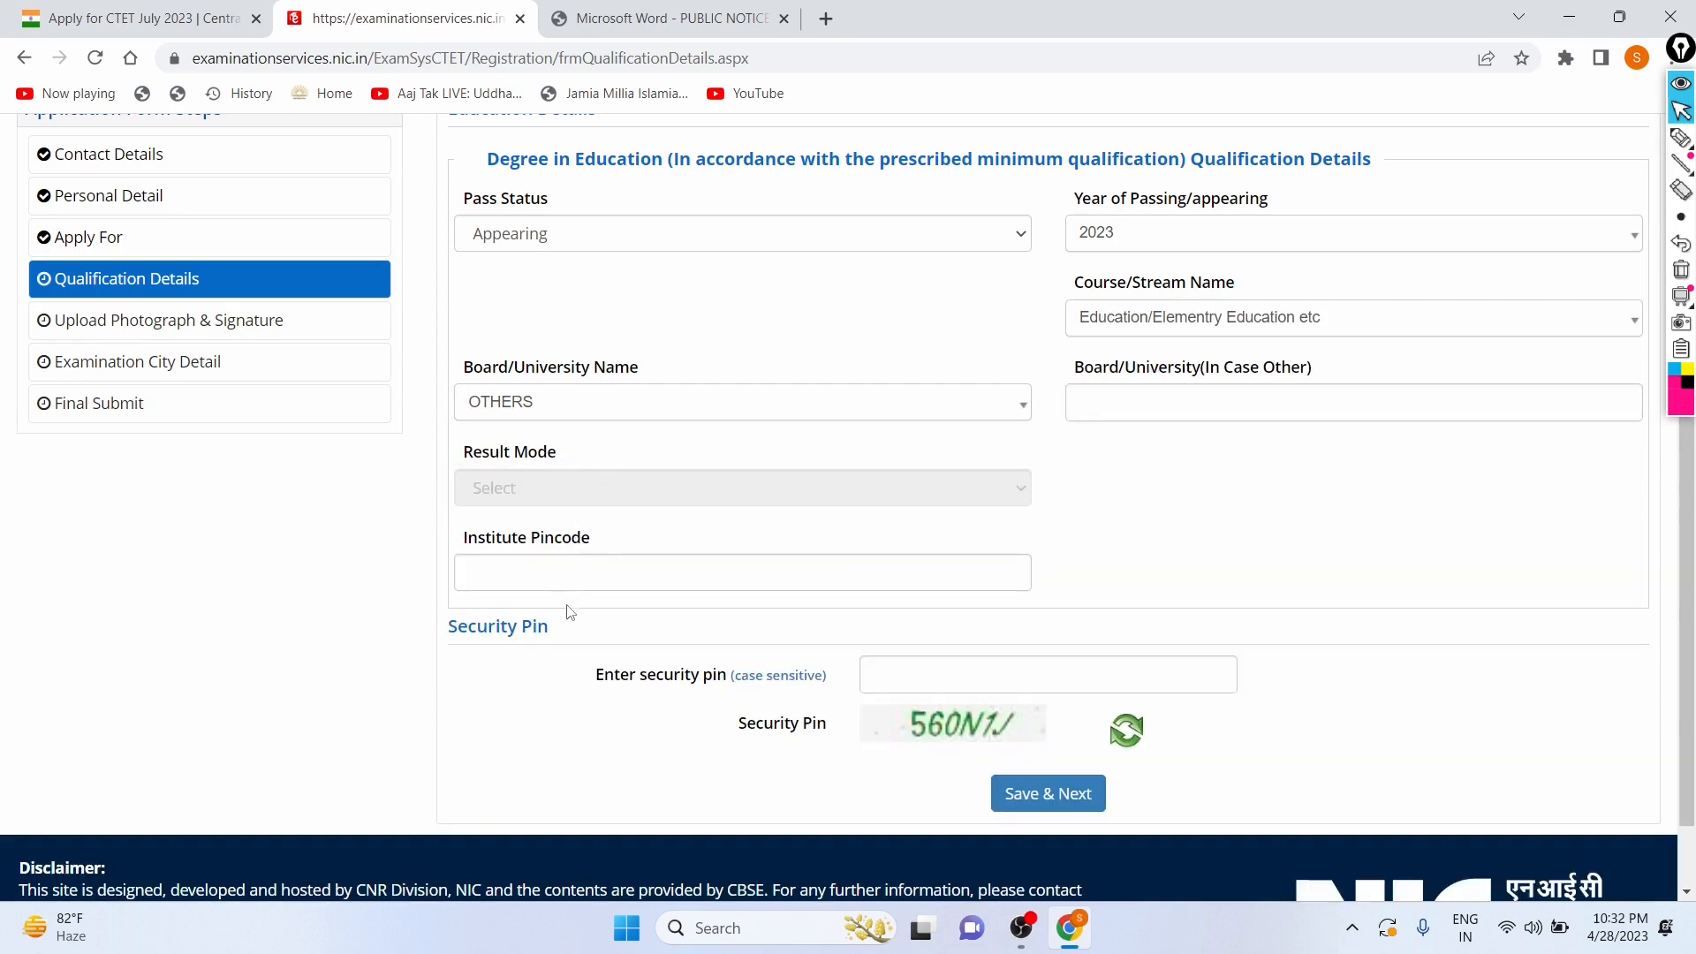
left_click(560, 579)
type("118")
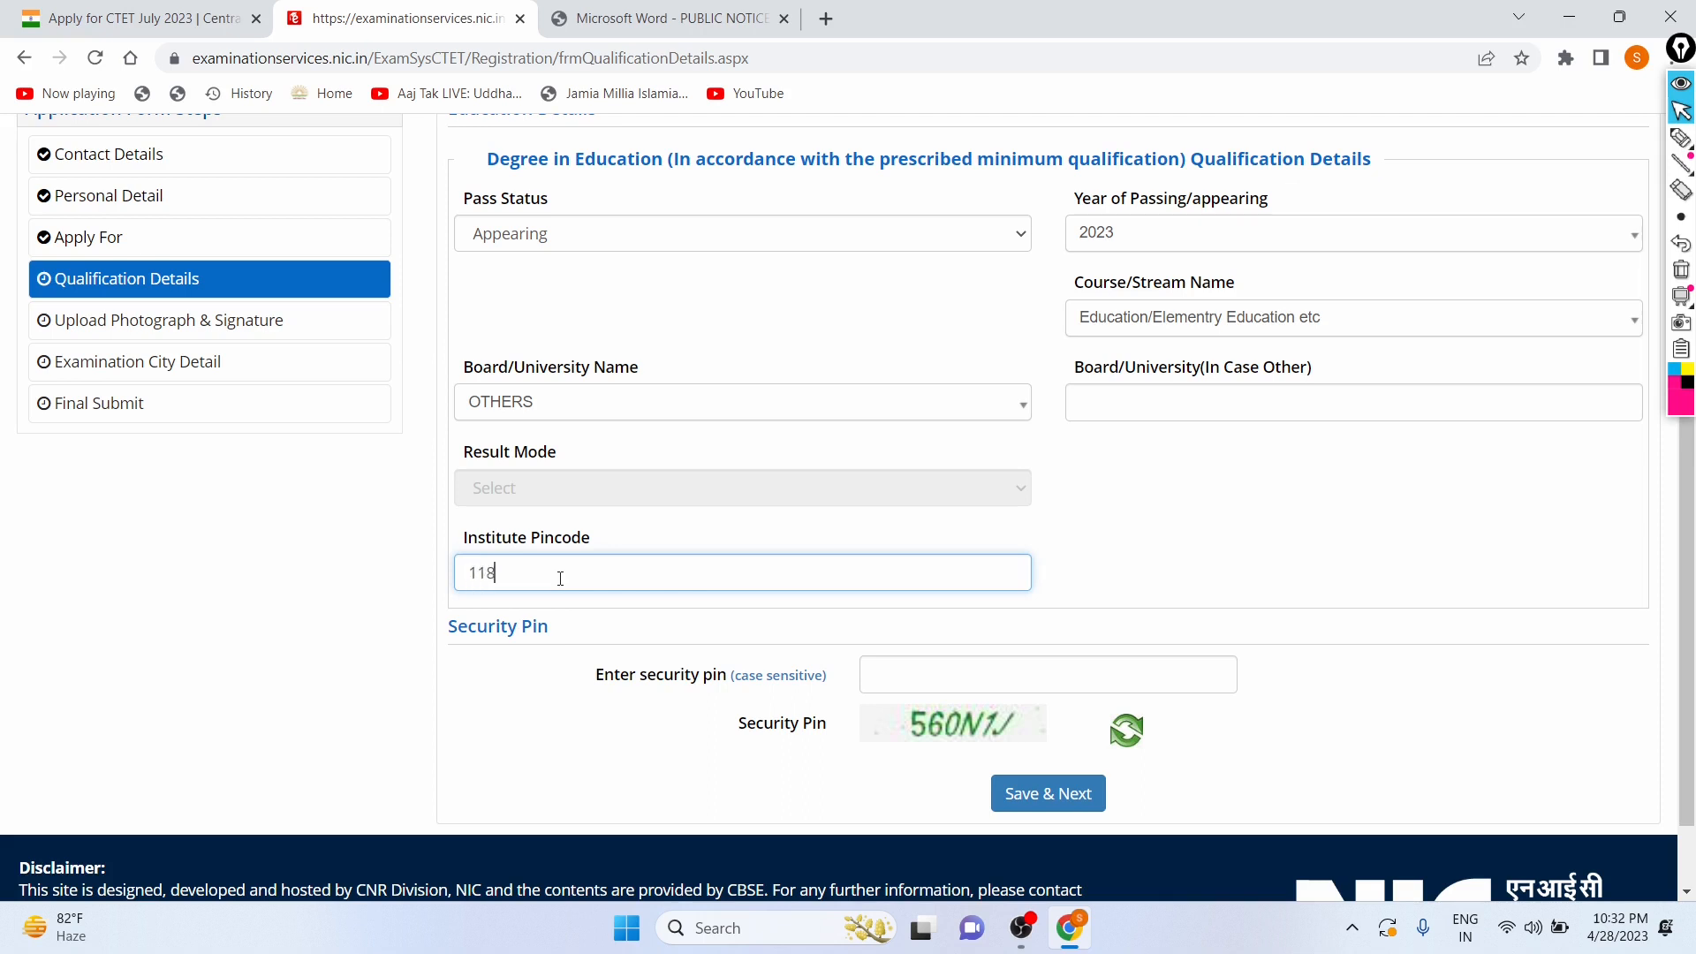
type("439")
left_click(919, 680)
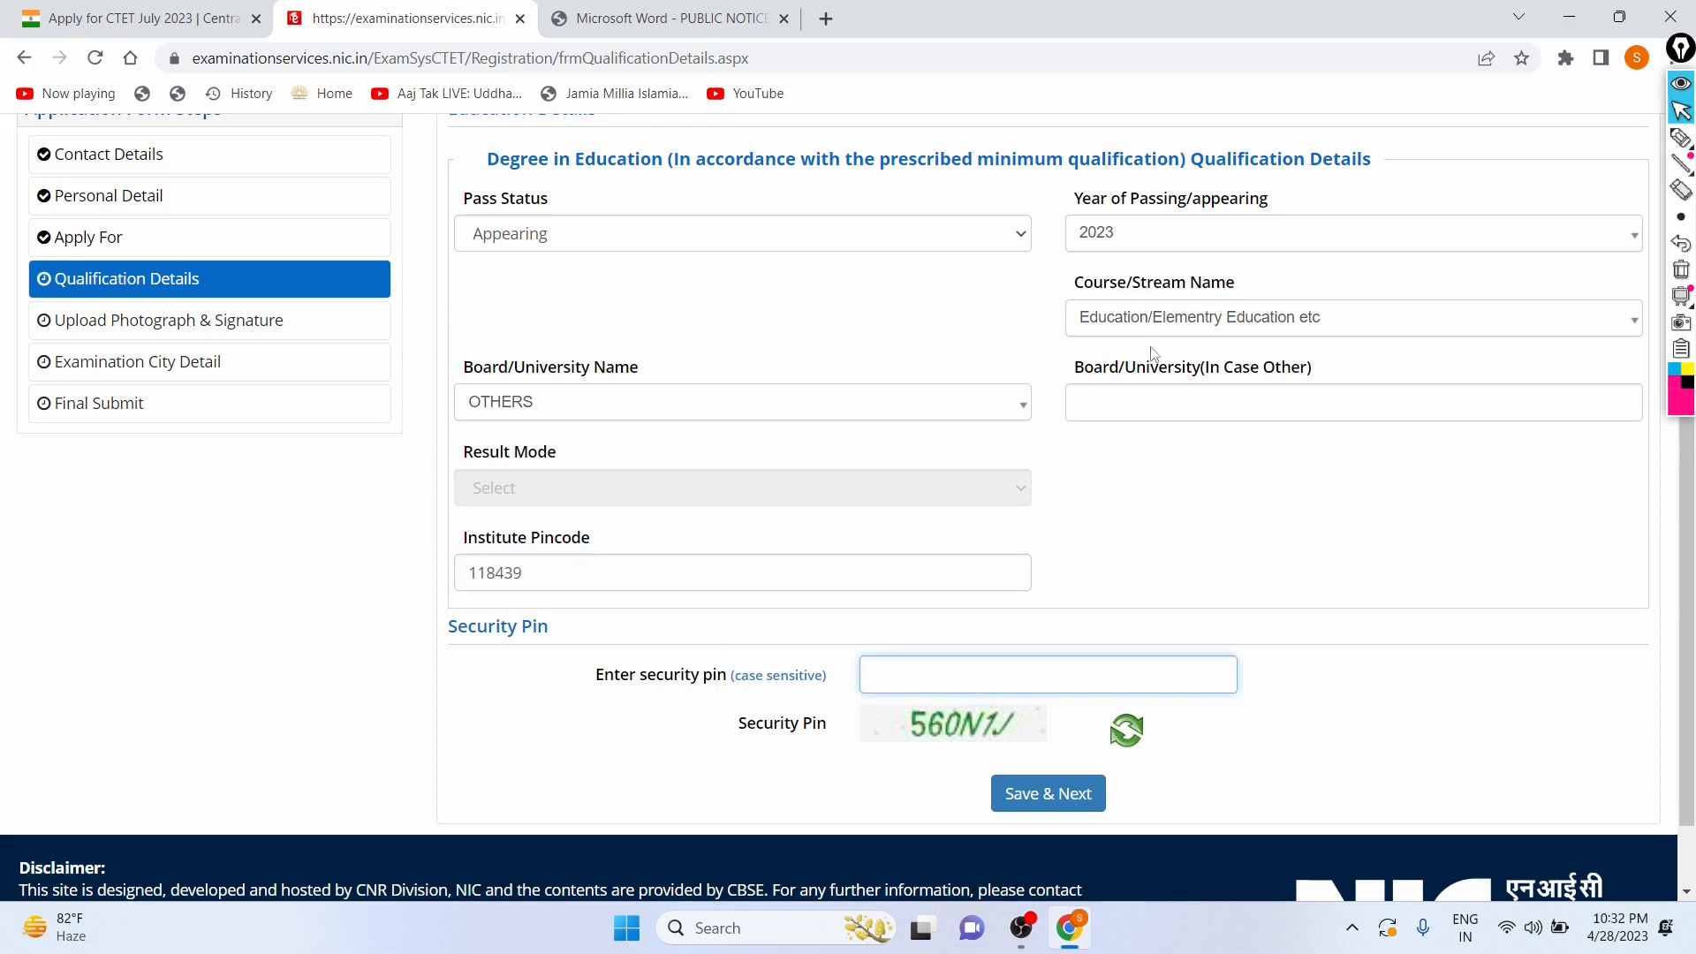
left_click(1125, 393)
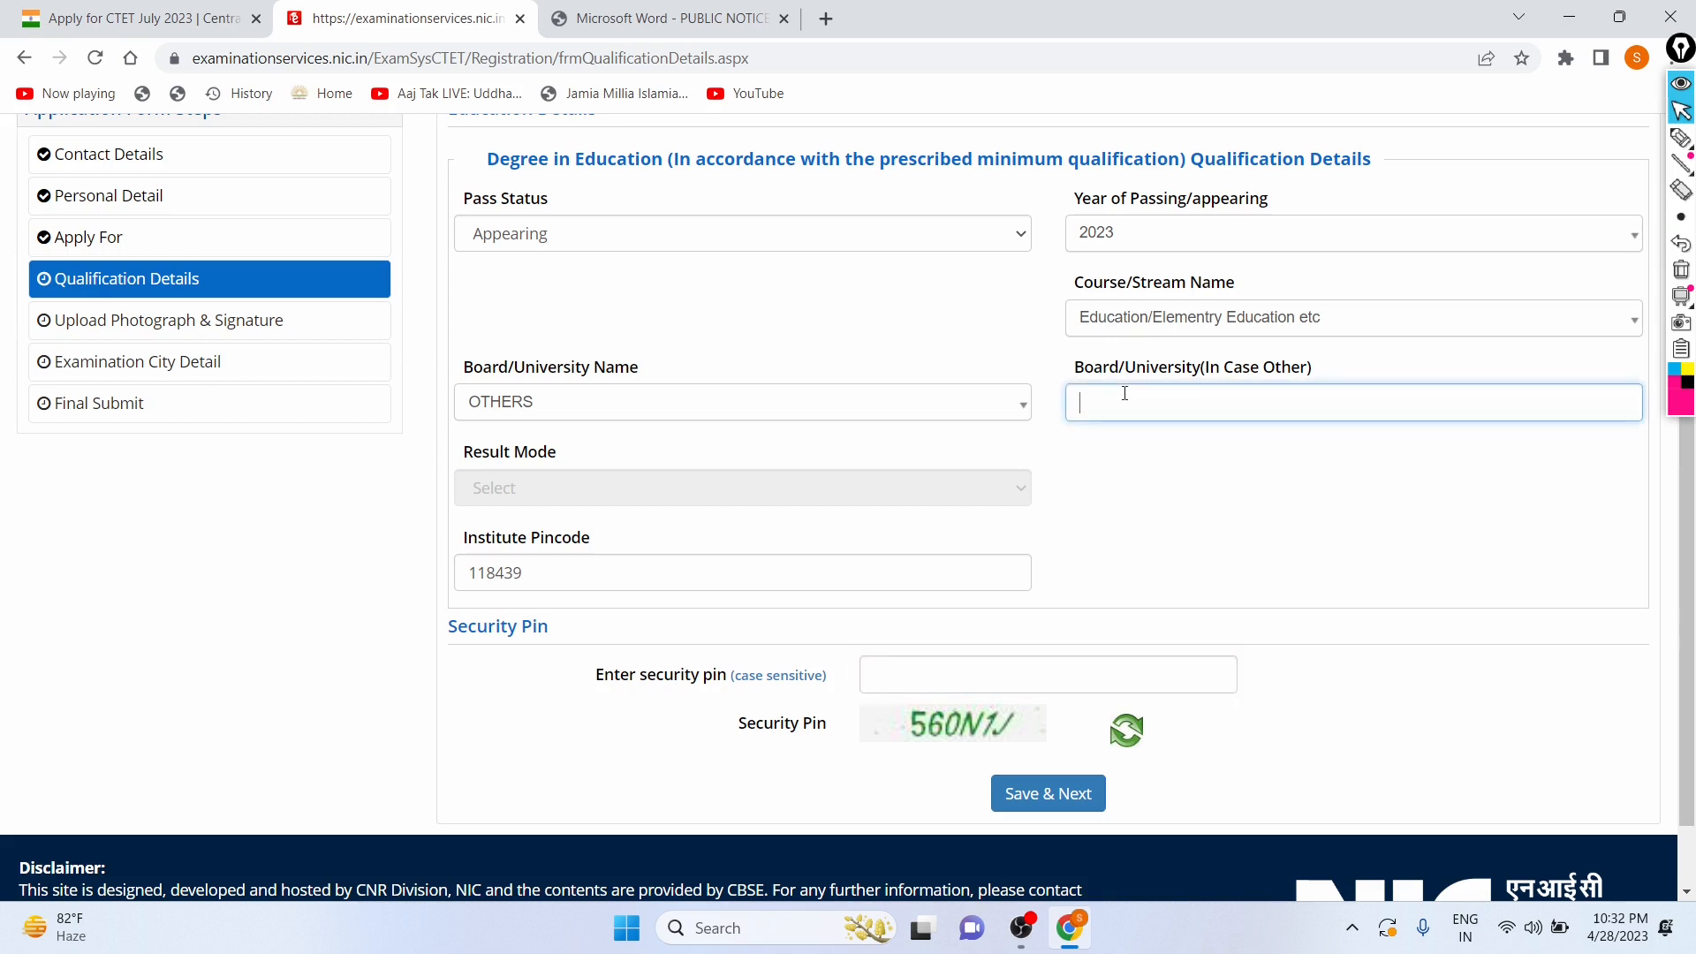
type("D")
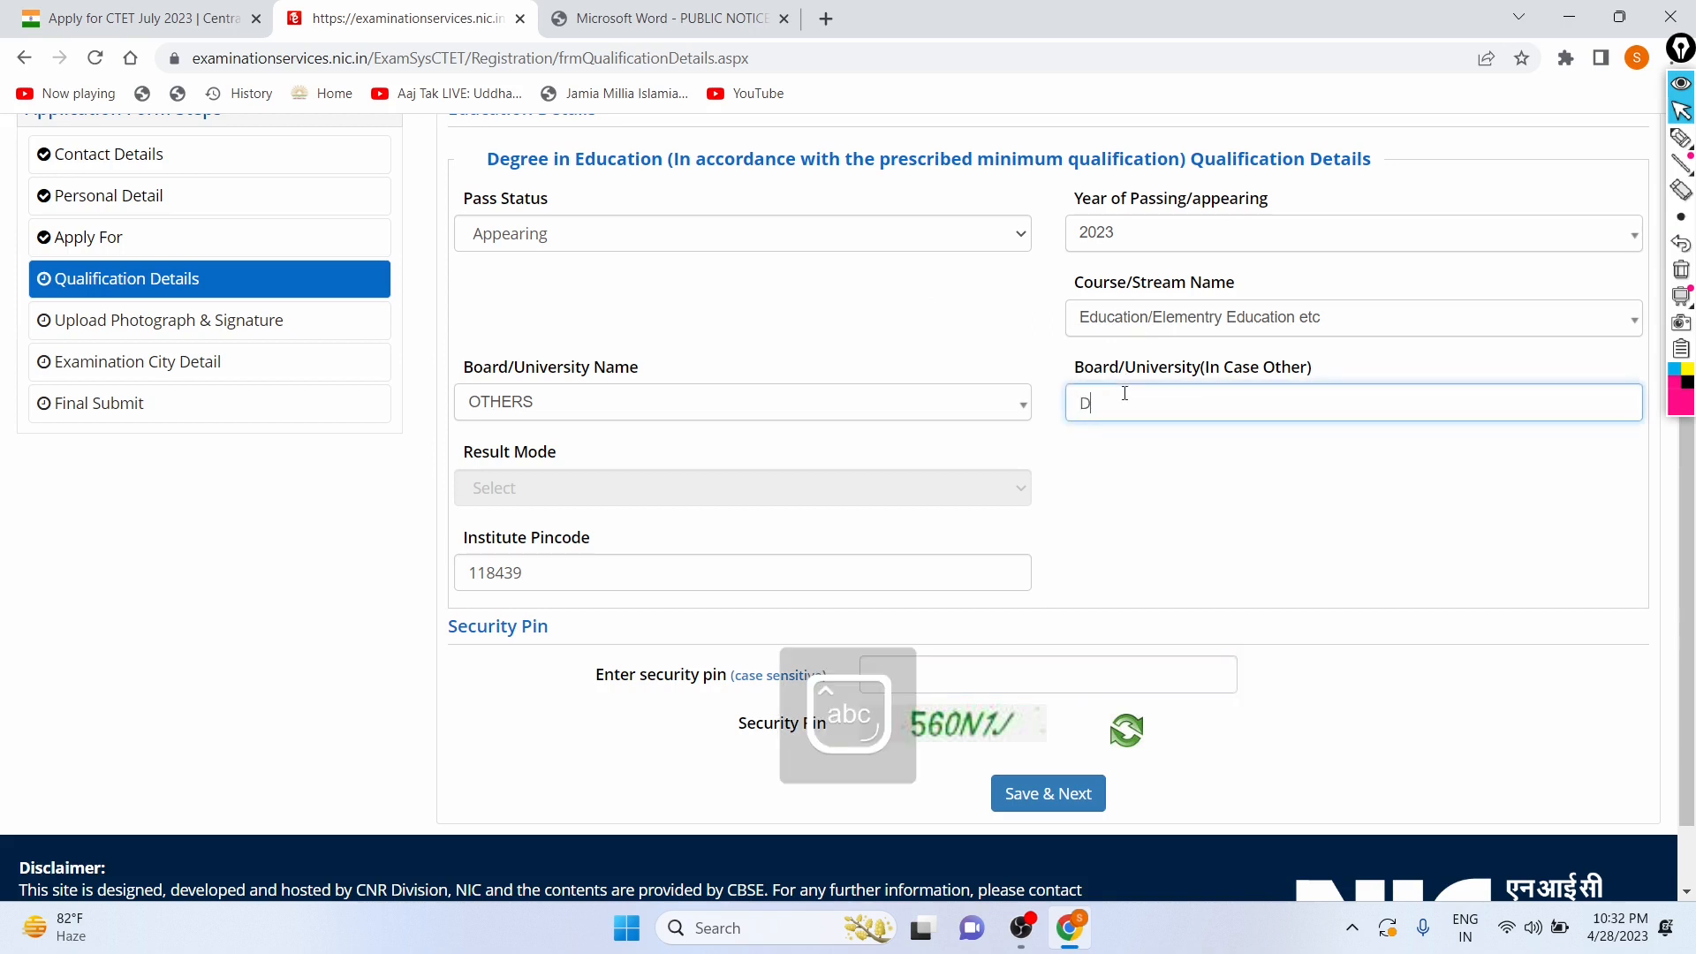
type("elhi University")
Step: Enter the security pin, save the qualification details and confirm with Yes
scroll(1058, 420, "down", 1)
left_click(1059, 583)
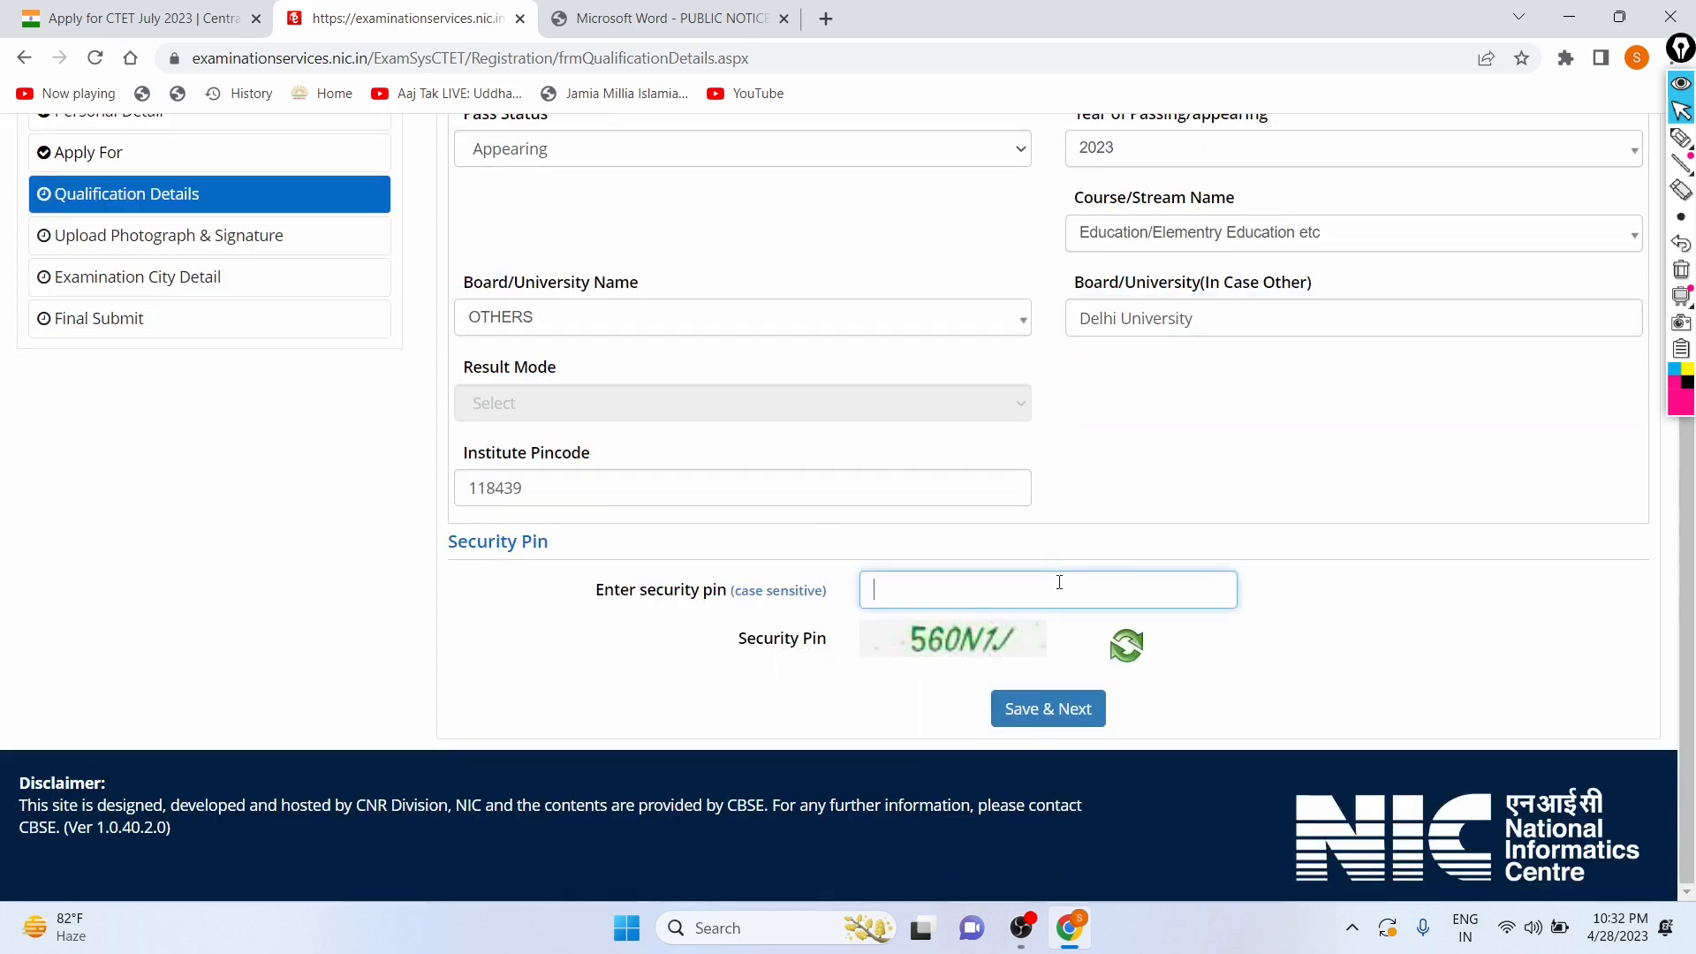
type("560N1J")
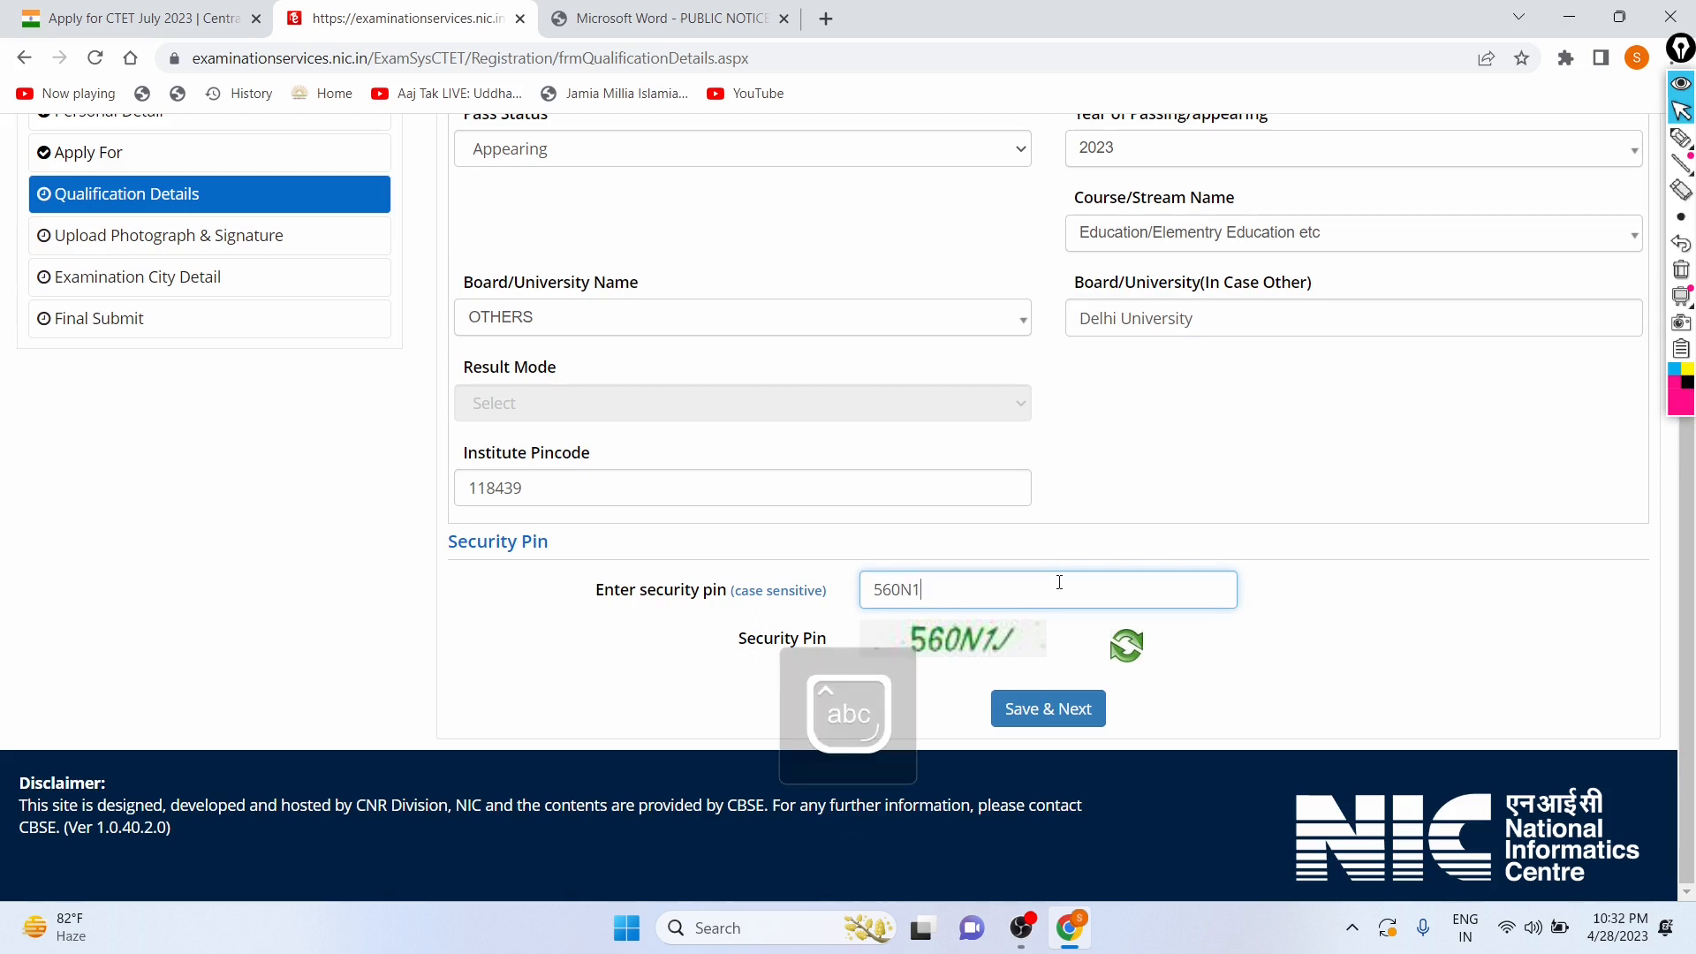
left_click(1062, 709)
left_click(809, 550)
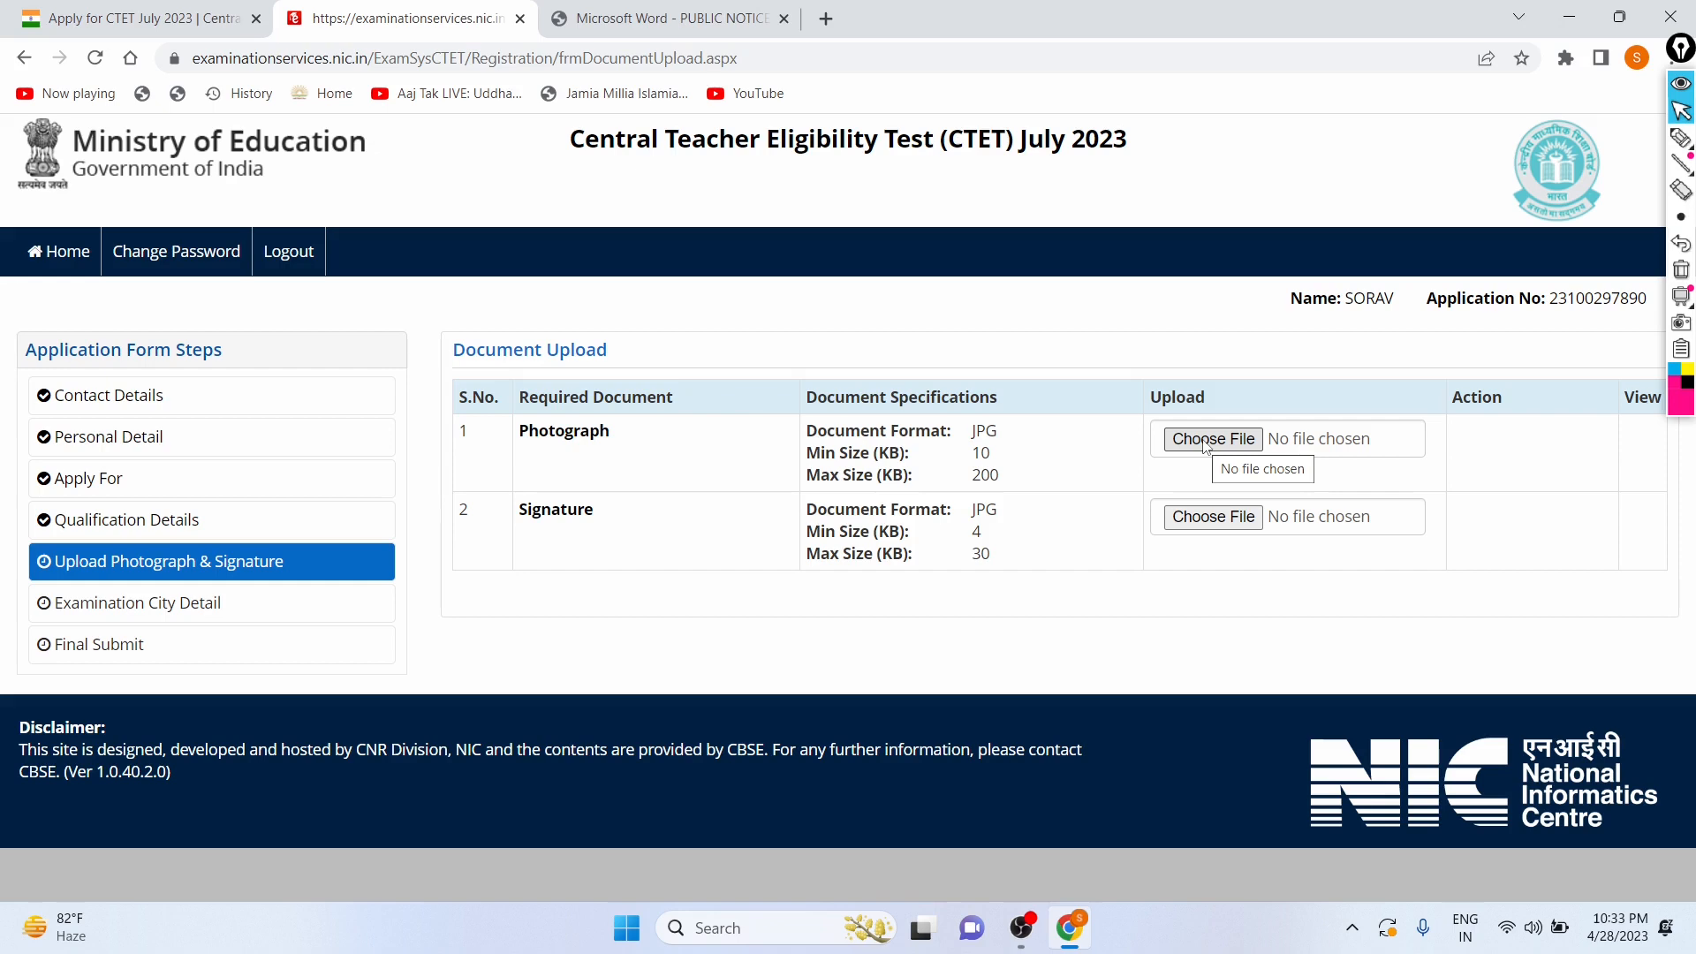
Step: Select photo.jpg from the Downloads folder for the Photograph row
left_click(1207, 446)
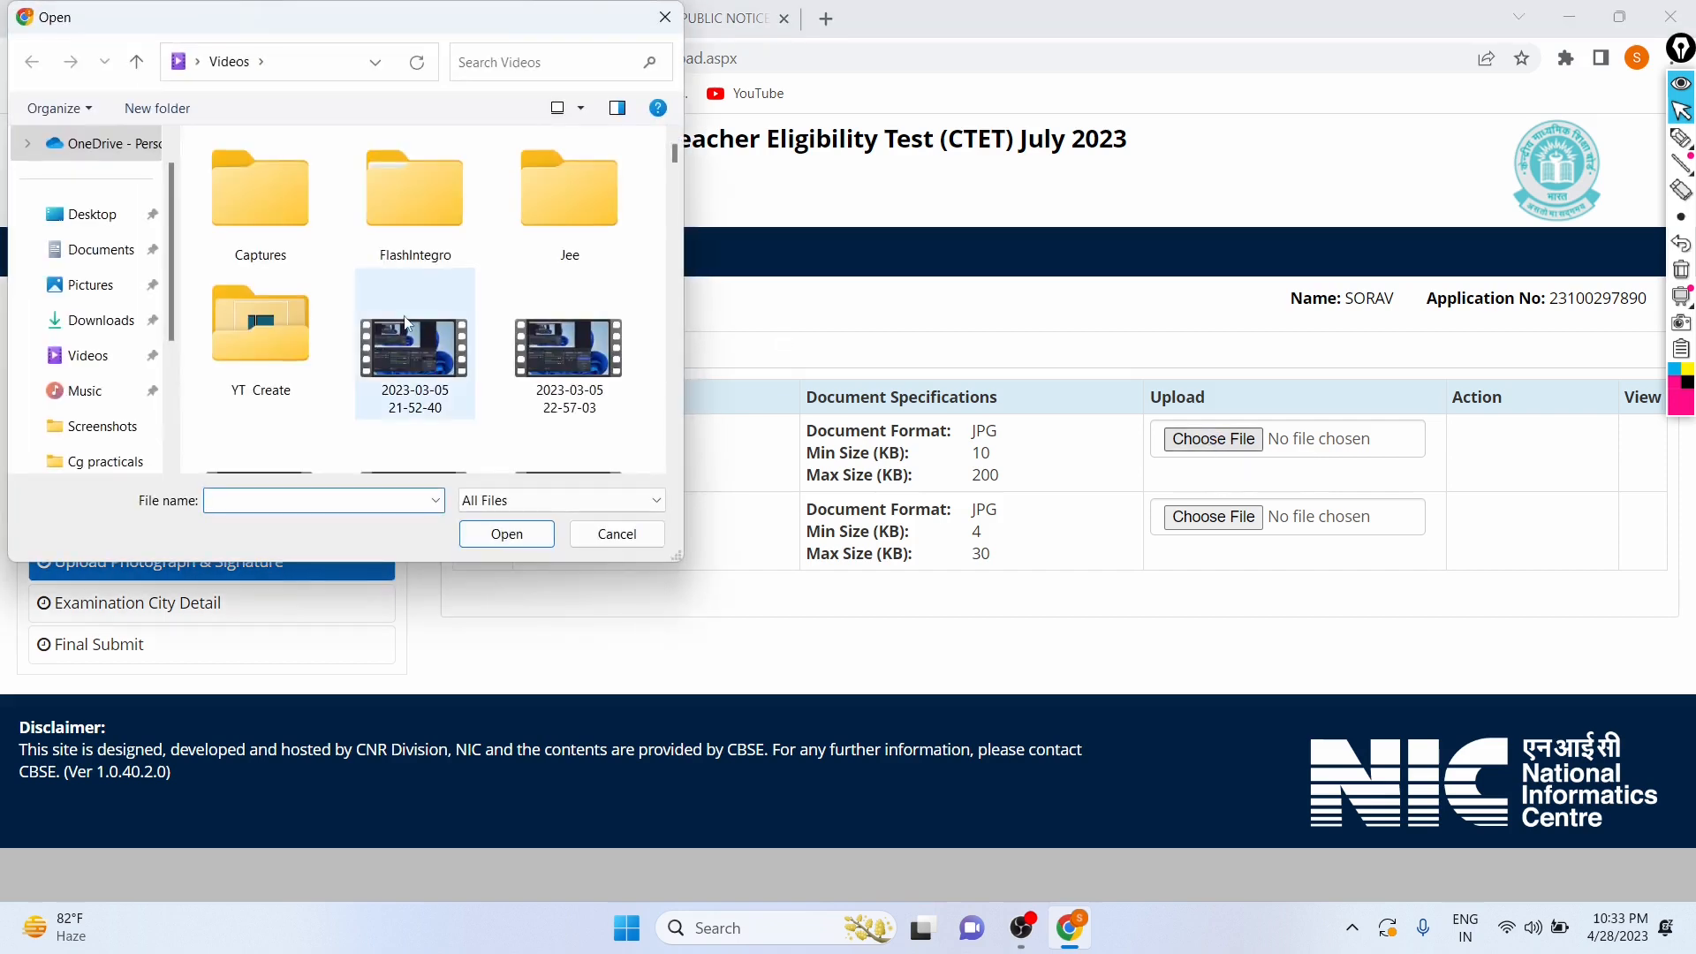
left_click(115, 322)
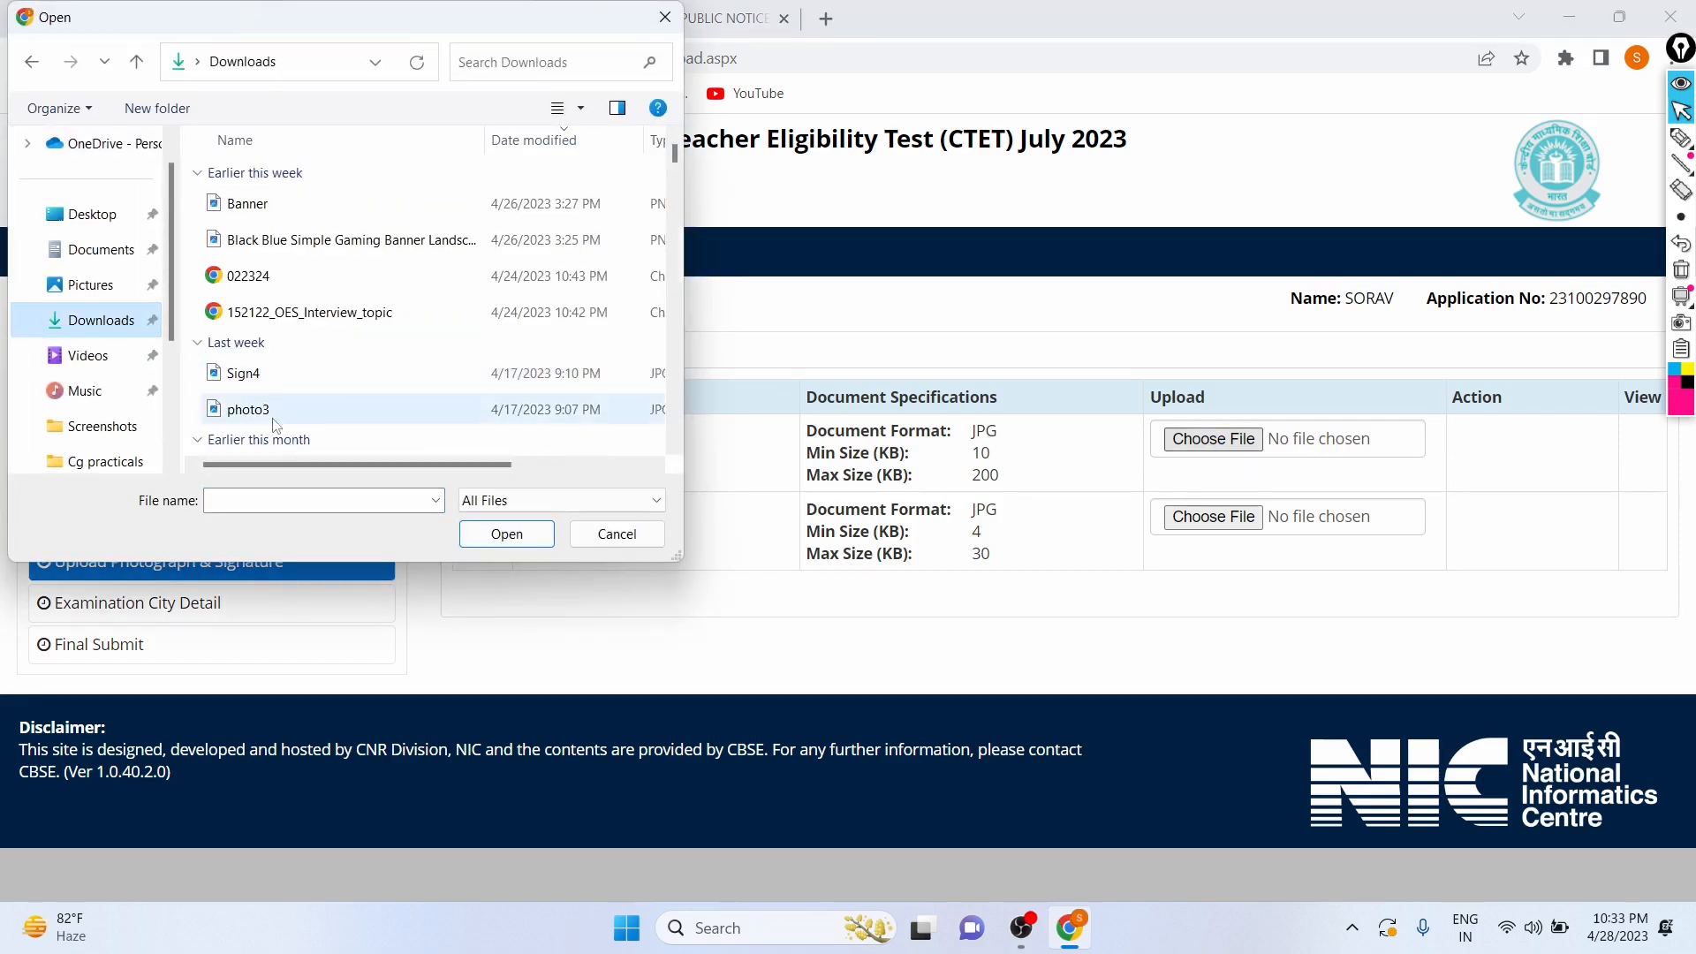
left_click(270, 501)
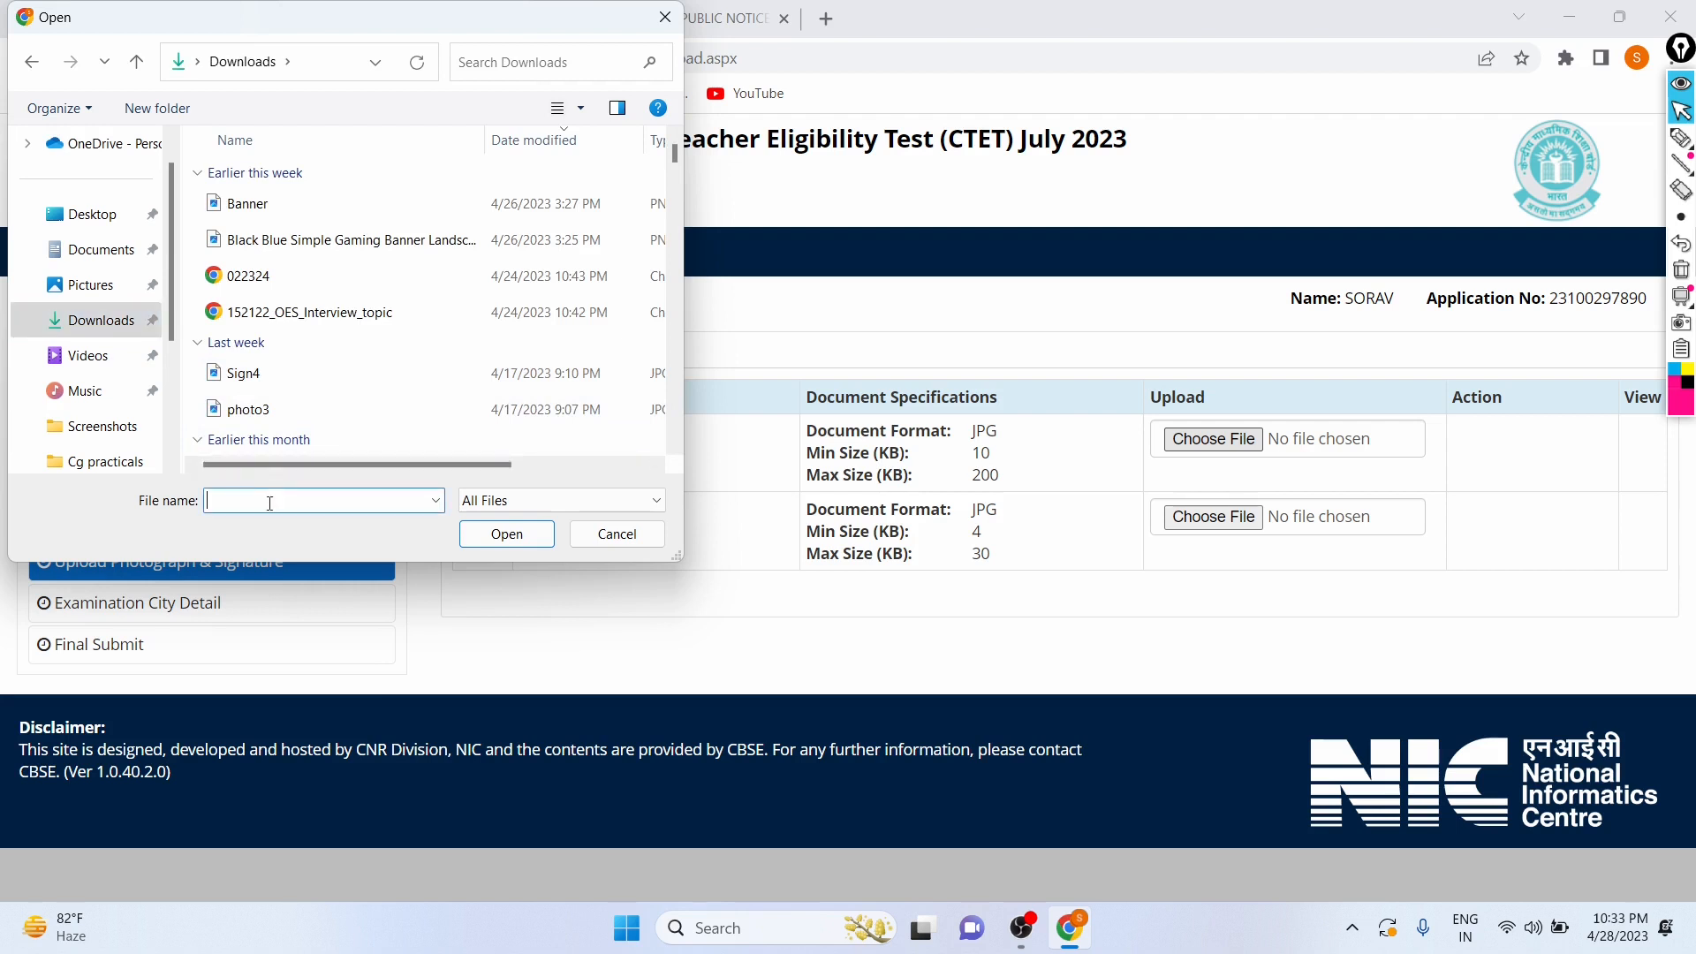
key("Caps_Lock")
type("P")
key("Caps_Lock")
type("hoto")
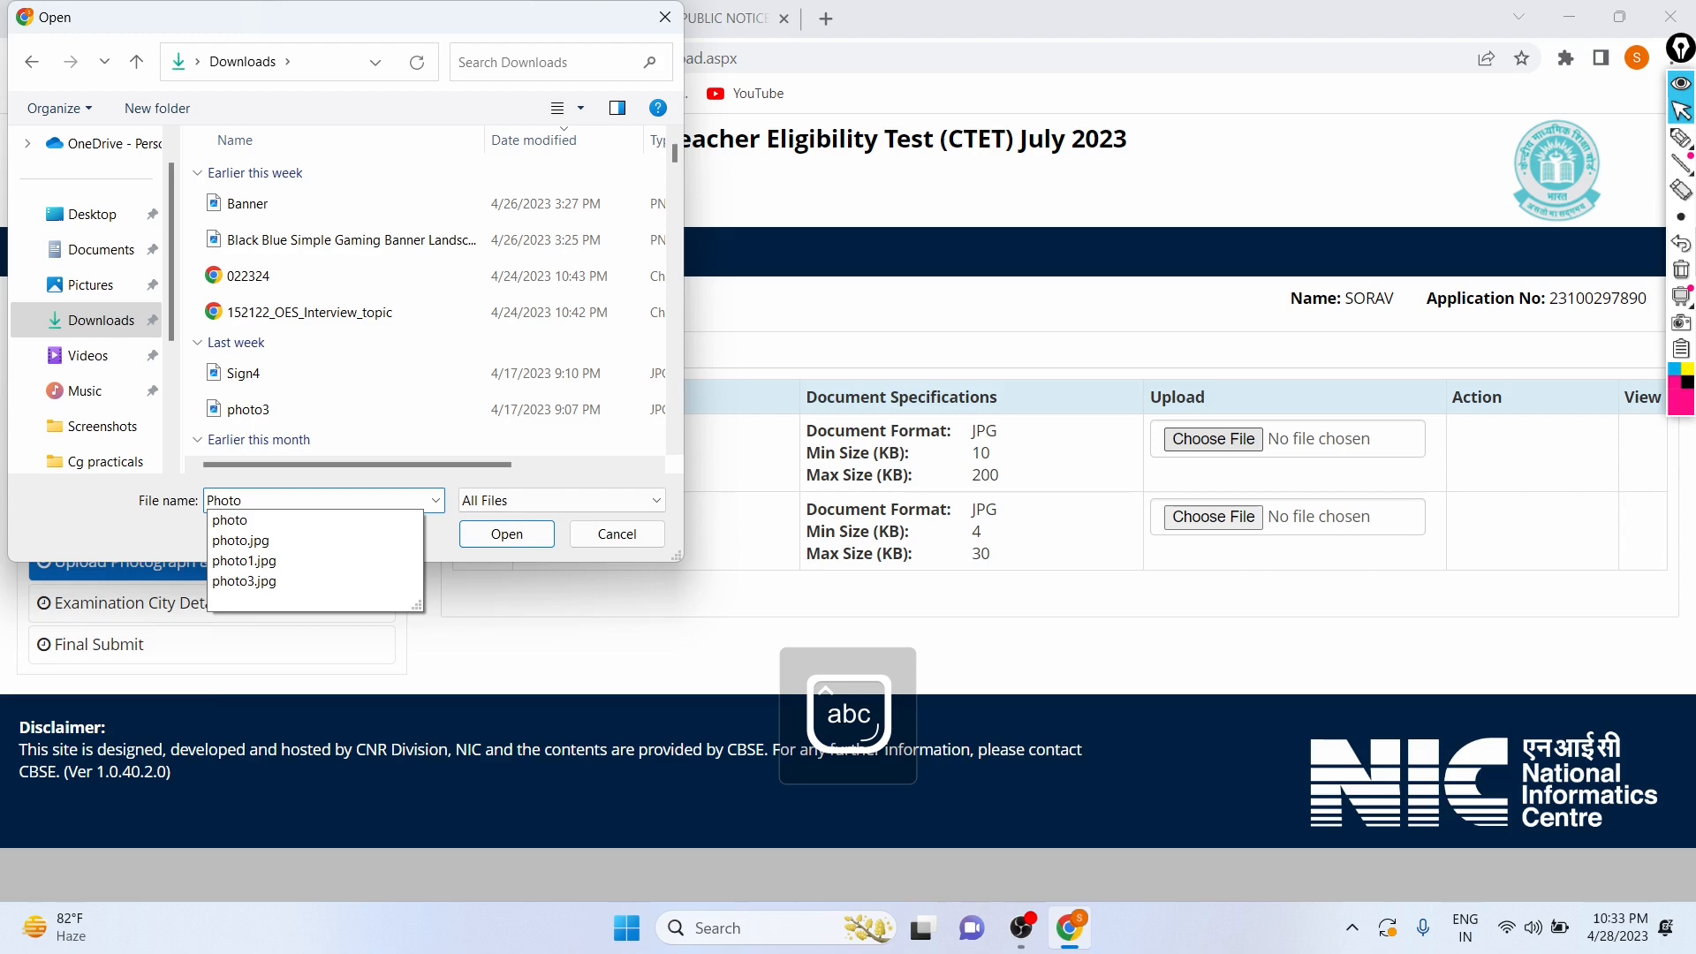
left_click(256, 549)
left_click(495, 536)
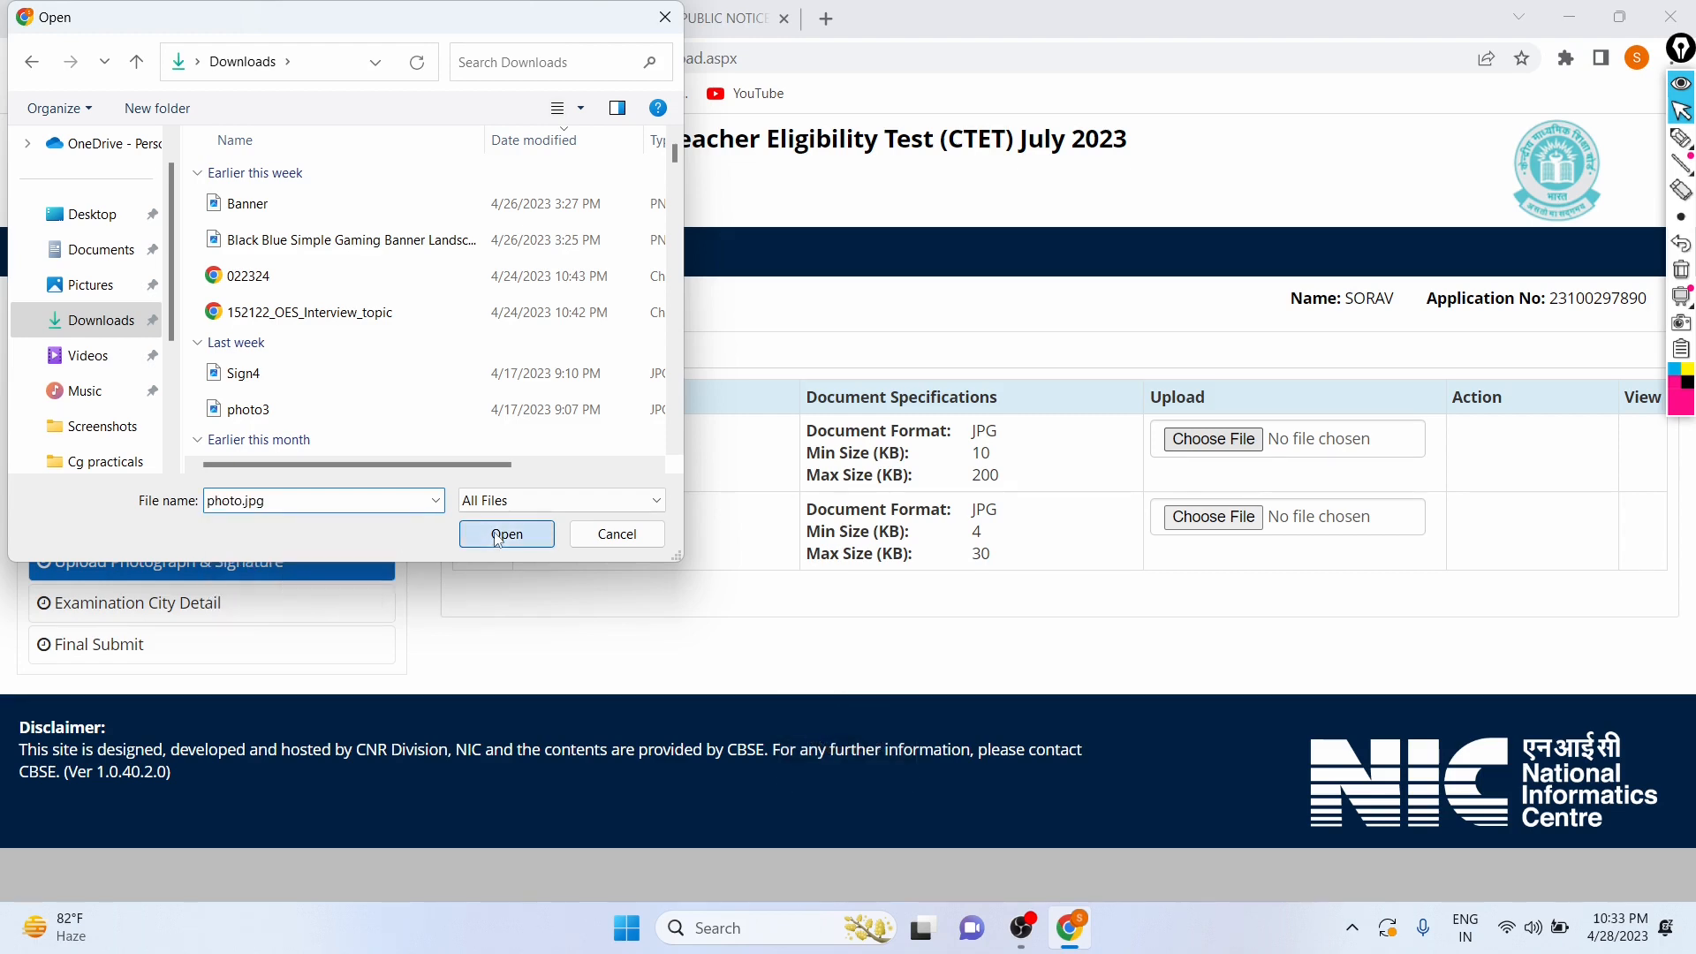
Step: Keep the photo uncropped, upload it and dismiss the success alert
left_click(987, 819)
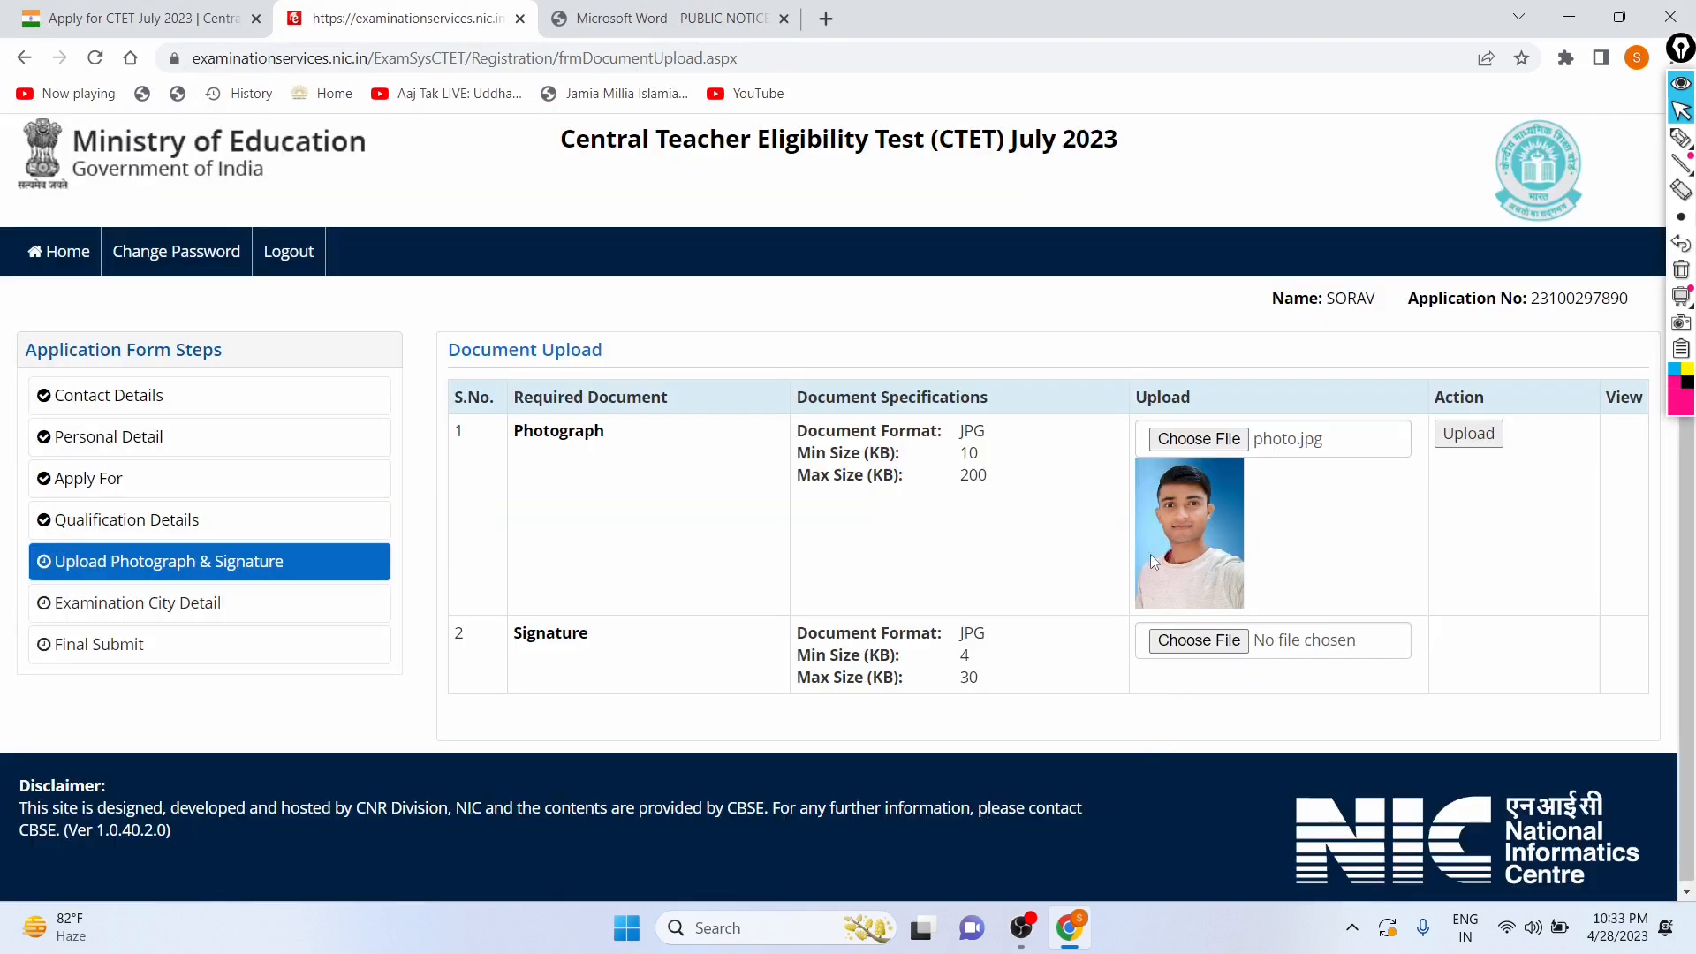
left_click(1465, 434)
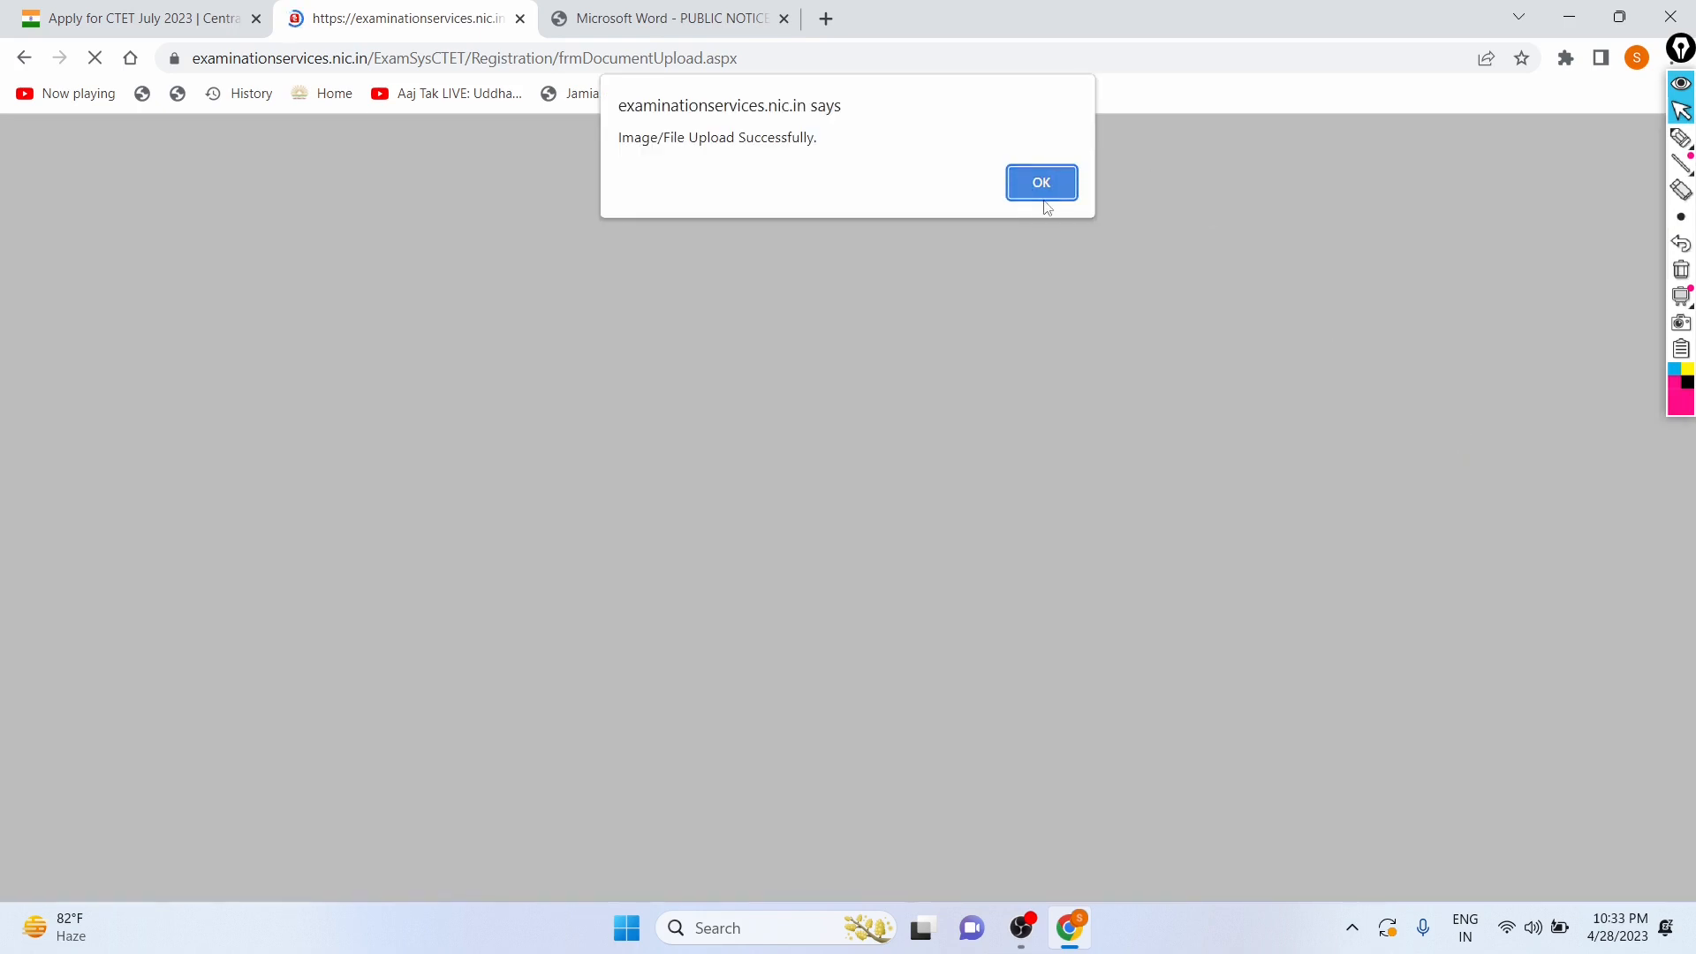
left_click(1044, 198)
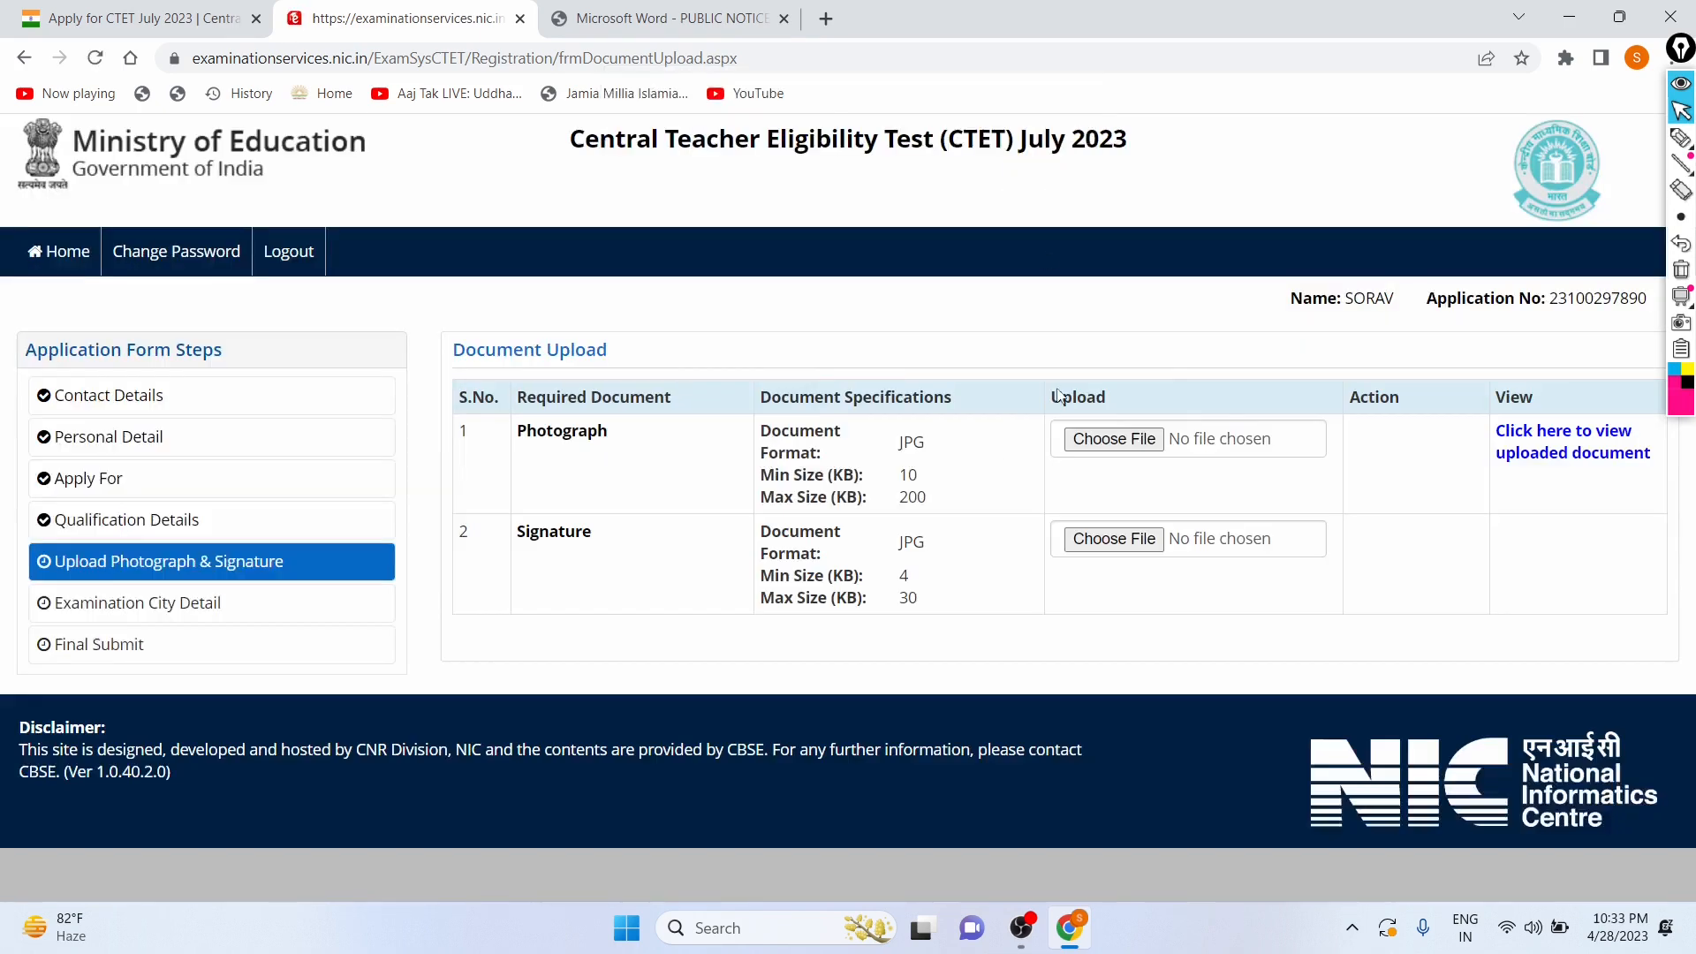
Step: Select sign.jpg for the Signature, accept the 256×64 crop, upload it and dismiss the alert
left_click(1099, 552)
type("Sing")
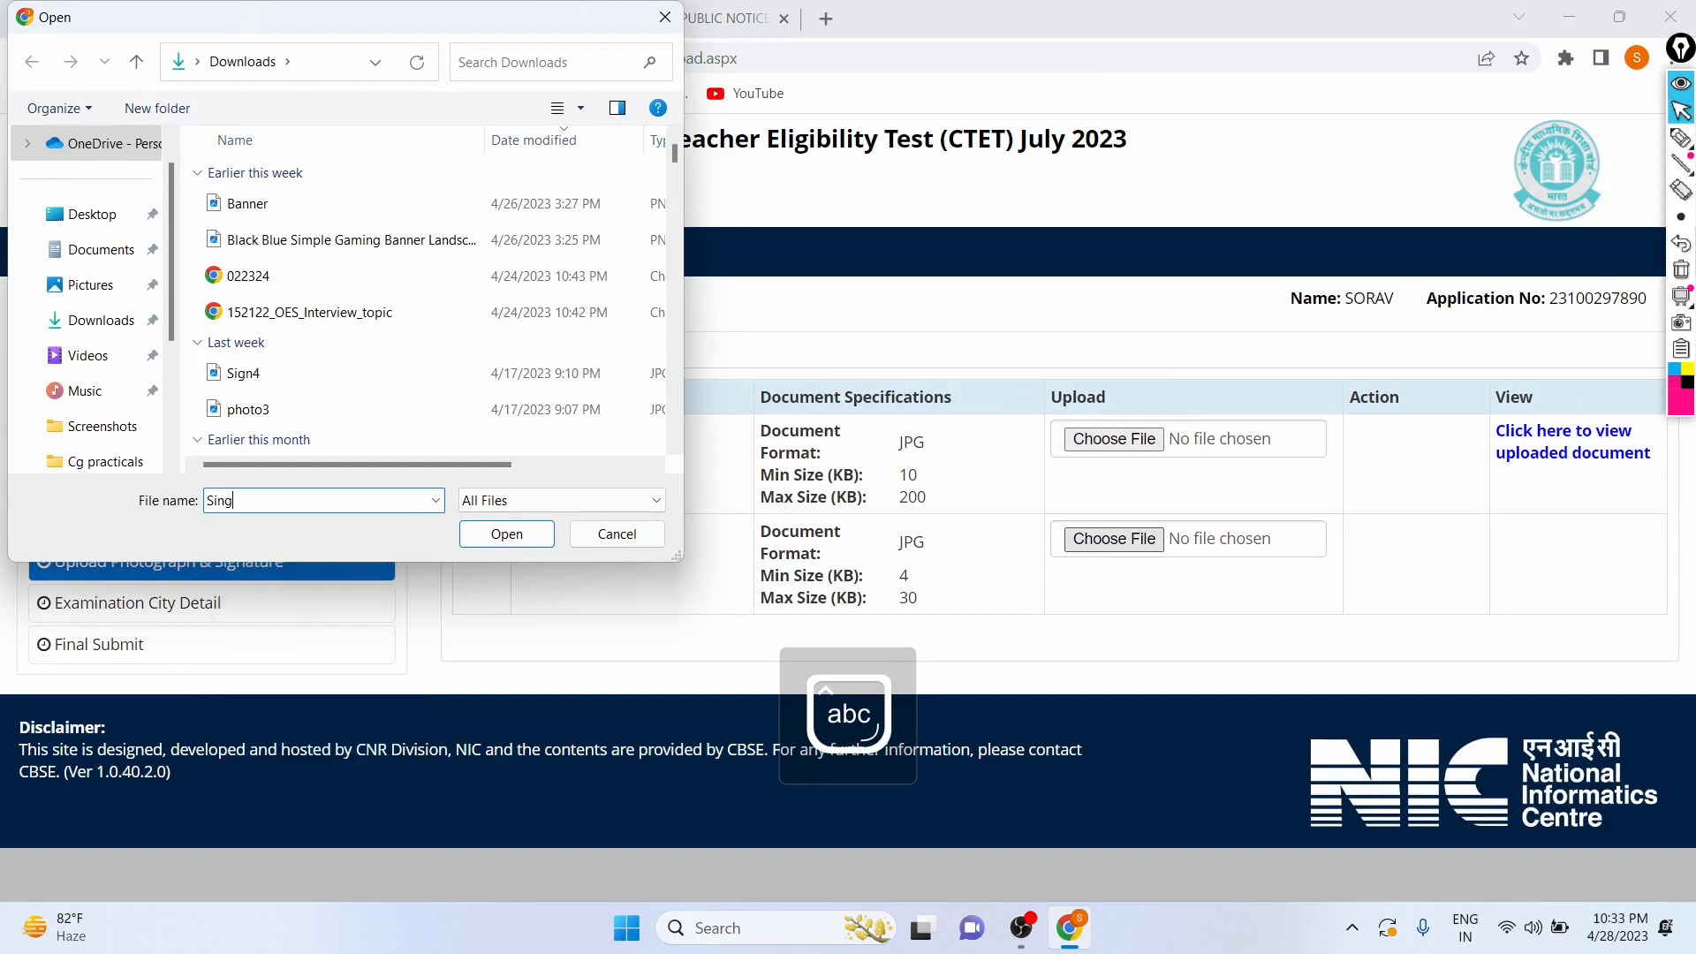
key("BackSpace")
key("BackSpace")
type("gn")
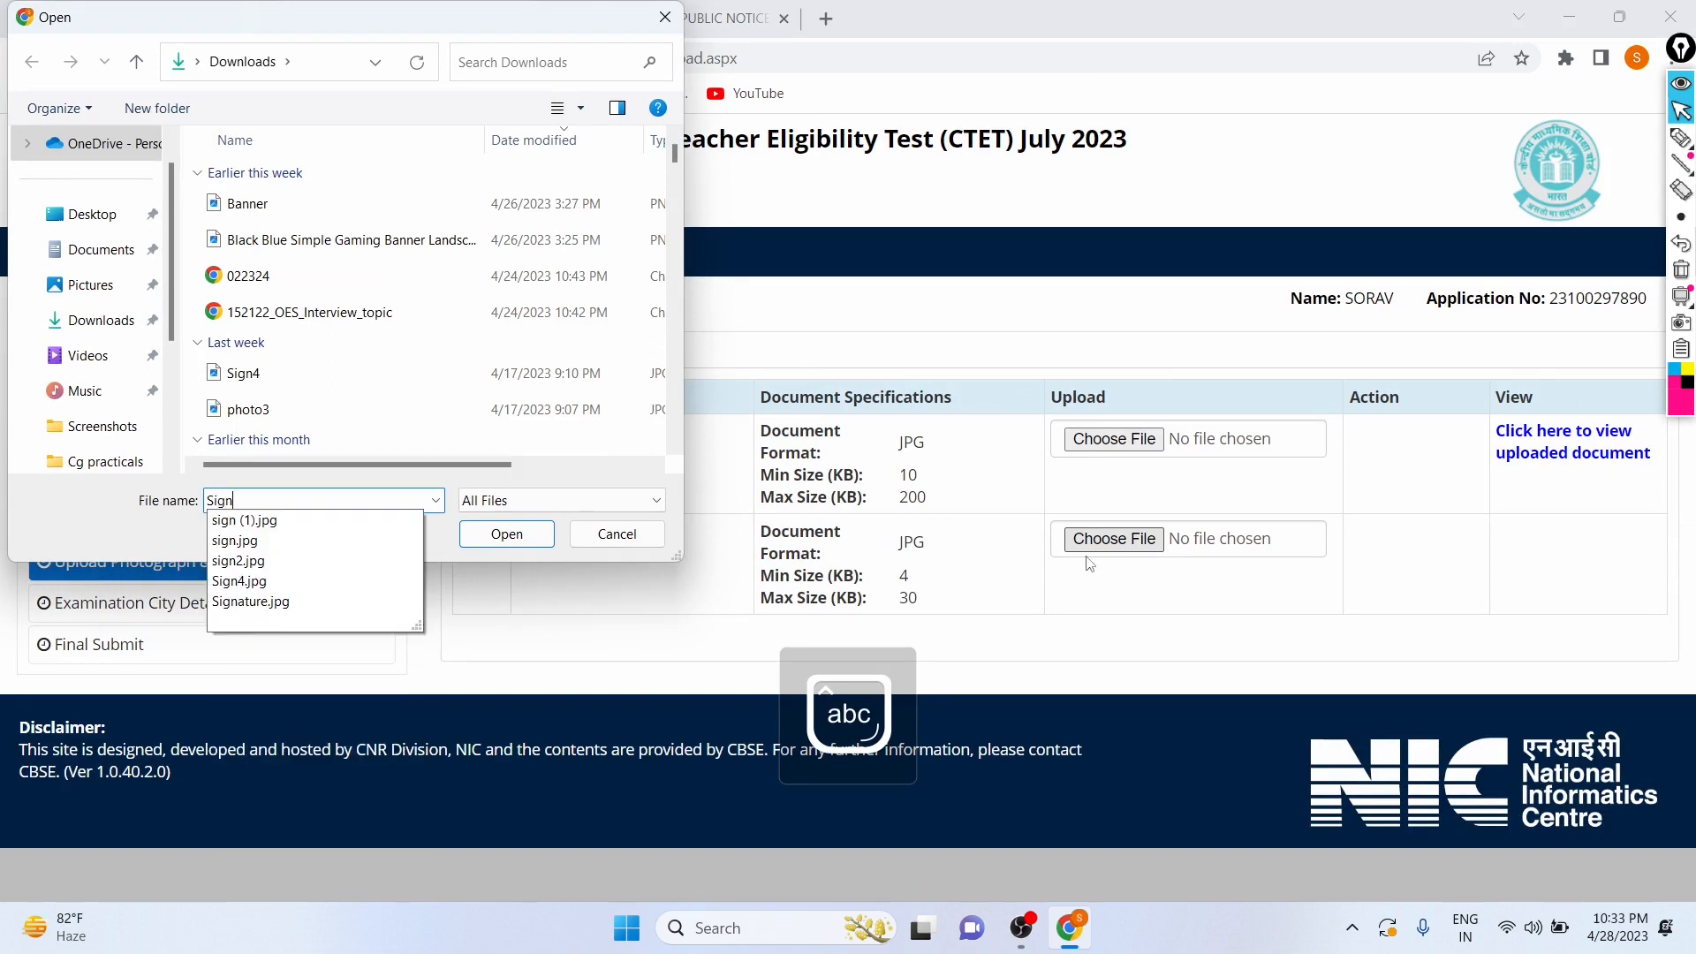
left_click(284, 543)
left_click(531, 540)
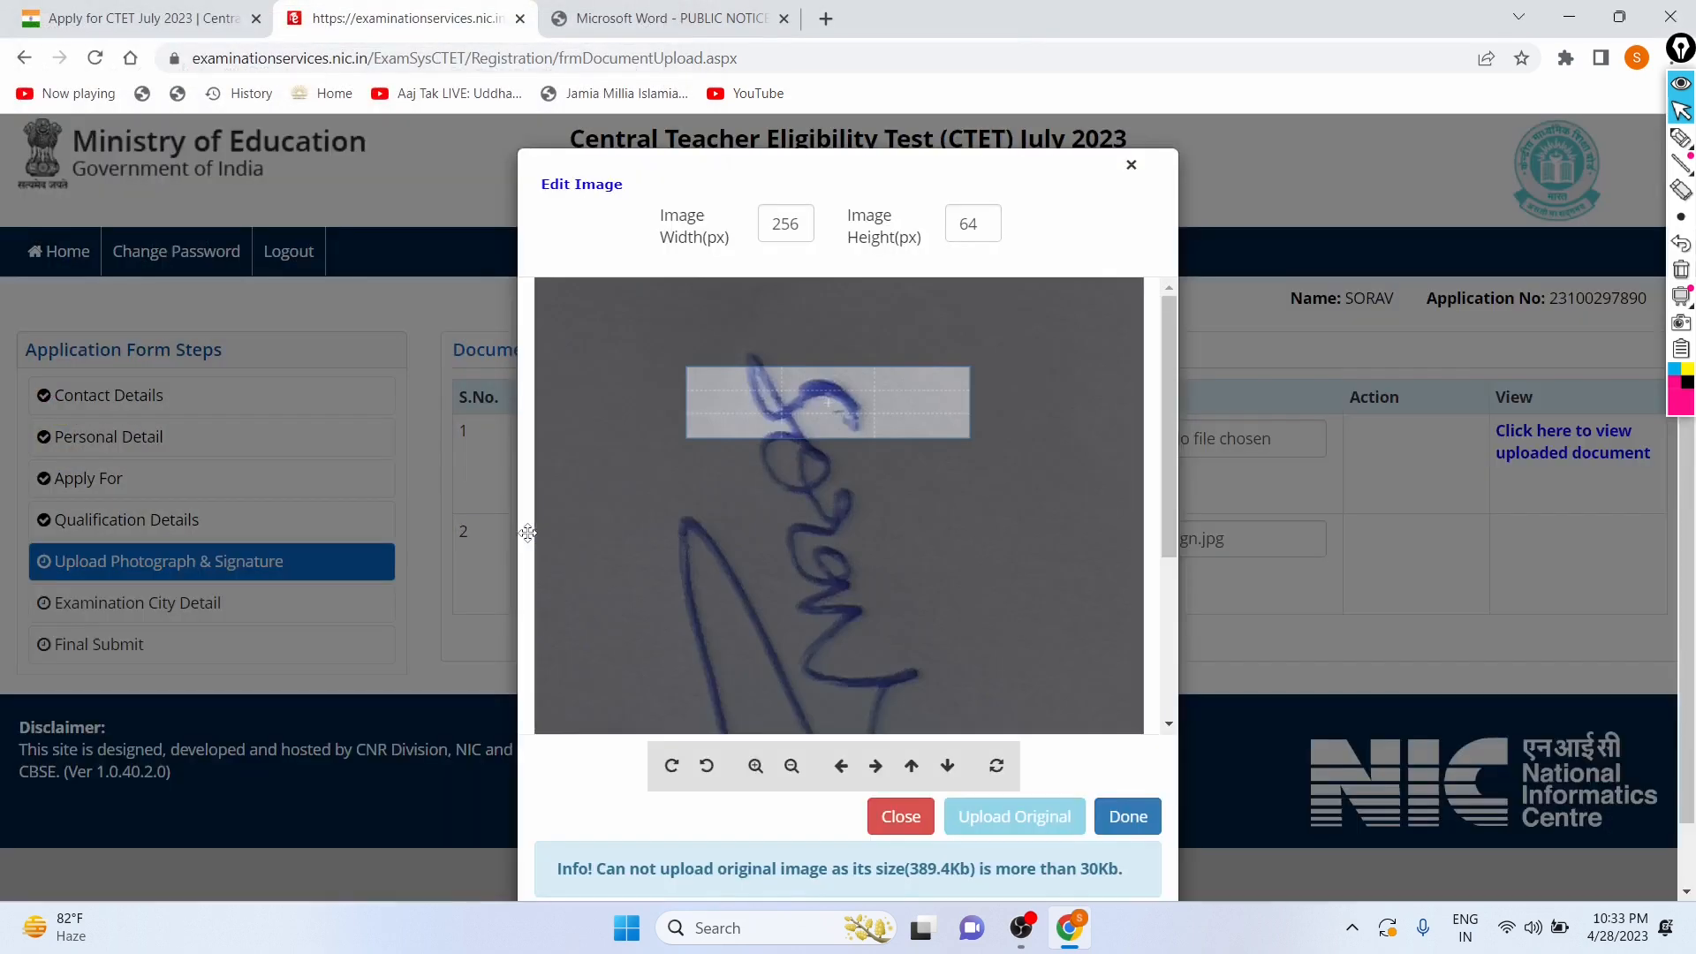
left_click(1126, 817)
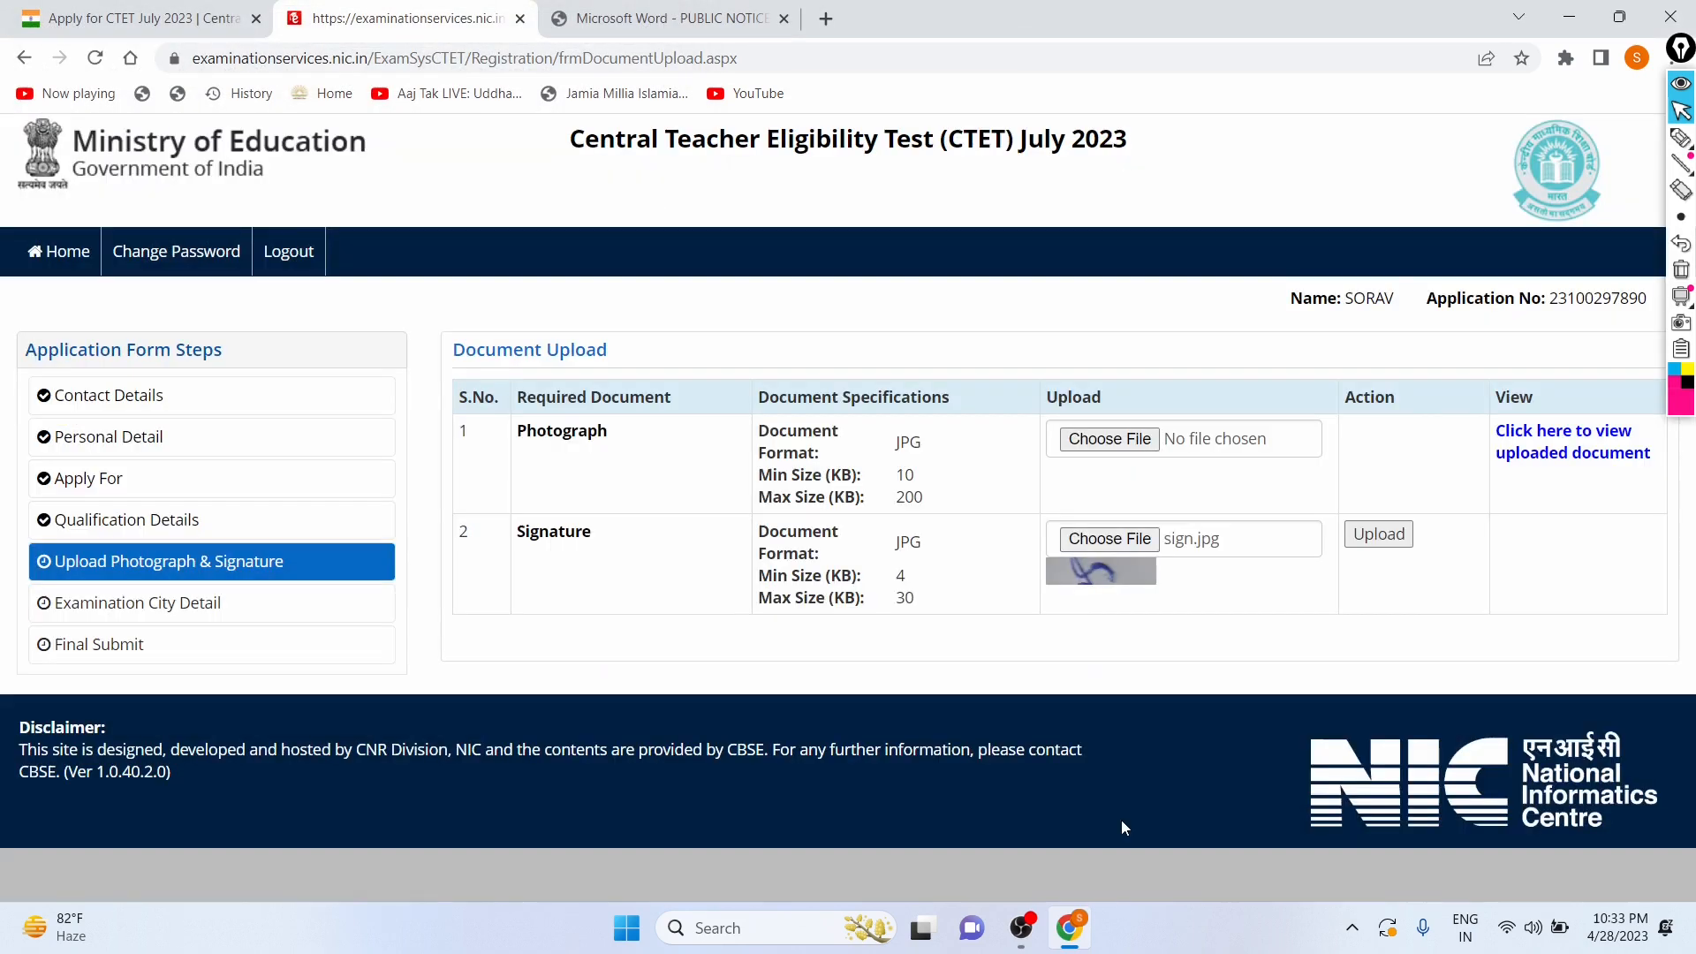
left_click(1375, 536)
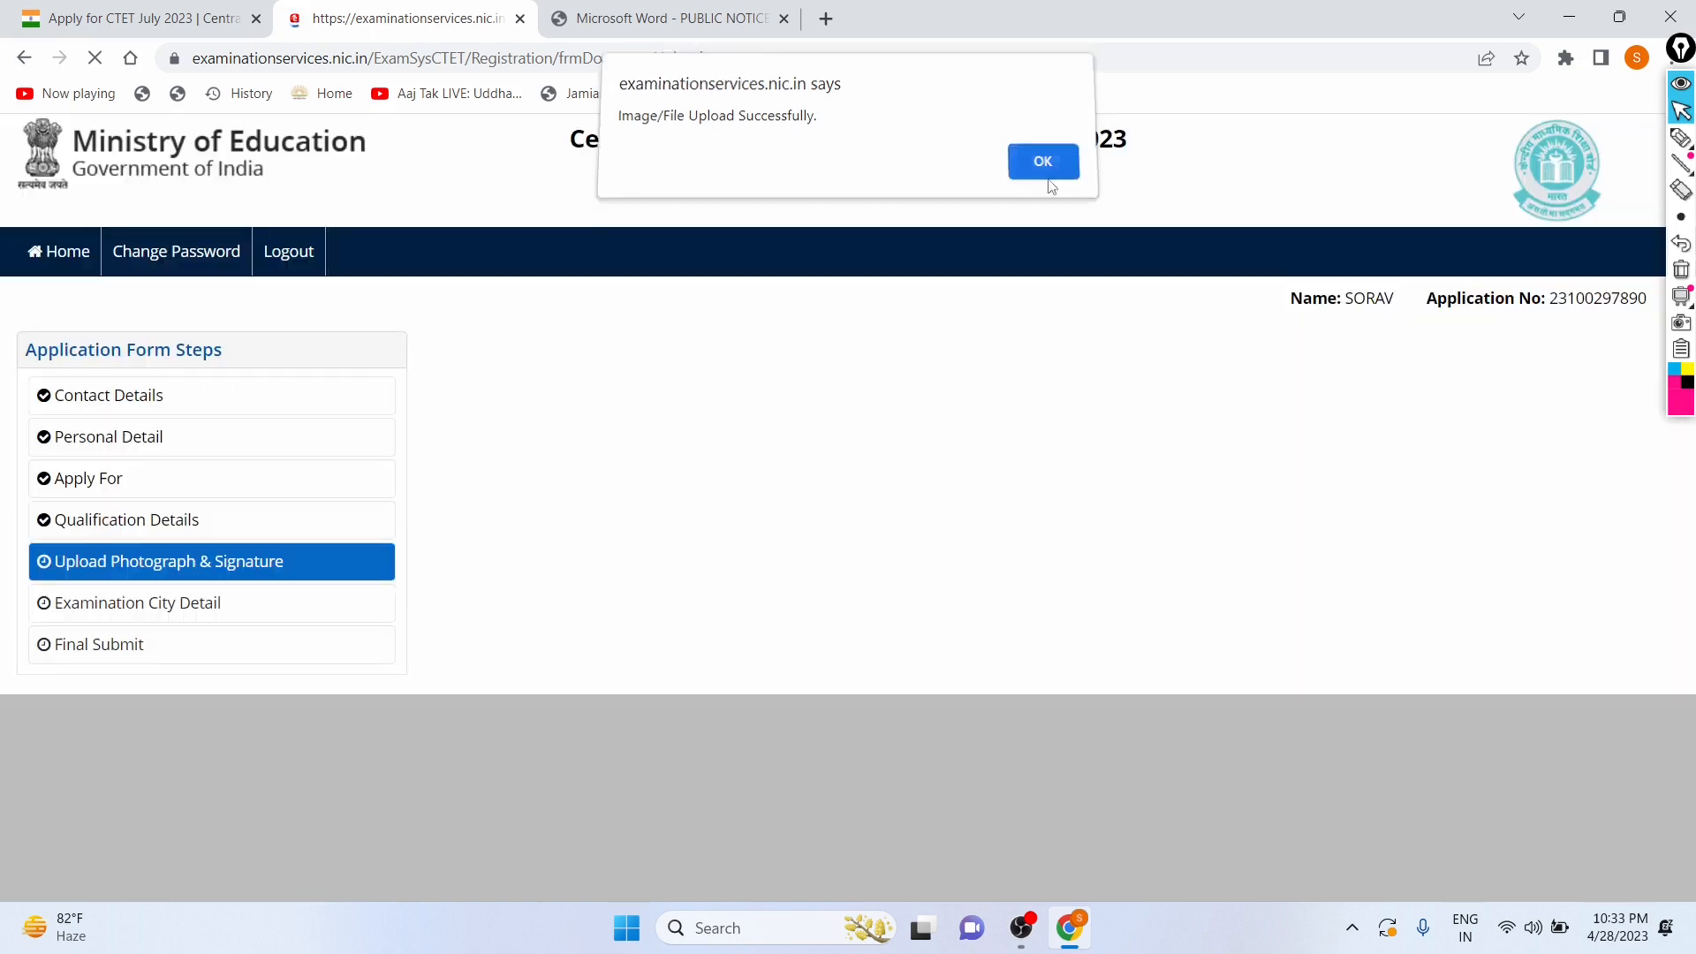
left_click(1060, 187)
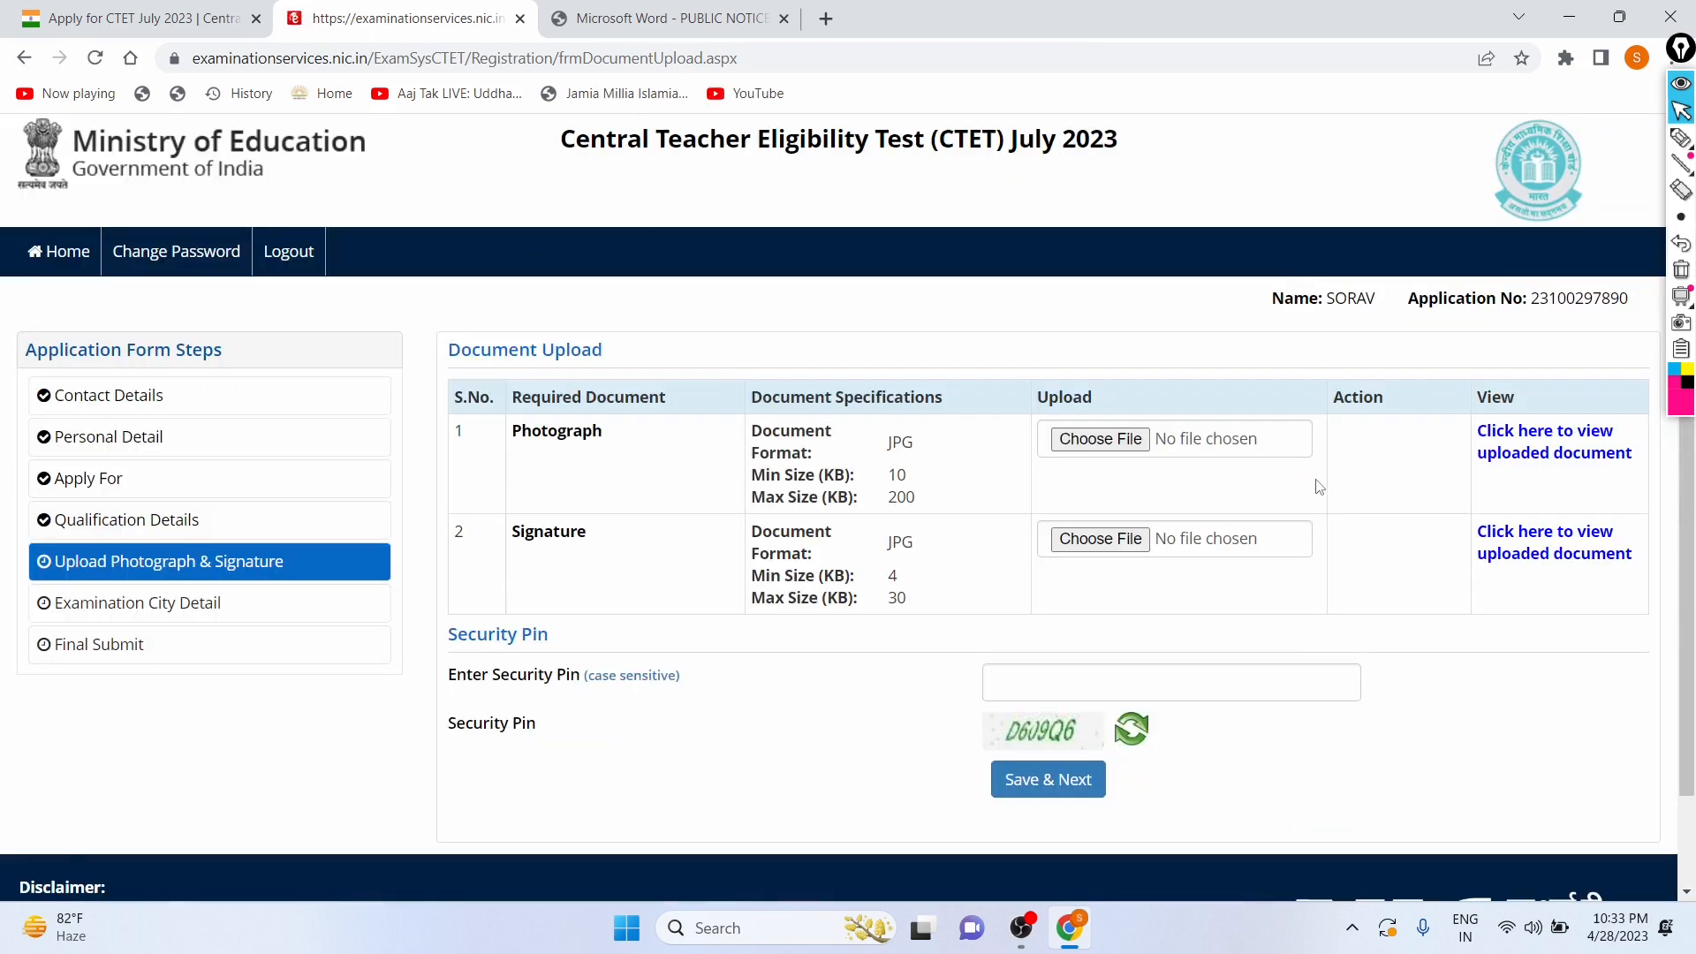
Step: Enter the Document Upload page's security pin, then save and confirm the submission
scroll(1319, 487, "down", 1)
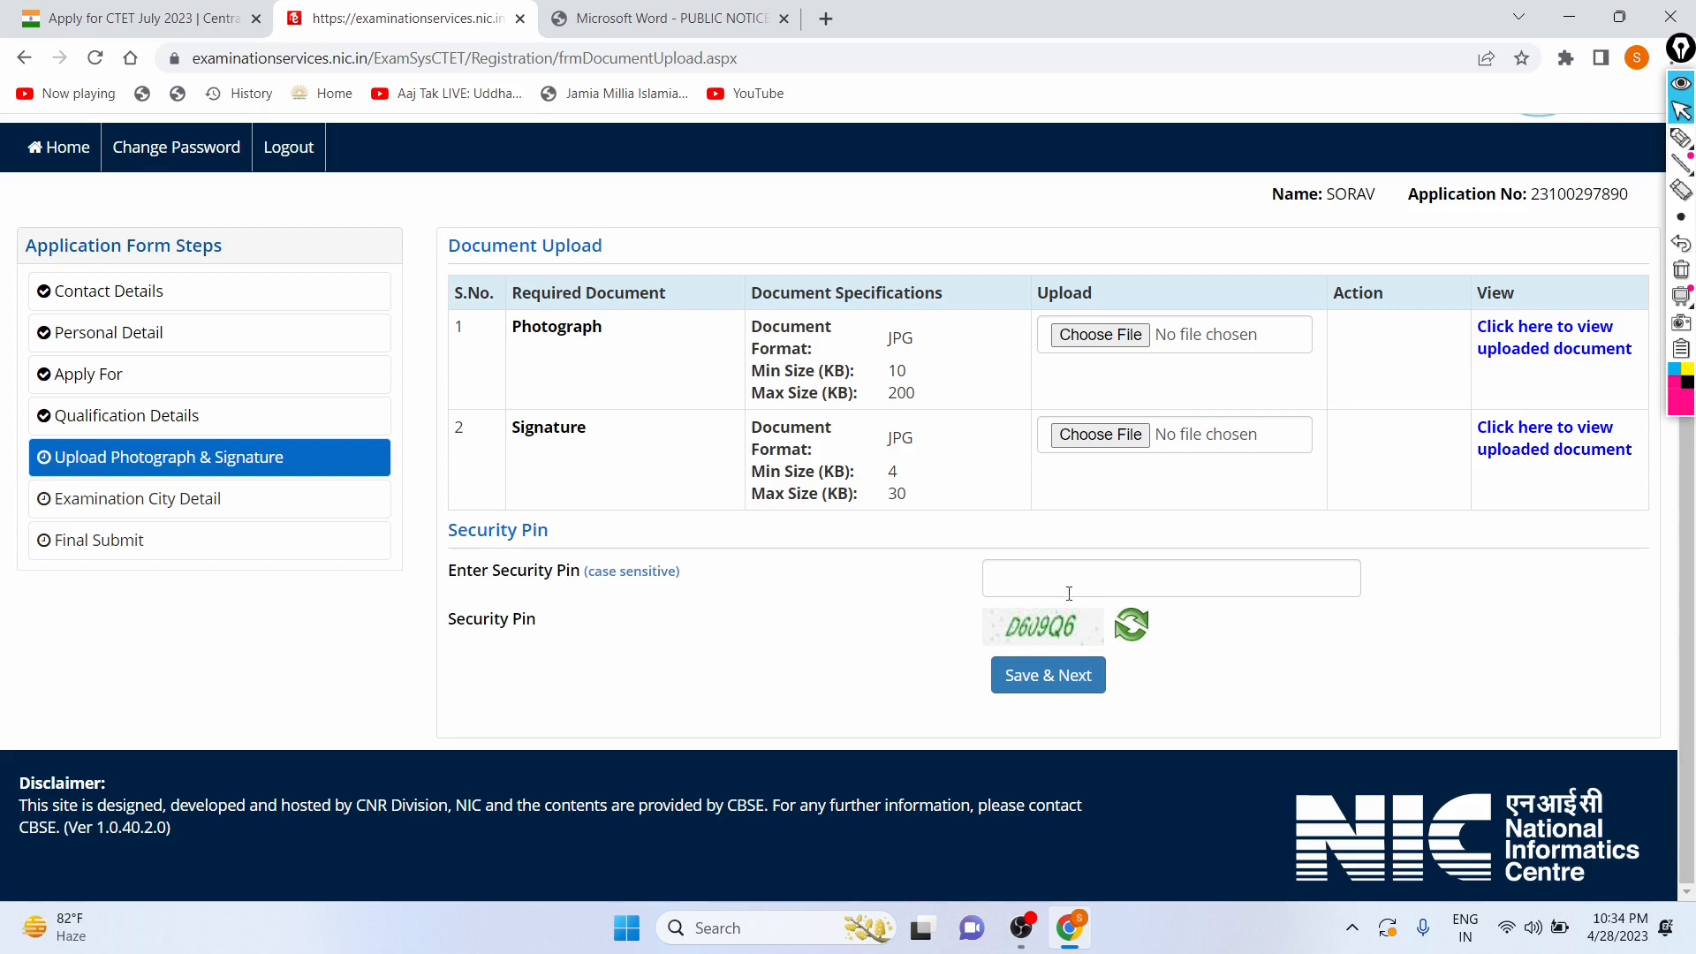
left_click(1064, 585)
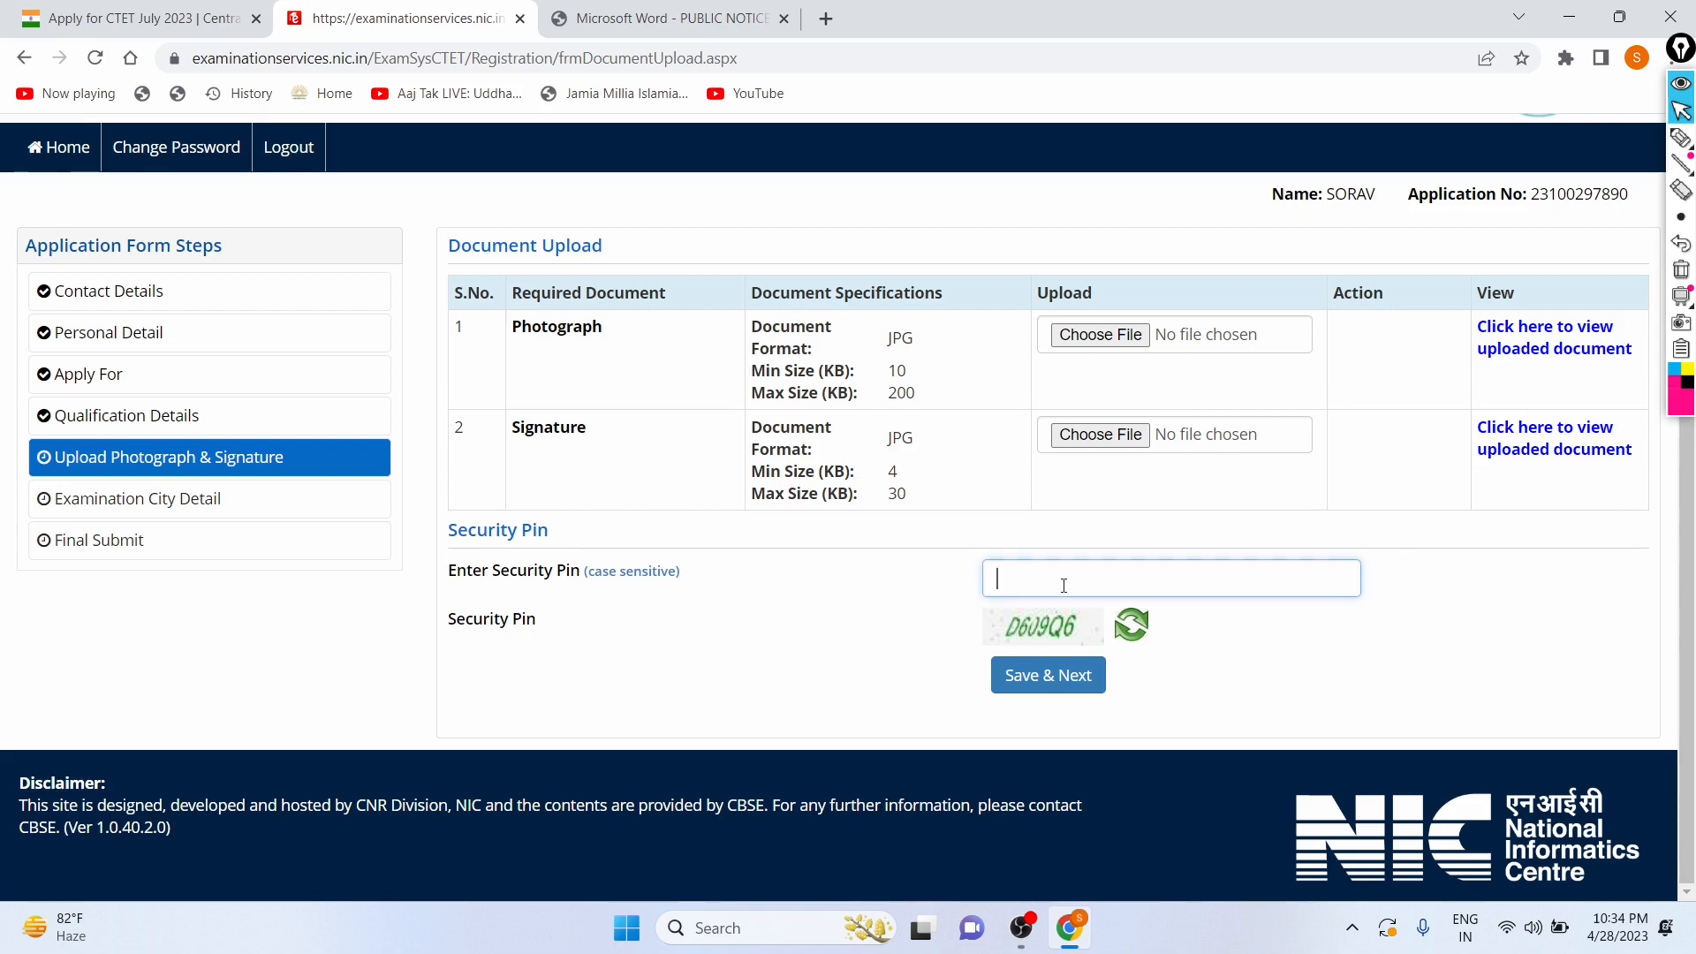
key("Caps_Lock")
type("D")
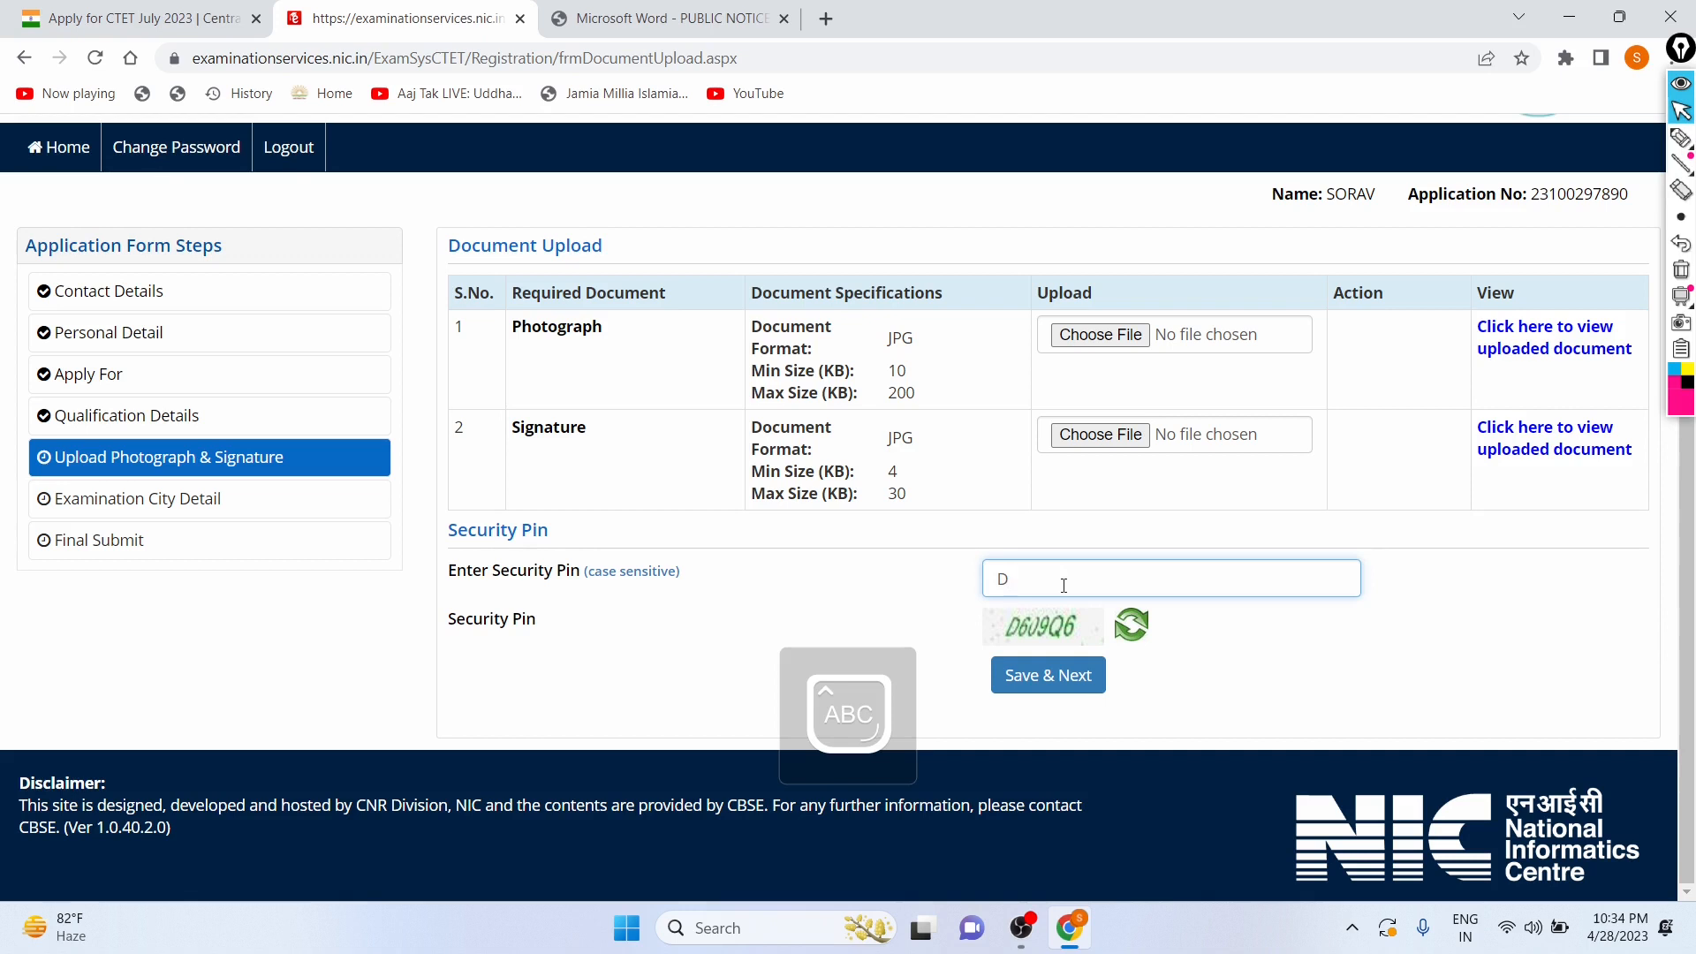
key("Caps_Lock")
type("60")
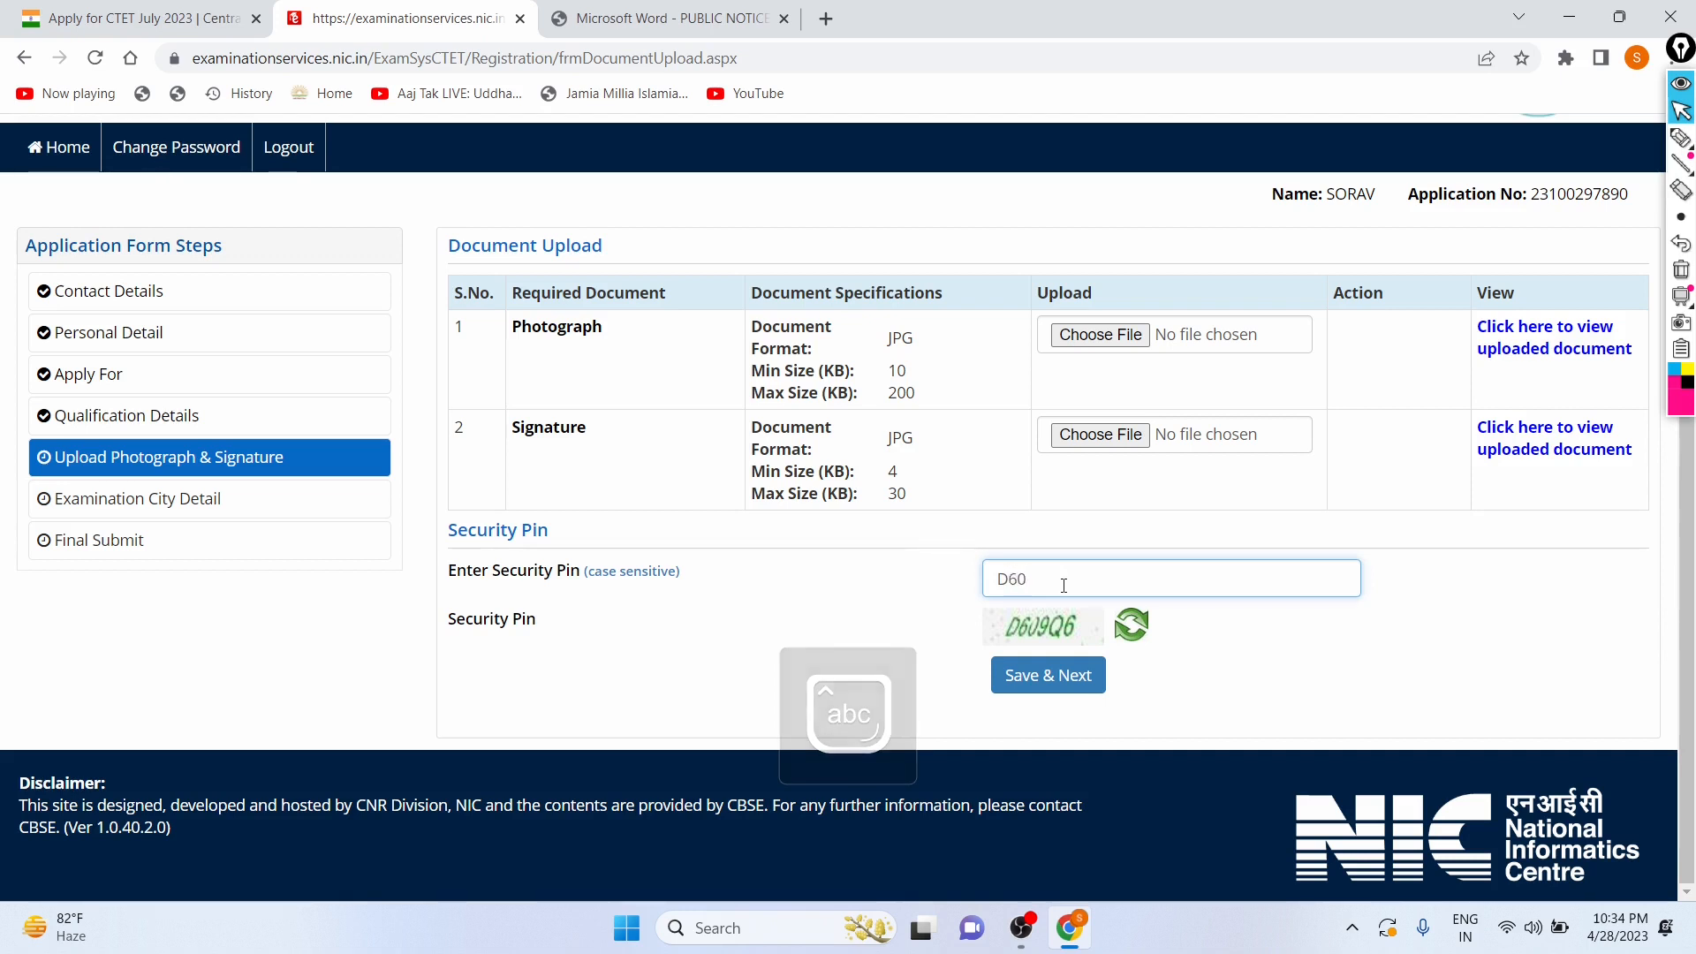
key("Caps_Lock")
type("9")
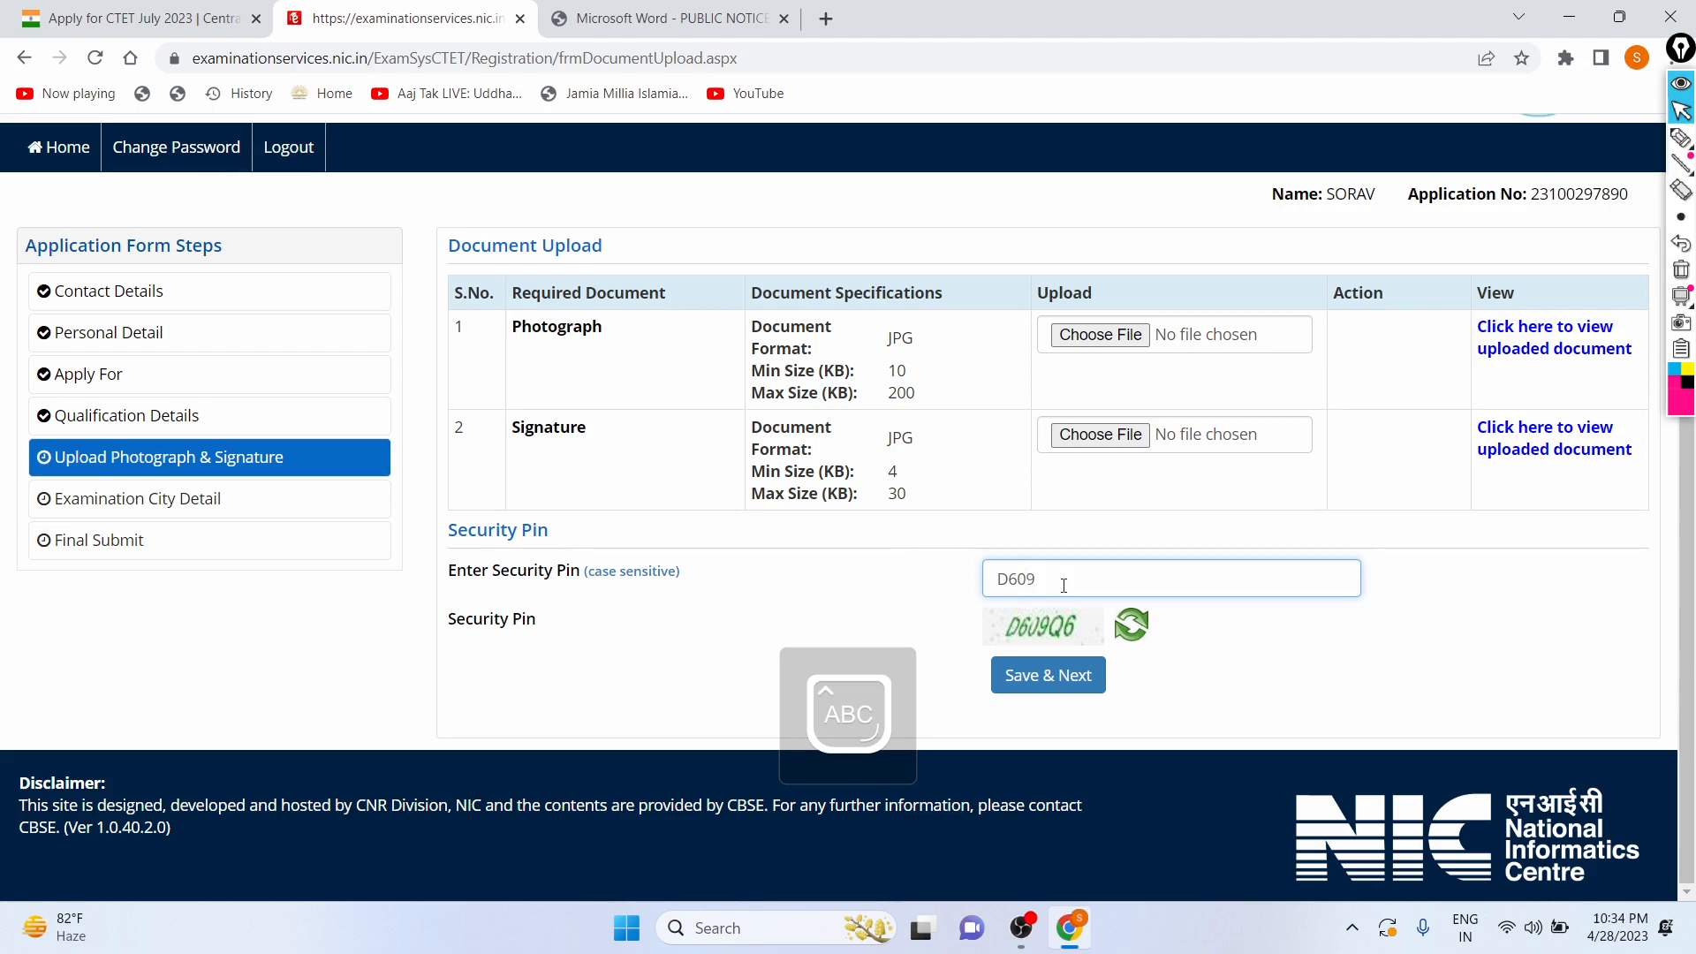
type("Q")
key("Caps_Lock")
type("6")
left_click(1053, 673)
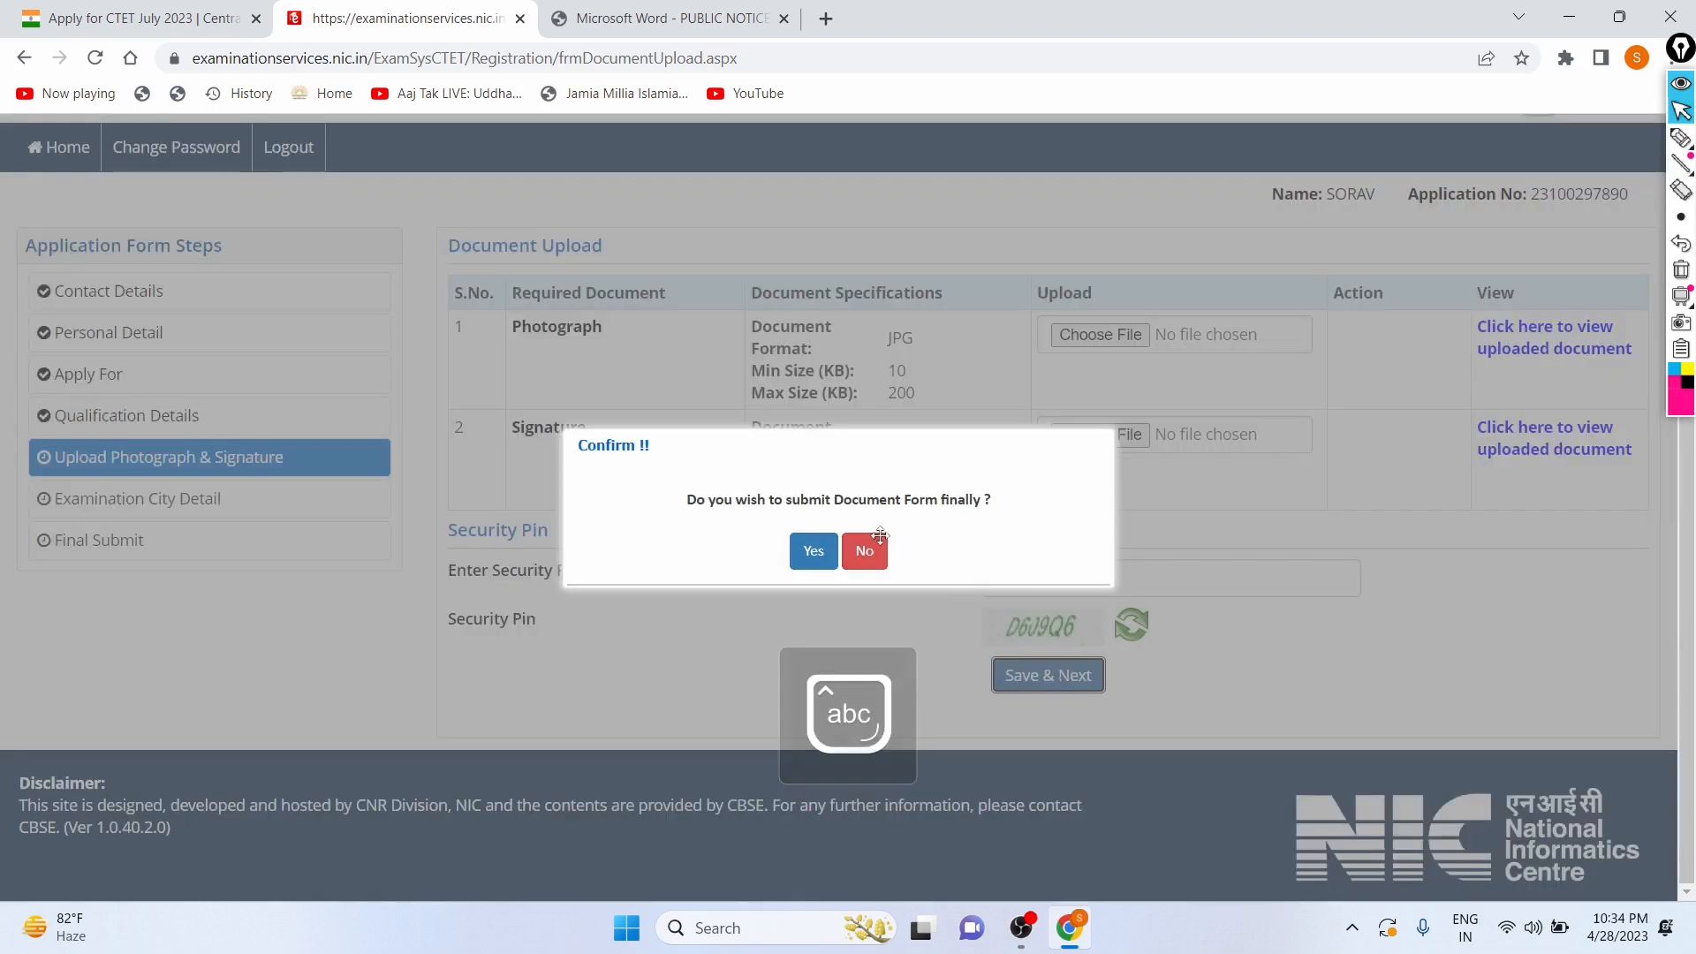
left_click(815, 553)
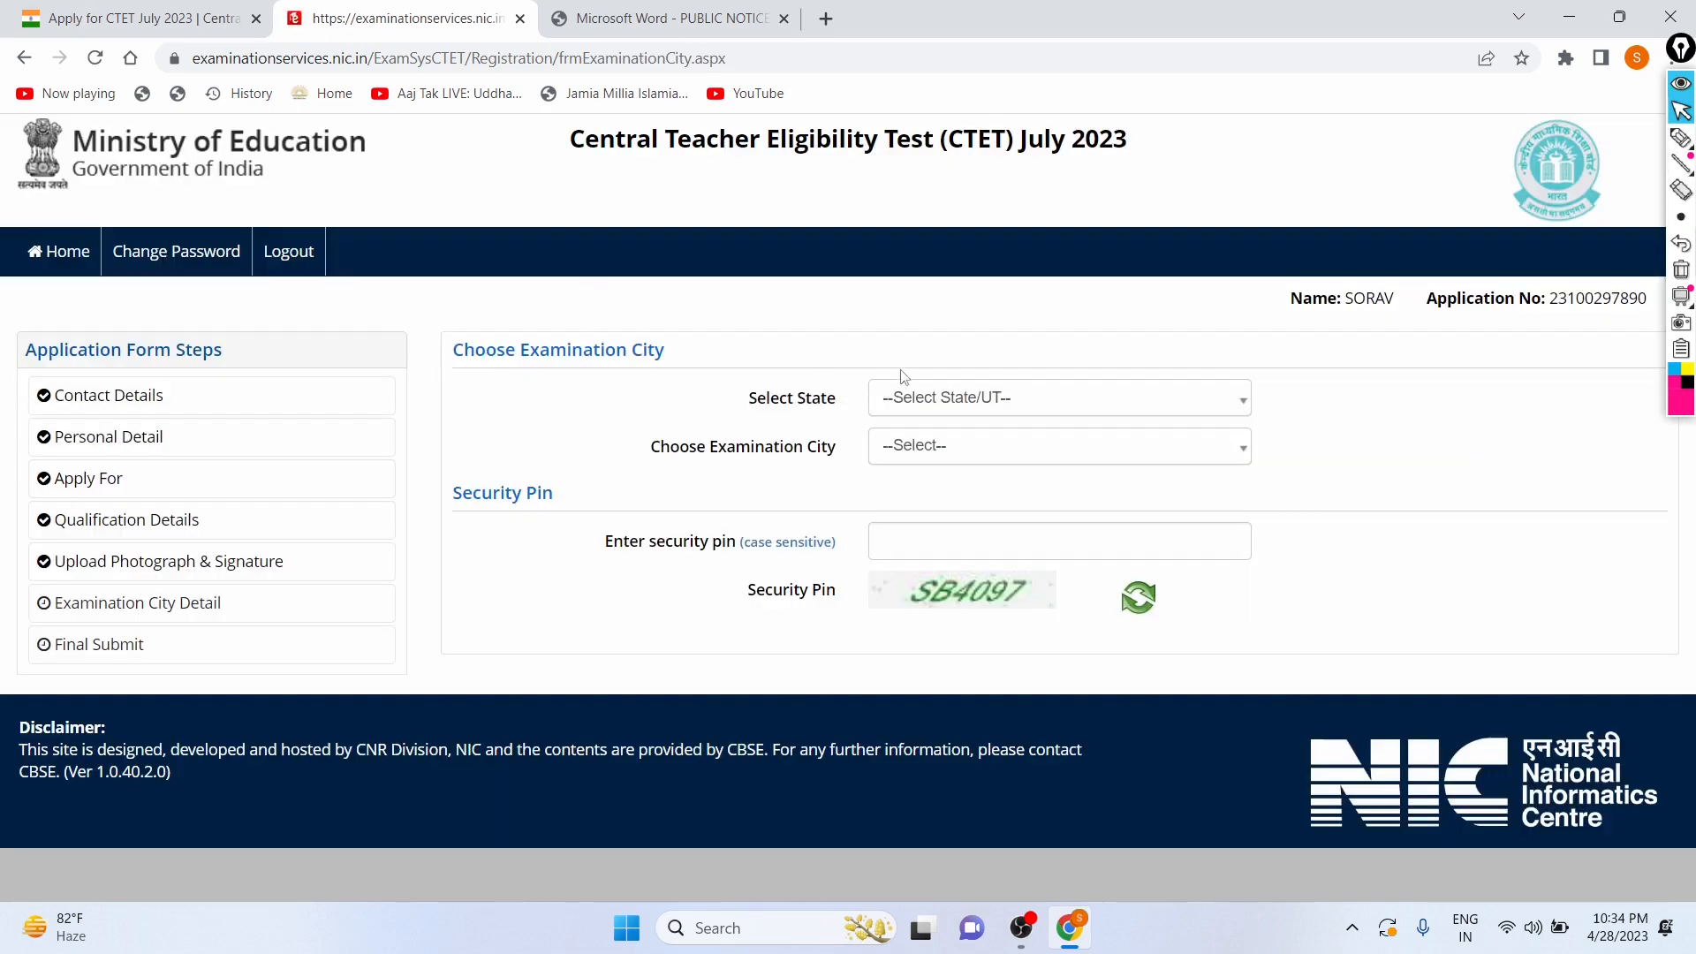
Step: Select state DELHI (NCT) and exam city NEW DELHI, showing 221900 vacant seats
left_click(916, 401)
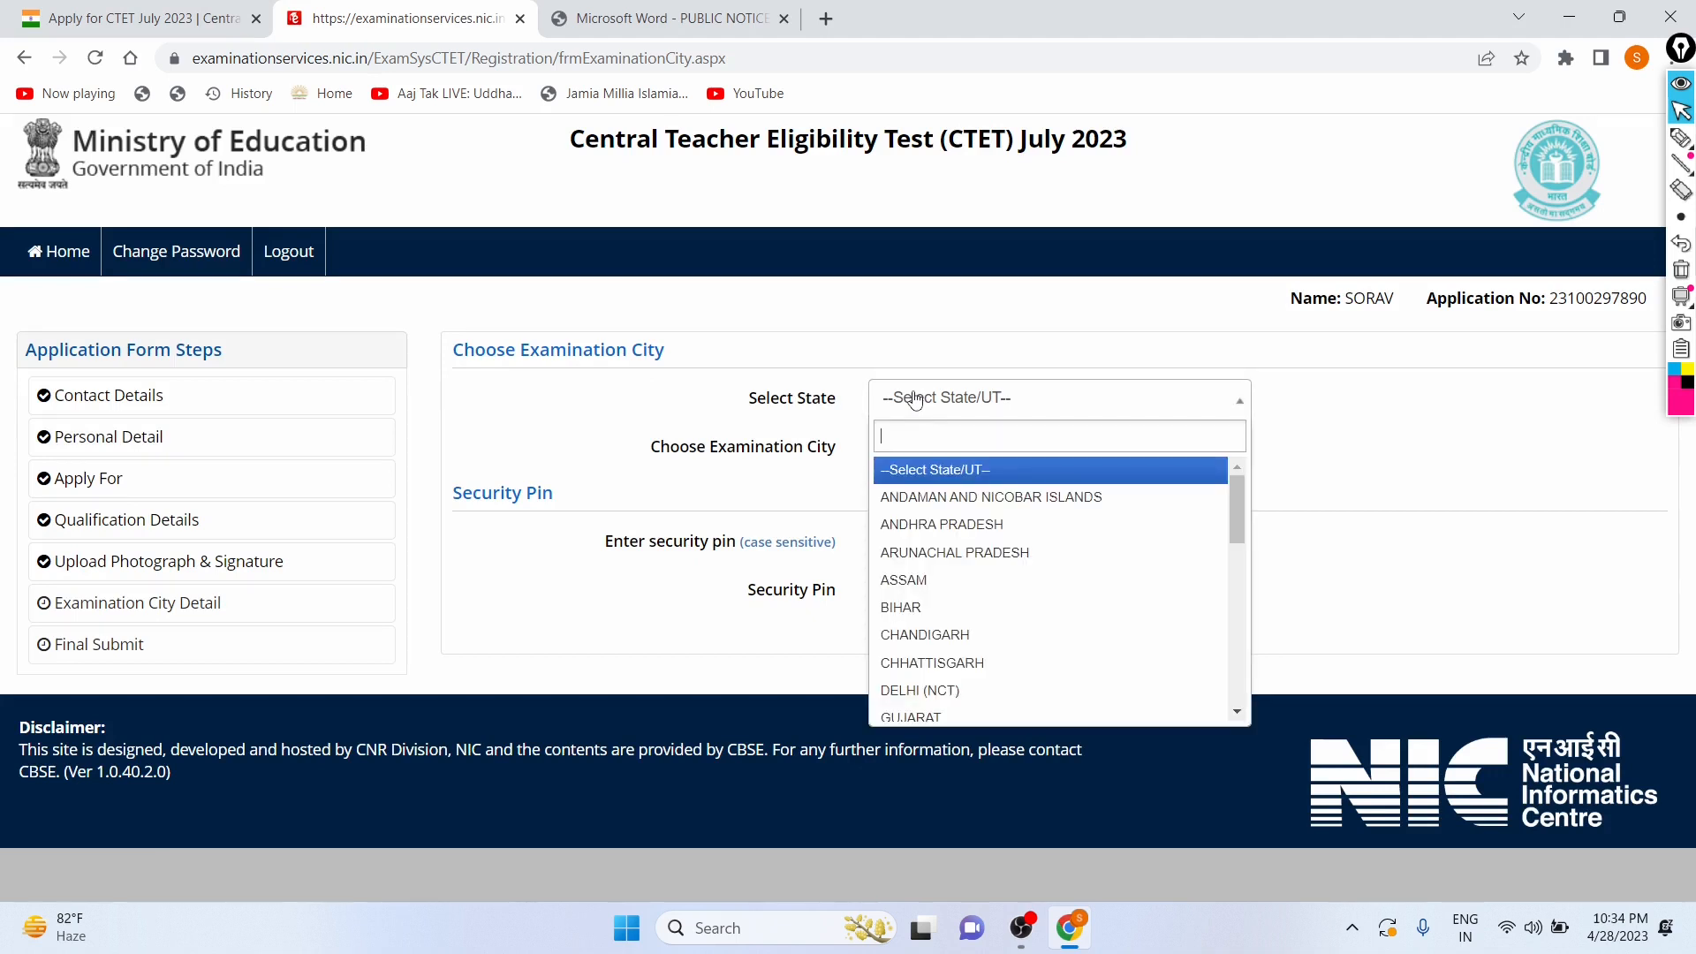
scroll(920, 618, "down", 1)
scroll(921, 624, "down", 1)
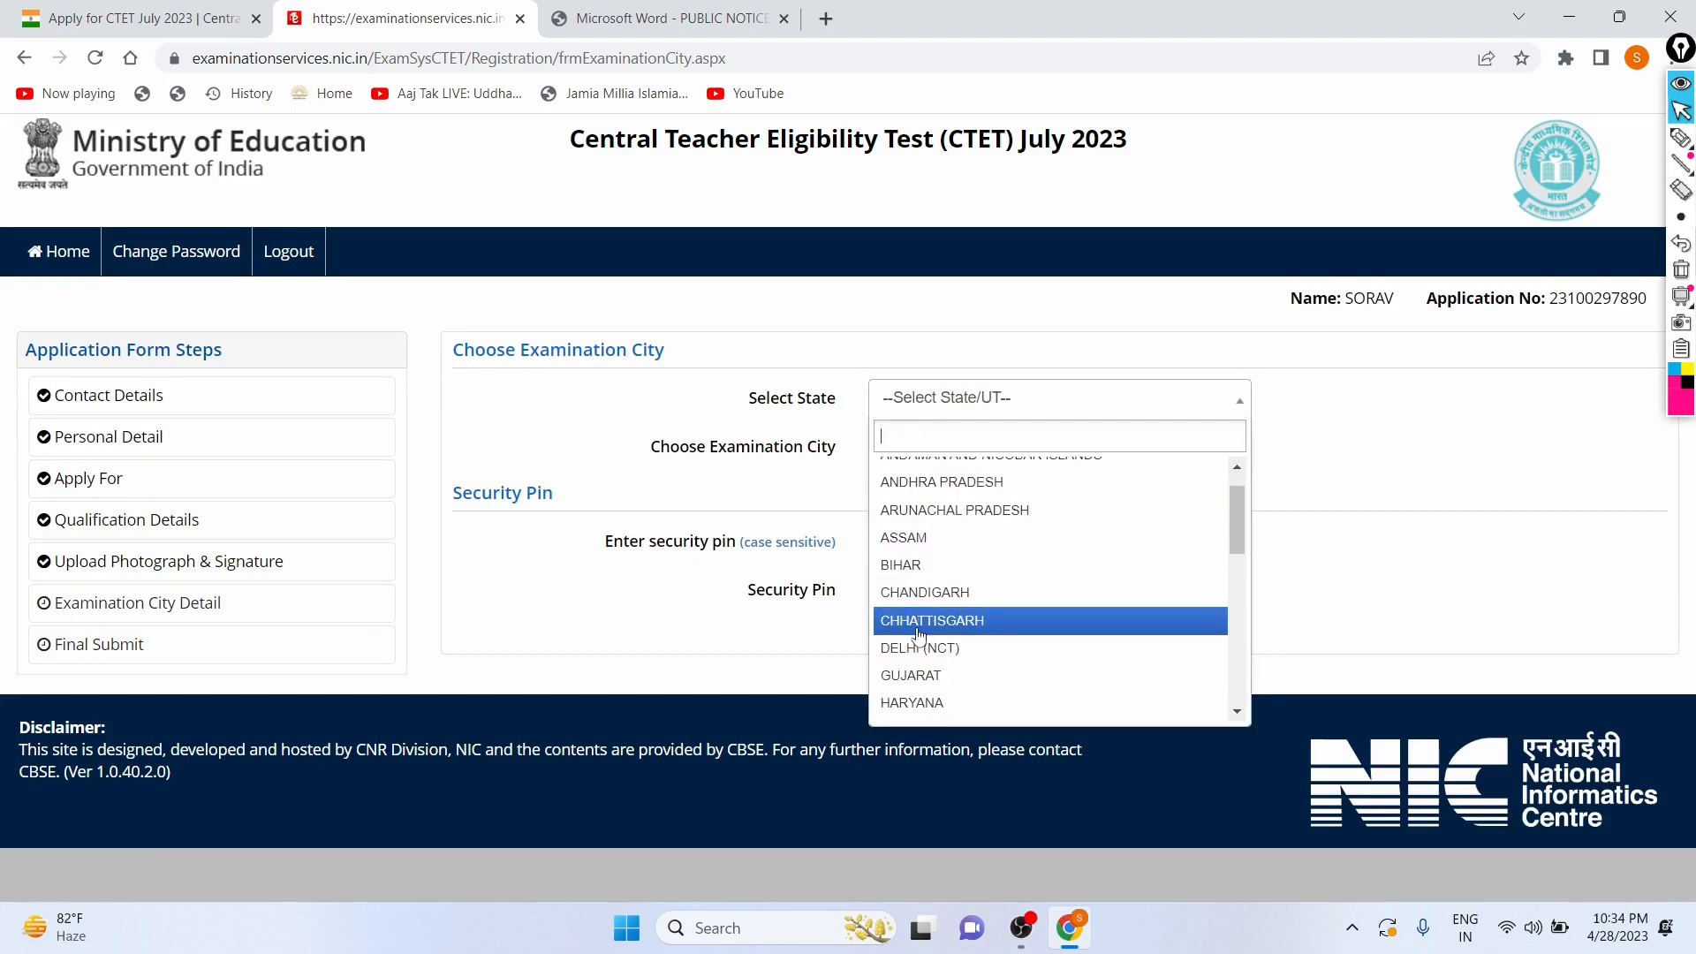
left_click(924, 651)
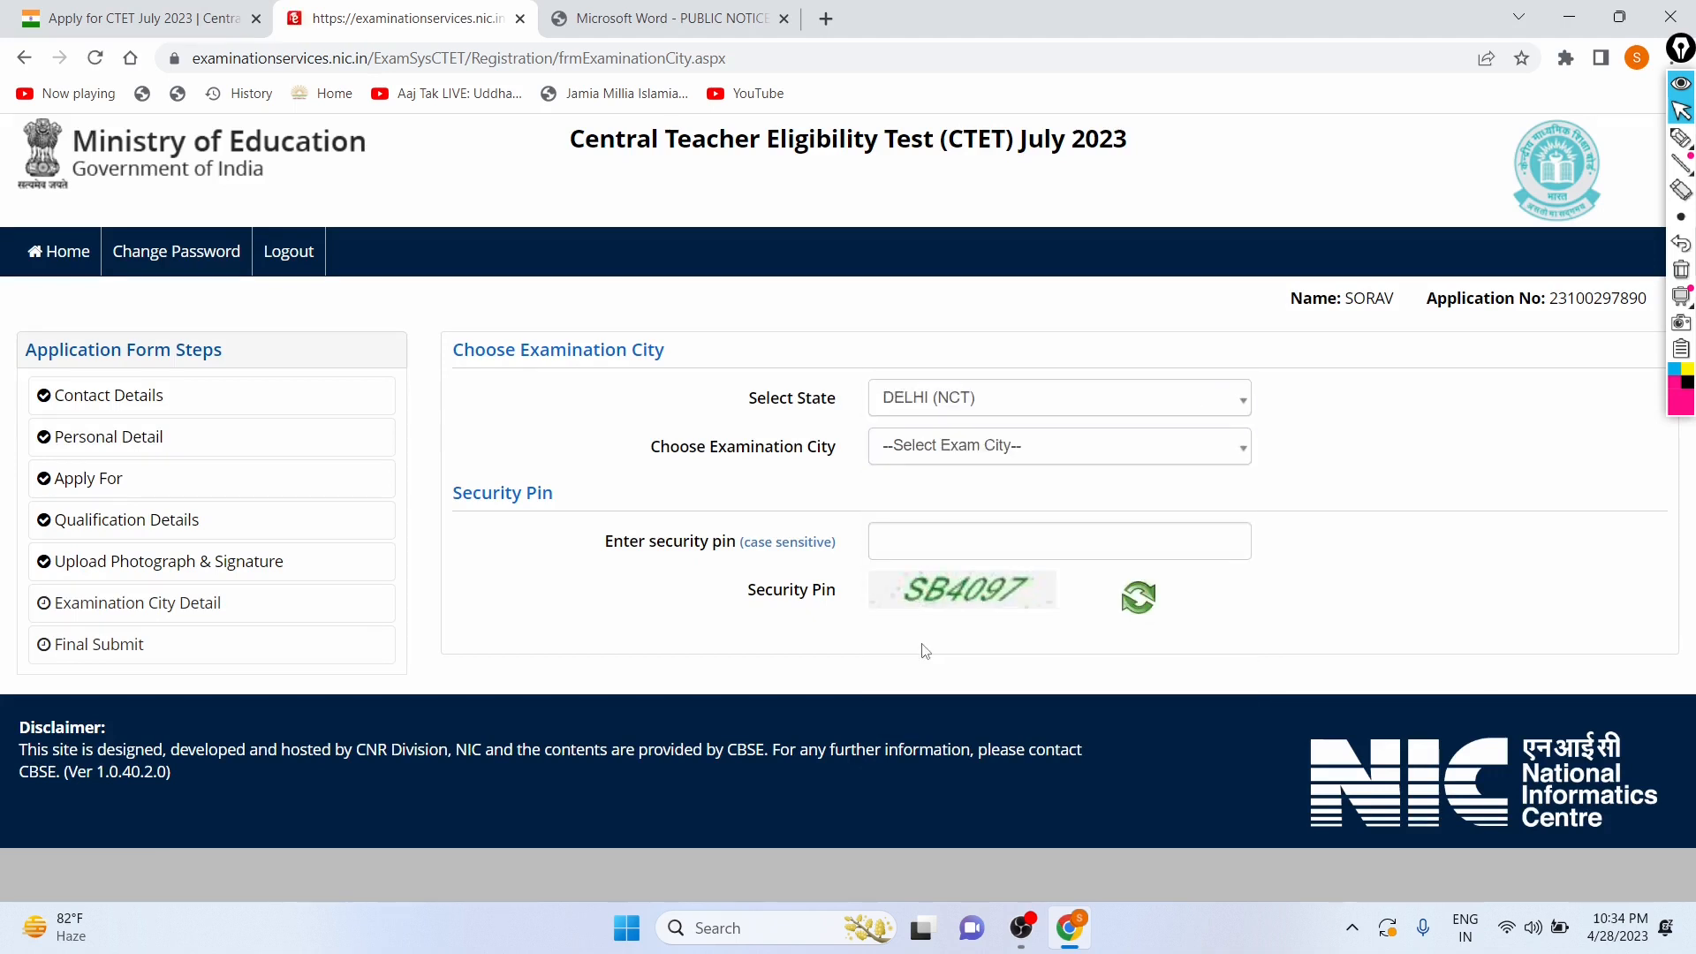
left_click(910, 449)
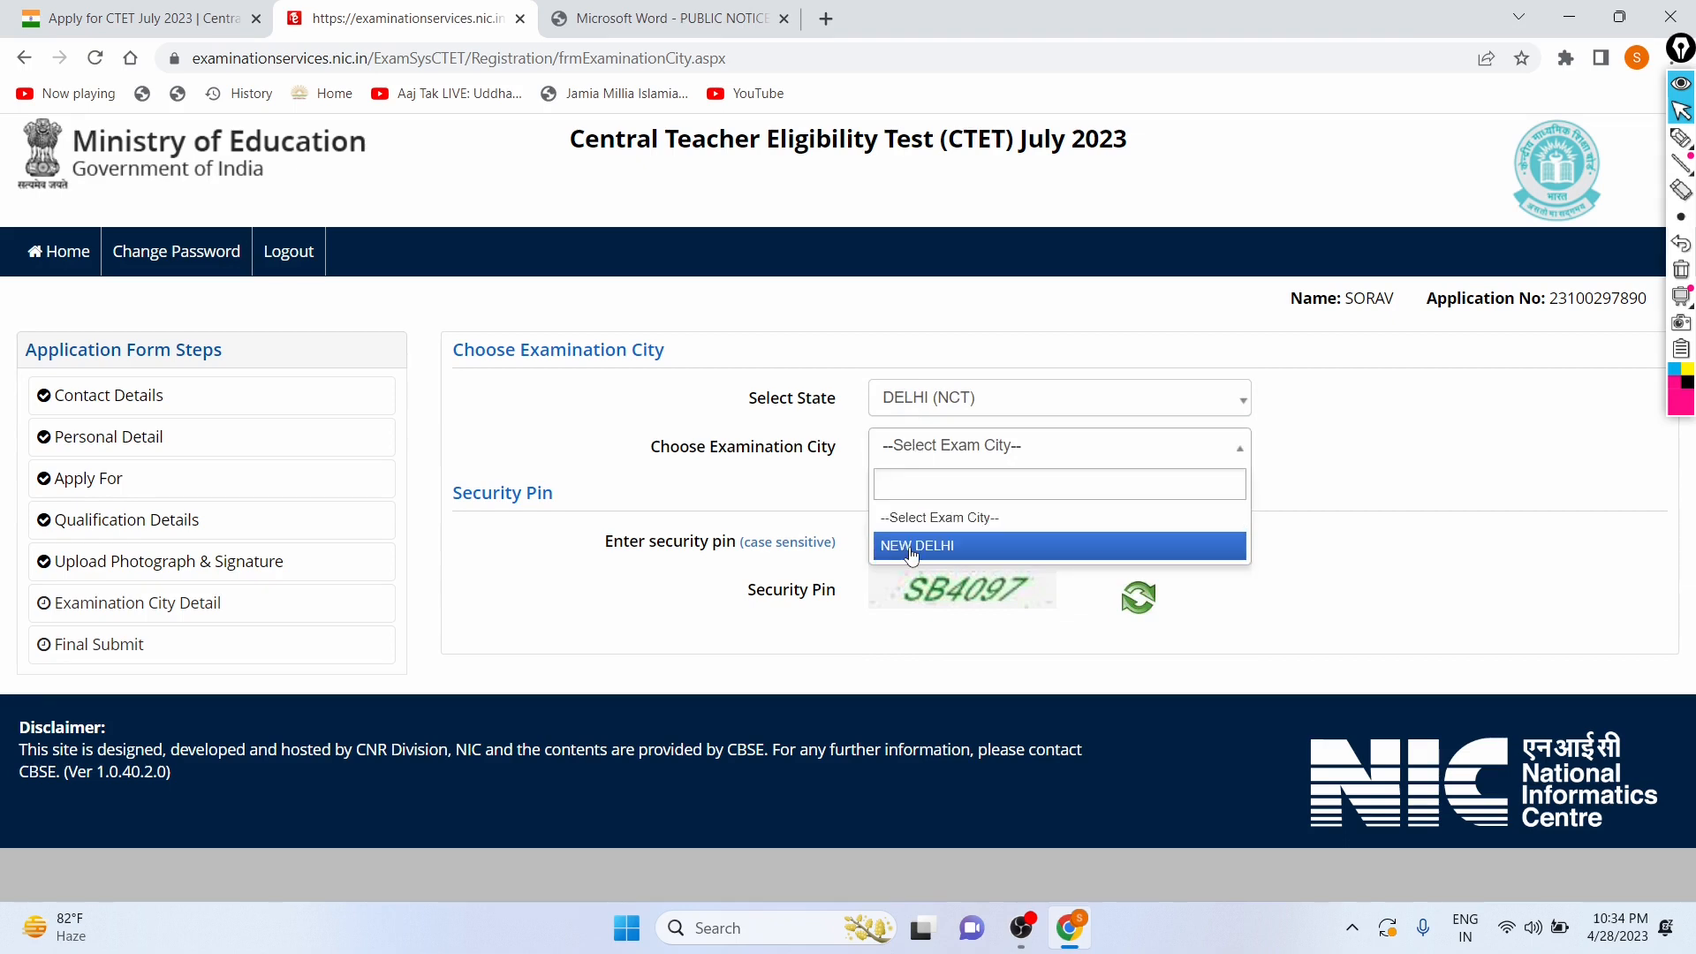
left_click(910, 546)
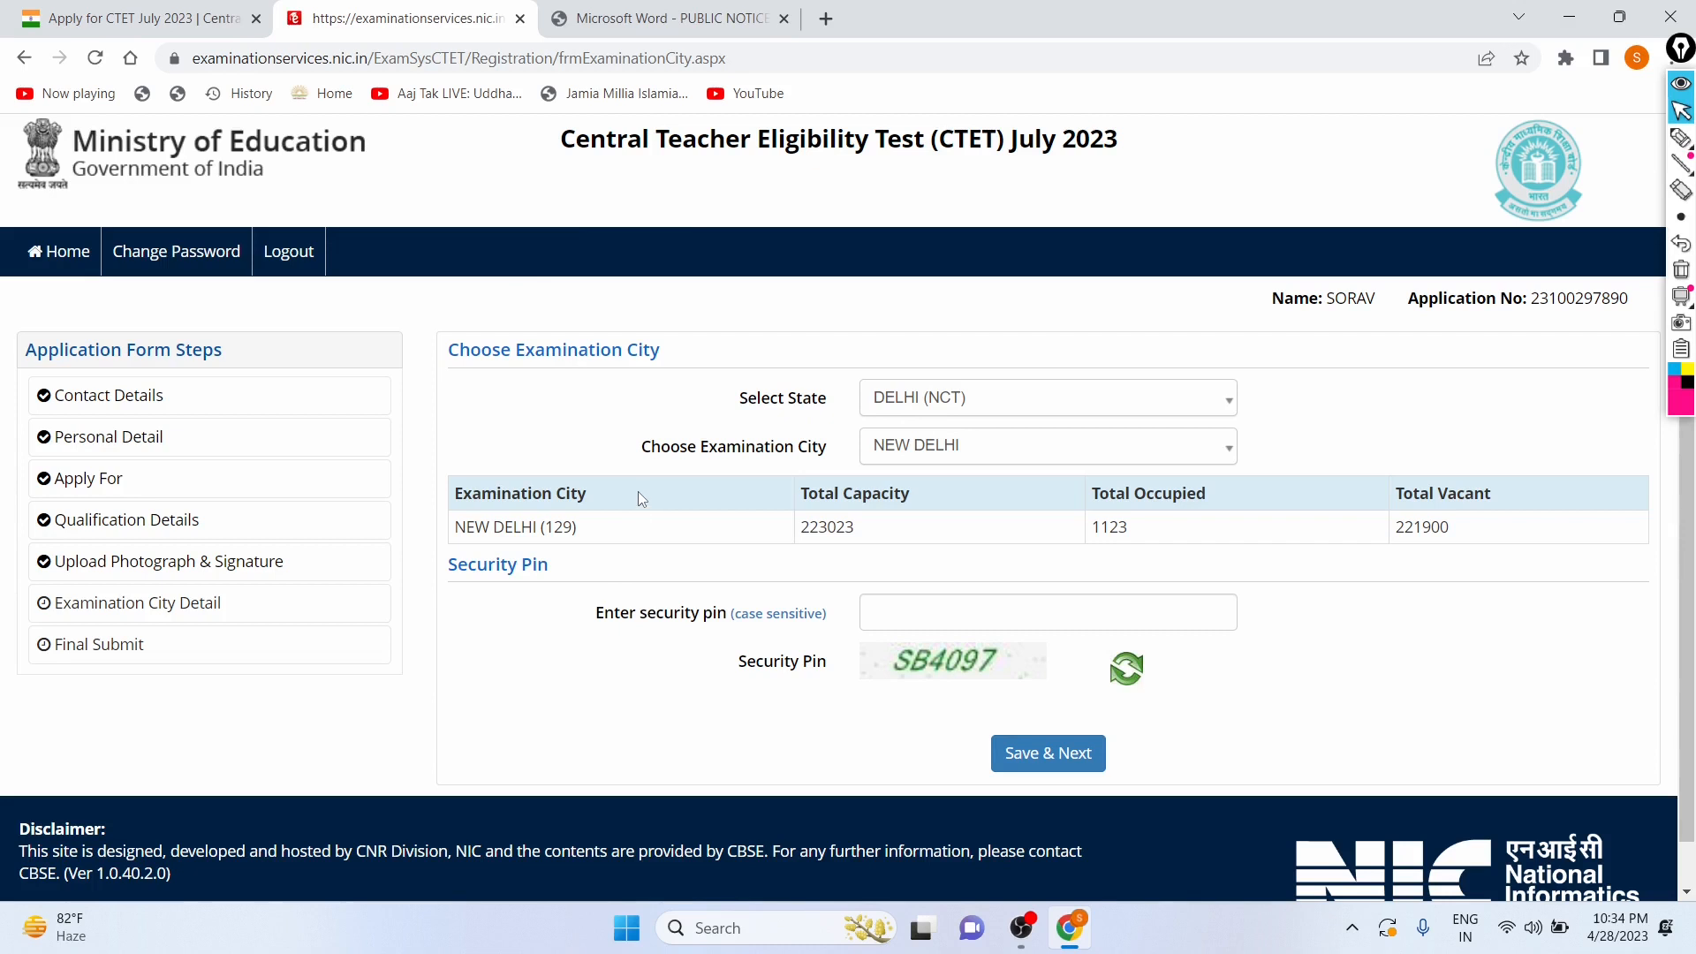
scroll(638, 491, "down", 1)
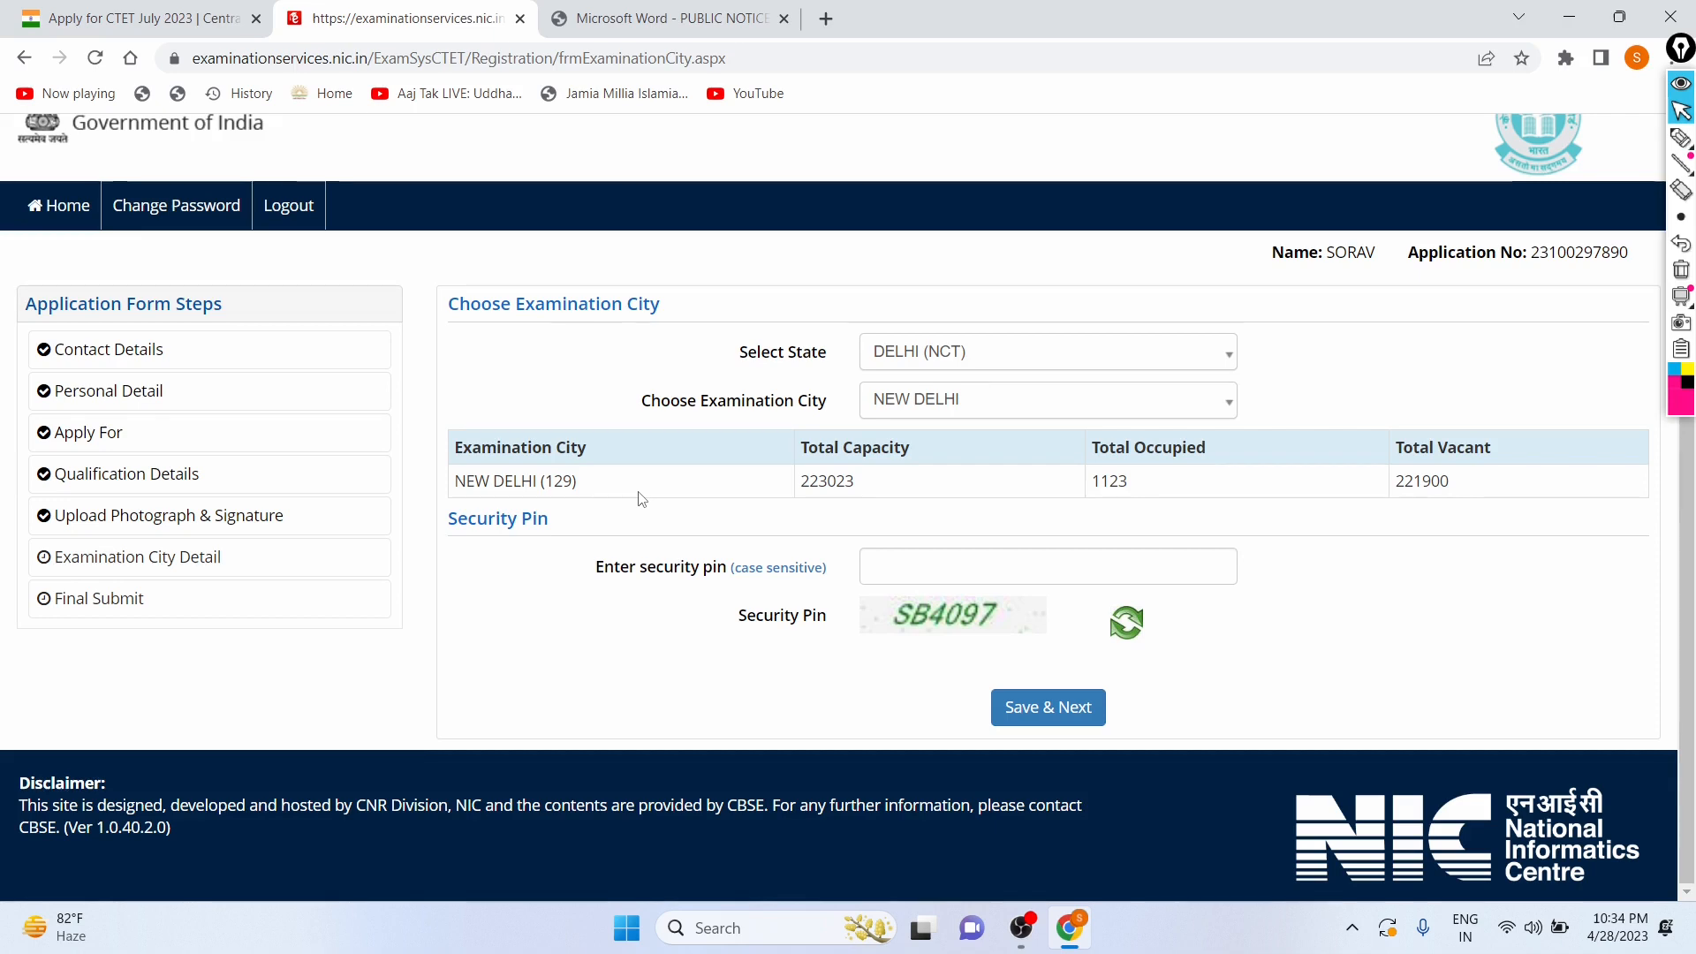
scroll(705, 405, "up", 2)
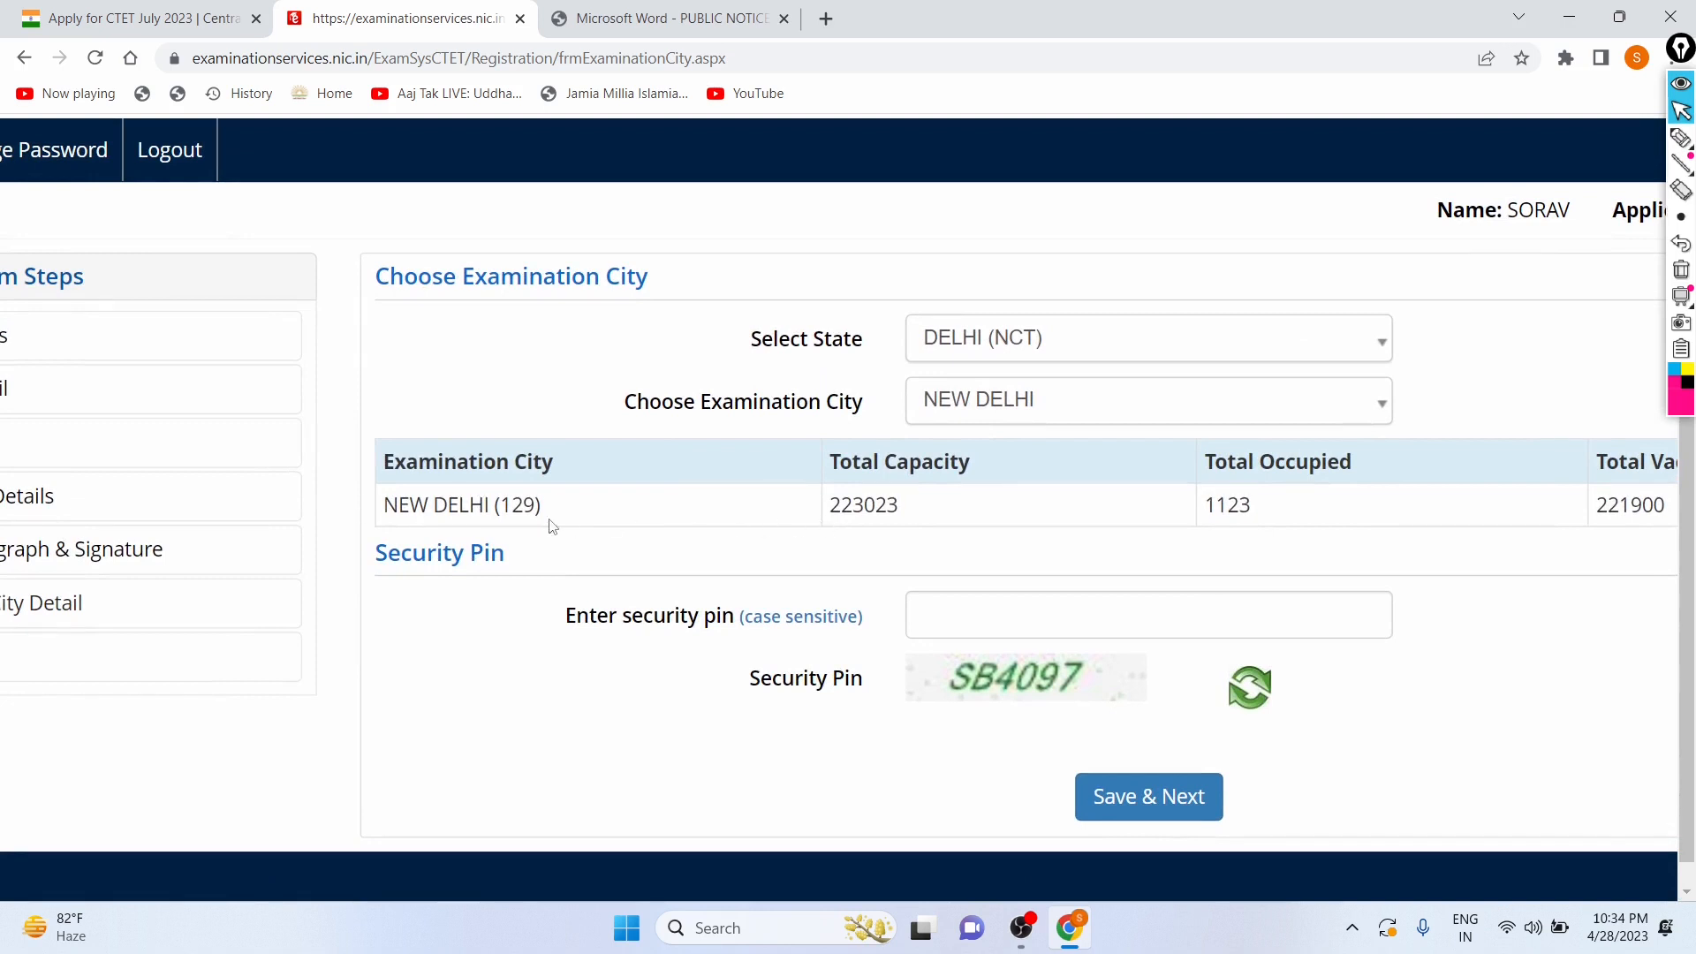
left_click_drag(542, 502, 458, 506)
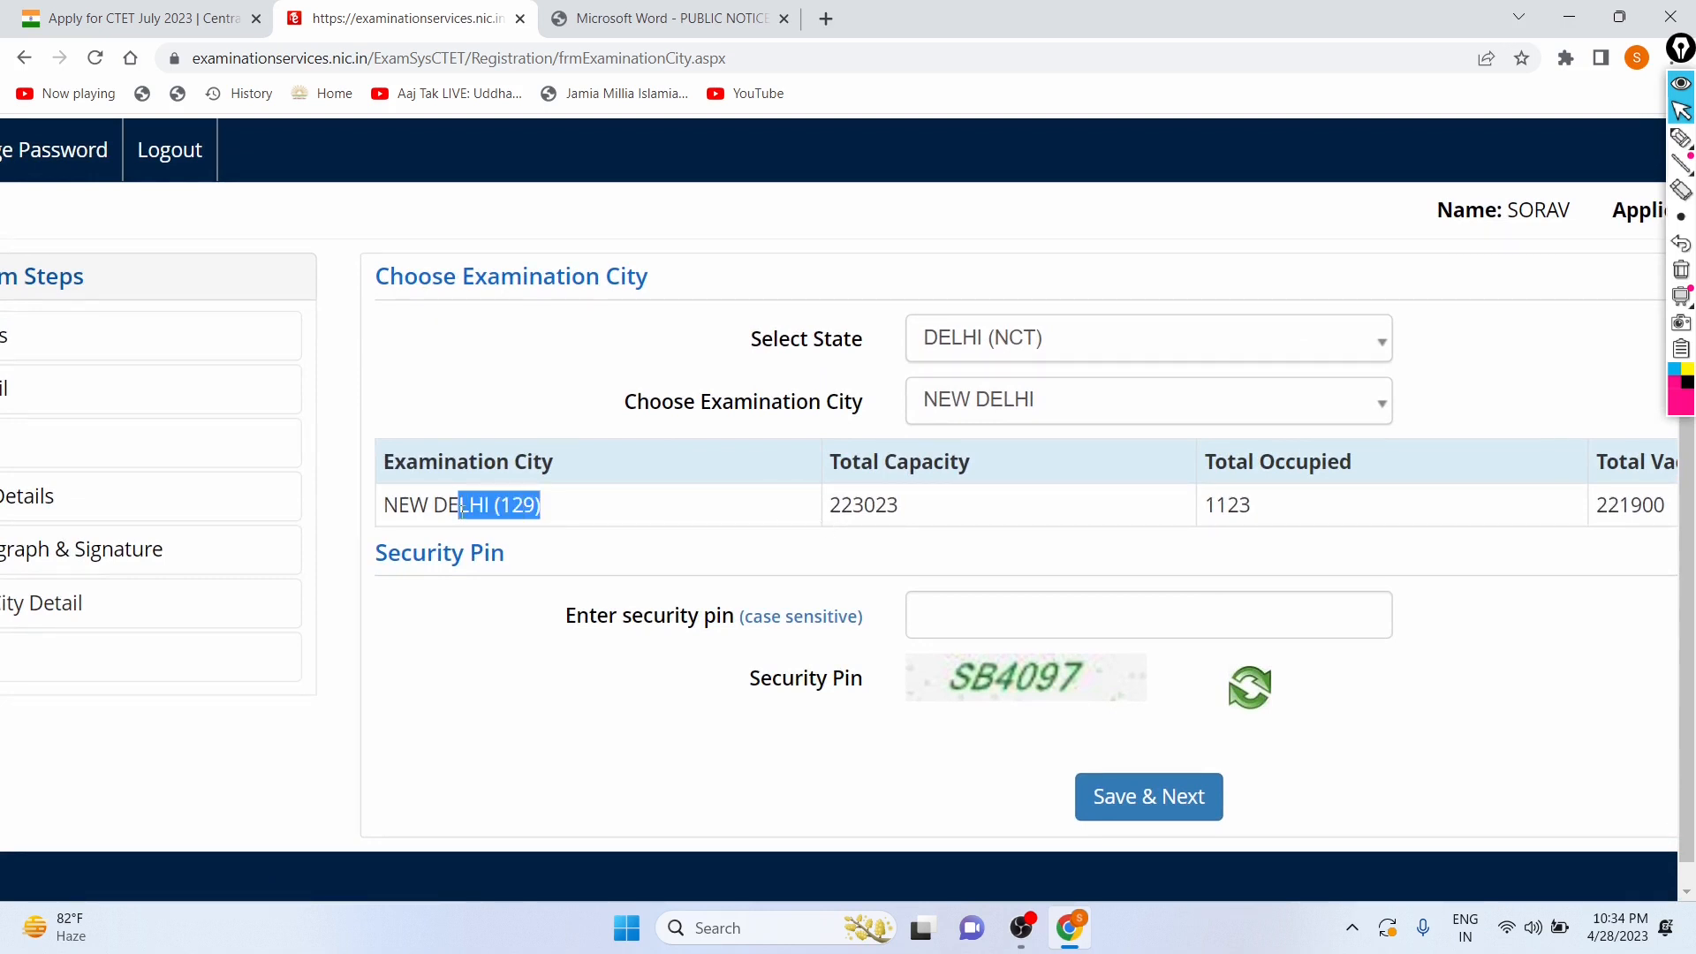
left_click(780, 543)
left_click_drag(911, 502, 830, 505)
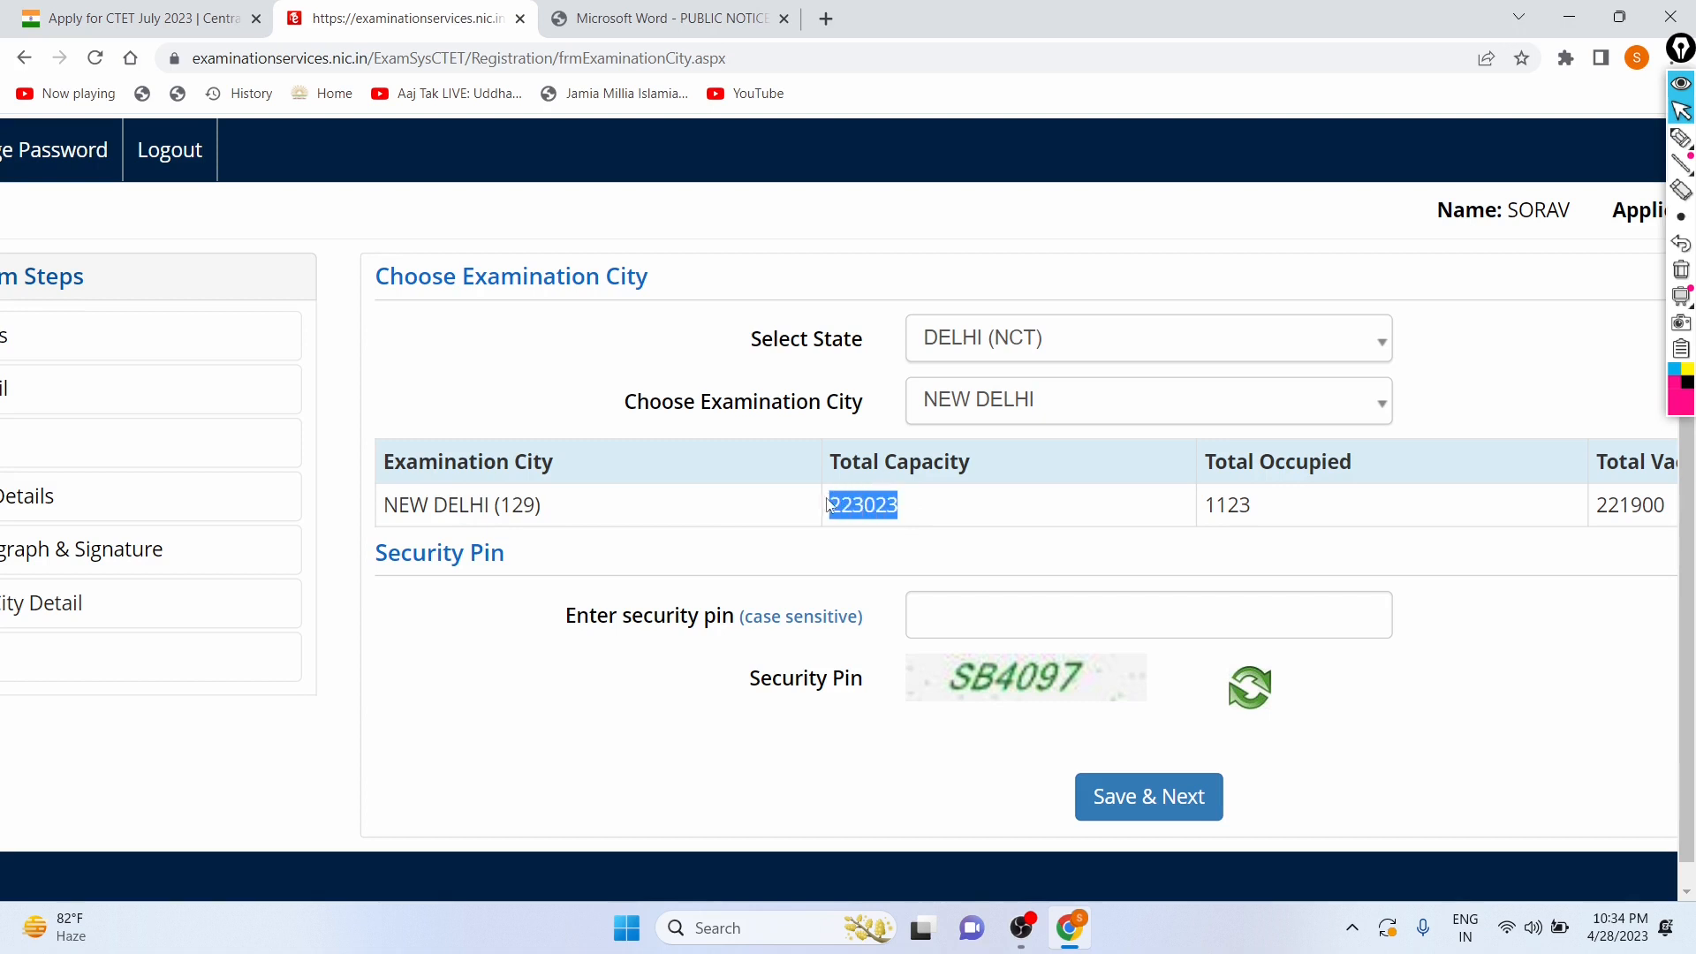
left_click(571, 500)
scroll(784, 523, "down", 1)
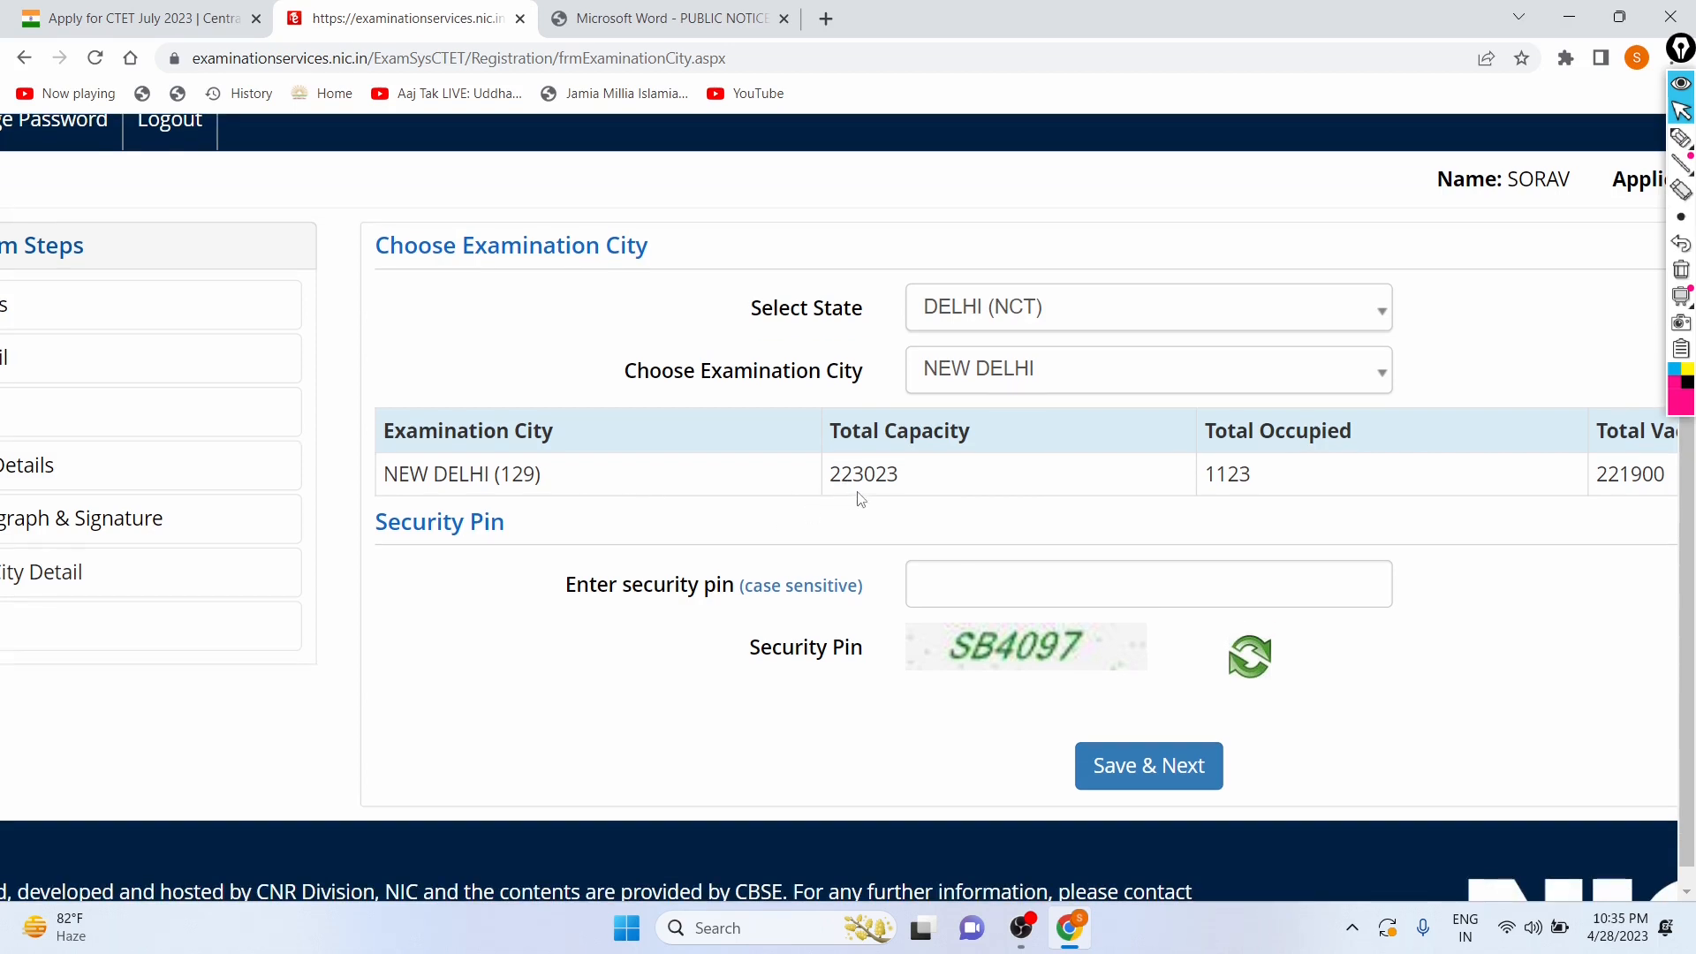
left_click_drag(899, 476, 822, 478)
left_click_drag(1266, 485, 1201, 481)
left_click(1117, 478)
scroll(1117, 478, "right", 3)
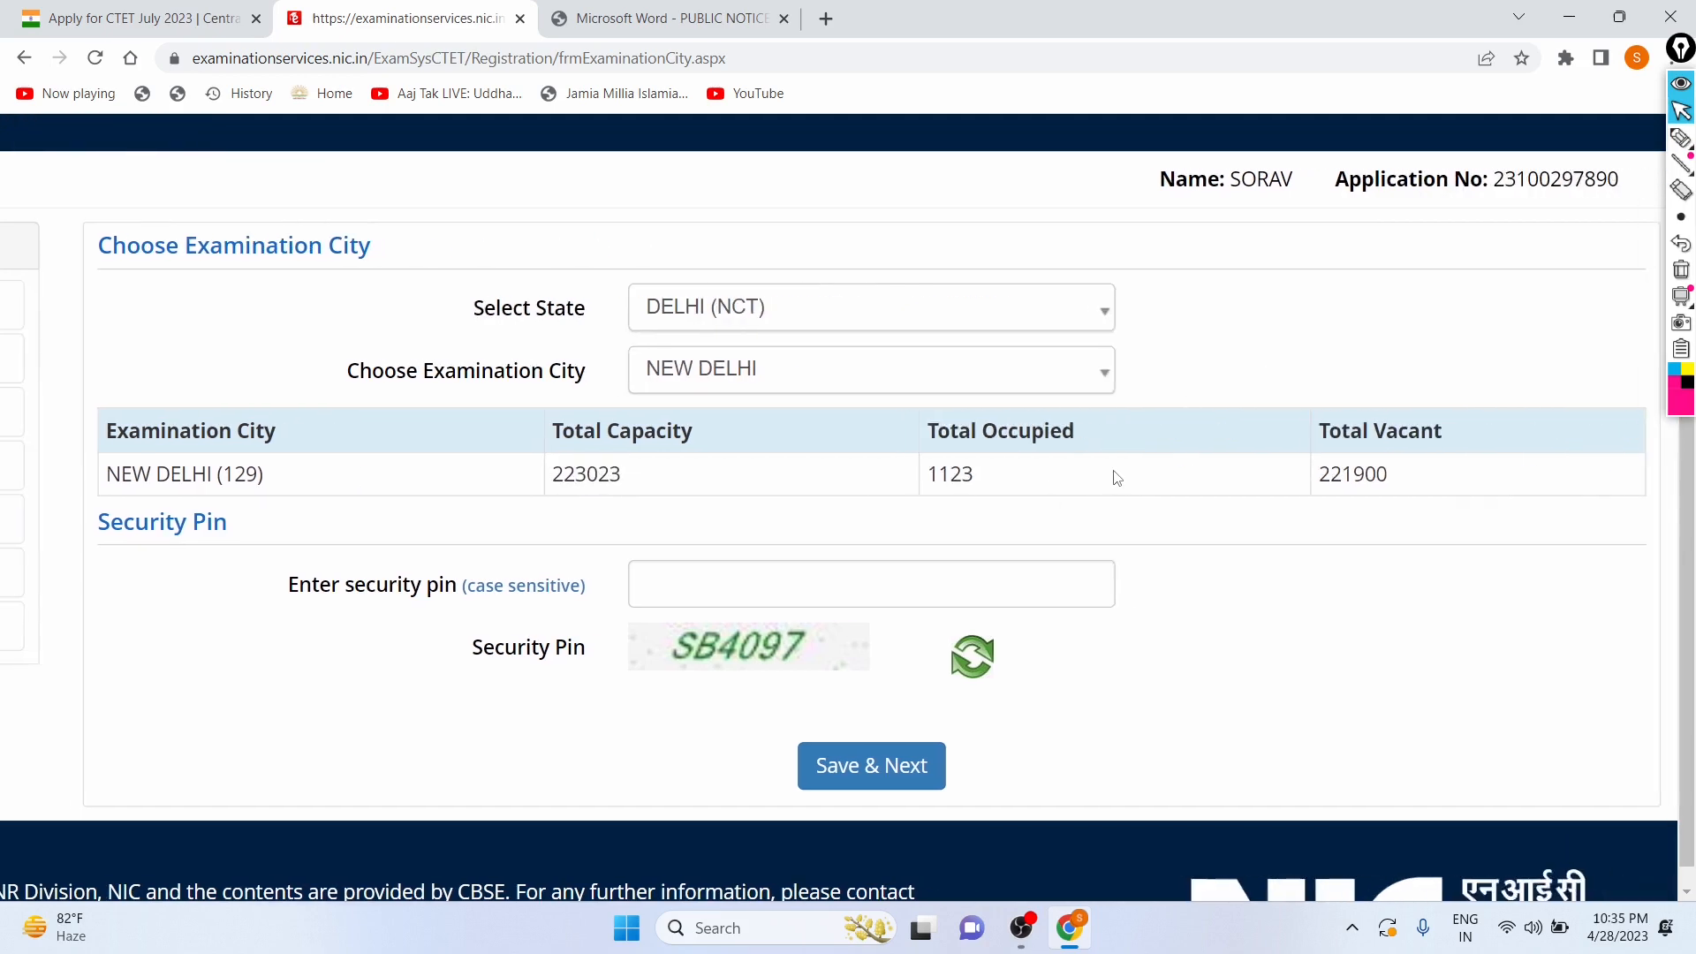
scroll(1118, 478, "down", 3)
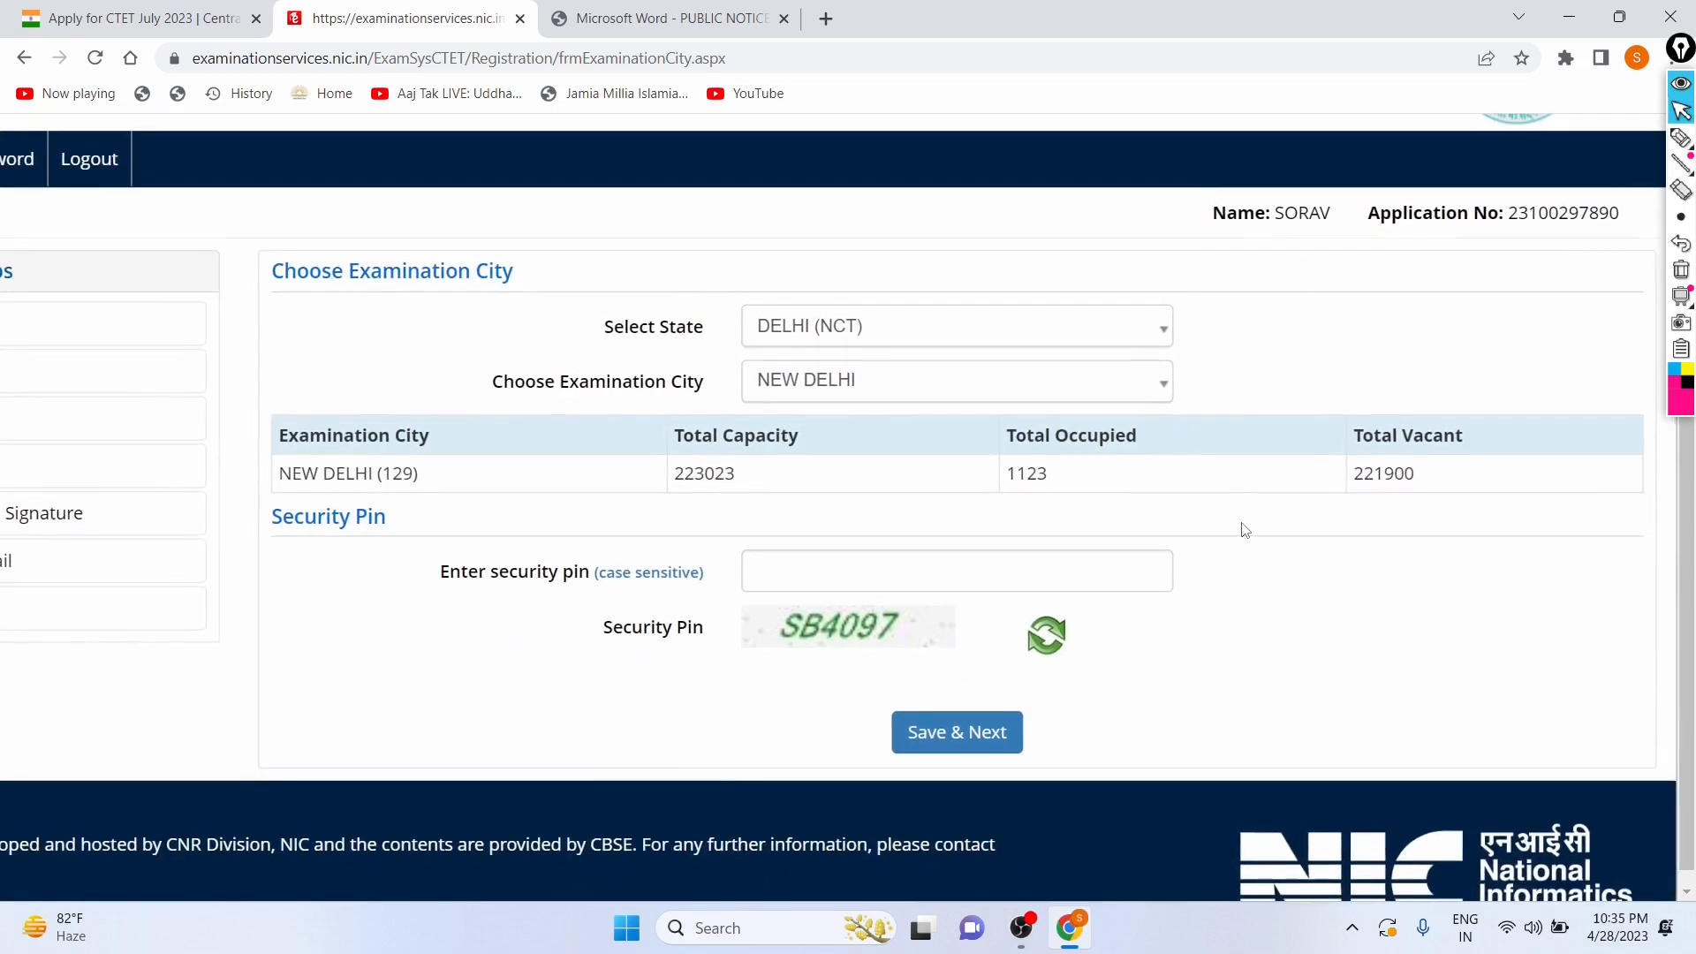
scroll(1244, 530, "up", 2)
scroll(959, 536, "down", 1)
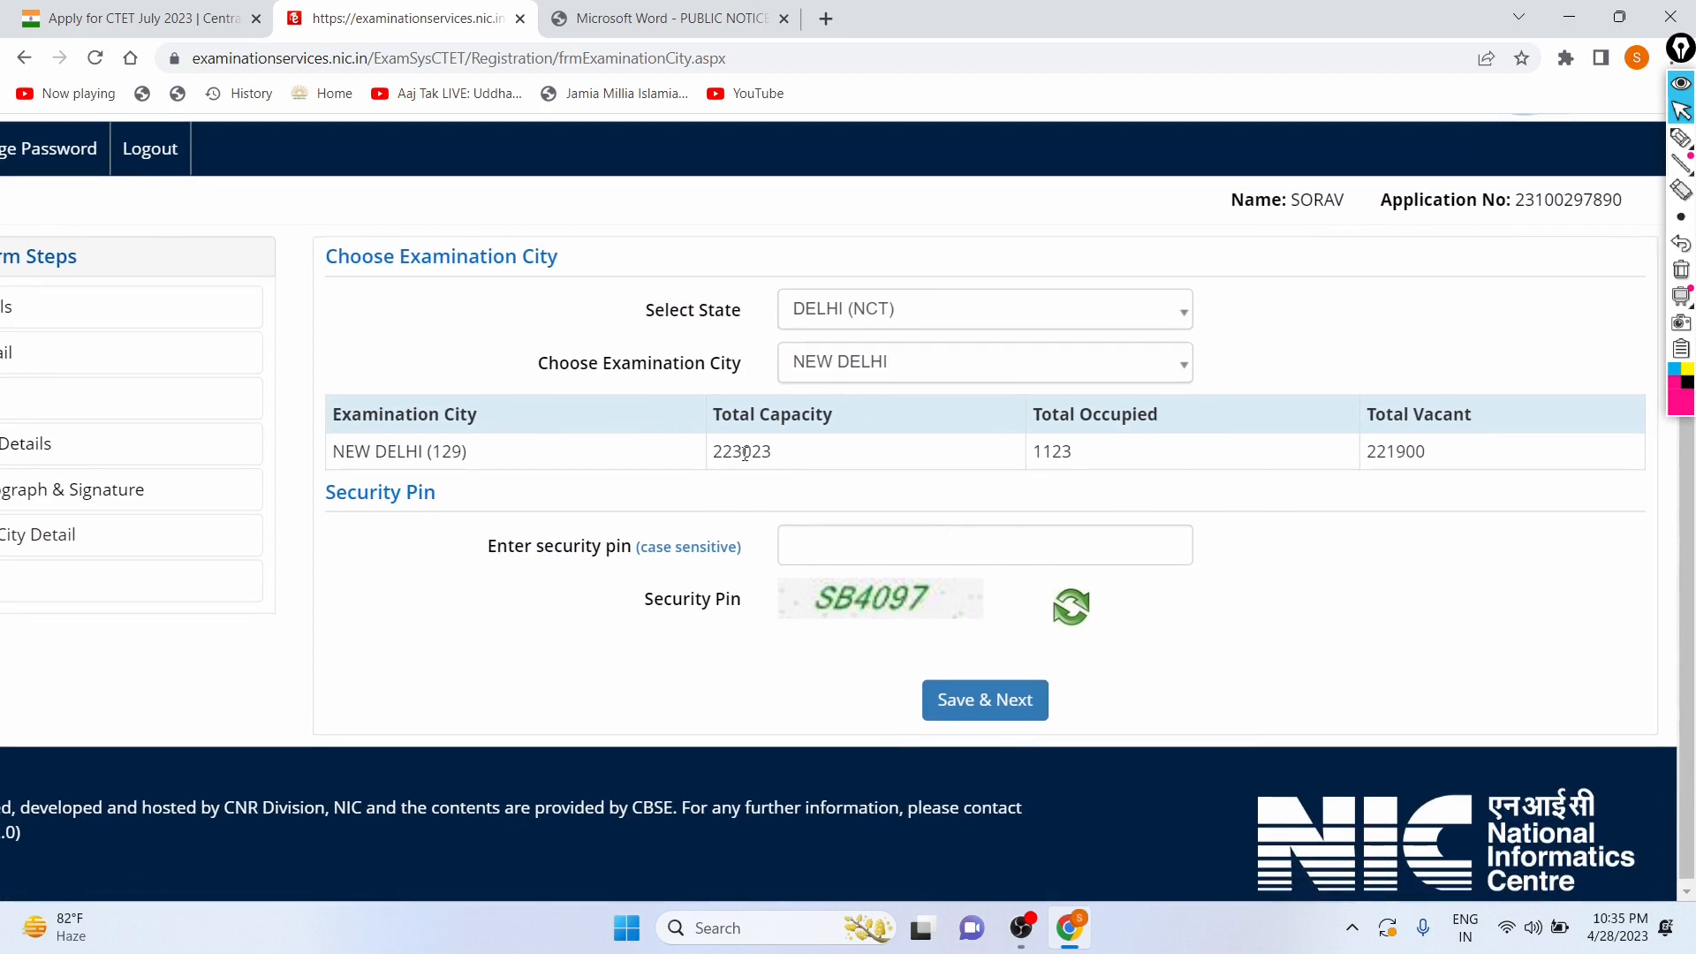
left_click_drag(745, 453, 739, 453)
left_click_drag(712, 453, 795, 466)
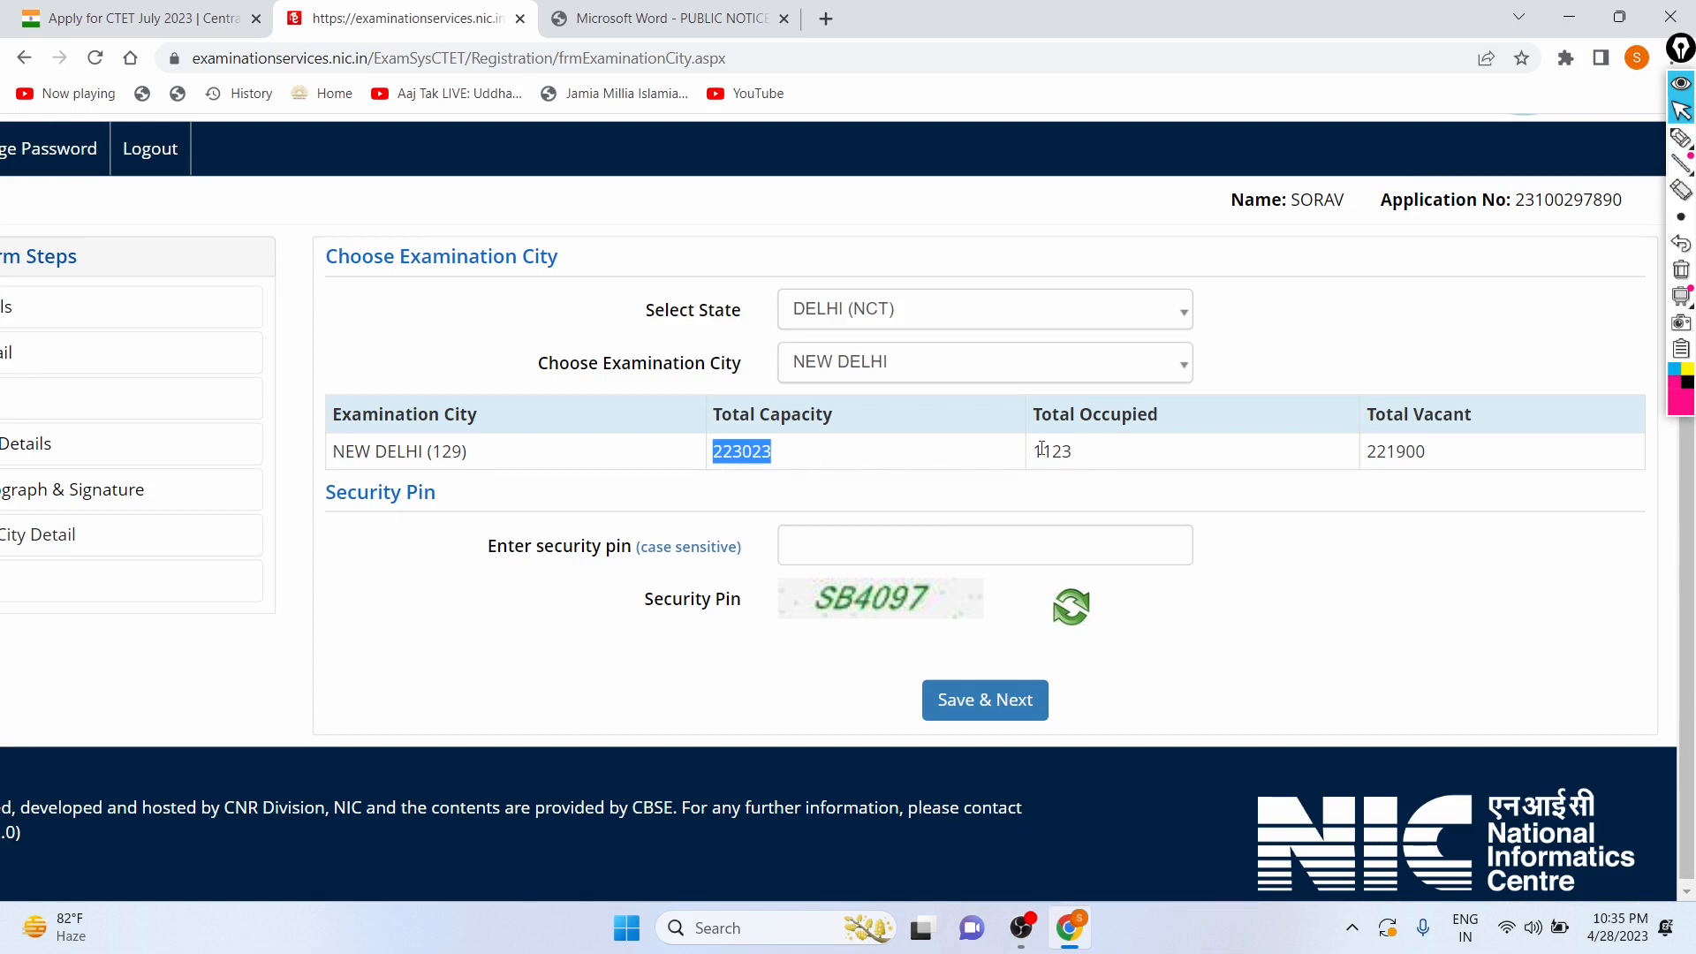
double_click(1081, 462)
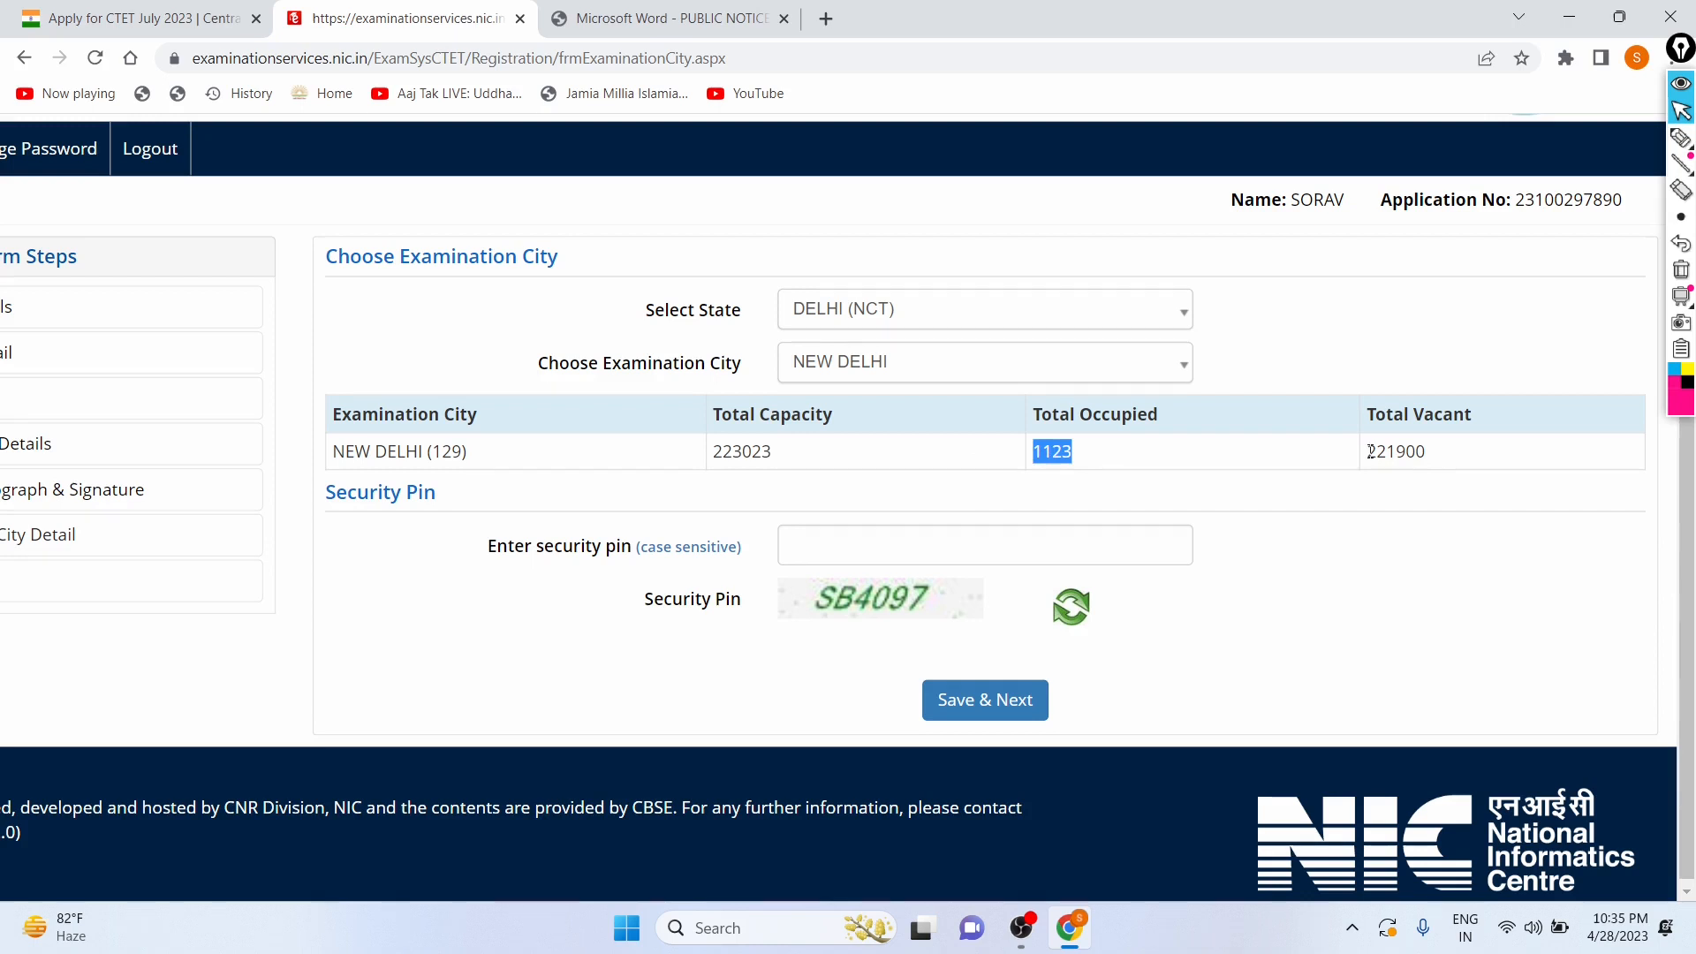
left_click_drag(1368, 458, 1438, 464)
left_click(1438, 464)
left_click_drag(779, 459, 693, 462)
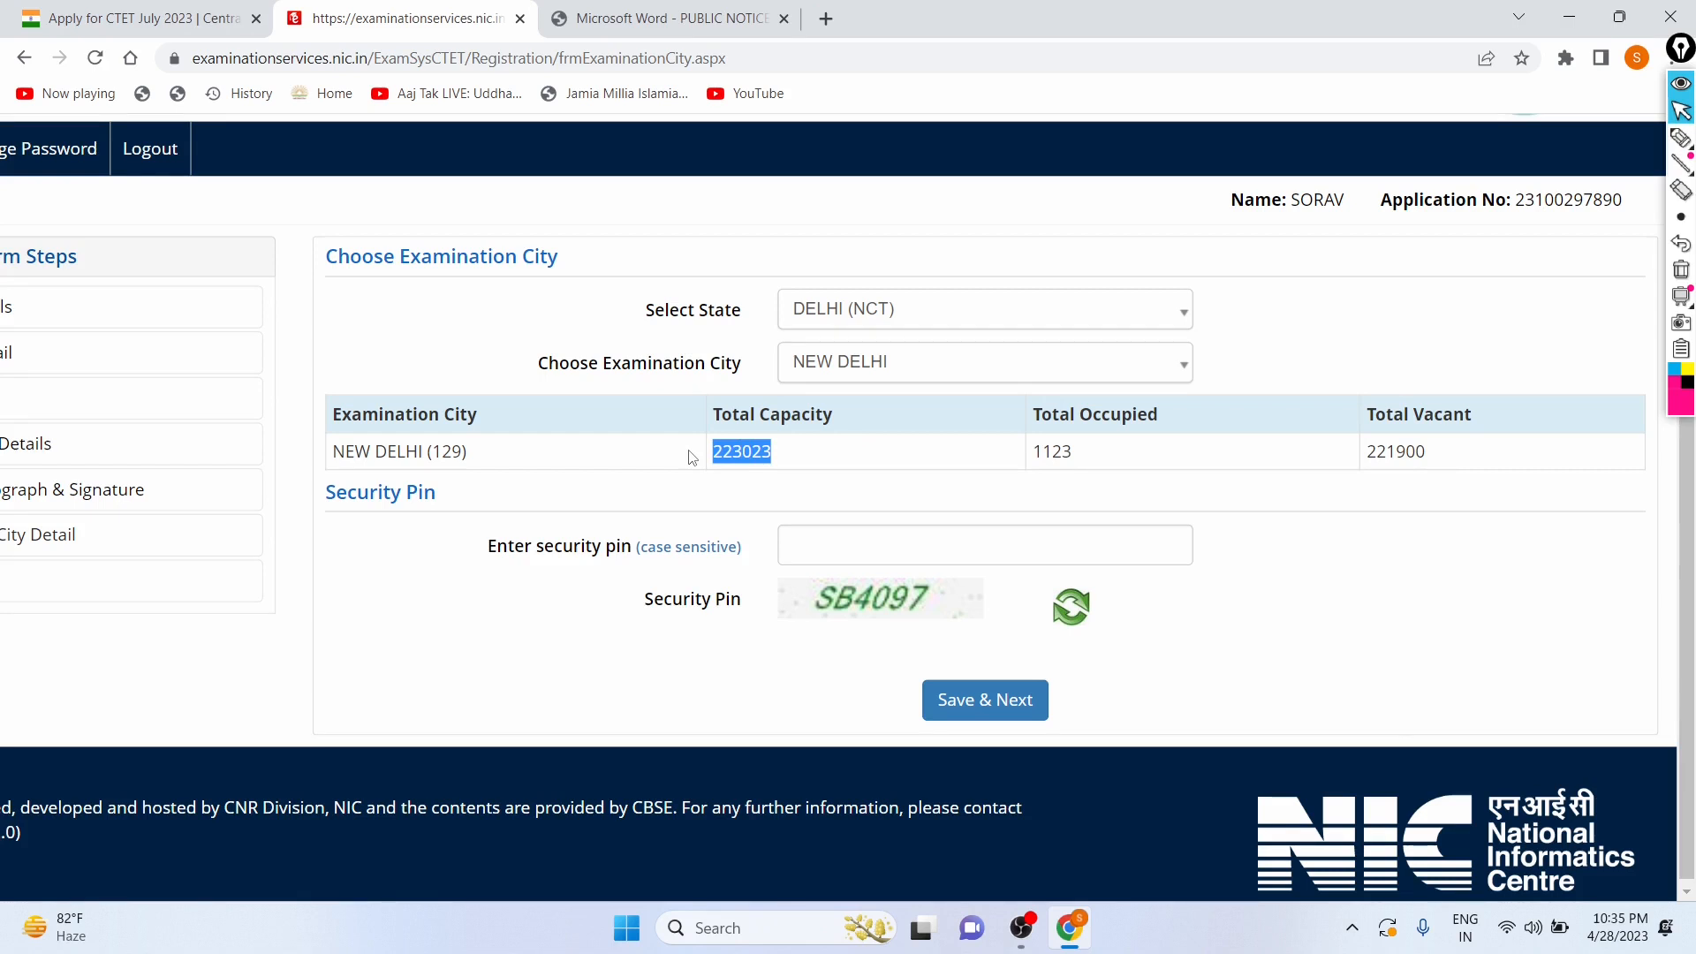
left_click(691, 457)
left_click_drag(1434, 457, 1322, 460)
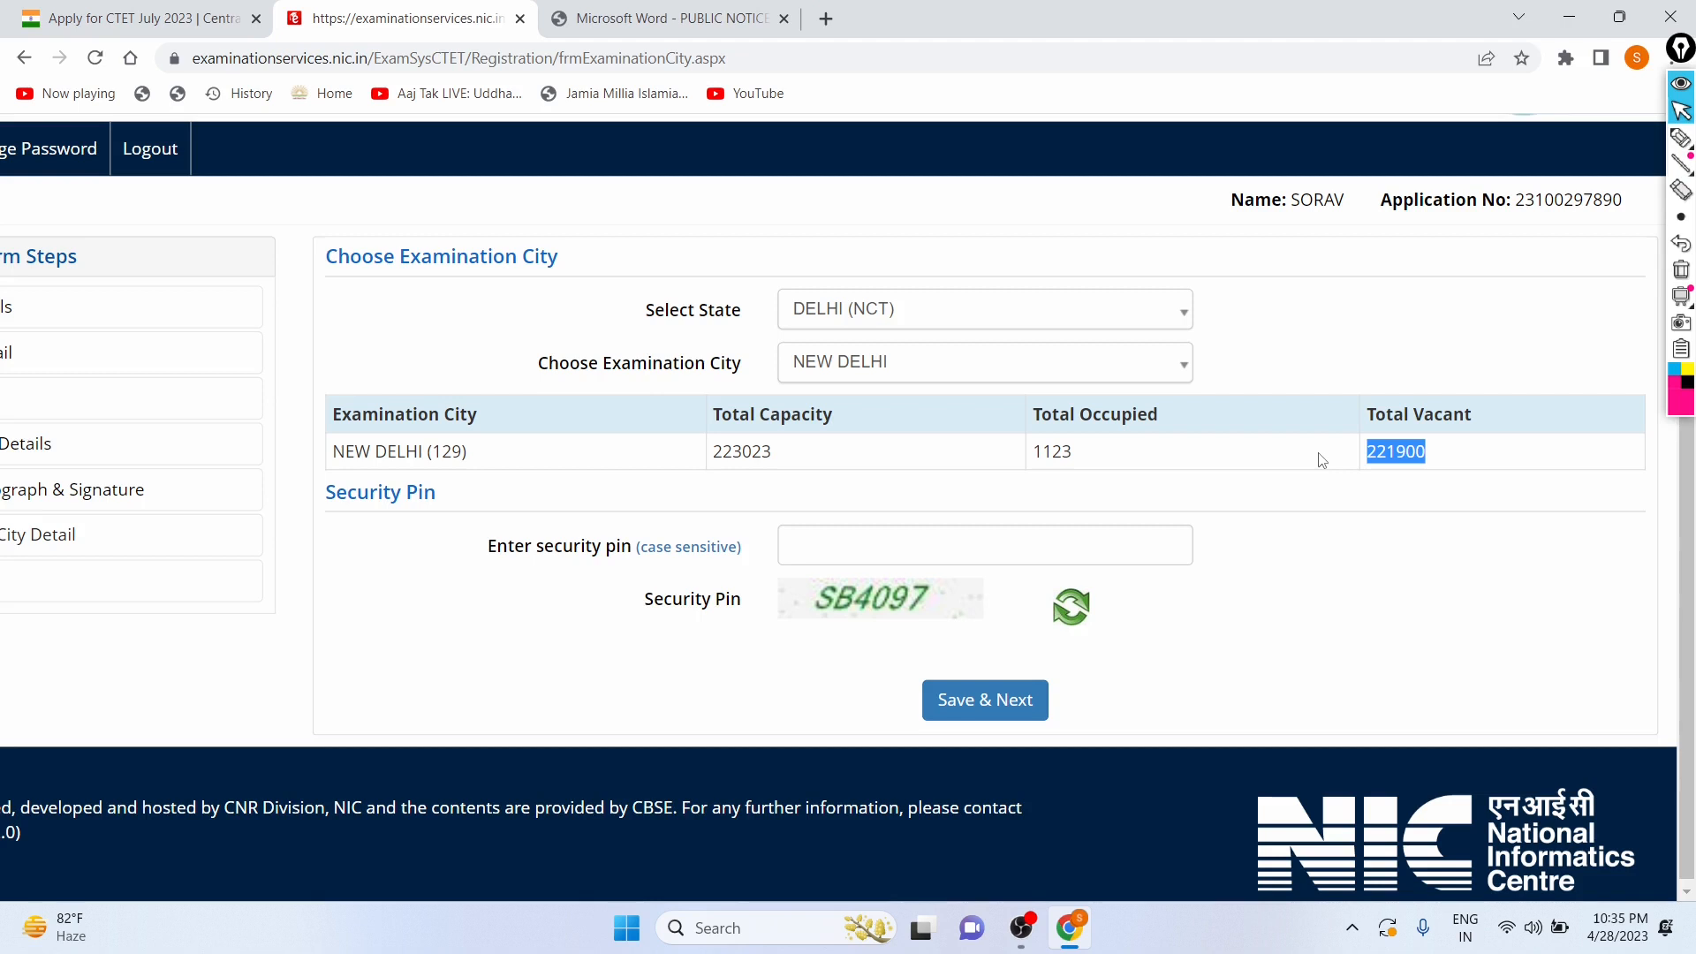
left_click(1322, 460)
left_click_drag(1440, 457, 1368, 455)
left_click(1349, 456)
left_click_drag(1099, 451, 1015, 465)
left_click(1015, 461)
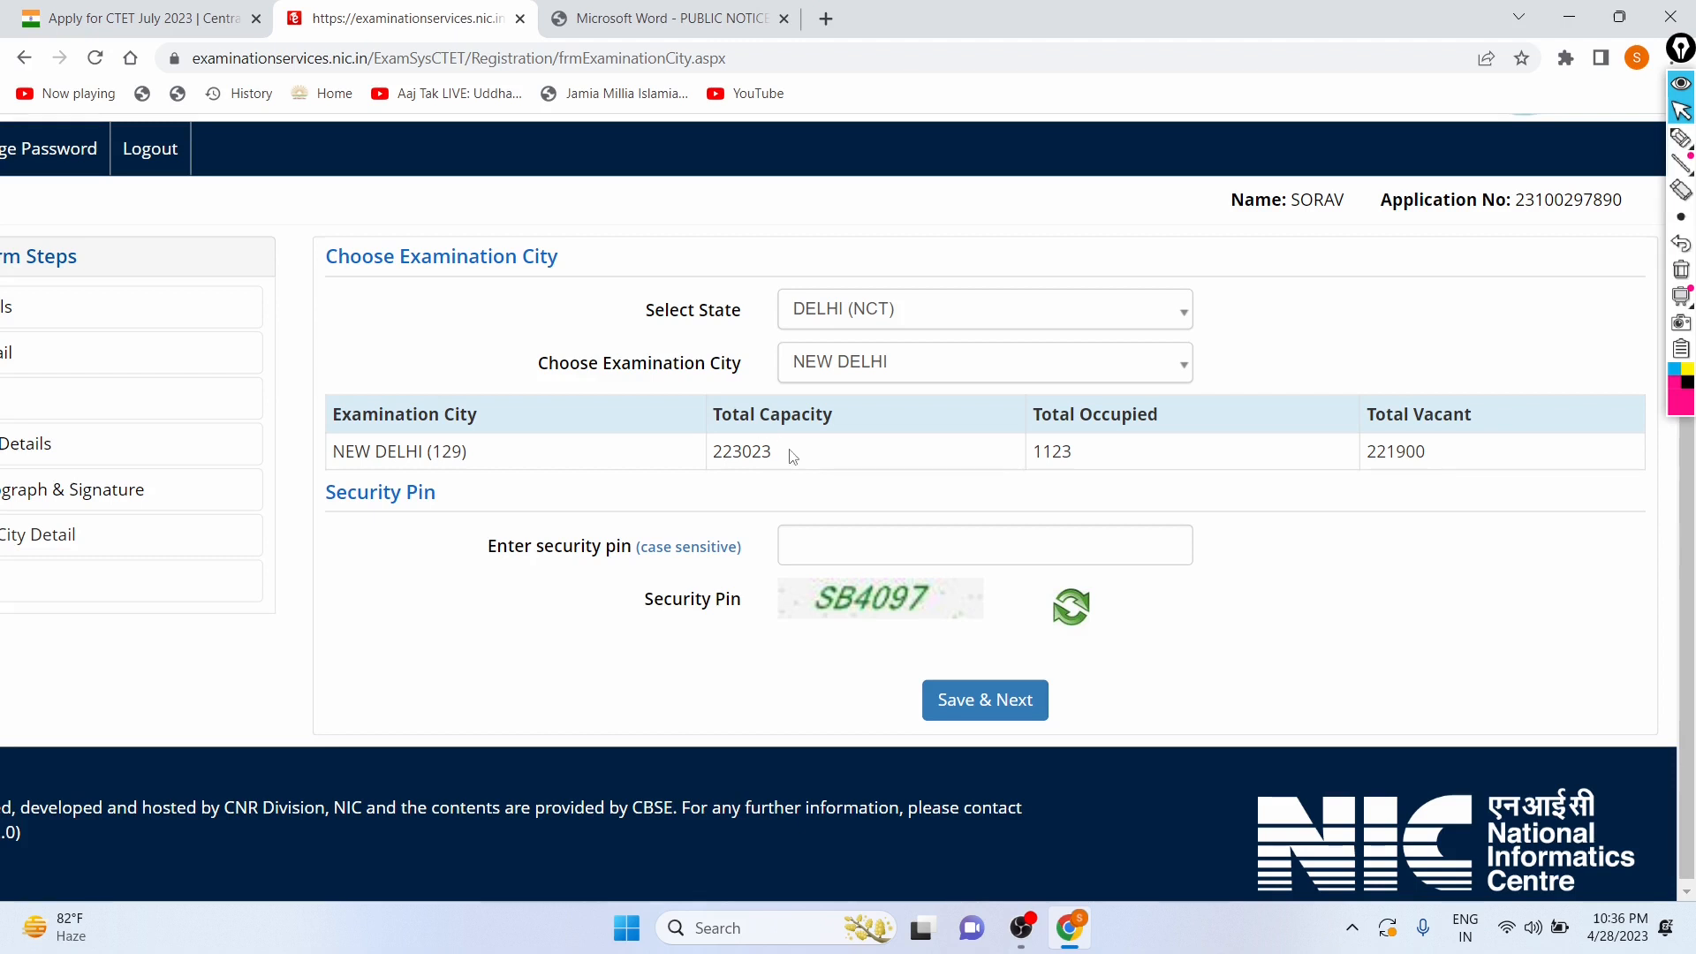
double_click(761, 455)
Step: Search 'Utt' to pick UTTAR PRADESH, then 'Noid' to pick NOIDA/GREATER NOIDA
left_click(882, 311)
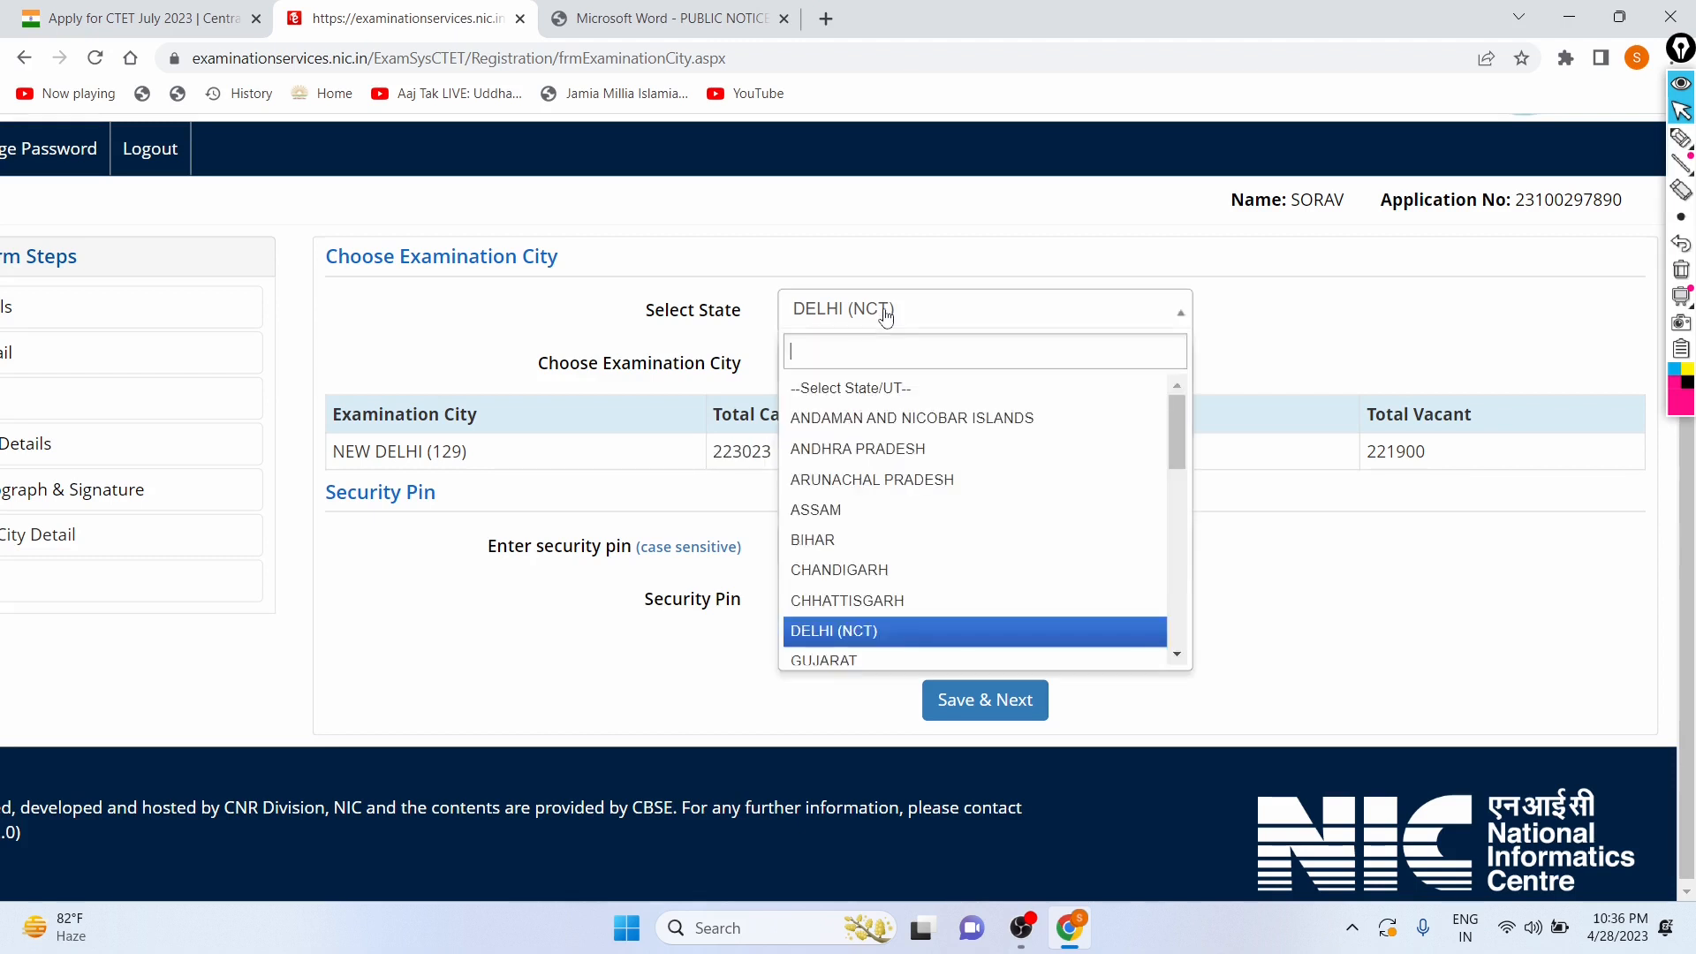
scroll(841, 549, "down", 4)
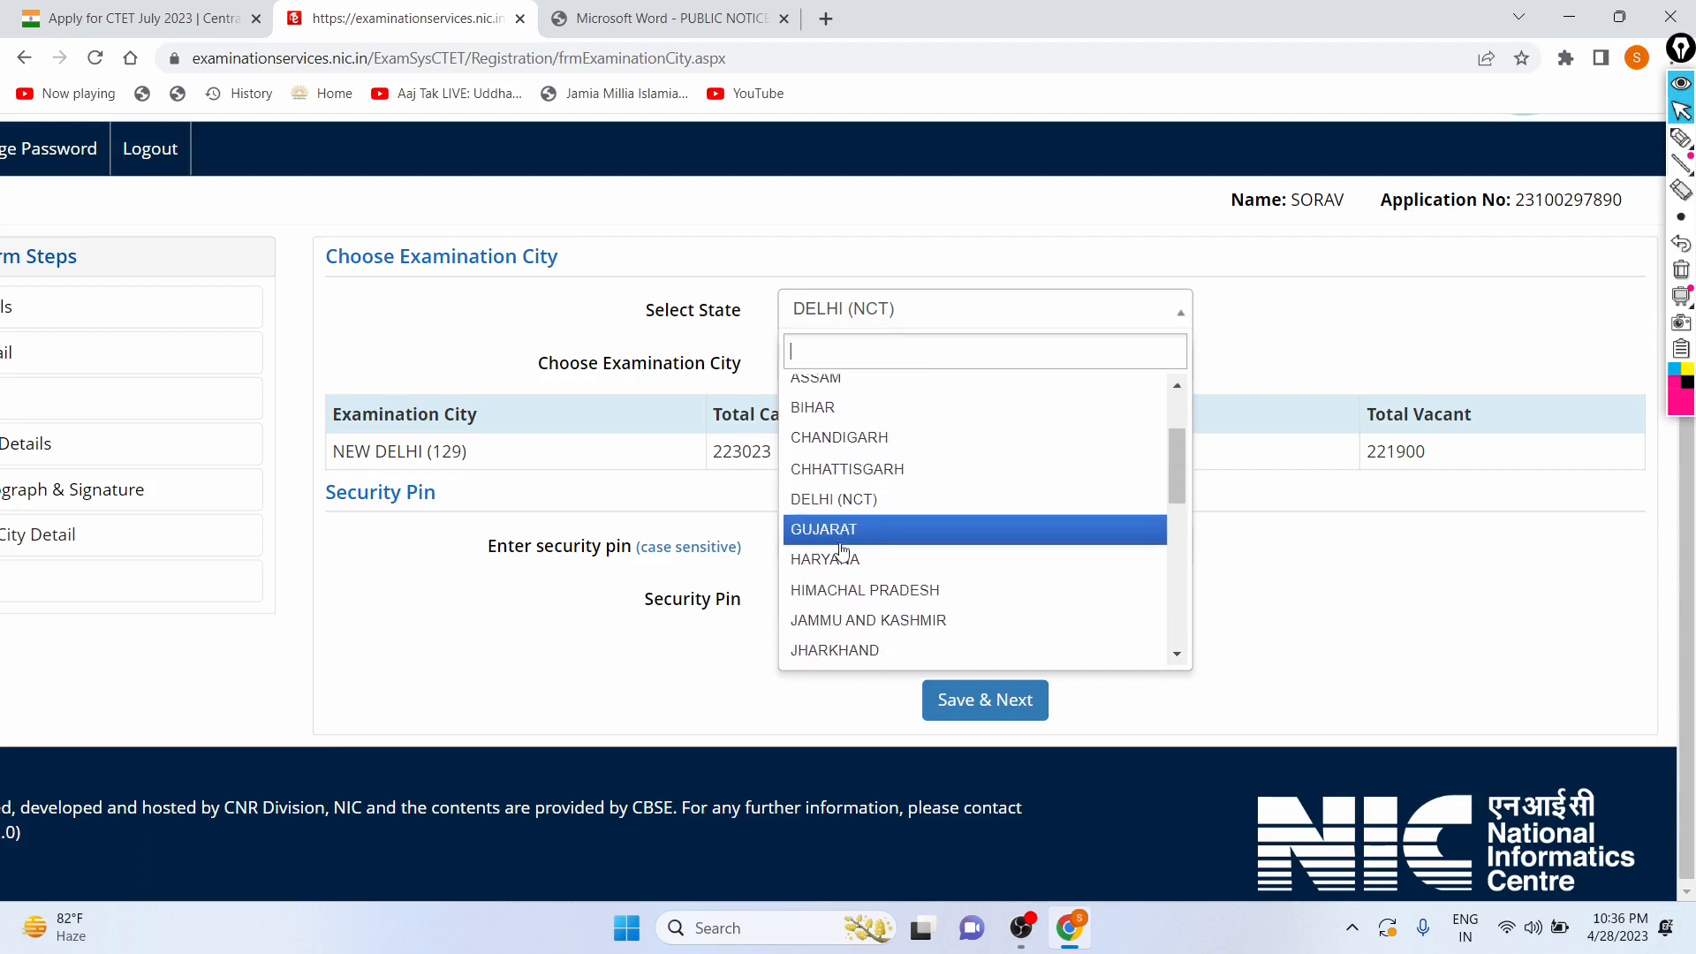
scroll(846, 514, "down", 4)
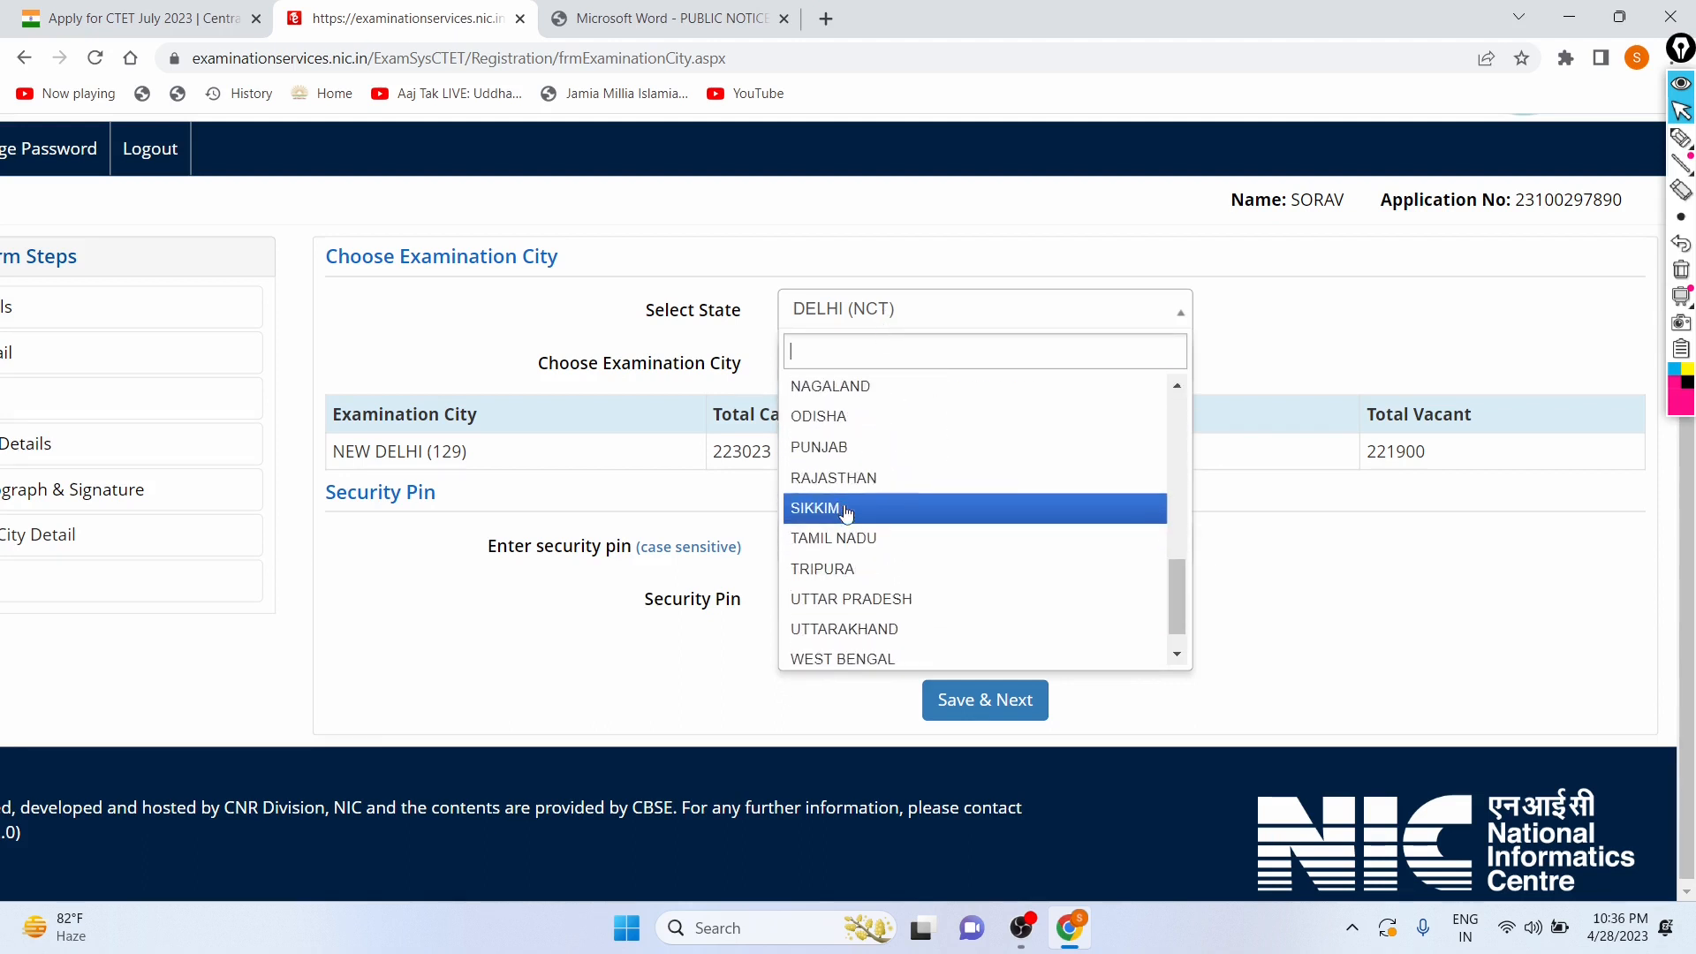
scroll(846, 514, "up", 6)
type("U")
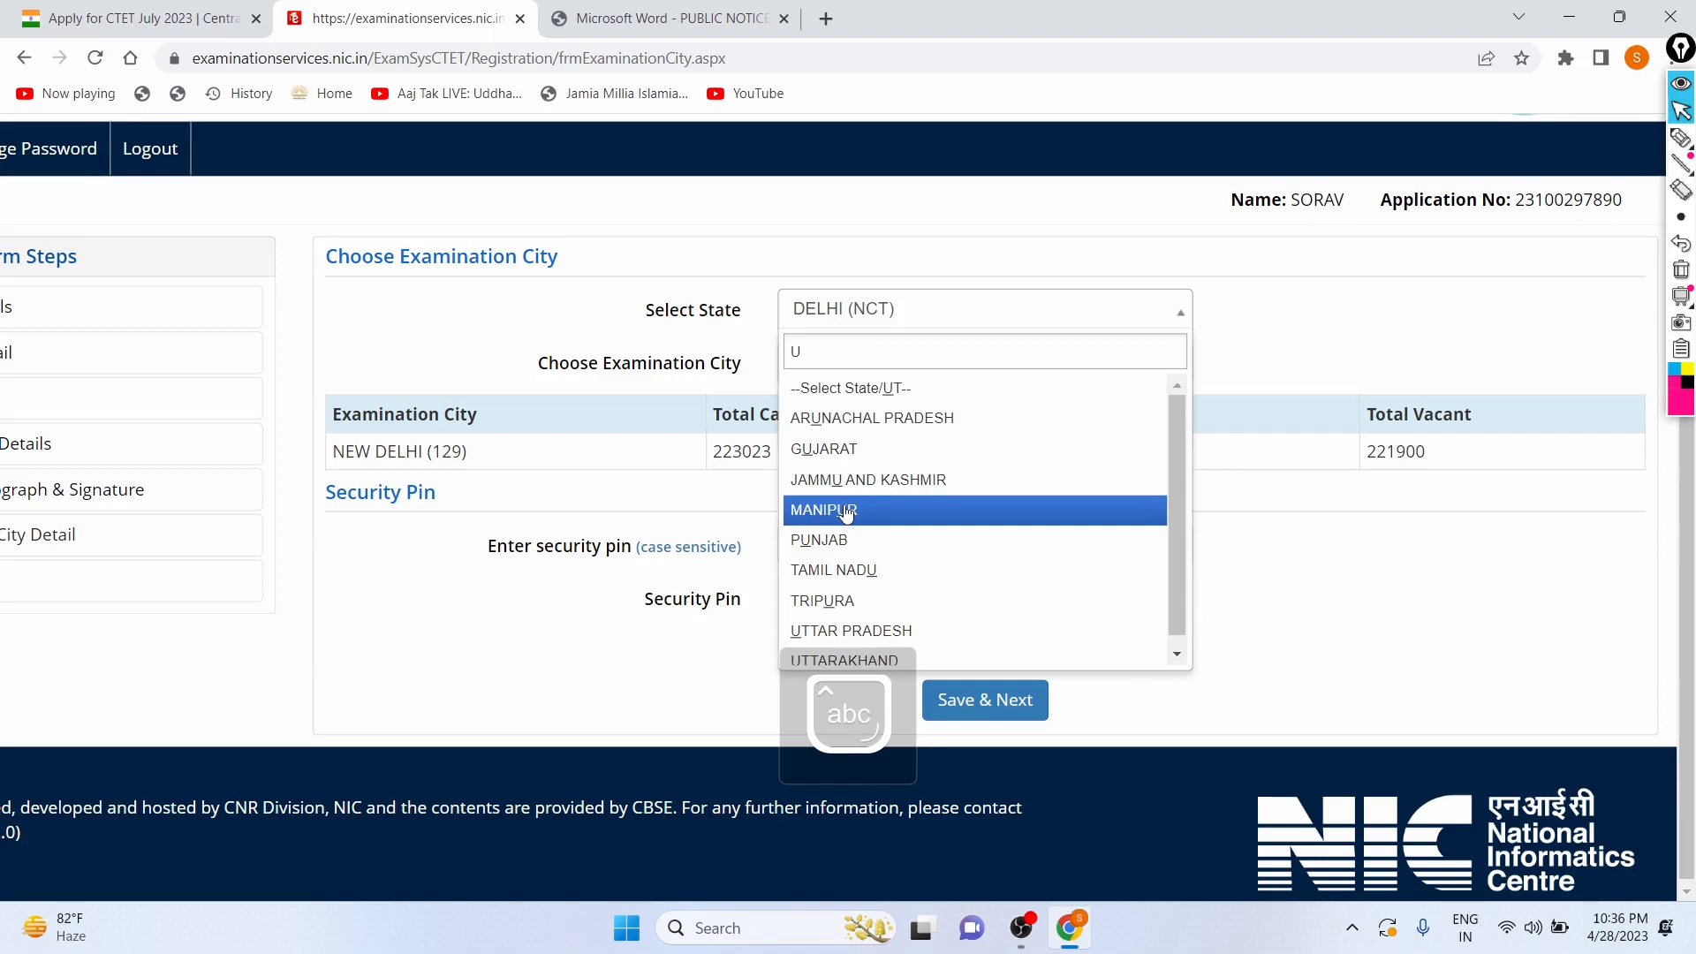
key("Caps_Lock")
type("tt")
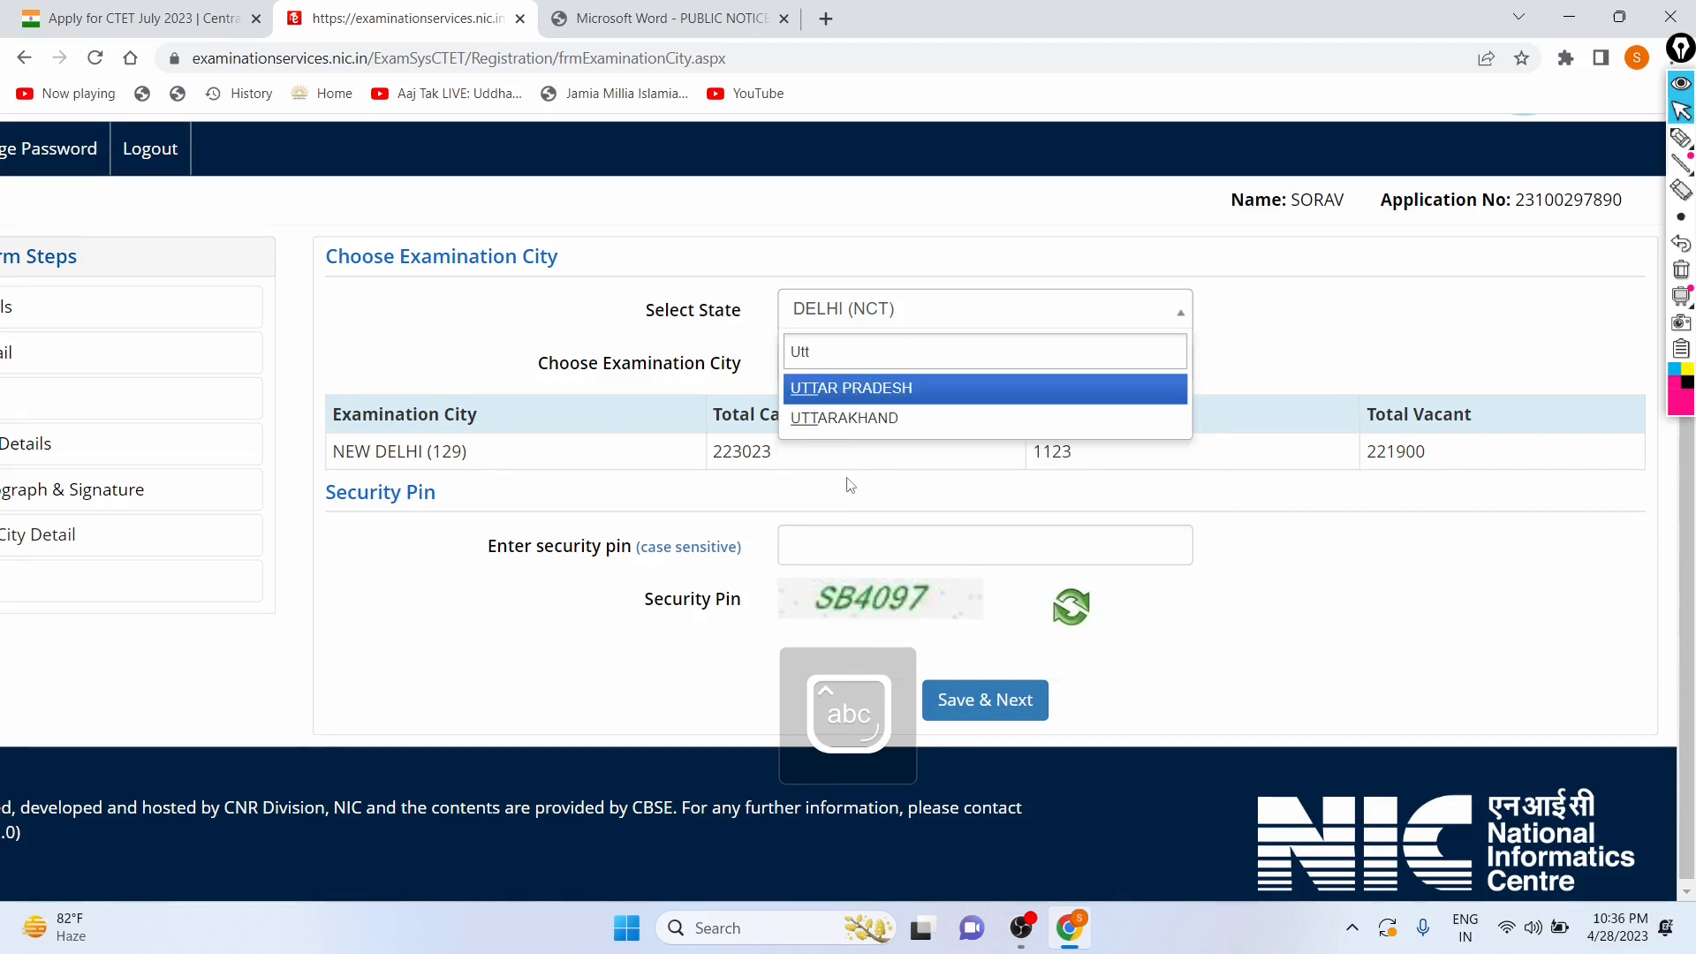
left_click(844, 393)
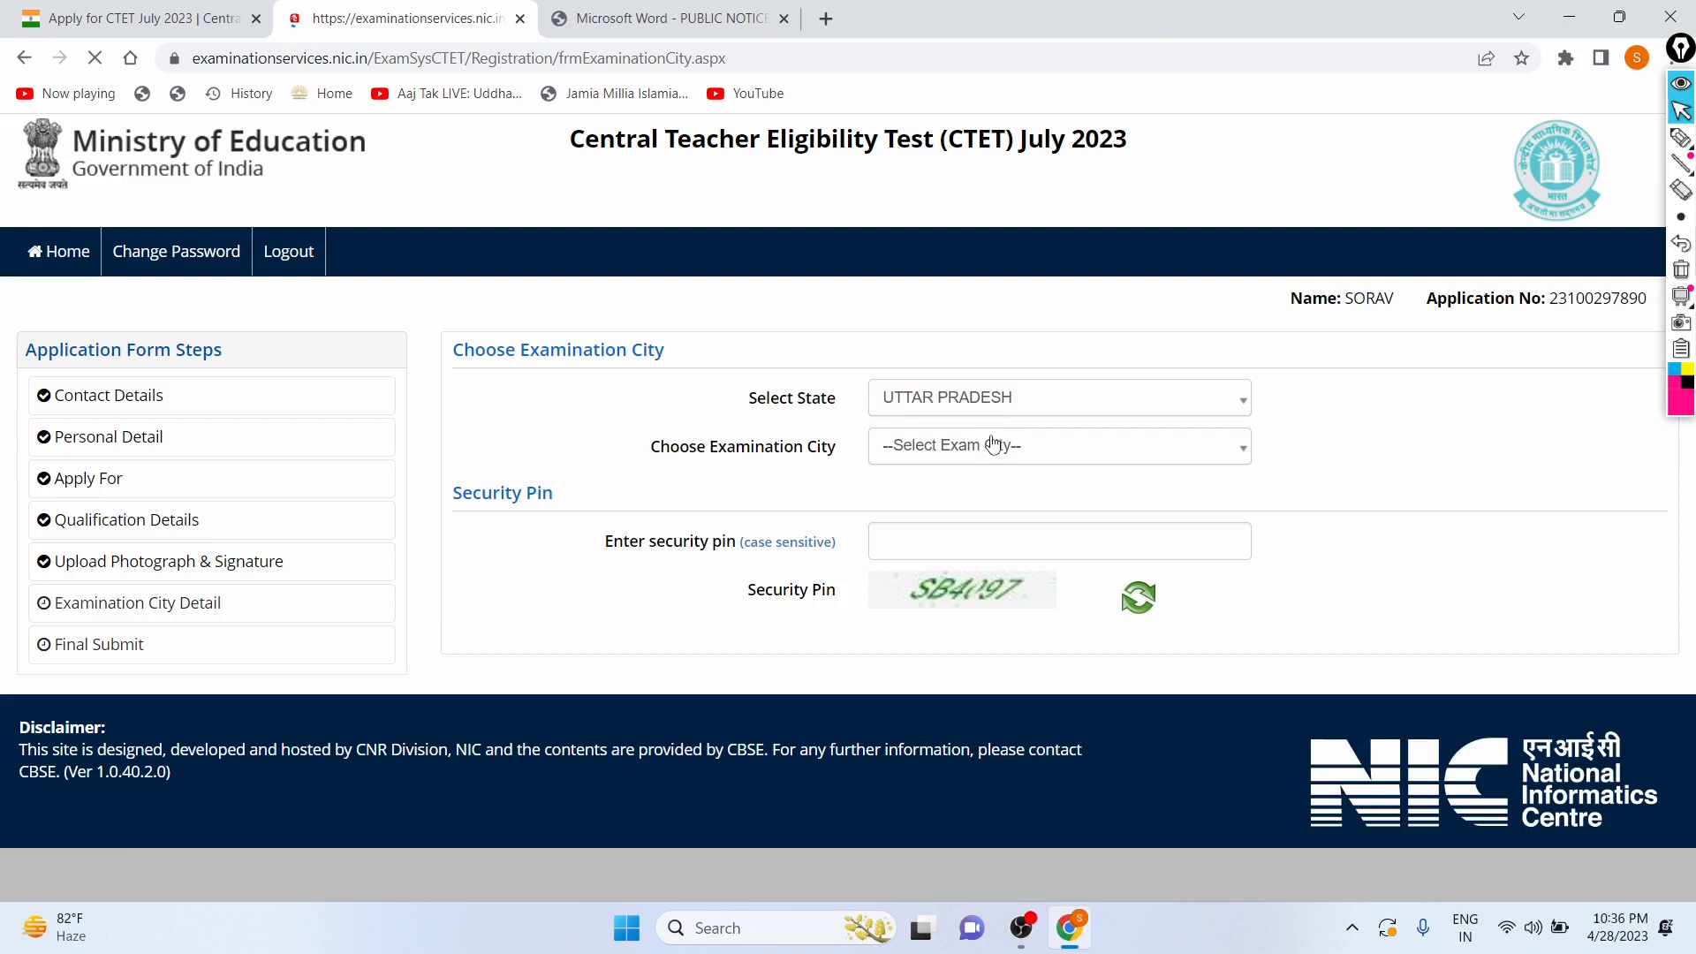
left_click(993, 444)
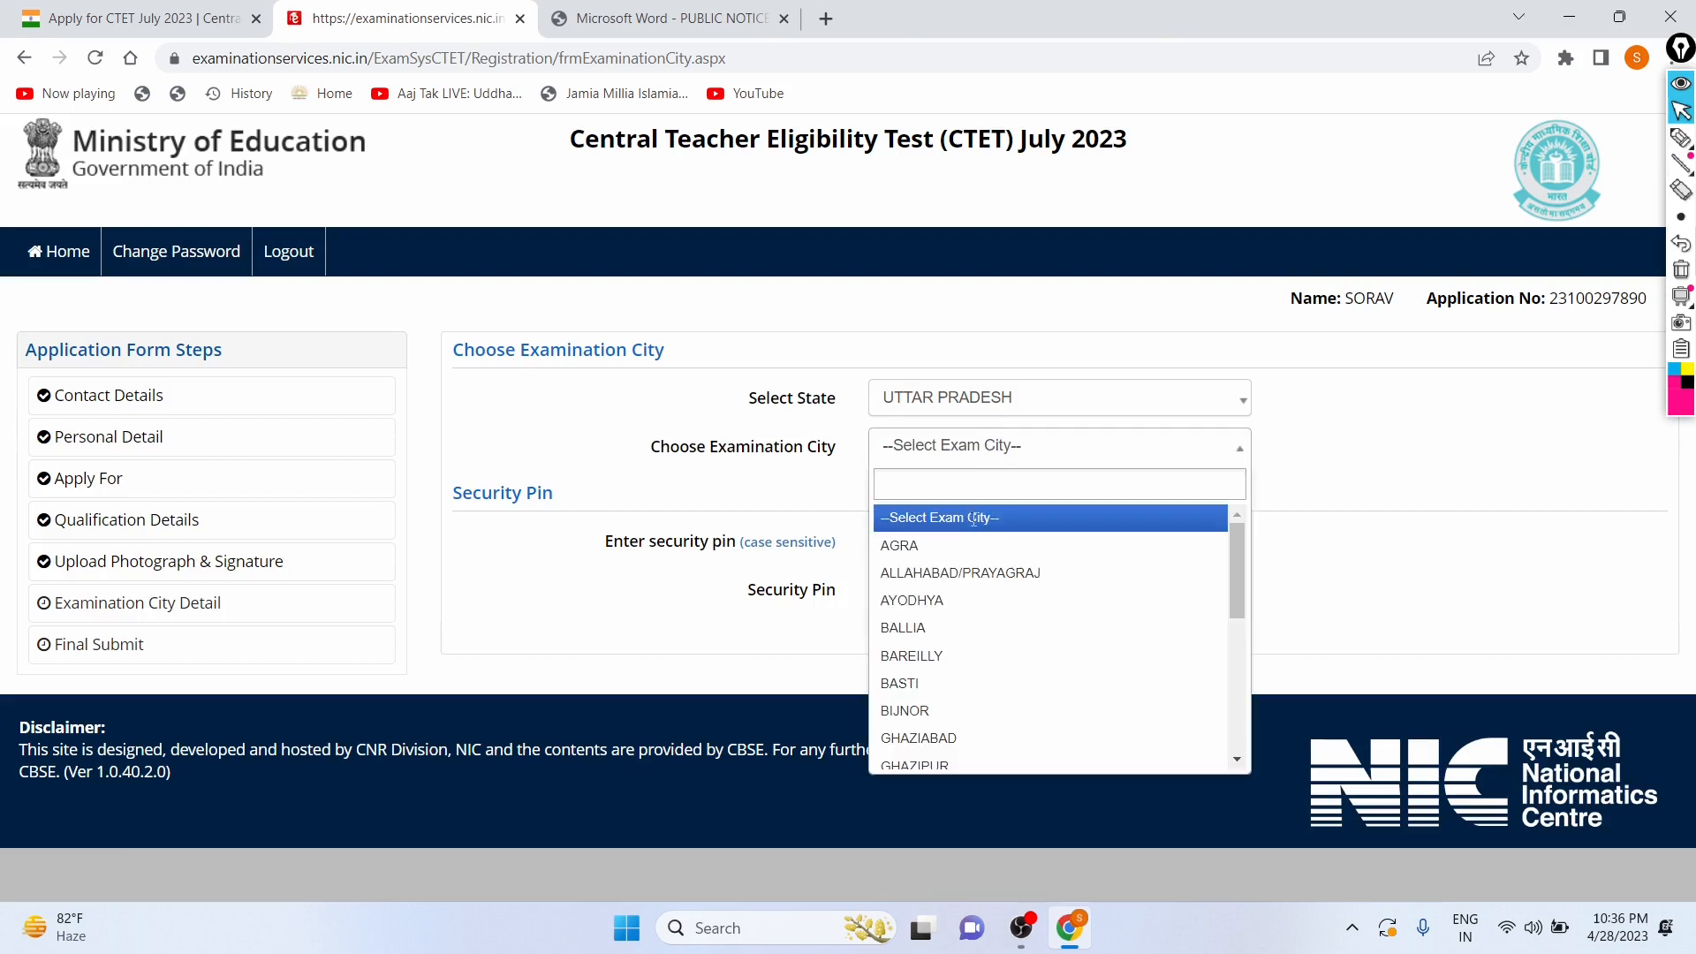
scroll(951, 671, "down", 3)
scroll(952, 672, "down", 2)
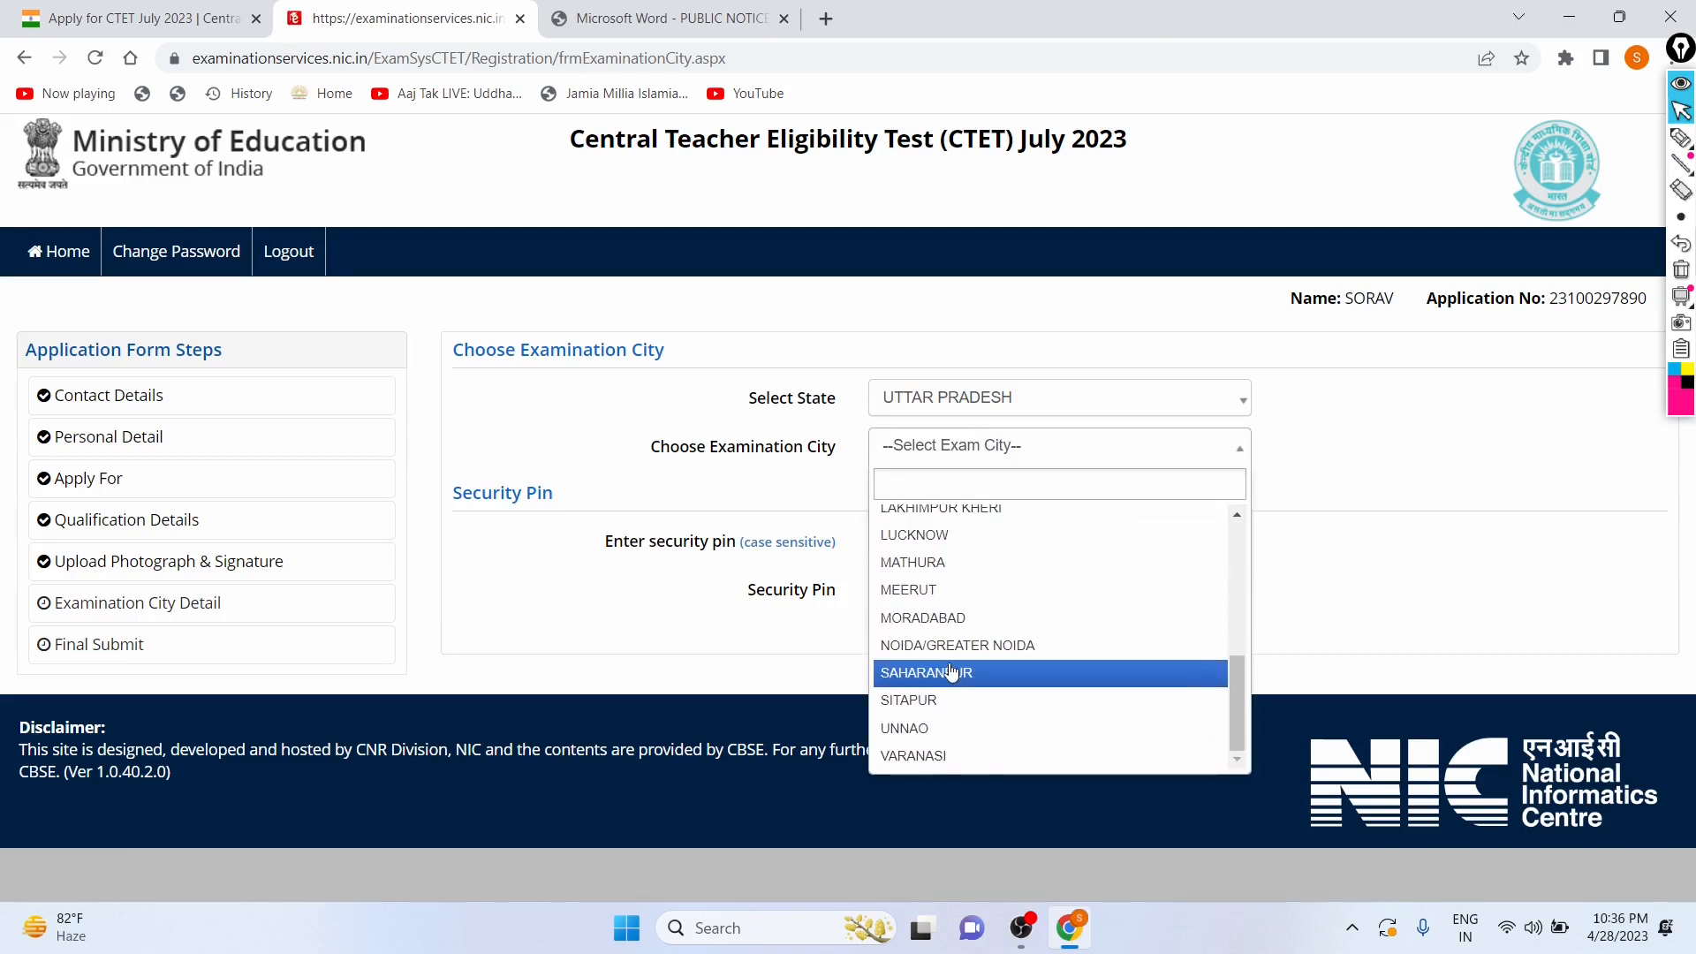
scroll(951, 672, "up", 5)
type("Noid")
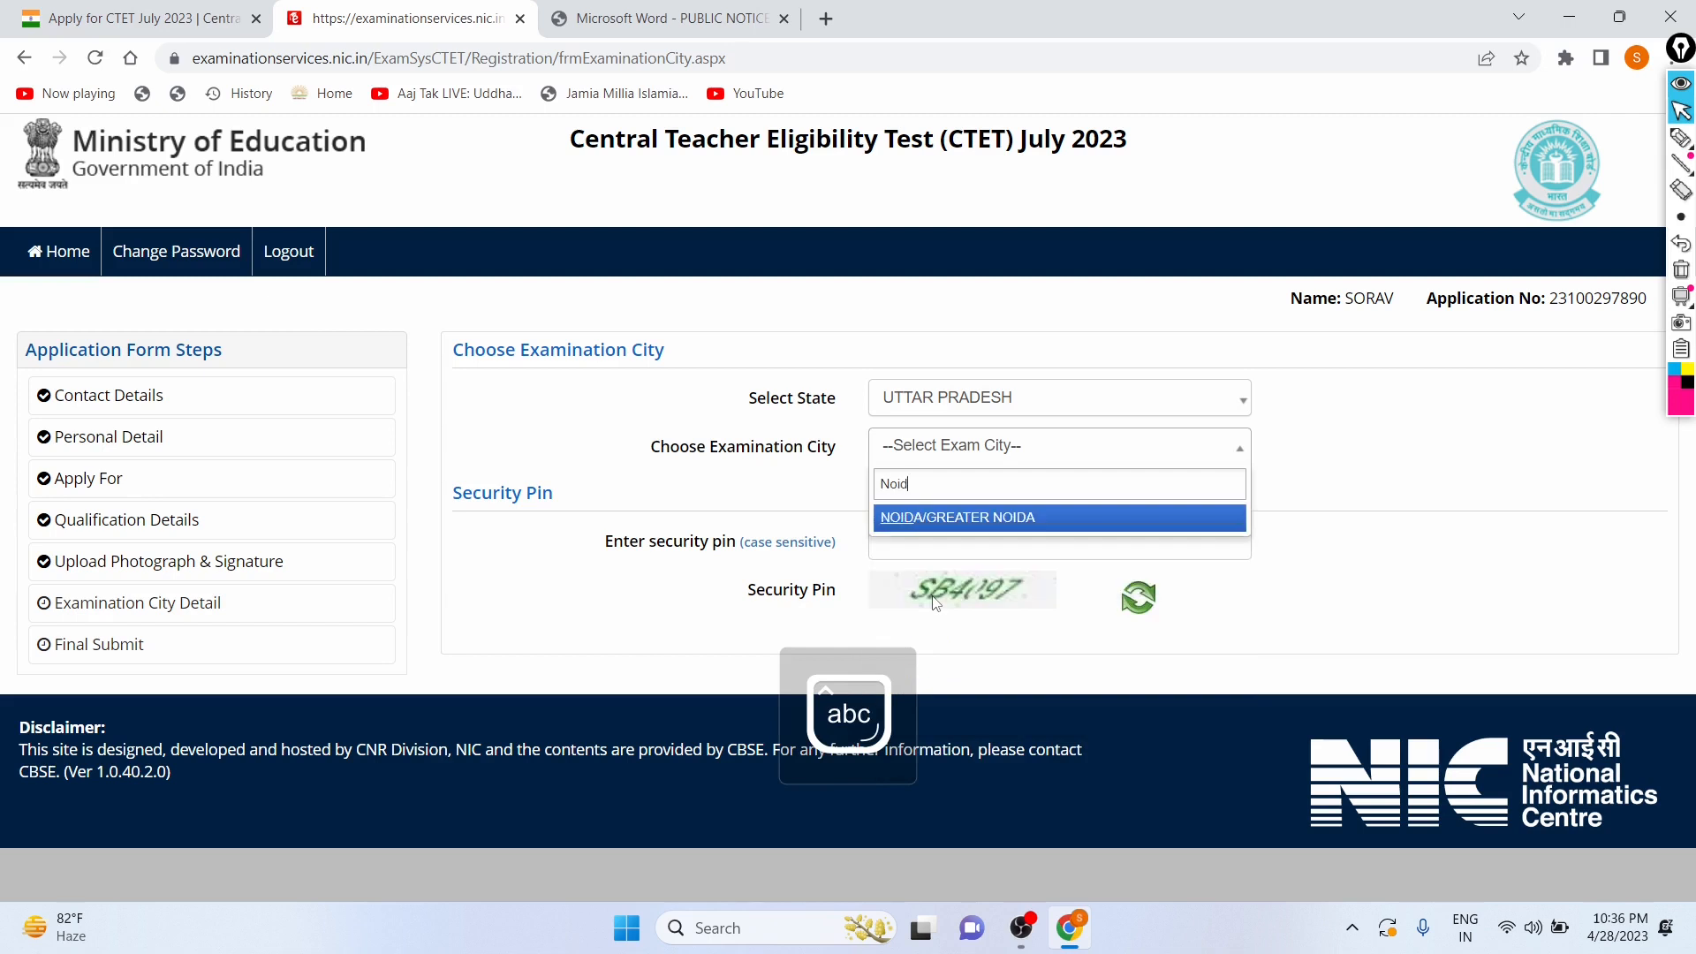
left_click(923, 519)
Step: Highlight the city code 266, capacity 18018, occupied 206 and vacant 17812 figures
scroll(987, 546, "down", 1)
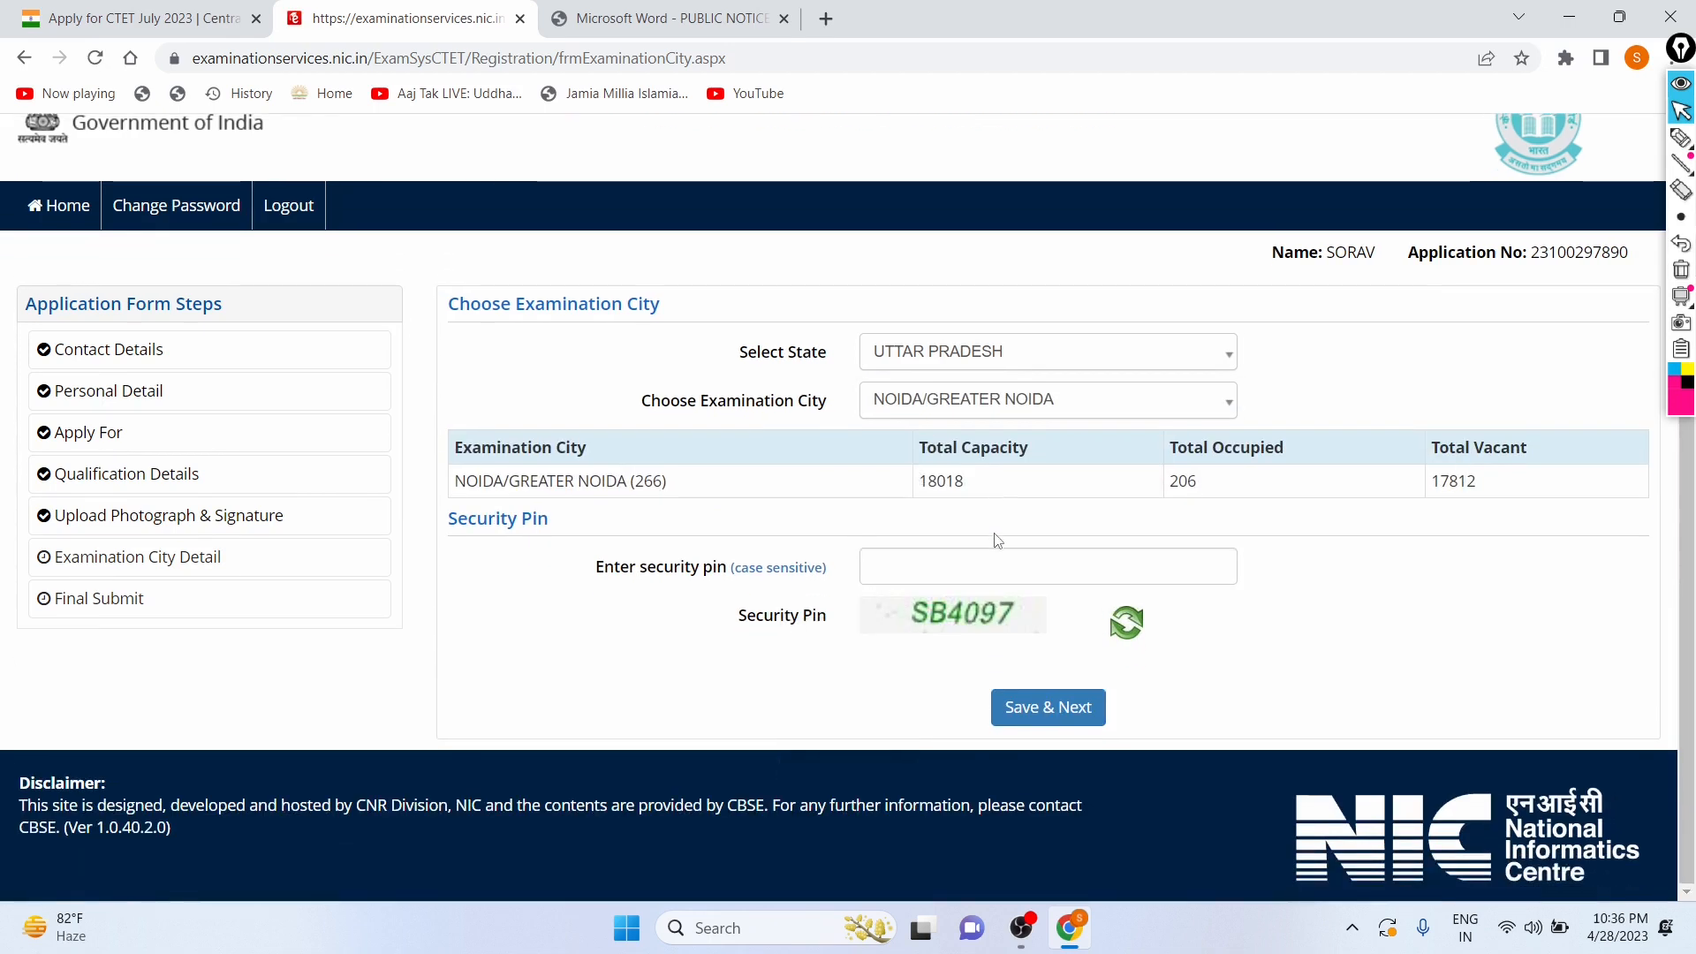
left_click_drag(922, 482, 954, 479)
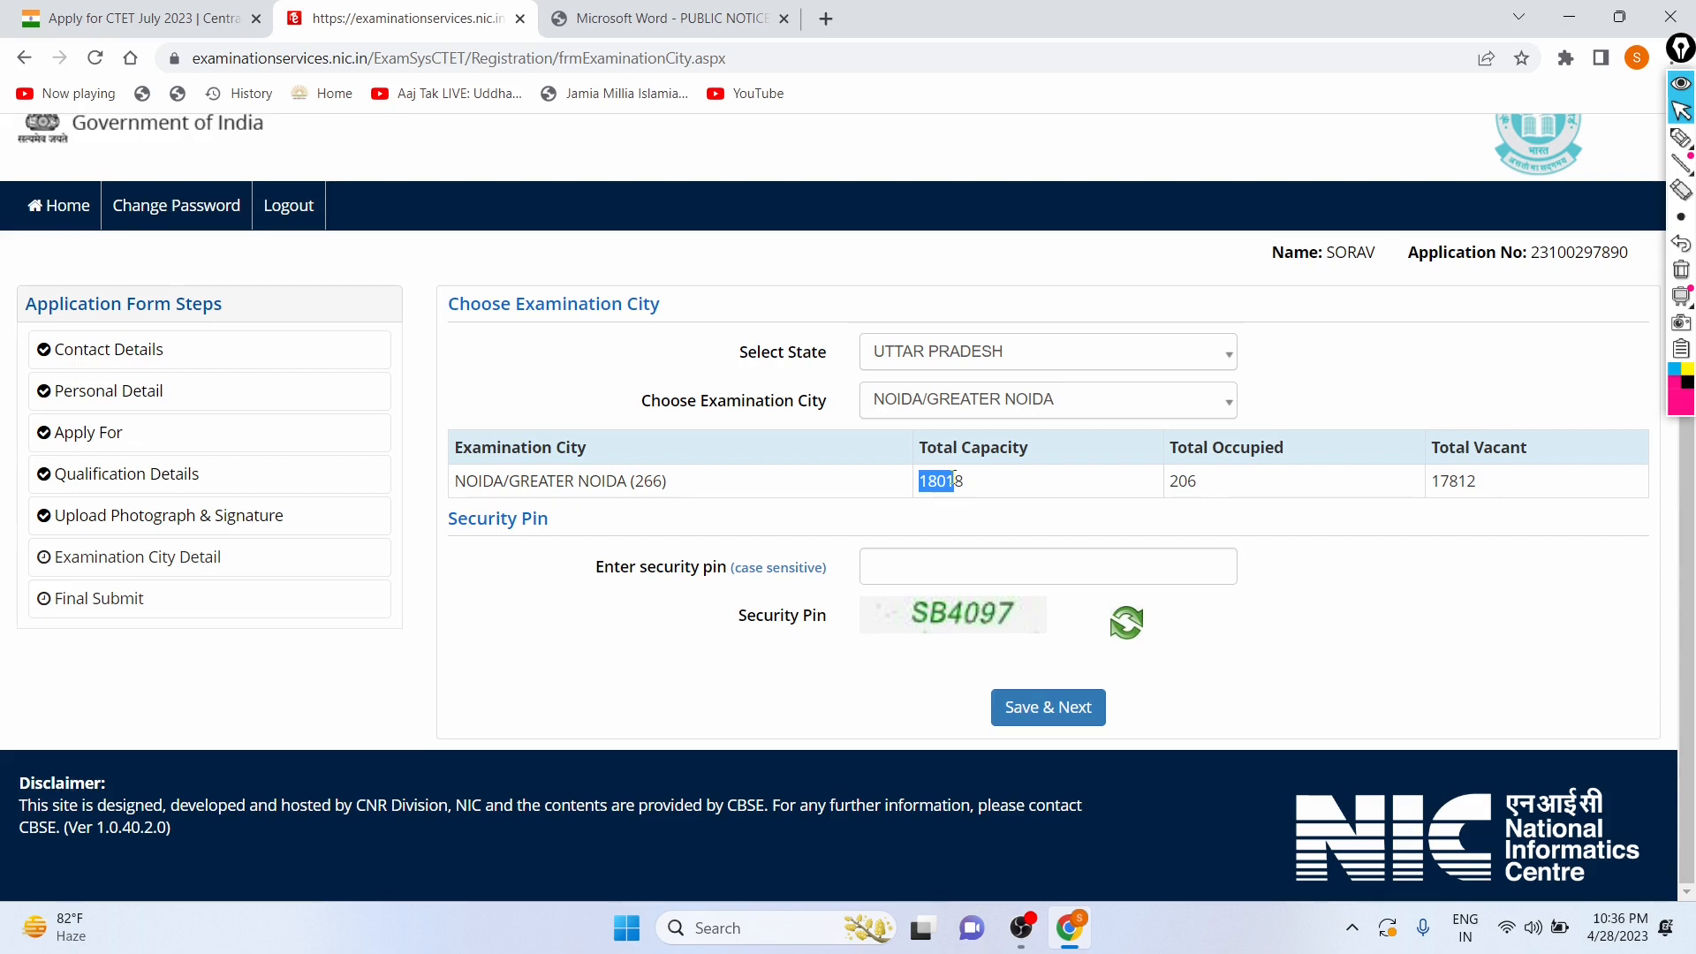
left_click(783, 497)
left_click_drag(678, 484, 640, 475)
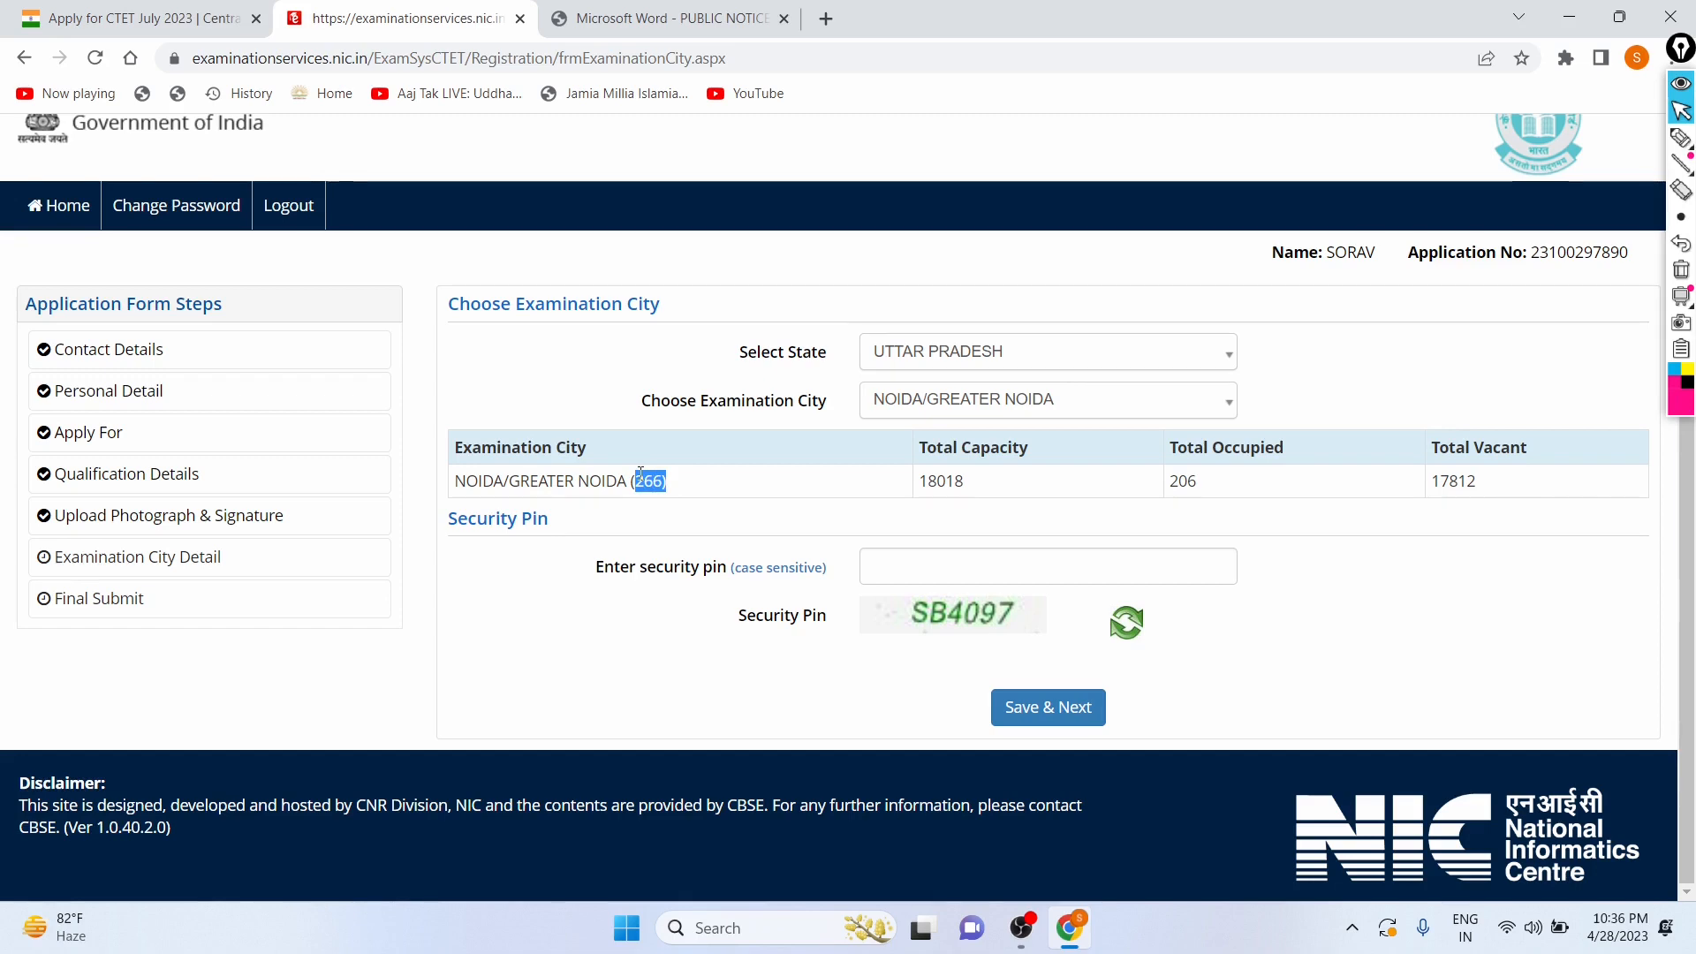
left_click(1126, 502)
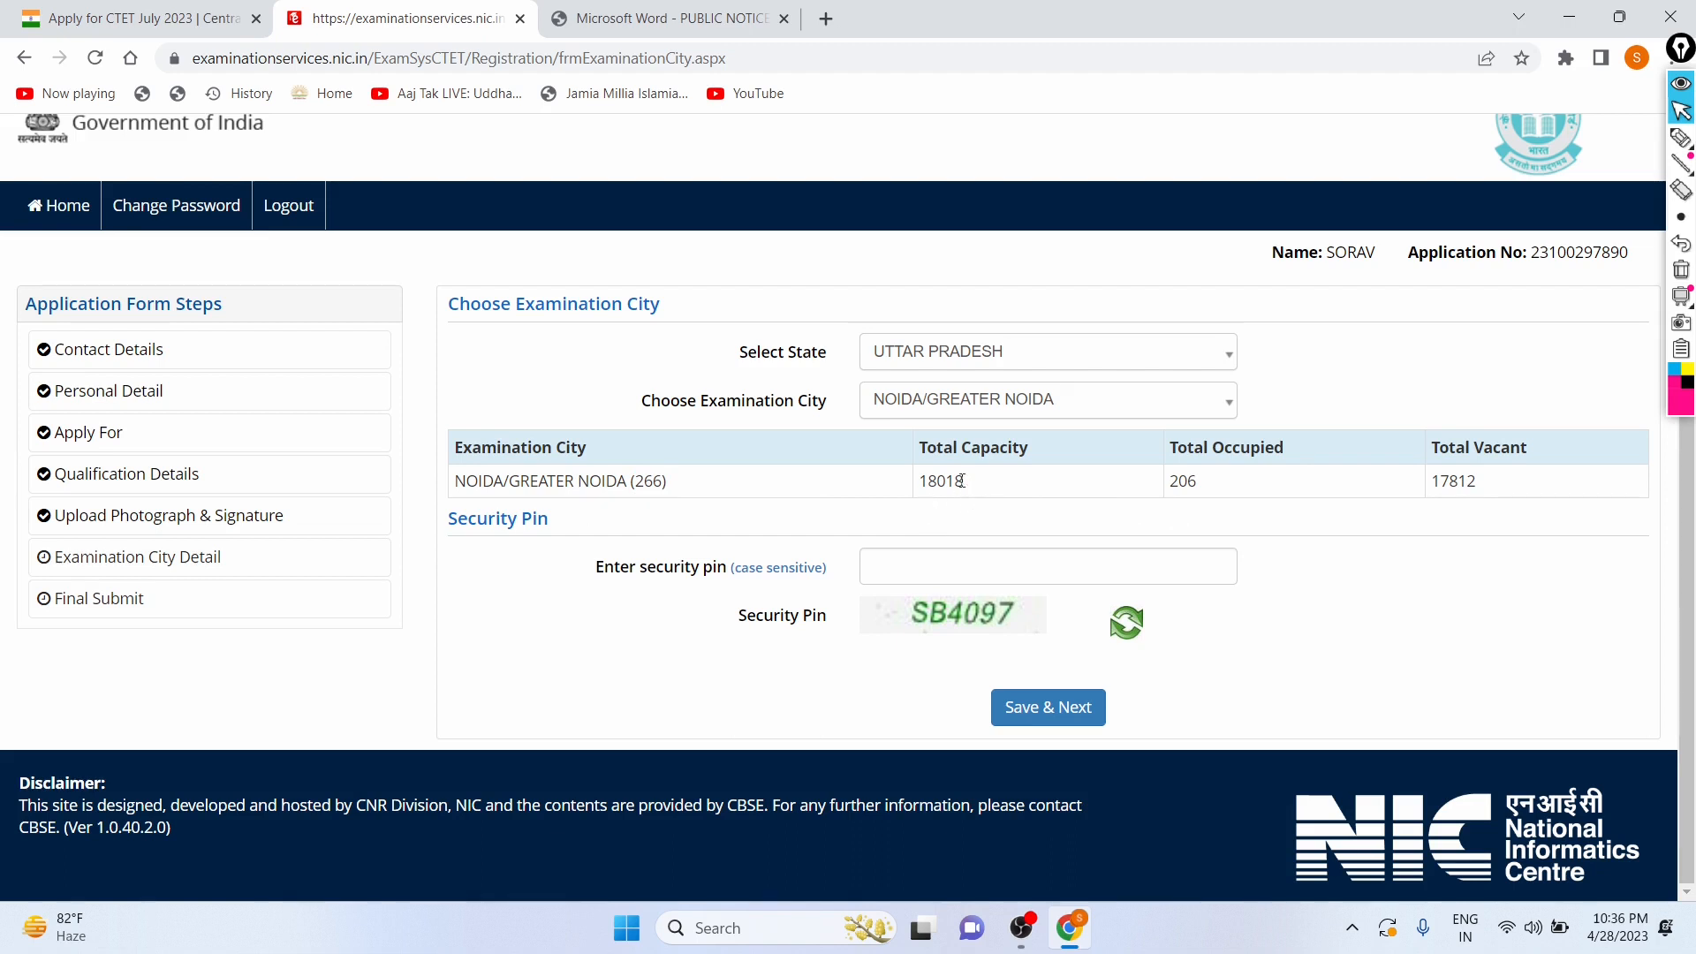
left_click_drag(969, 484, 919, 477)
left_click(1200, 485)
left_click_drag(1199, 485, 1168, 482)
left_click_drag(1489, 482, 1429, 481)
Step: Set the exam state to Delhi (NCT) and the exam city to New Delhi
left_click(1381, 482)
scroll(1381, 482, "up", 1)
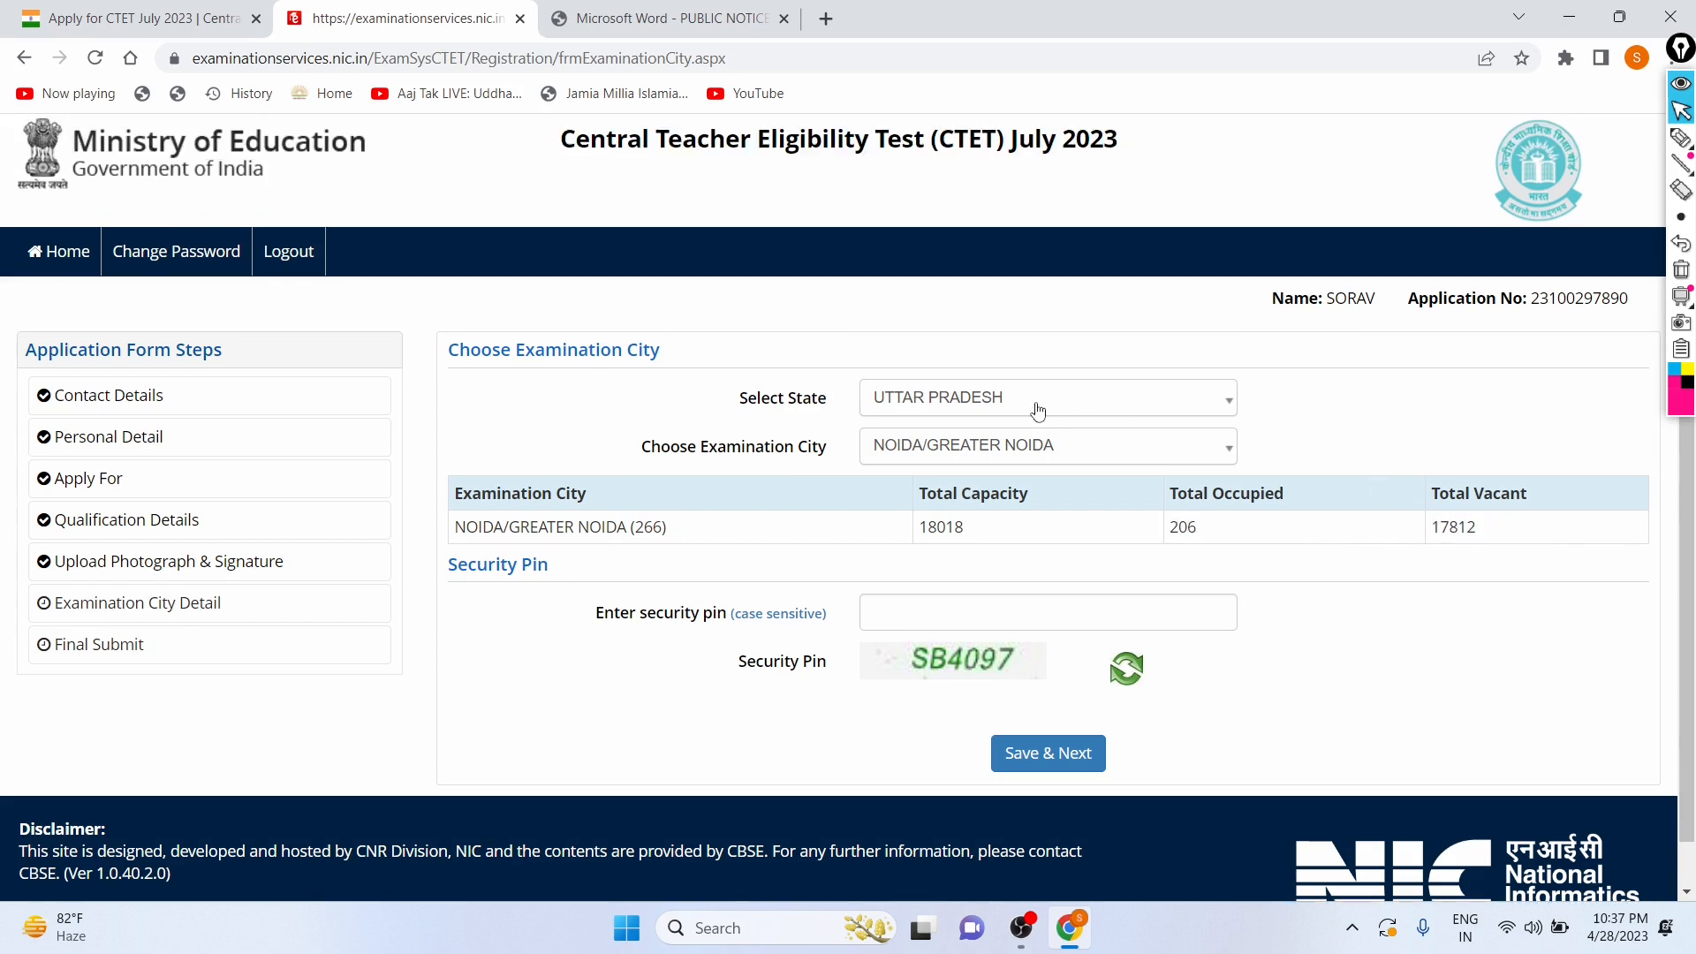
left_click(1035, 402)
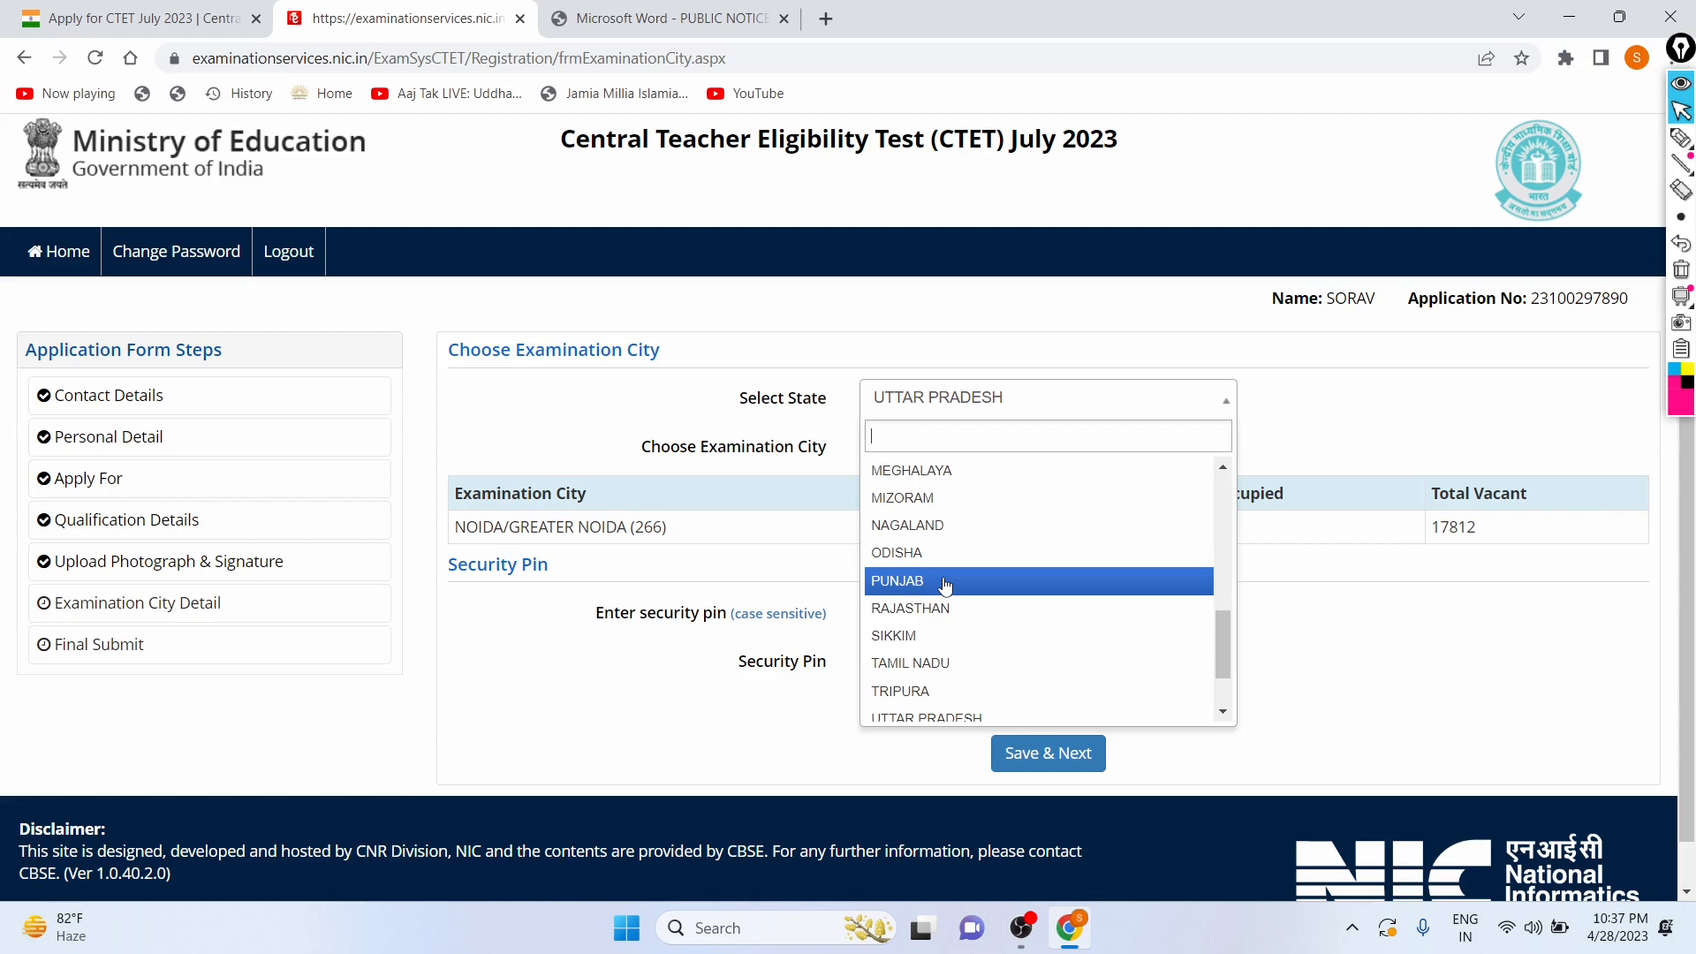
type("Del")
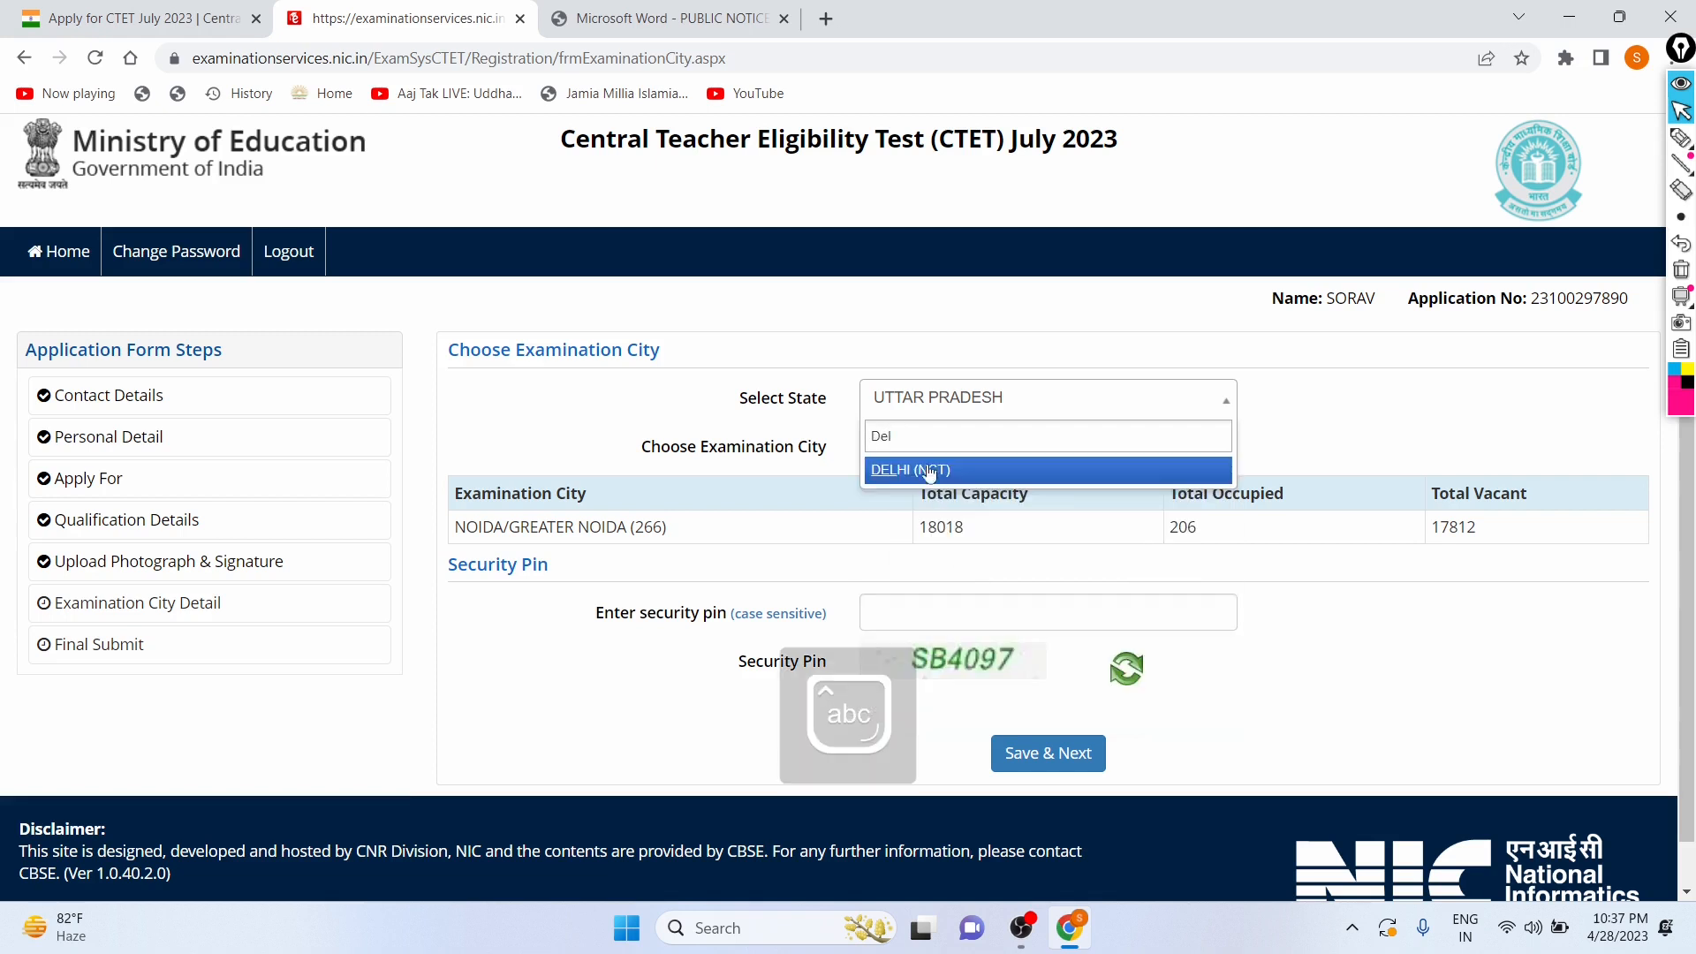
left_click(928, 472)
left_click(923, 446)
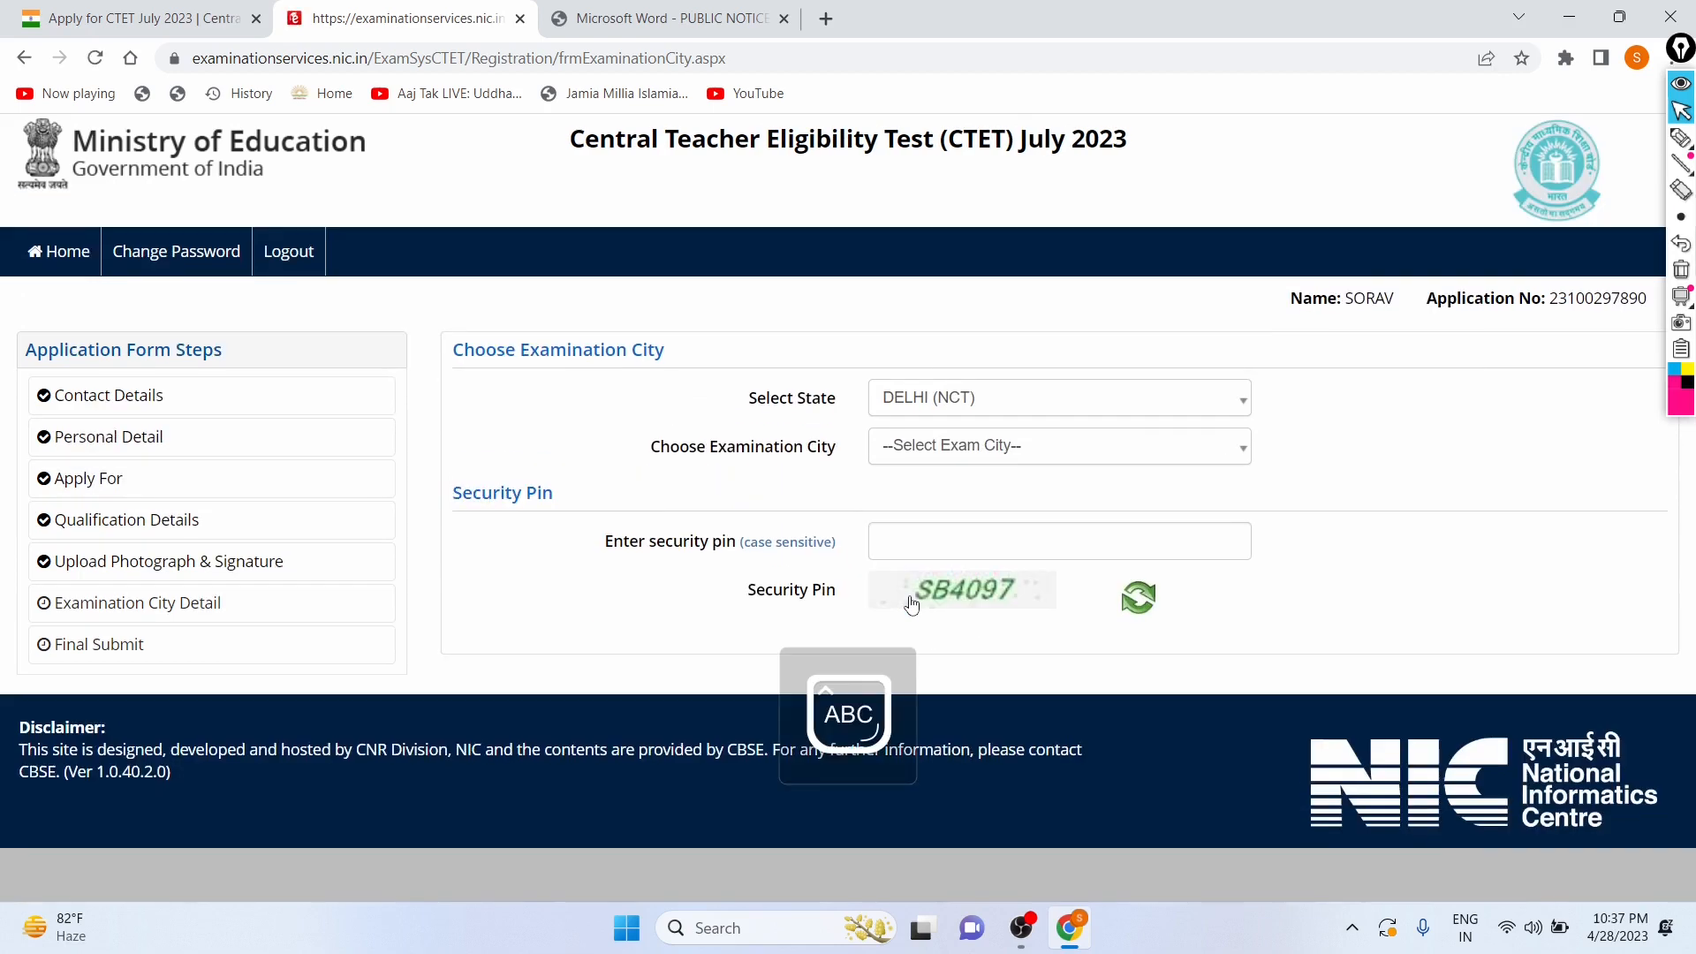
key("Caps_Lock")
left_click(950, 451)
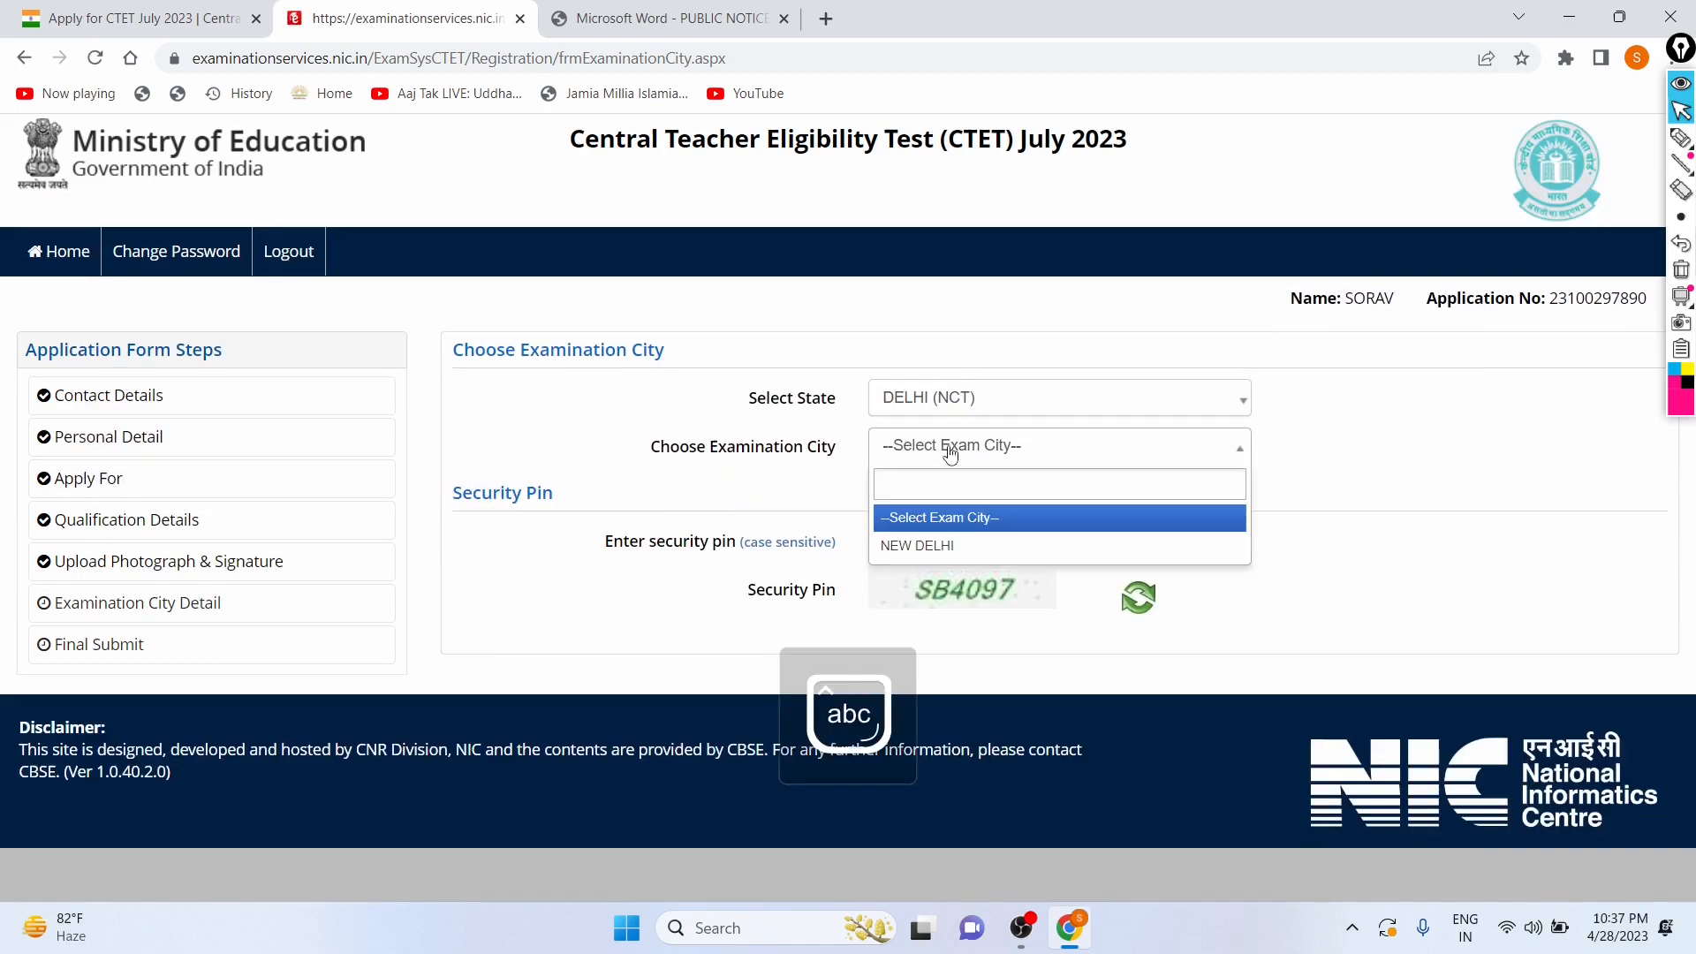
left_click(932, 546)
scroll(977, 451, "down", 1)
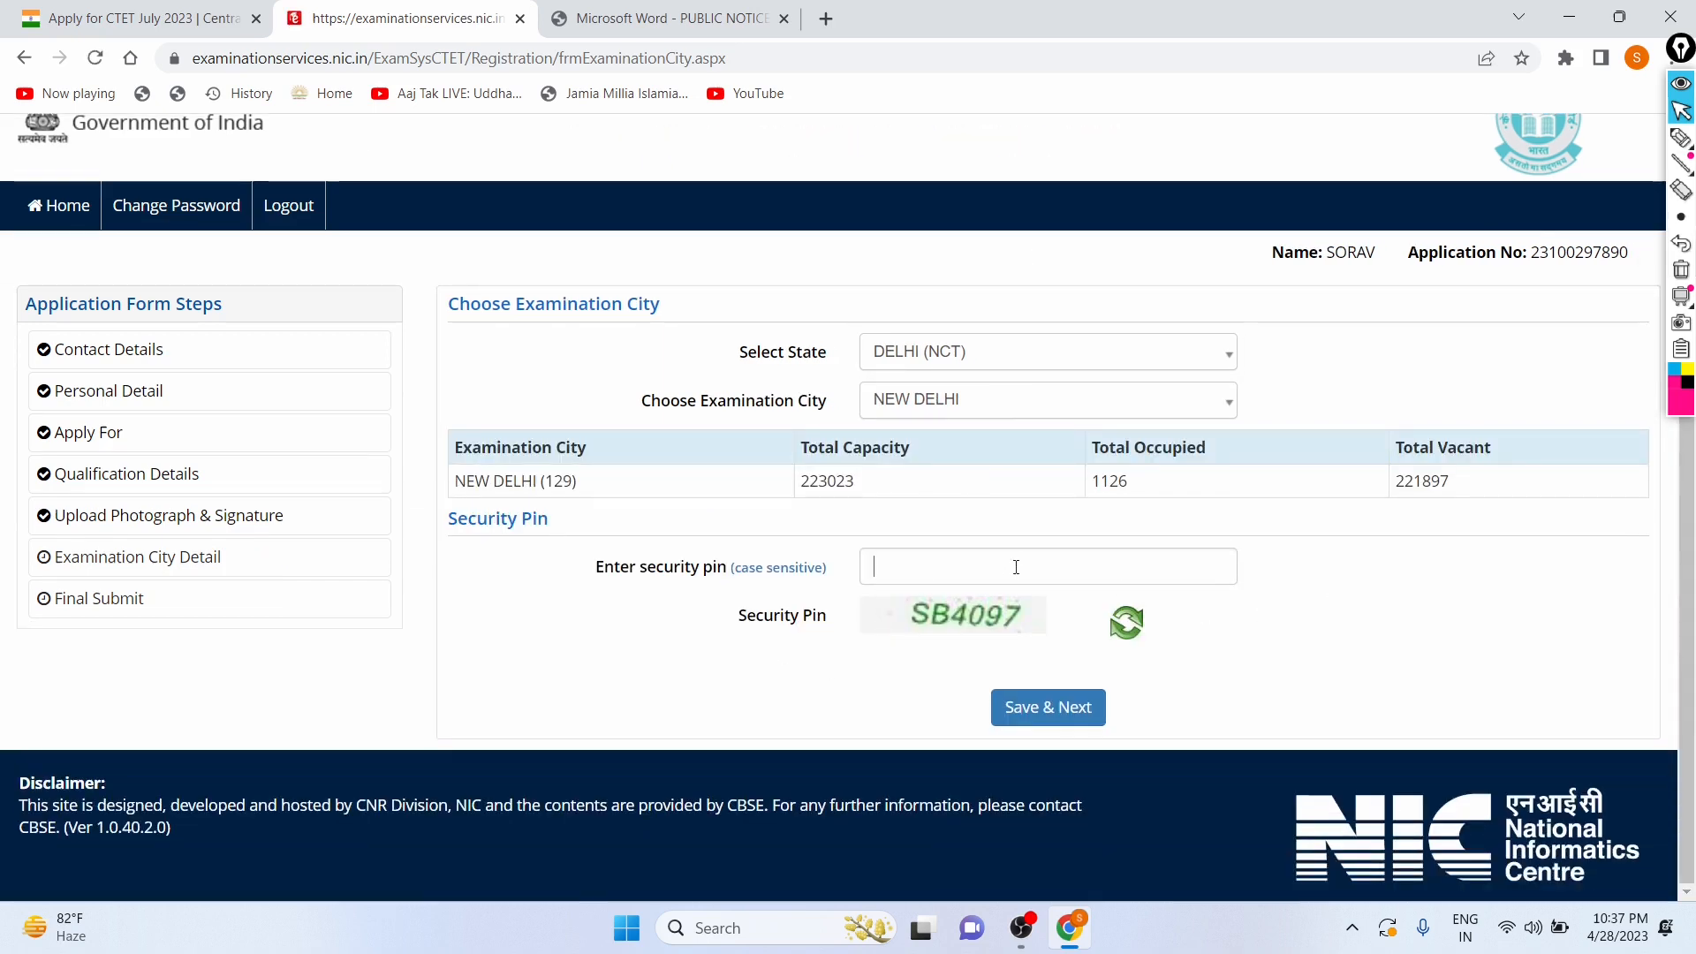
Step: Enter the captcha in the security pin field and save to reach the submit confirmation
key("Caps_Lock")
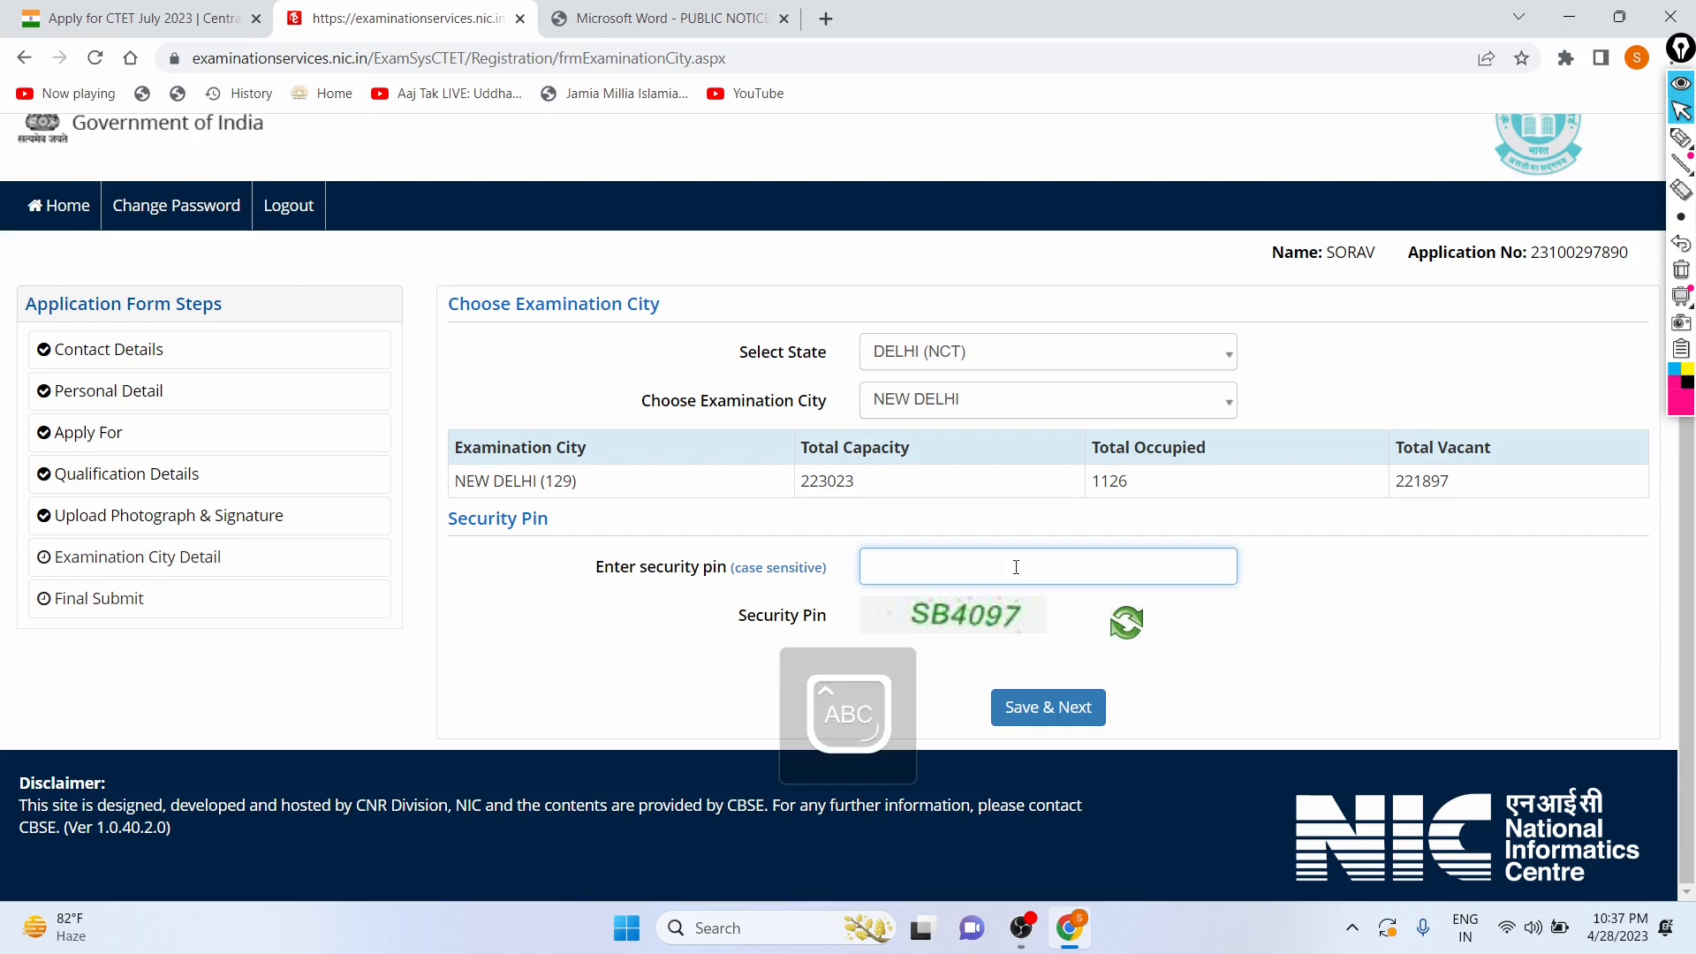
type("SB40")
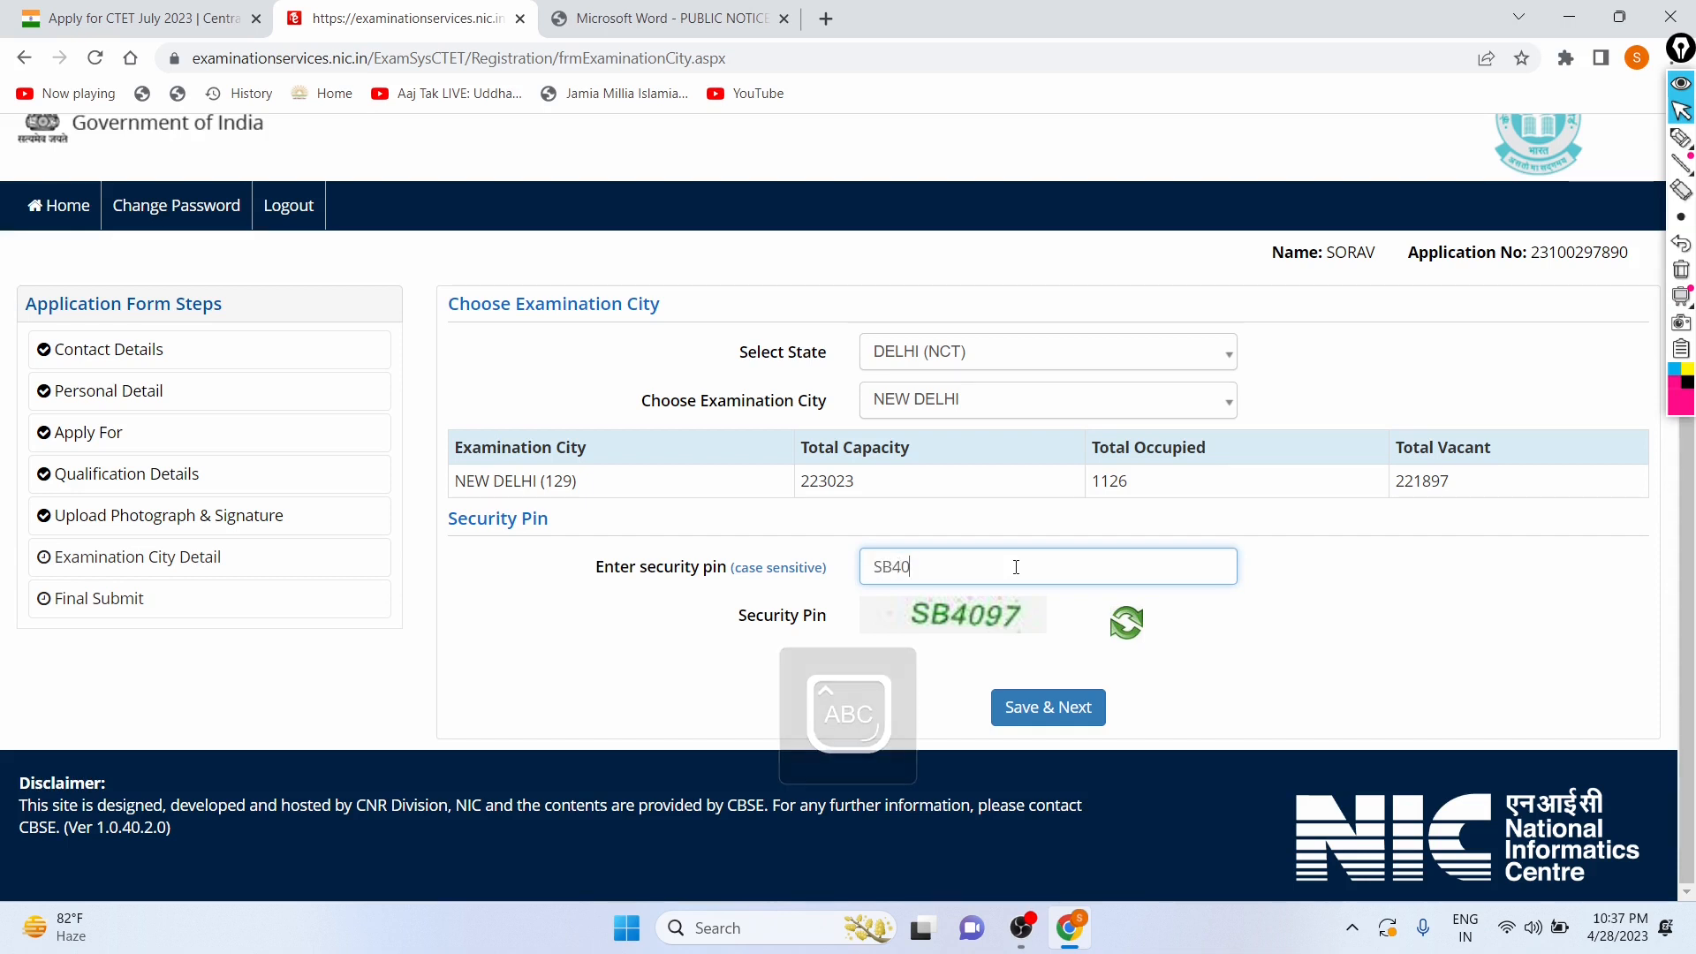
type("97")
key("Caps_Lock")
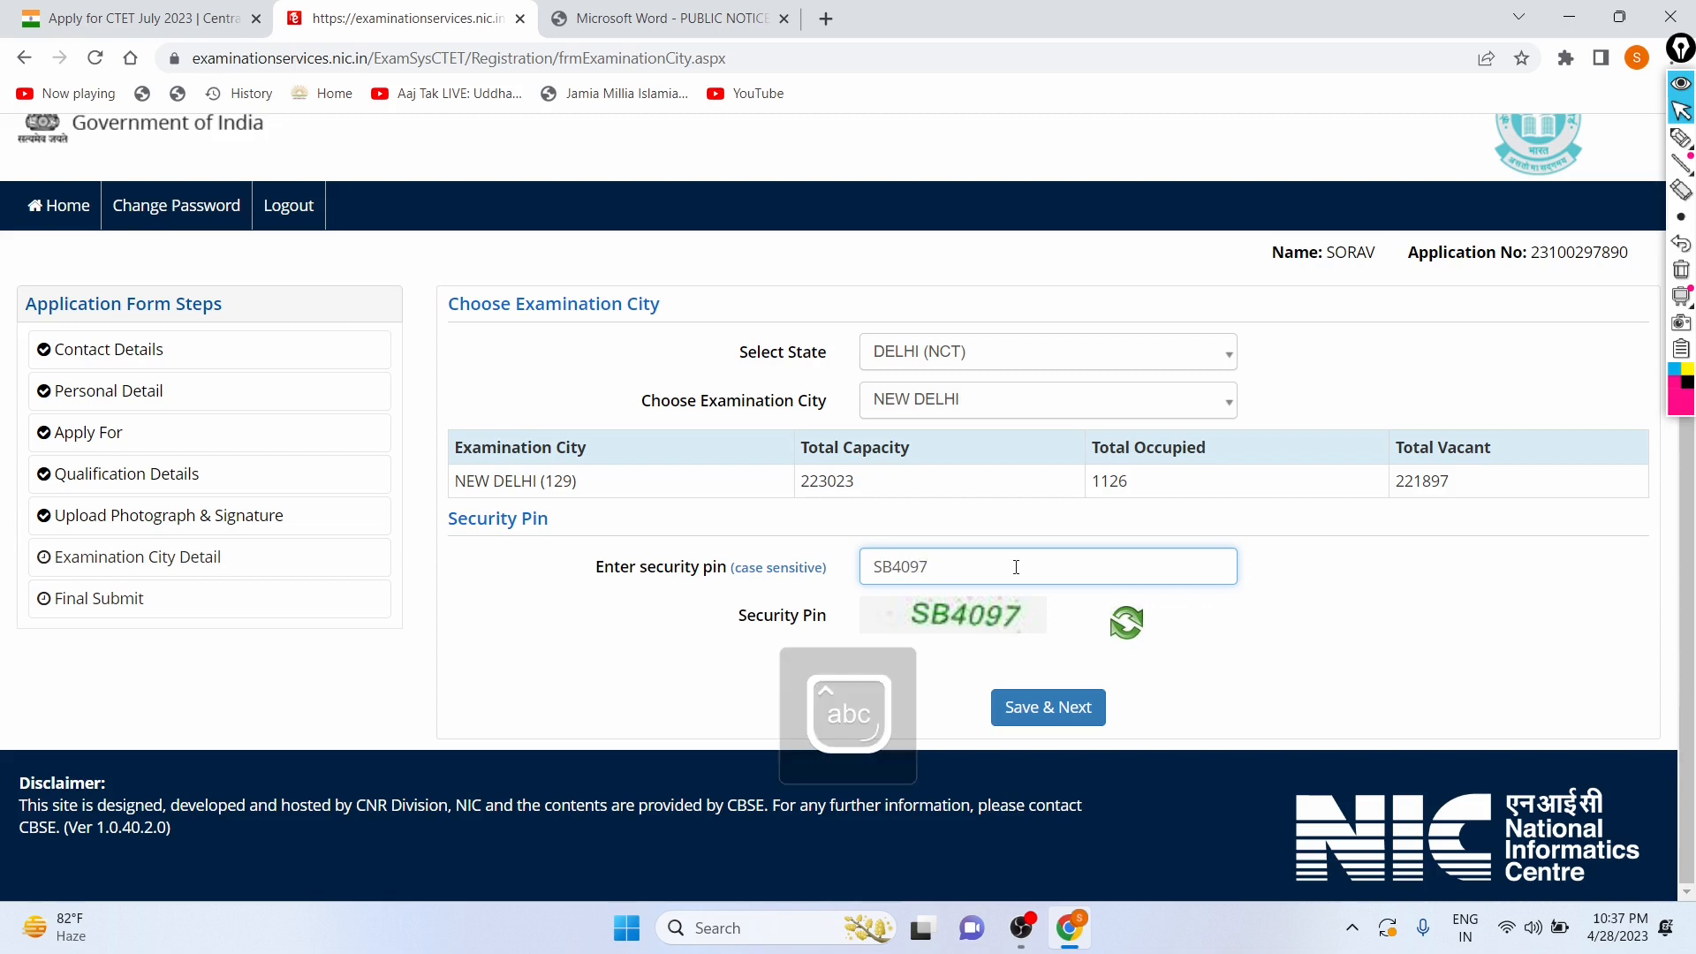
left_click(1028, 716)
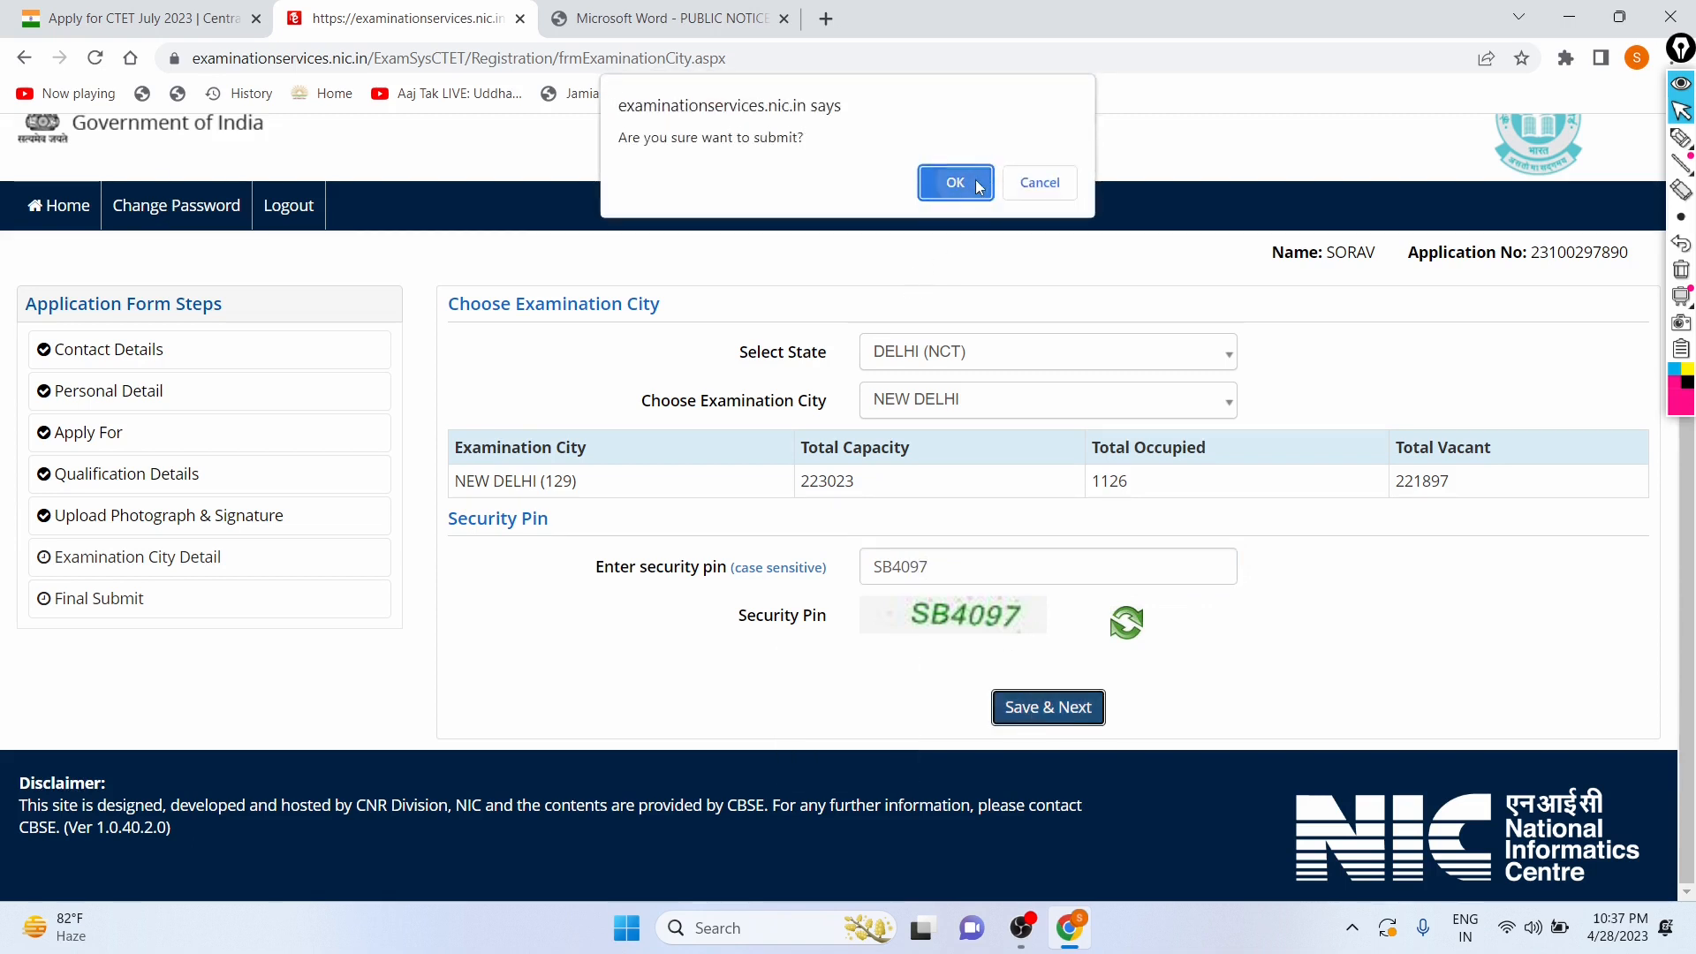
left_click(950, 180)
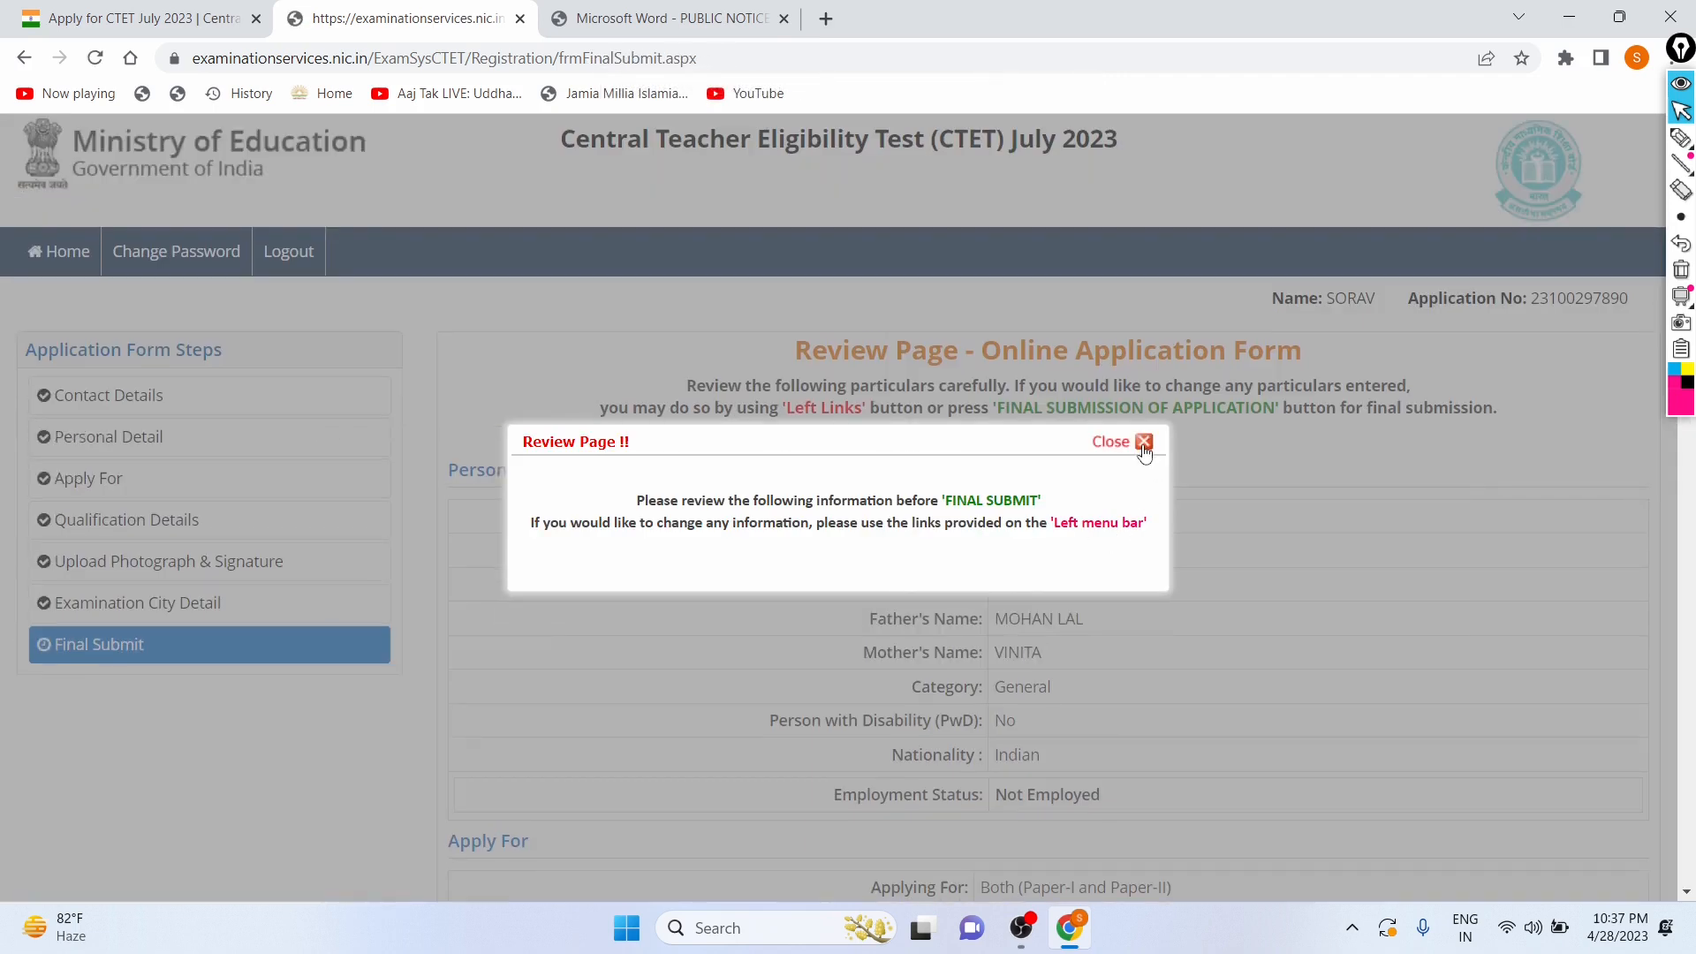
left_click(1145, 444)
scroll(889, 485, "down", 4)
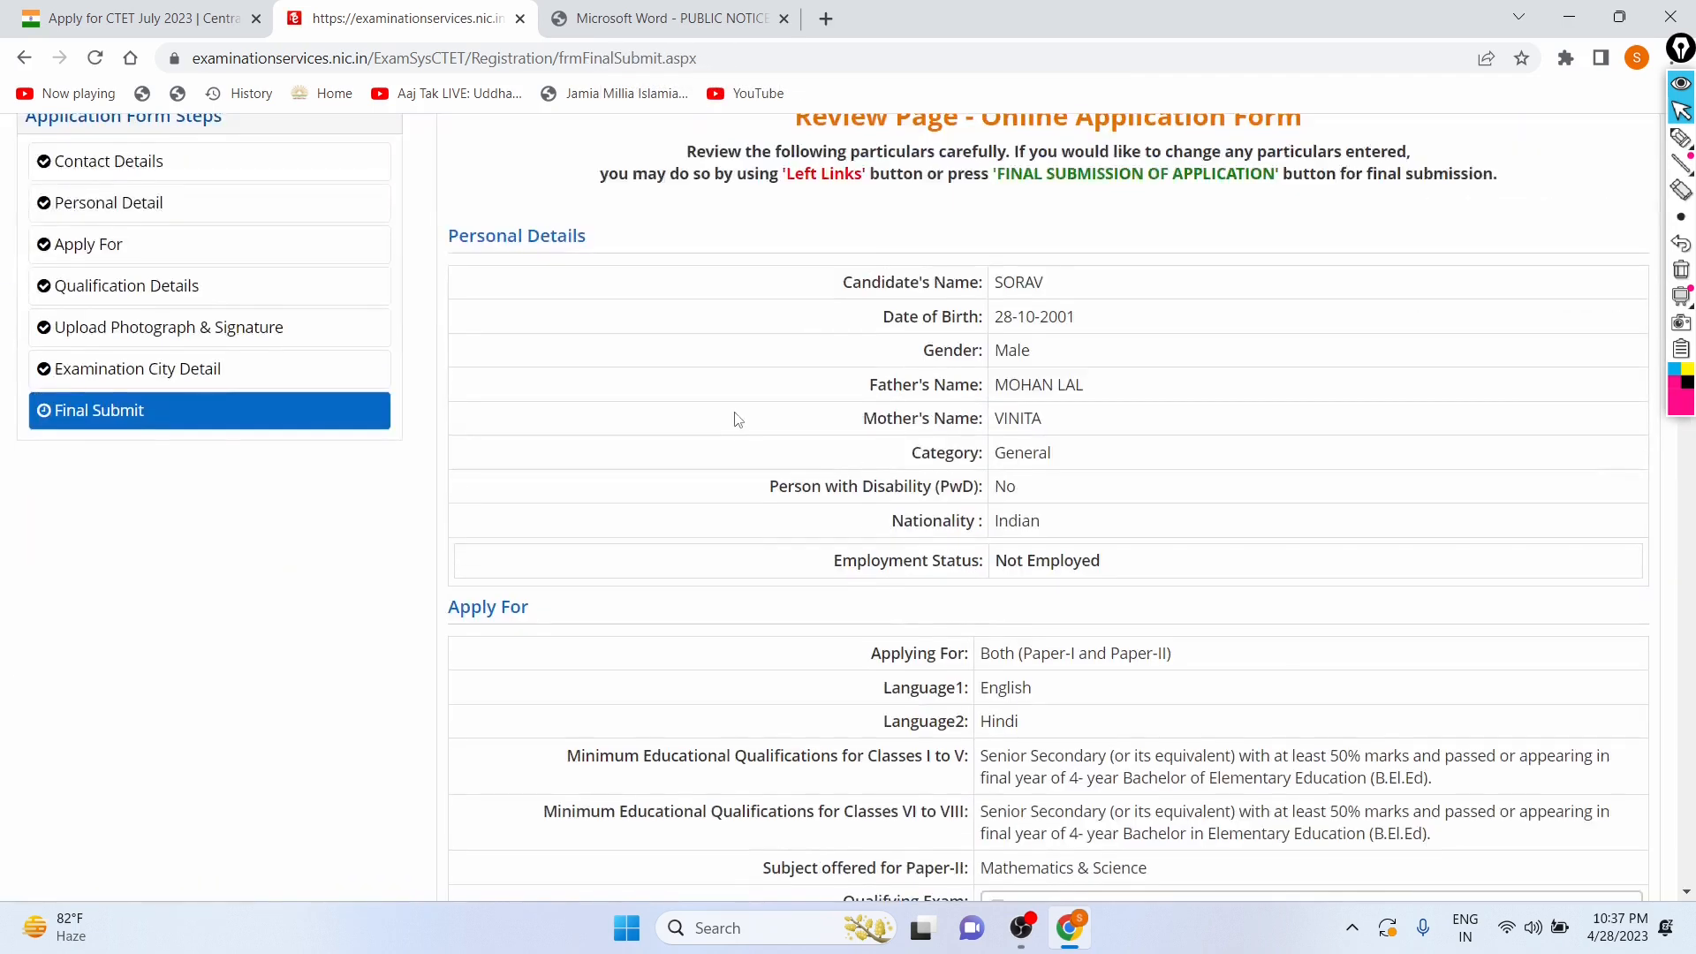
scroll(730, 420, "up", 3)
scroll(739, 419, "down", 6)
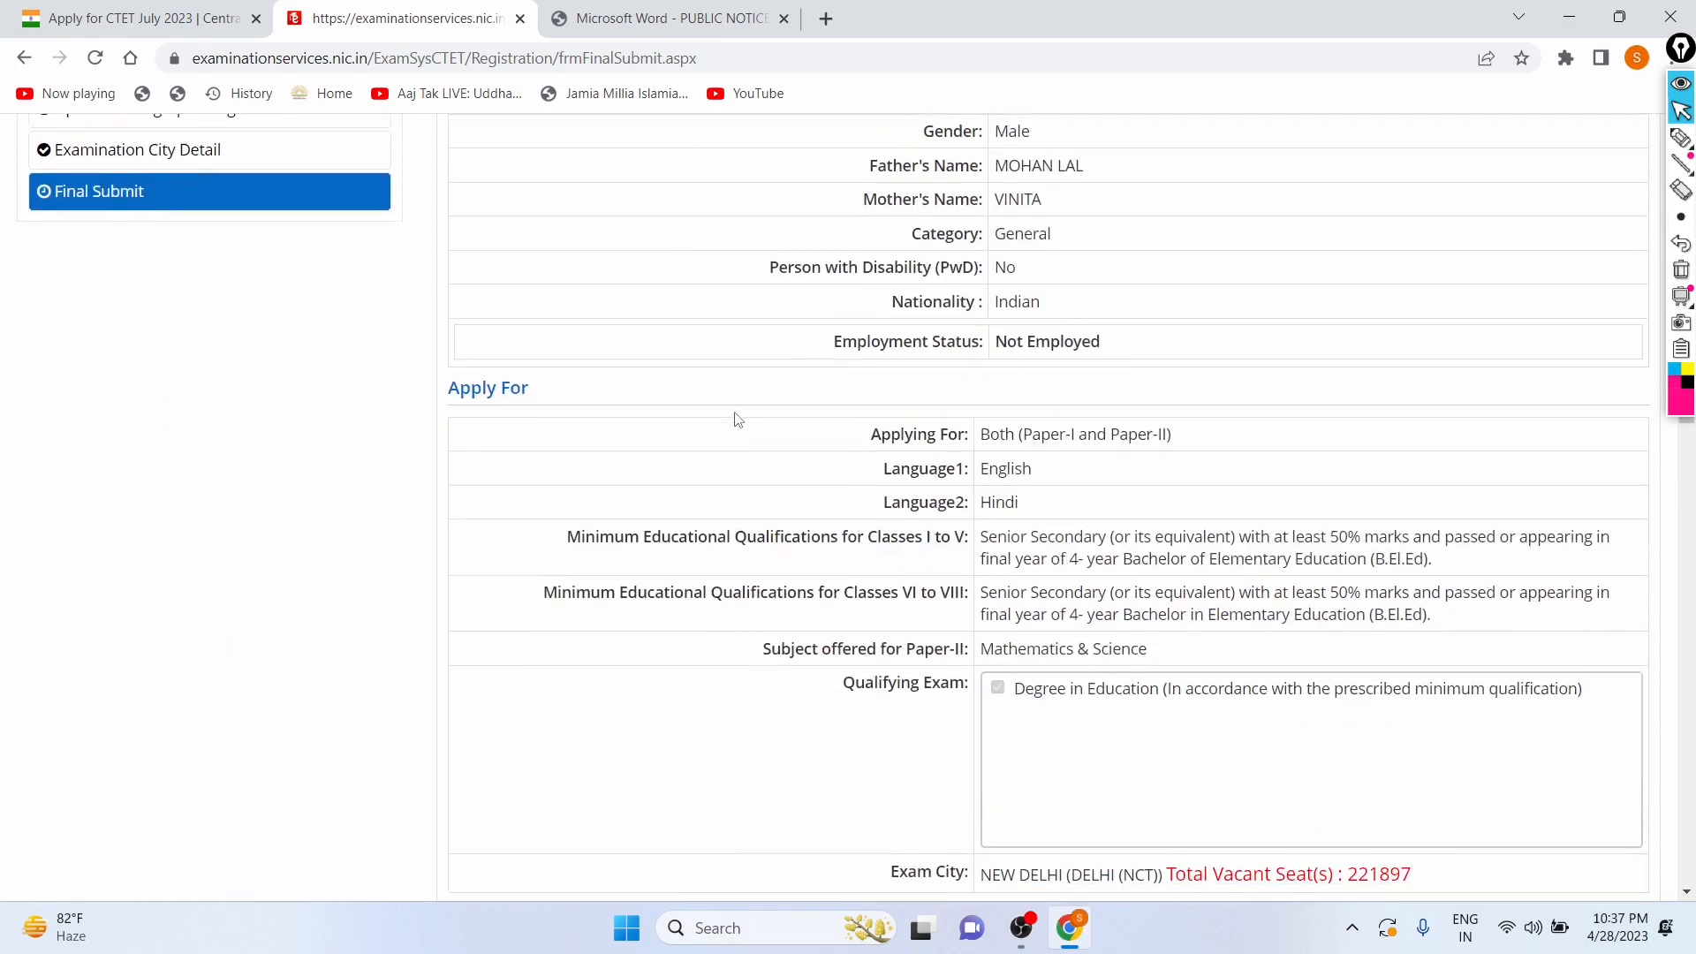
scroll(738, 419, "down", 6)
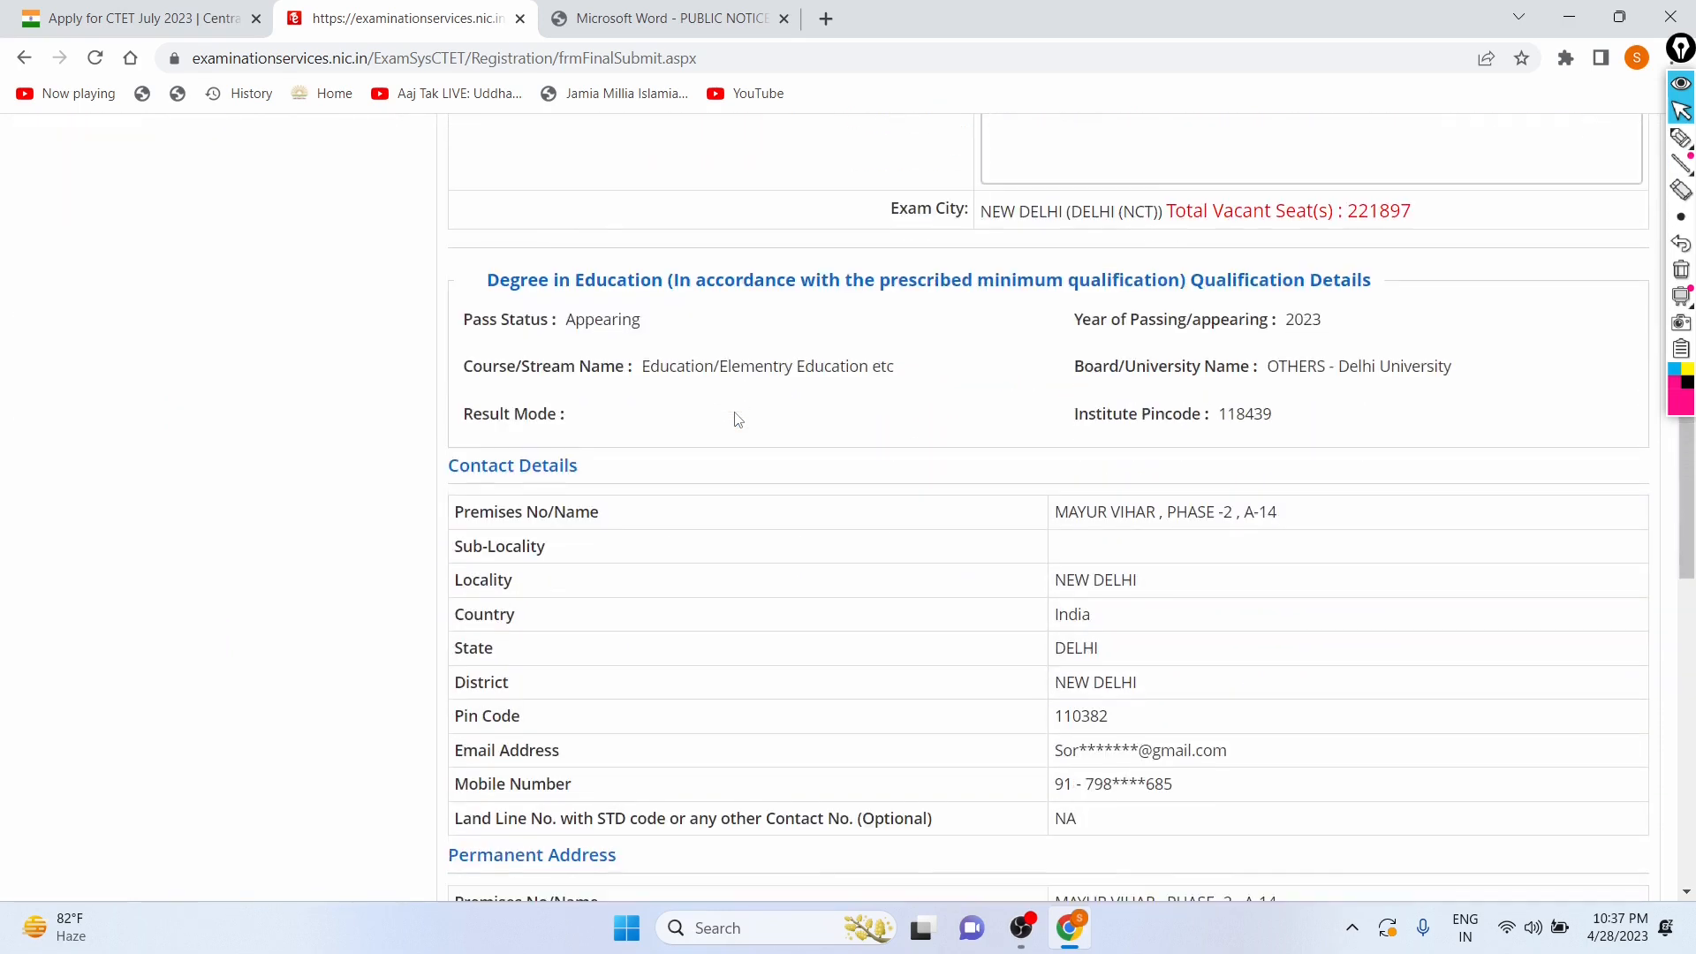
scroll(871, 346, "up", 1)
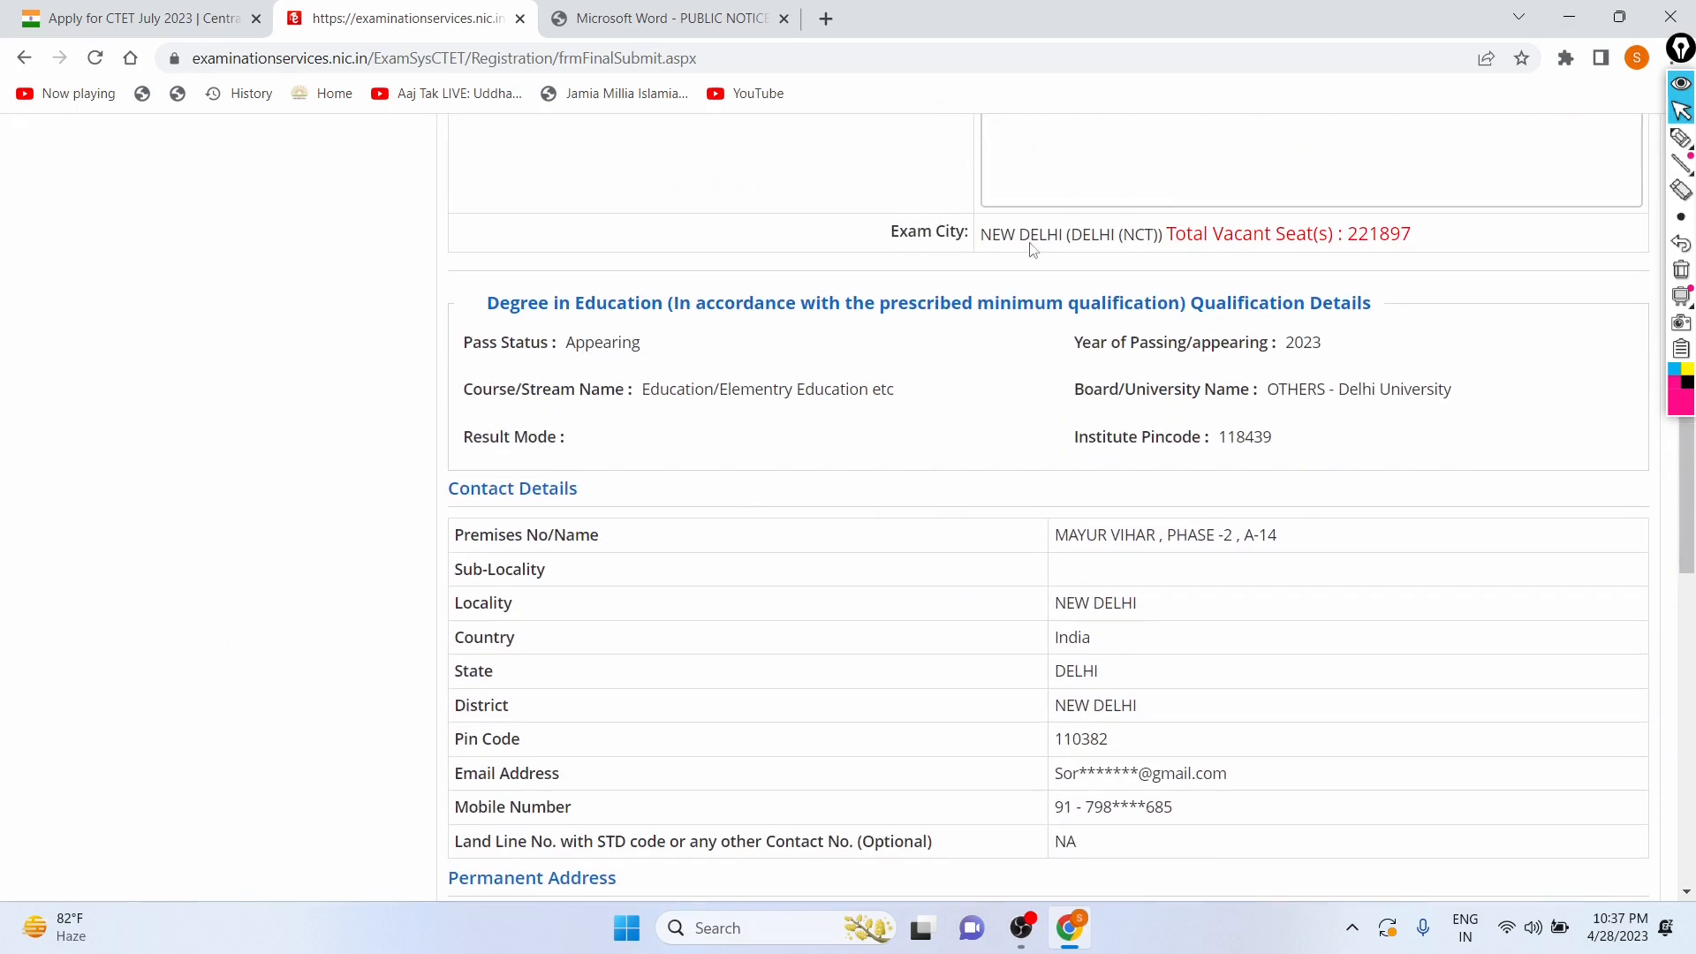
left_click_drag(1168, 234, 1427, 245)
left_click(1426, 243)
scroll(621, 366, "down", 1)
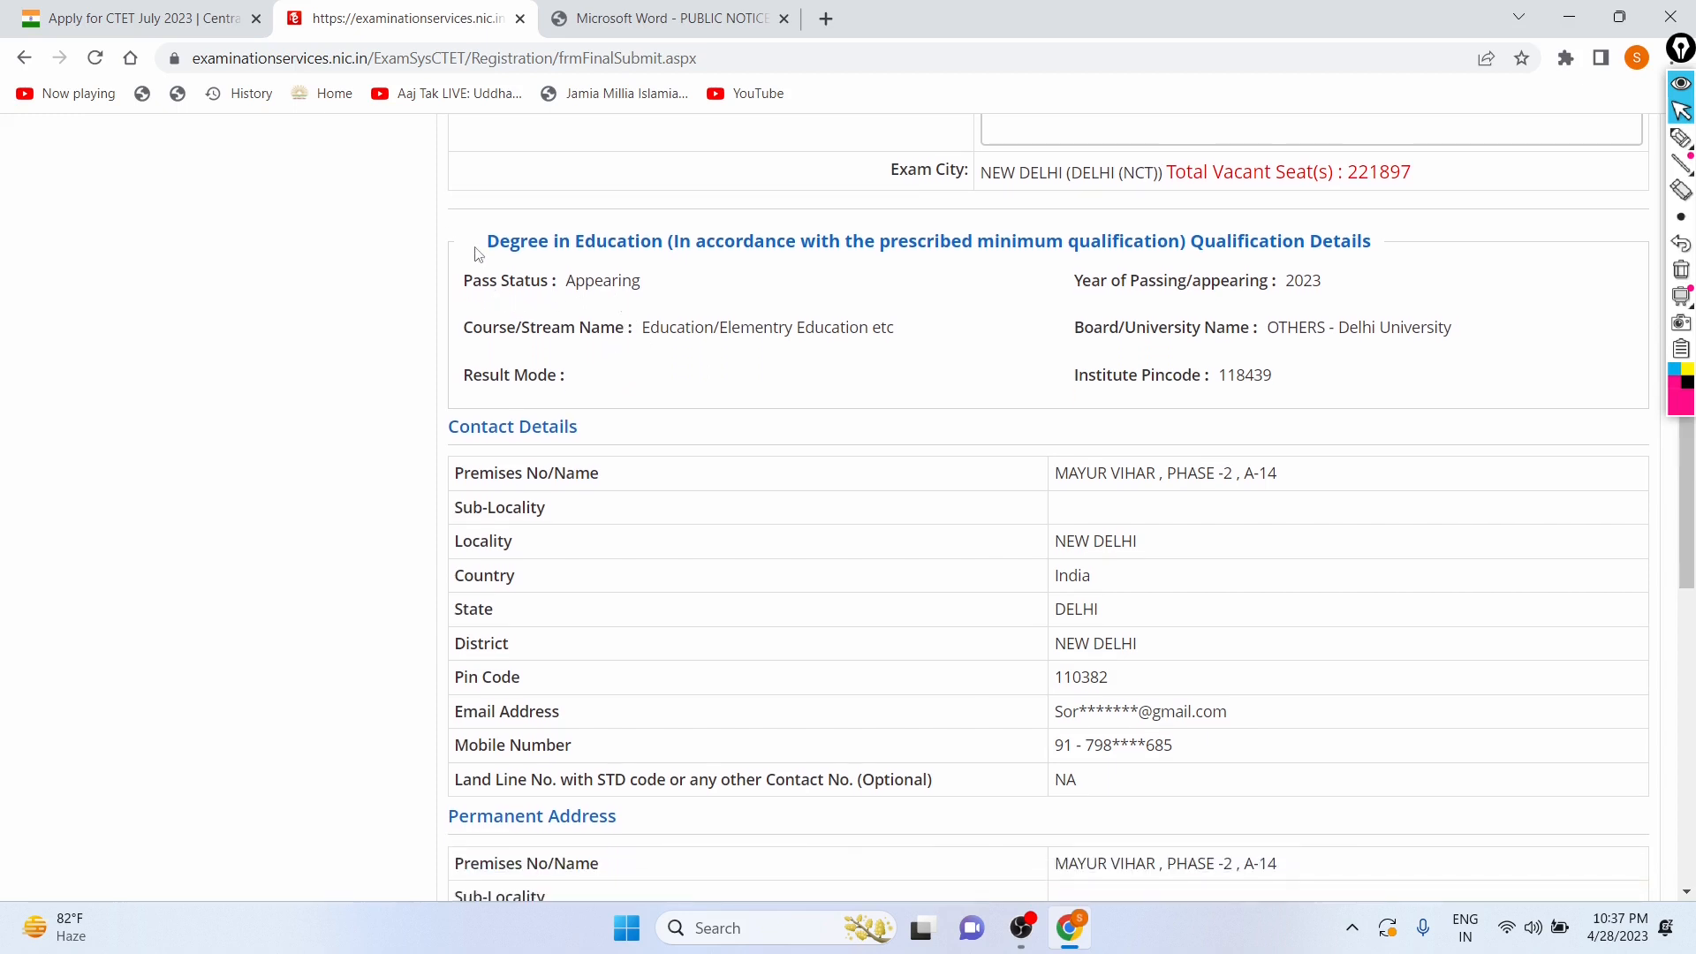
left_click_drag(460, 281, 678, 291)
scroll(692, 292, "down", 8)
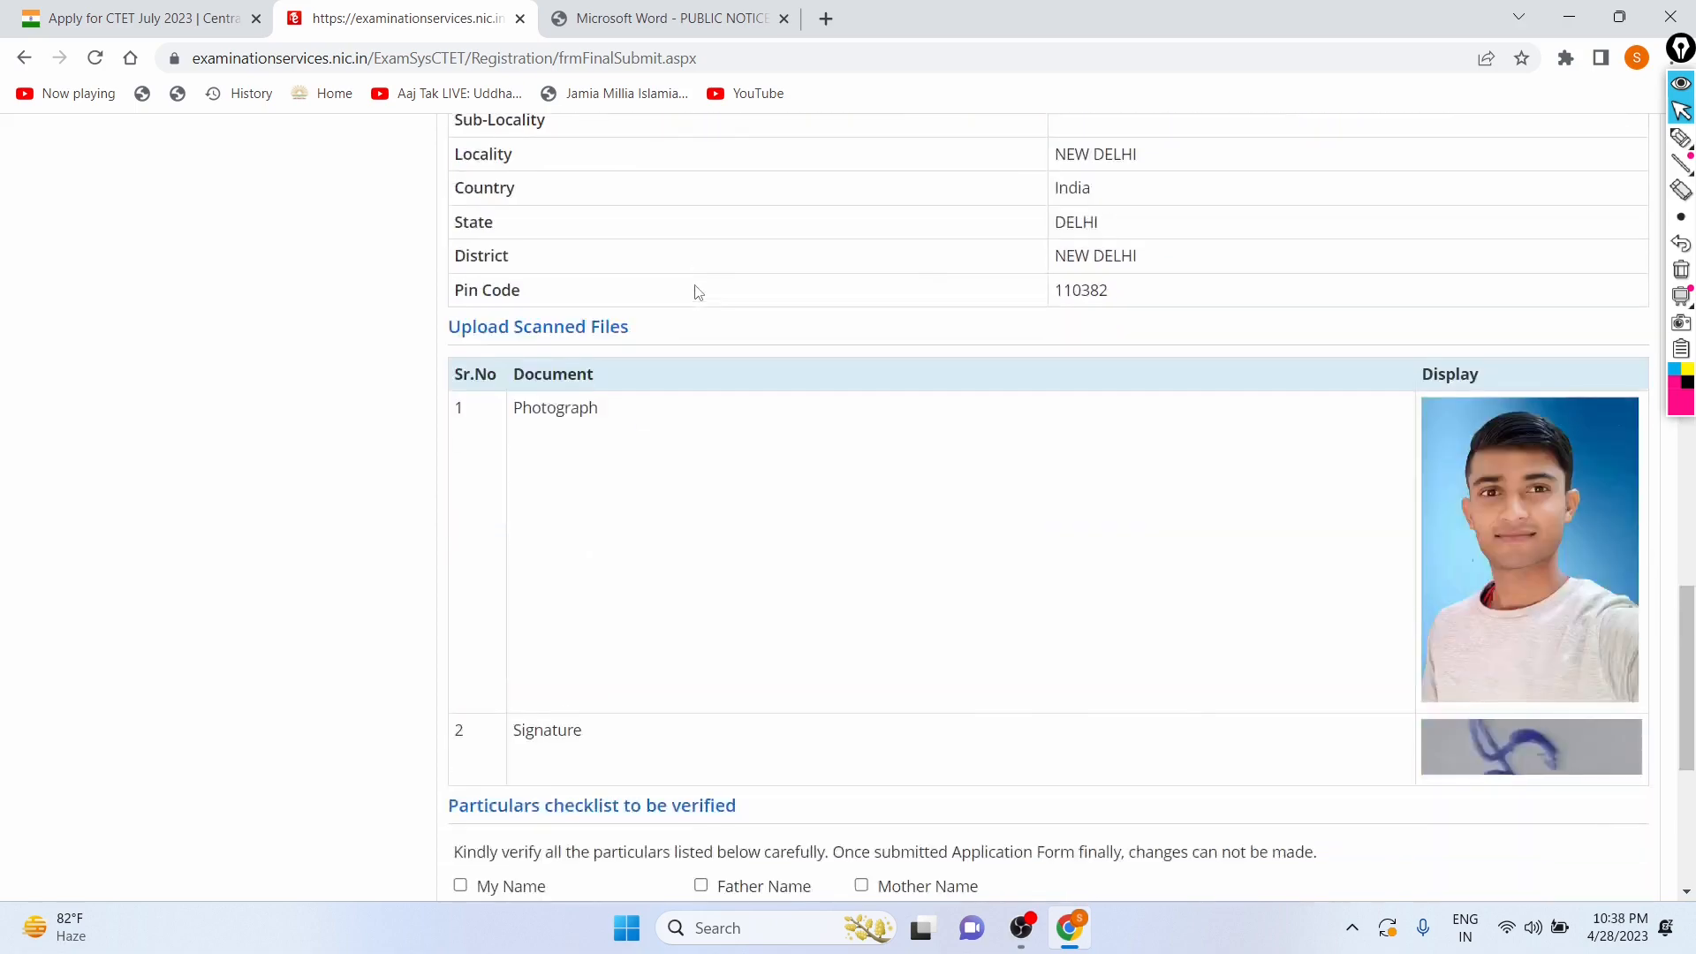
scroll(698, 292, "down", 5)
scroll(693, 292, "up", 3)
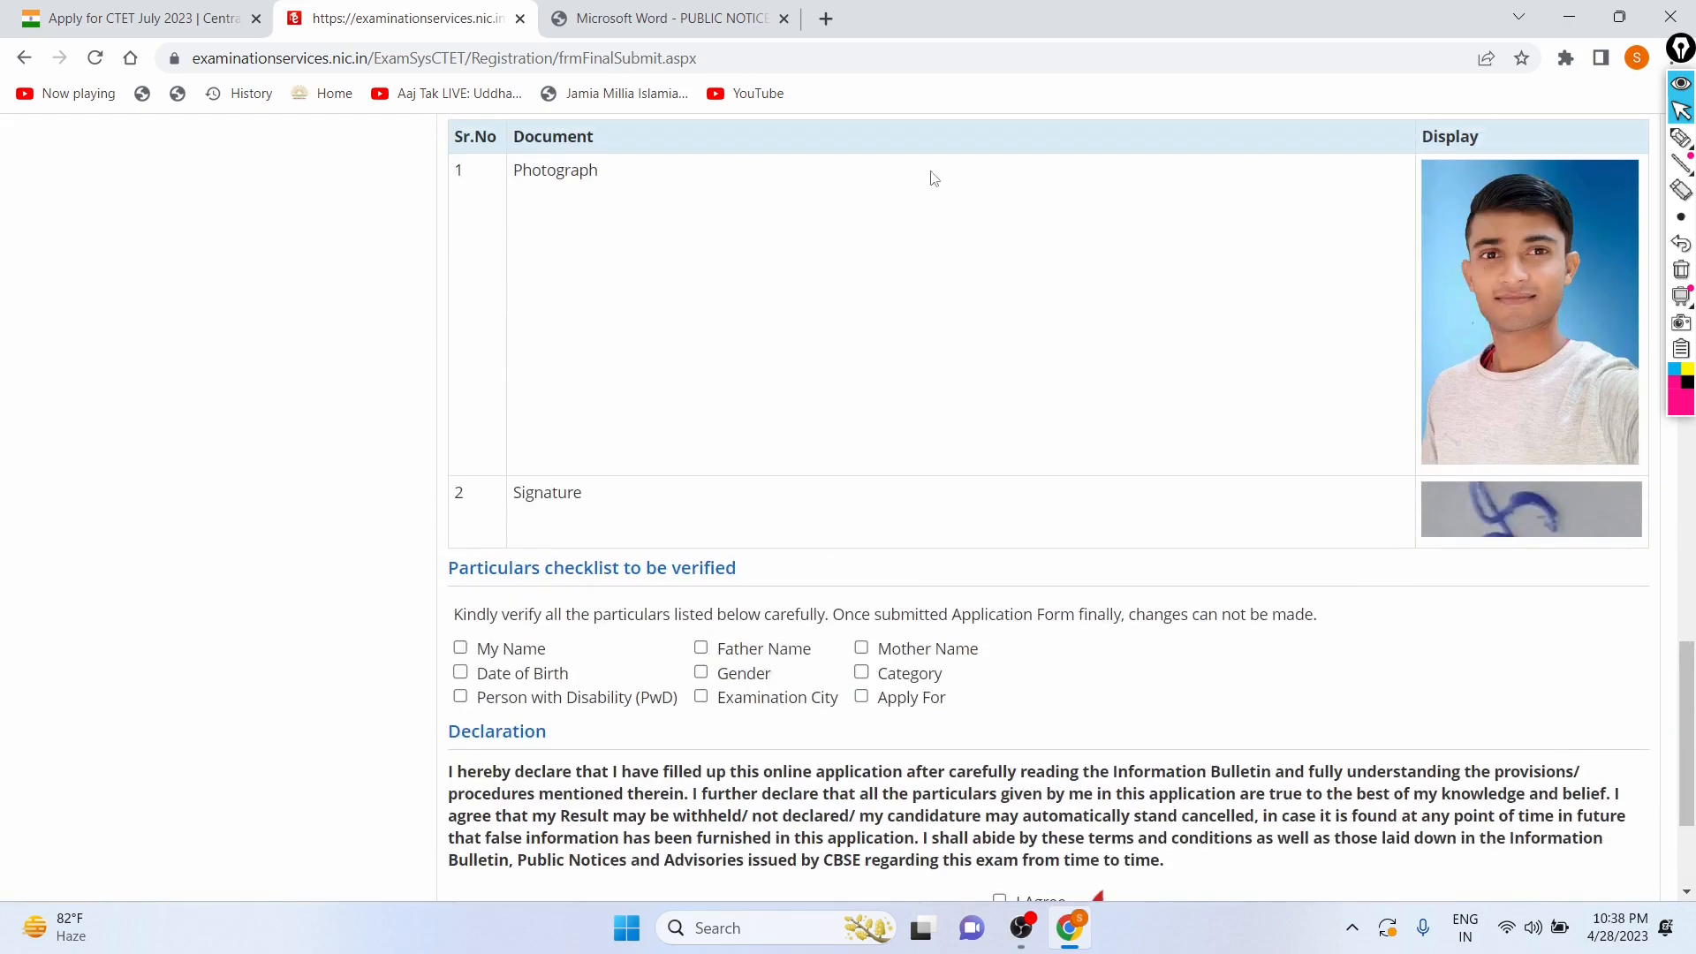
scroll(981, 459, "down", 3)
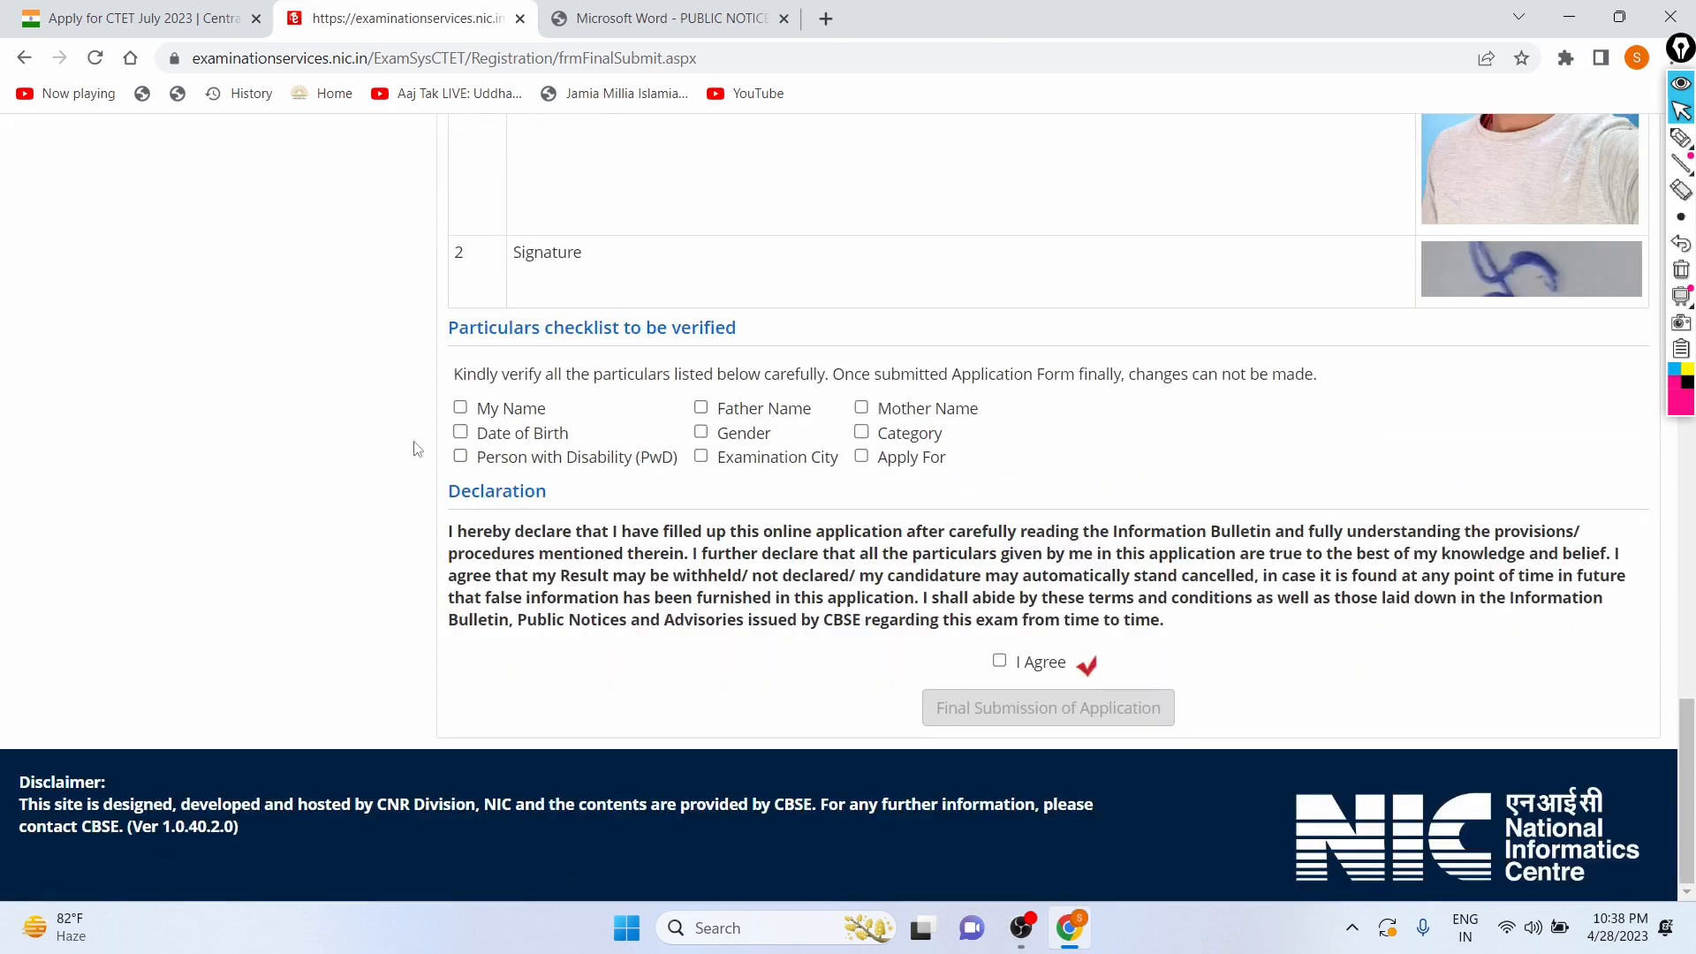
Step: Tick all nine checklist items, from My Name and Date of Birth through Category and Apply For
left_click(461, 408)
left_click(460, 433)
left_click(460, 456)
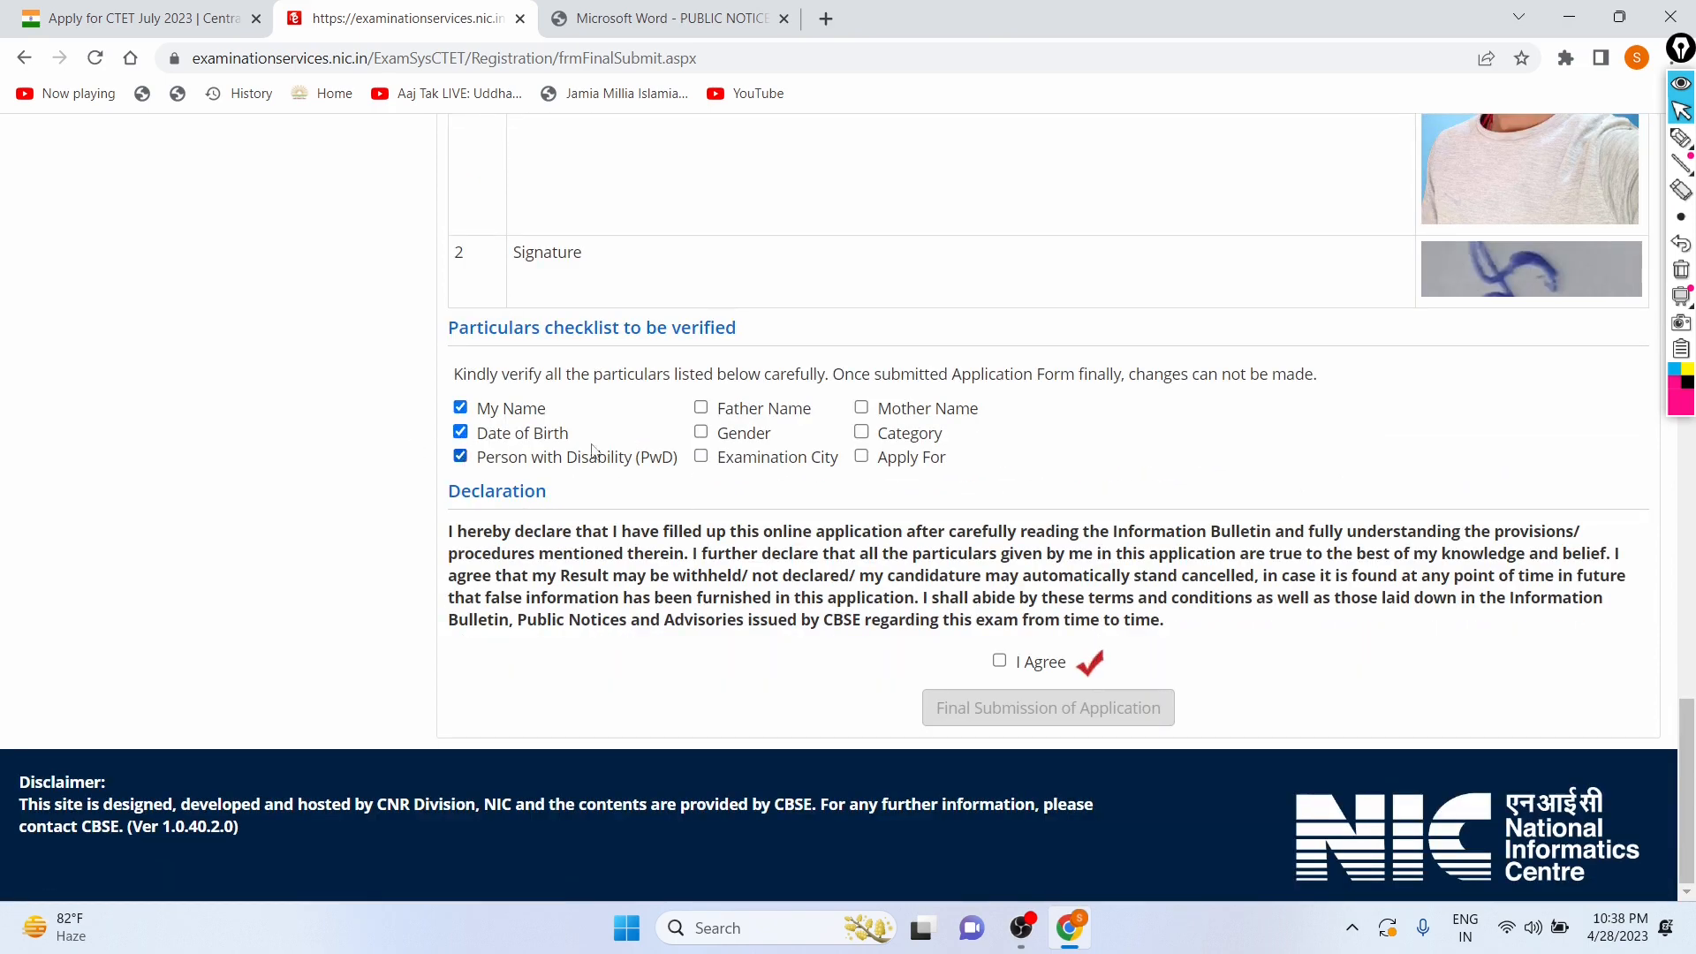
left_click(701, 408)
left_click(700, 432)
left_click(701, 456)
left_click(862, 407)
left_click(861, 433)
left_click(861, 457)
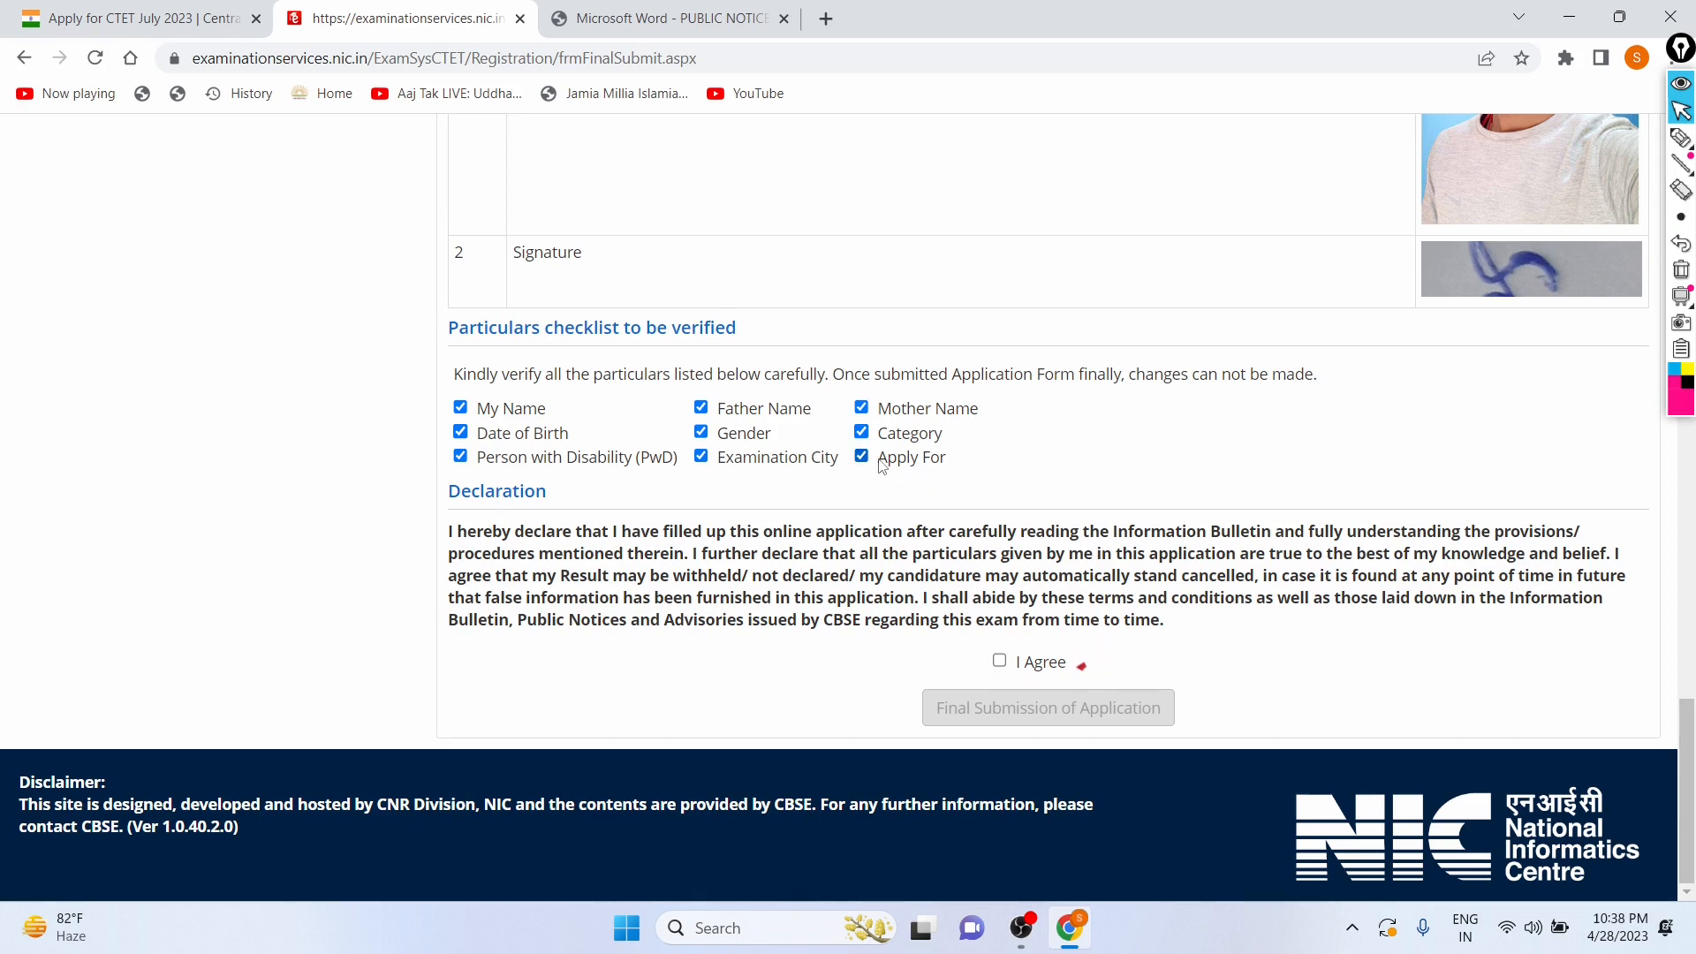
Step: Accept the declaration and confirm the Final Submission of Application
left_click(999, 662)
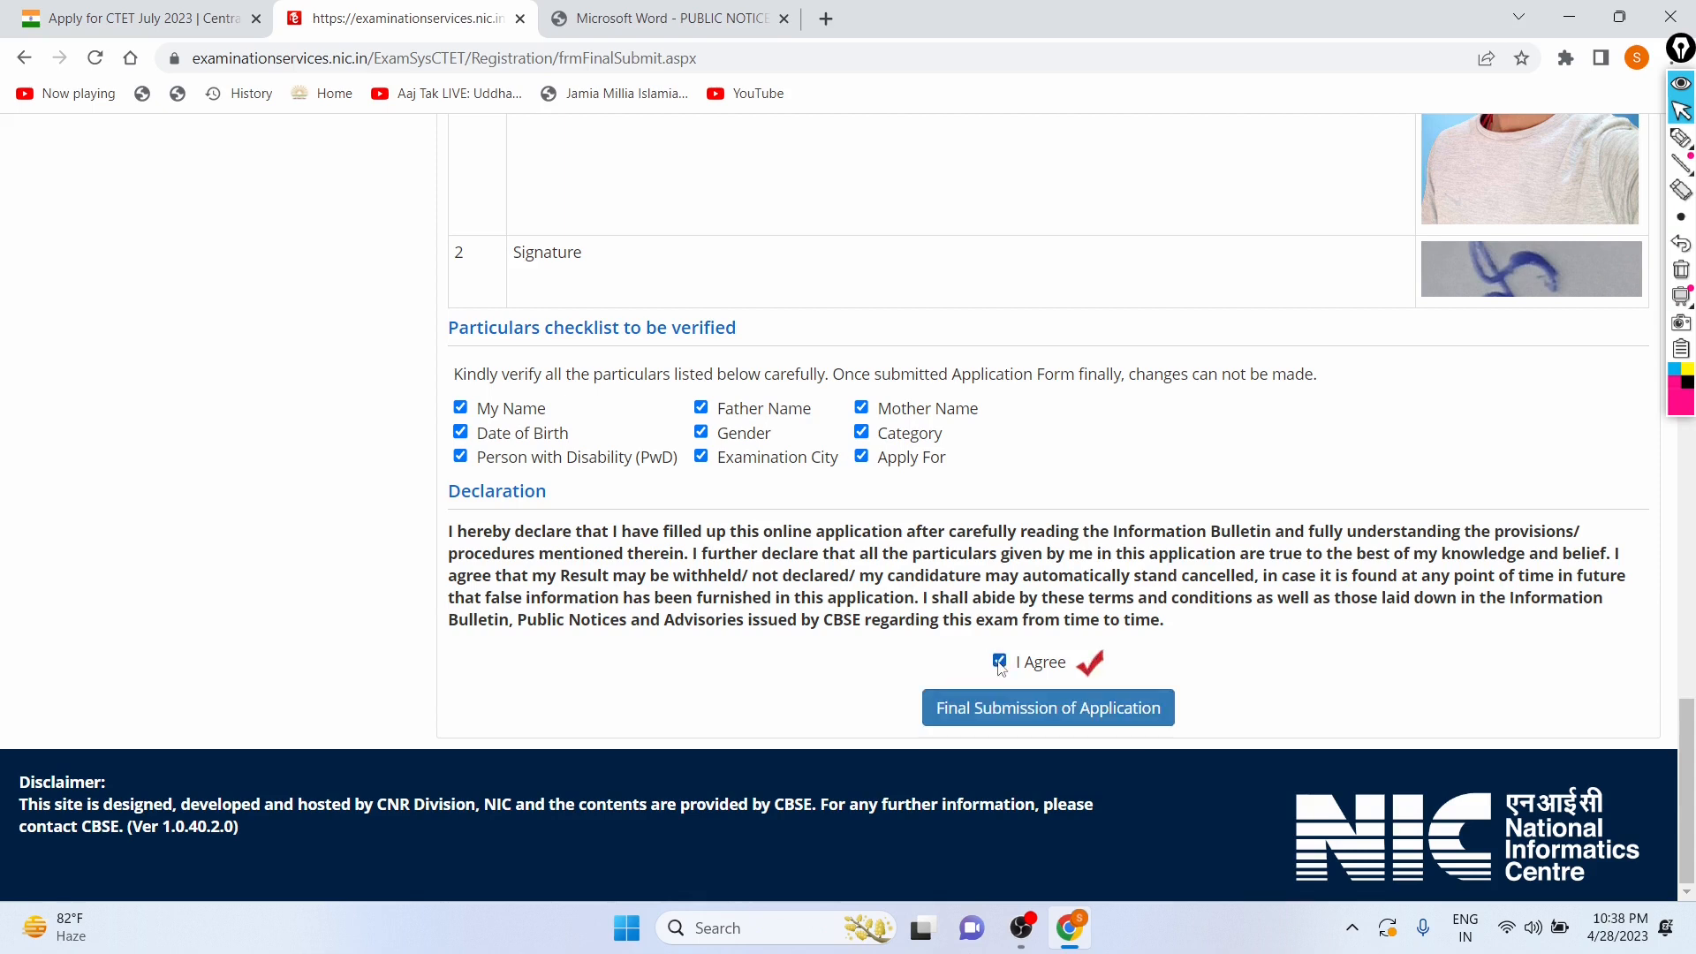
left_click(997, 702)
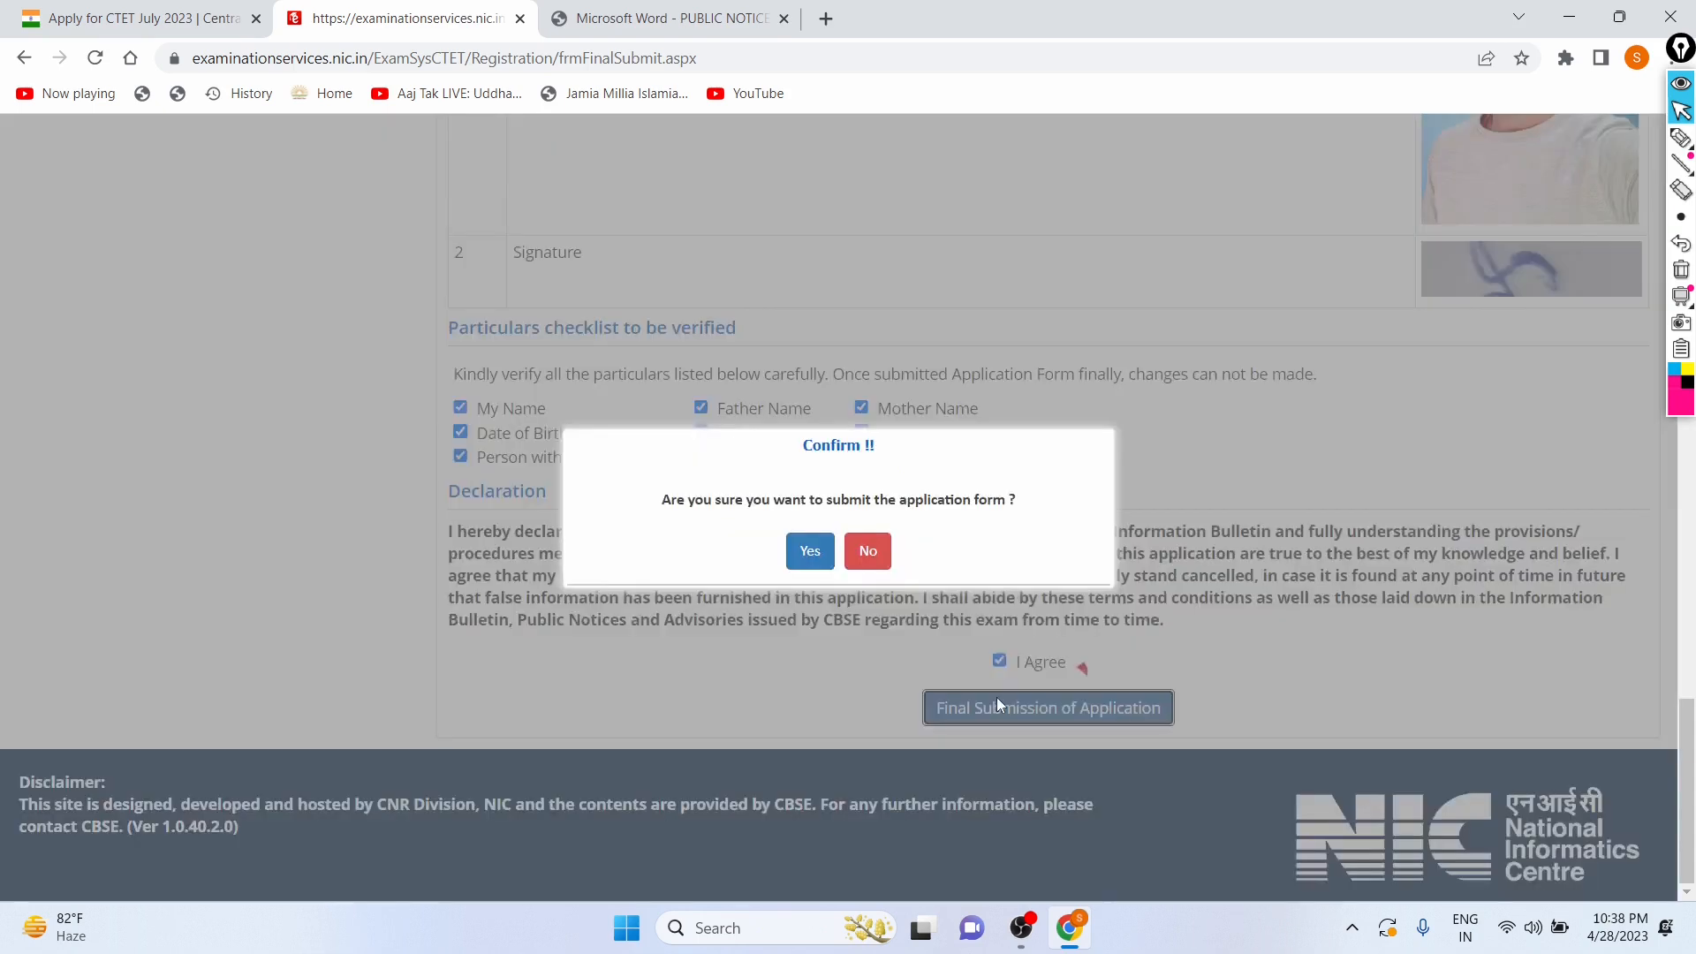
left_click(810, 553)
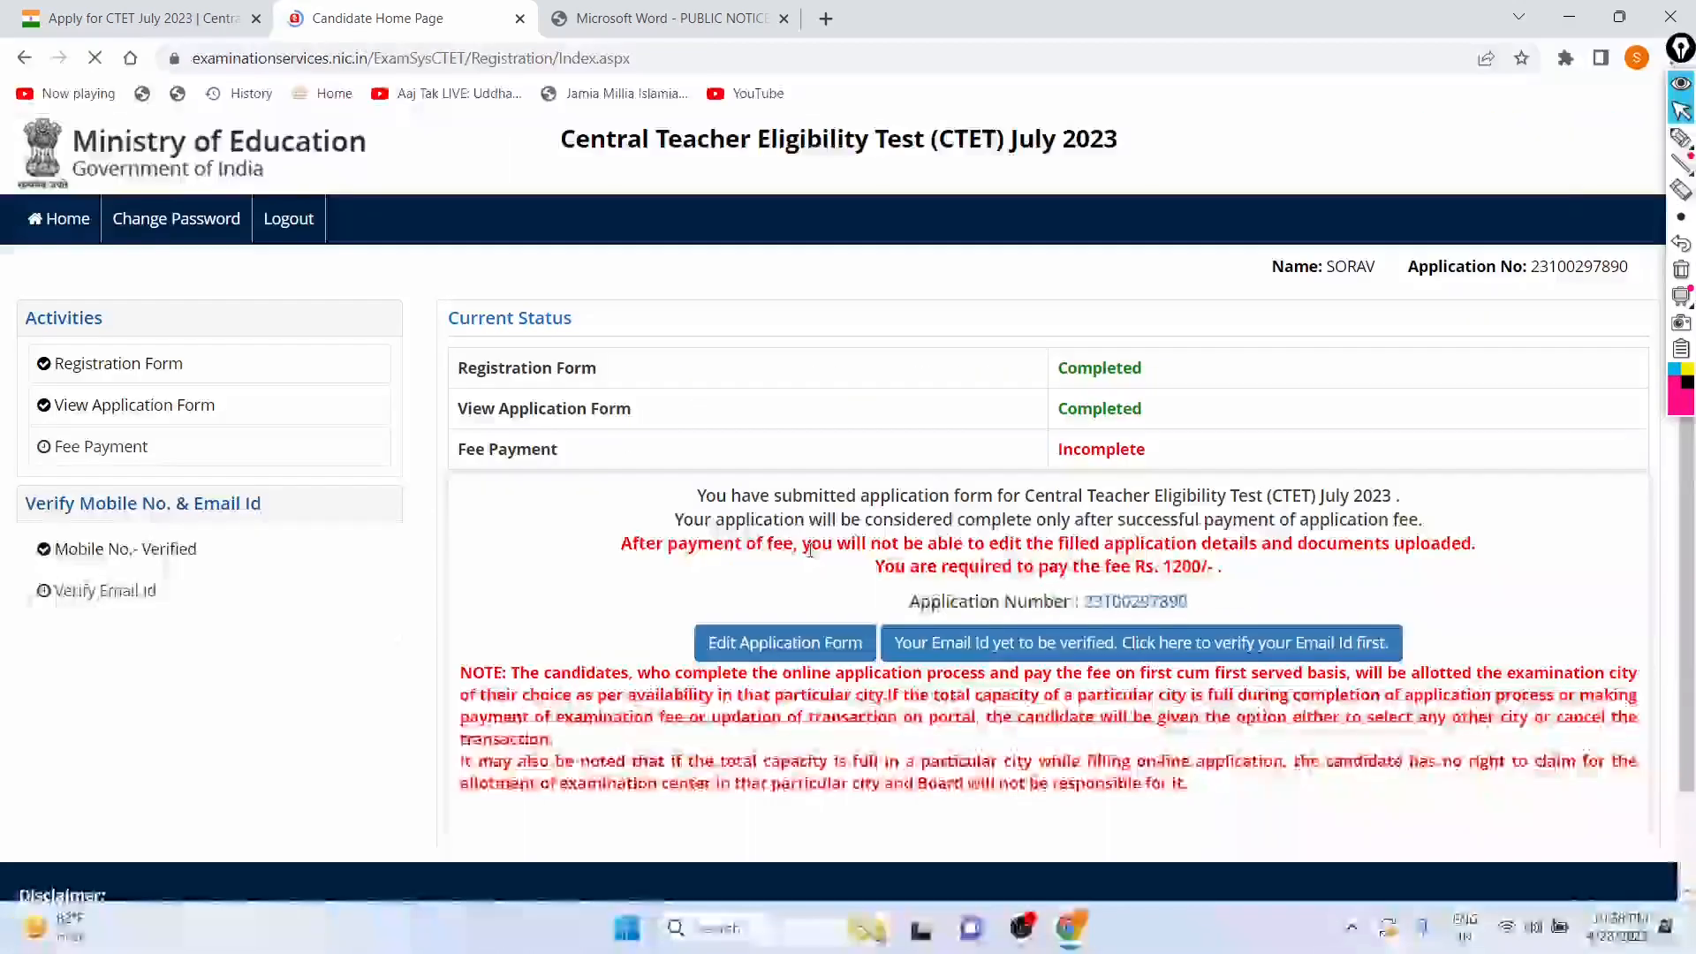
scroll(862, 456, "down", 2)
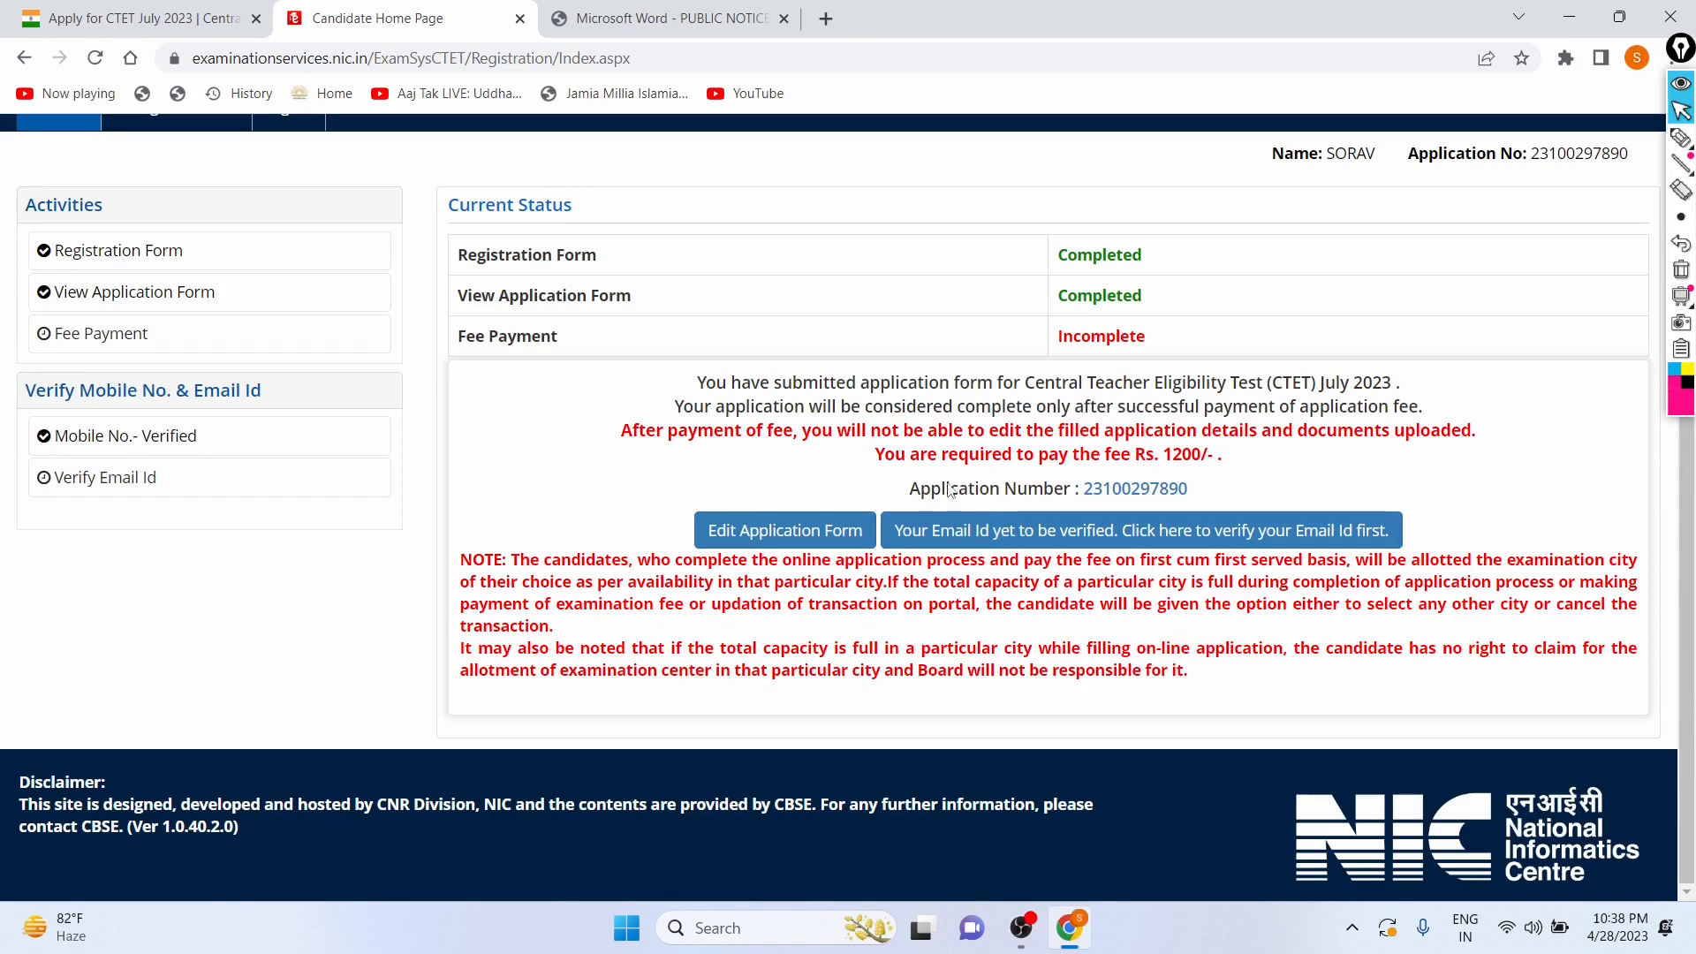
Step: Enter the security pin on the email verification page to have an OTP sent
left_click(1014, 539)
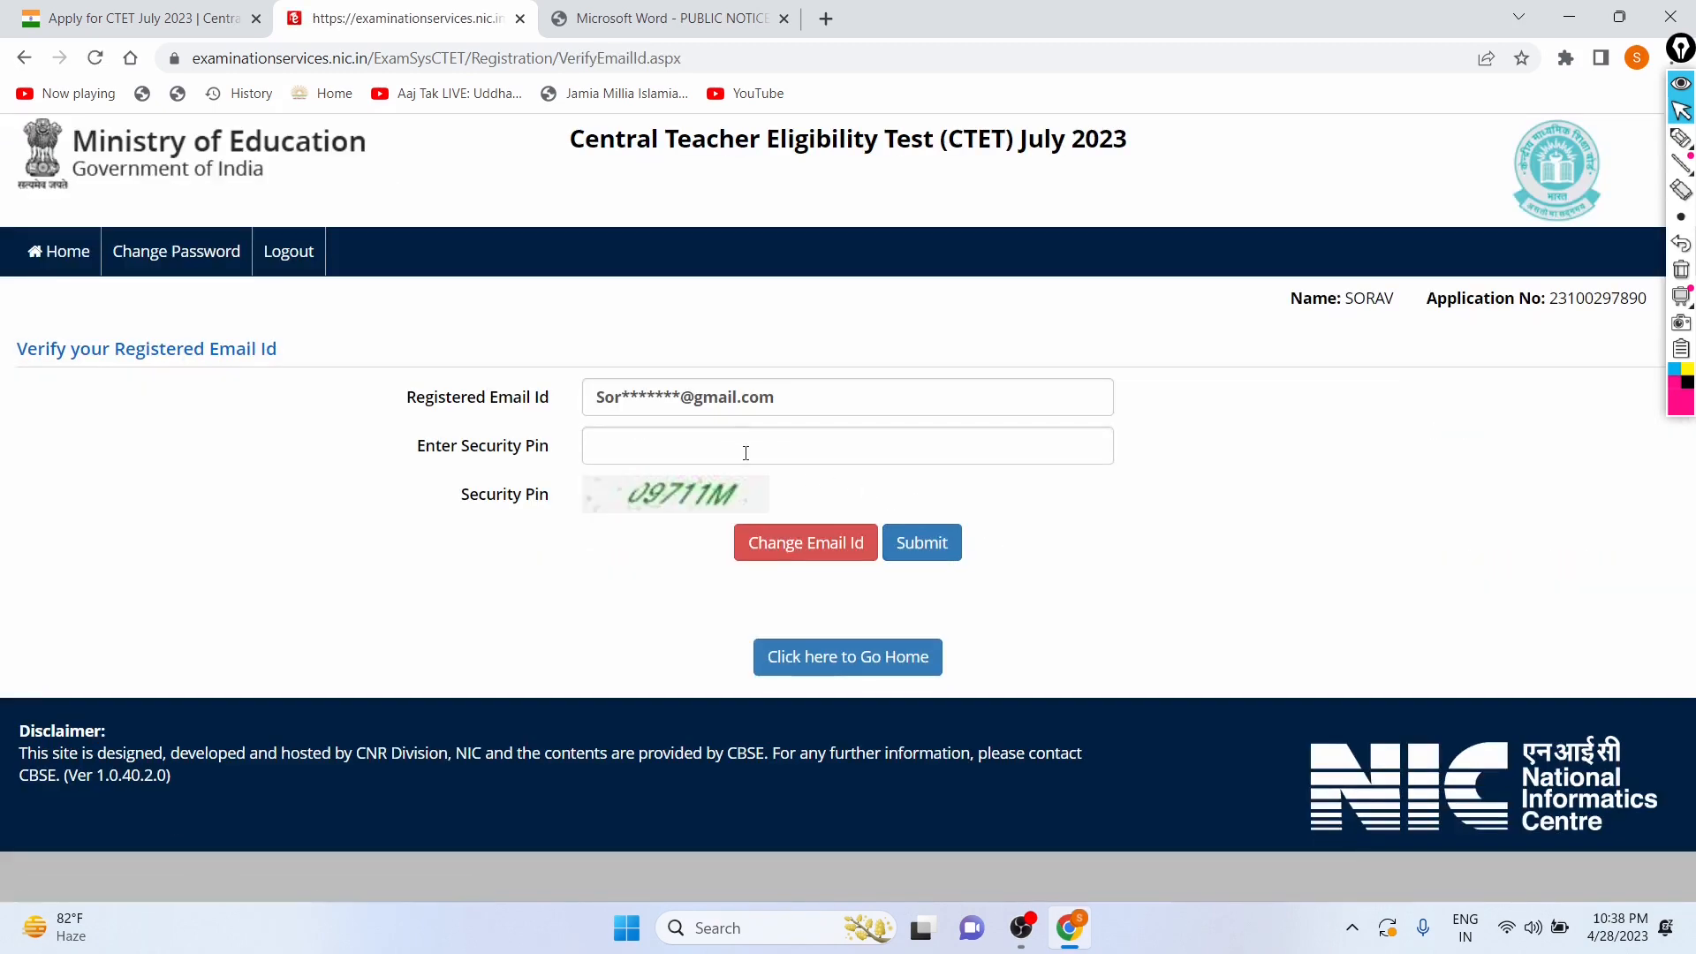
left_click(740, 447)
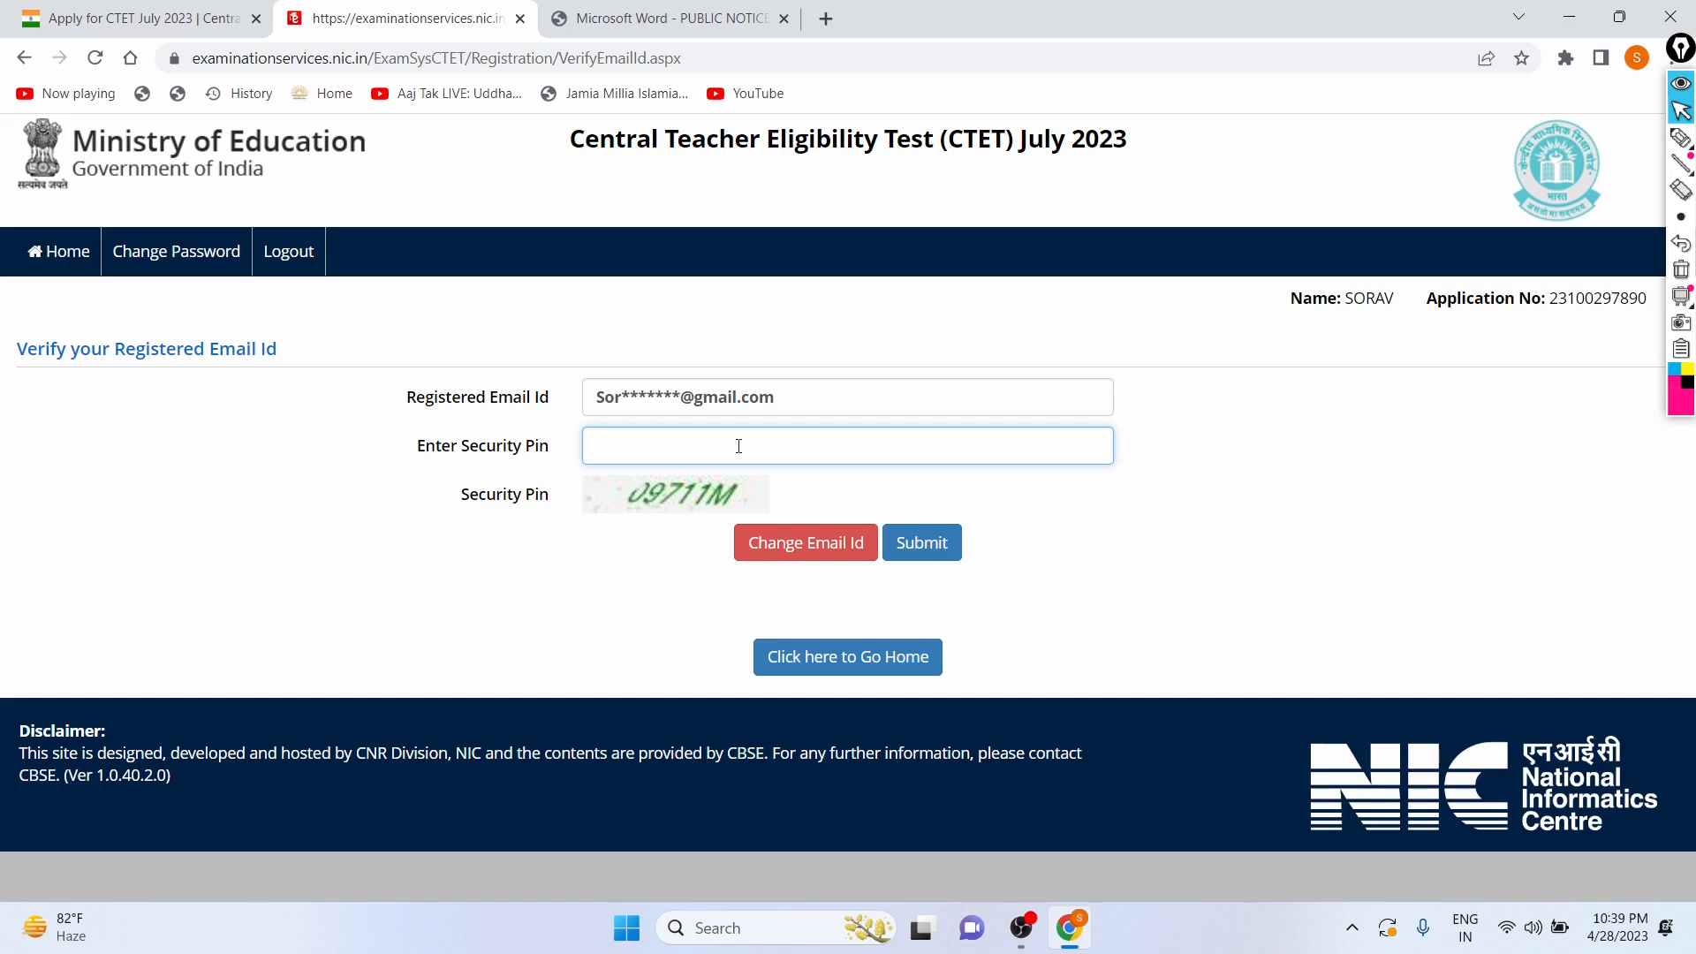
type("09711M")
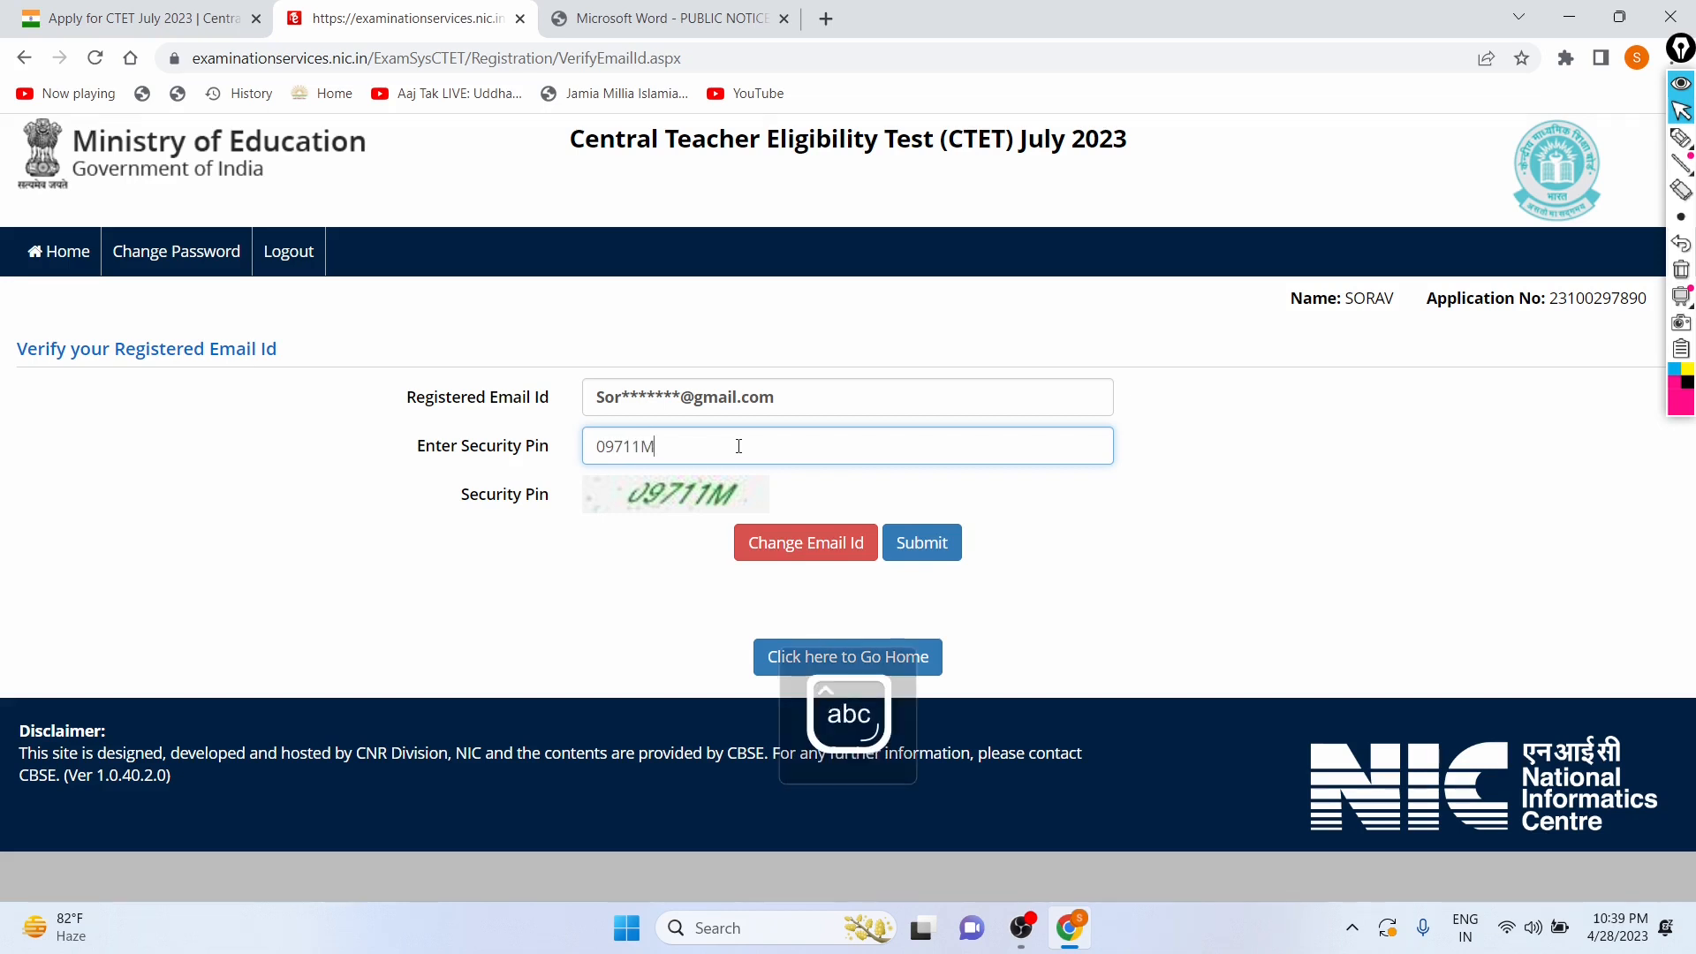
left_click(924, 542)
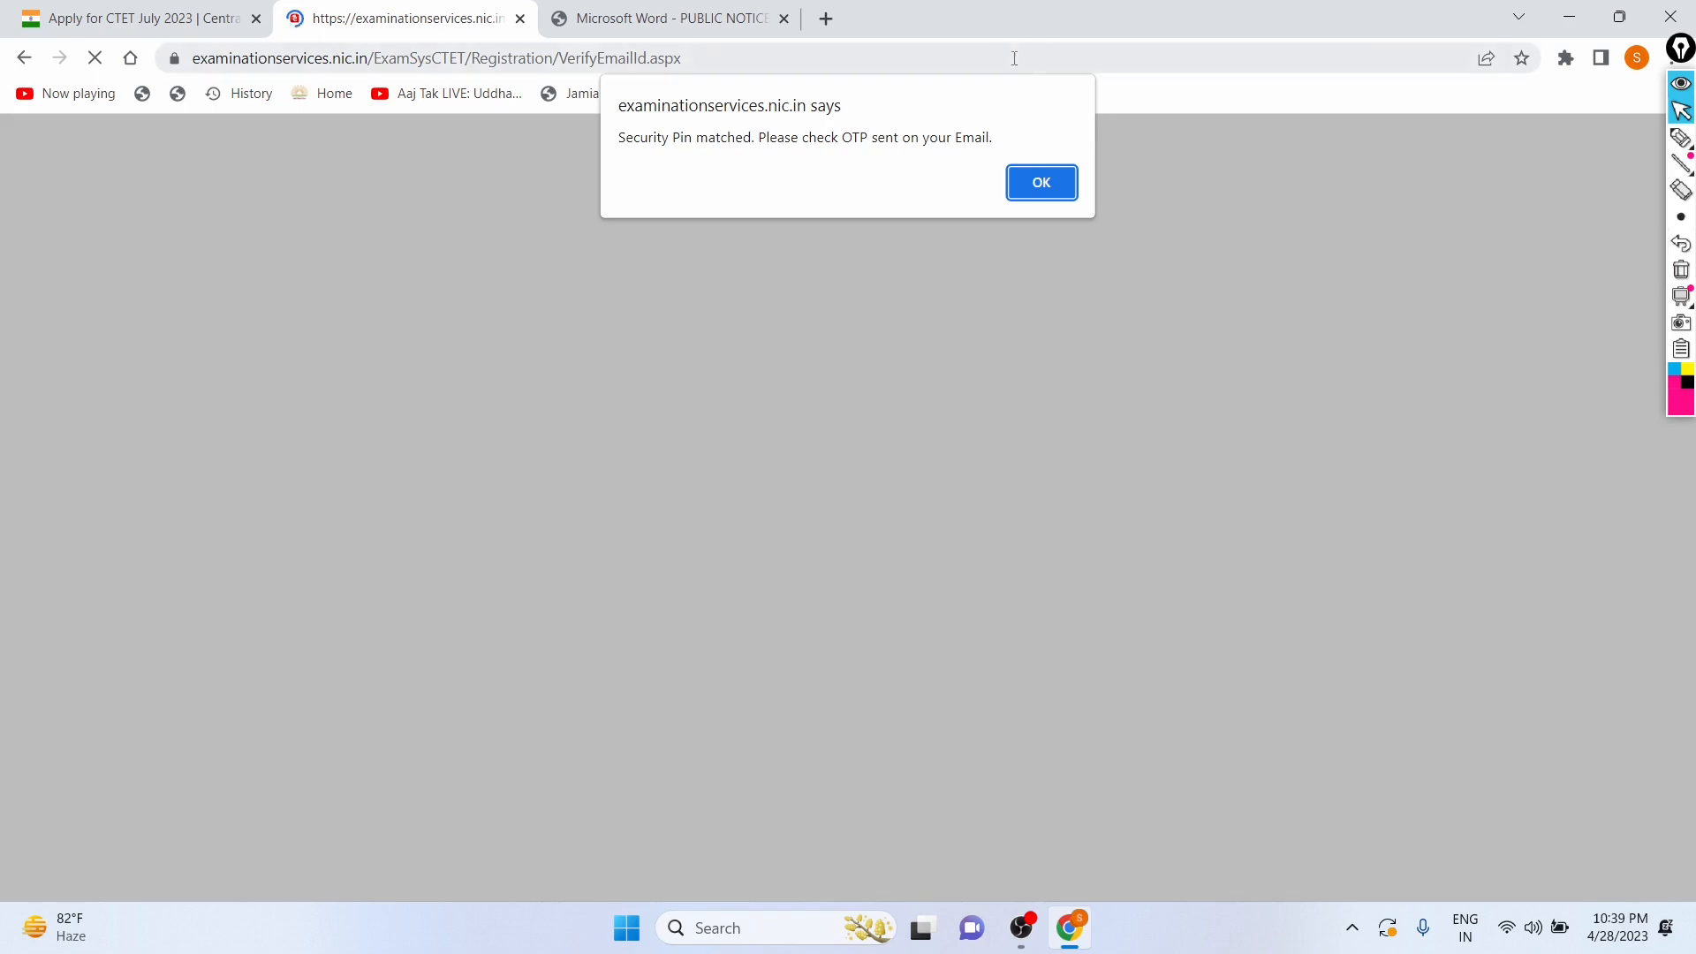
left_click(1040, 184)
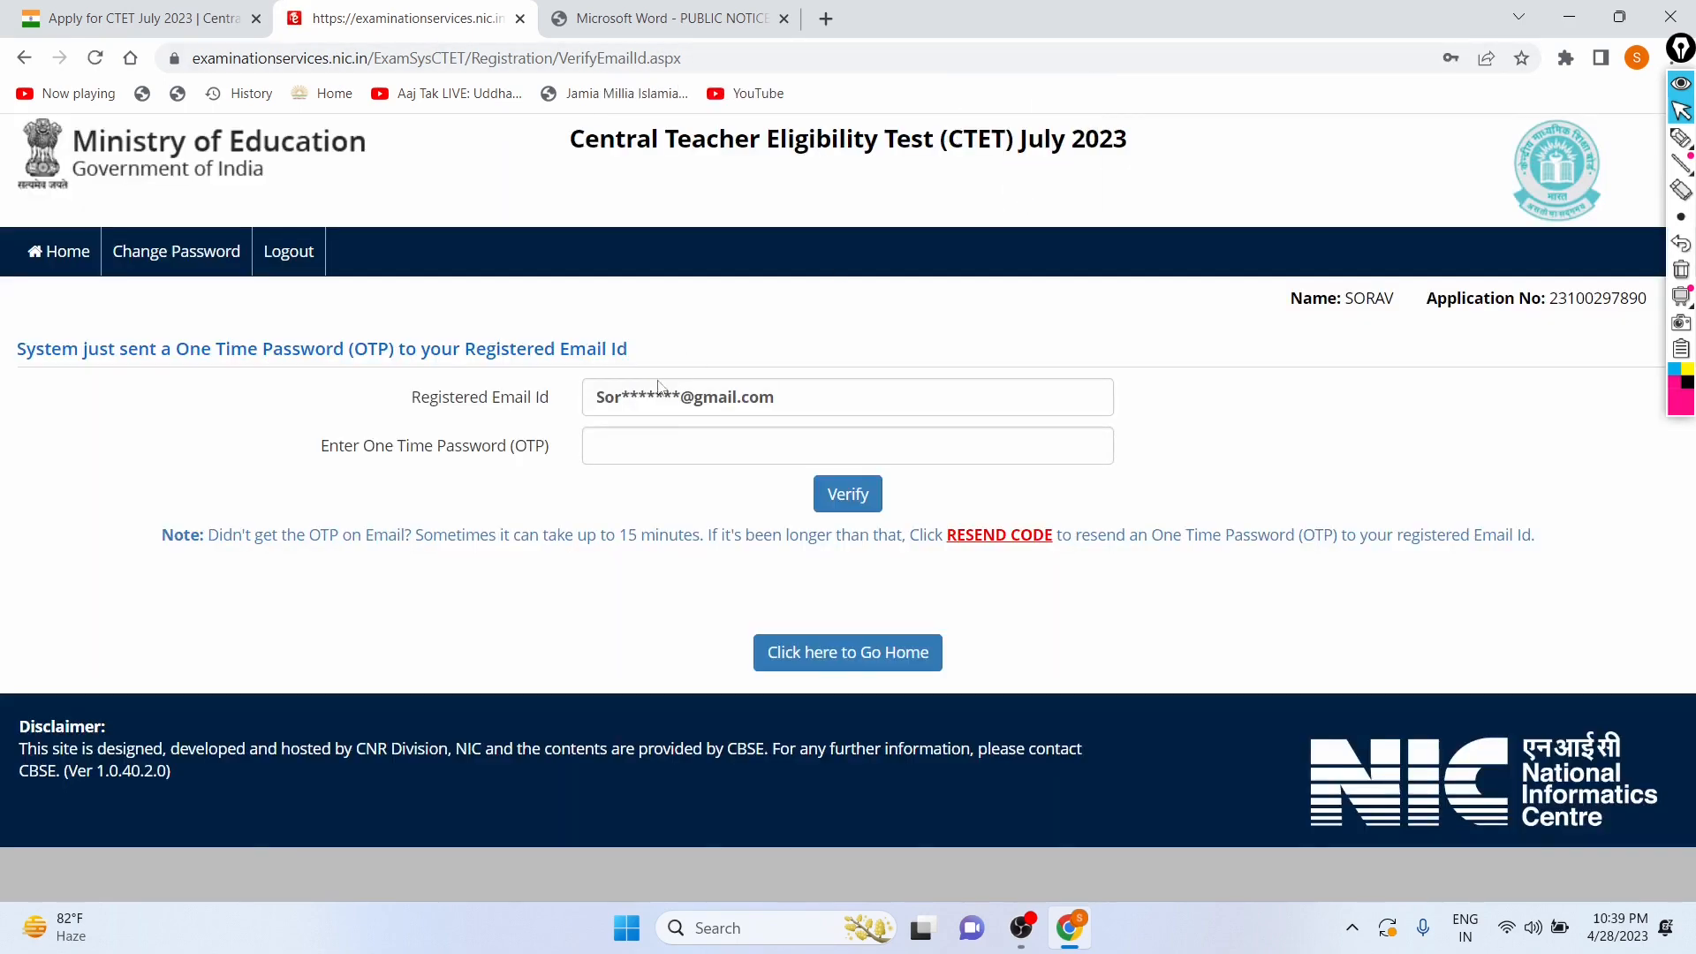
Step: Verify the email with the received OTP and return to the candidate home page
left_click(660, 442)
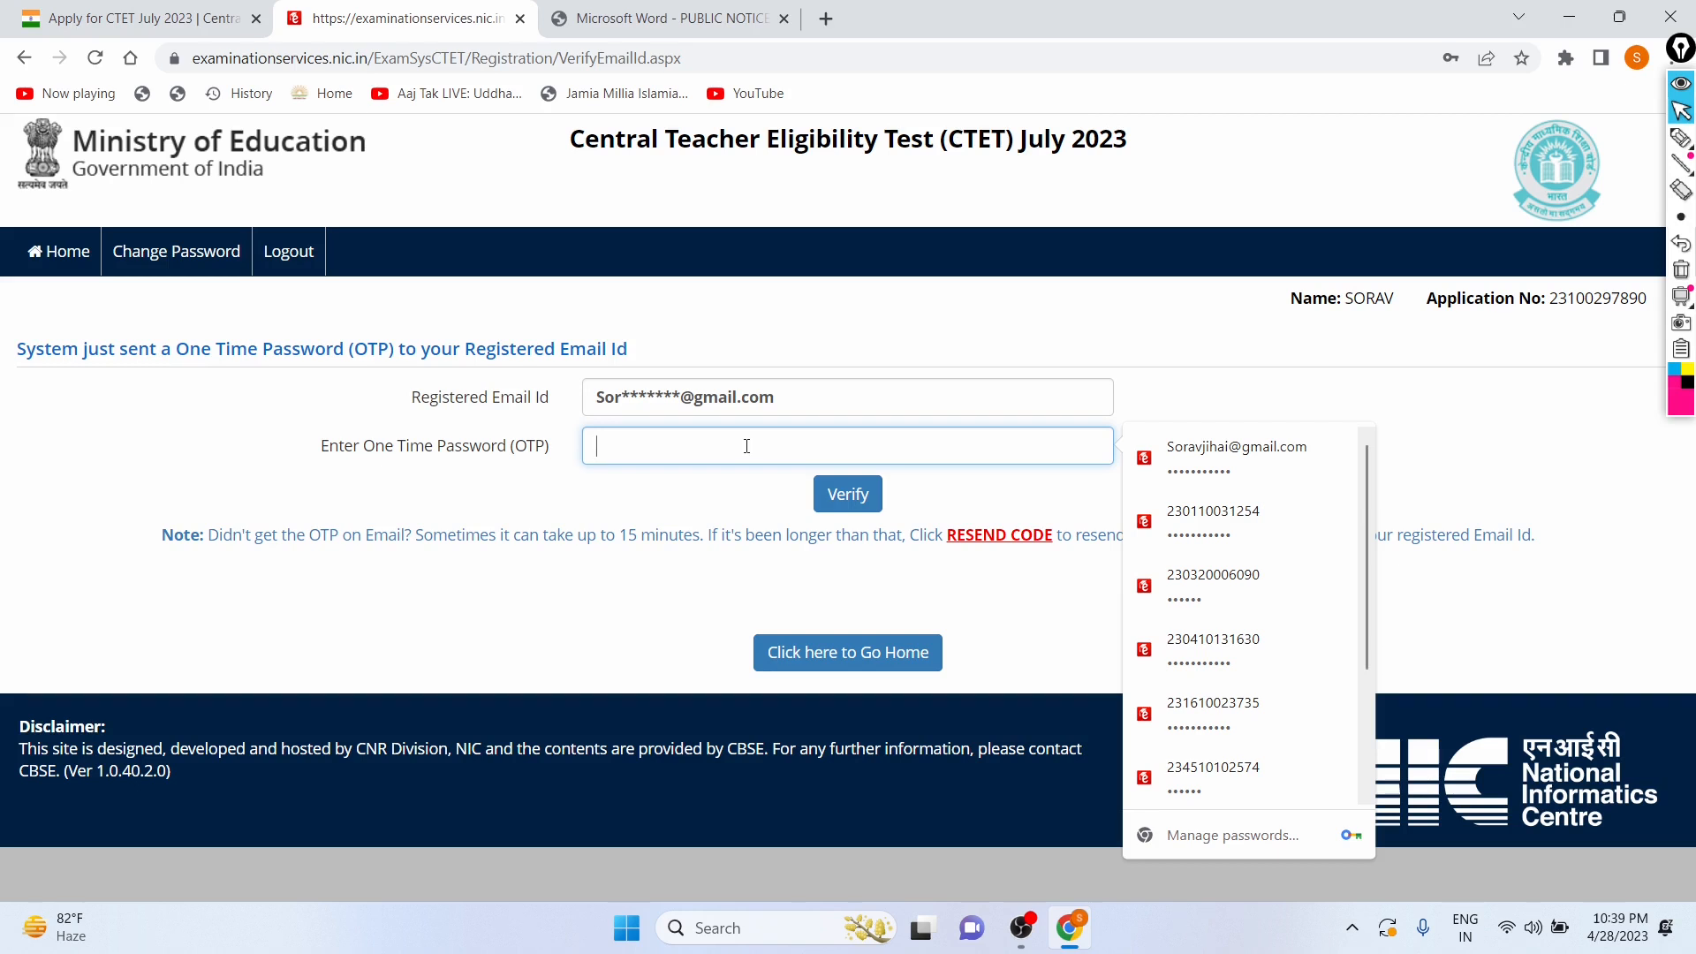
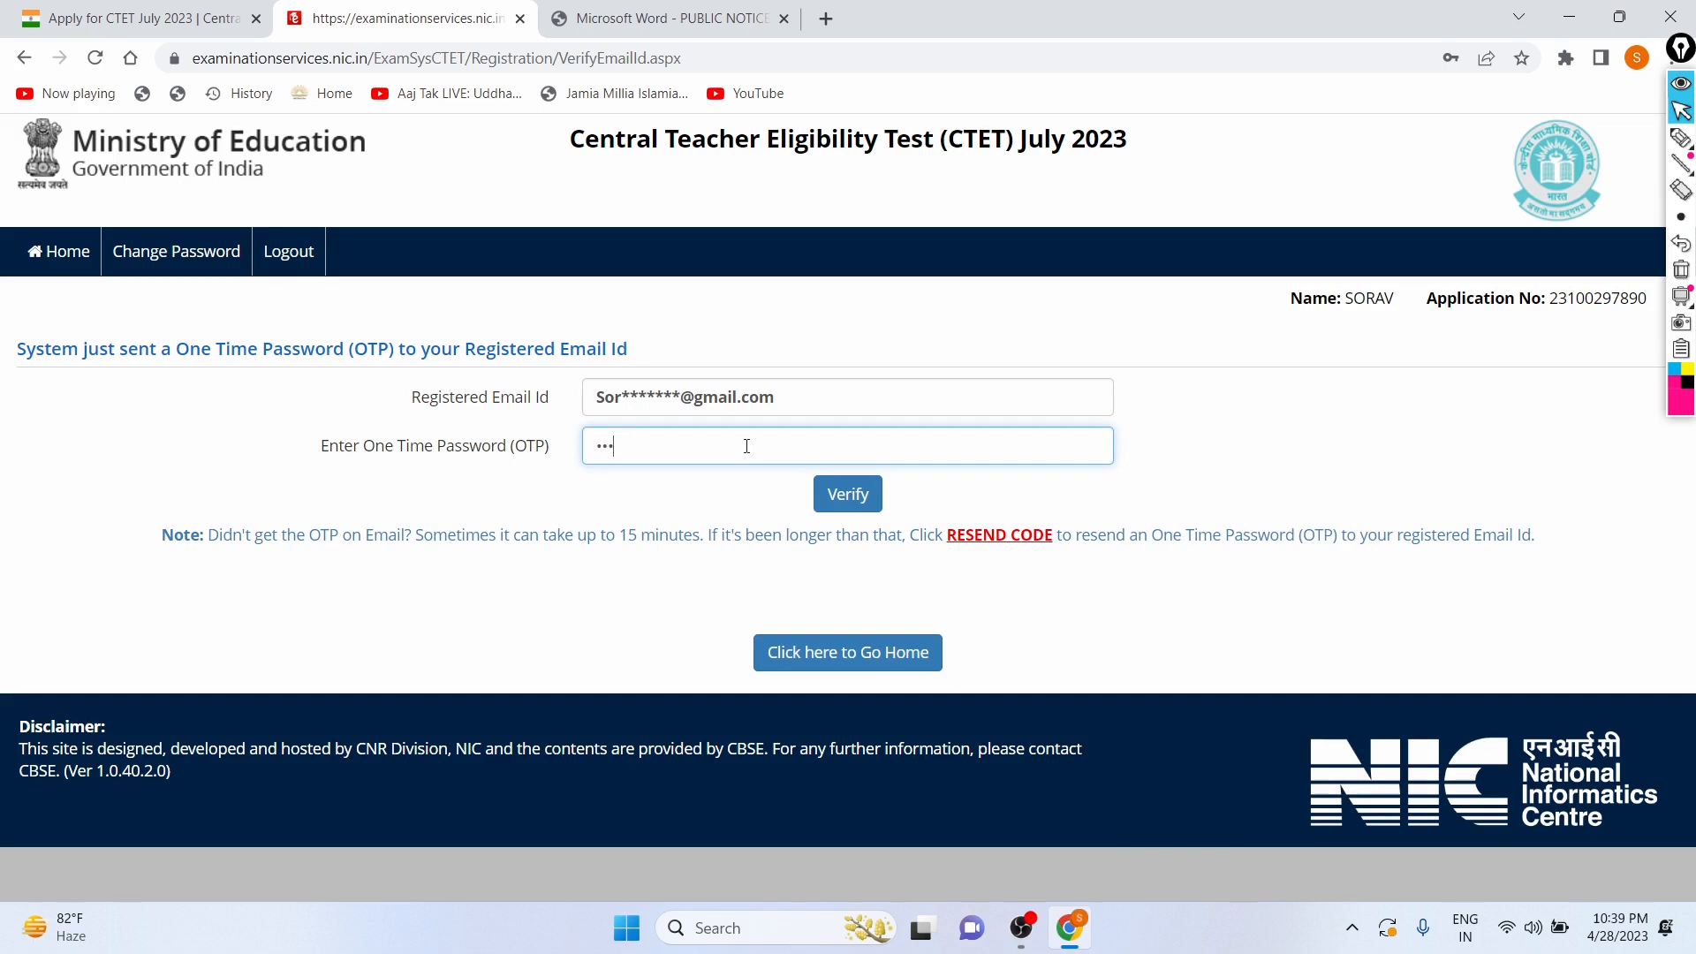
left_click(846, 493)
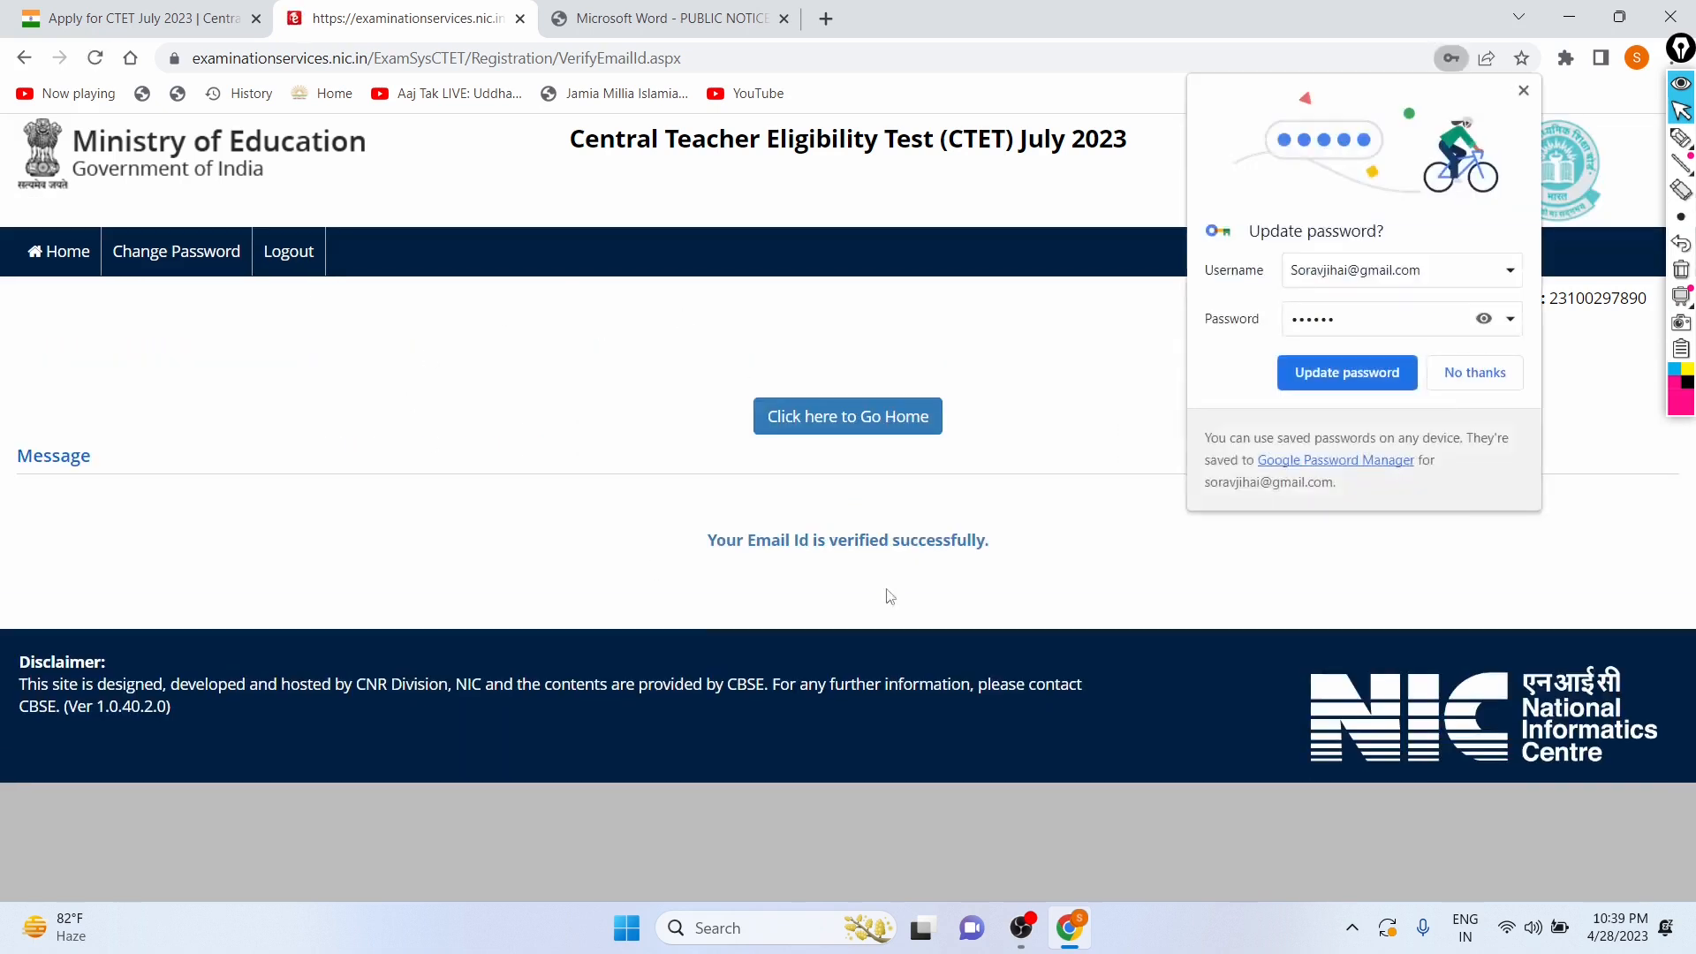
left_click(1370, 373)
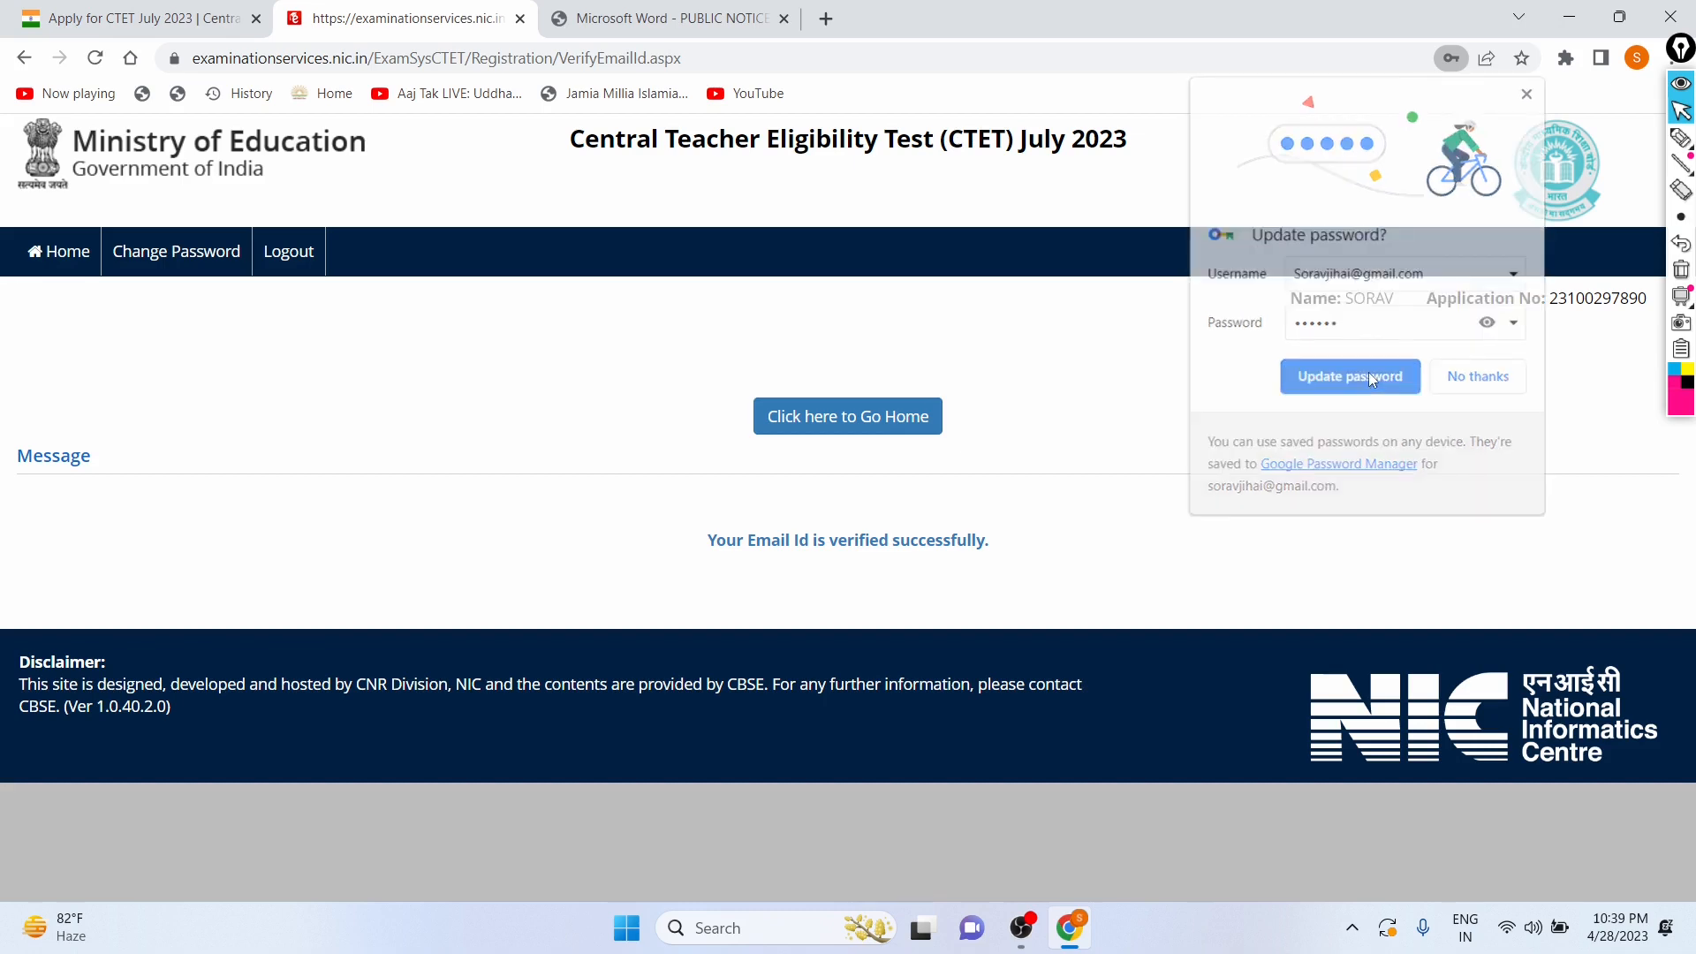
left_click(765, 420)
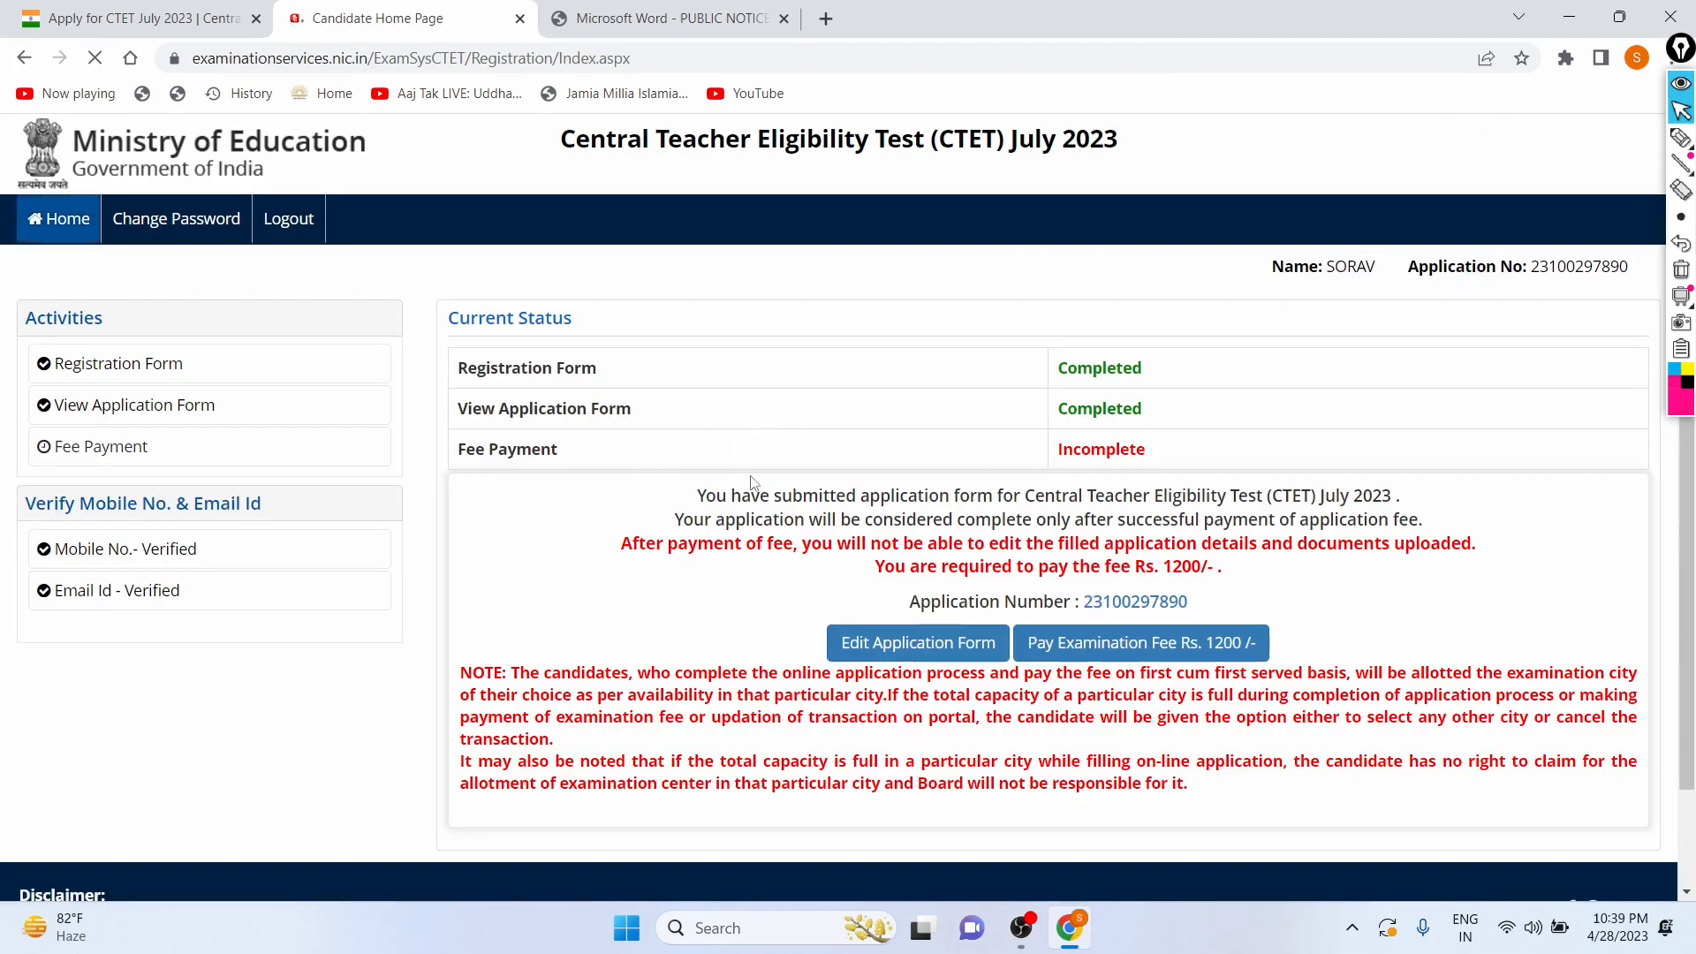
Step: Start paying the Rs. 1200 examination fee with Online Payment as the mode and proceed
scroll(754, 485, "down", 3)
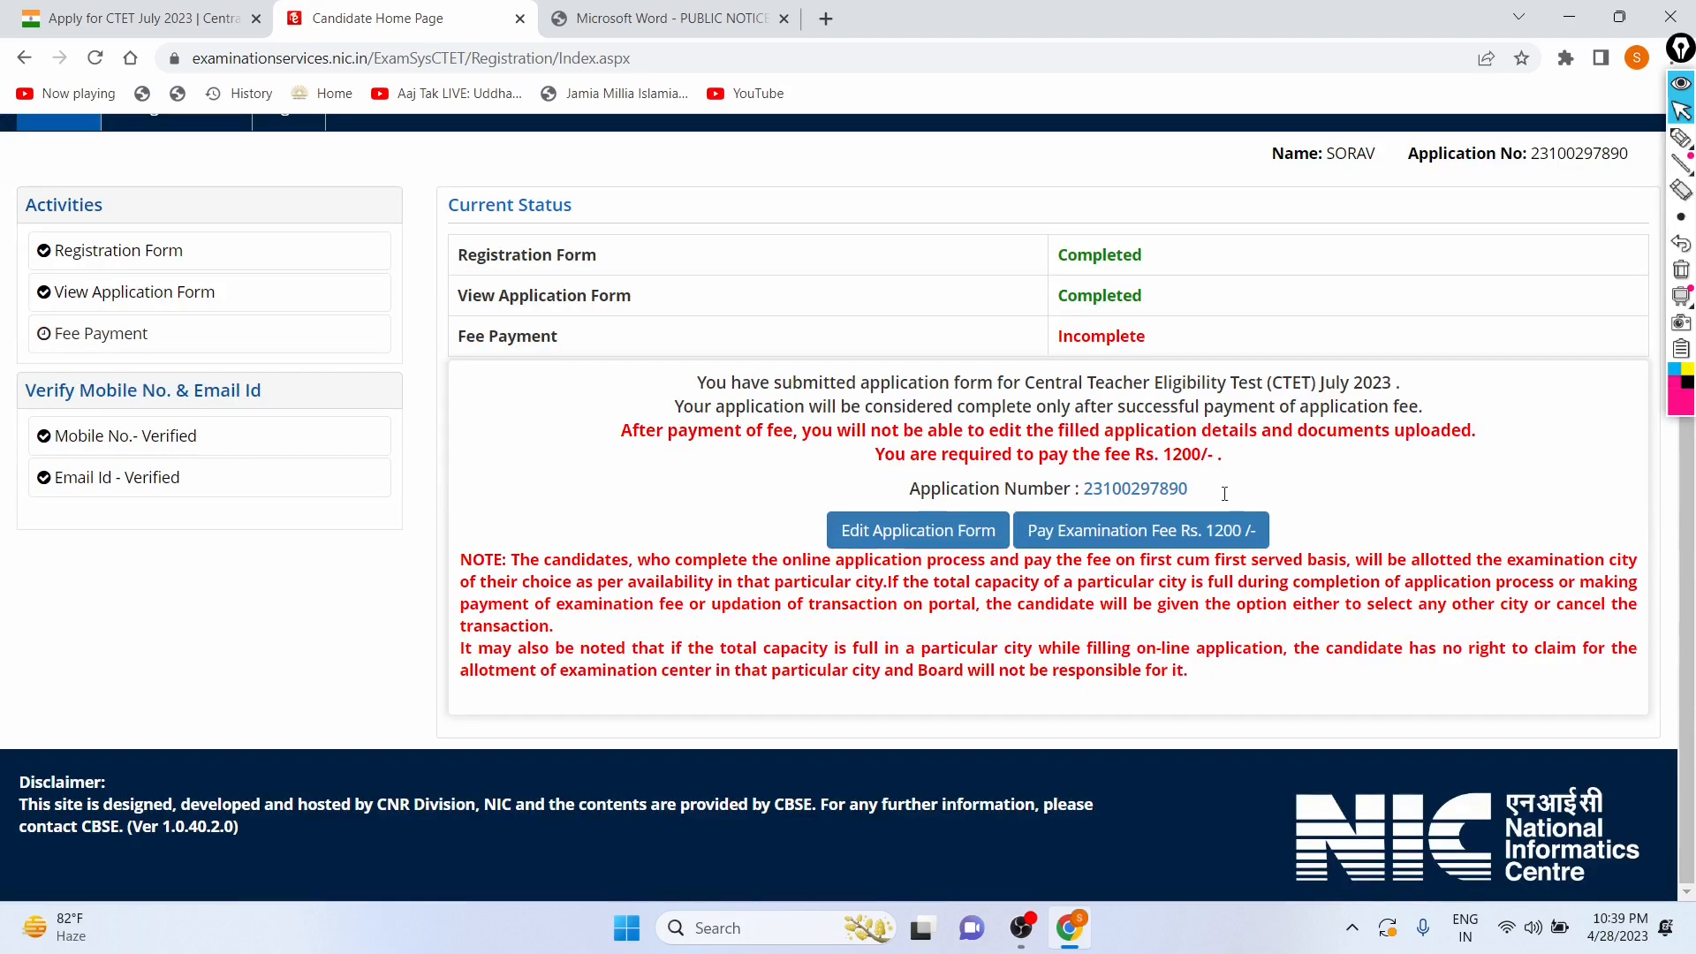
left_click(1133, 535)
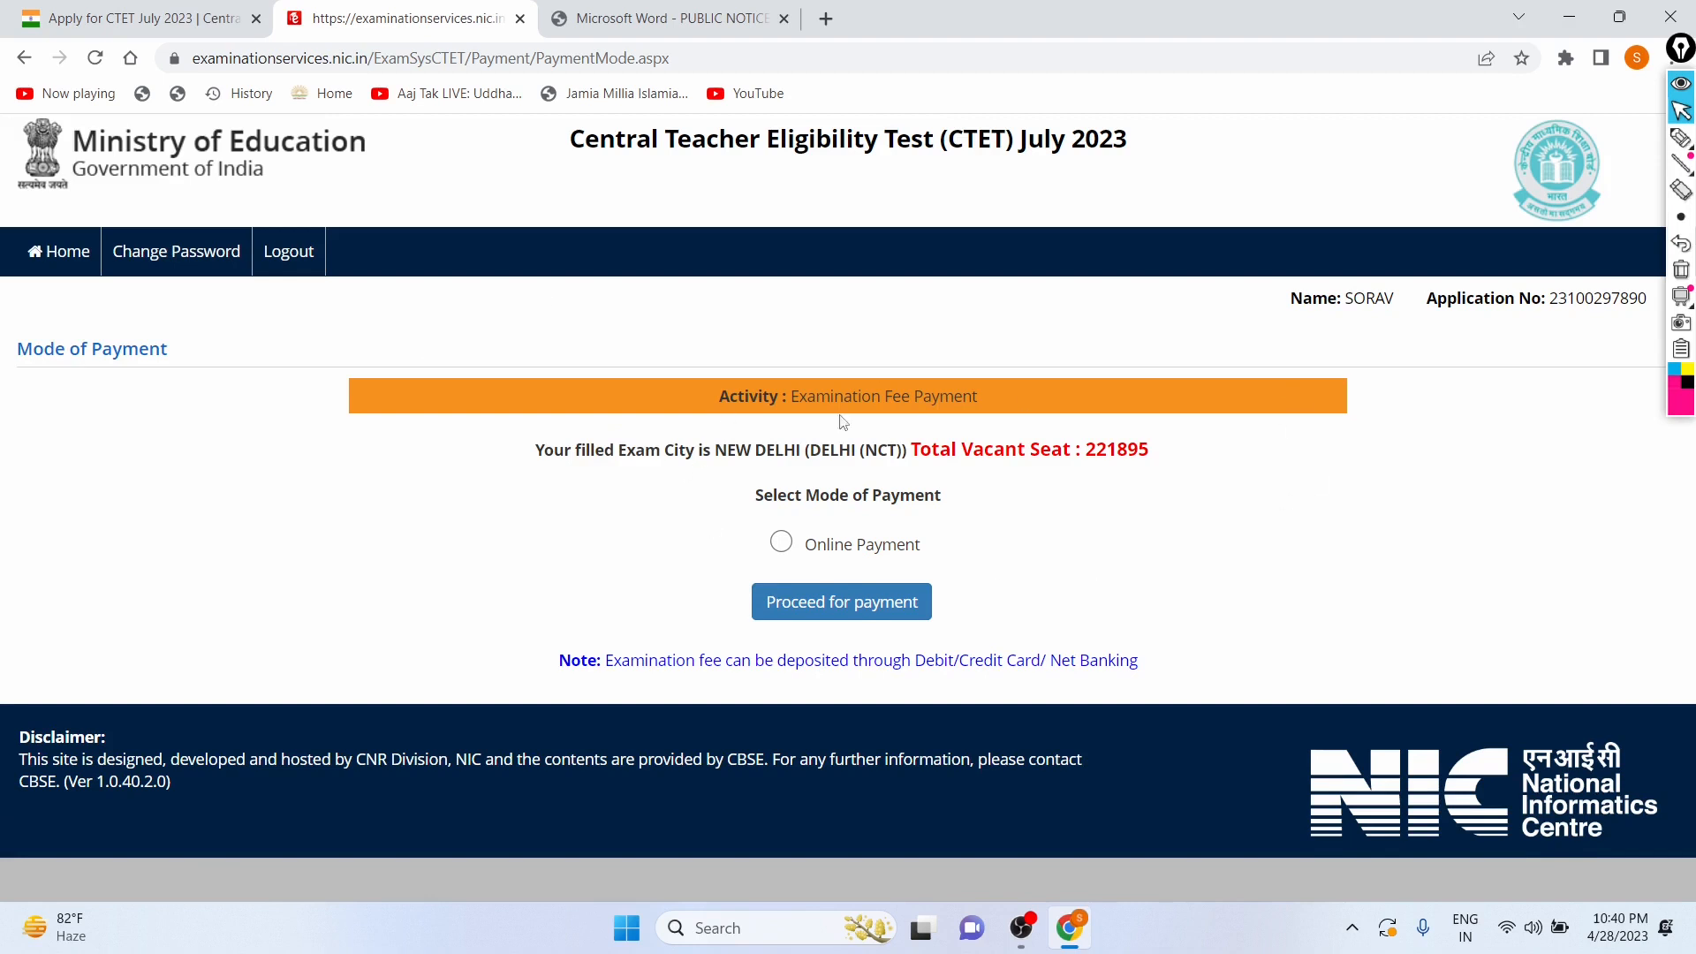
left_click_drag(523, 447, 595, 452)
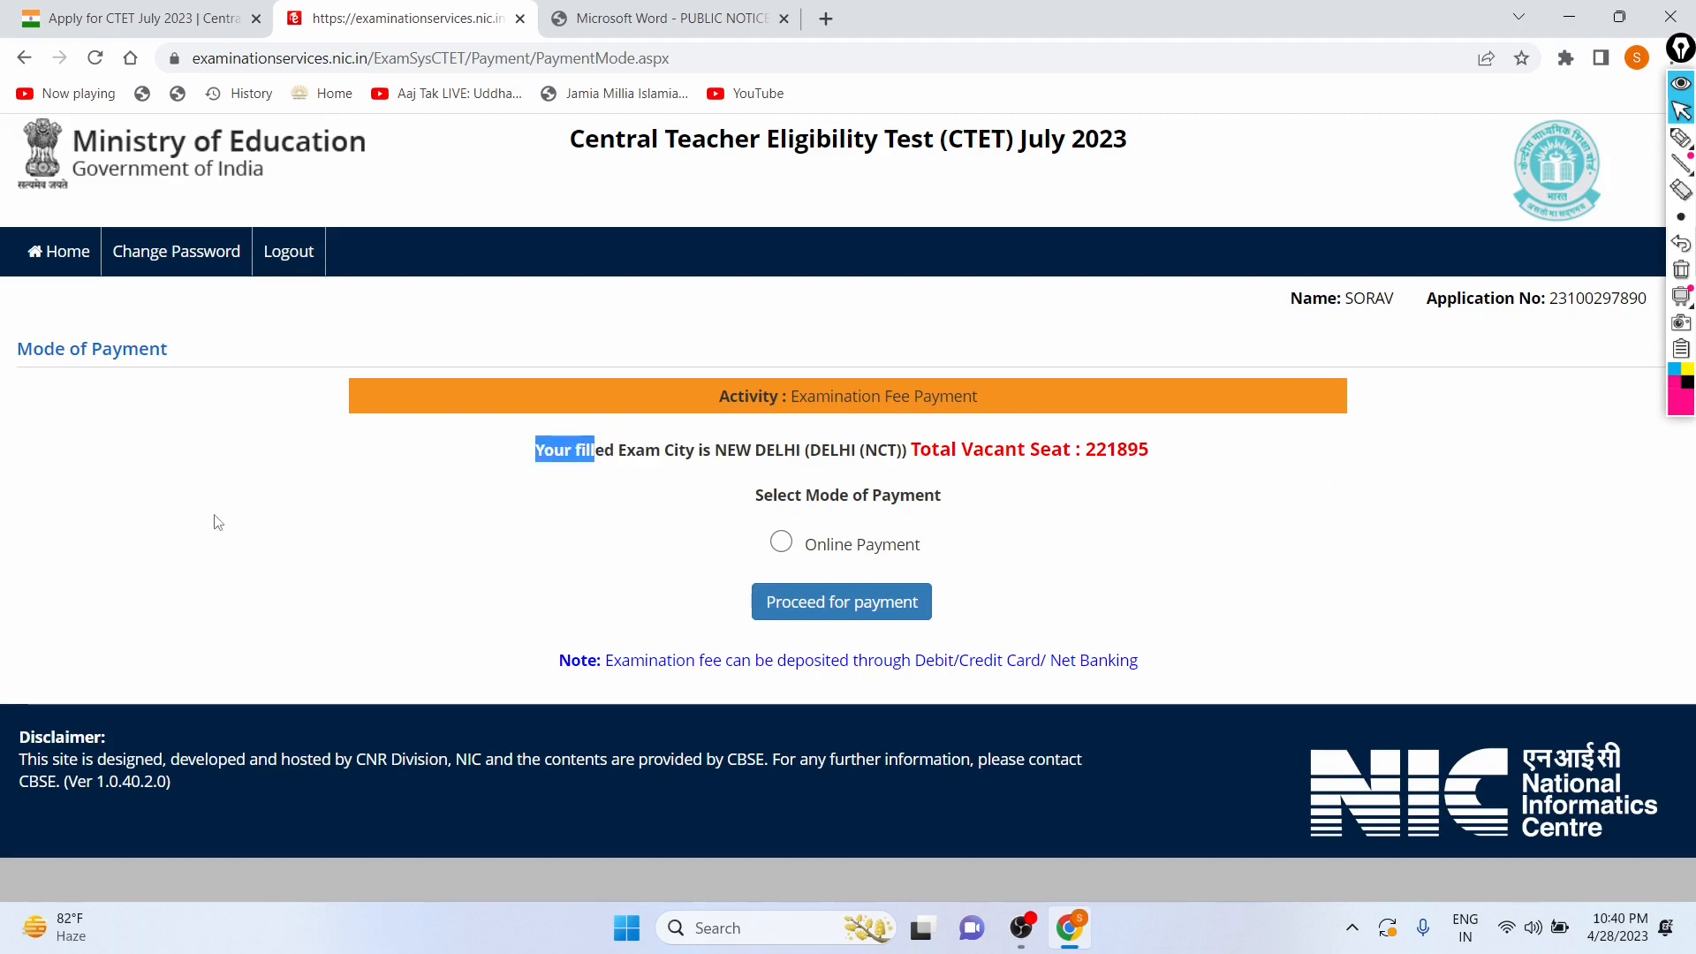
left_click(214, 515)
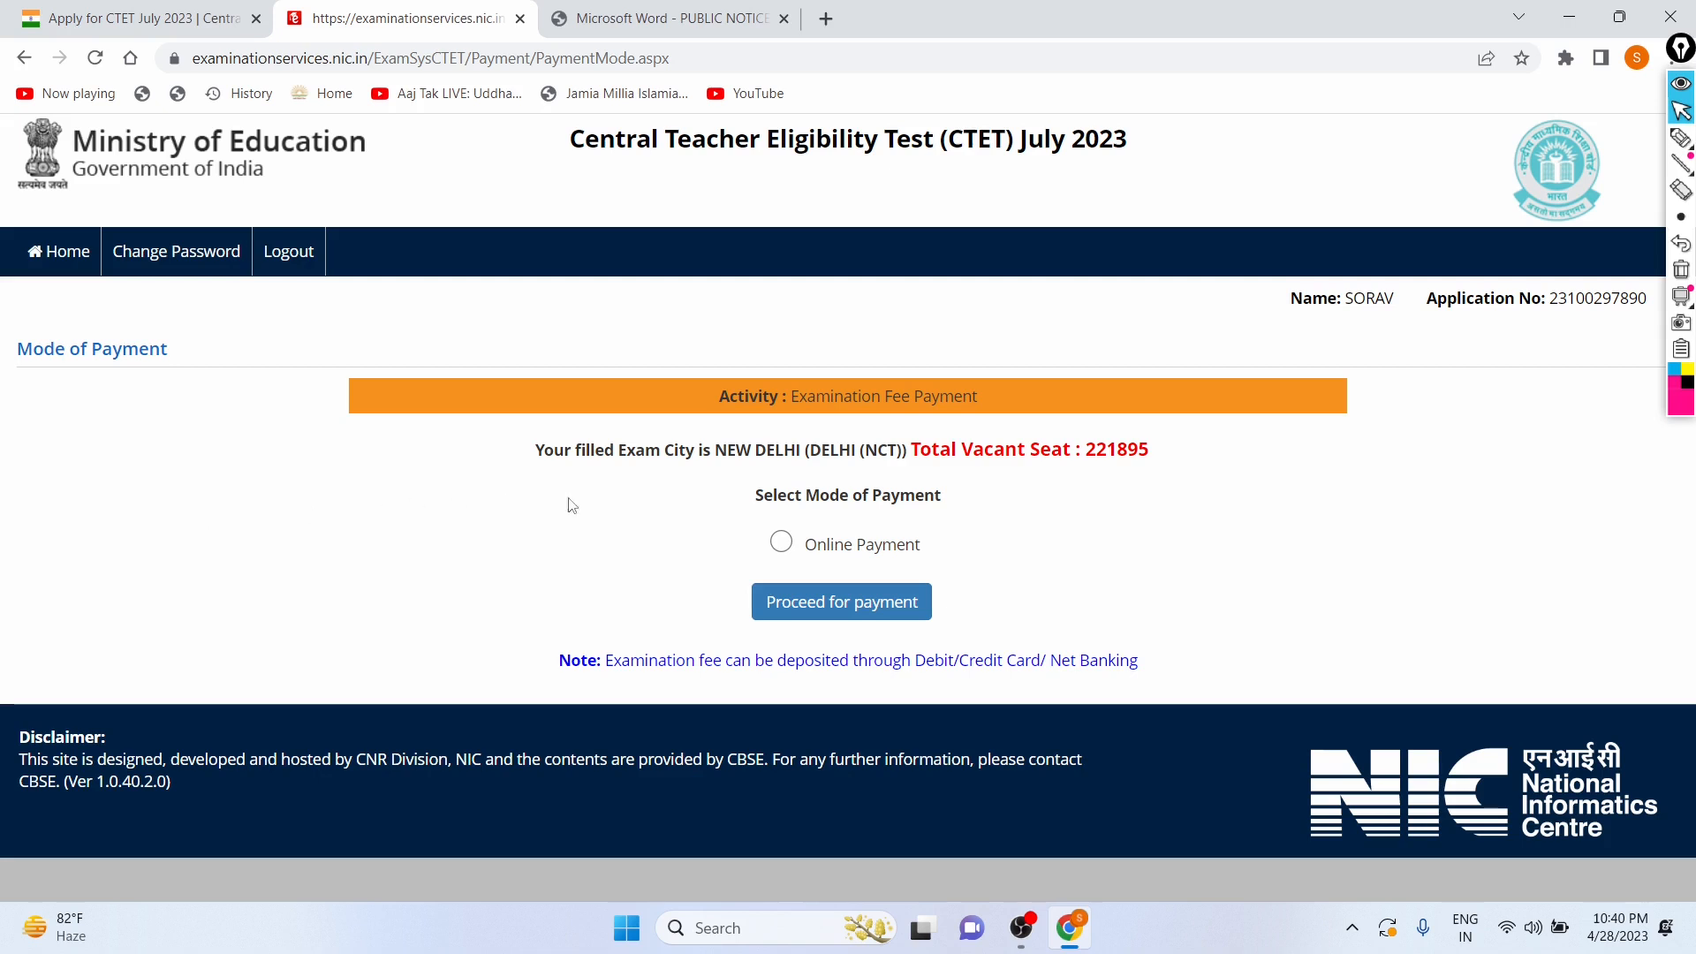
left_click(785, 546)
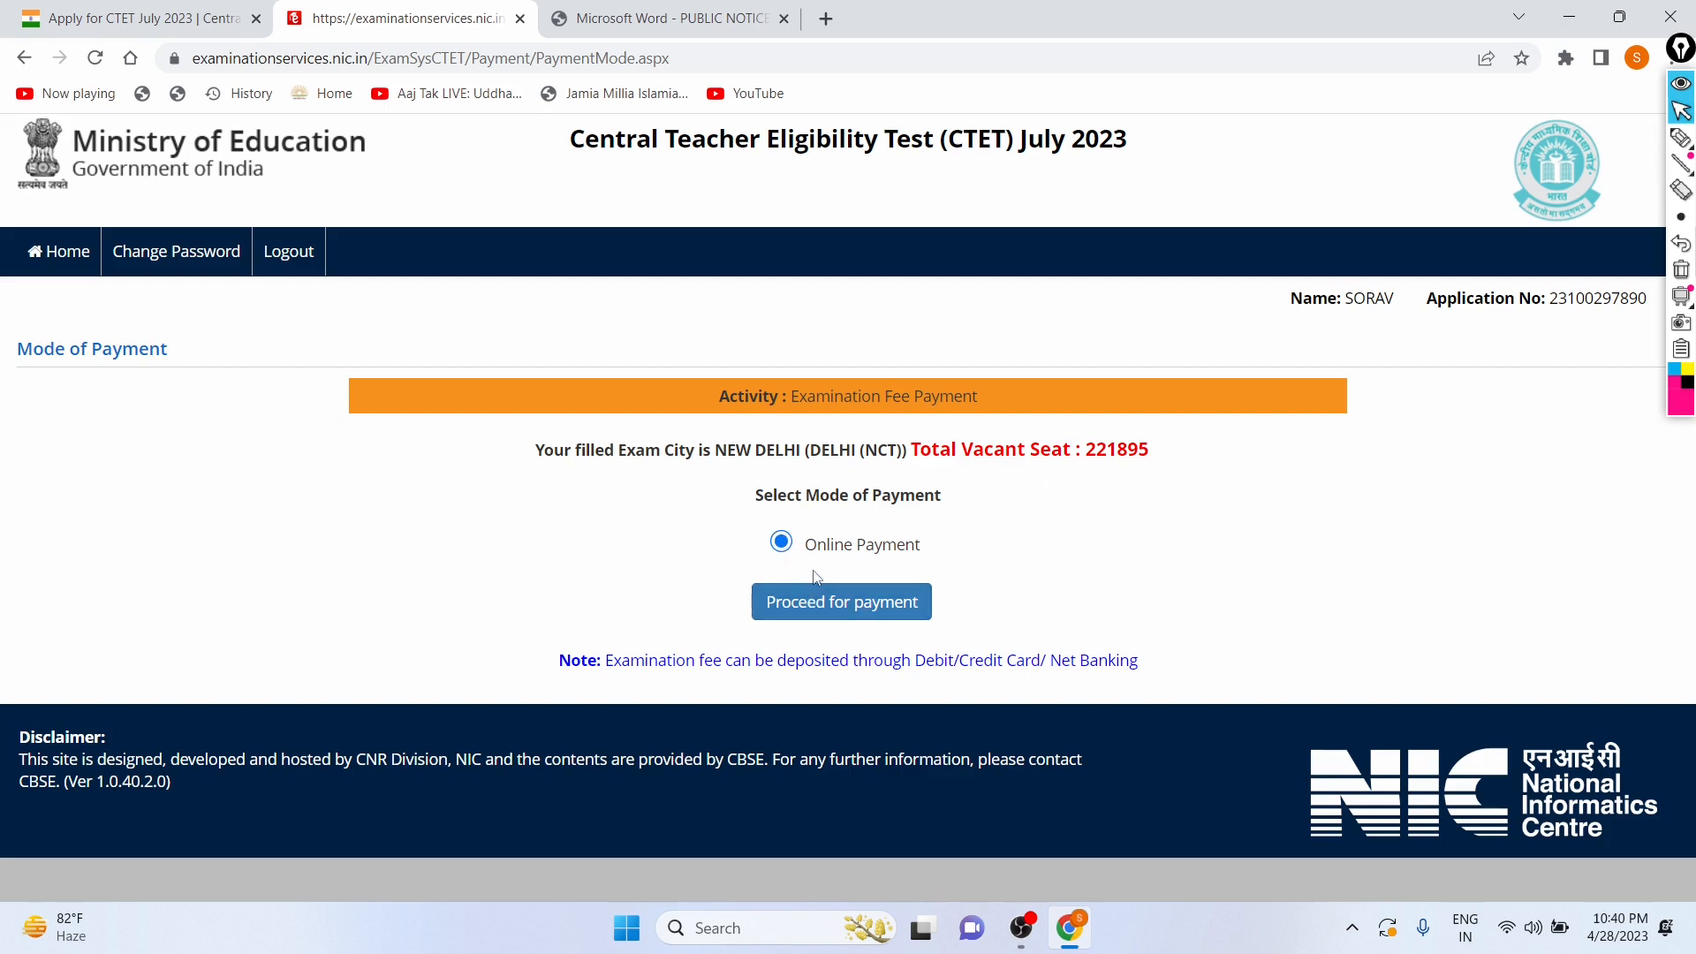
left_click(821, 603)
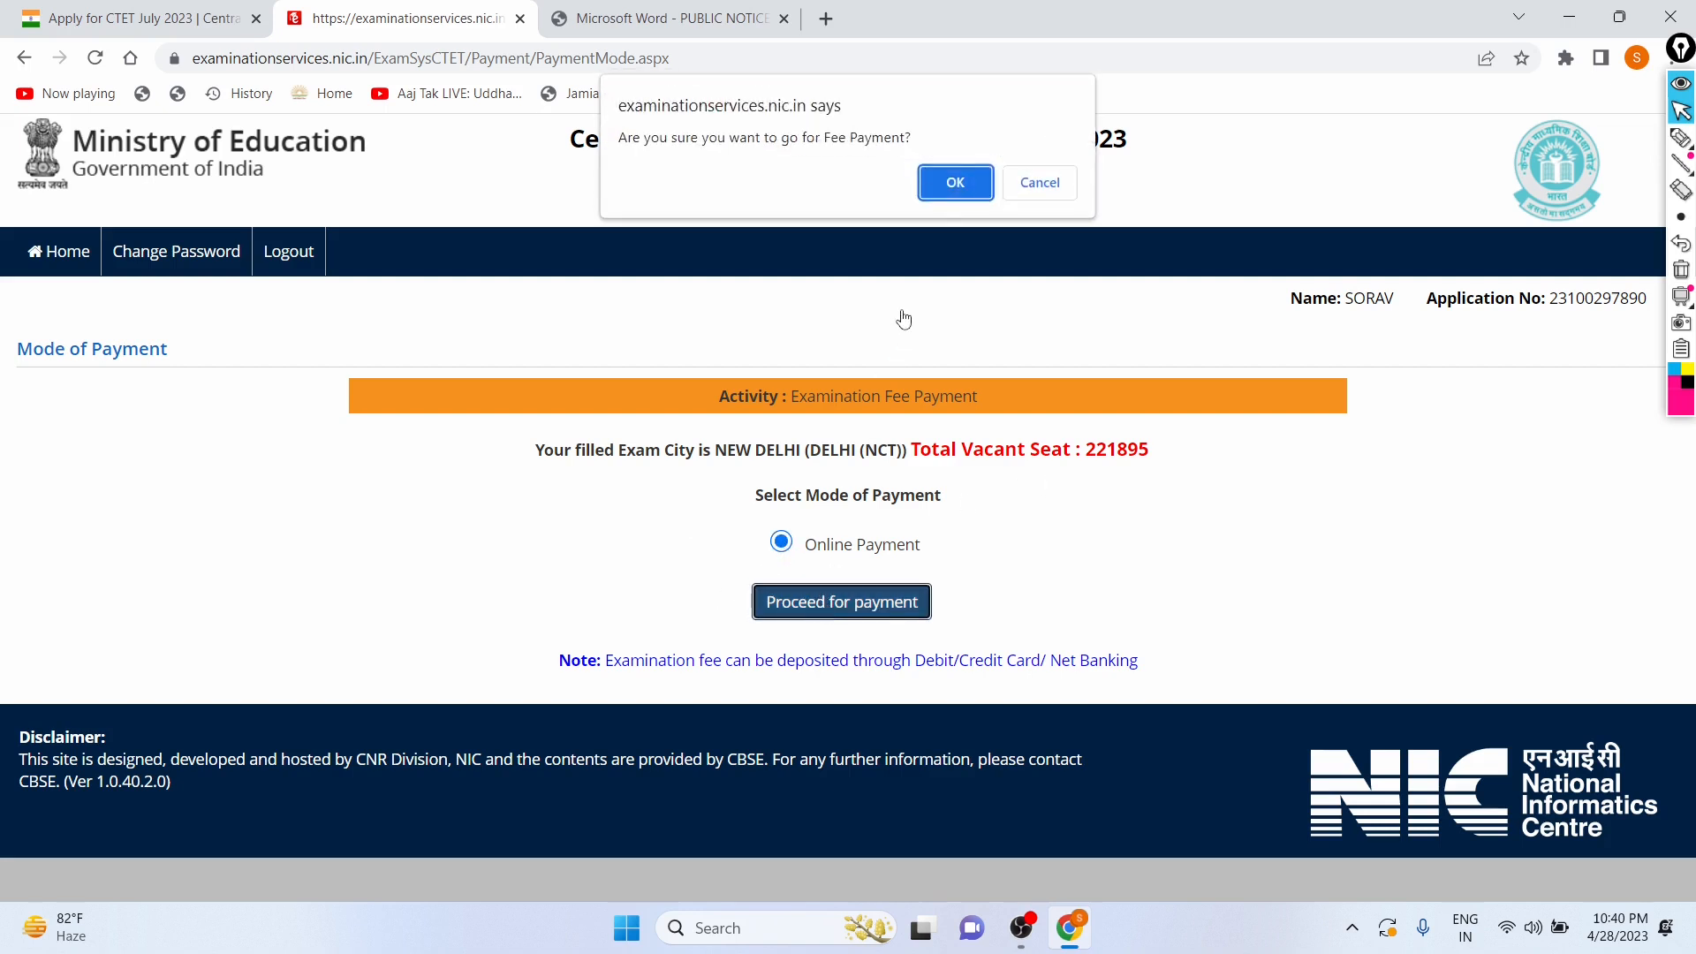
Step: Confirm the fee payment and choose the Any Debit/Credit Card/Net Banking provider
left_click(946, 188)
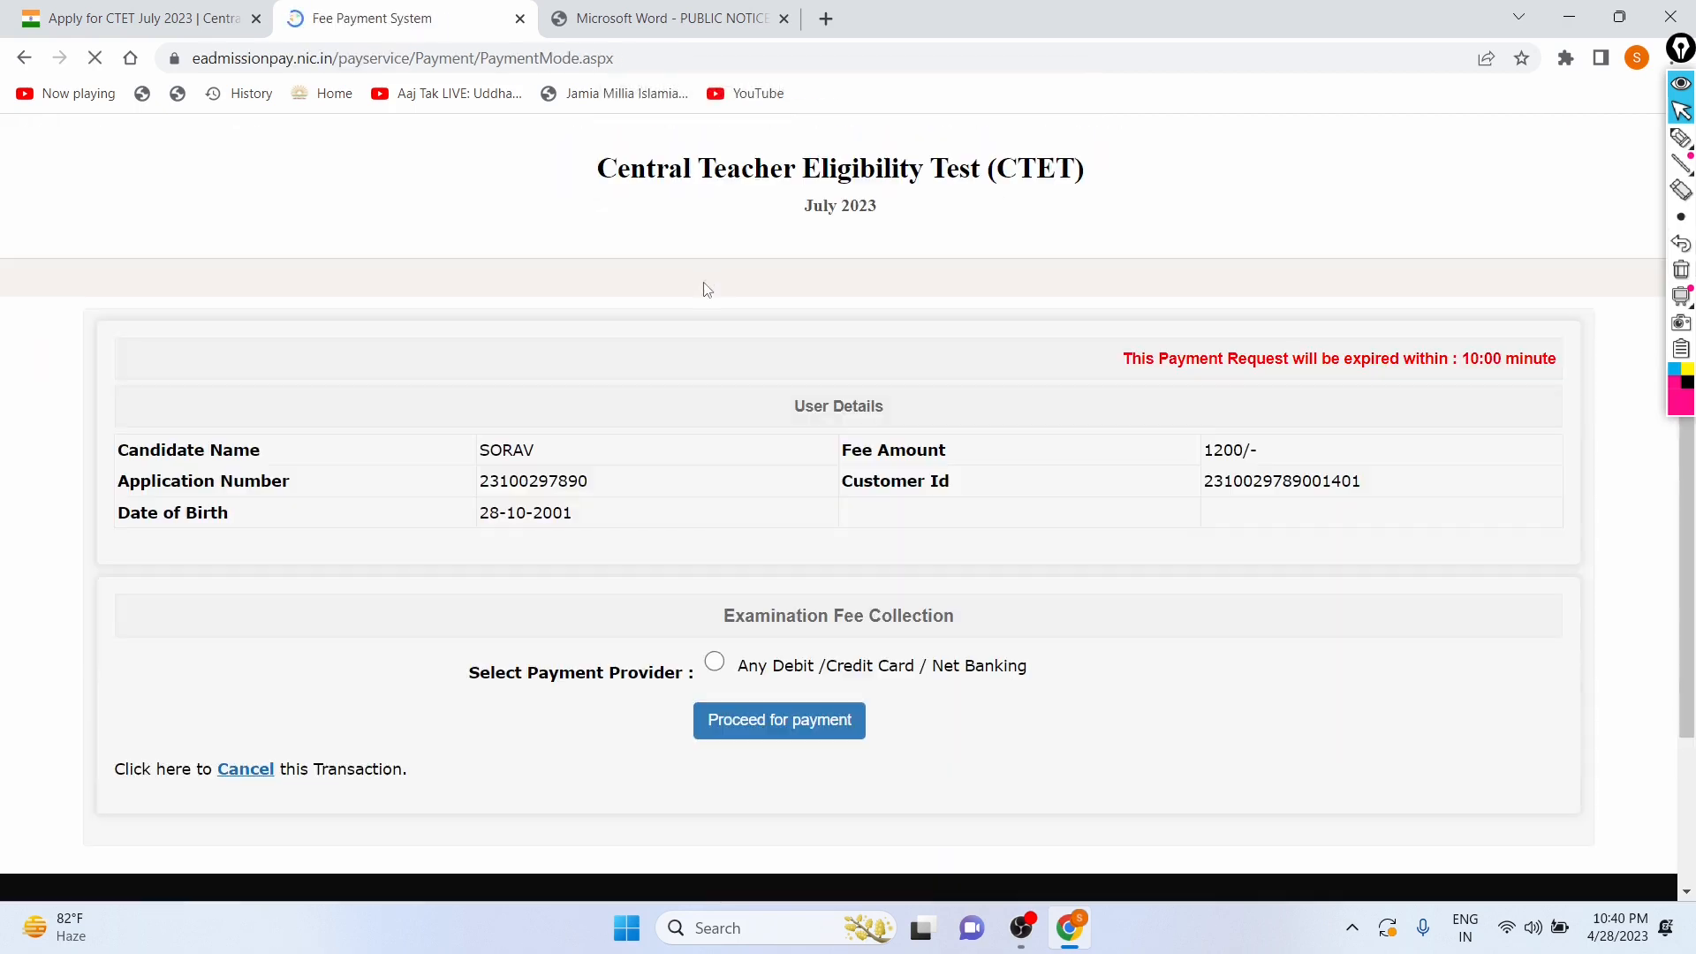
scroll(1021, 393, "down", 1)
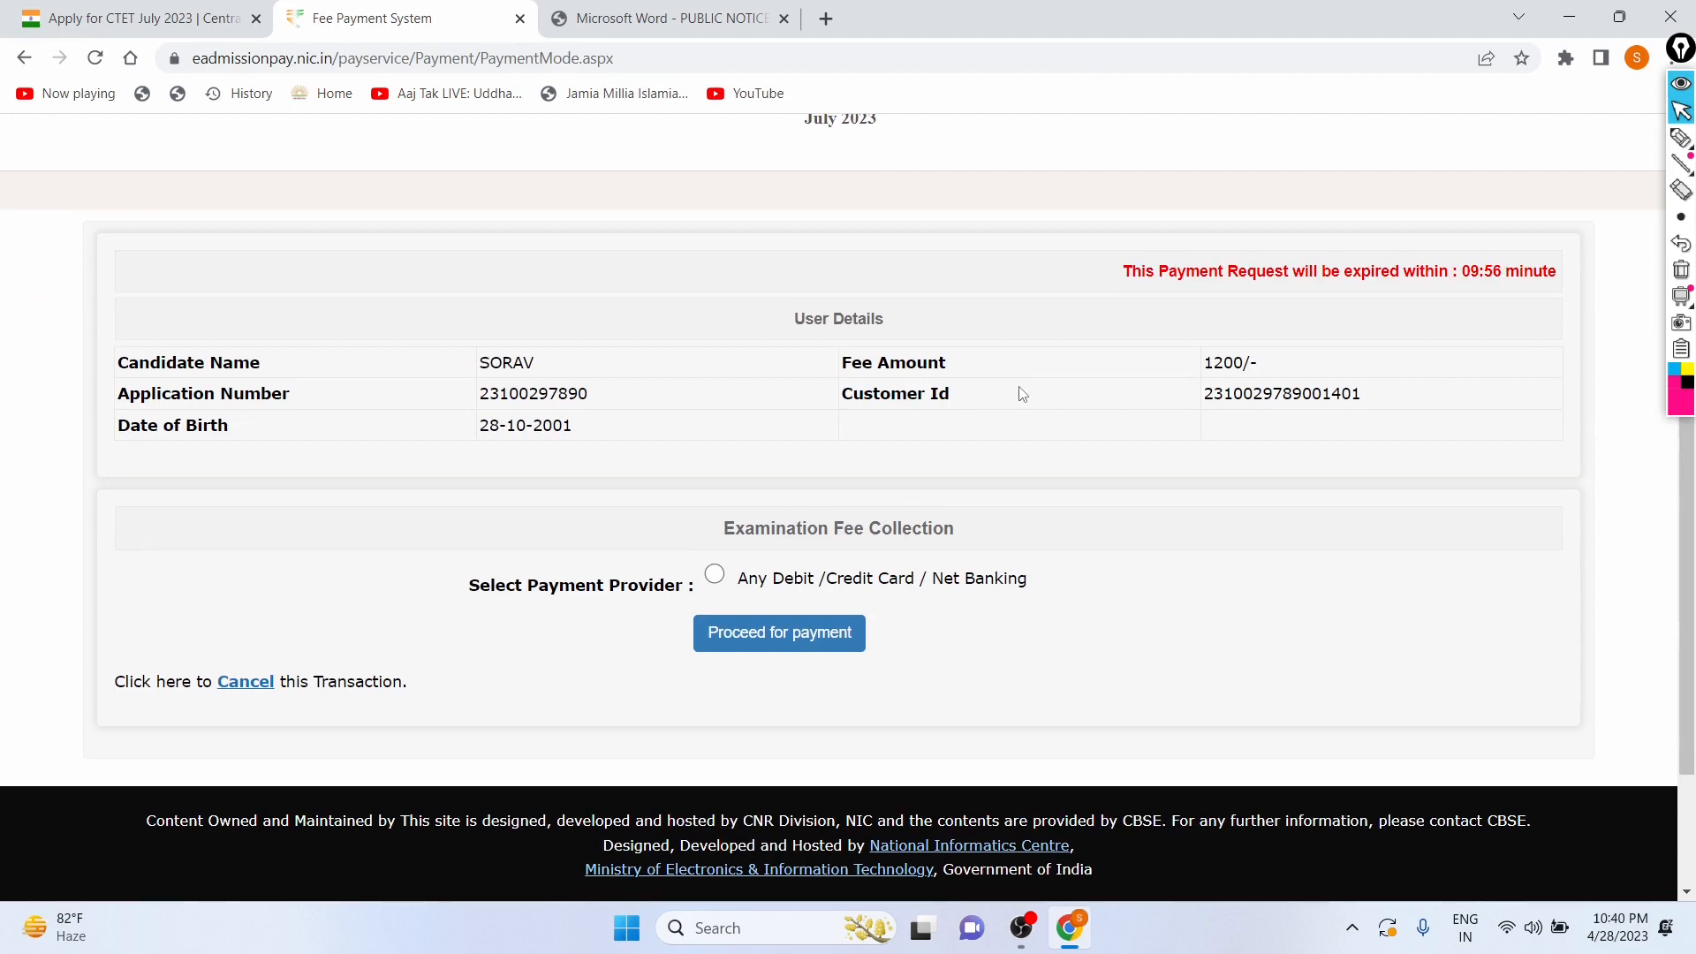
scroll(460, 417, "down", 2)
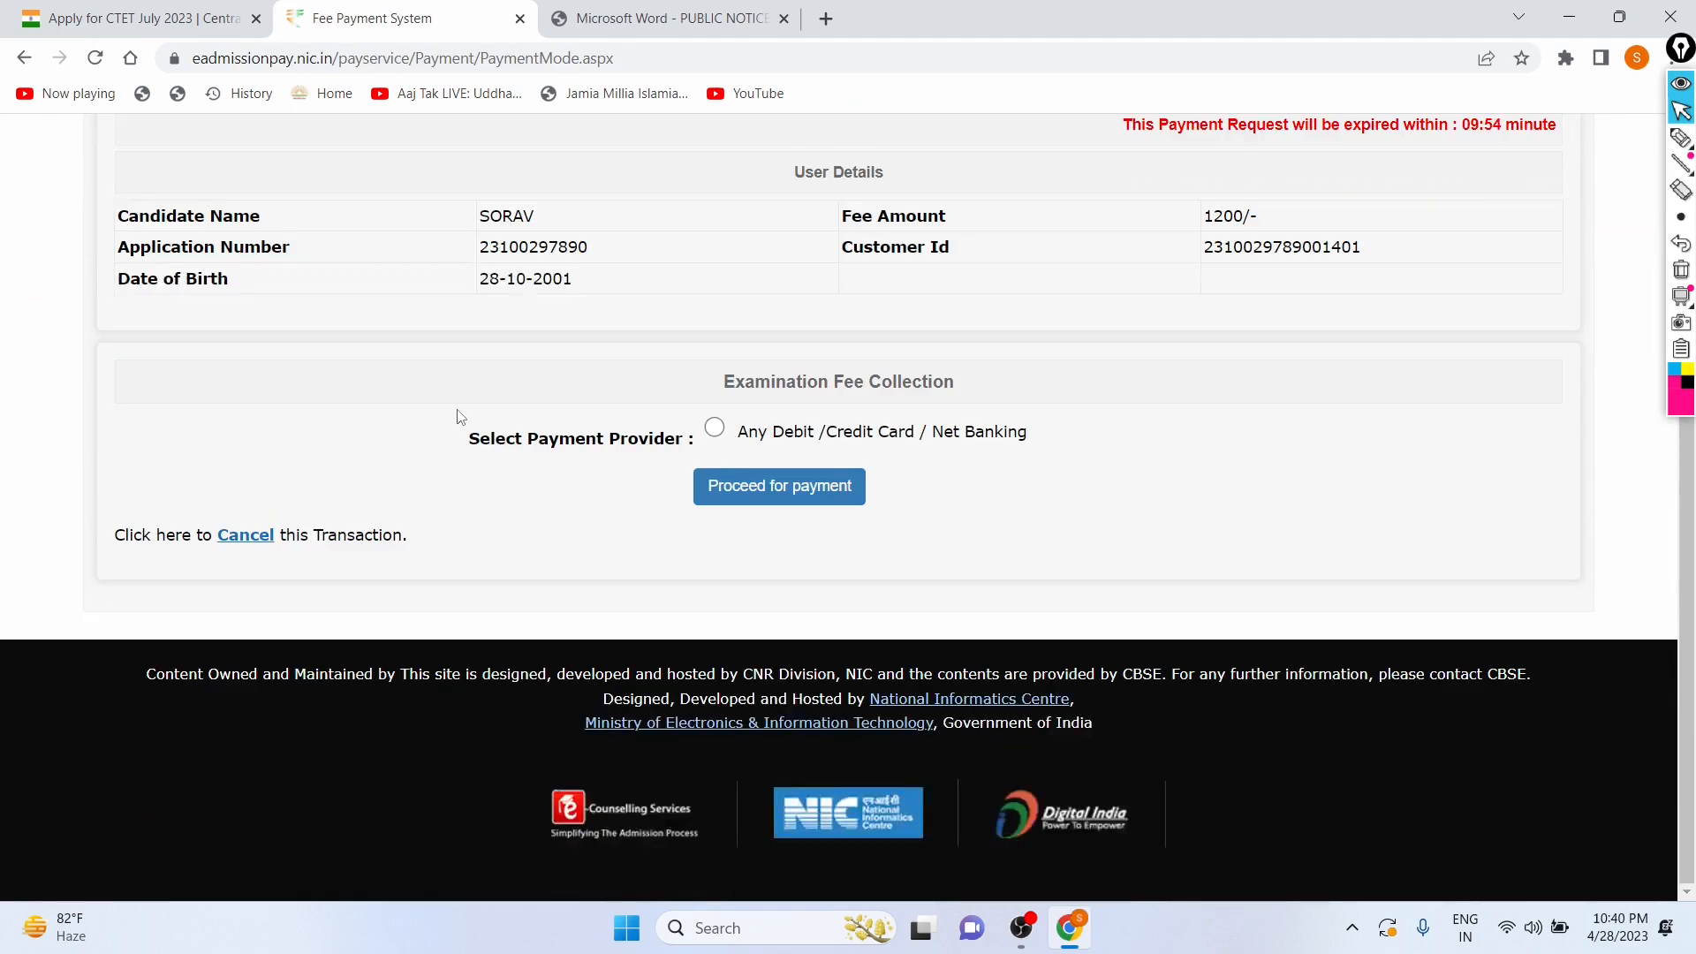
scroll(543, 400, "up", 1)
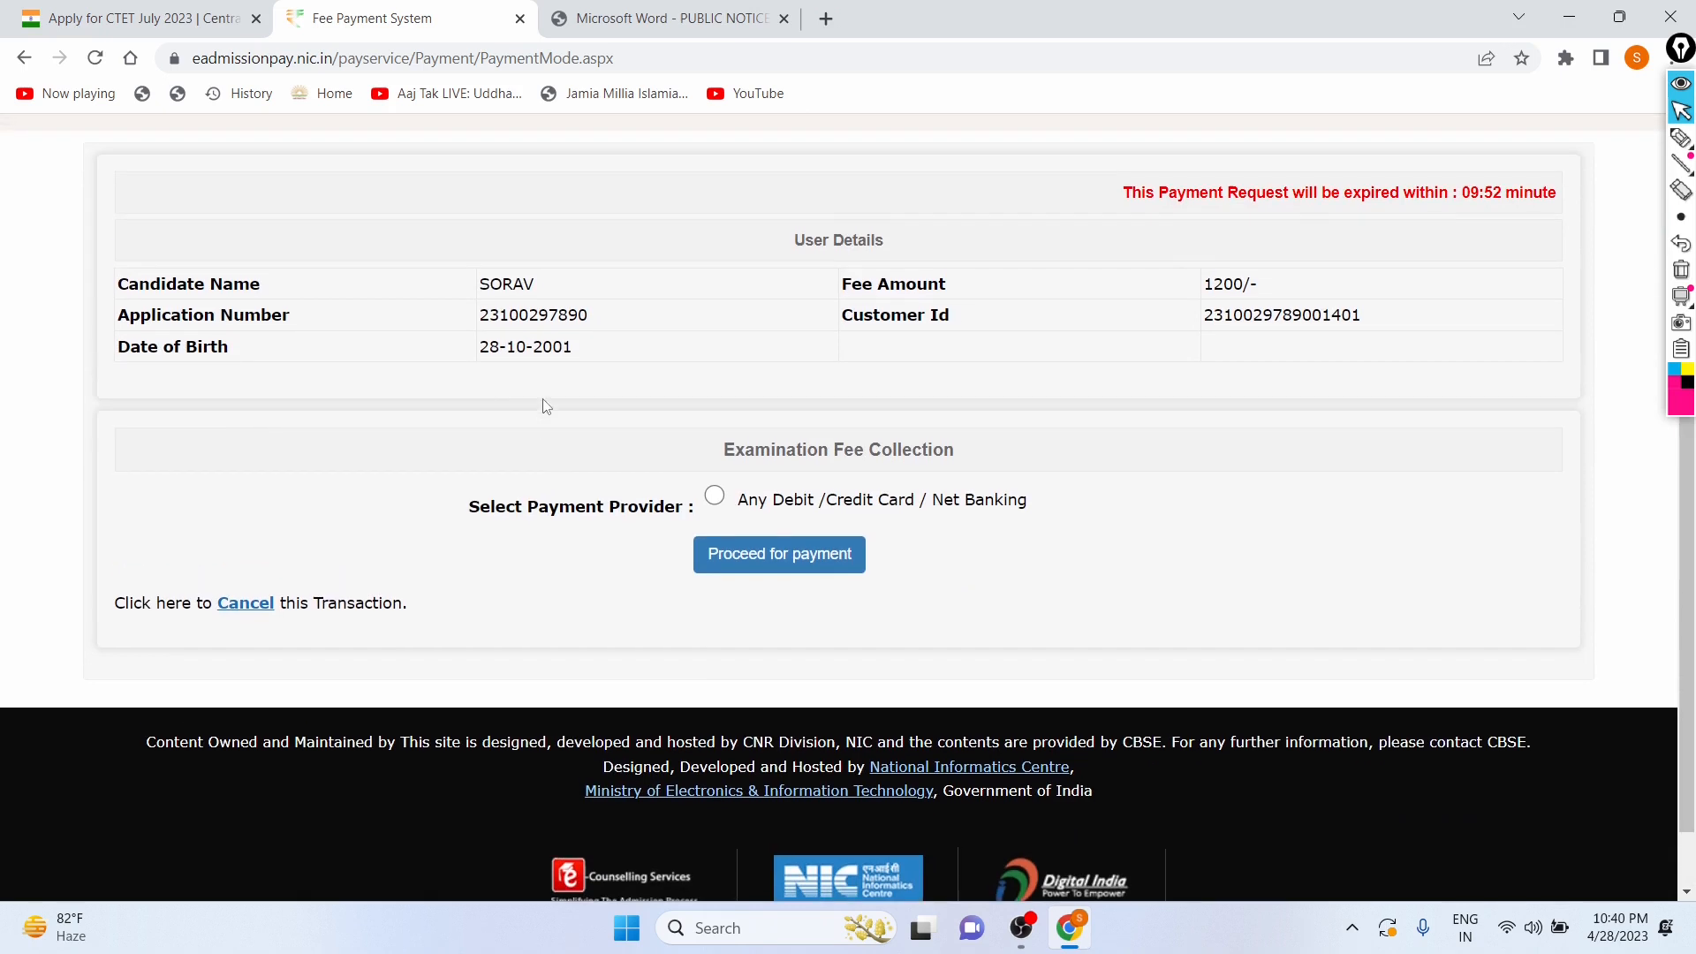
left_click_drag(597, 327, 477, 320)
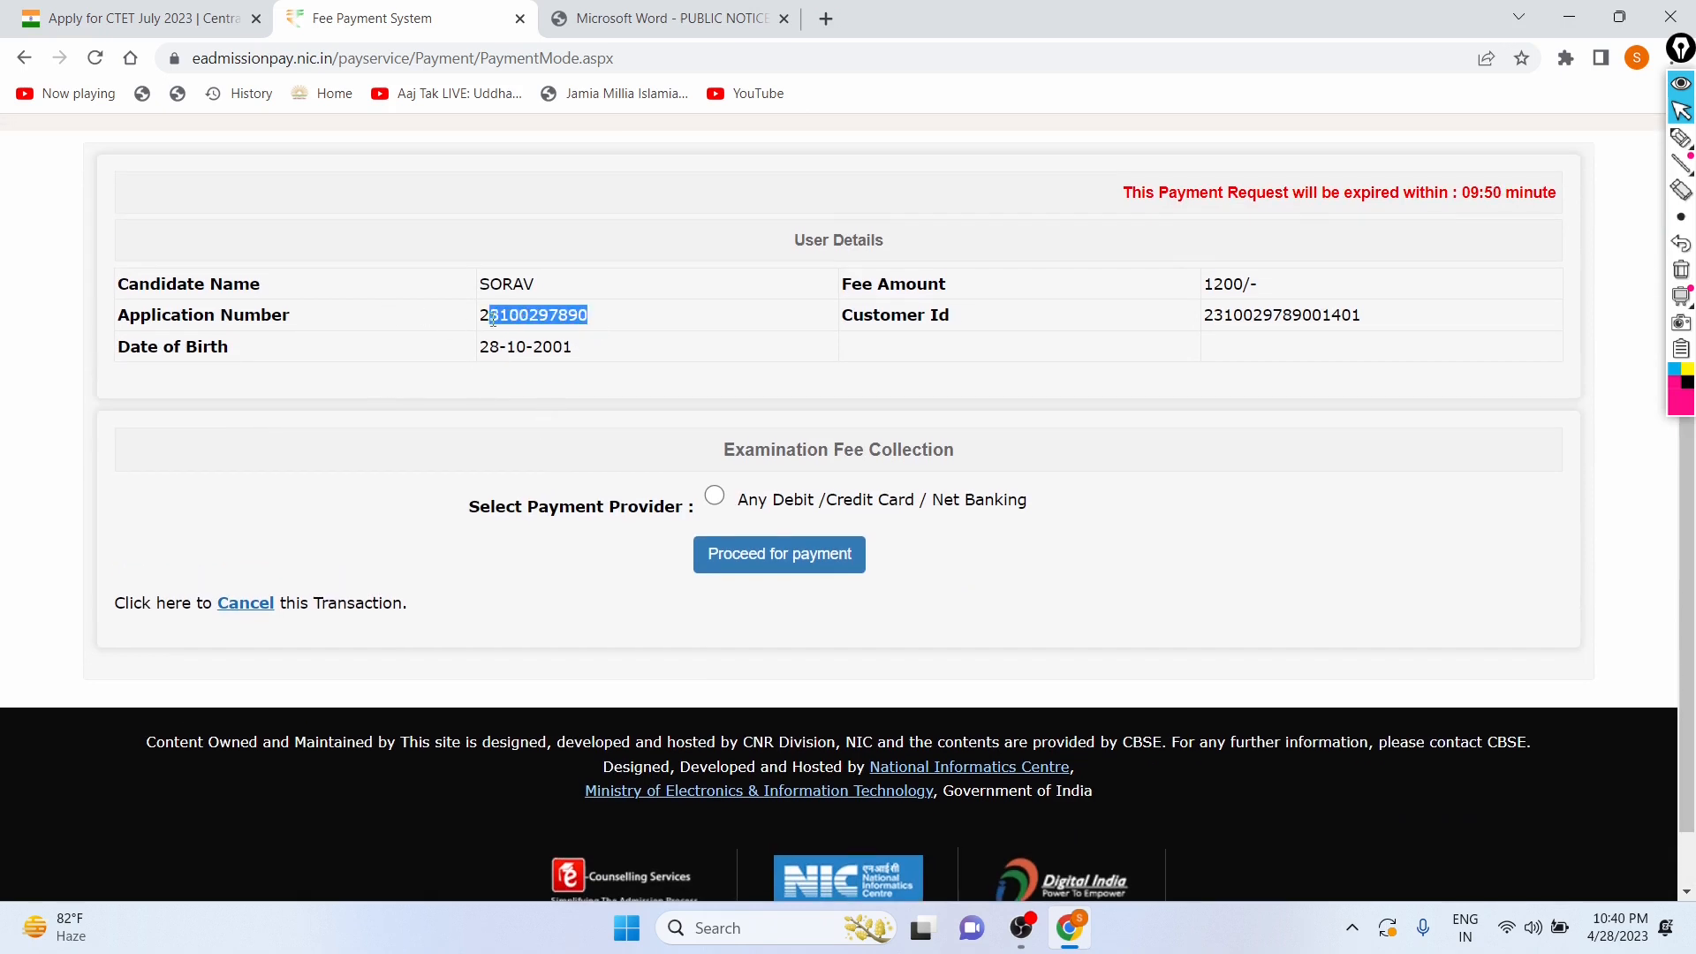
left_click(471, 345)
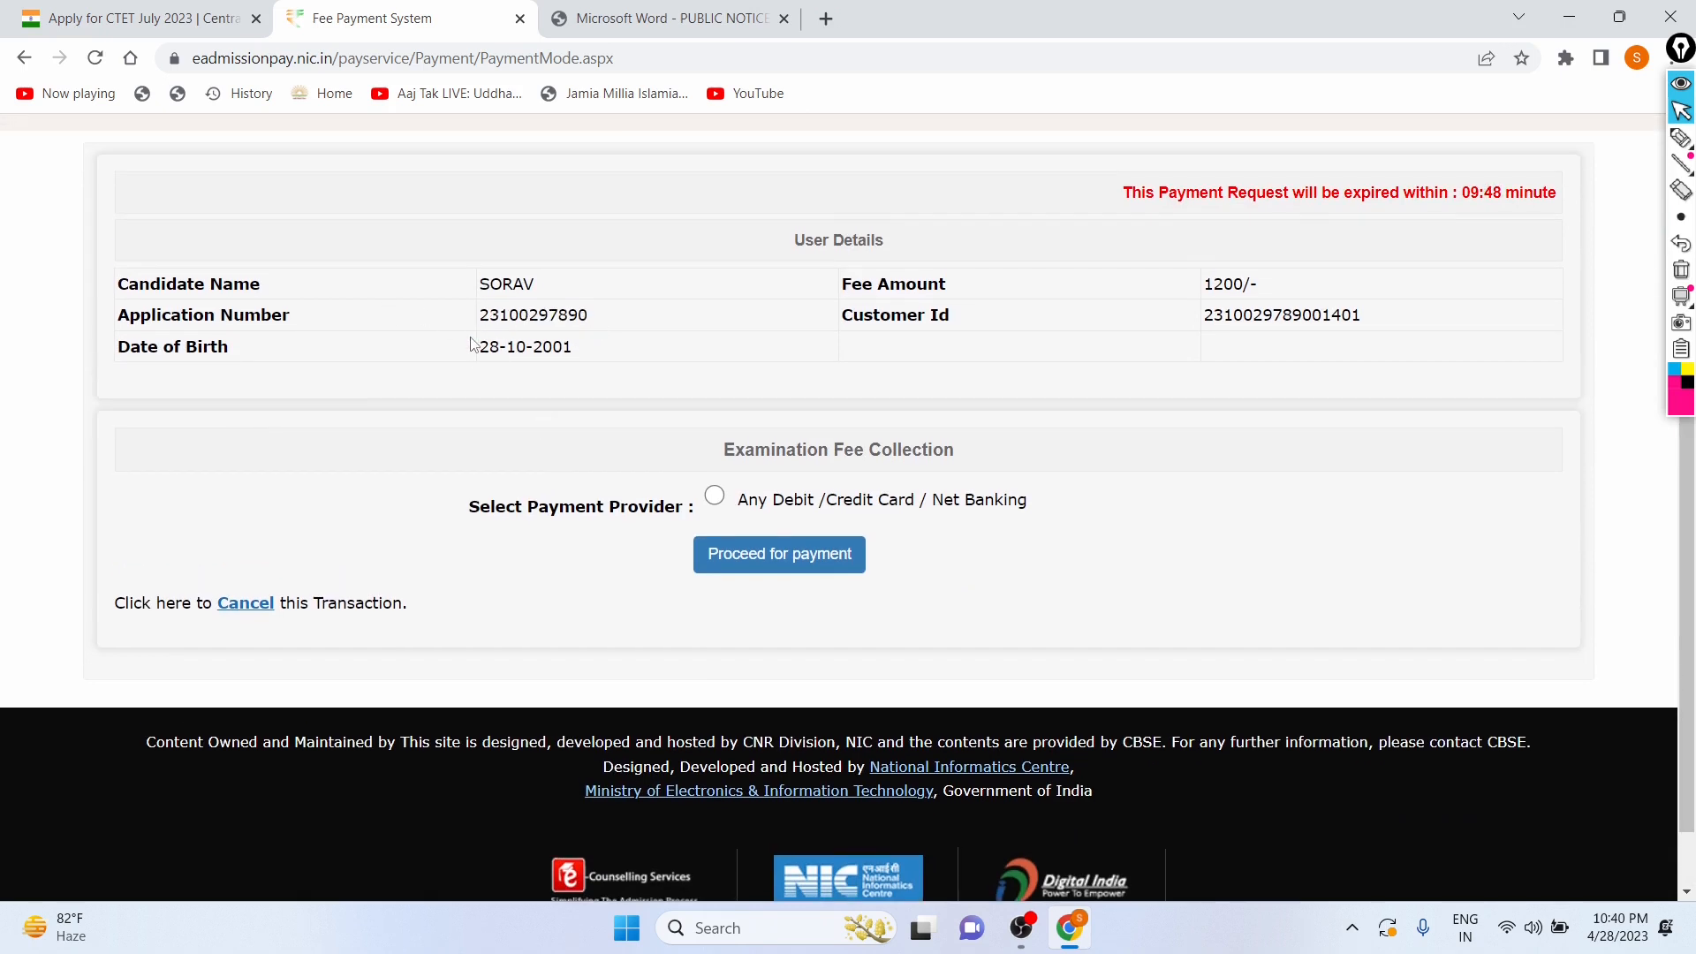
left_click(714, 503)
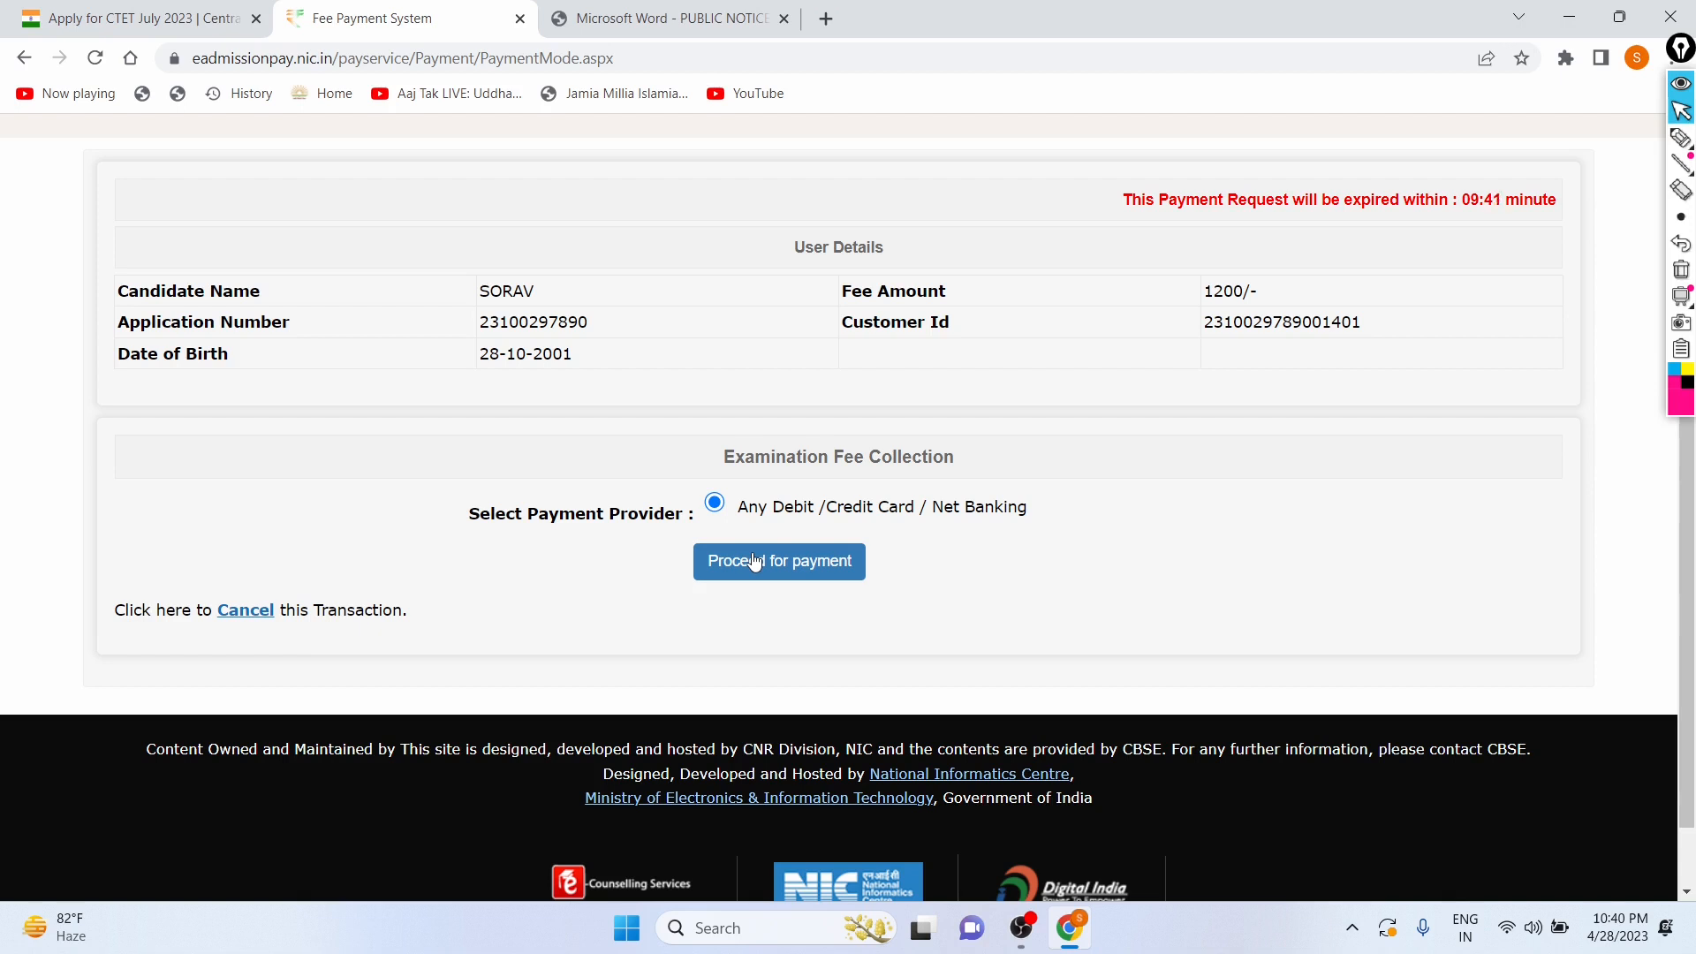
Step: Briefly circle the payment expiry countdown, then proceed to the BillDesk gateway
left_click(1677, 148)
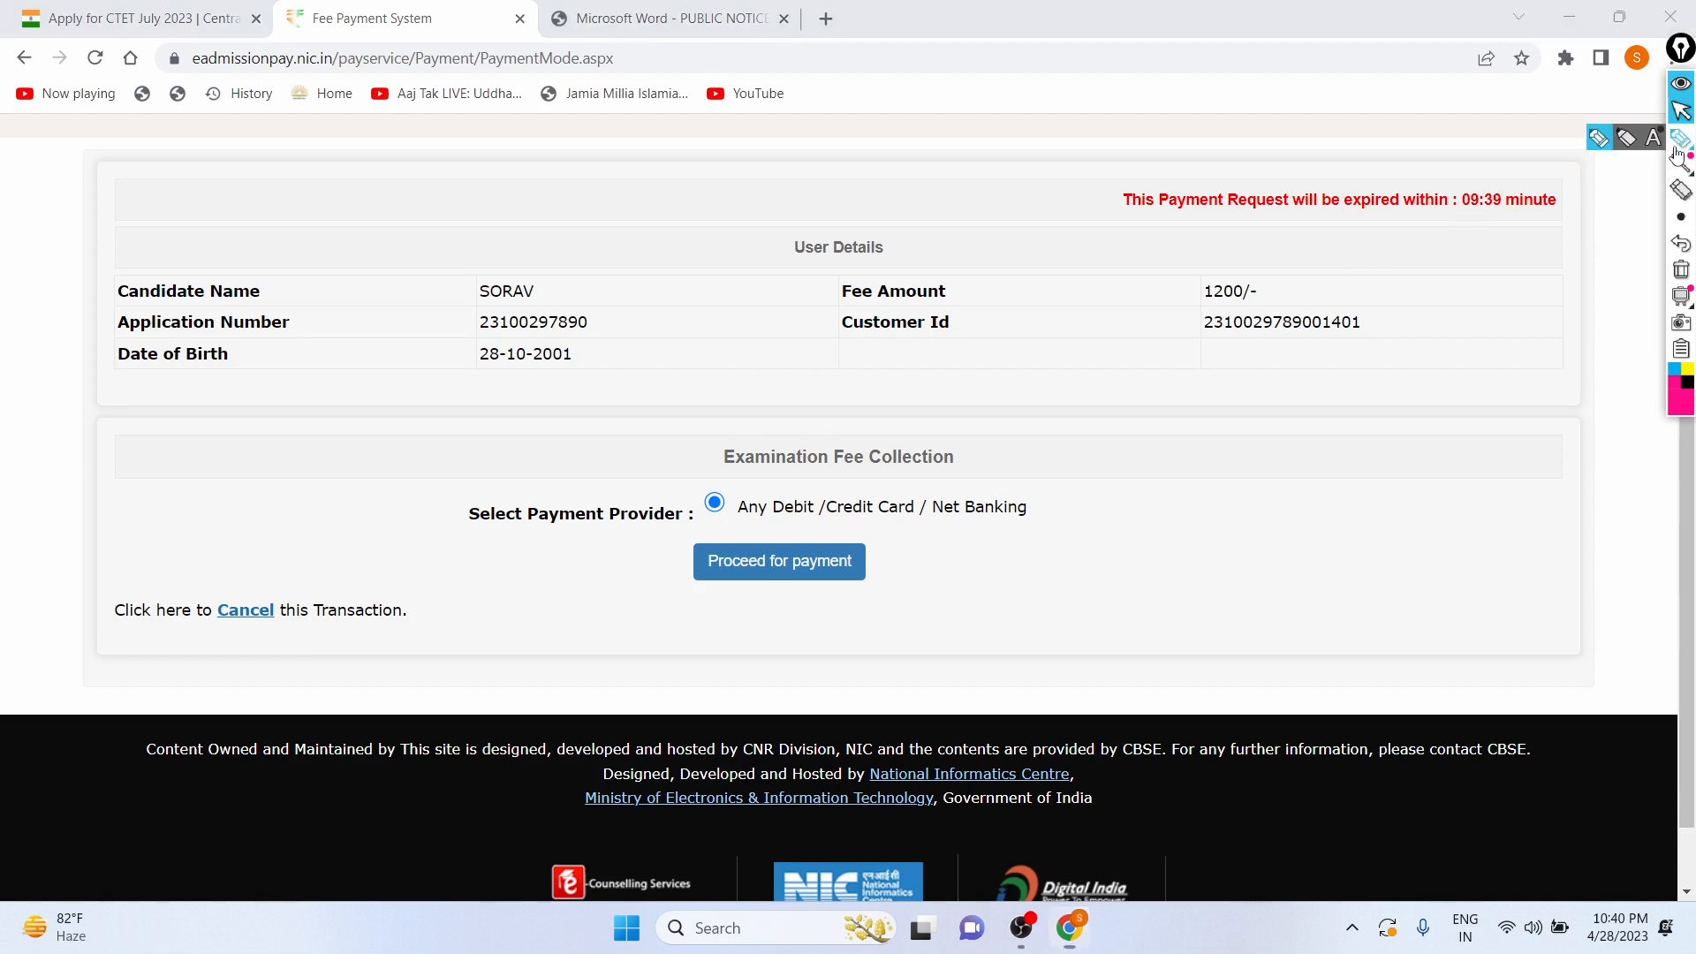
mouse_move(1523, 170)
left_mouse_down()
mouse_move(1508, 273)
mouse_move(1499, 189)
left_mouse_up()
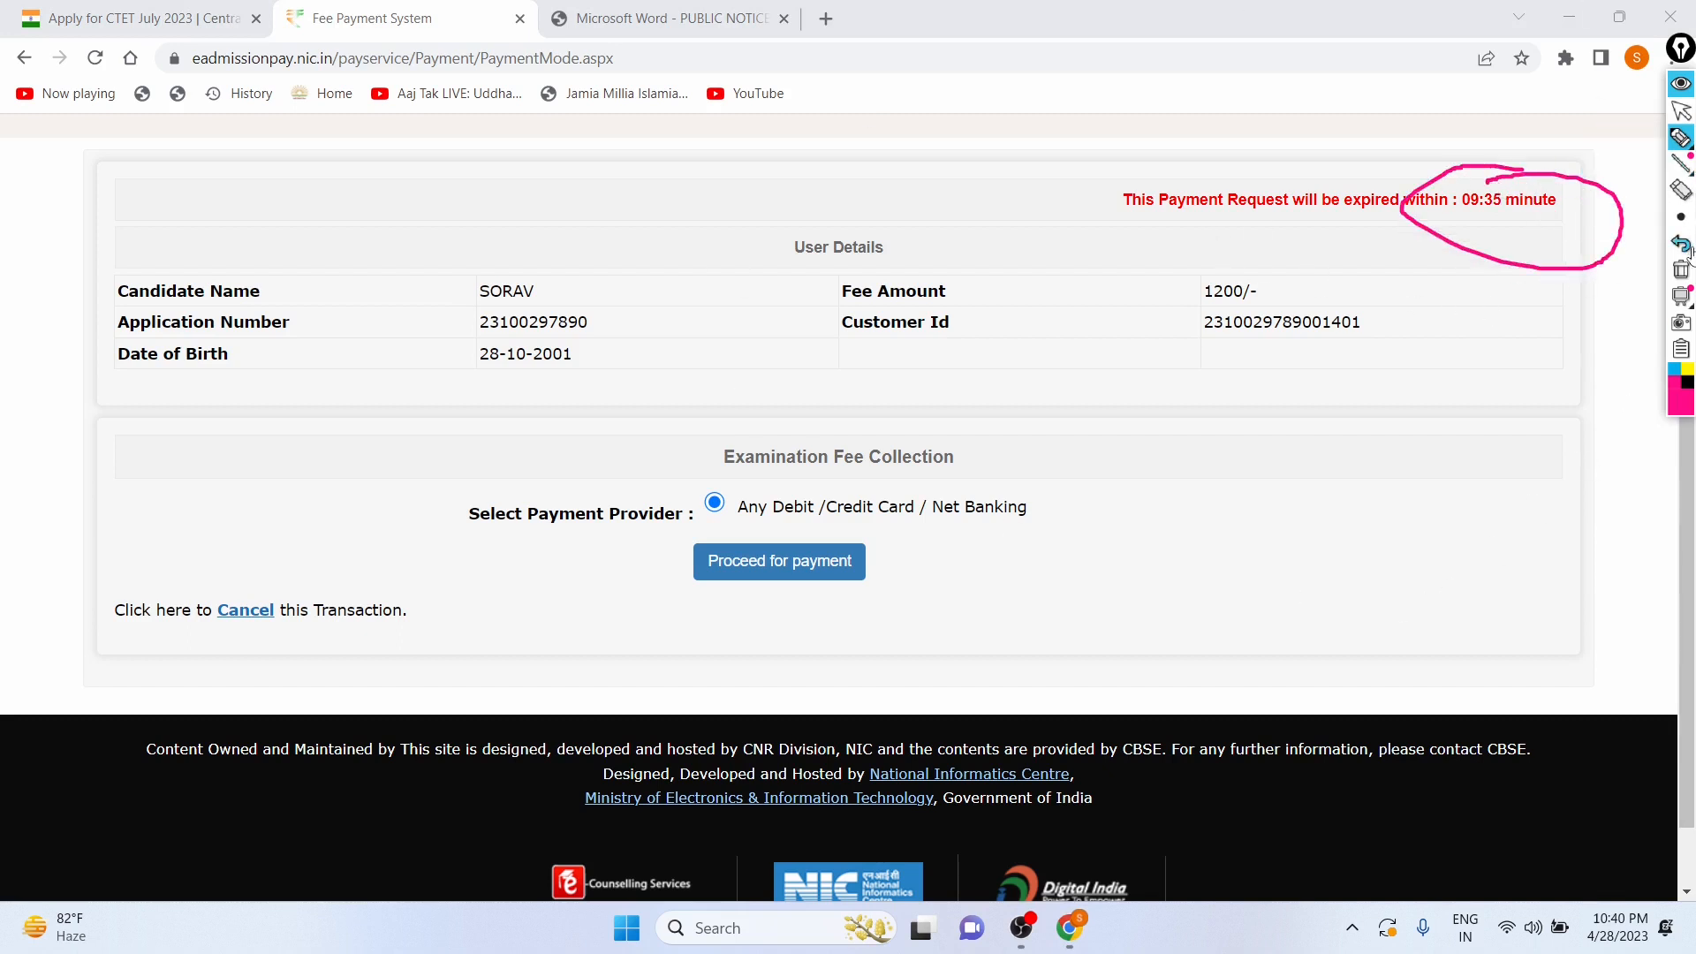
left_click(1683, 246)
left_click(1682, 110)
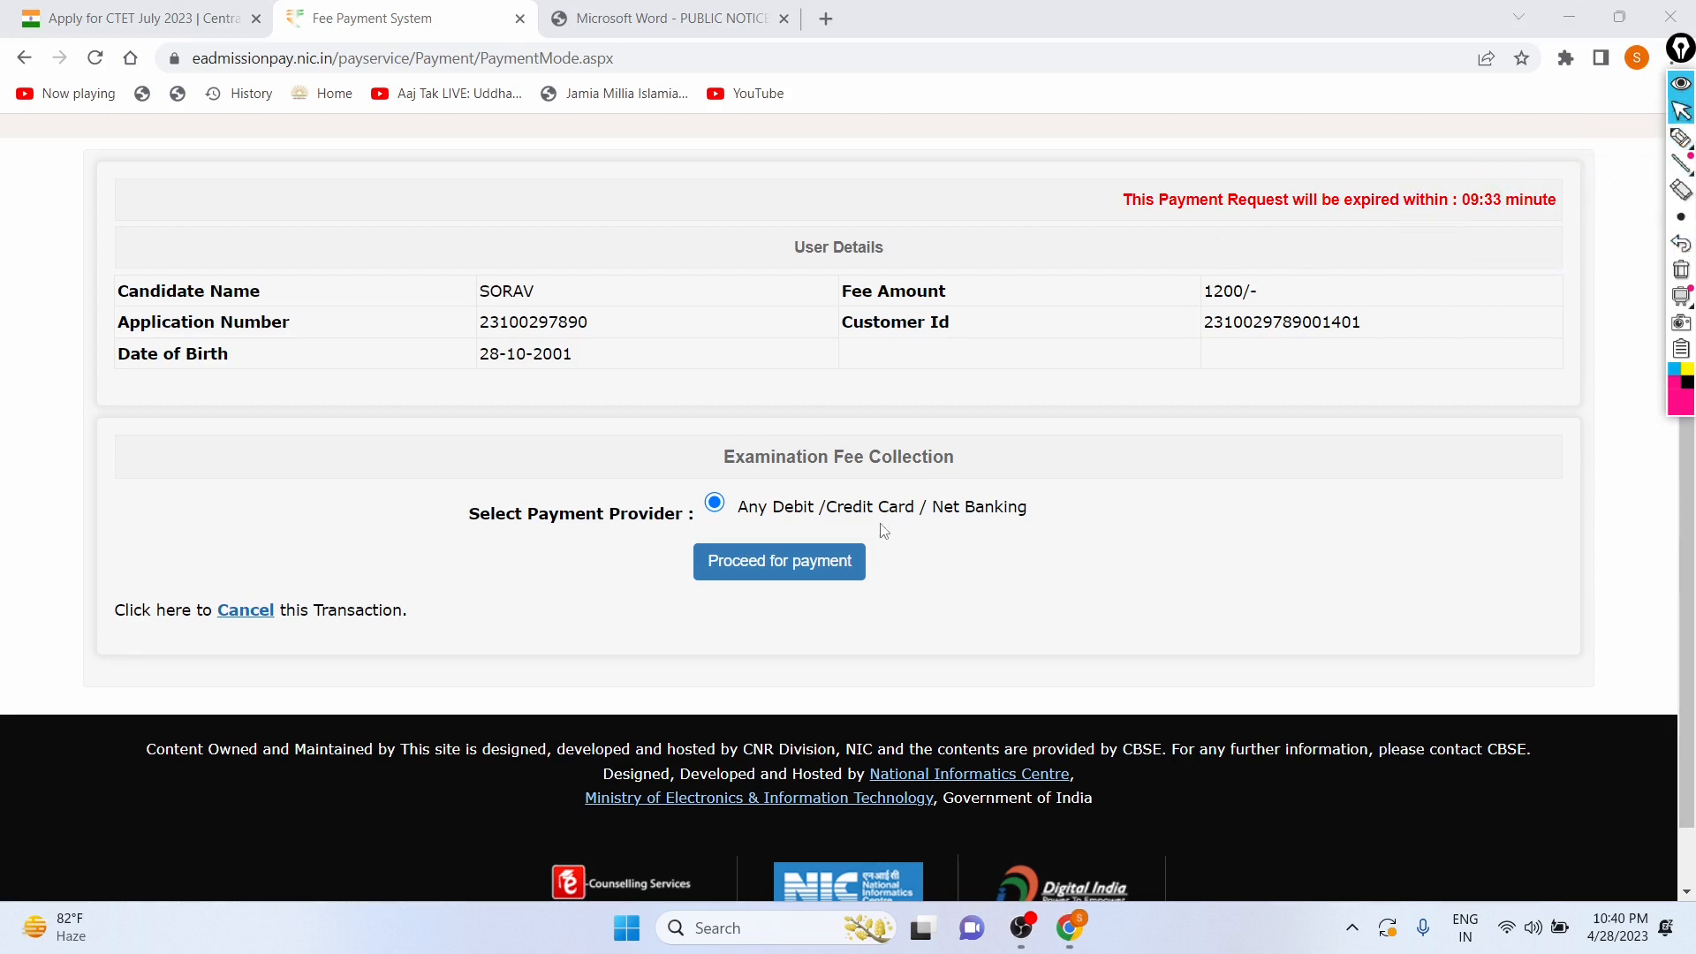
left_click(793, 568)
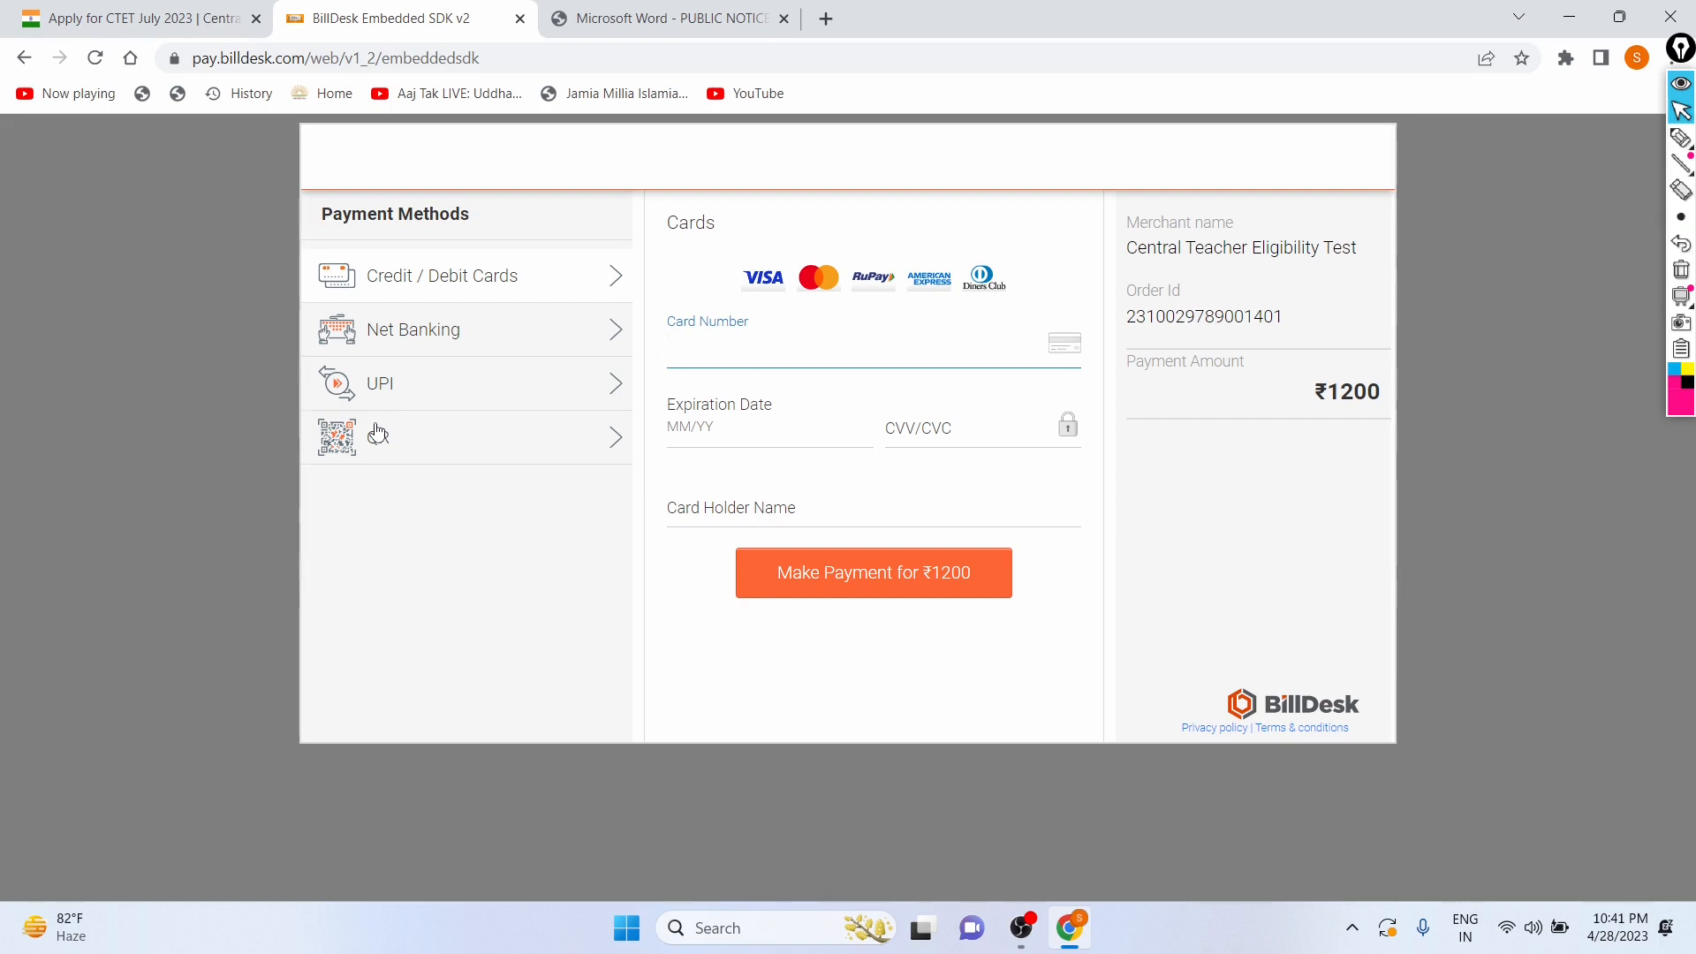
Step: Switch from card entry to QR payment and generate a BHIM UPI QR code for ₹1200
left_click(679, 430)
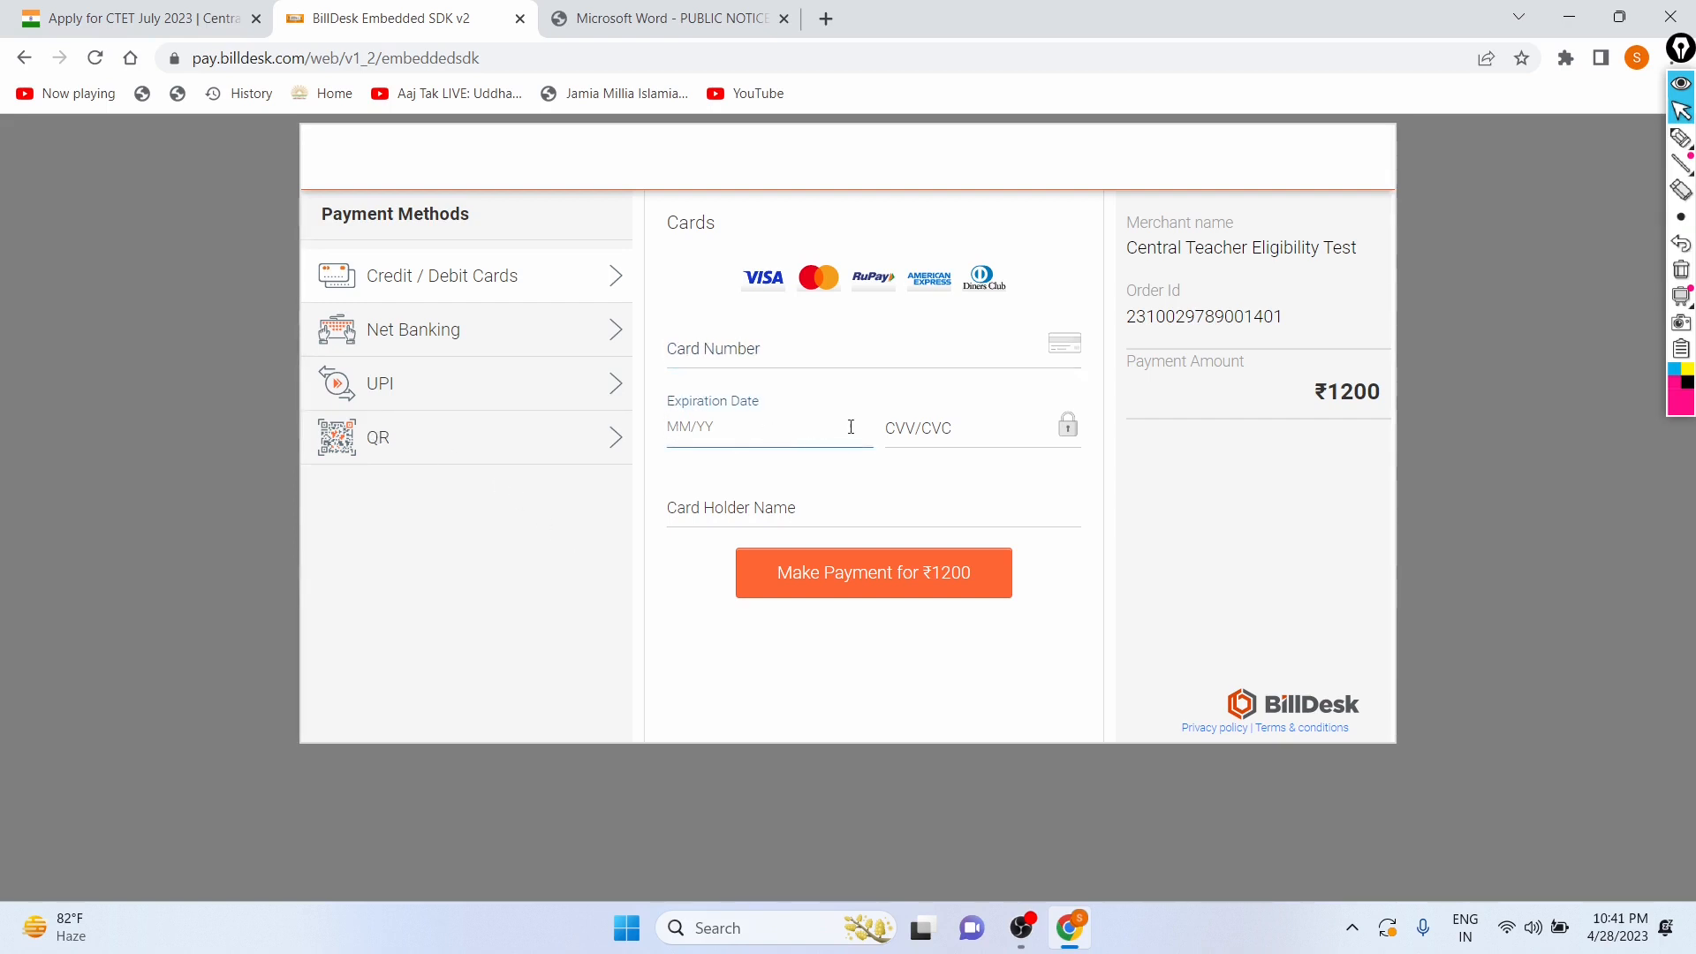
left_click(917, 430)
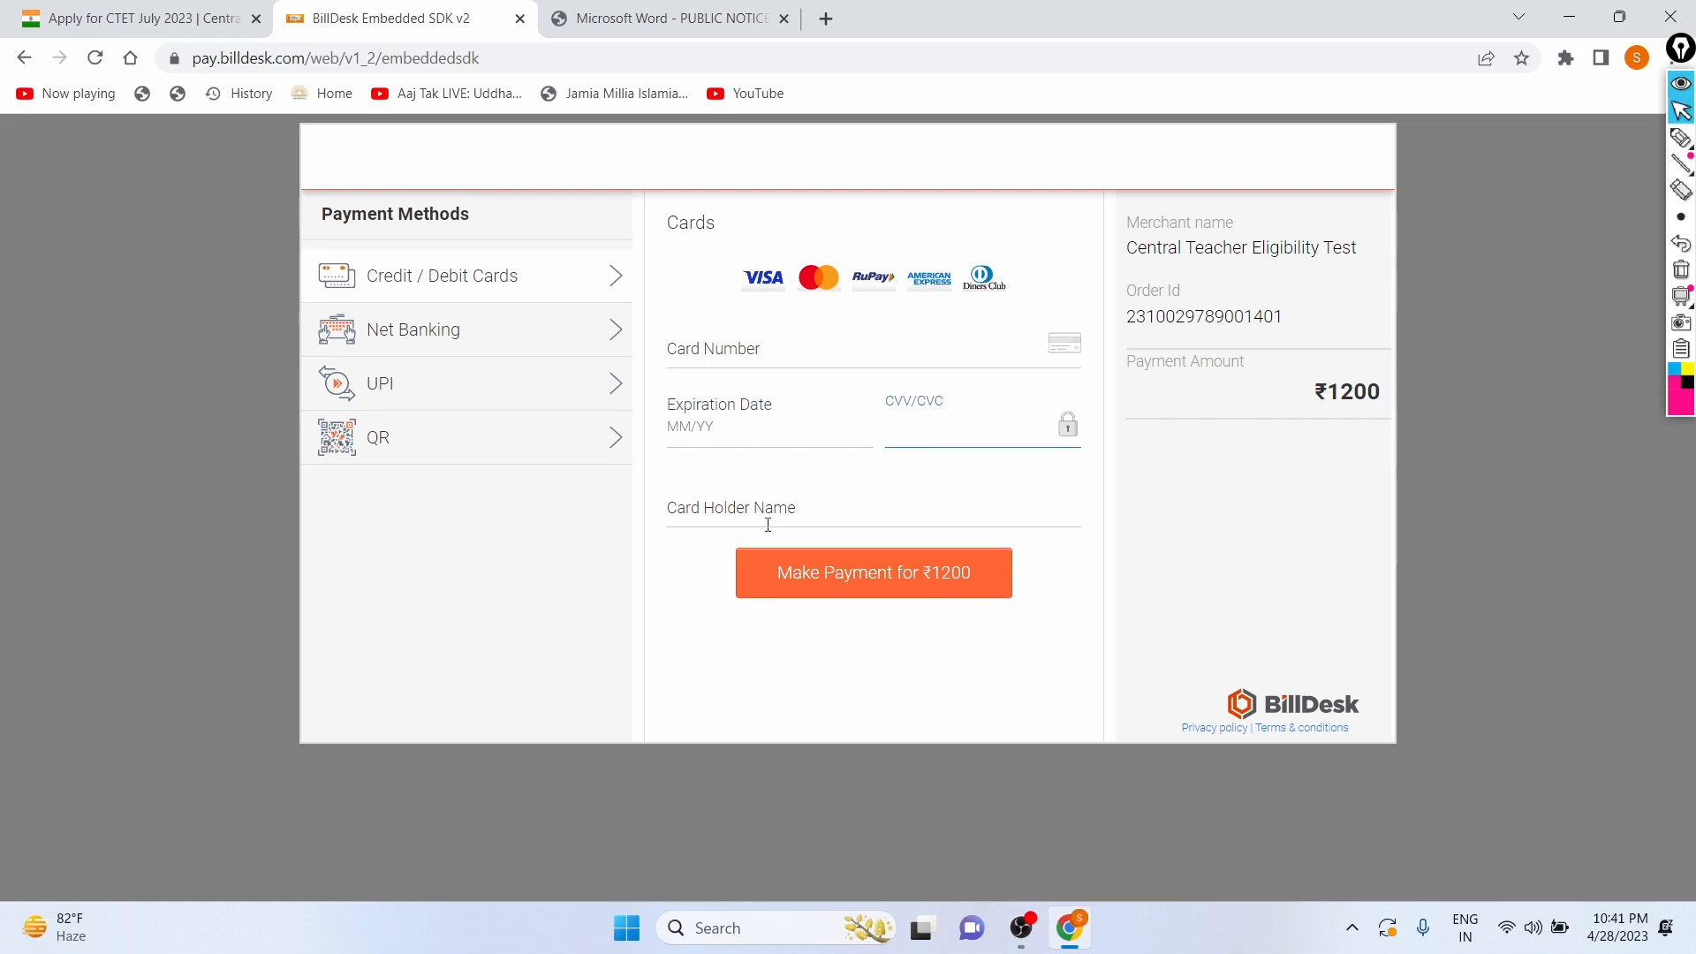
left_click(715, 519)
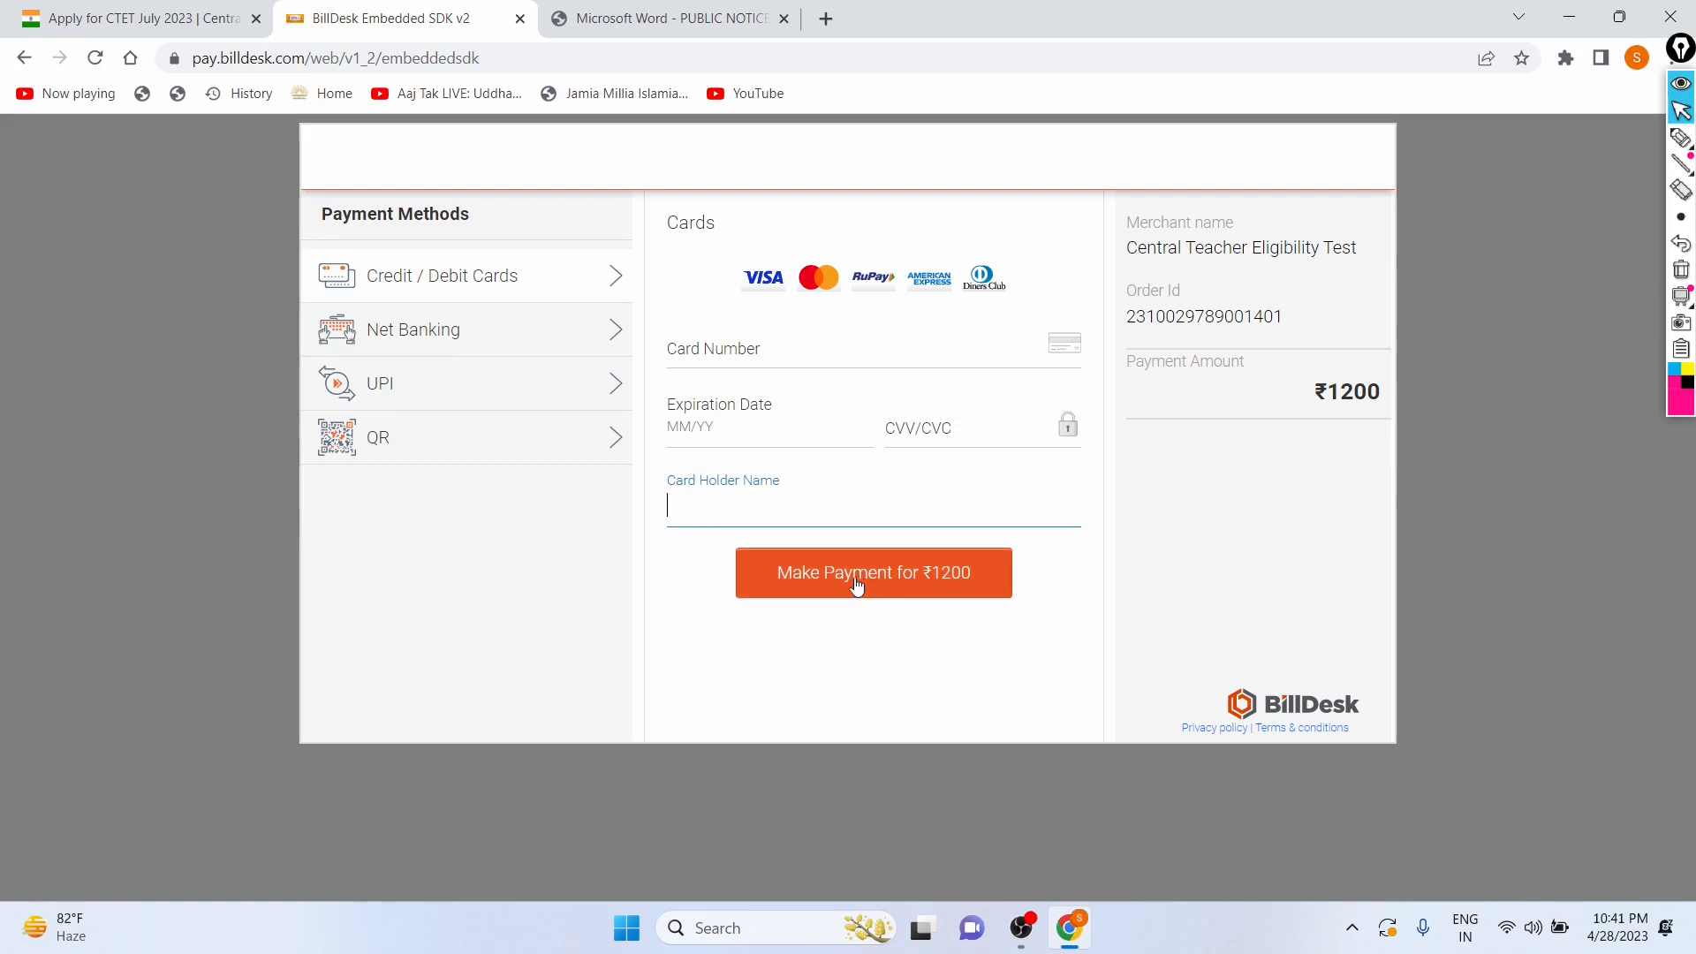
left_click(384, 439)
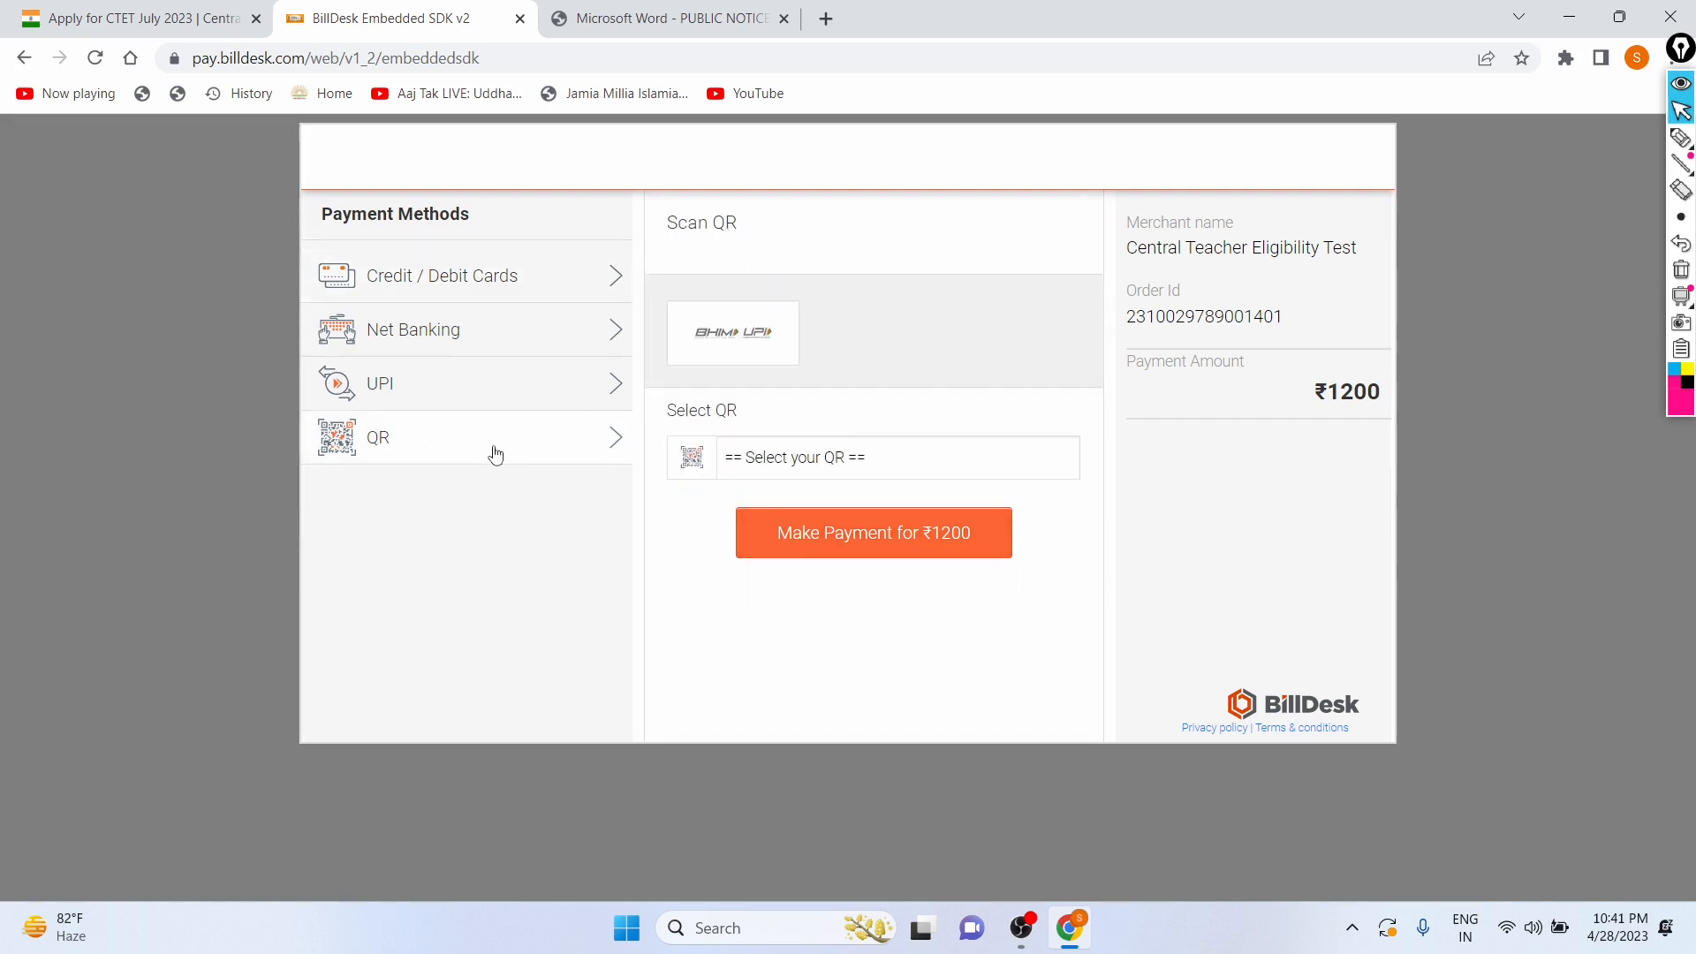
left_click(844, 539)
left_click(831, 490)
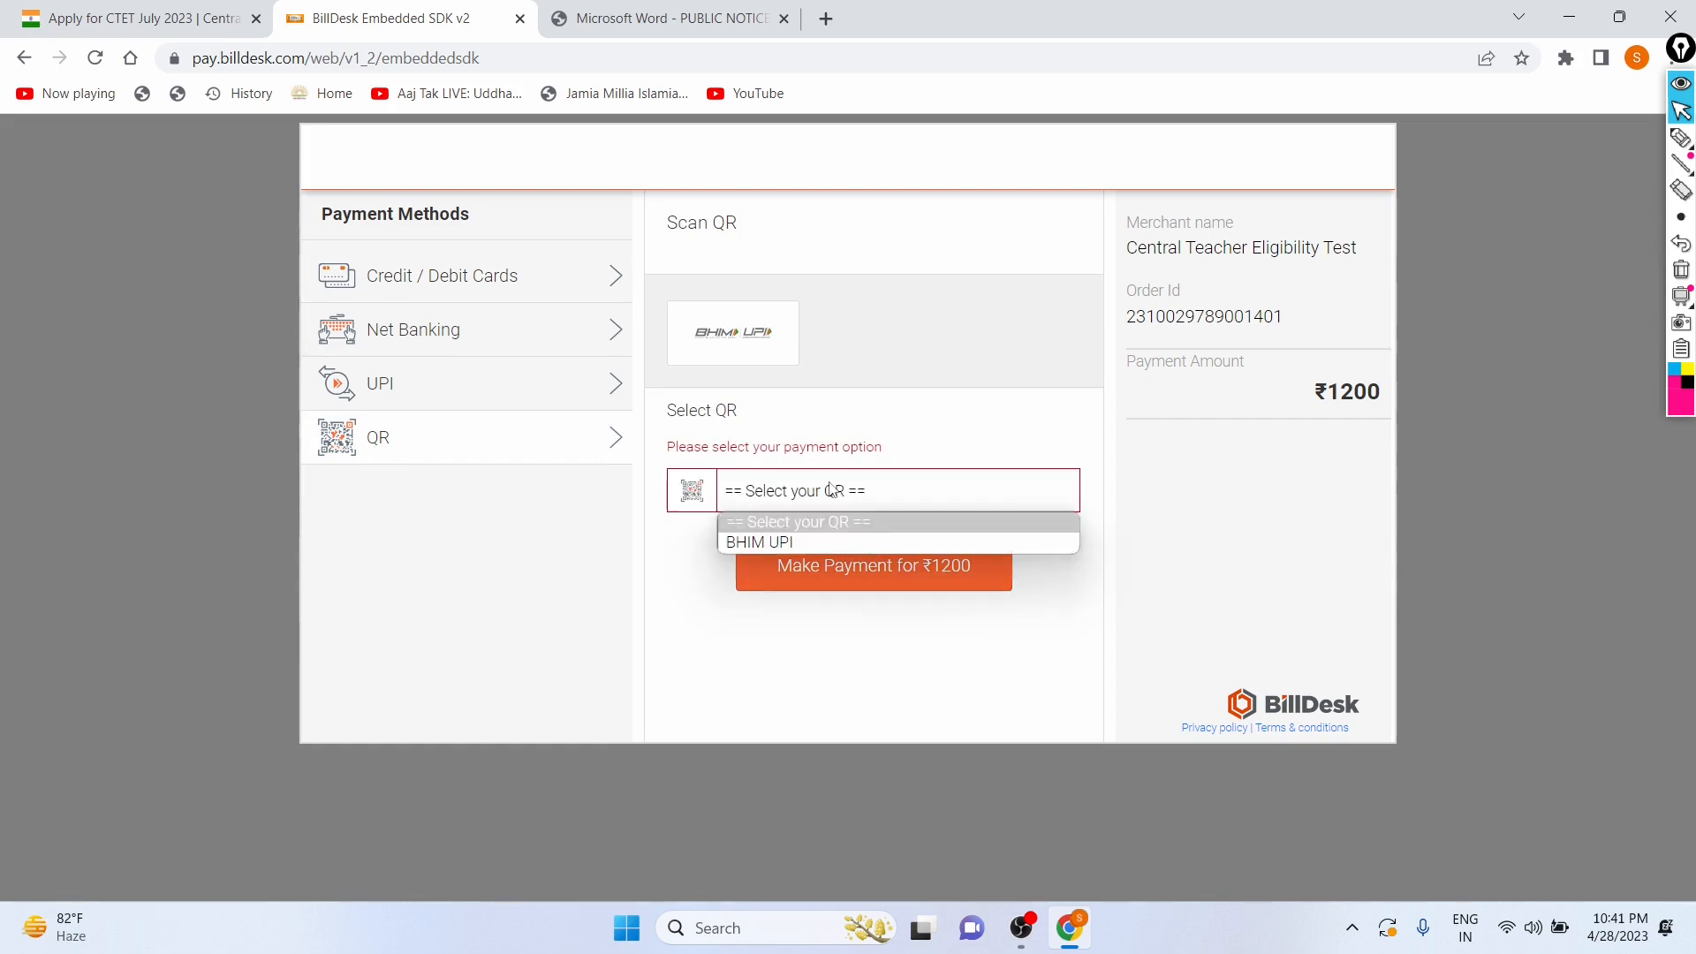
left_click(780, 540)
left_click(780, 545)
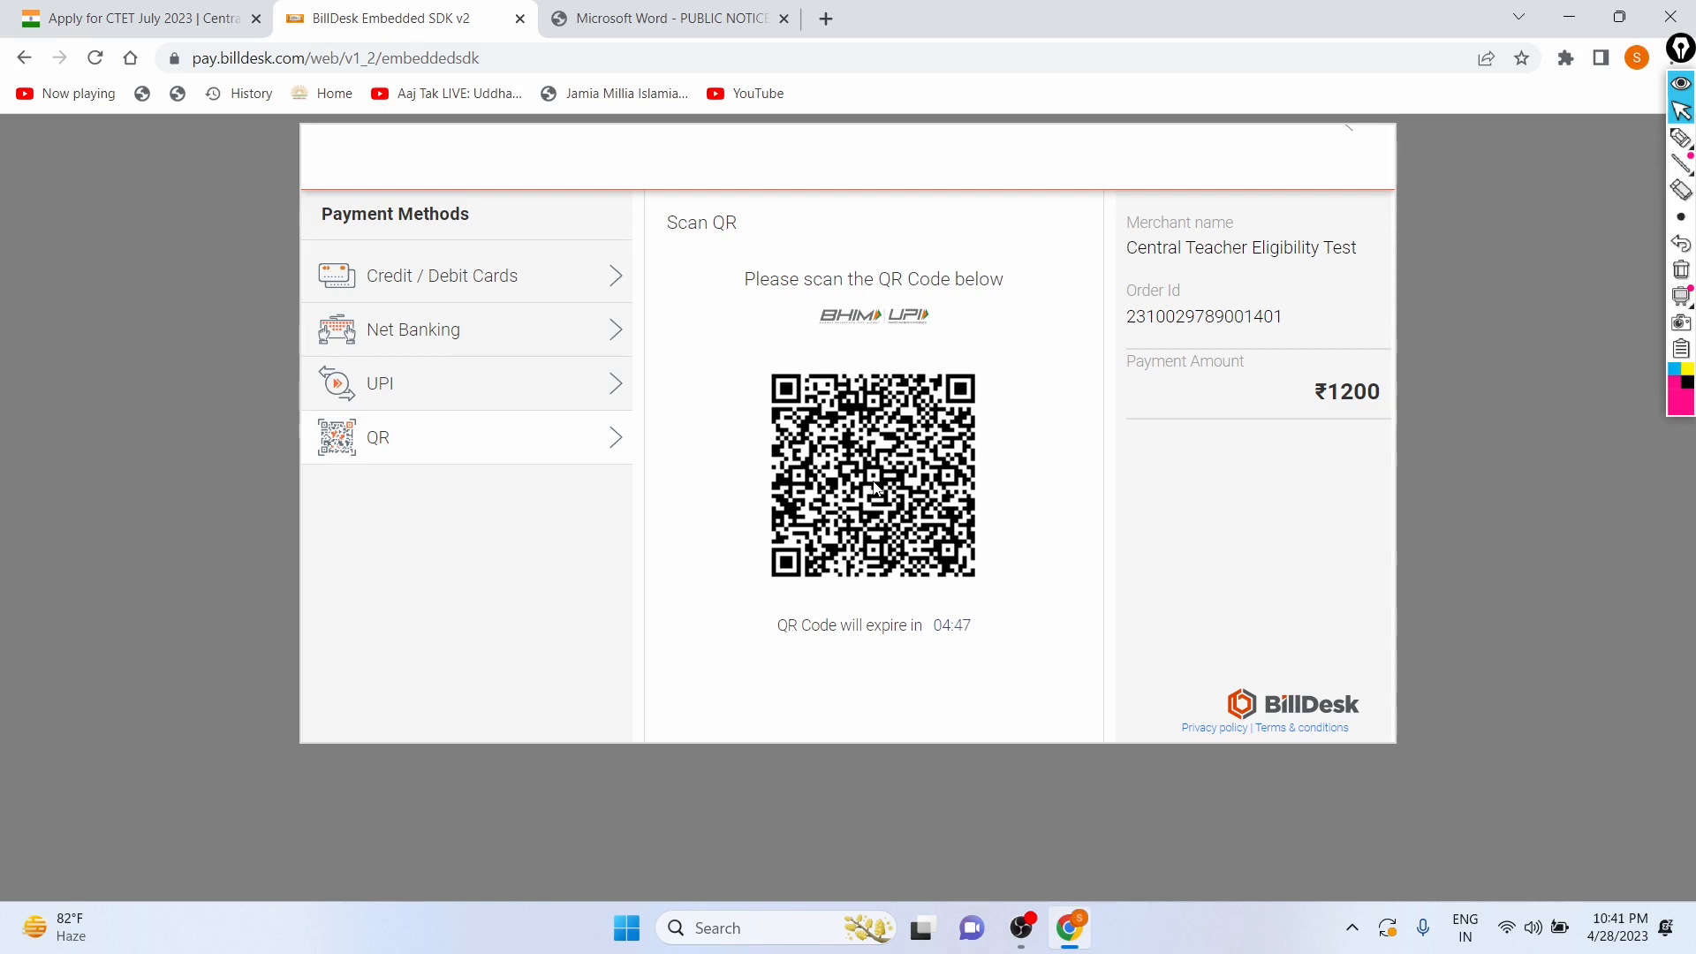
Step: Mark the QR expiry timer with annotations, clear them, and go back from the QR page
left_click(1681, 137)
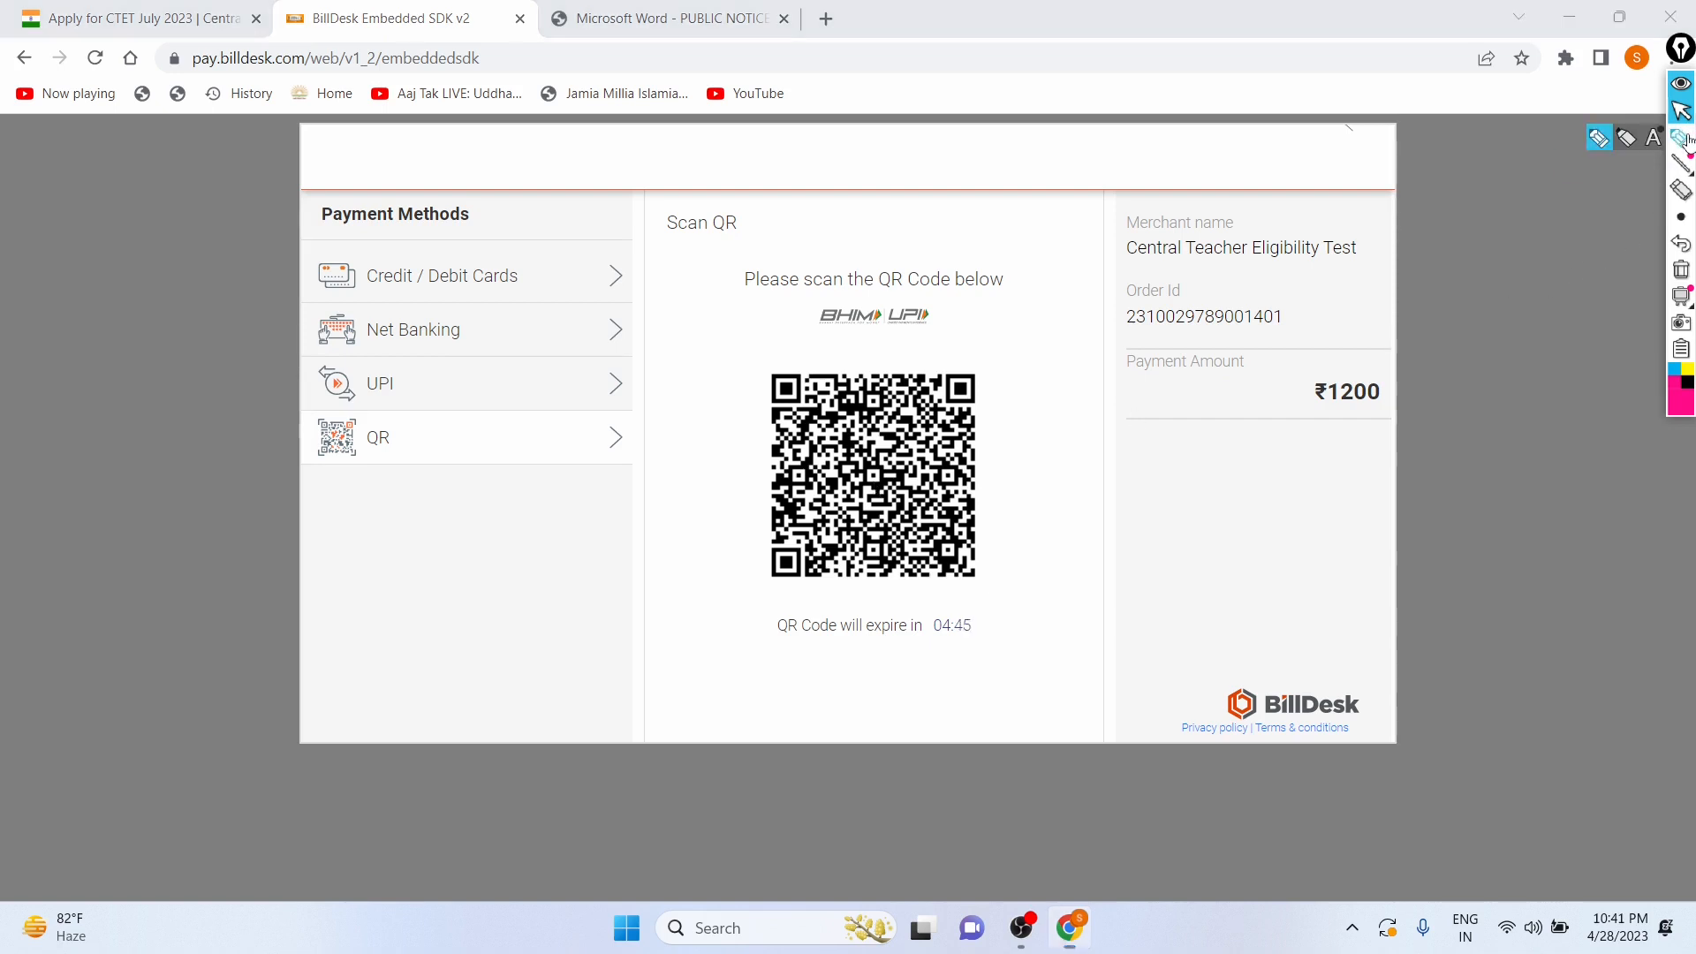
mouse_move(963, 581)
left_mouse_down()
mouse_move(942, 584)
mouse_move(1052, 704)
mouse_move(919, 557)
left_mouse_up()
mouse_move(926, 661)
left_mouse_down()
mouse_move(981, 655)
mouse_move(1078, 595)
left_mouse_up()
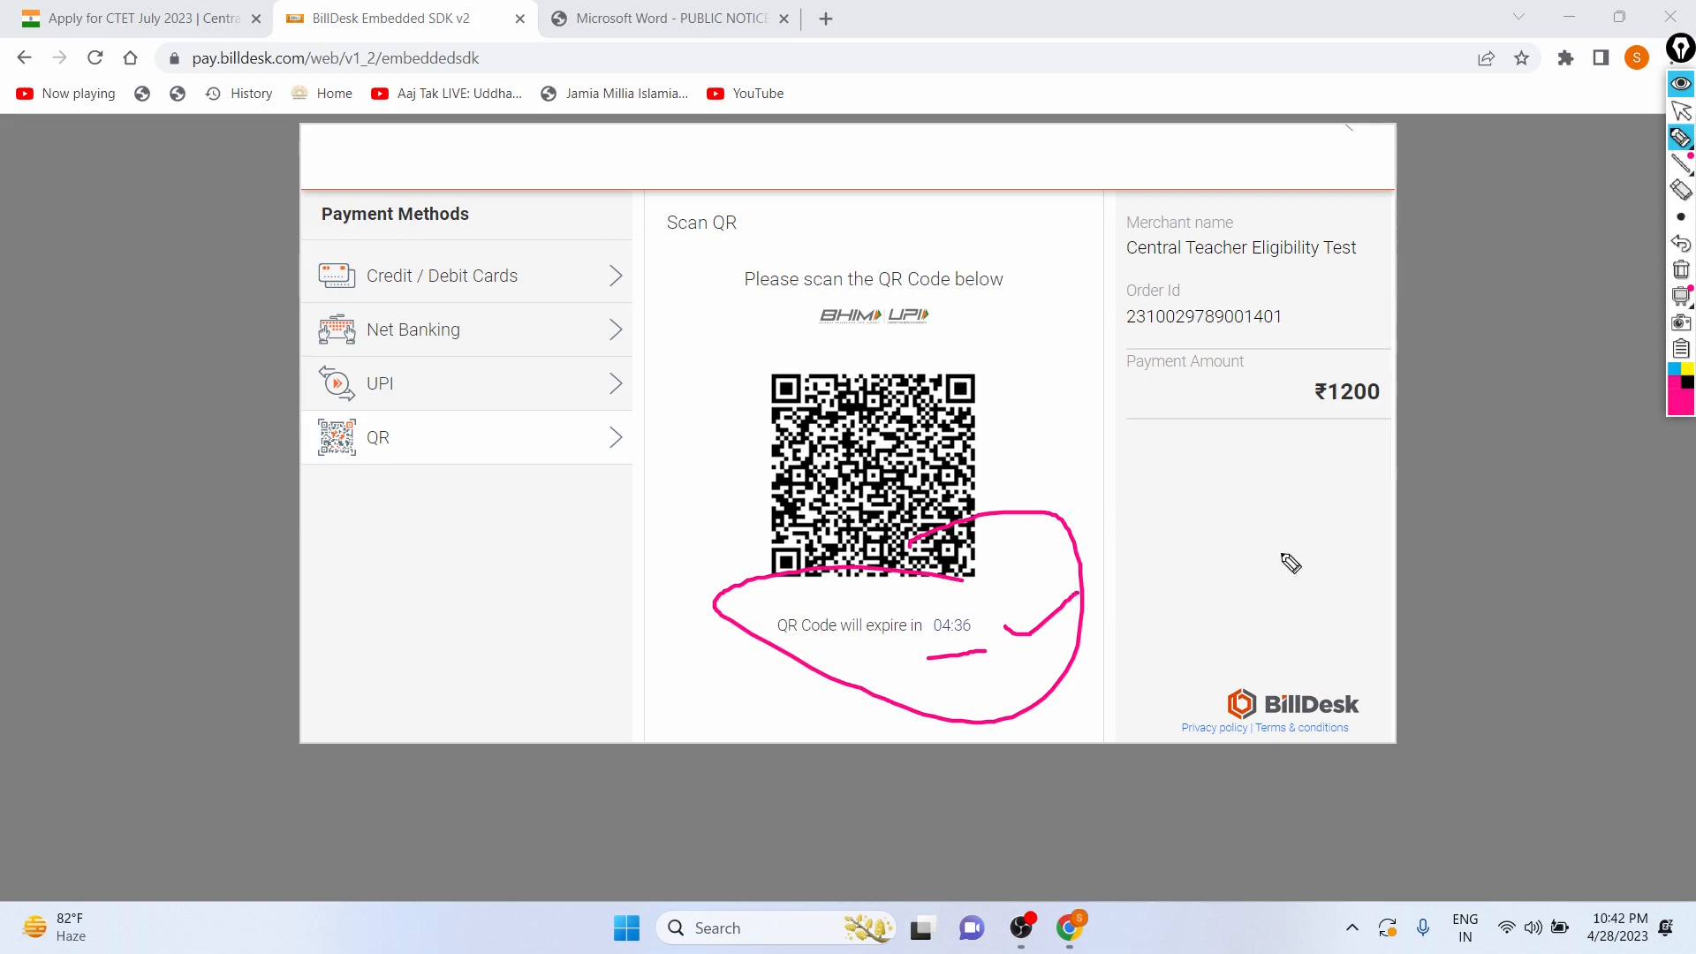
left_click(1680, 137)
left_click(1681, 111)
double_click(1677, 249)
left_click(1677, 266)
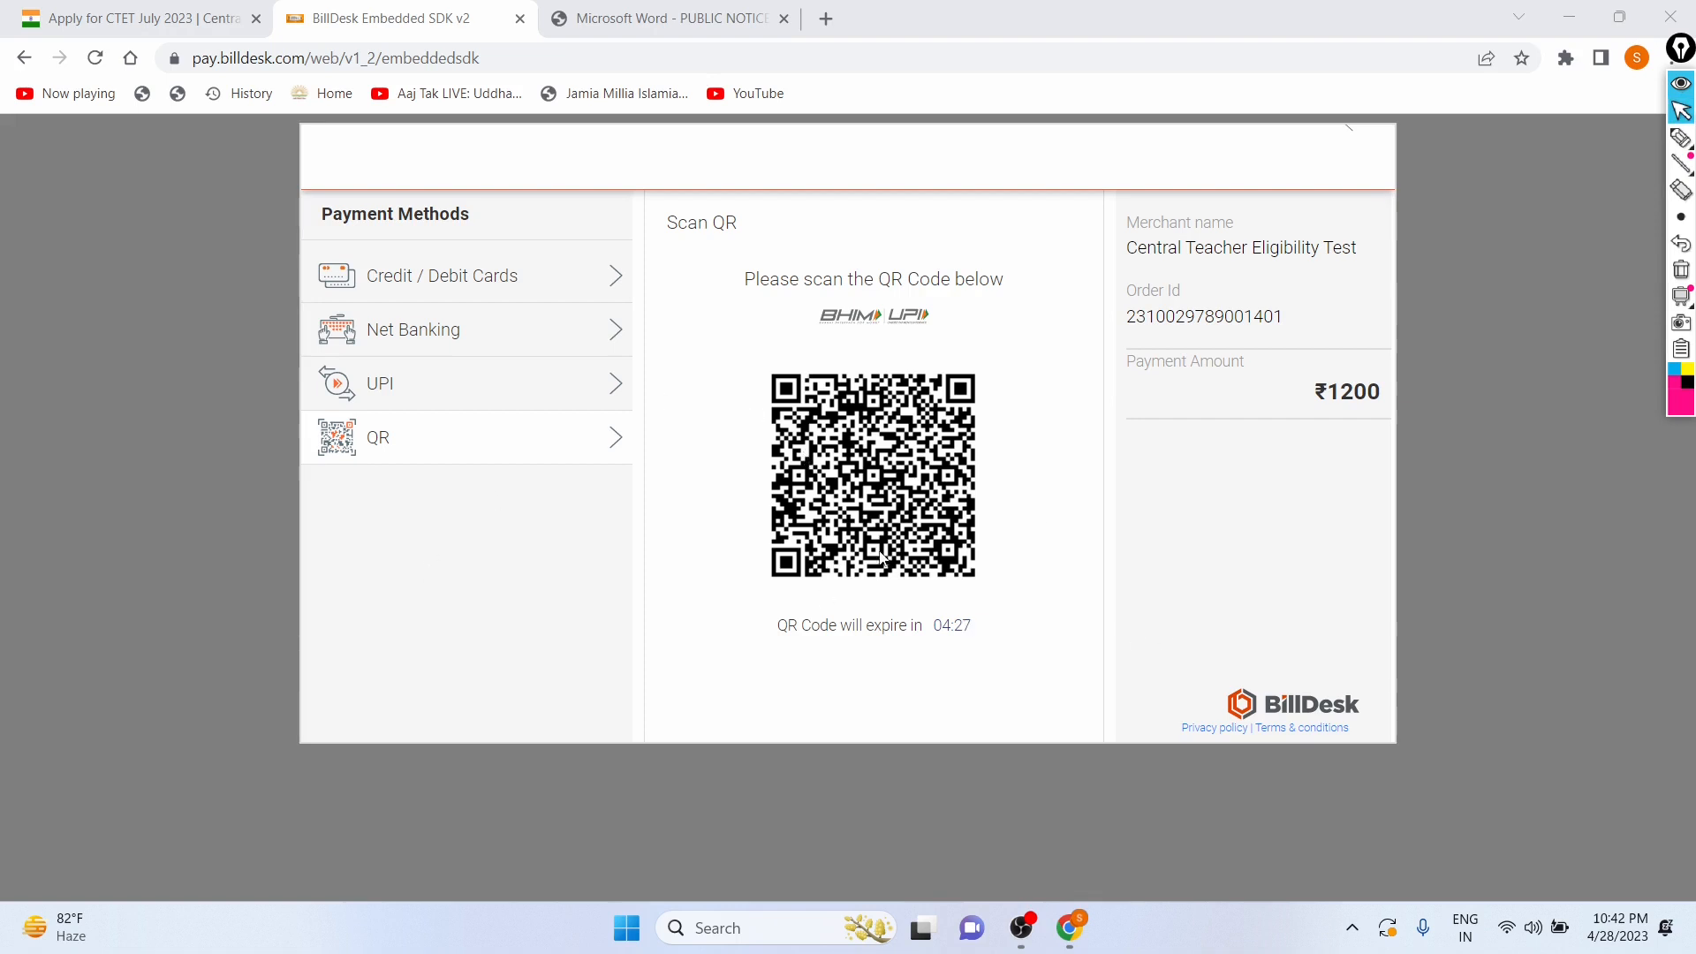
left_click(14, 65)
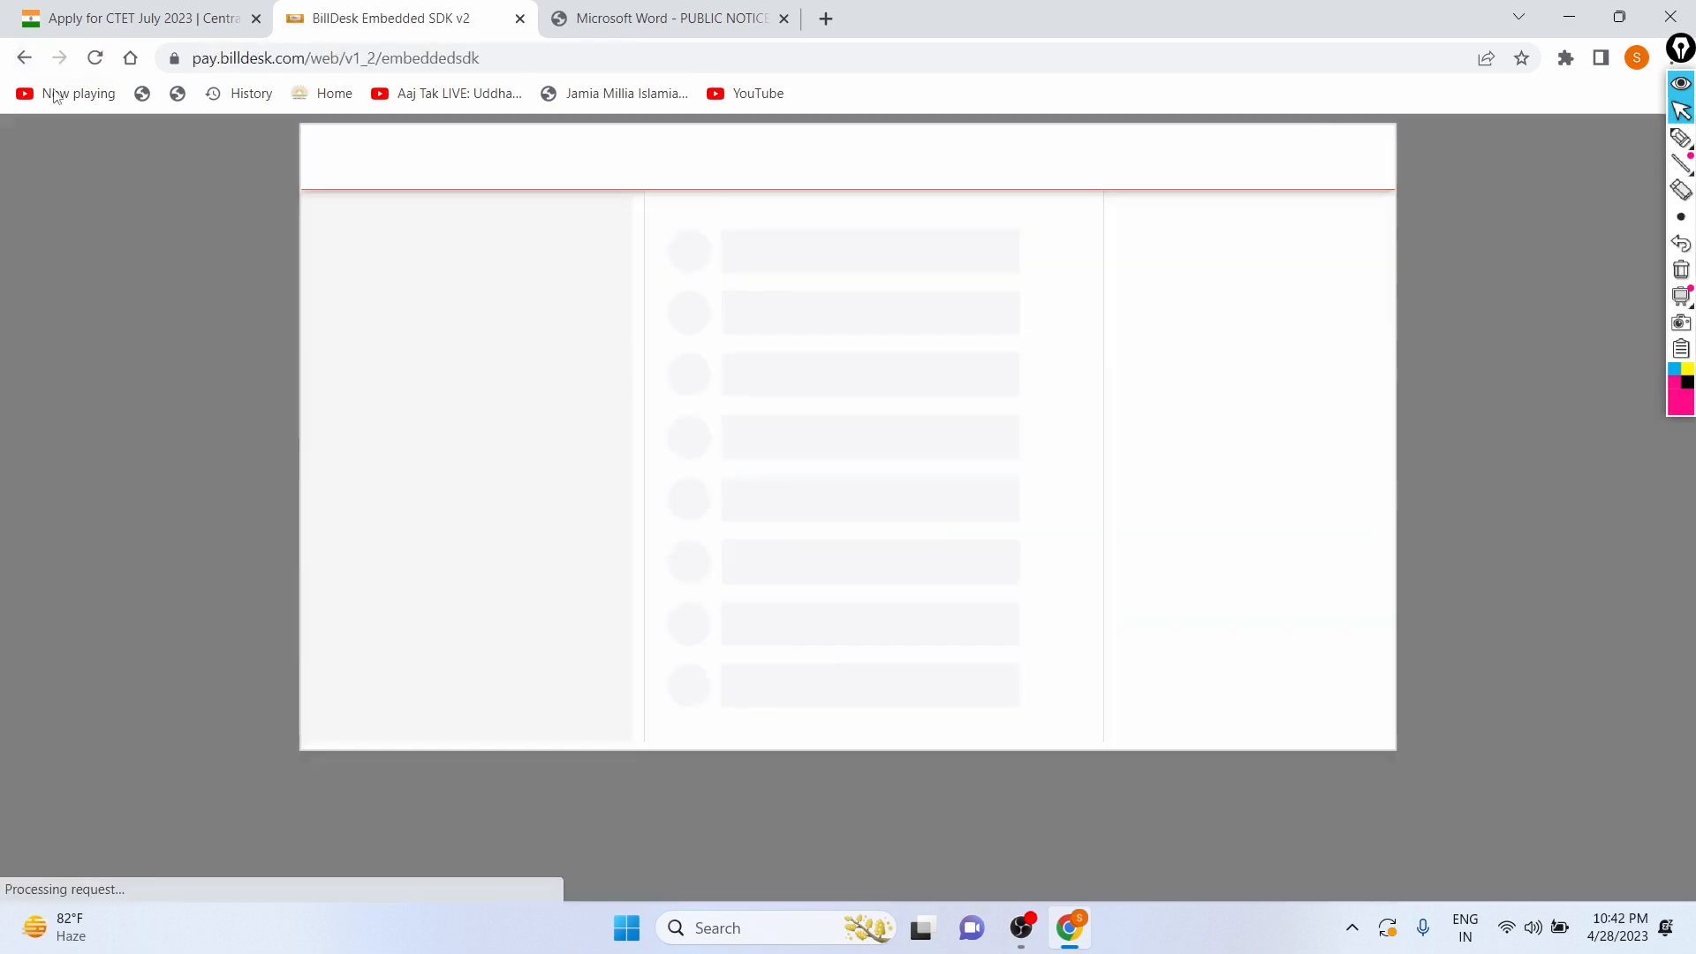
Step: Return to the Session Timed Out page and choose Click here to Login Again
left_click(24, 58)
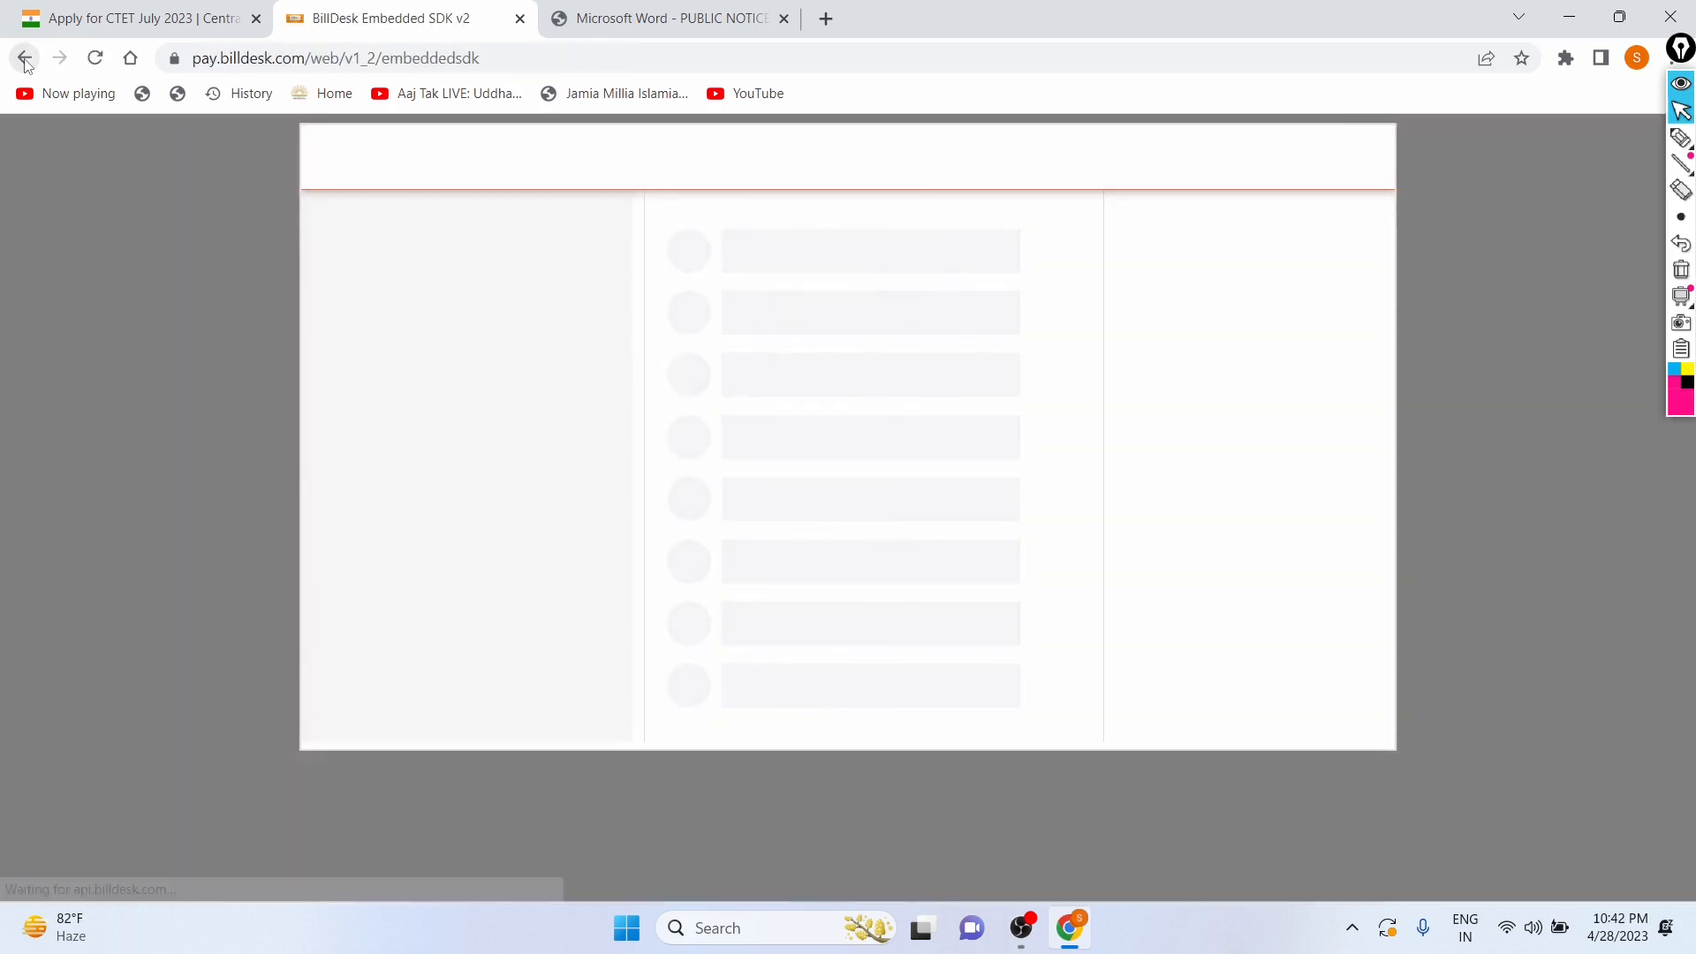
left_click(23, 59)
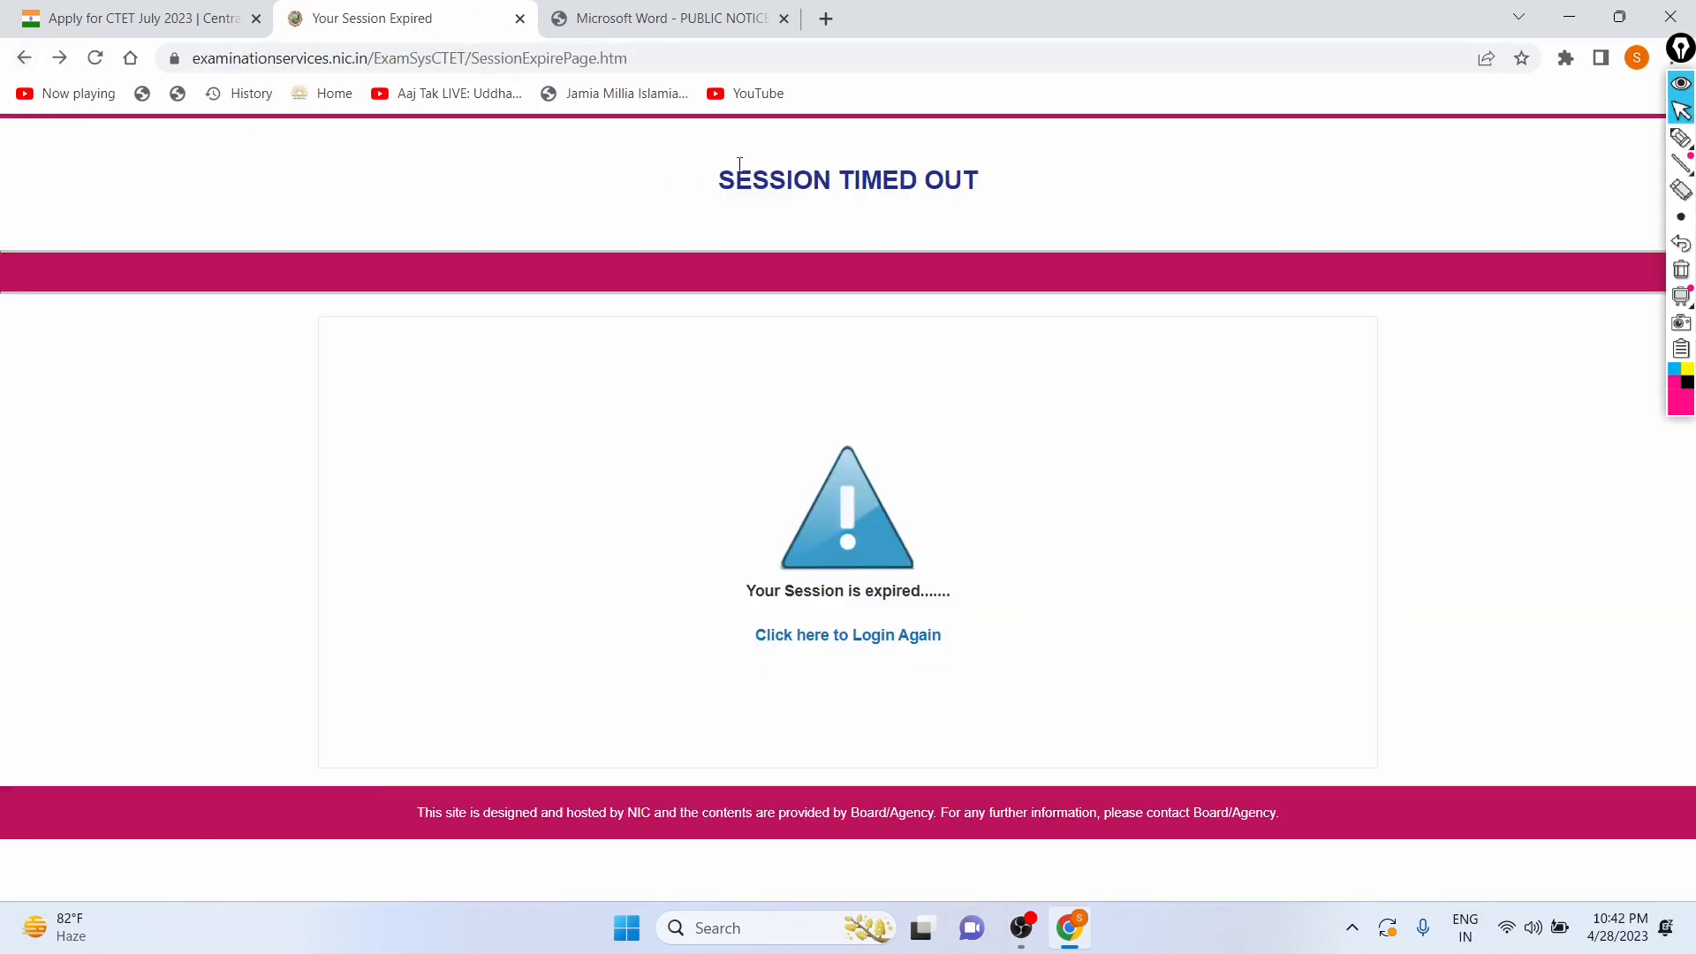
left_click_drag(718, 189, 996, 210)
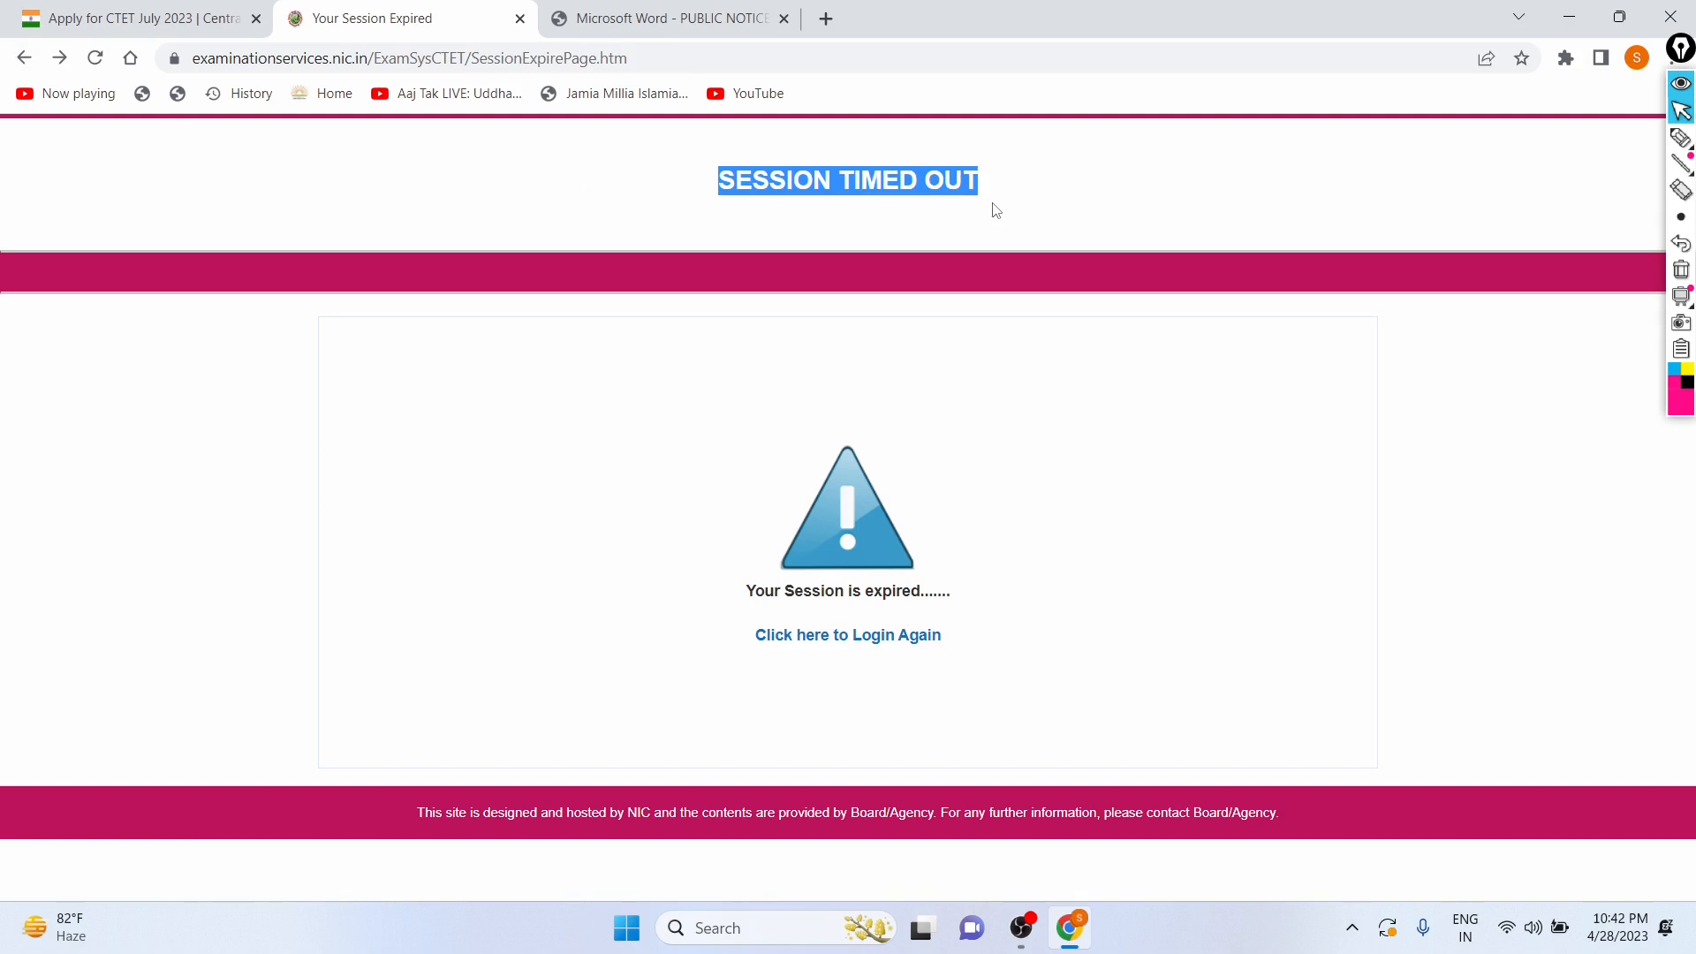
left_click(996, 210)
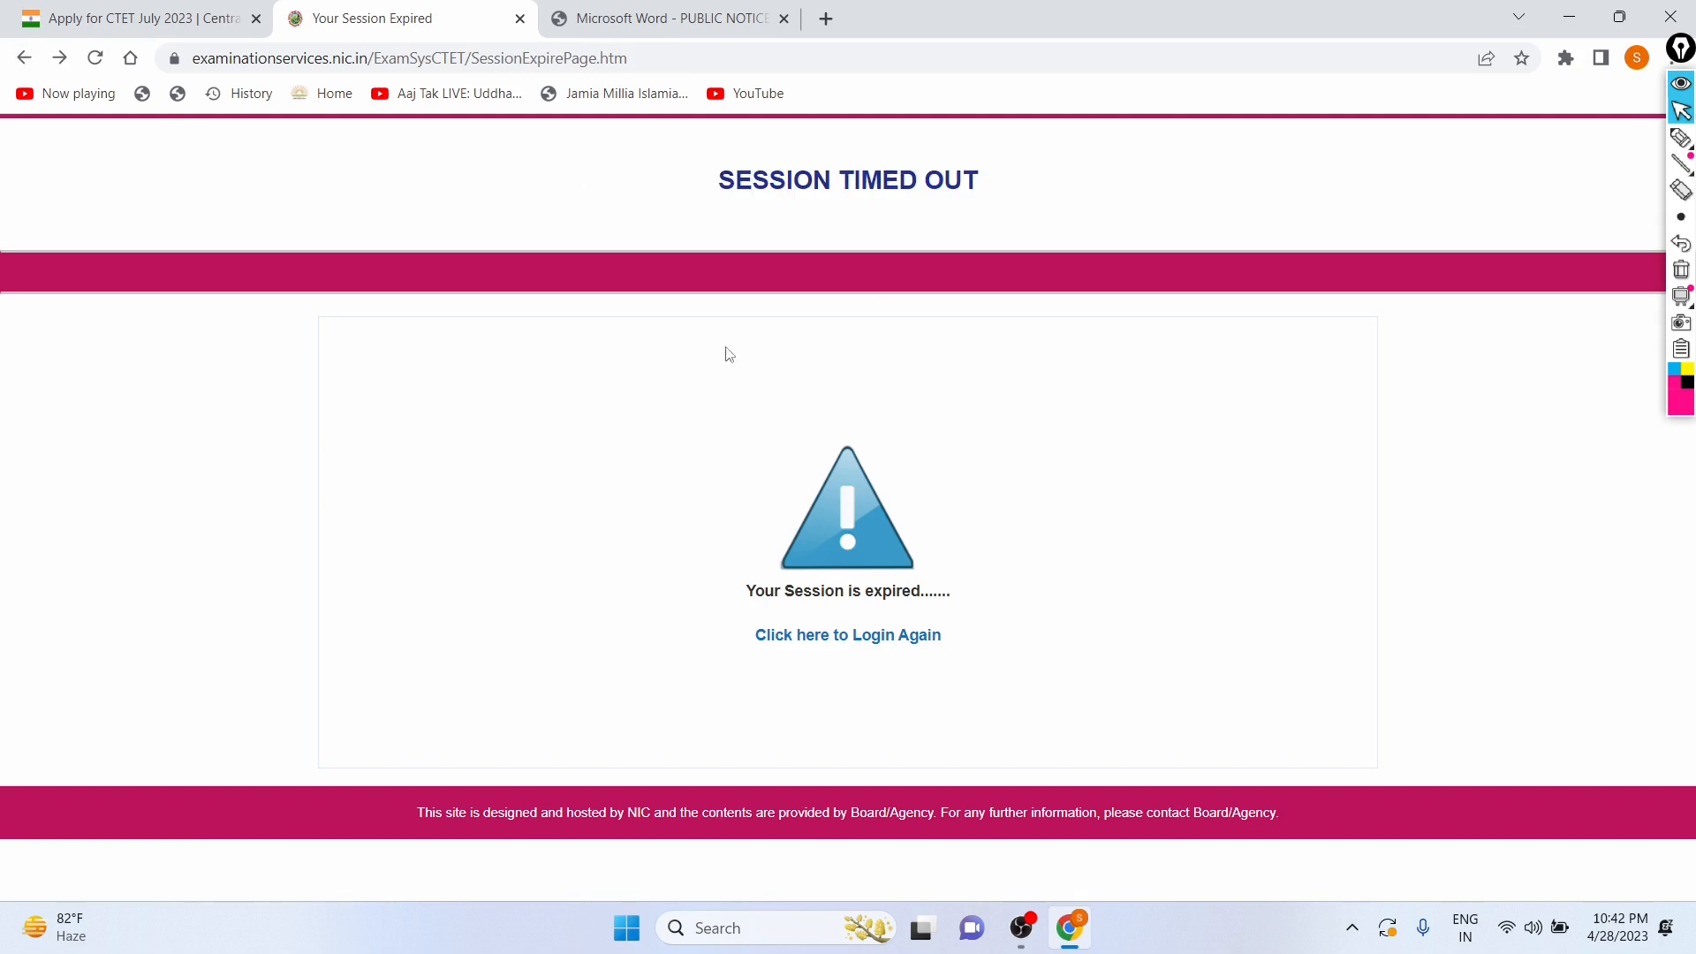
left_click(787, 638)
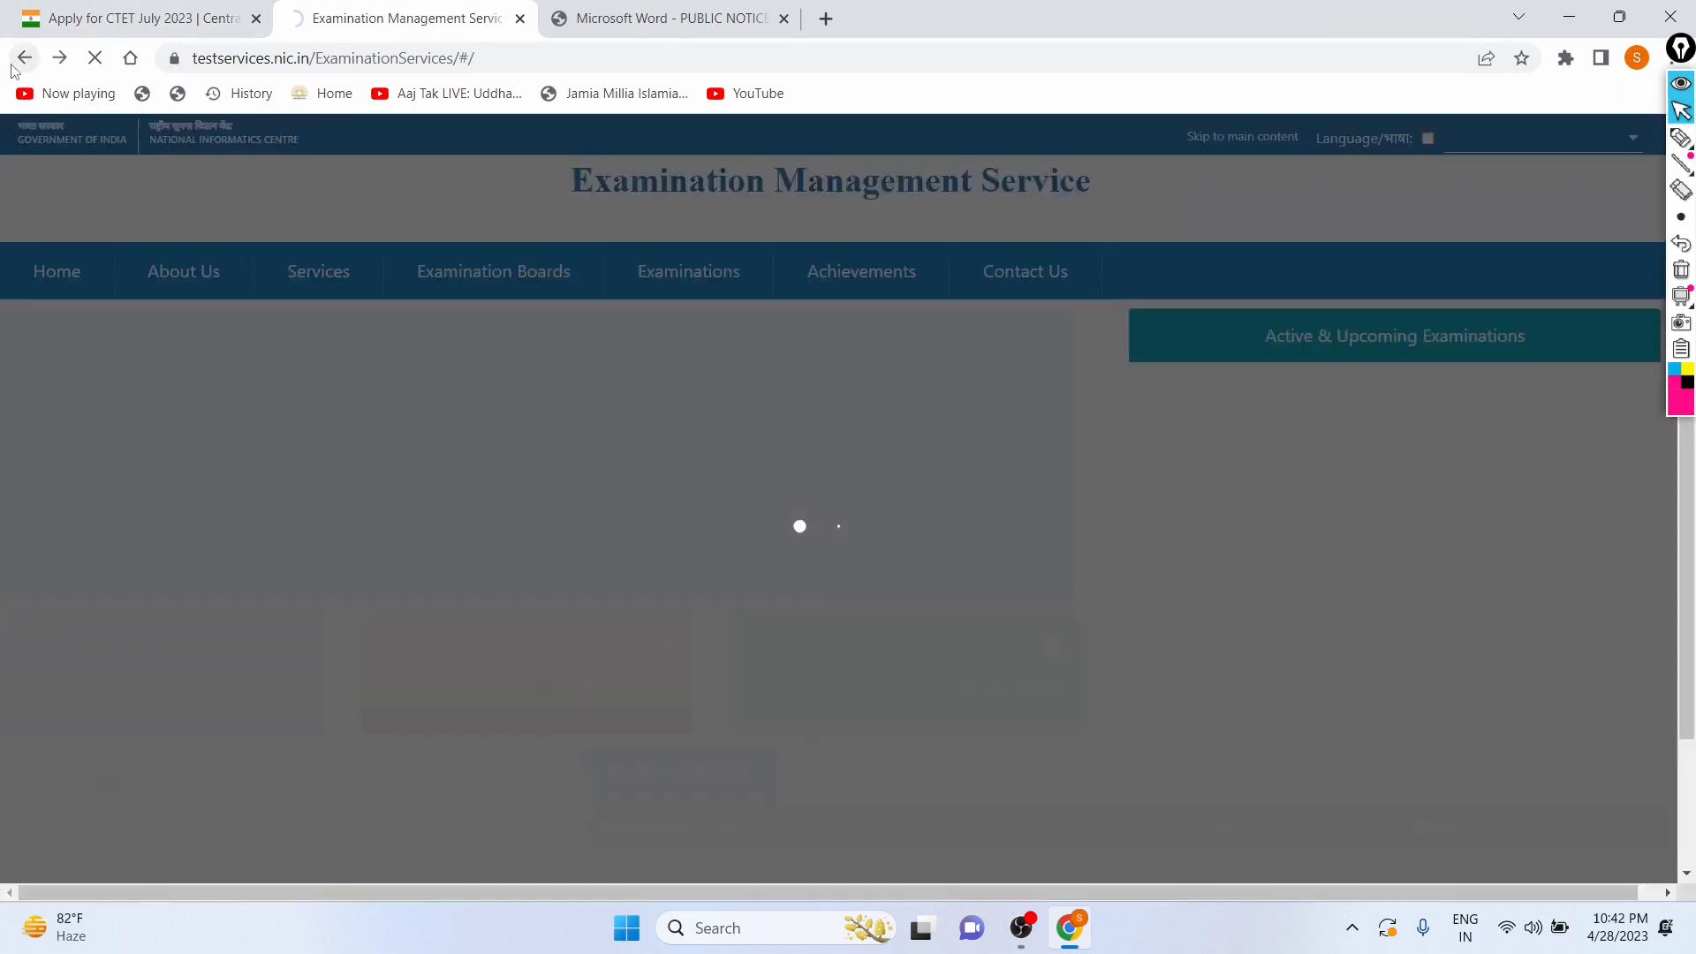
Step: Go back twice in history and close Chrome with Alt+F4
left_click(24, 58)
left_click(24, 58)
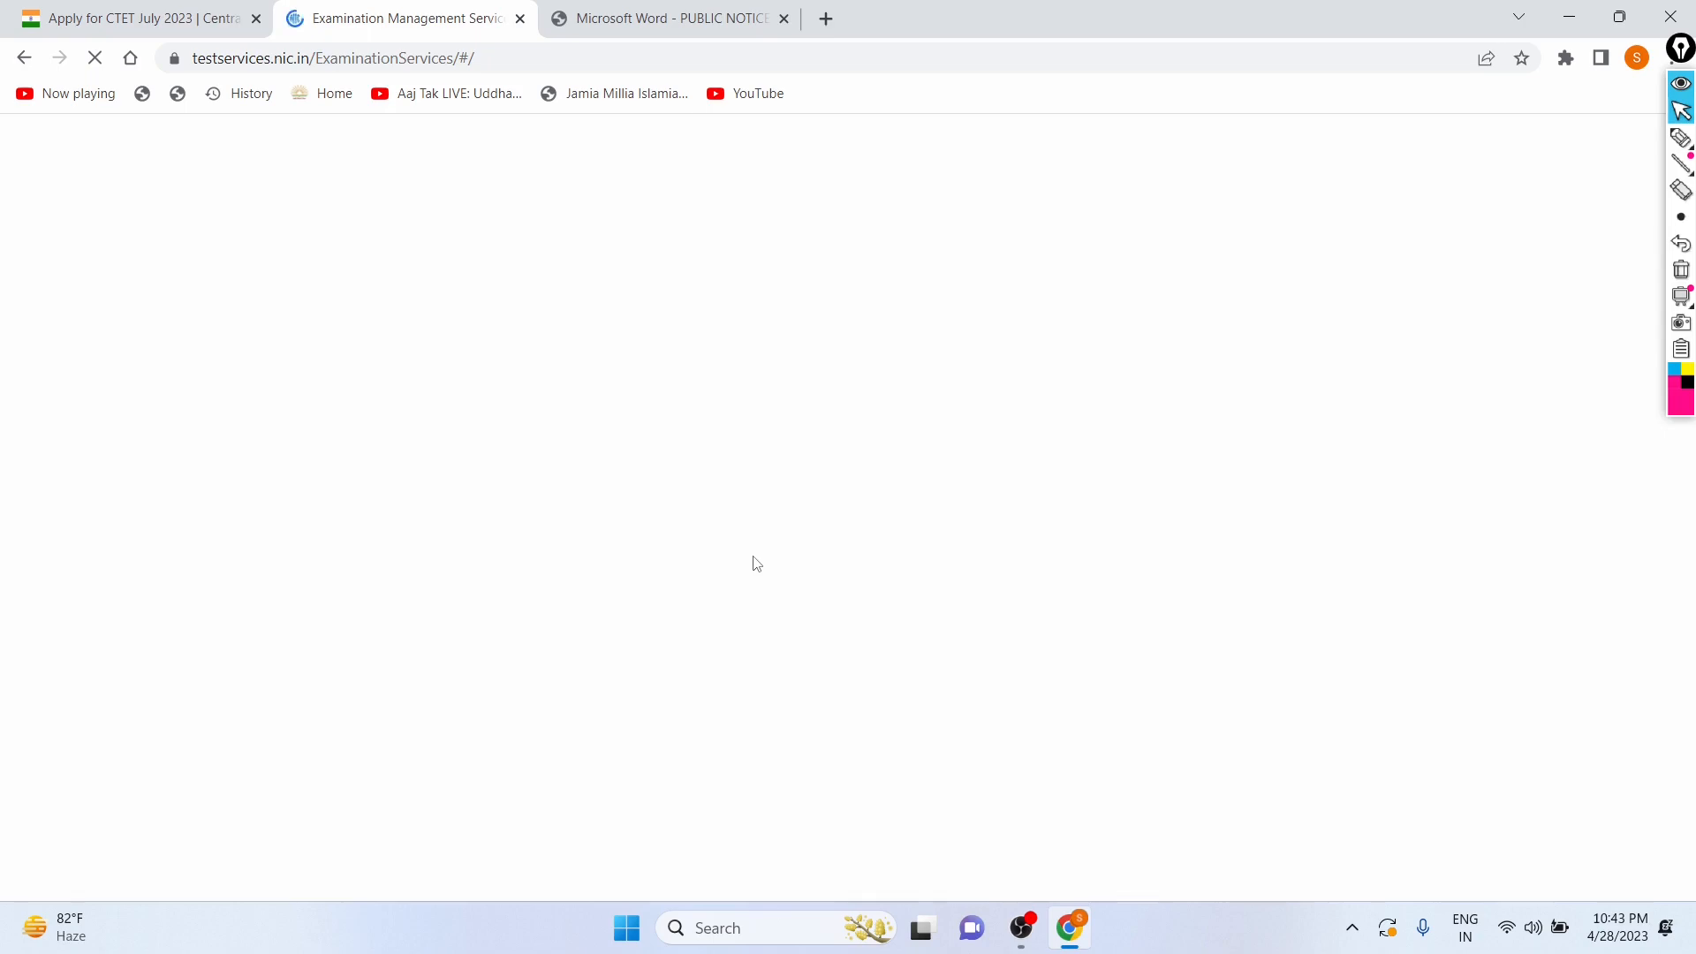
key("alt+F4")
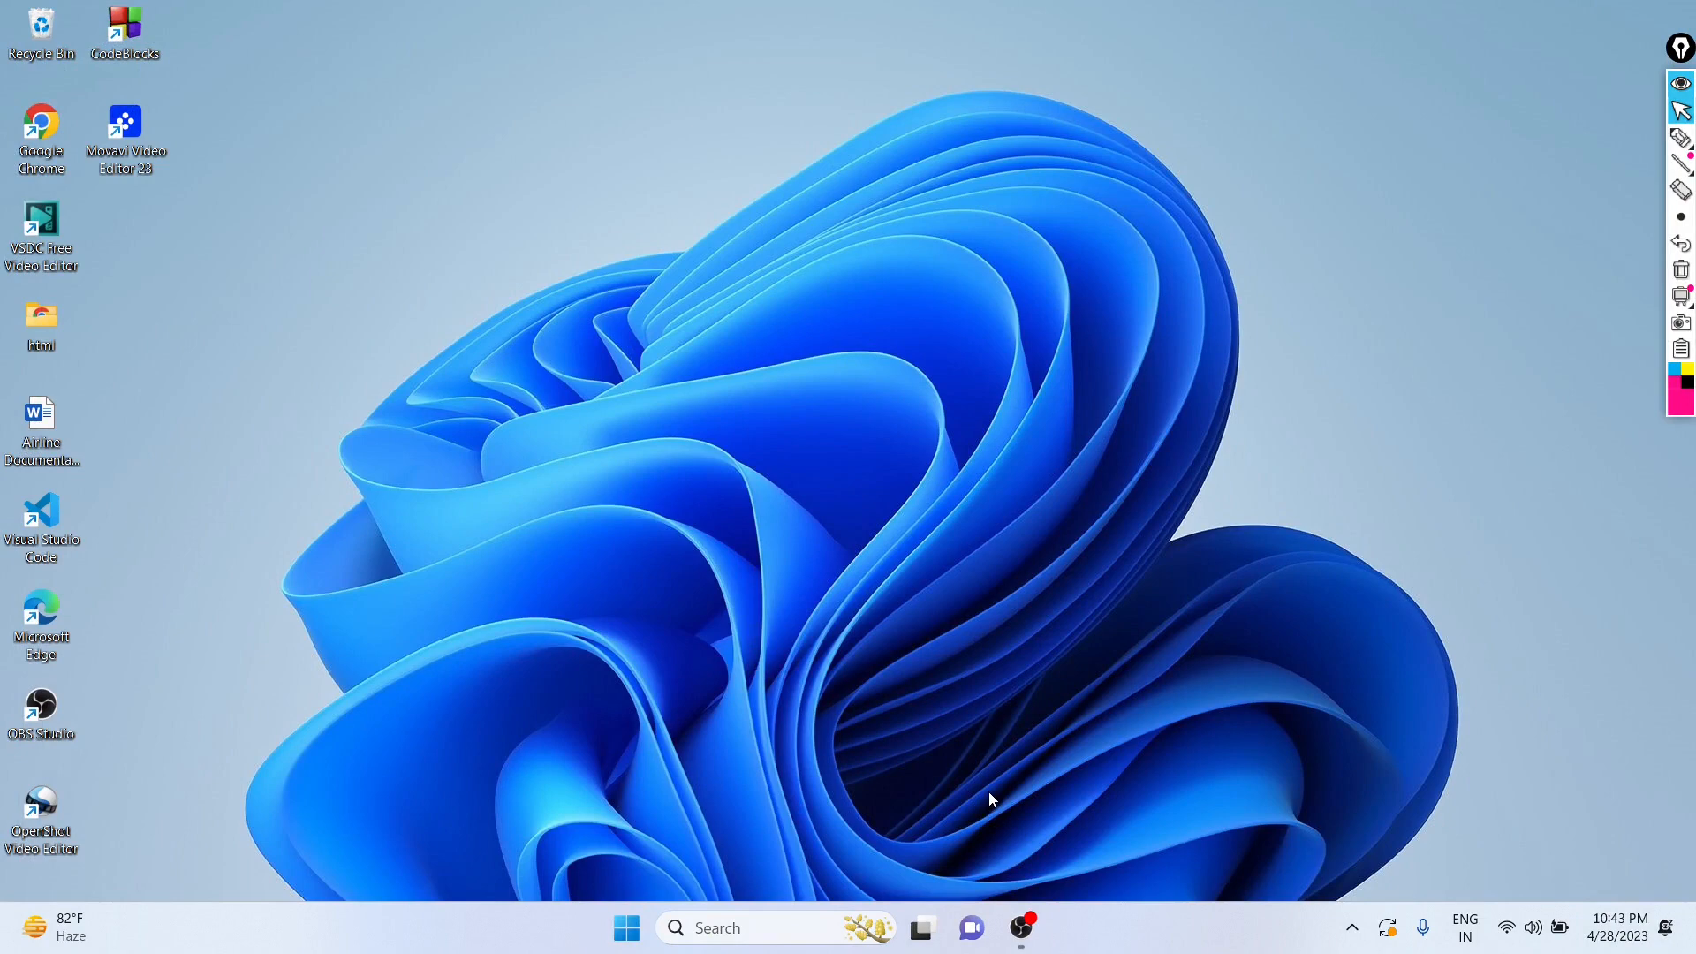
mouse_move(1022, 930)
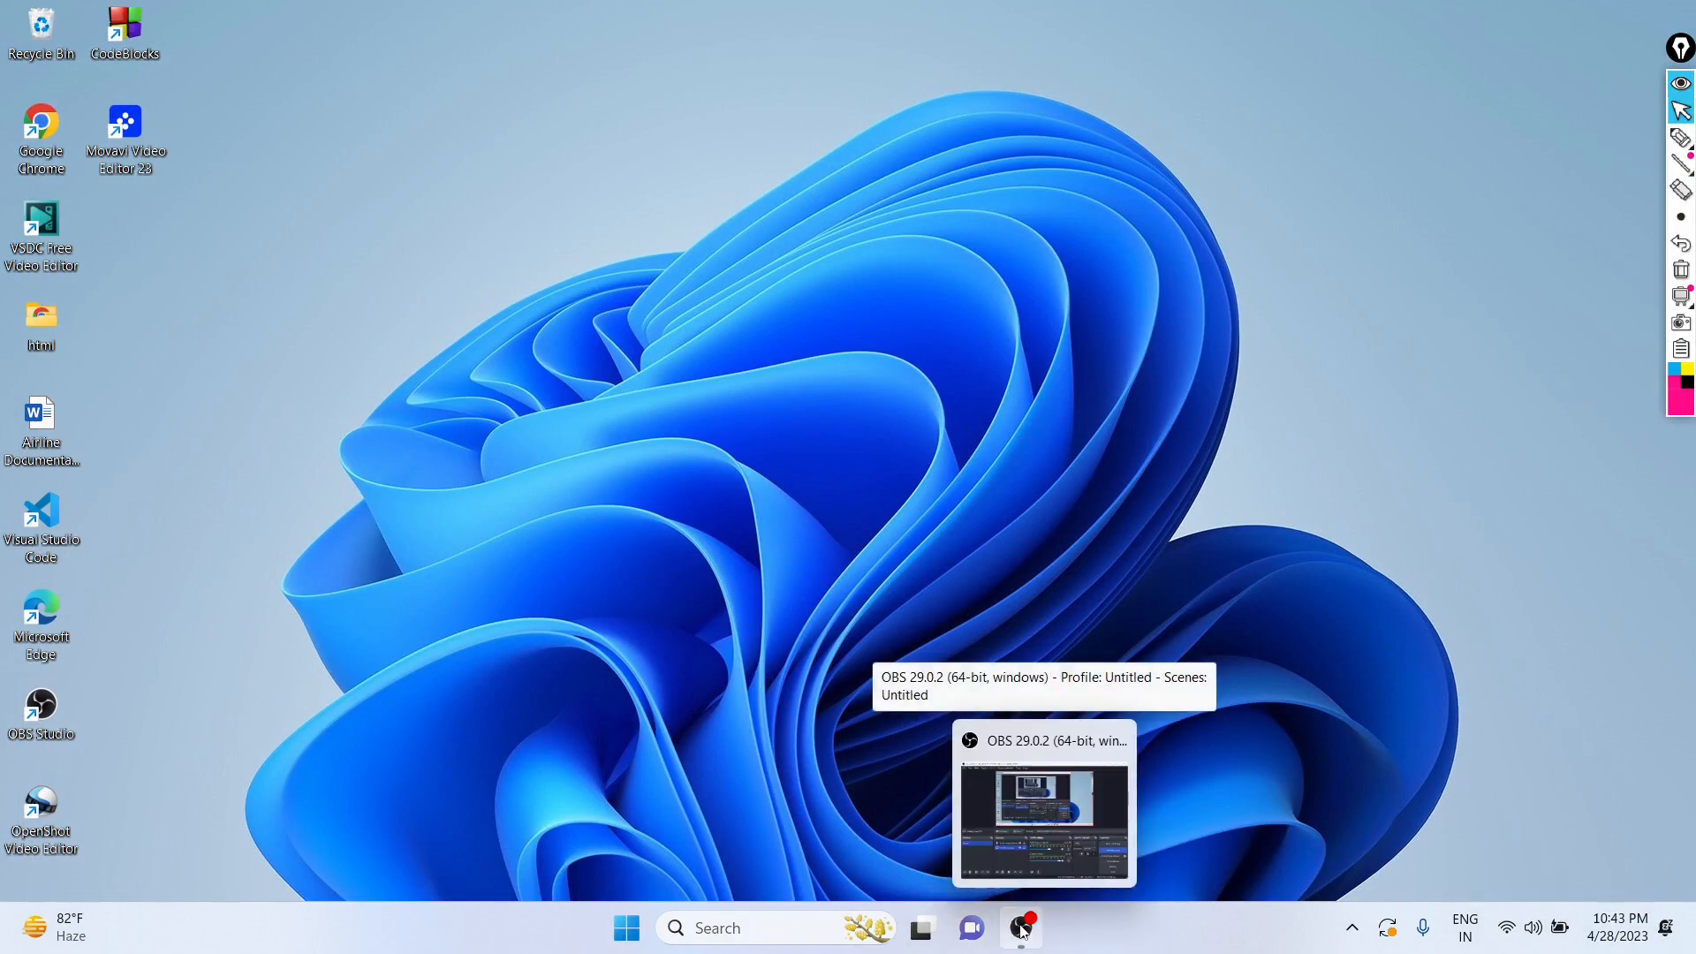